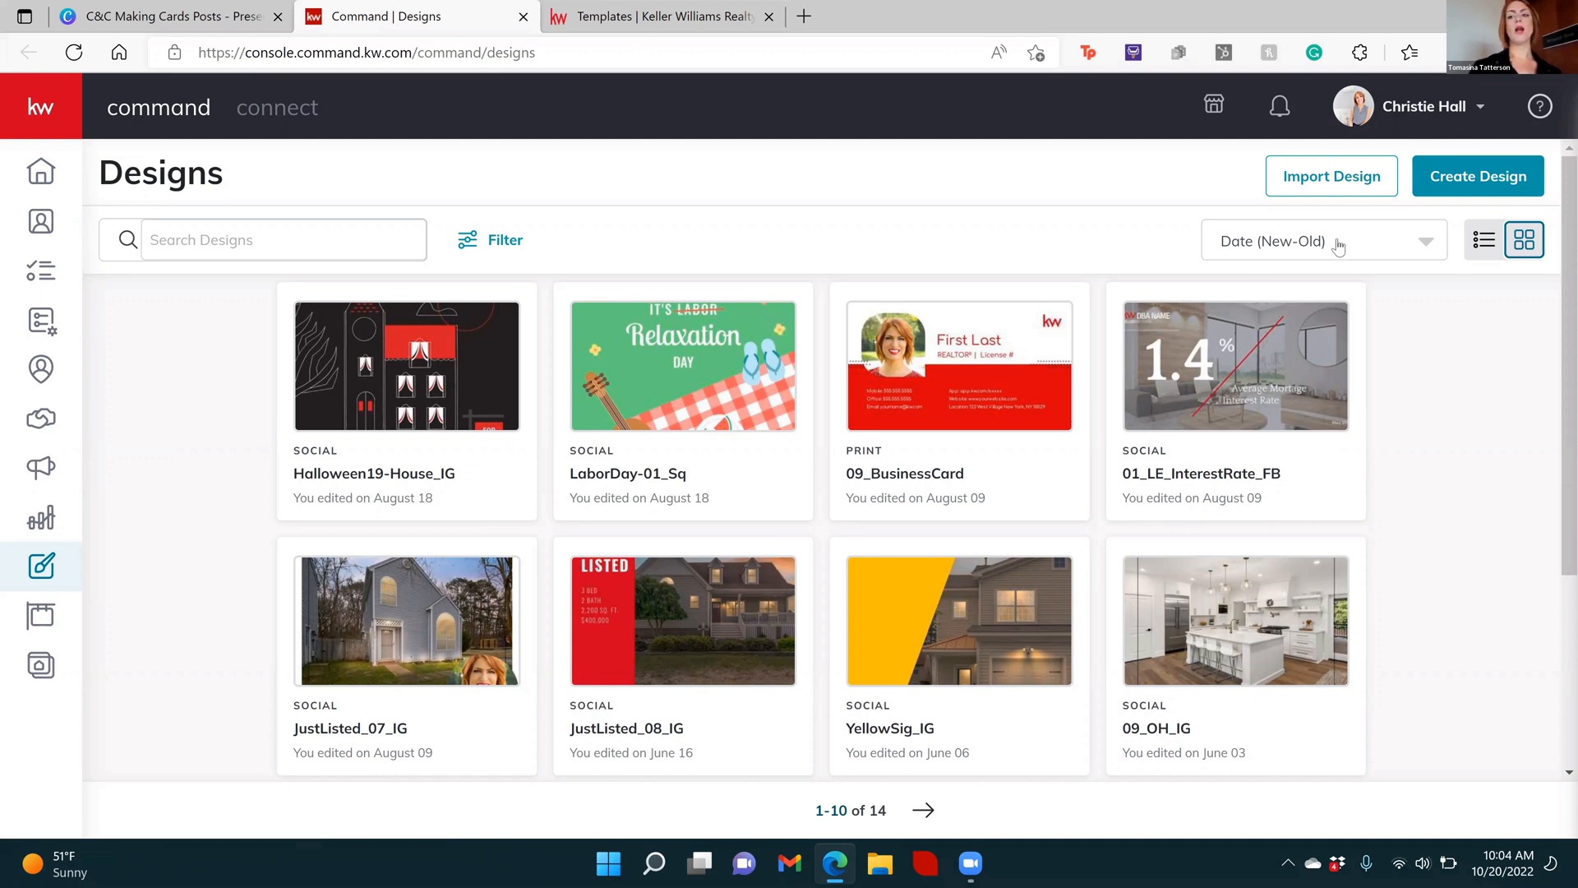
Create a new Print design without importing photos or text from a listing
click(1469, 191)
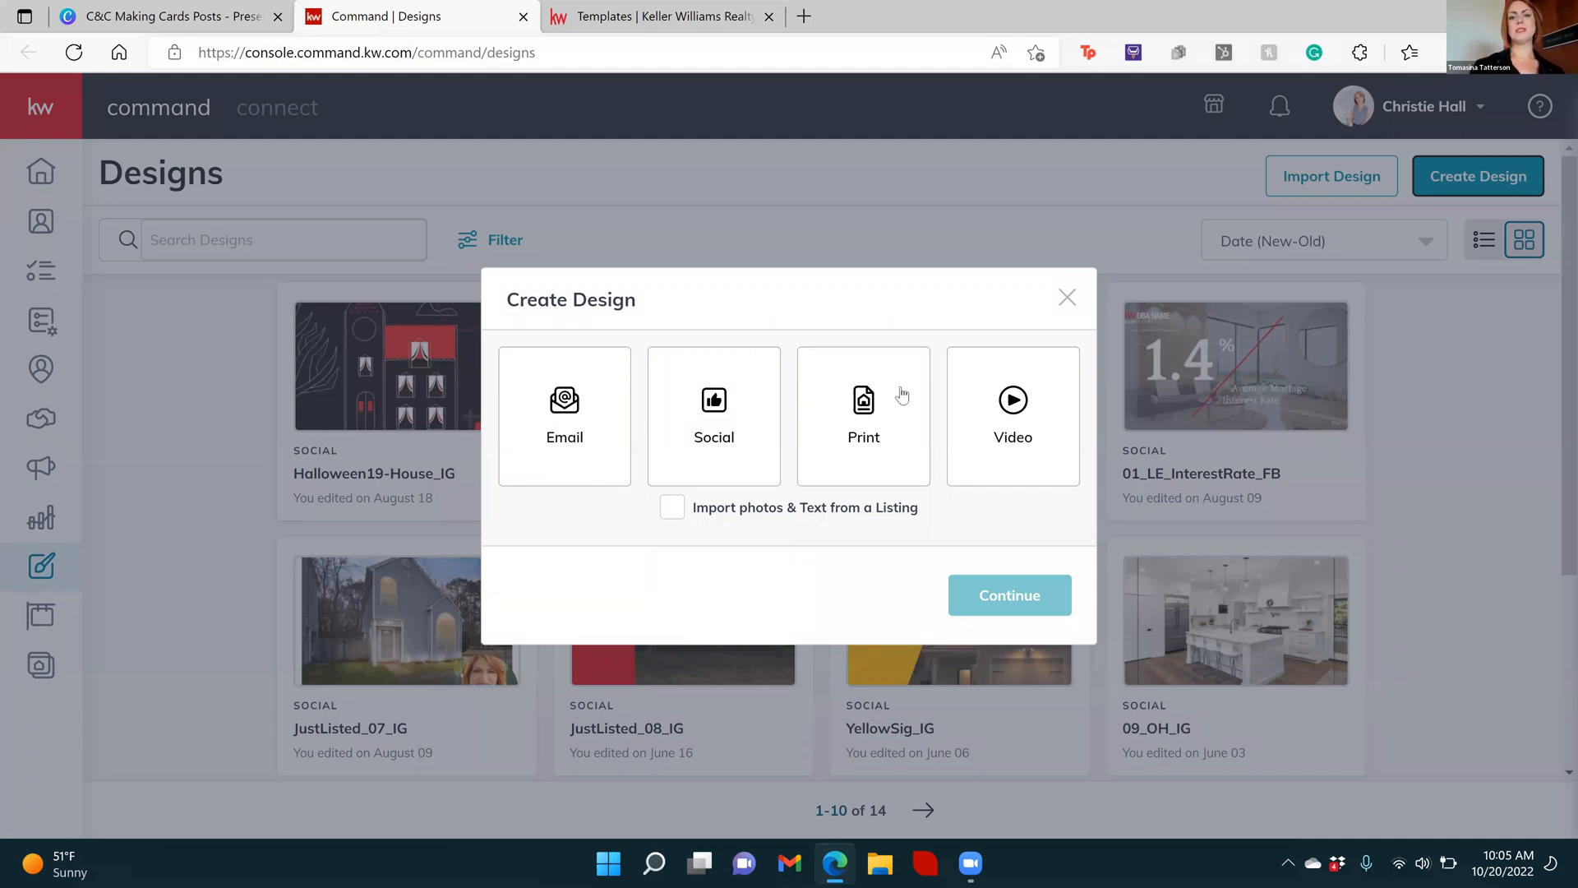
click(849, 428)
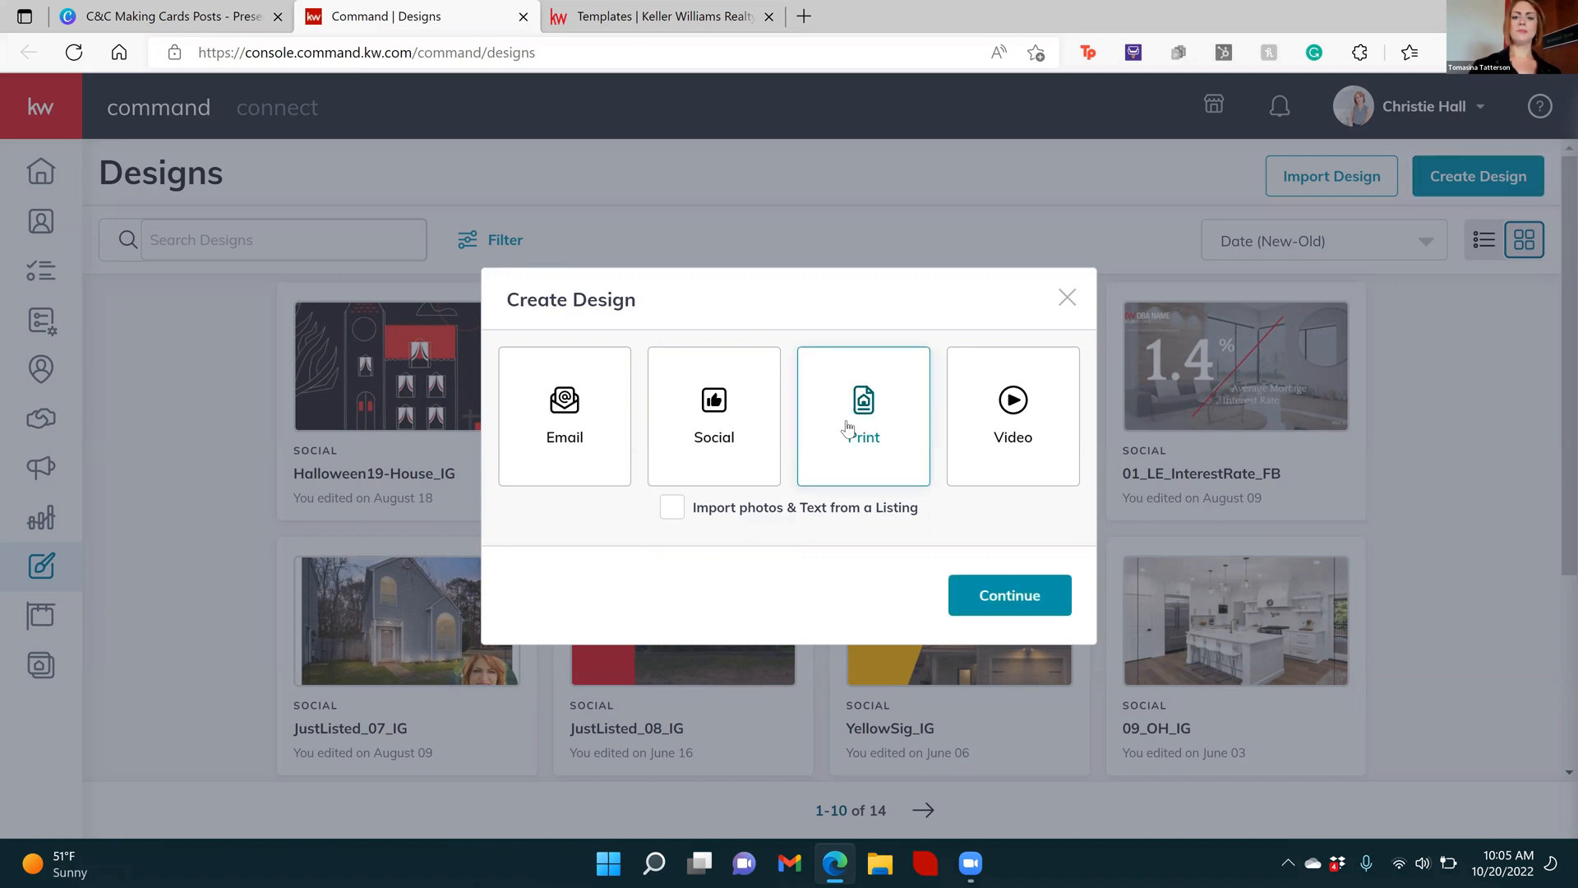
click(990, 612)
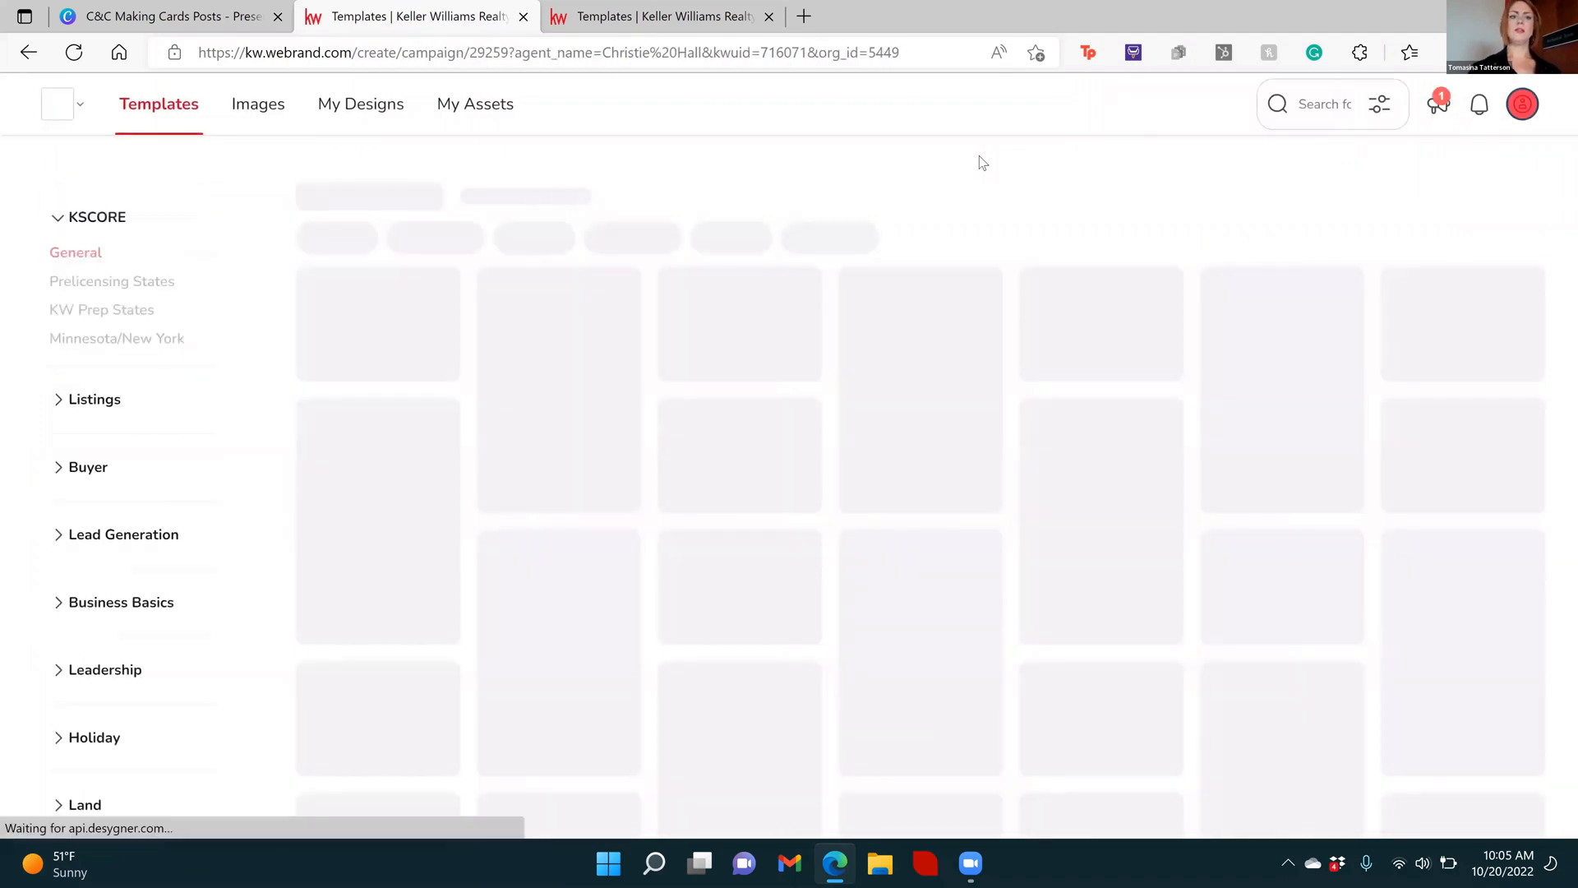
Expand the Collections, KWRI Starter Kit and Holiday template categories to see what they contain
mouse_move(366, 470)
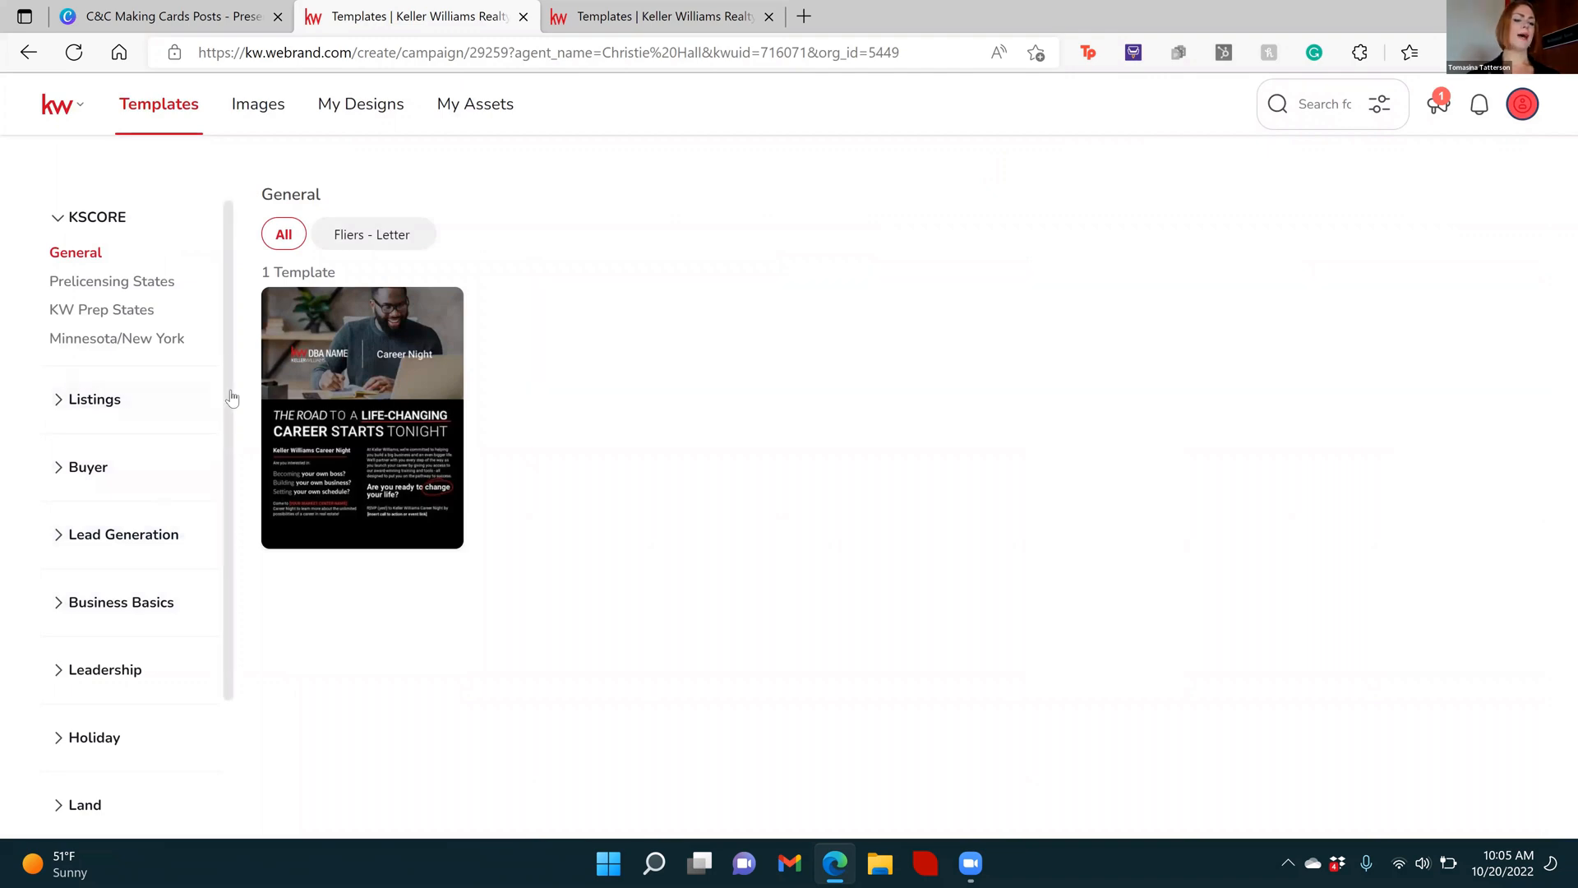
scroll(229, 442, down, 1)
scroll(224, 485, down, 2)
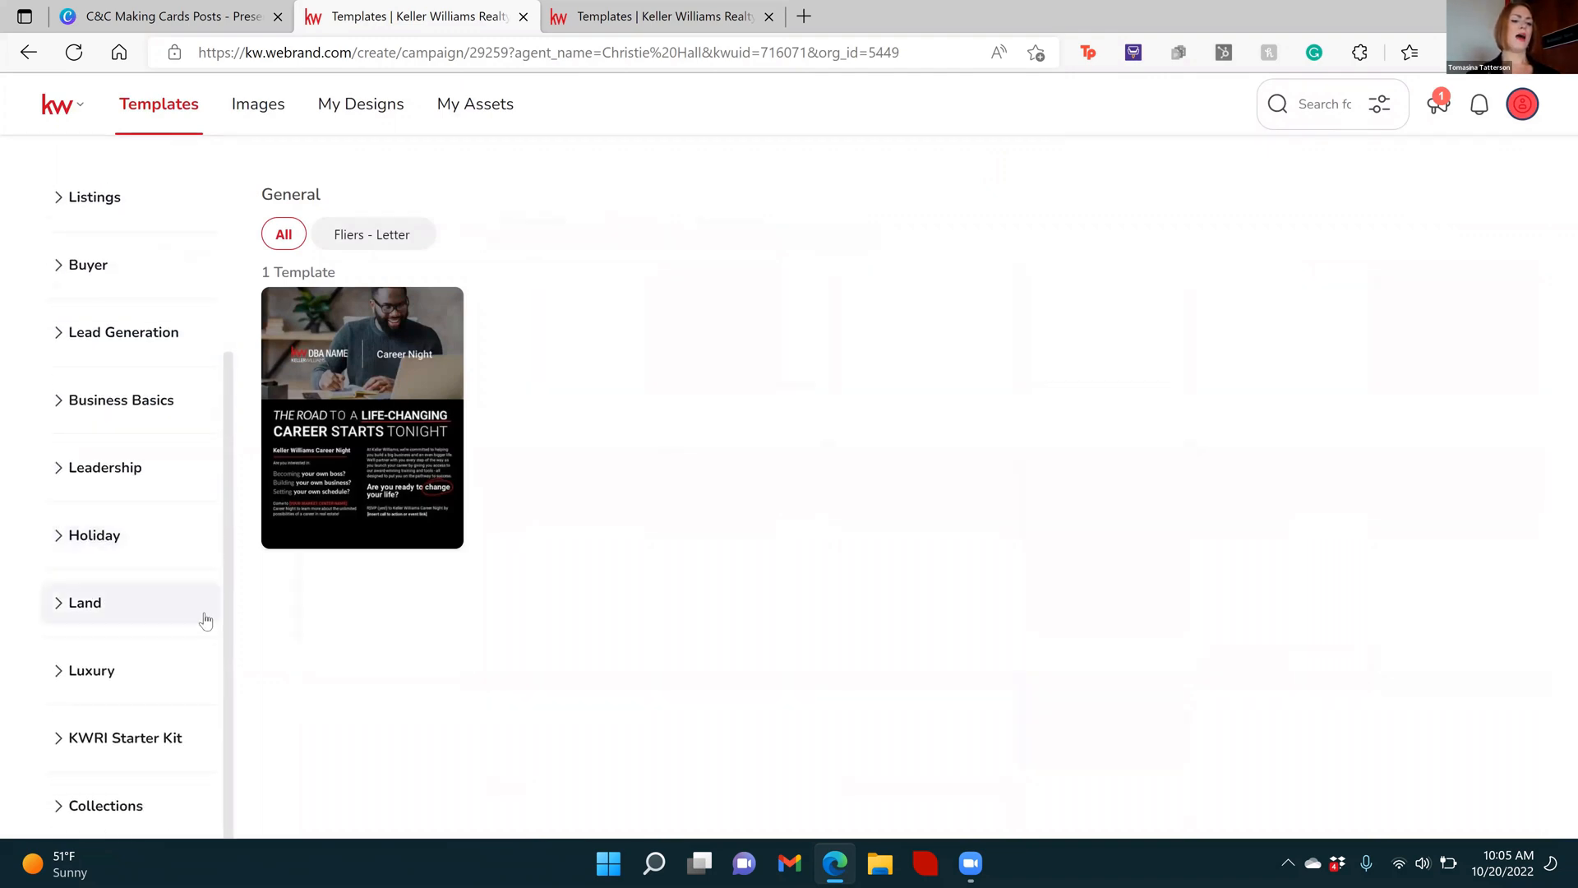
click(65, 807)
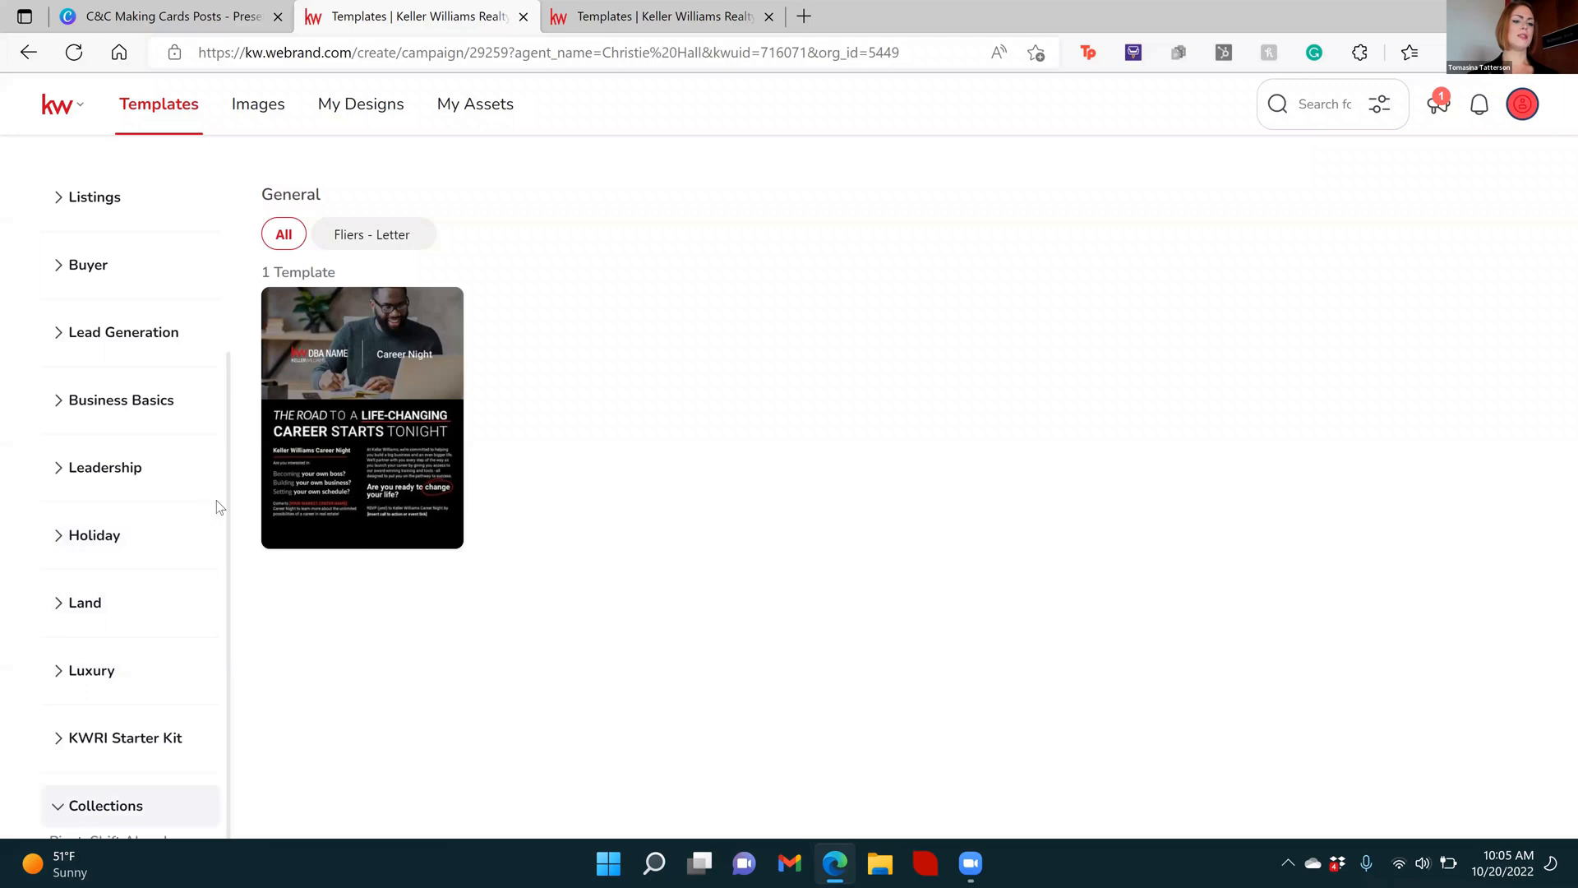
scroll(232, 600, down, 1)
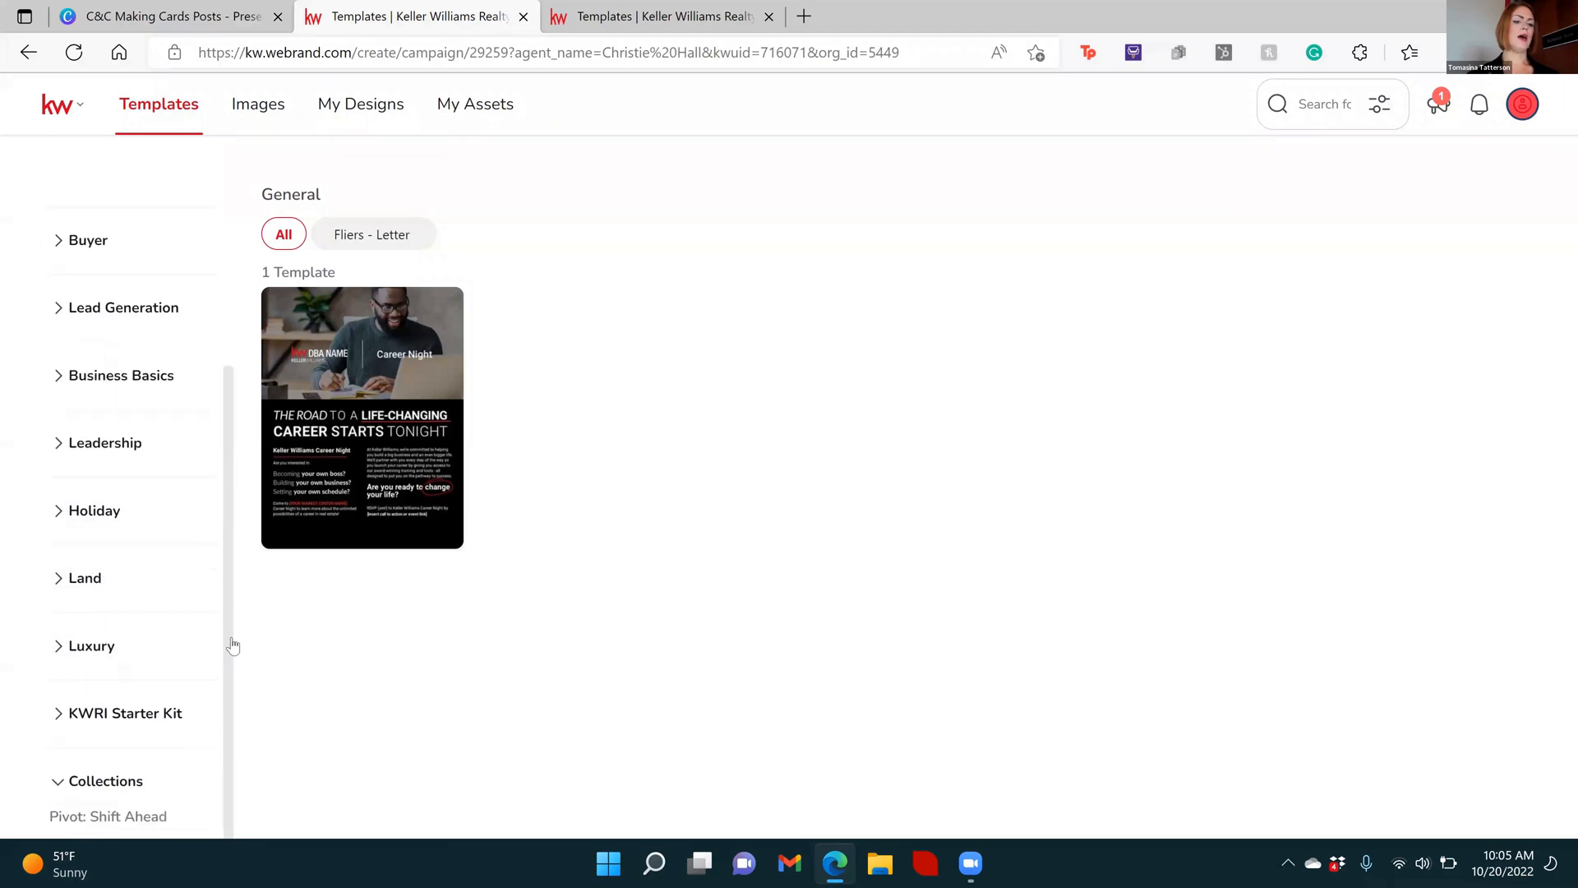
click(61, 714)
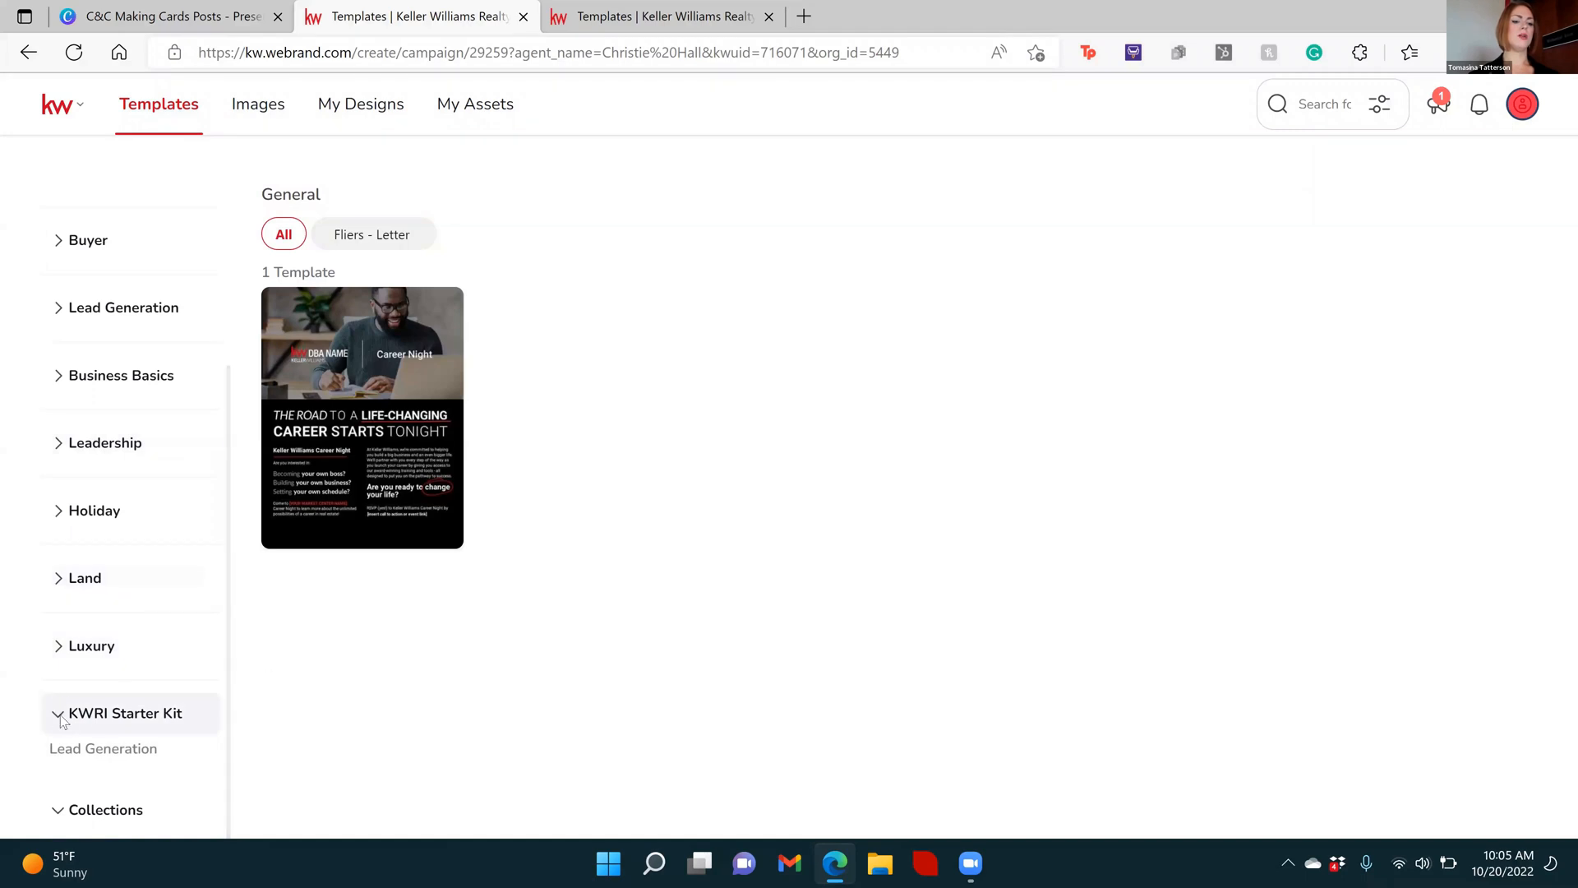
click(57, 524)
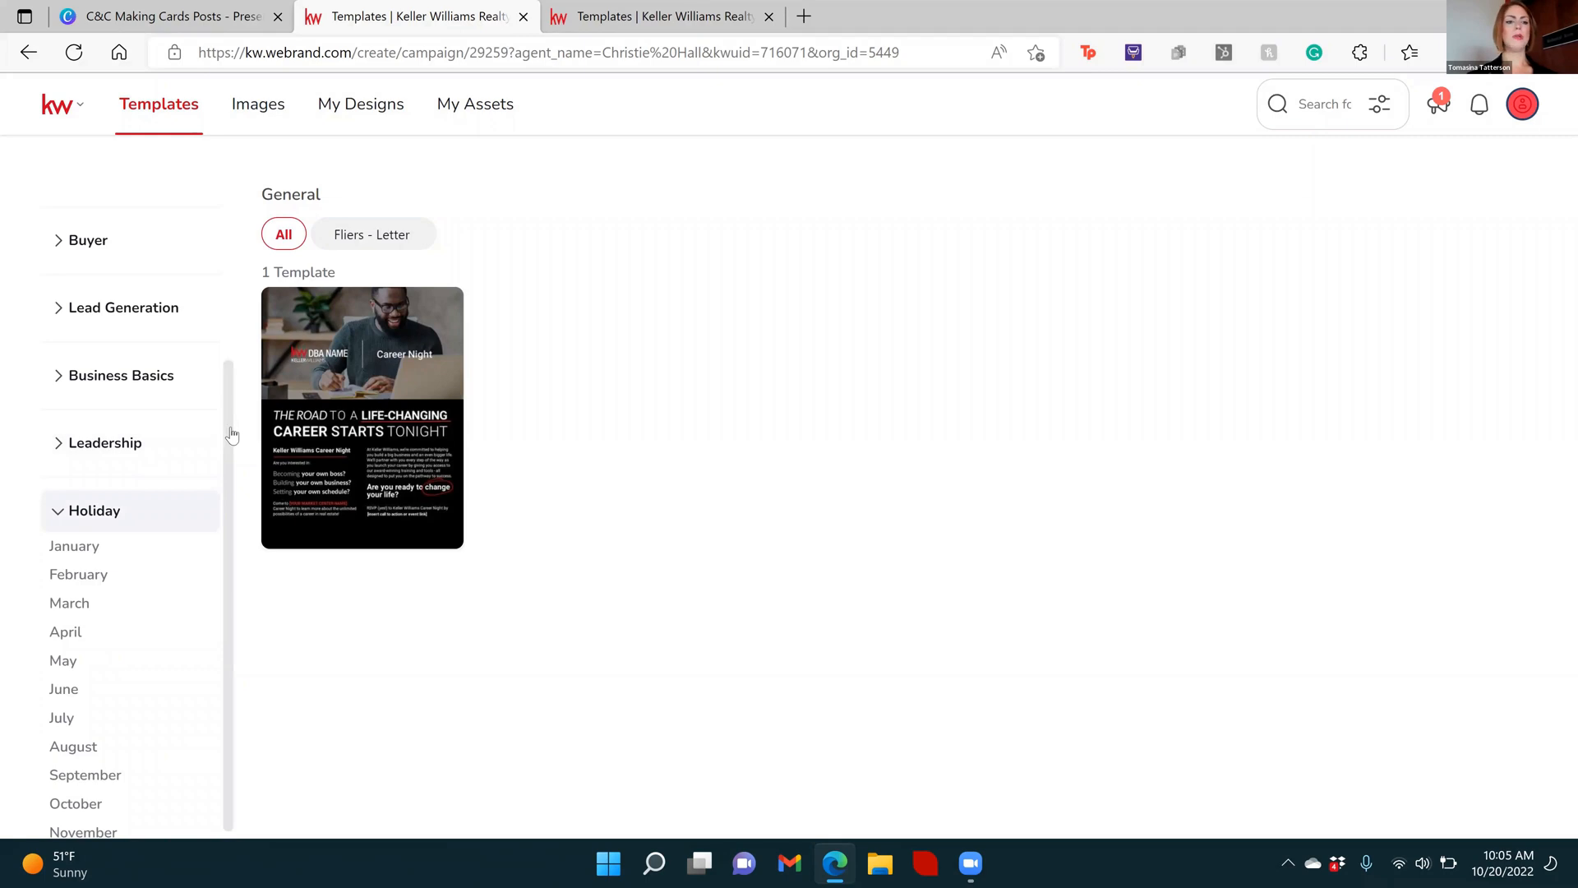
drag(232, 434, 230, 515)
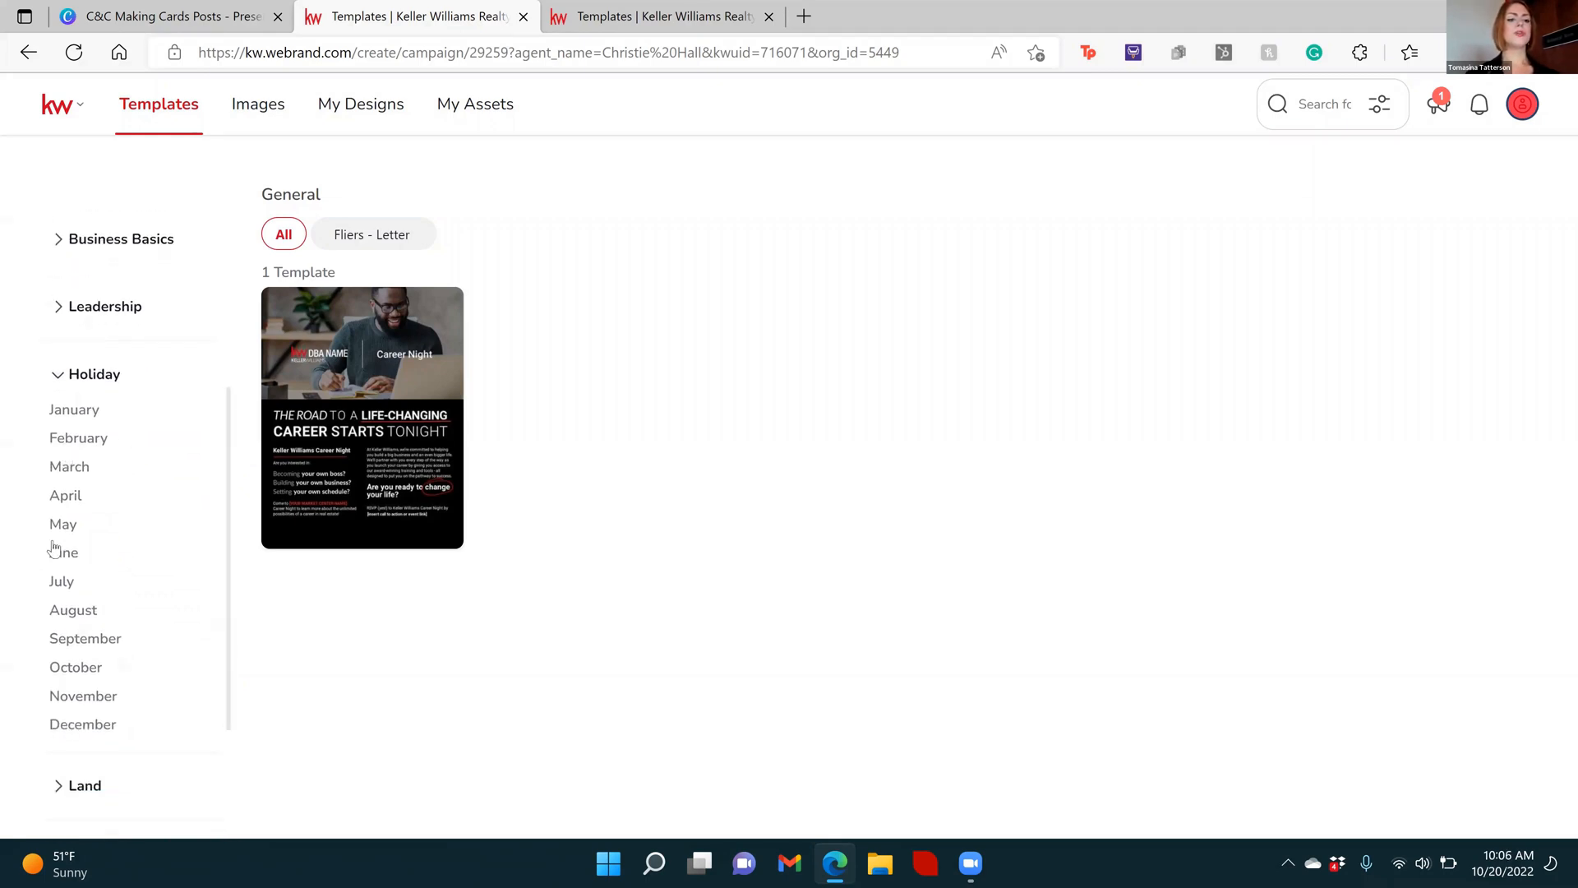
Show the Holiday templates for October, November and December in turn
click(72, 671)
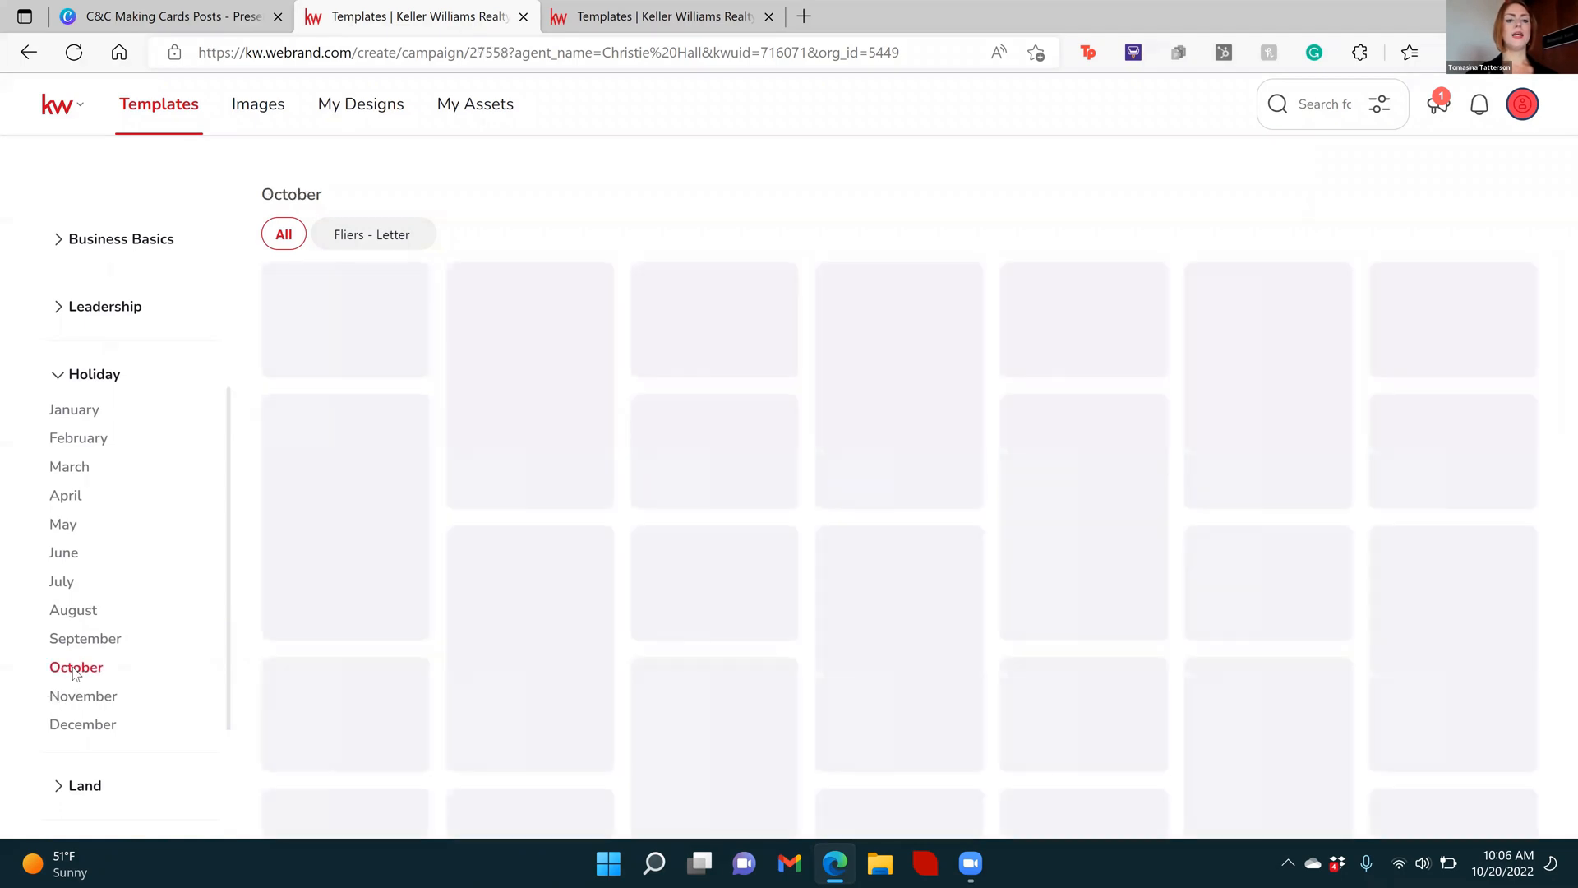
click(81, 704)
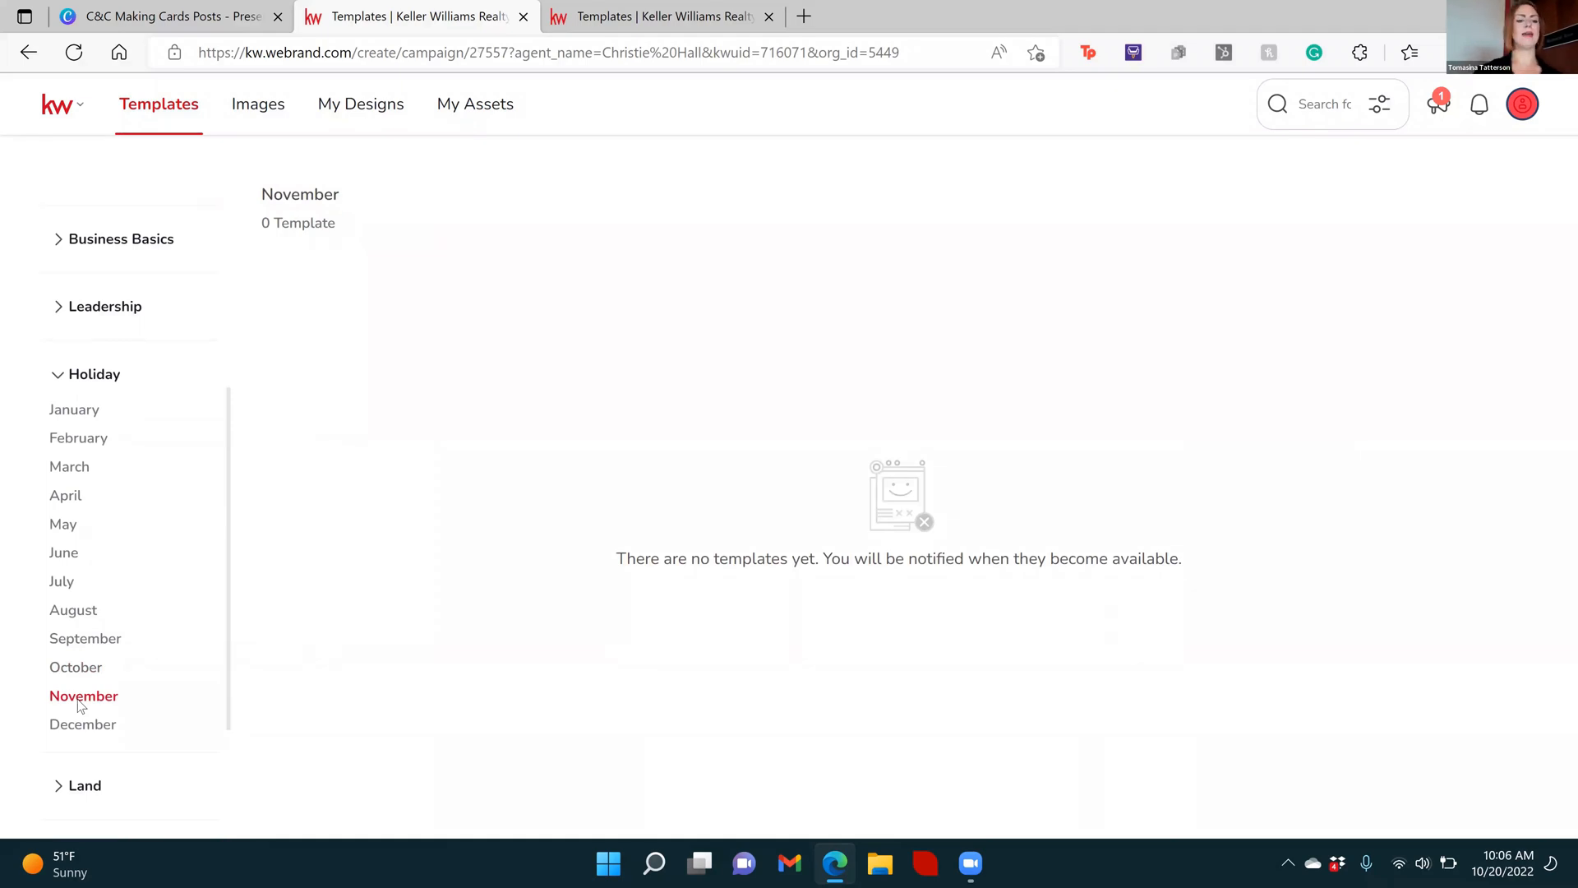
click(97, 730)
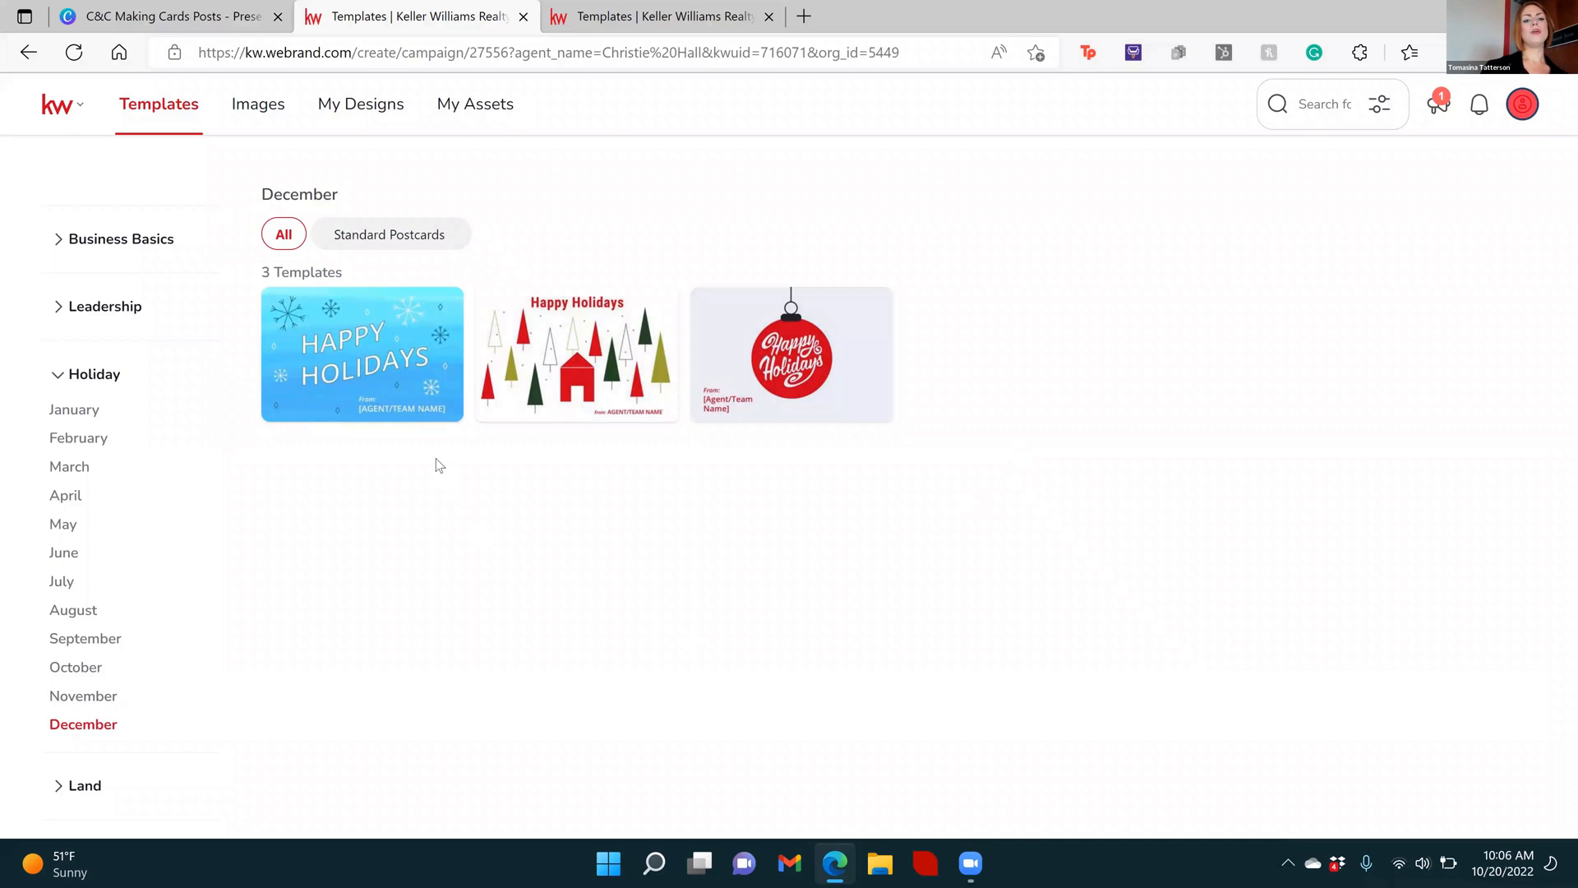
Preview the December holiday cards and check the Standard Postcards filter before showing all formats again
mouse_move(312, 406)
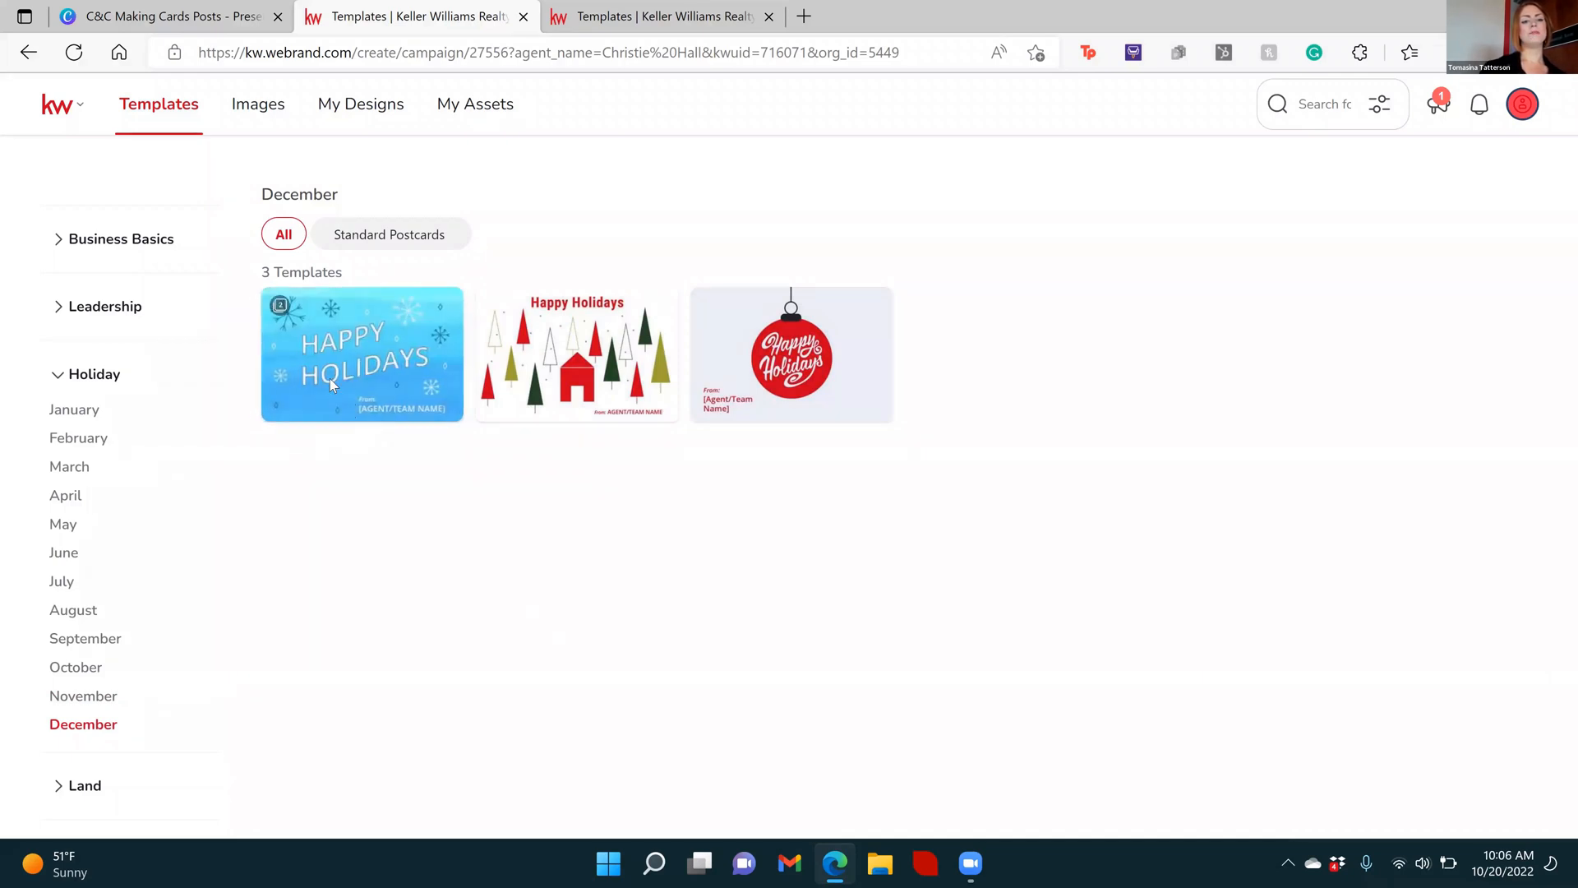
mouse_move(329, 377)
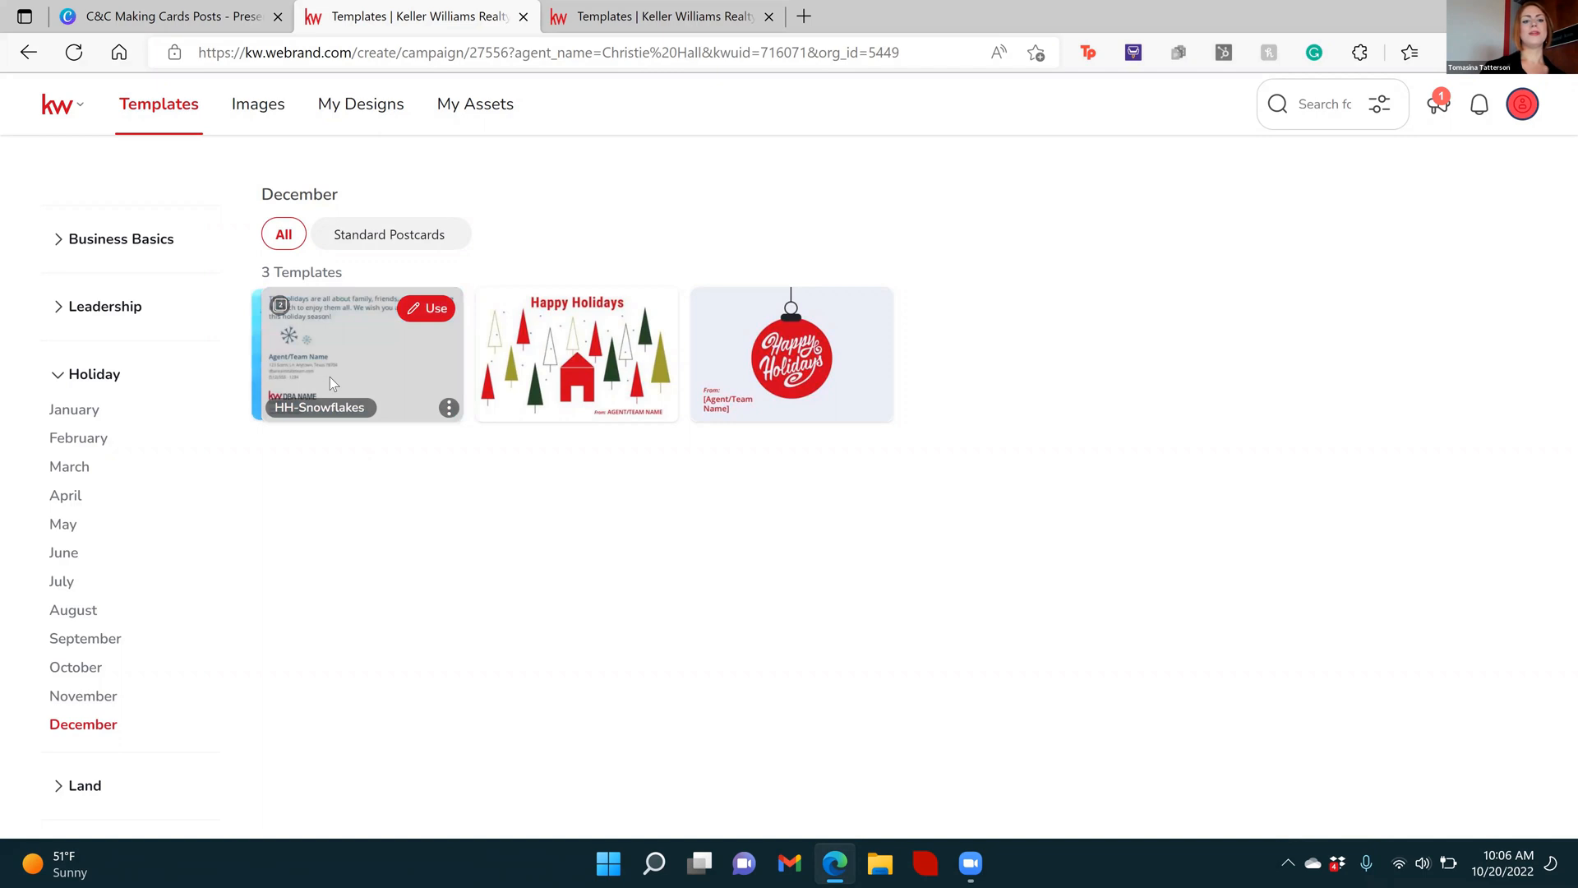
mouse_move(554, 386)
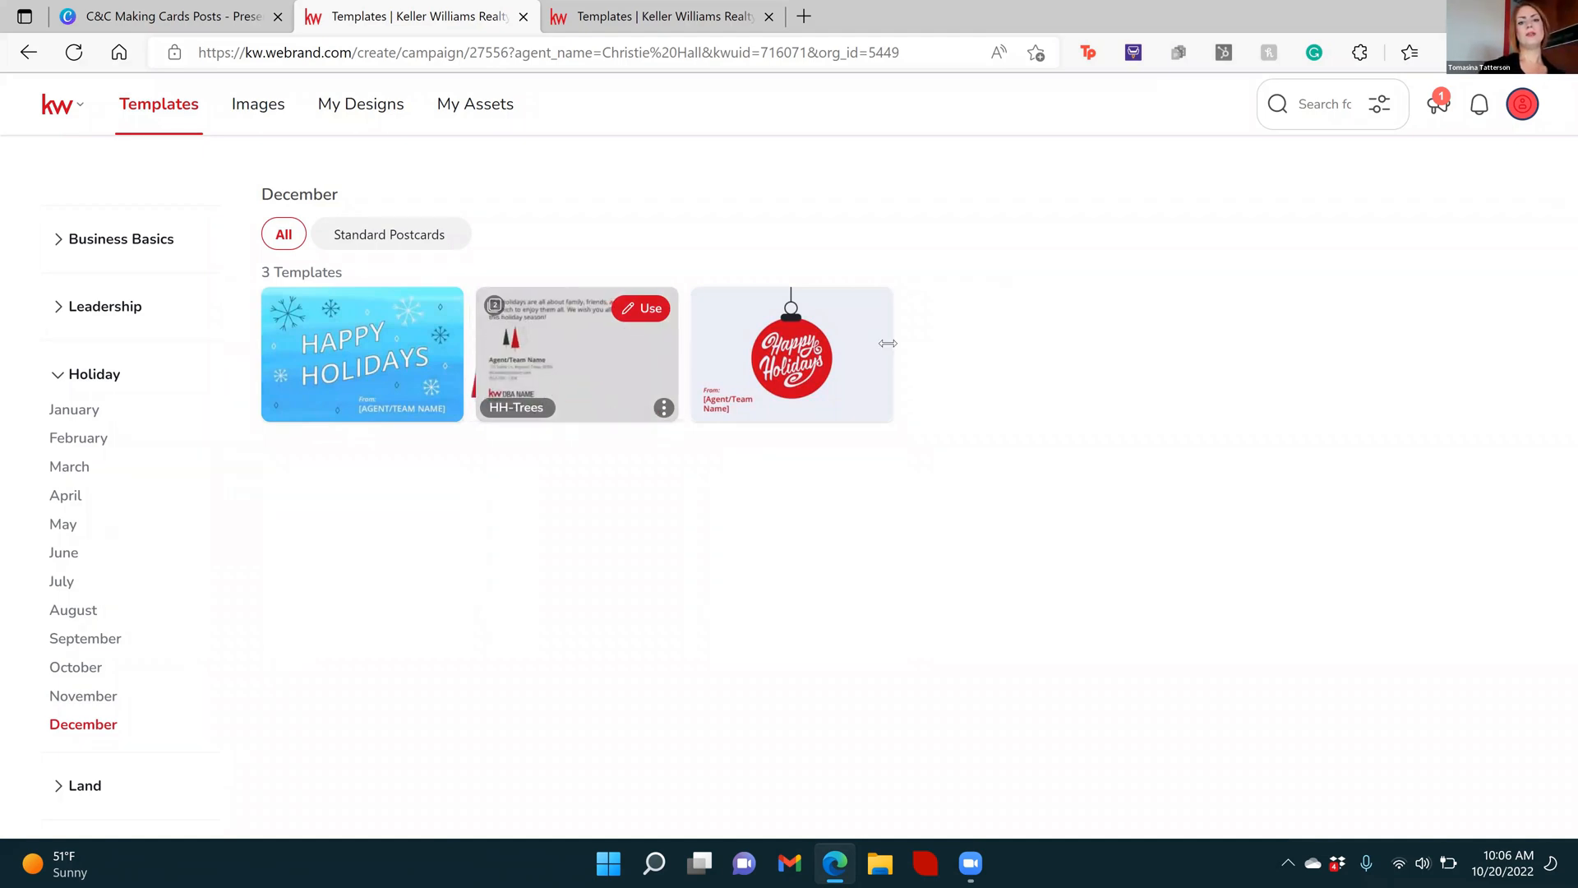
mouse_move(902, 338)
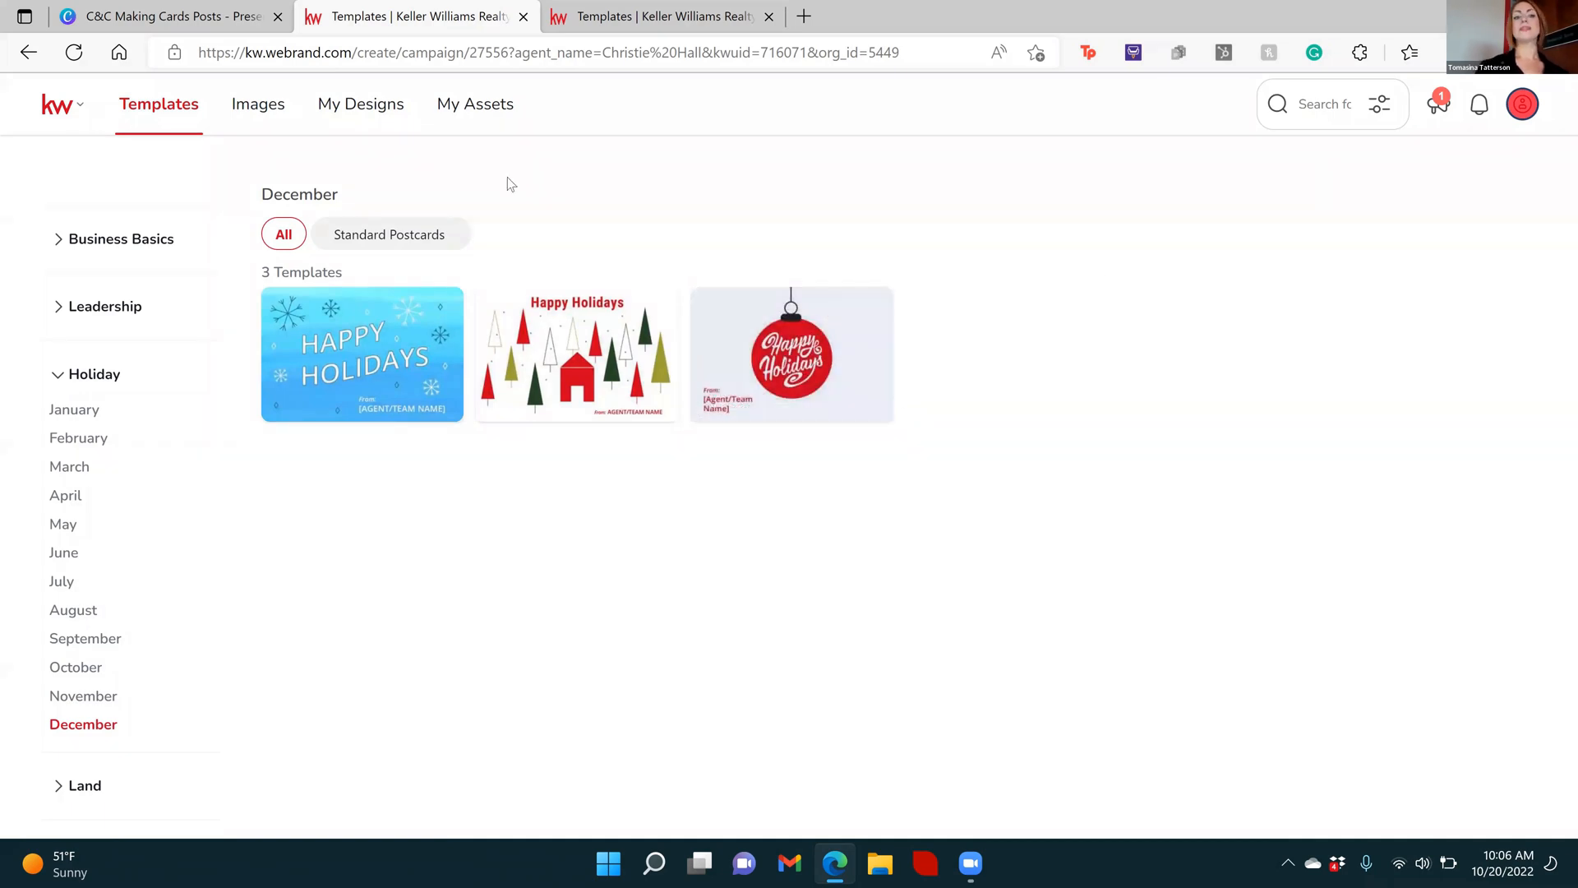
click(367, 239)
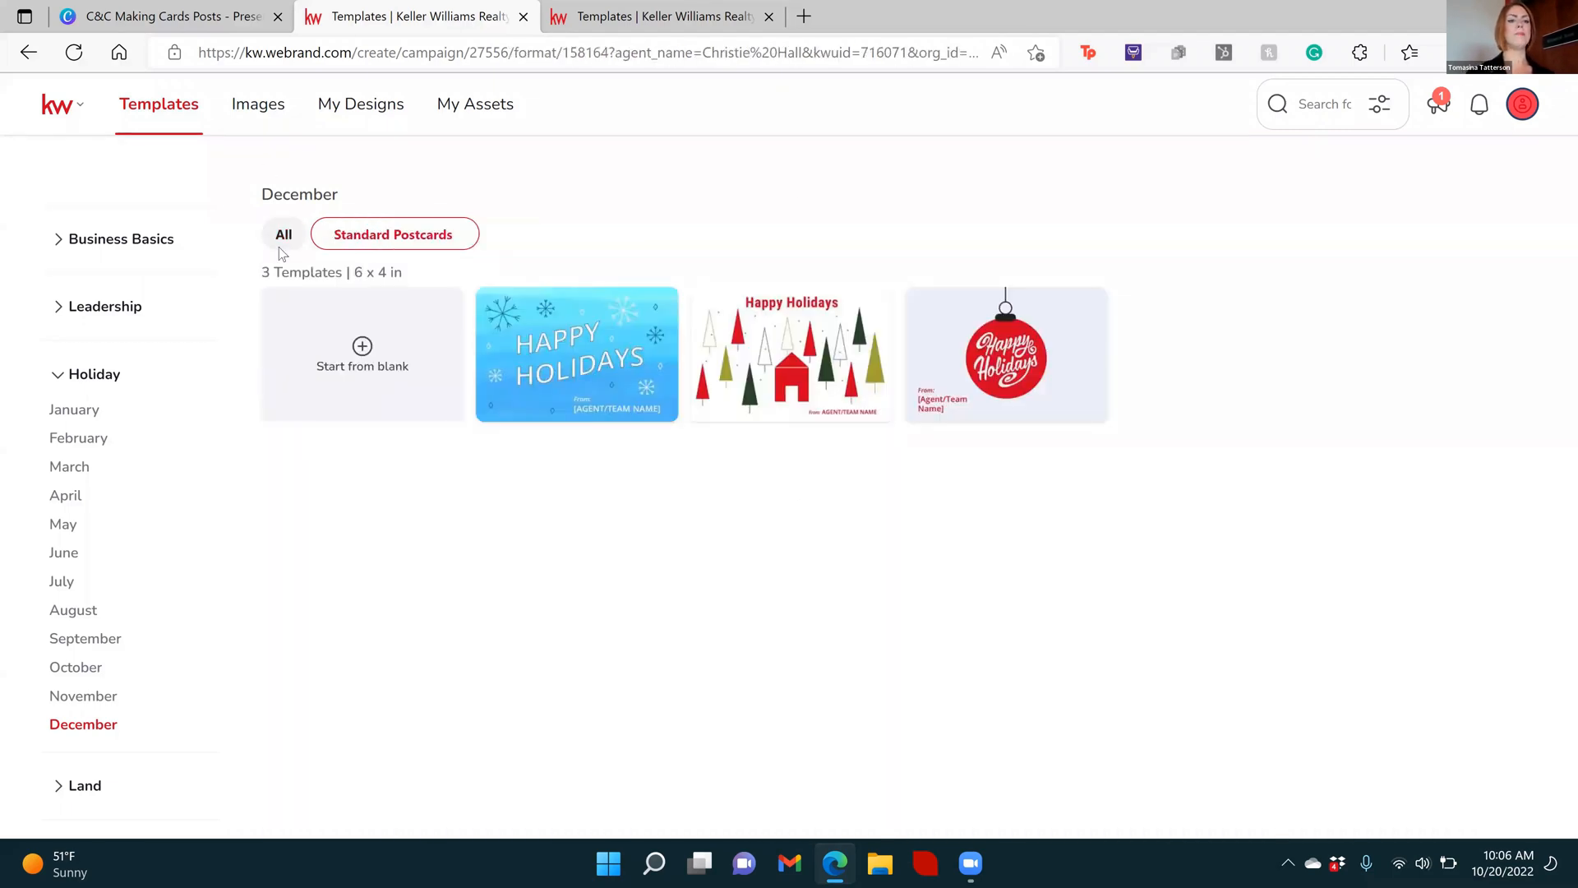
click(283, 236)
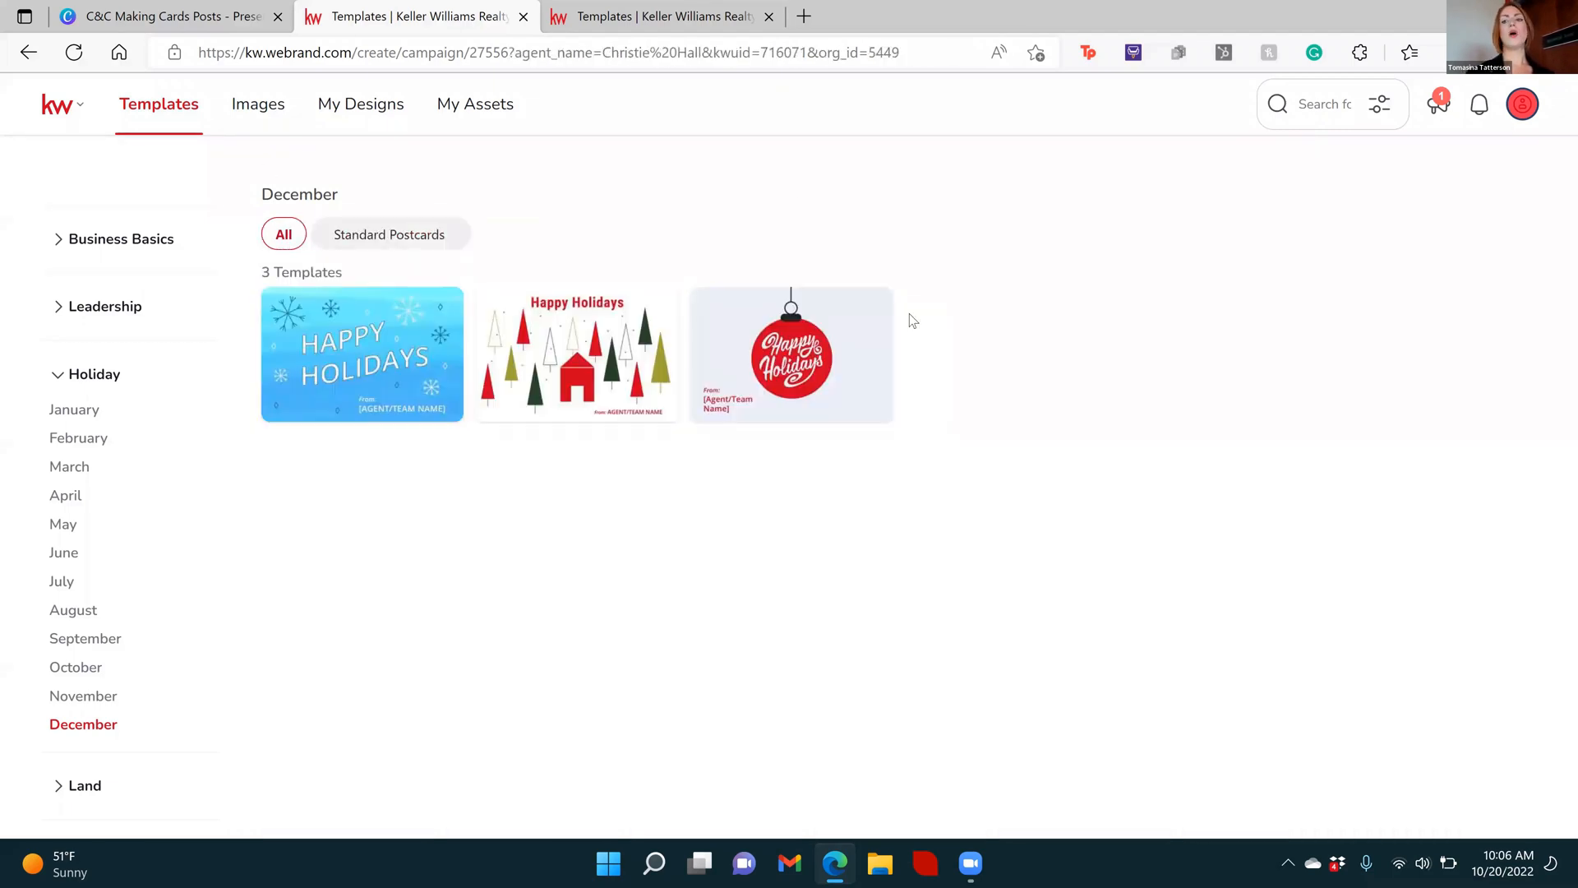
Search the templates for "holiday"
text(holiday)
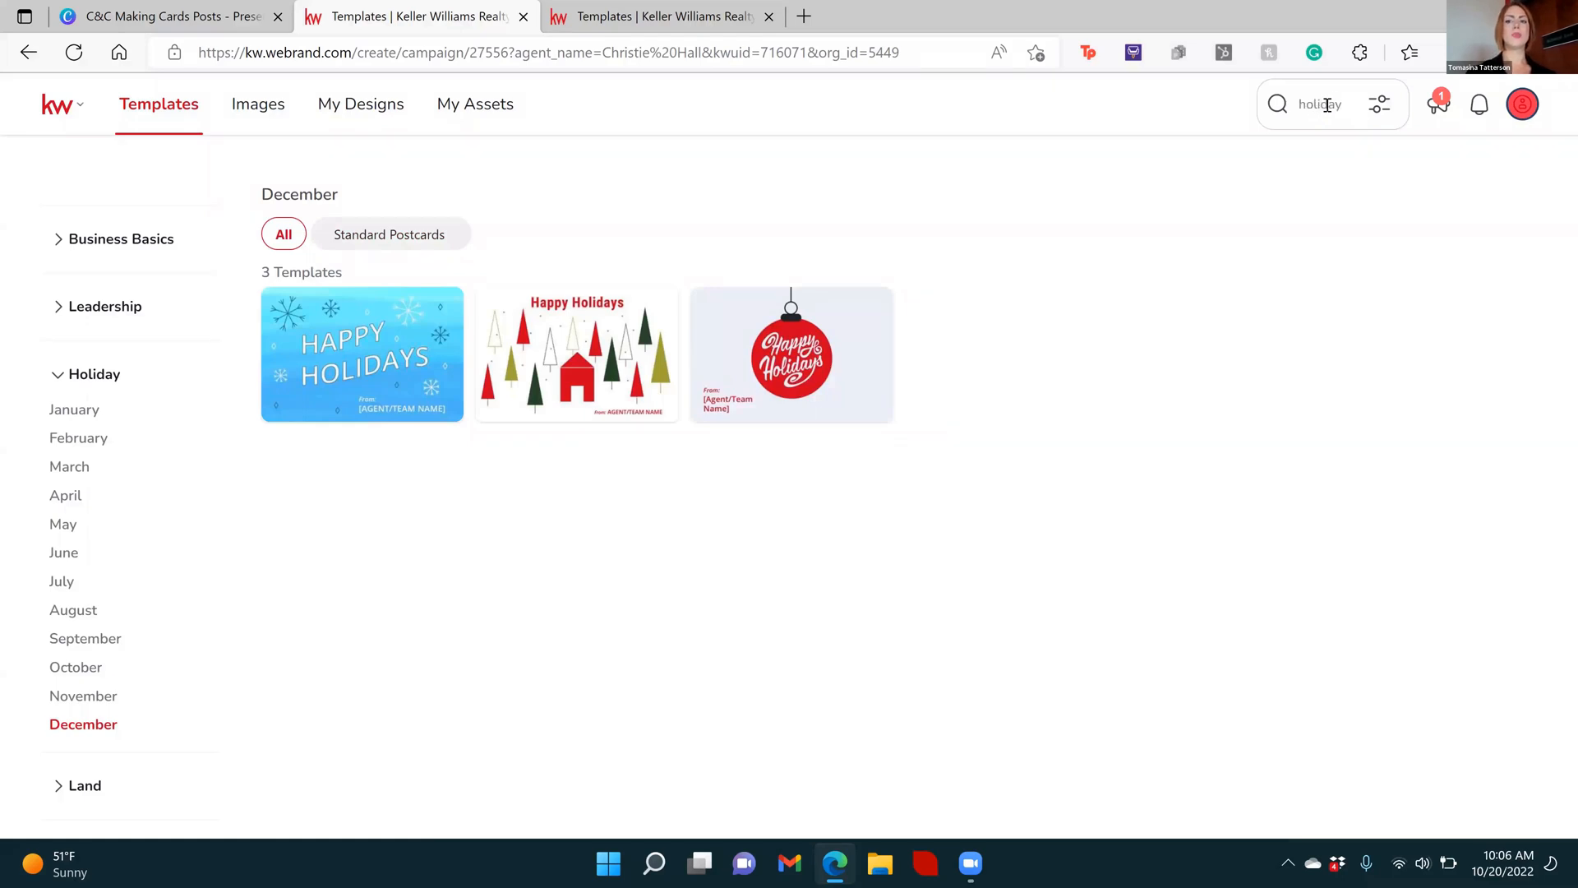
key(Return)
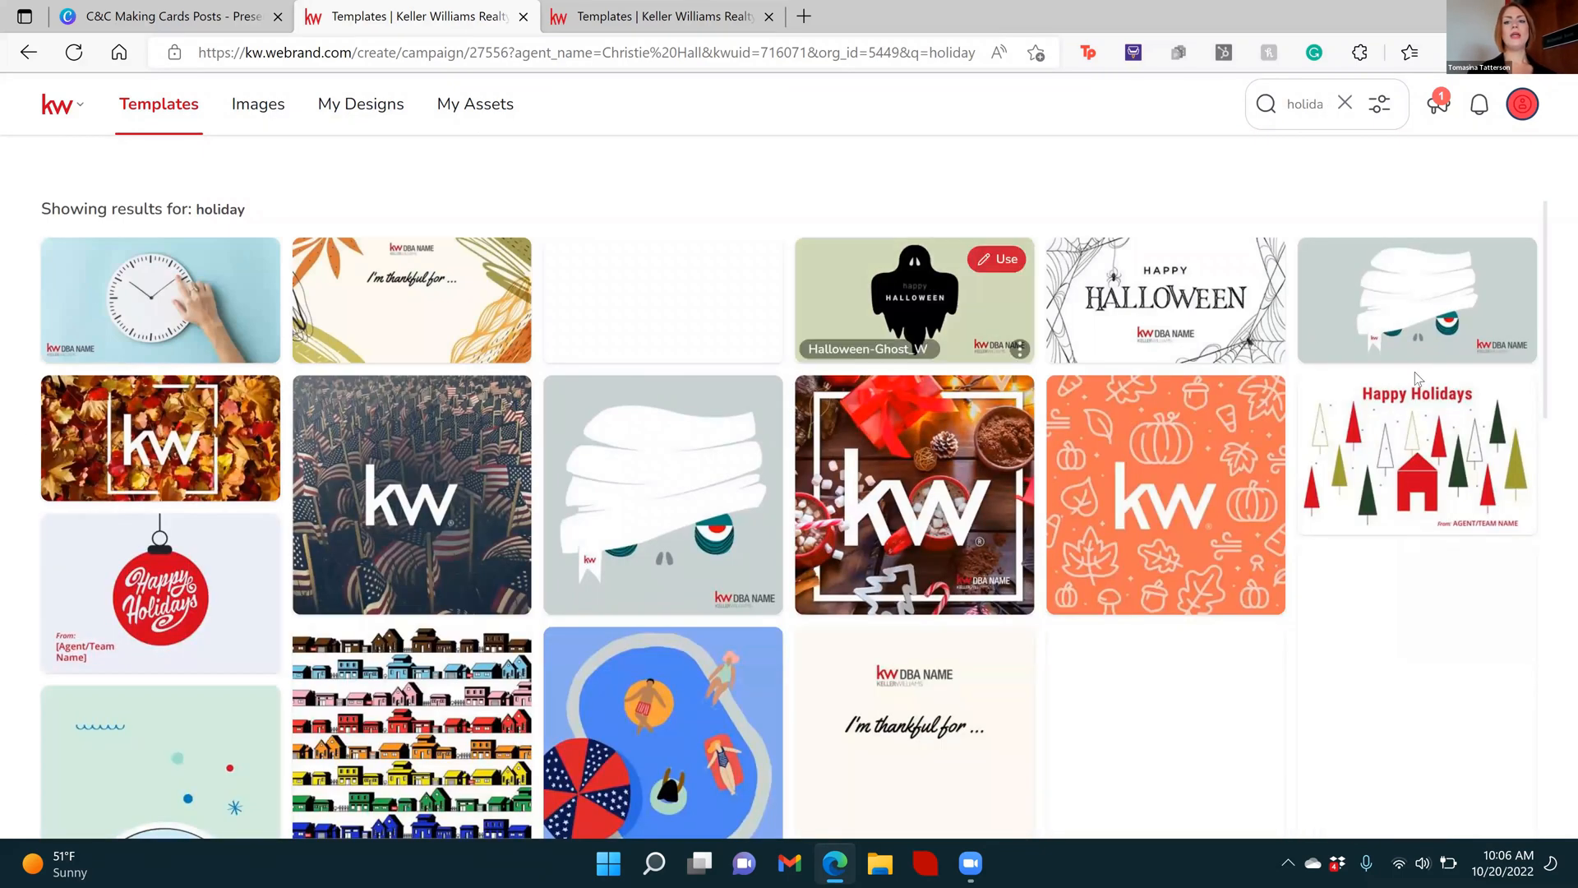
mouse_move(1458, 470)
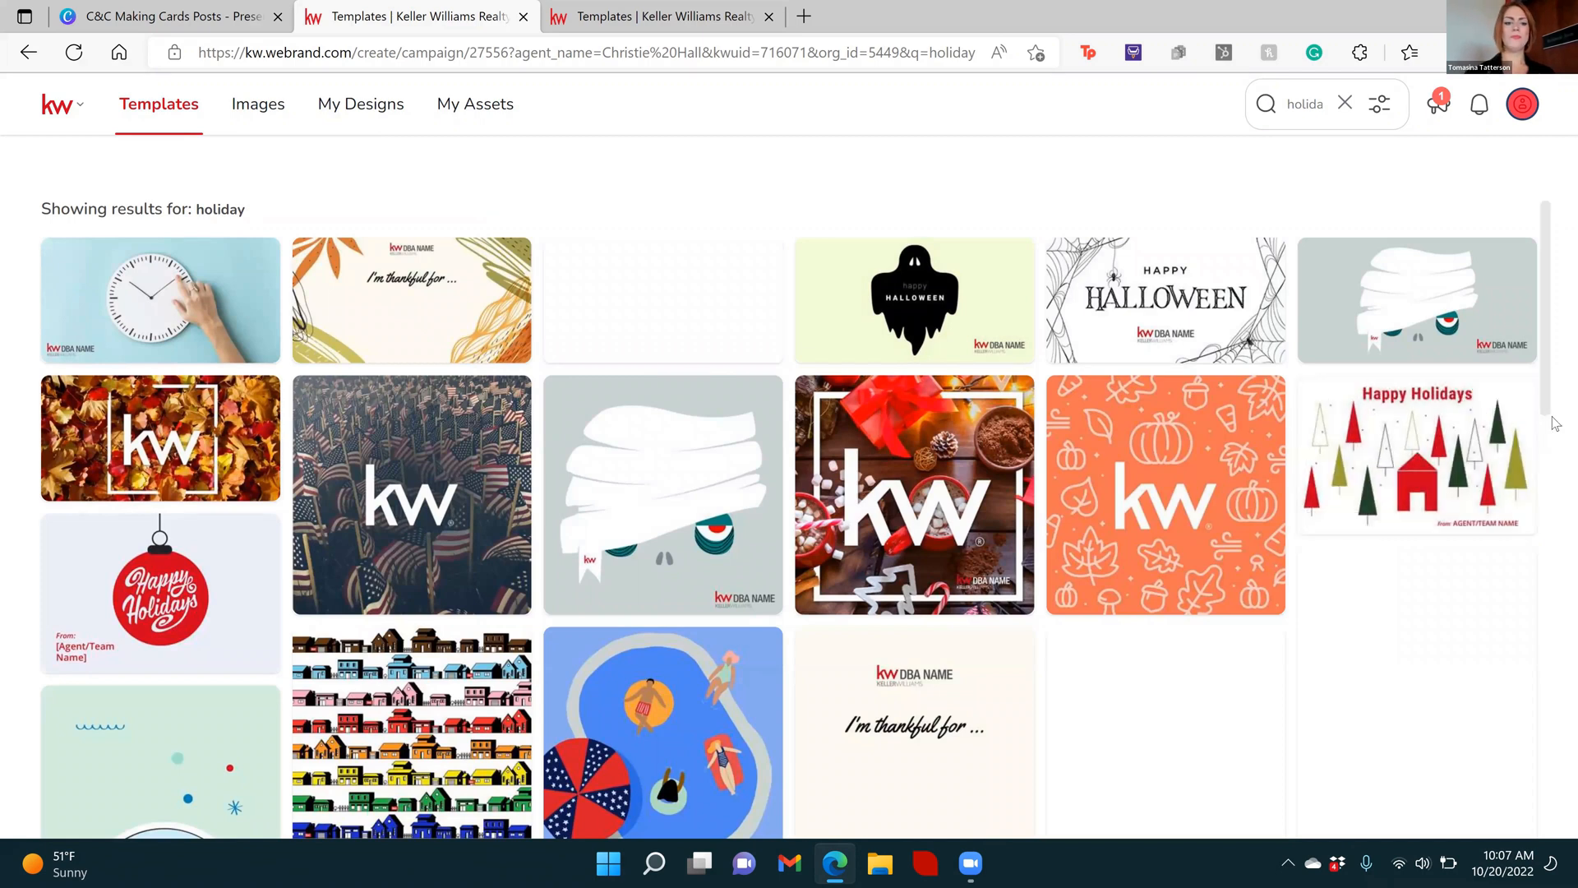
Look through the "holiday" search results for suitable holiday card designs
scroll(1556, 469, down, 1)
scroll(1556, 516, down, 2)
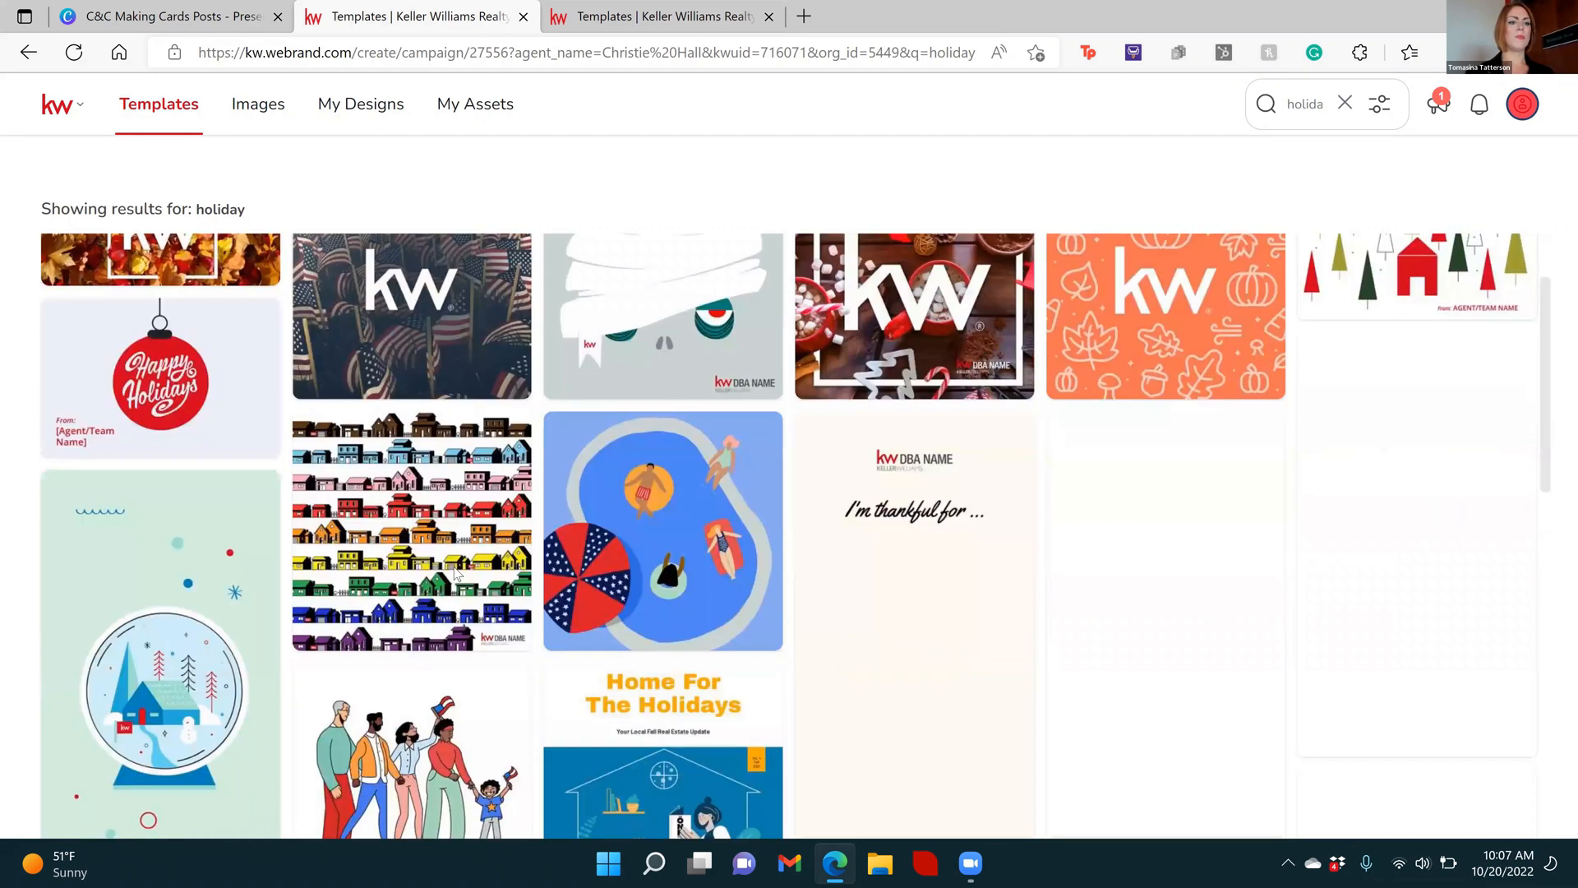
scroll(234, 586, down, 3)
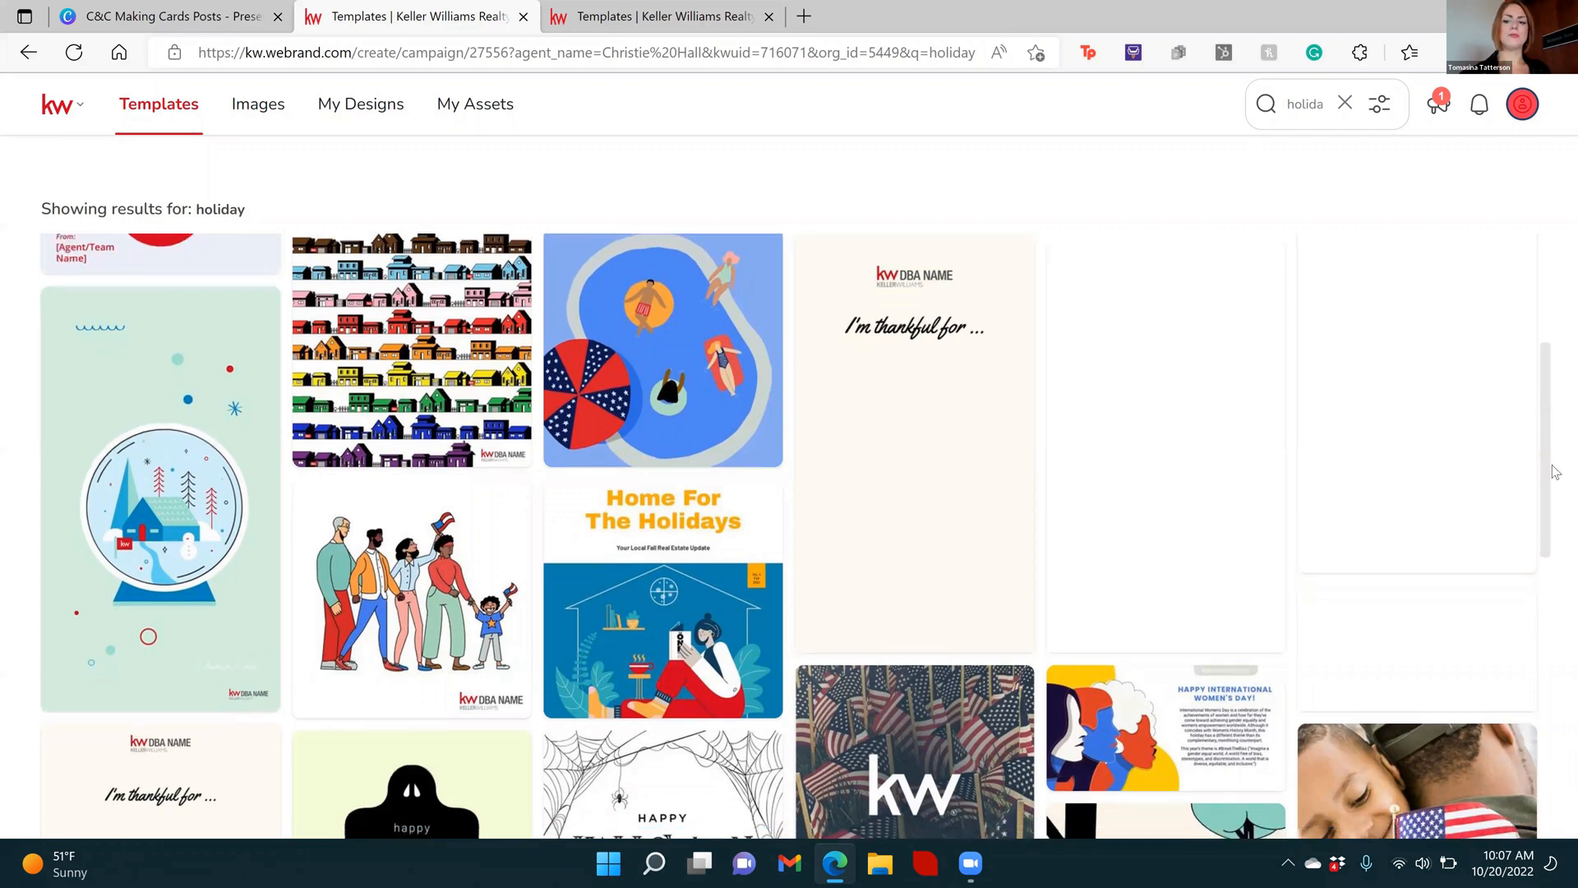
scroll(1552, 521, down, 2)
scroll(1554, 625, down, 7)
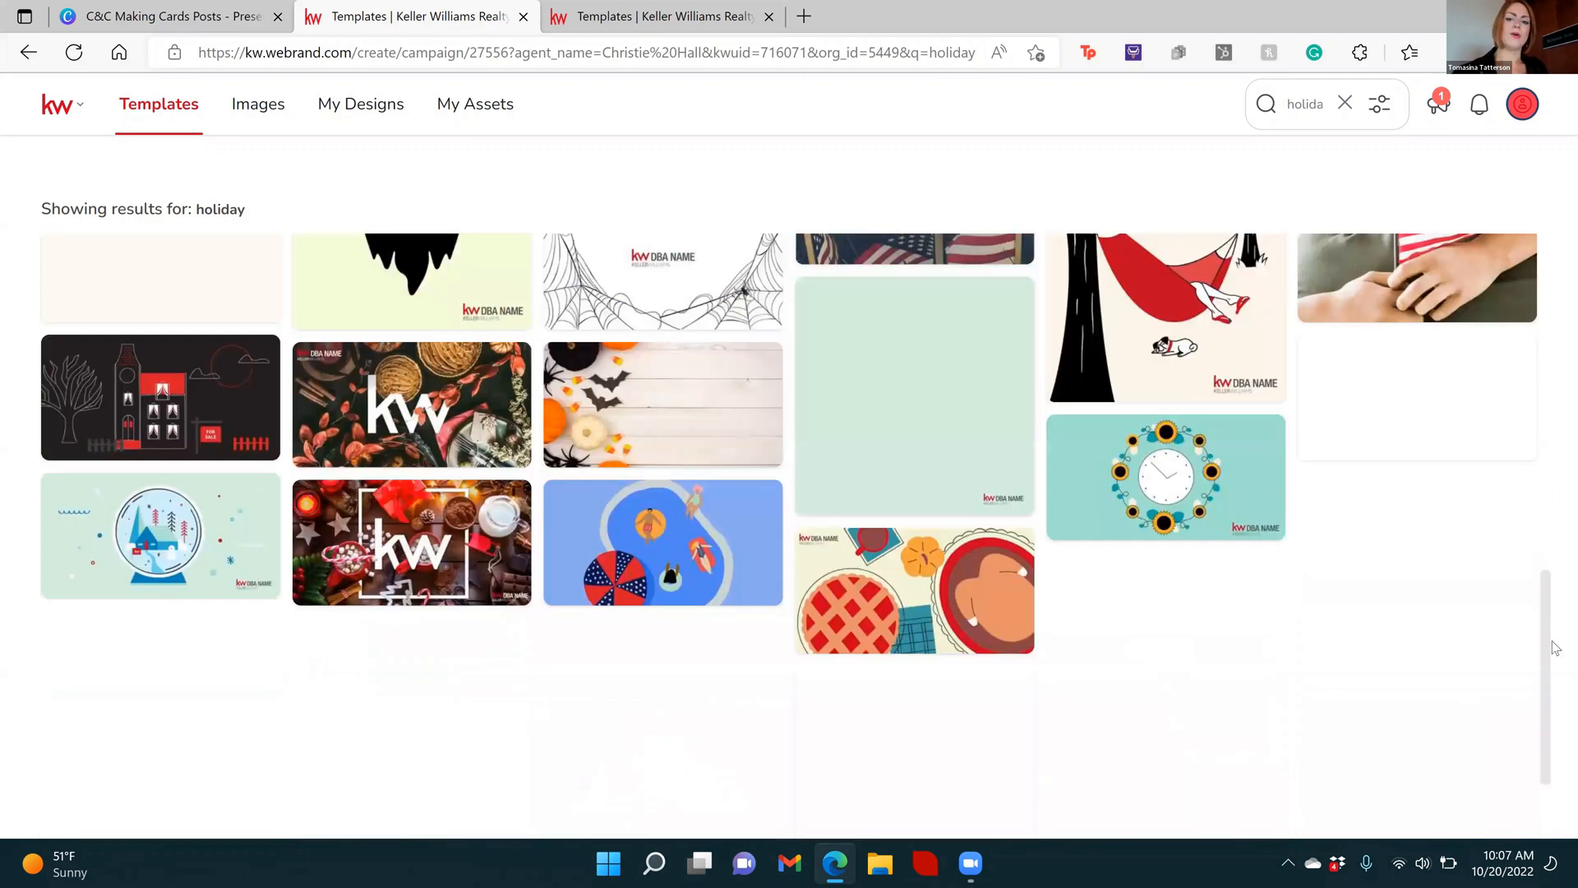
scroll(1555, 705, down, 1)
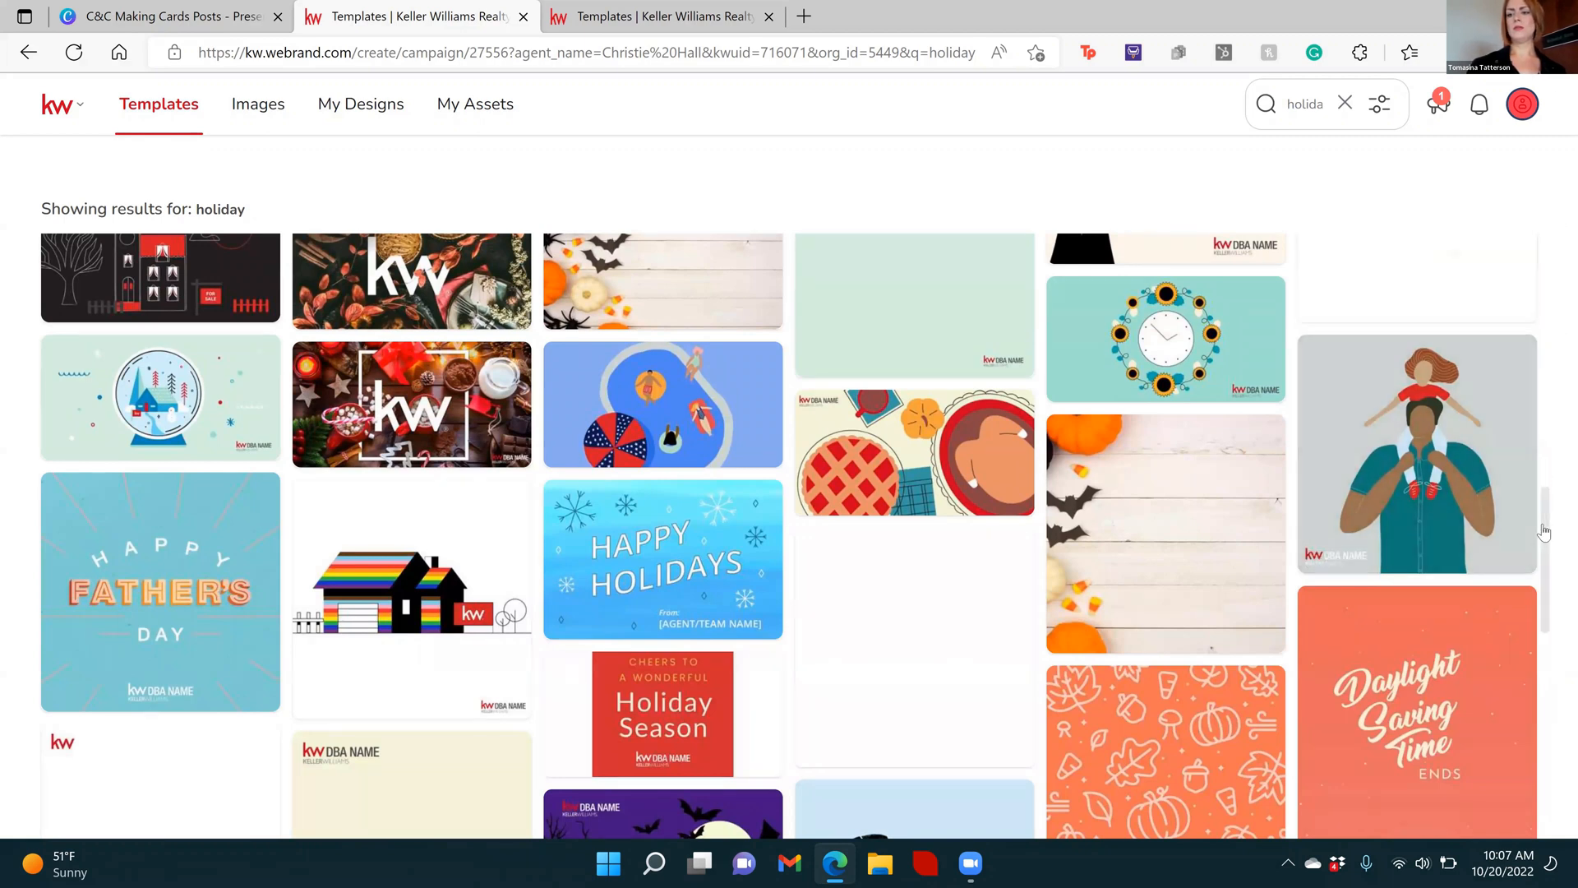
scroll(1553, 592, down, 5)
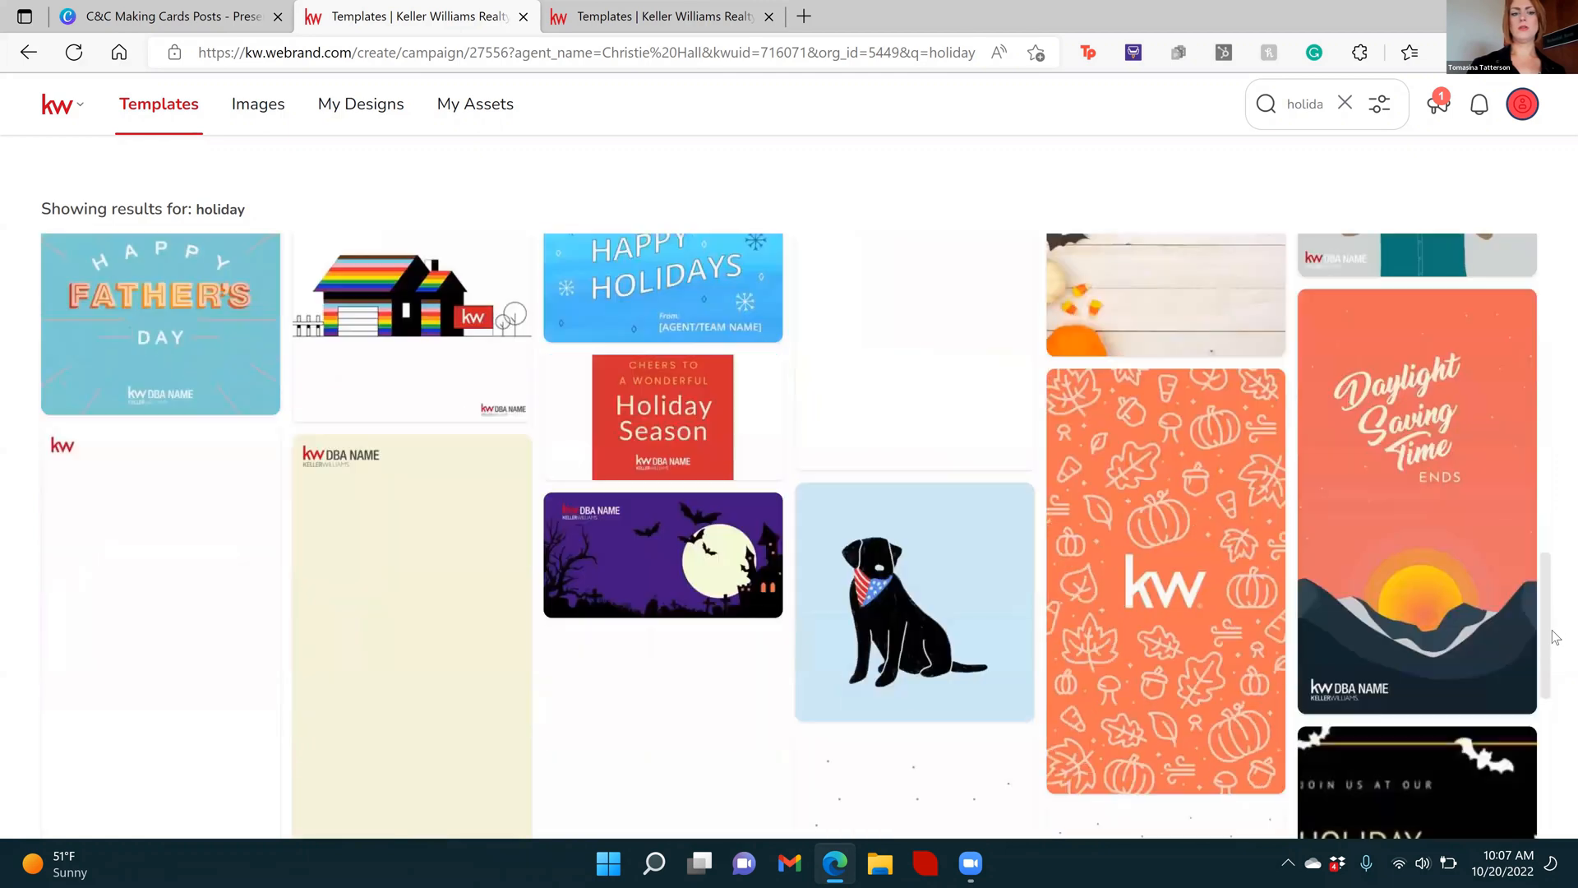
scroll(1556, 670, down, 3)
scroll(1556, 691, up, 3)
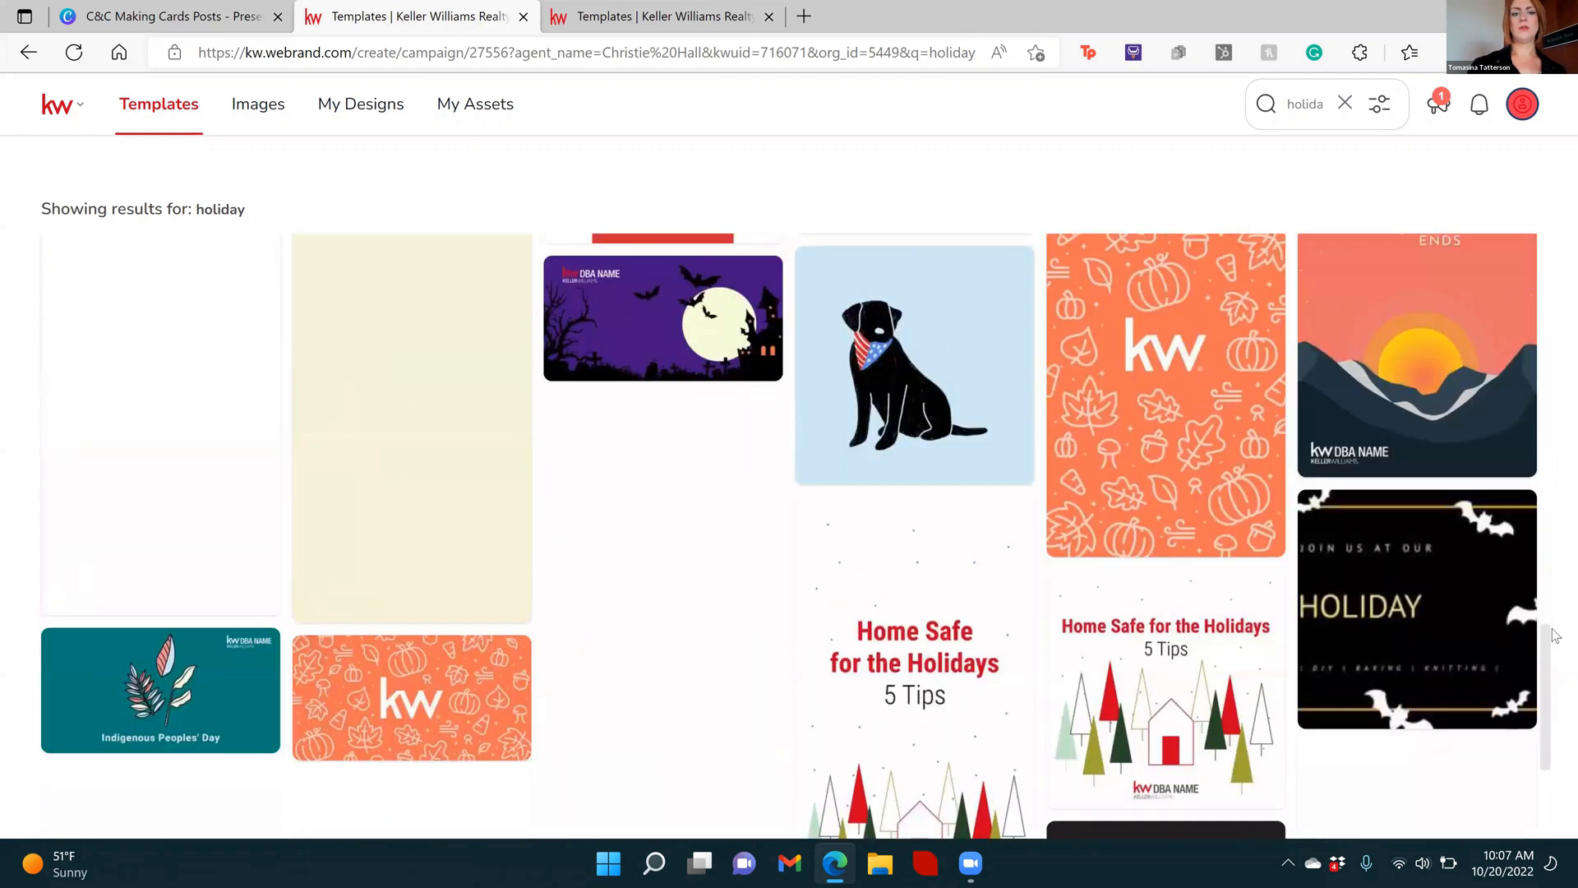
scroll(1556, 697, down, 4)
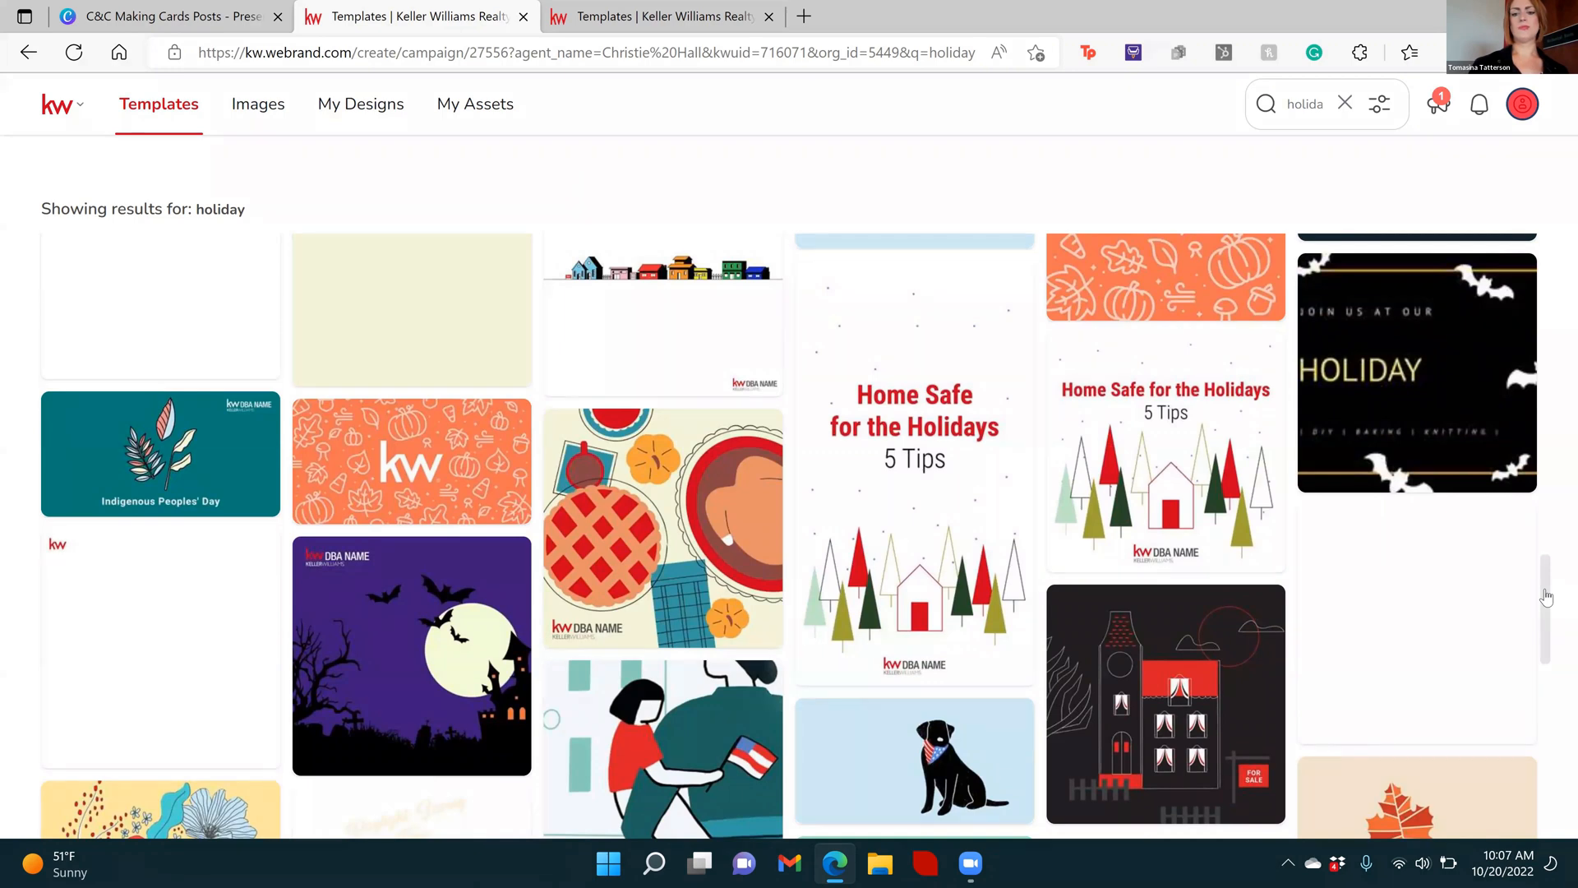
scroll(1550, 625, down, 4)
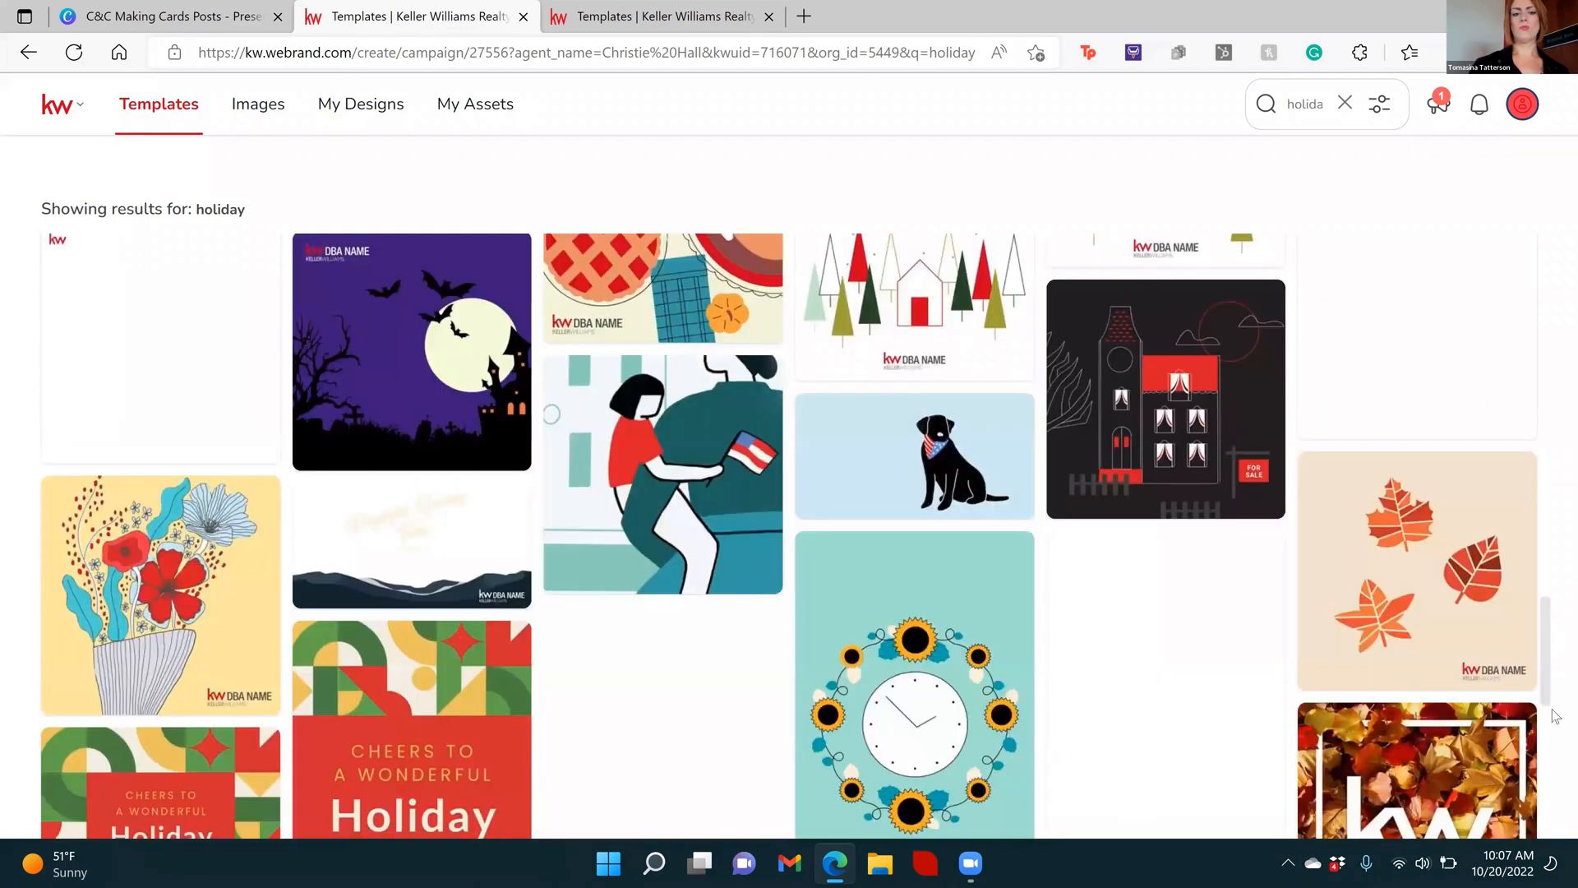
scroll(1556, 707, down, 8)
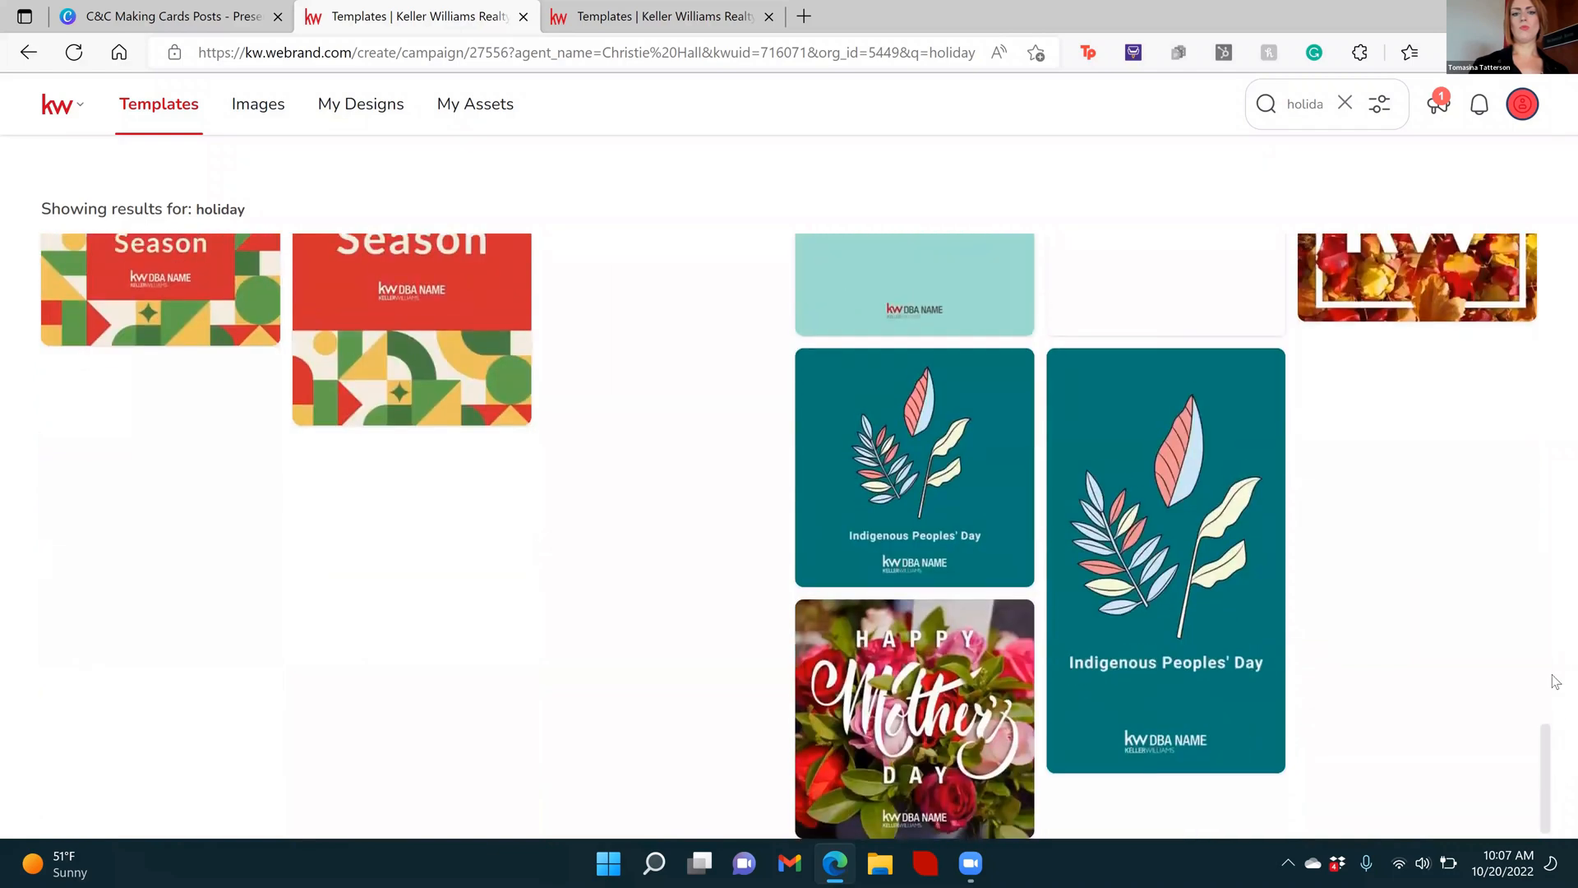
scroll(1555, 657, up, 10)
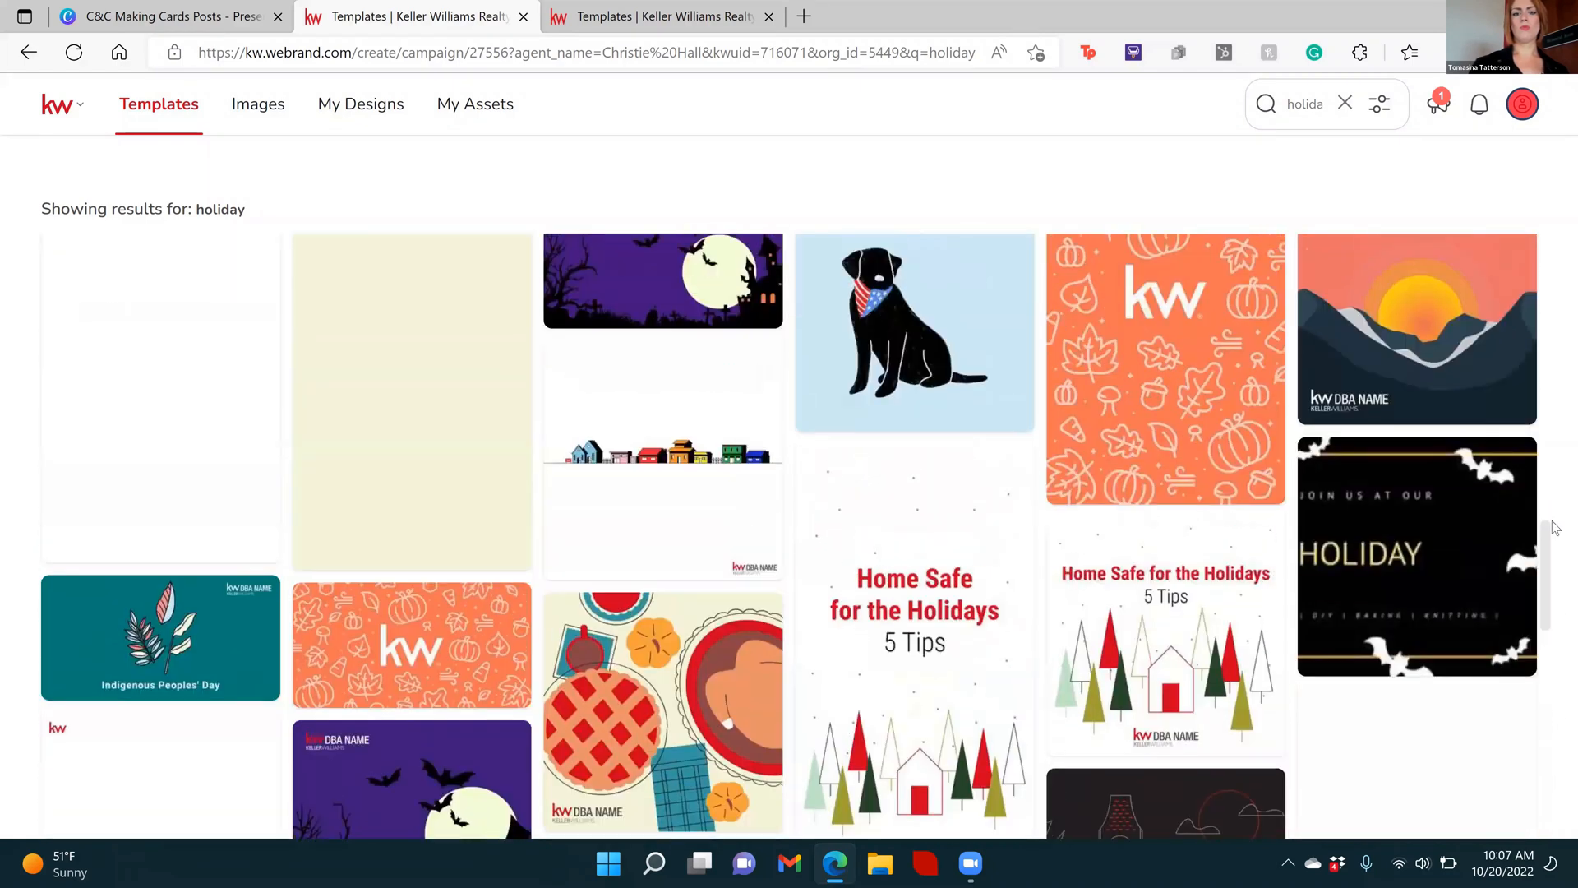
drag(1552, 521, 1555, 245)
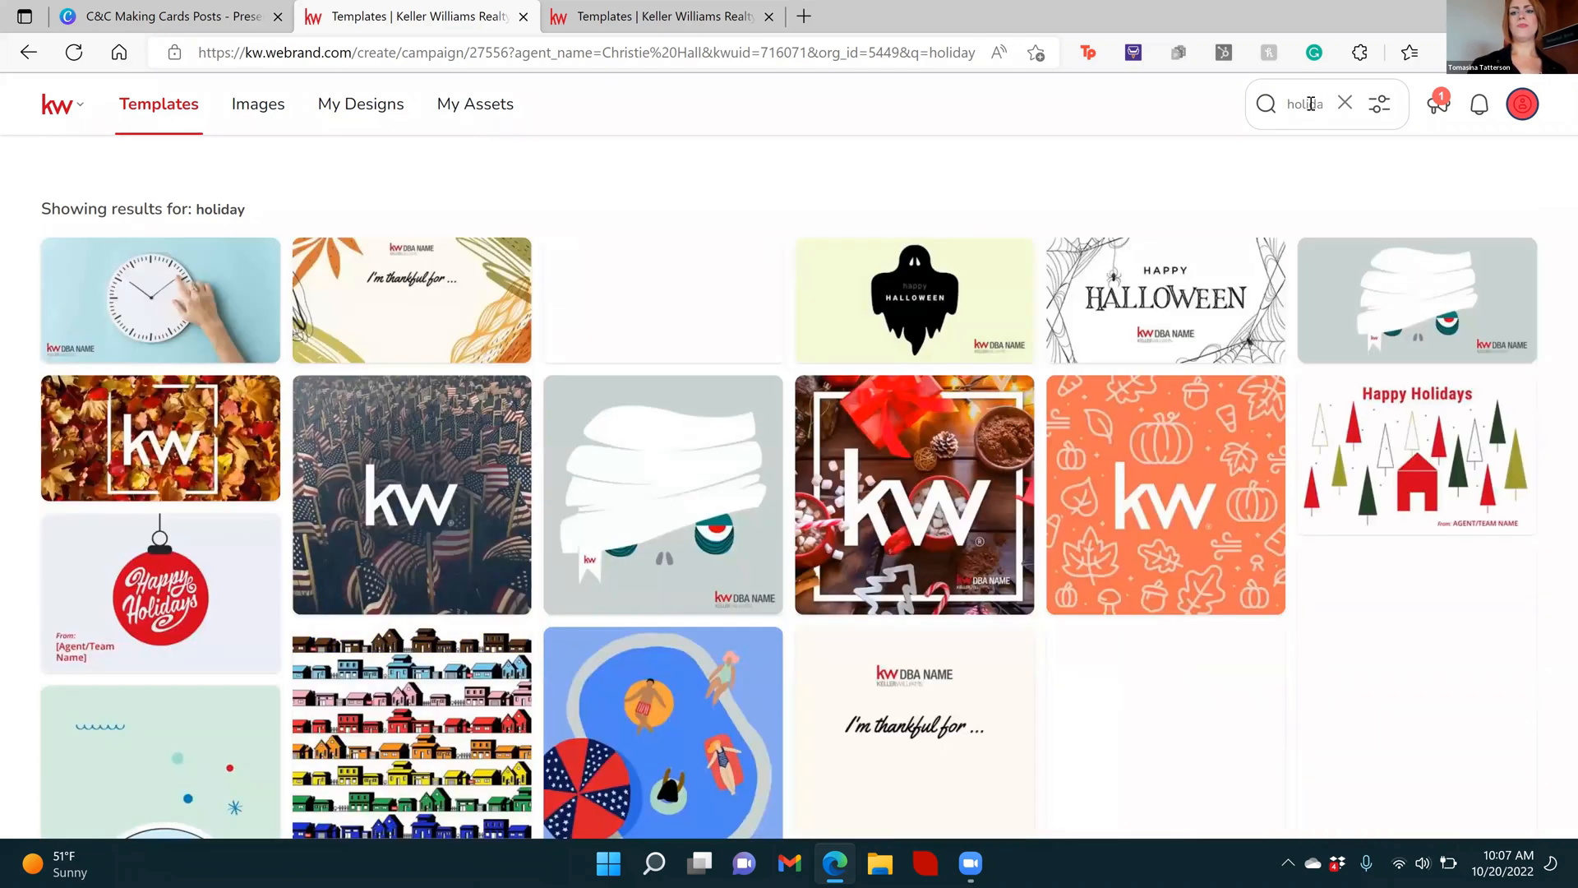
Search the templates for "christmas"
double_click(1313, 104)
text(christmas)
key(Return)
Search the templates for "happy holiday" instead
double_click(1310, 104)
text(happy ho)
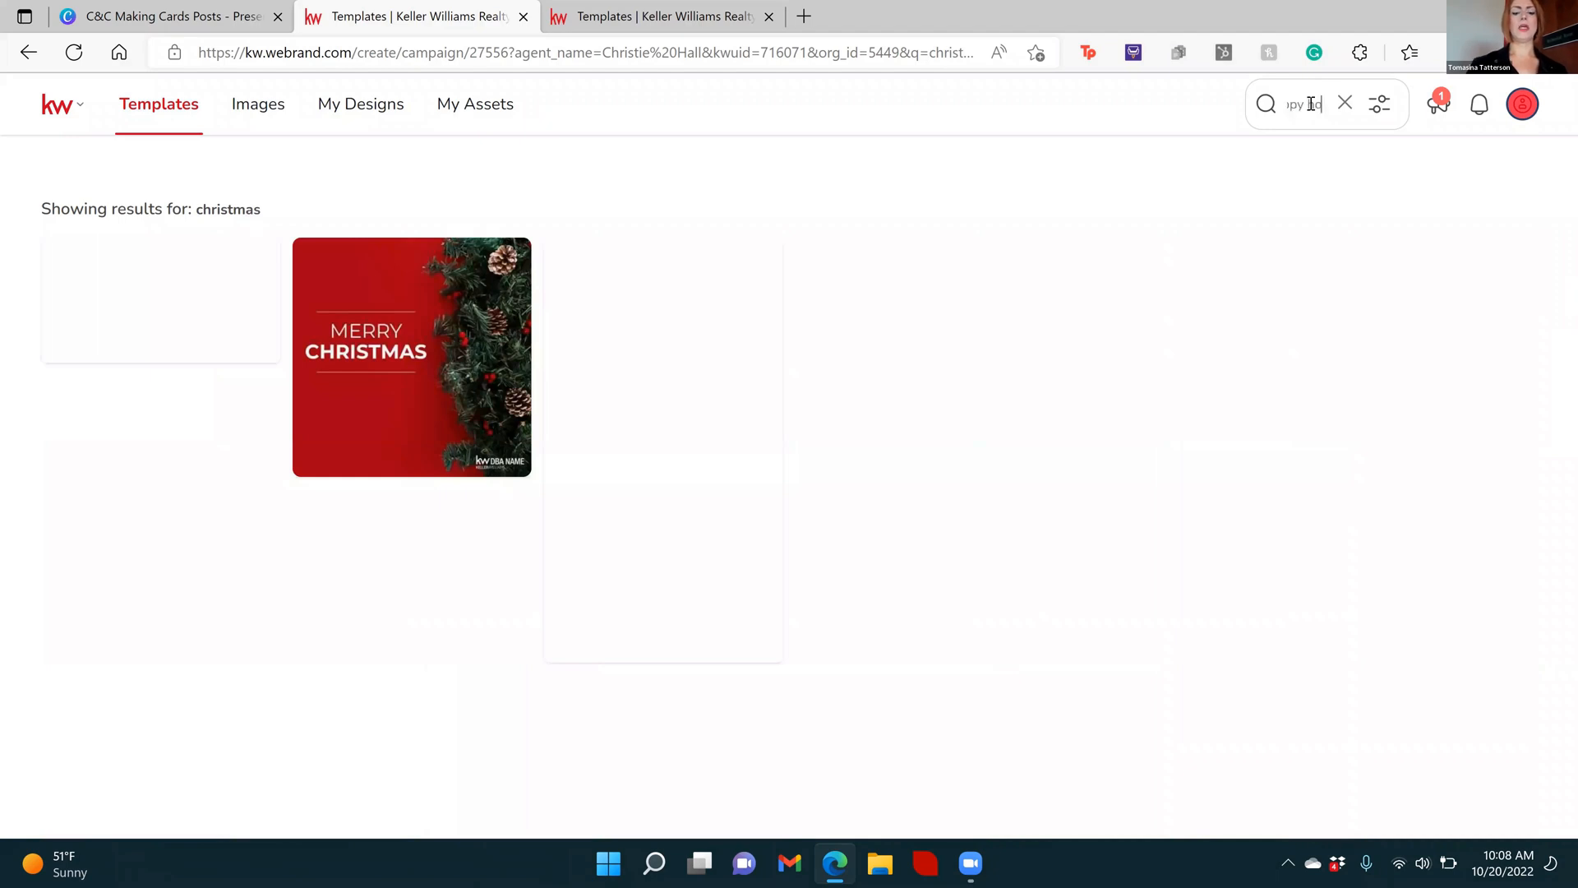
key(Return)
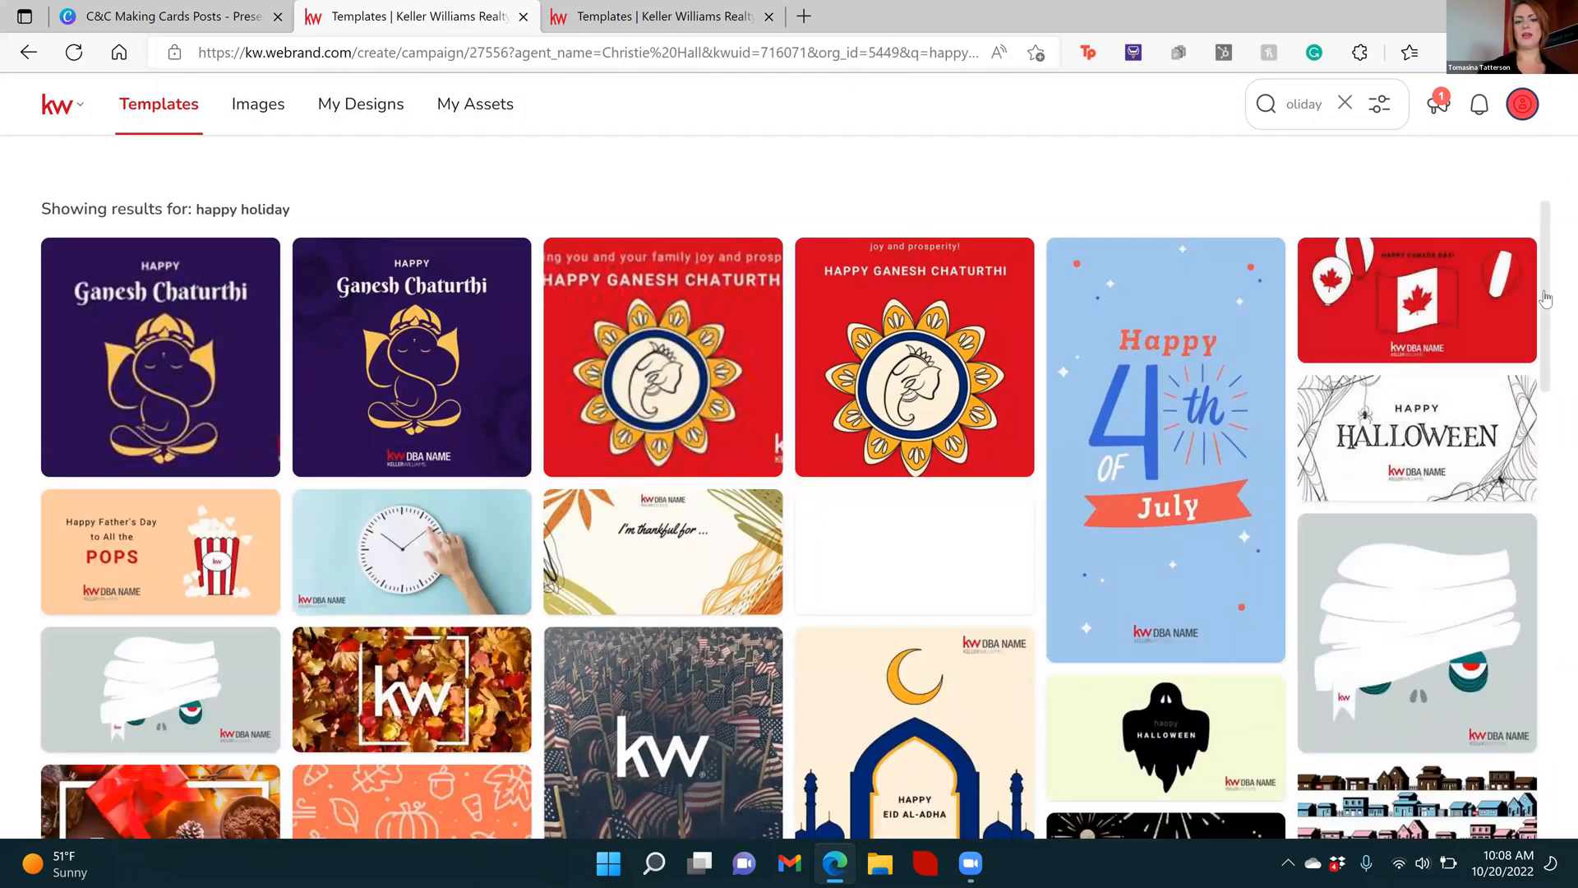
Look through the "happy holiday" search results and return to the Templates page
scroll(1557, 395, down, 3)
drag(1552, 425, 48, 148)
click(148, 120)
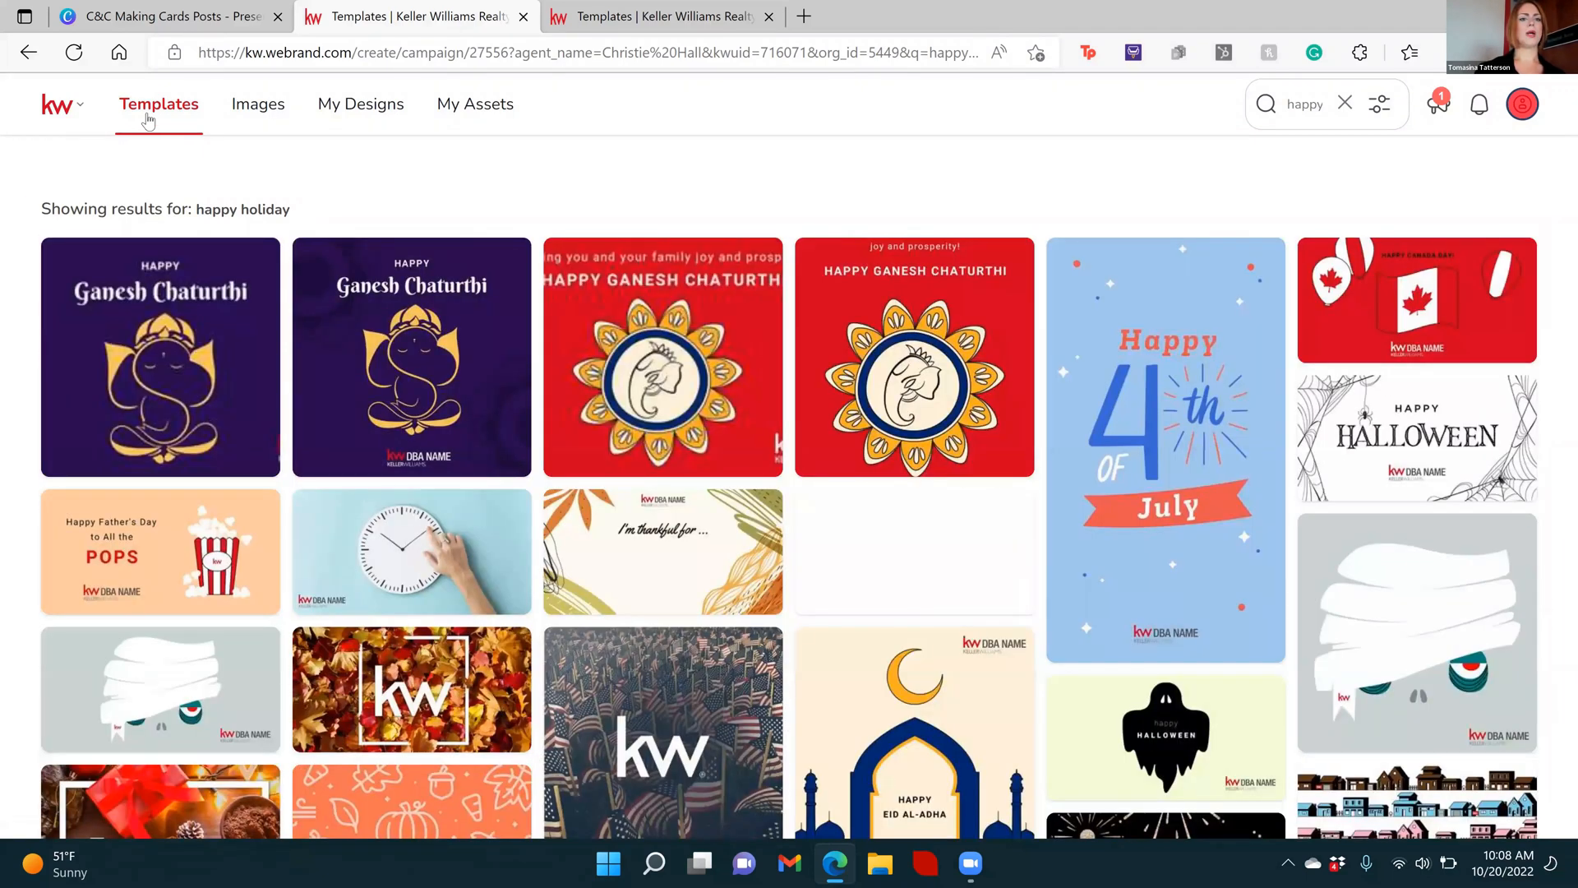
Browse the Holiday template category by month, checking December and January through April
drag(228, 437, 218, 585)
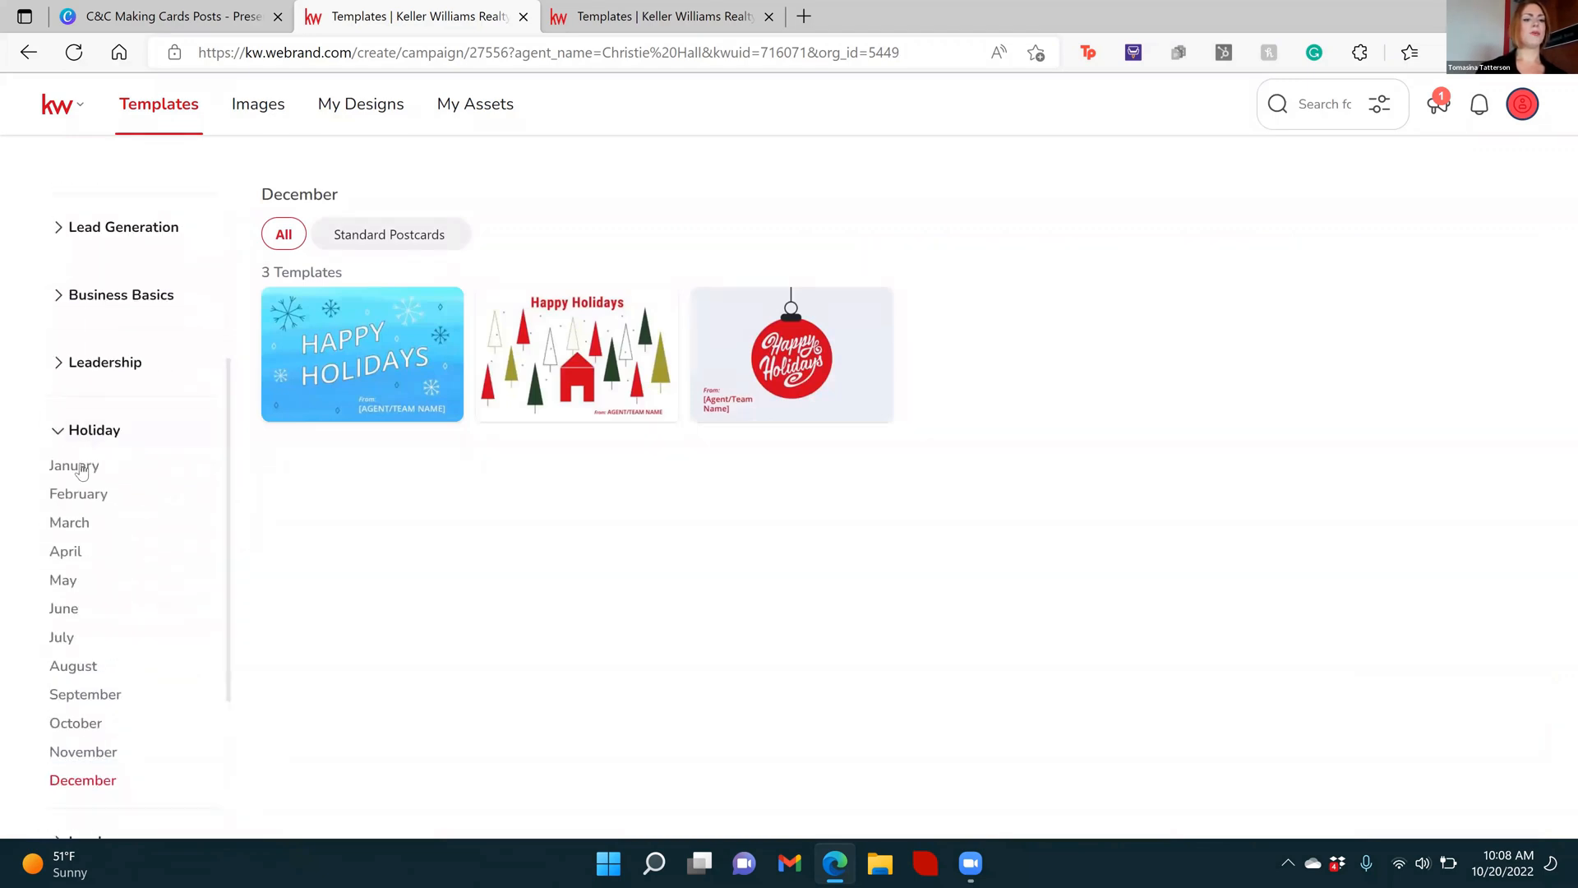
click(82, 470)
click(80, 496)
click(79, 527)
click(66, 550)
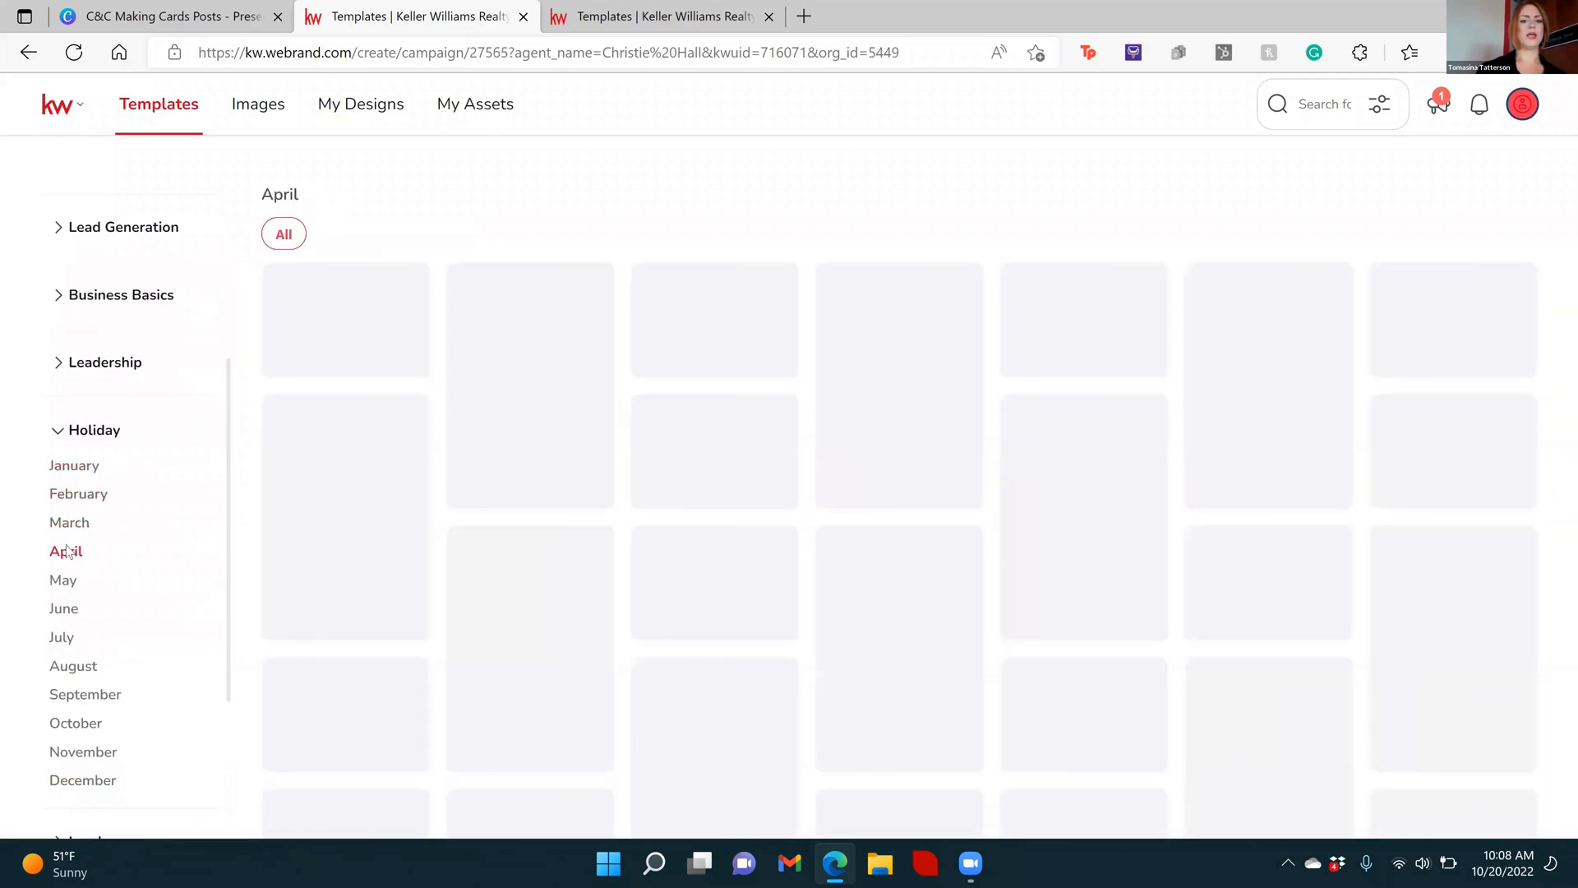
Collapse the Holiday, KWRI Starter Kit and Collections template categories
click(164, 430)
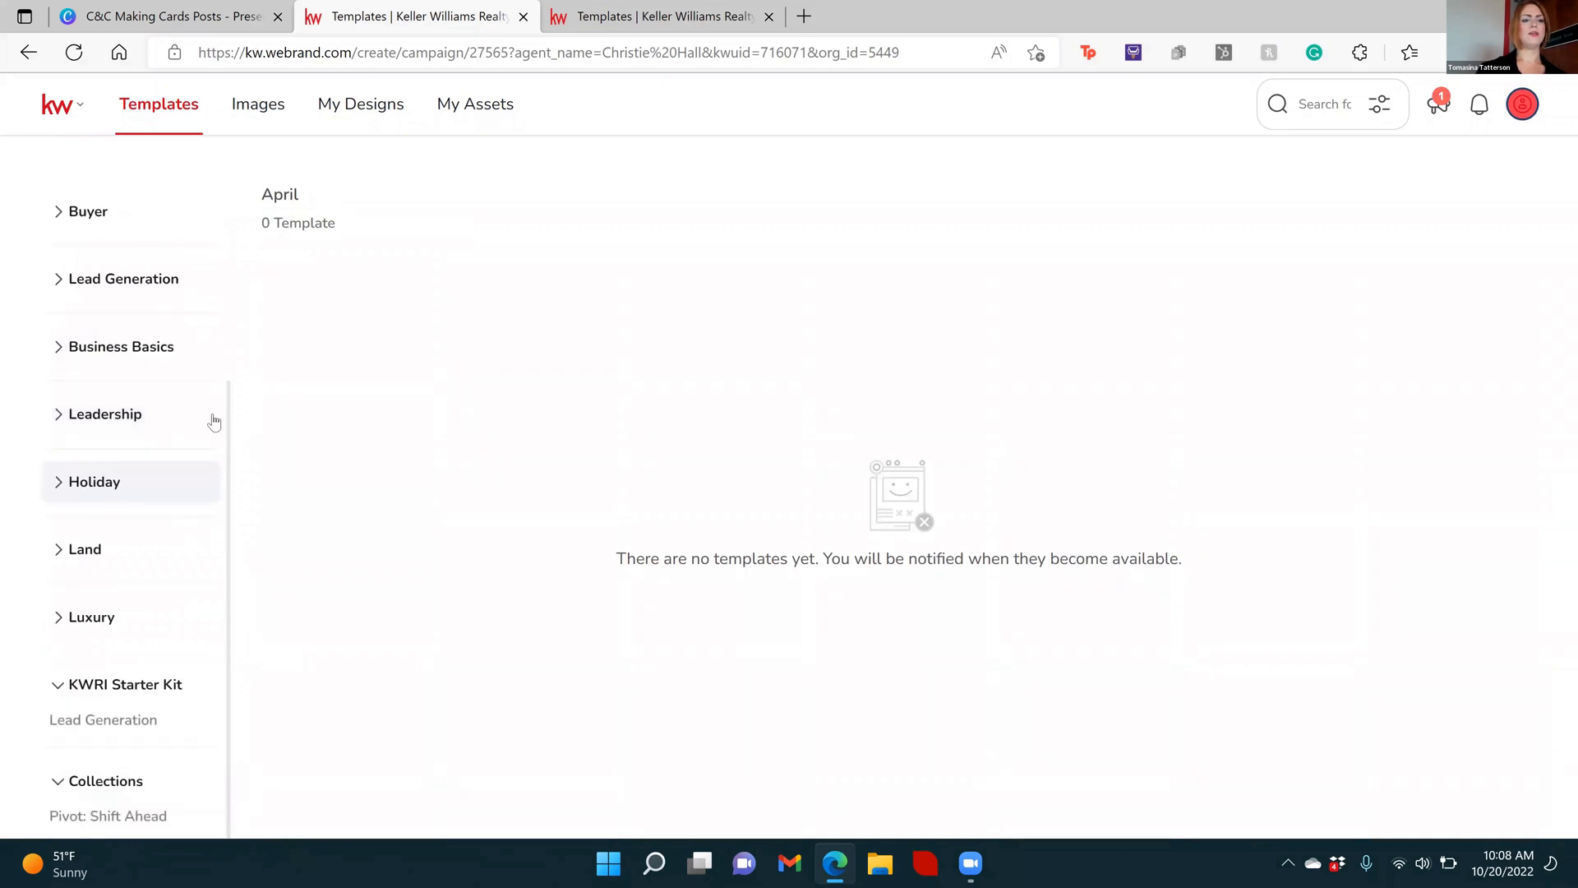
click(54, 689)
click(59, 782)
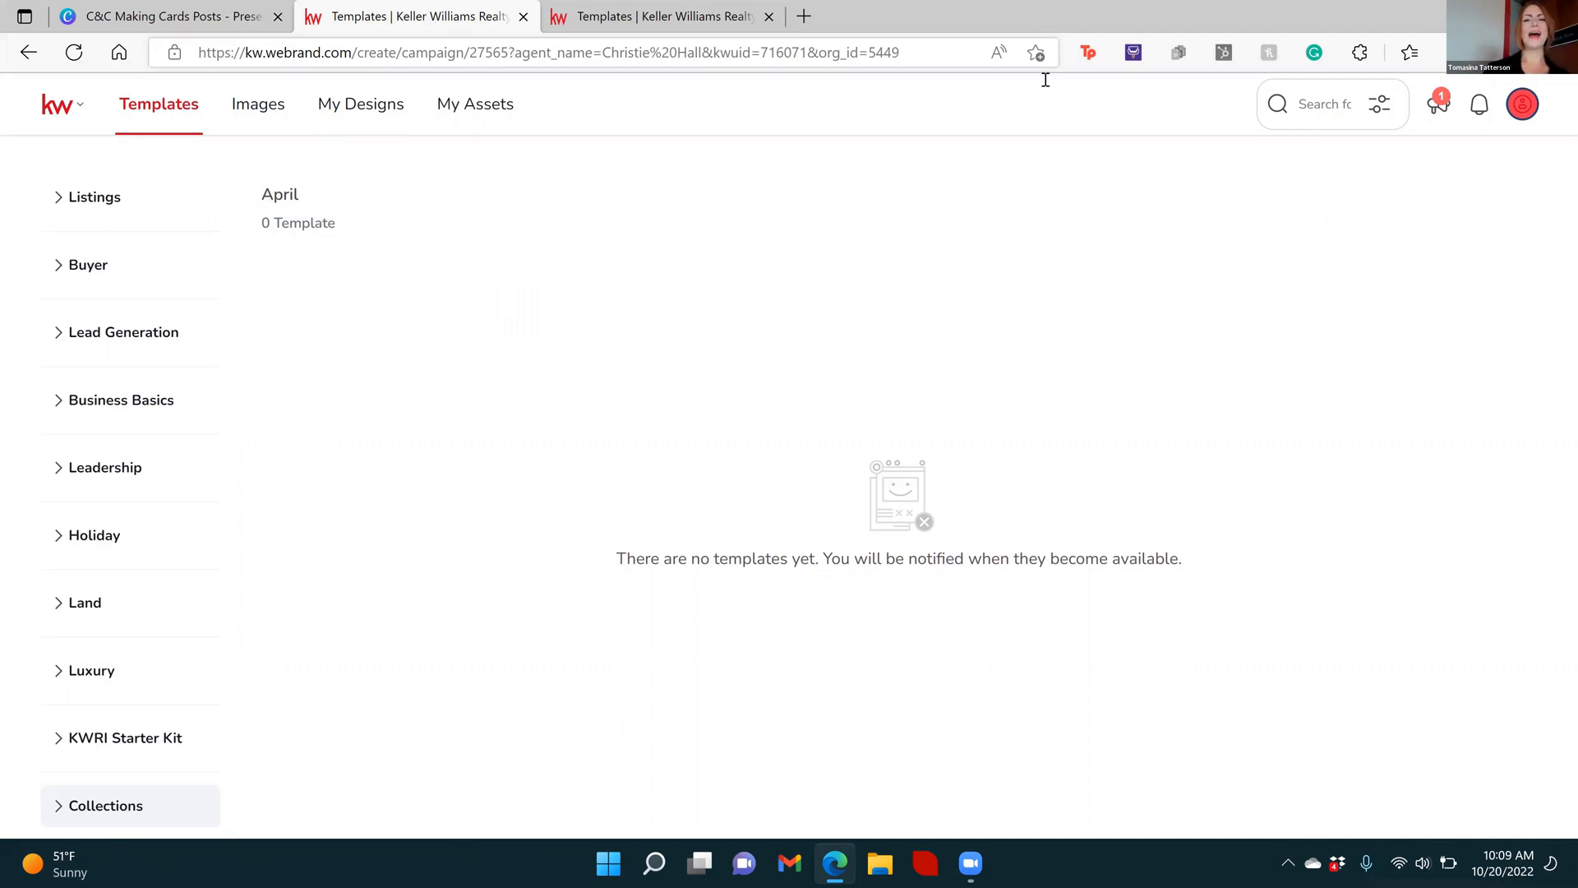
Search the templates for "card"
click(1312, 107)
text(card)
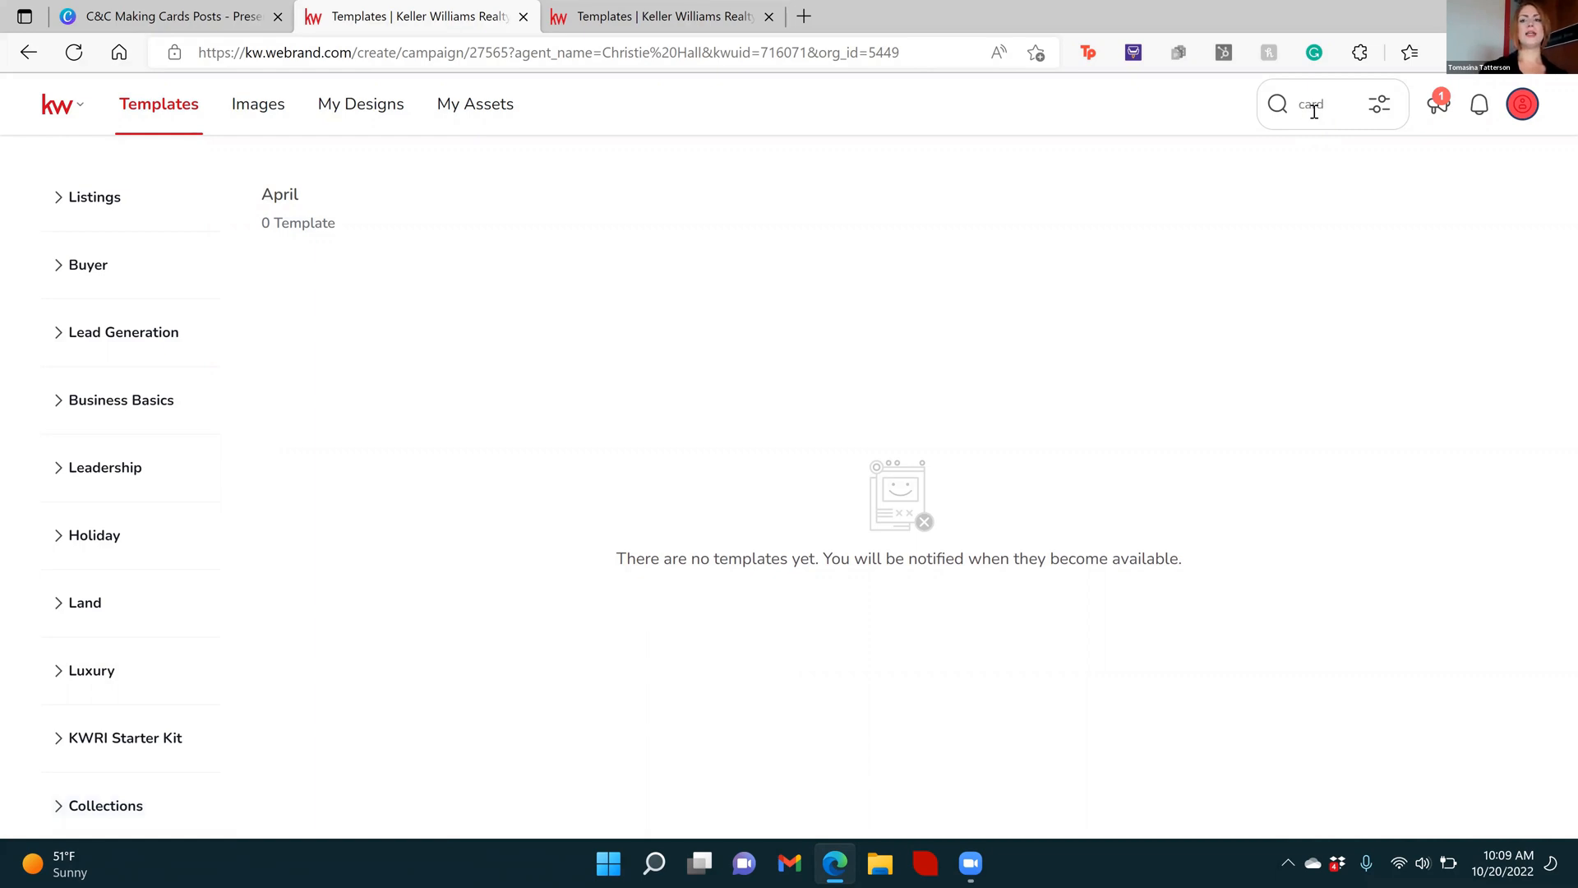
key(Return)
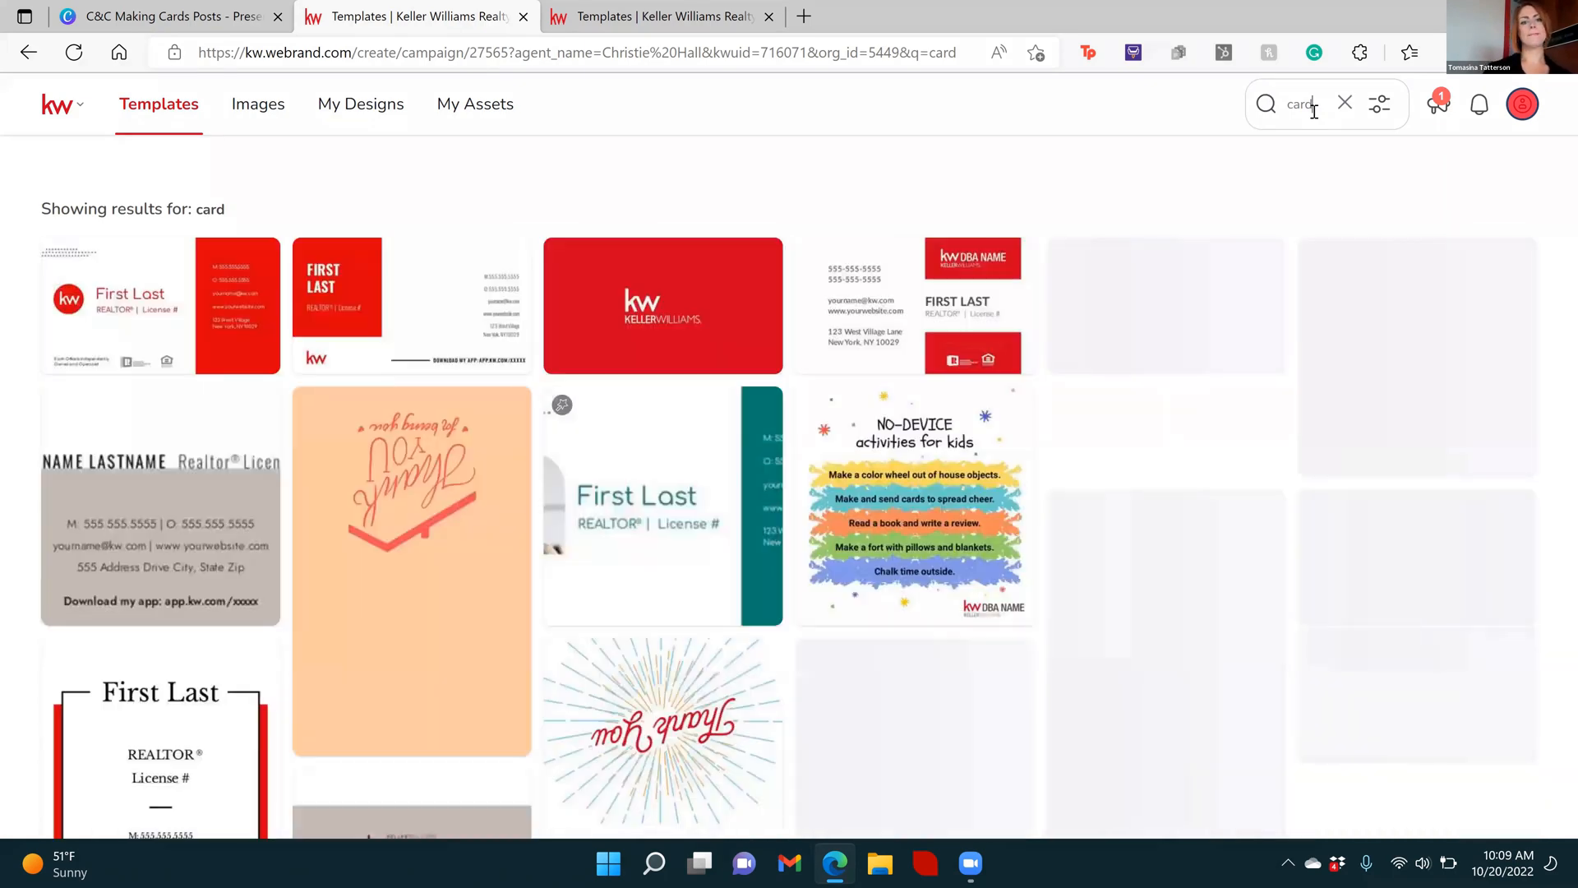
Open the peach thank-you card template 06_Thanks_BFV for editing and show its list of pages
mouse_move(426, 506)
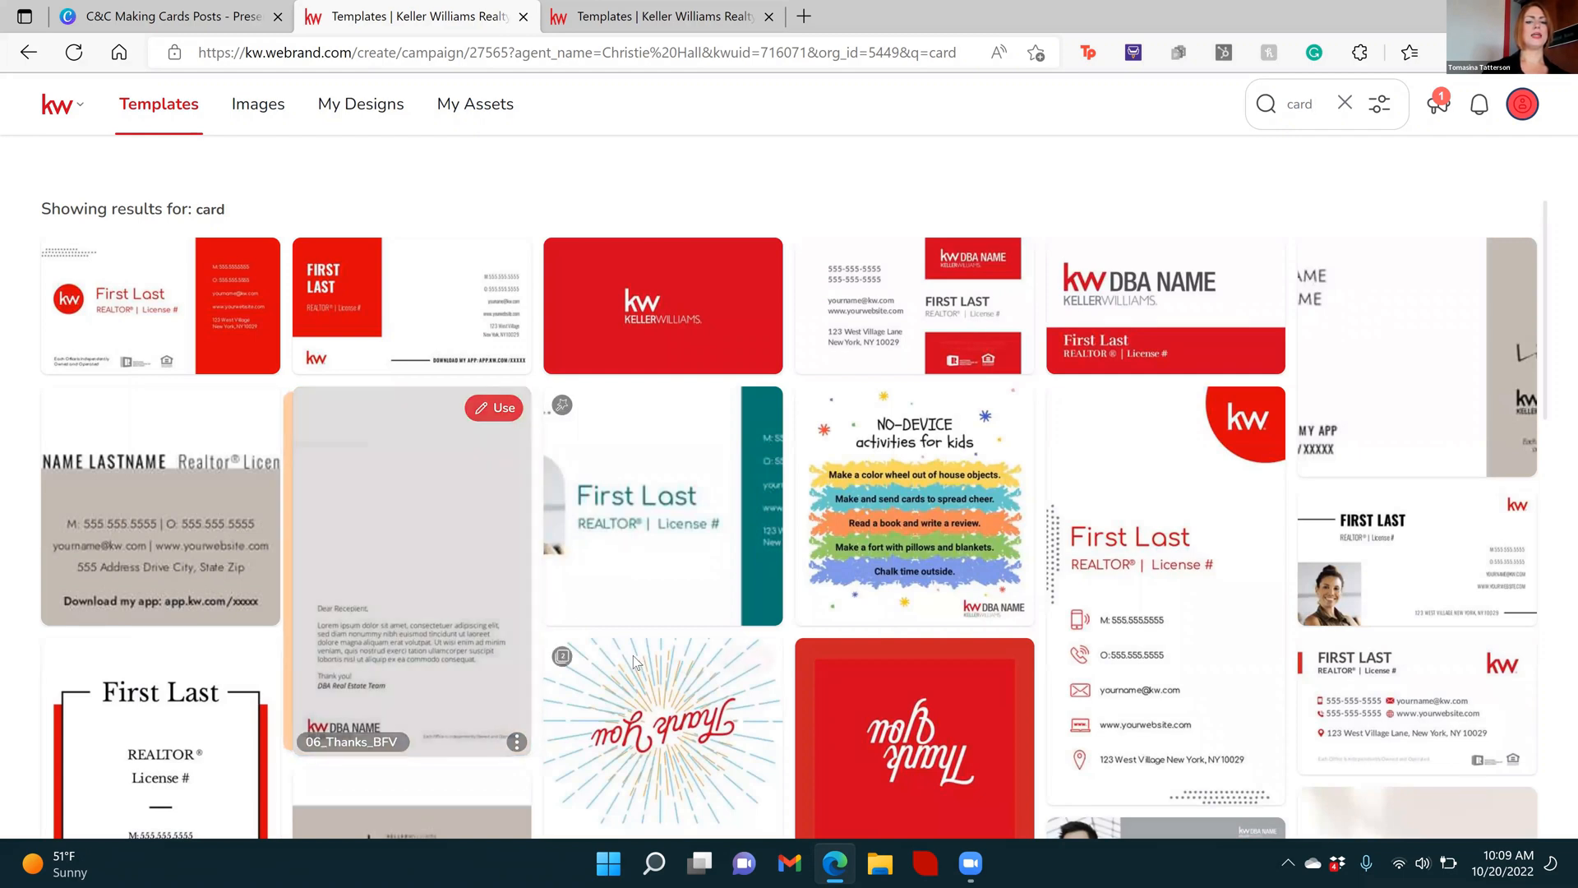
mouse_move(632, 655)
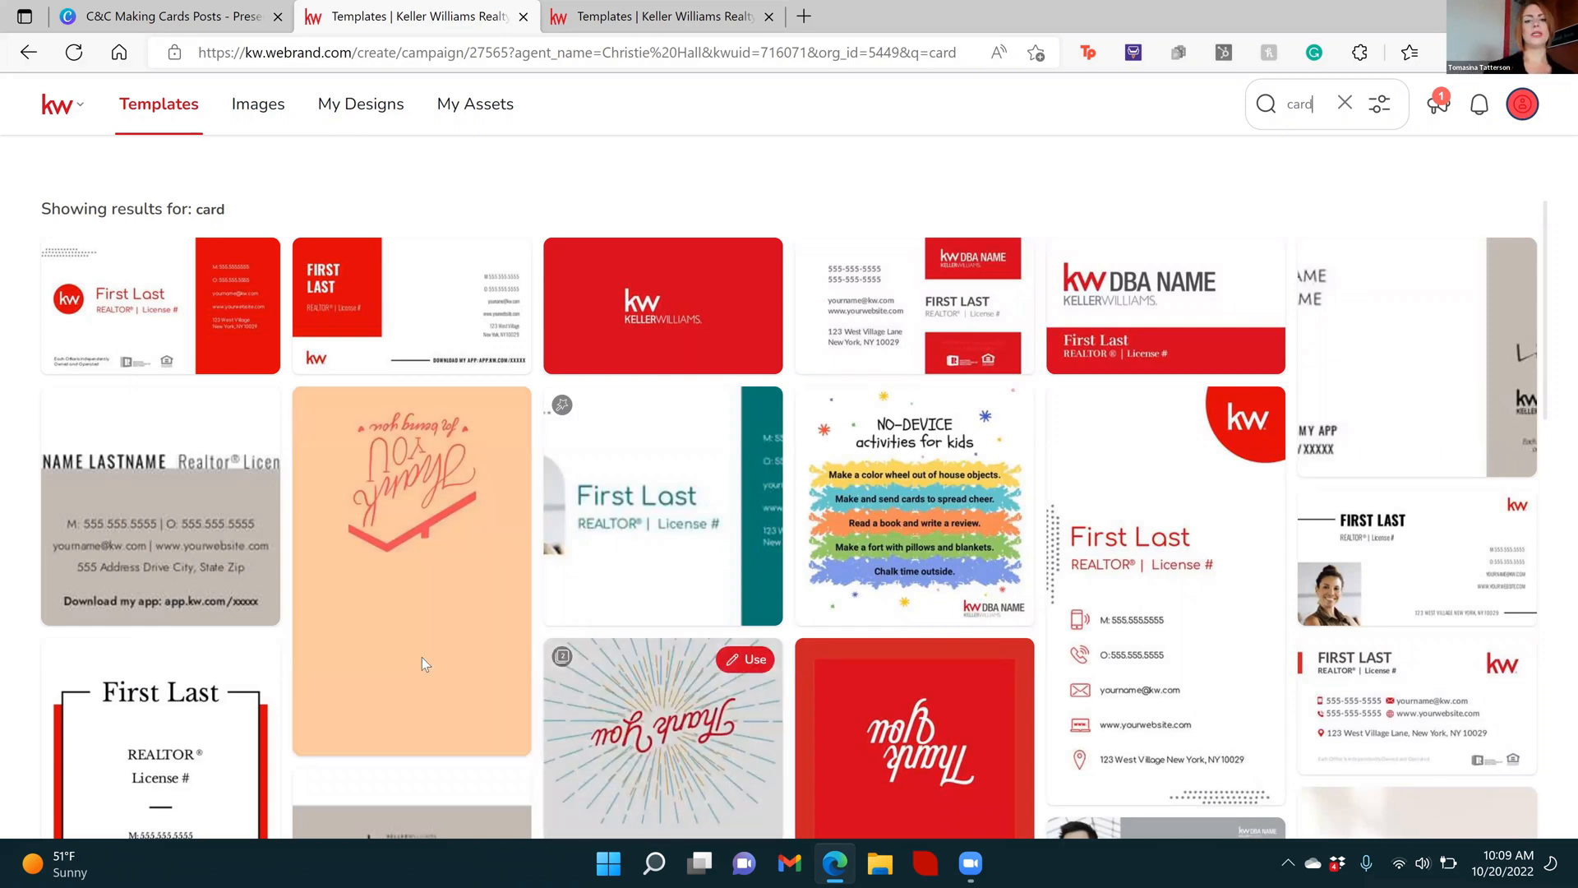
mouse_move(421, 656)
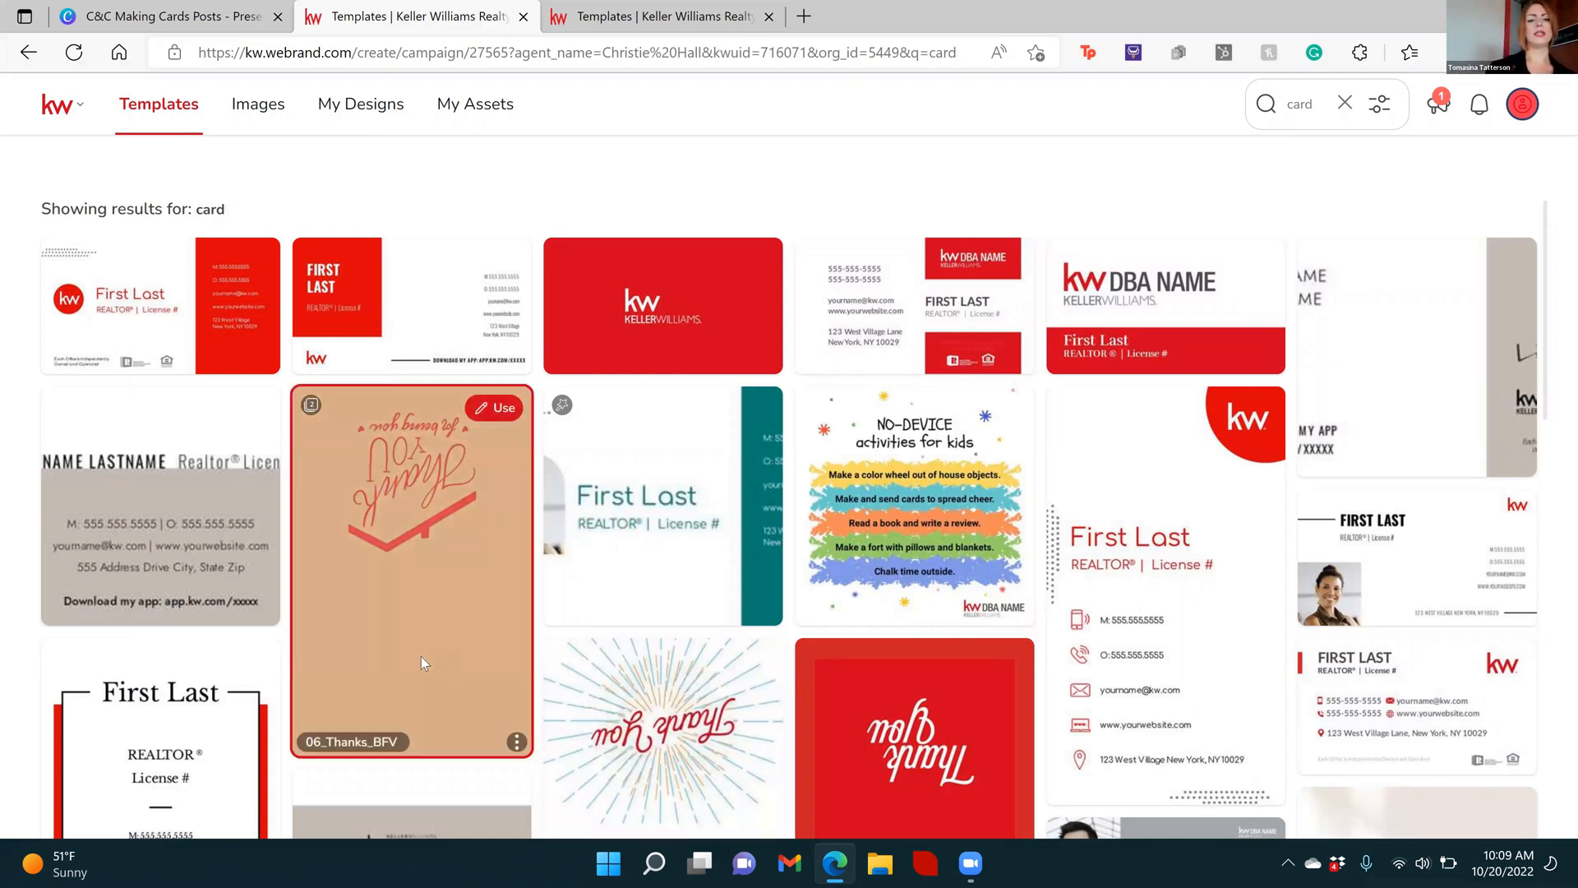
click(498, 410)
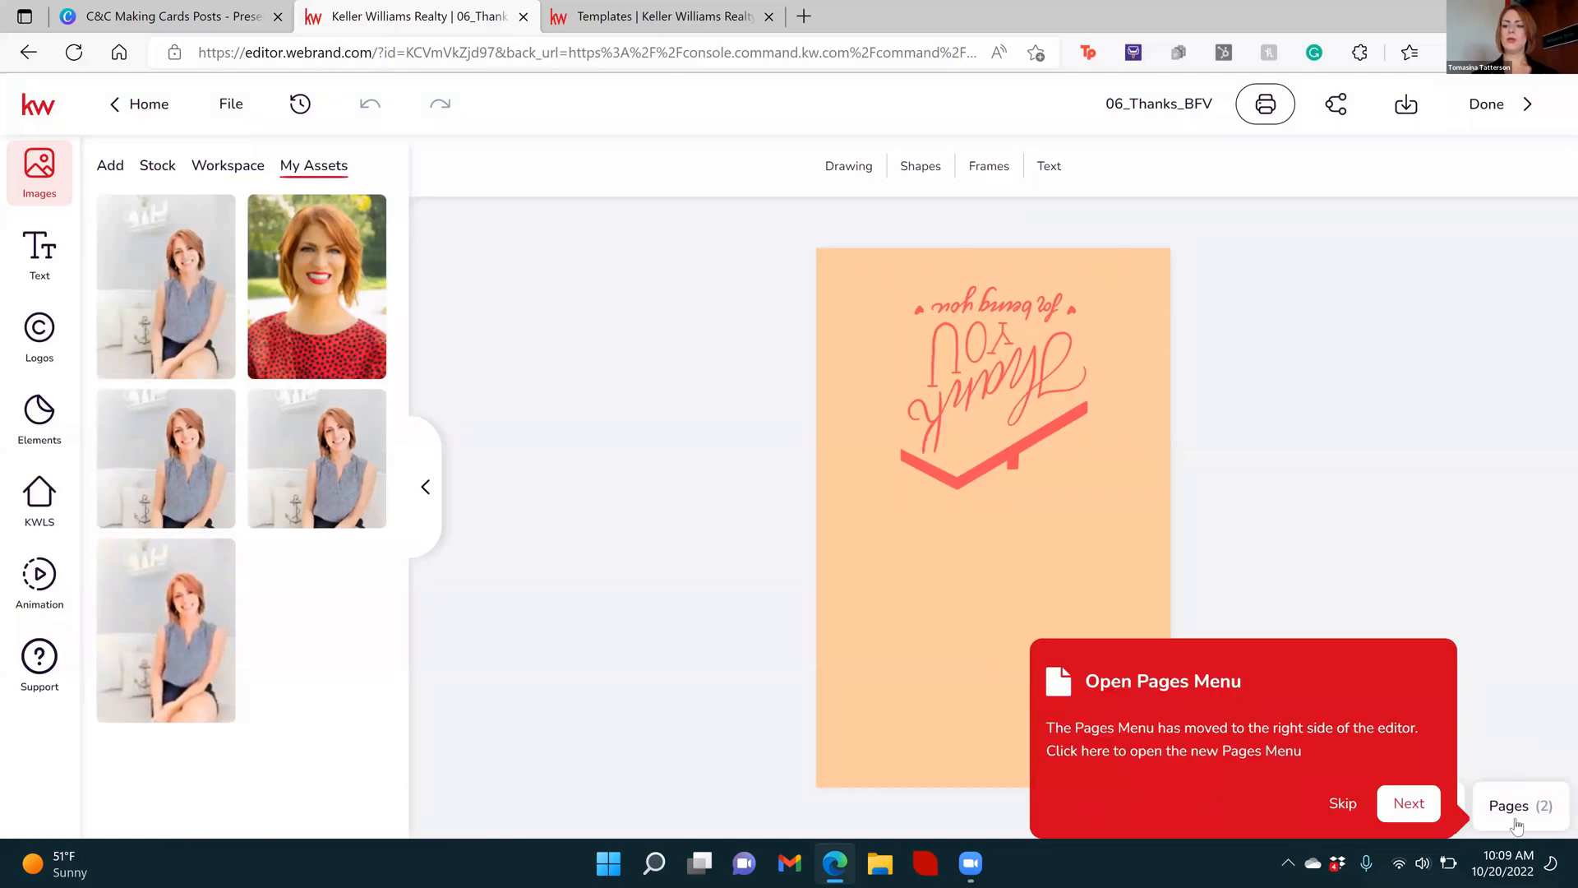
click(1440, 806)
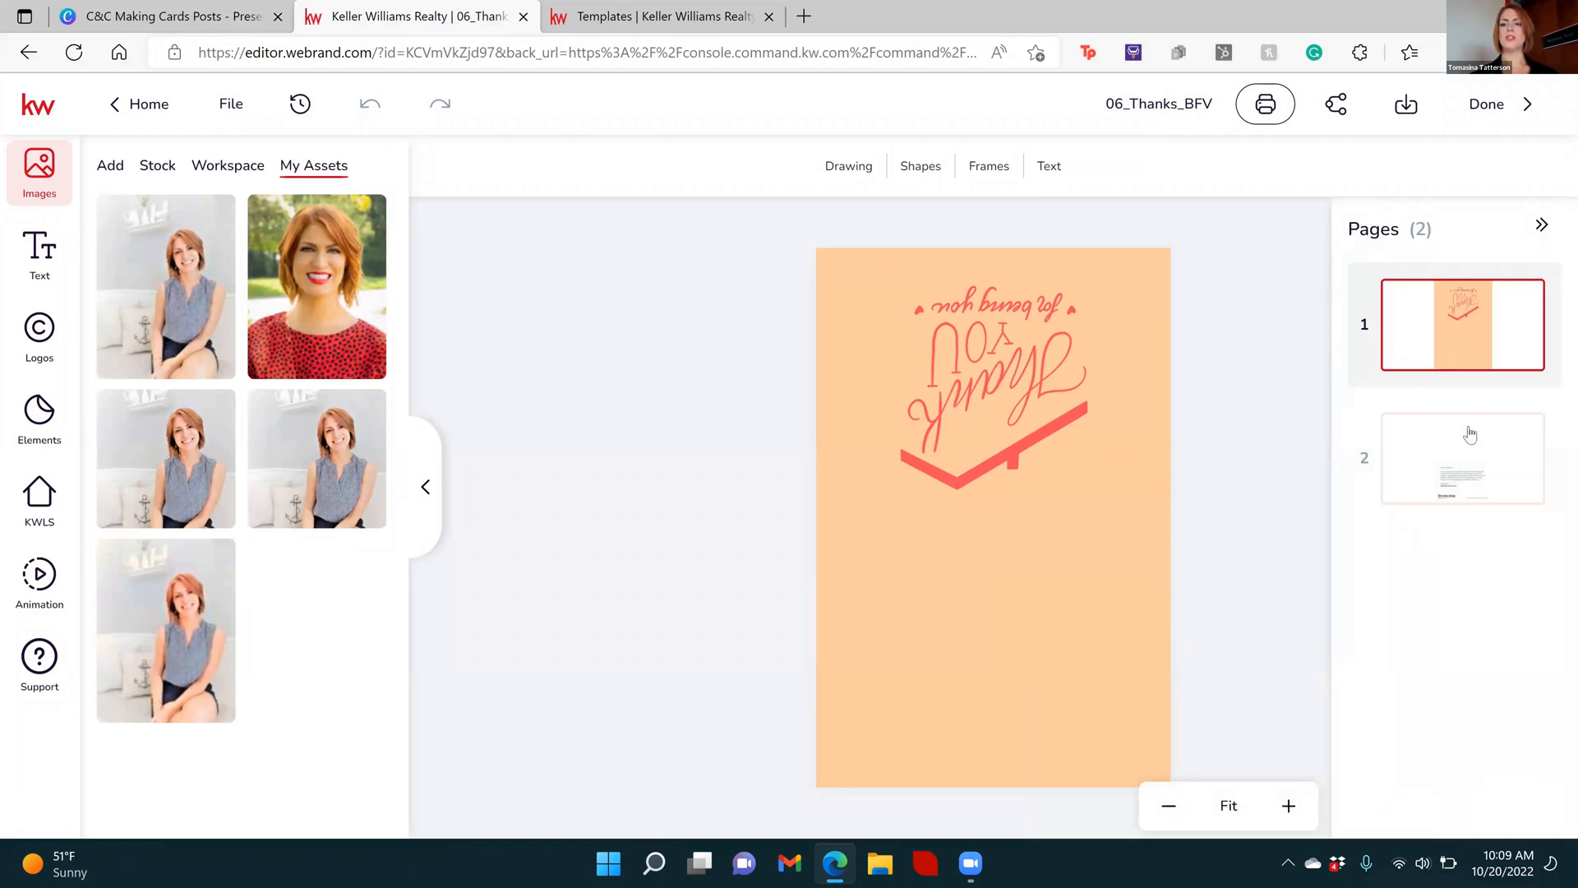
click(1158, 400)
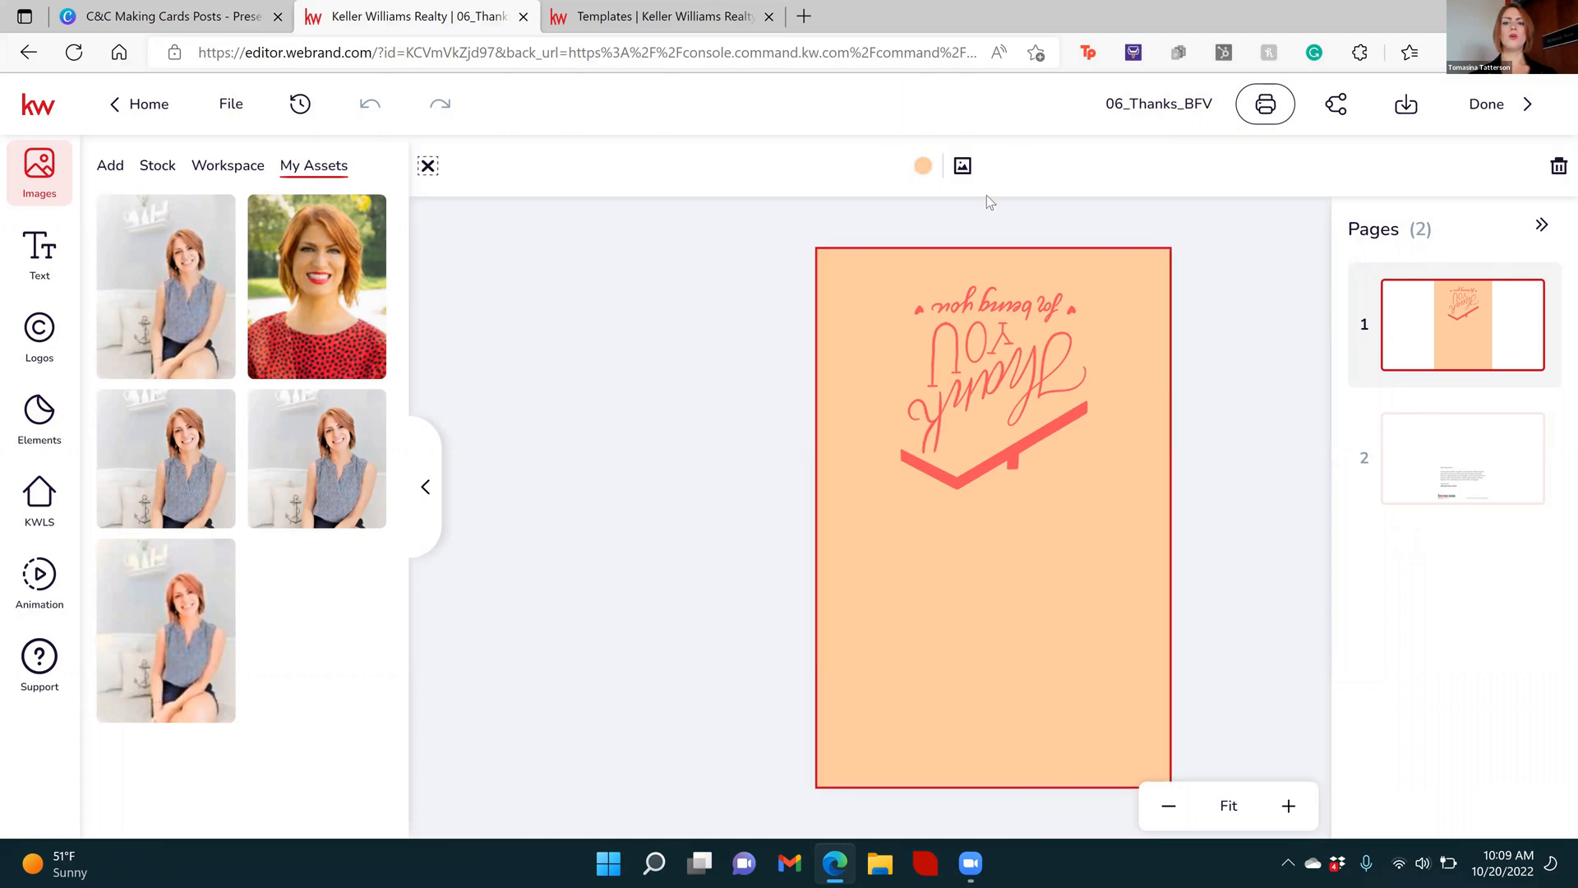
click(920, 168)
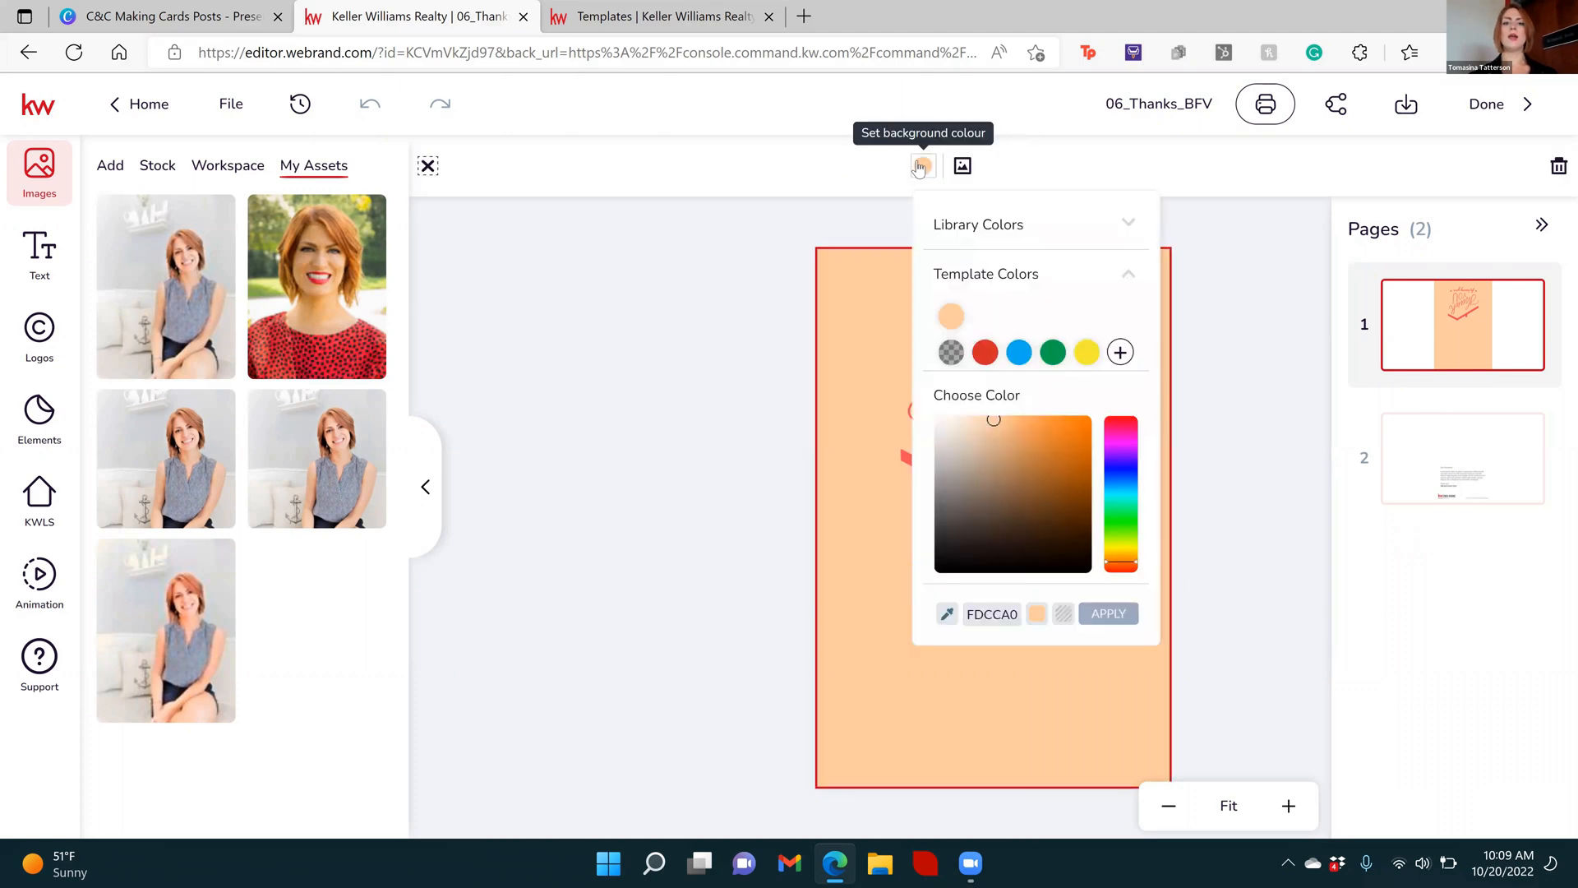
click(920, 168)
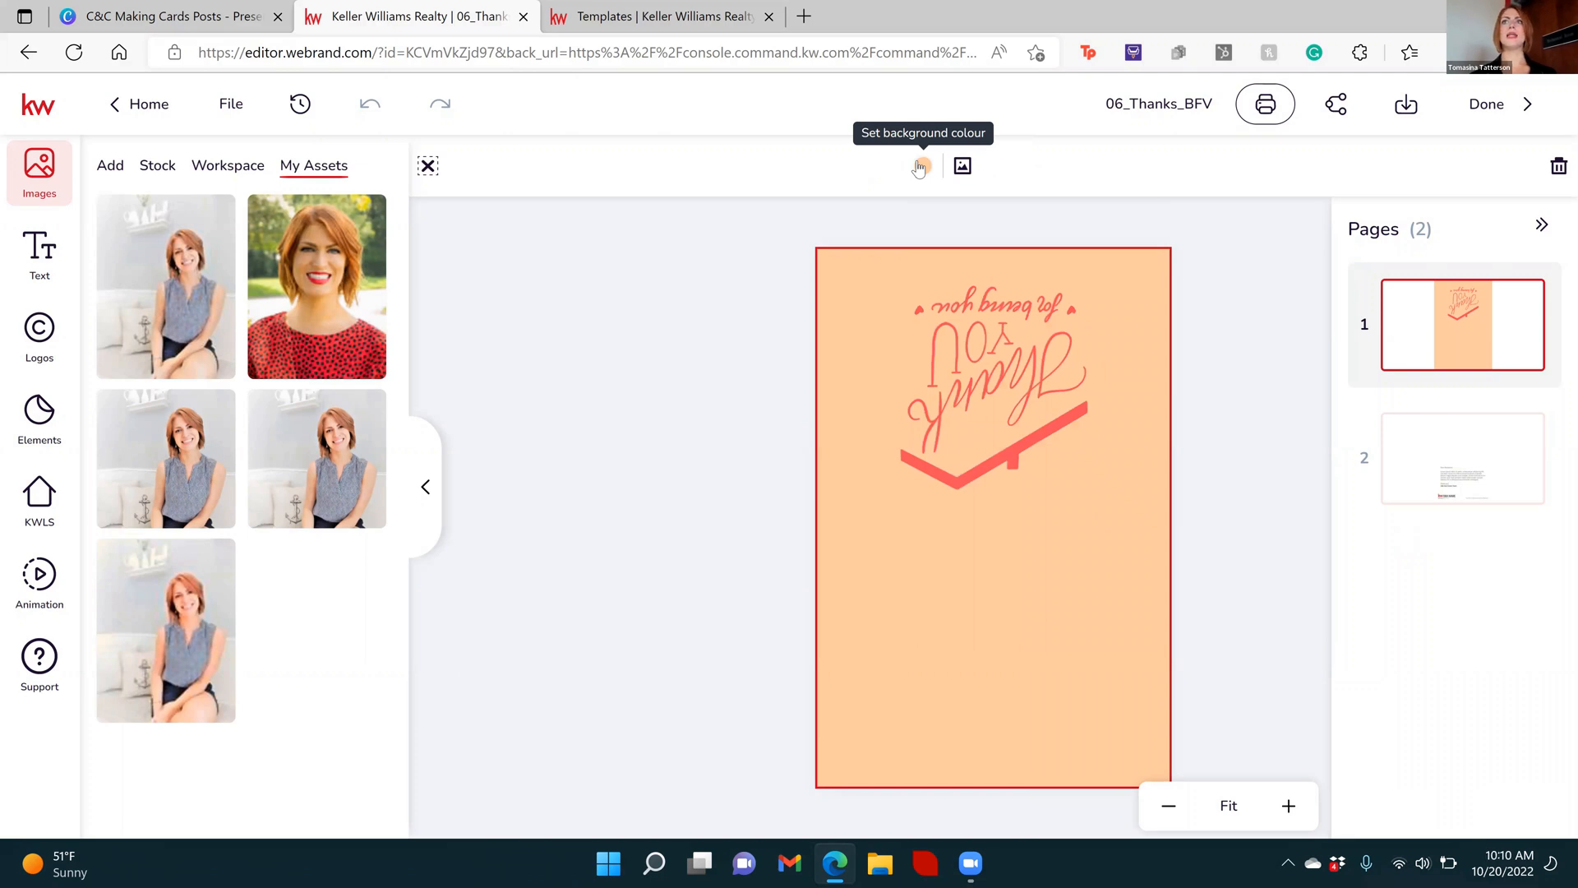
click(691, 390)
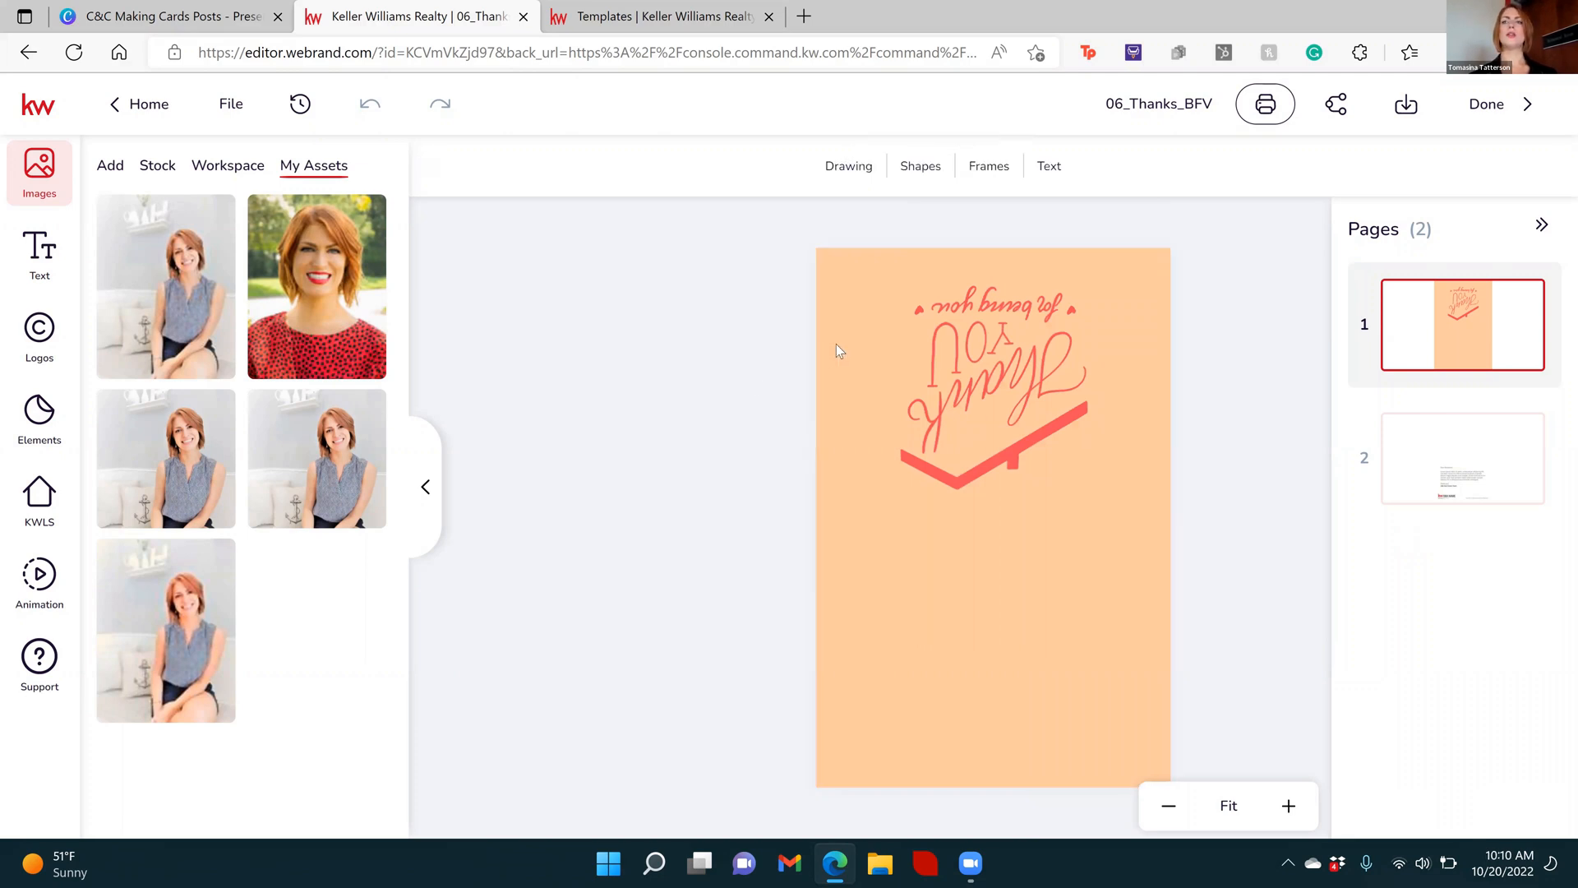
Try converting the card's background to an image box filled with a seated portrait photo, and undo both changes
click(836, 351)
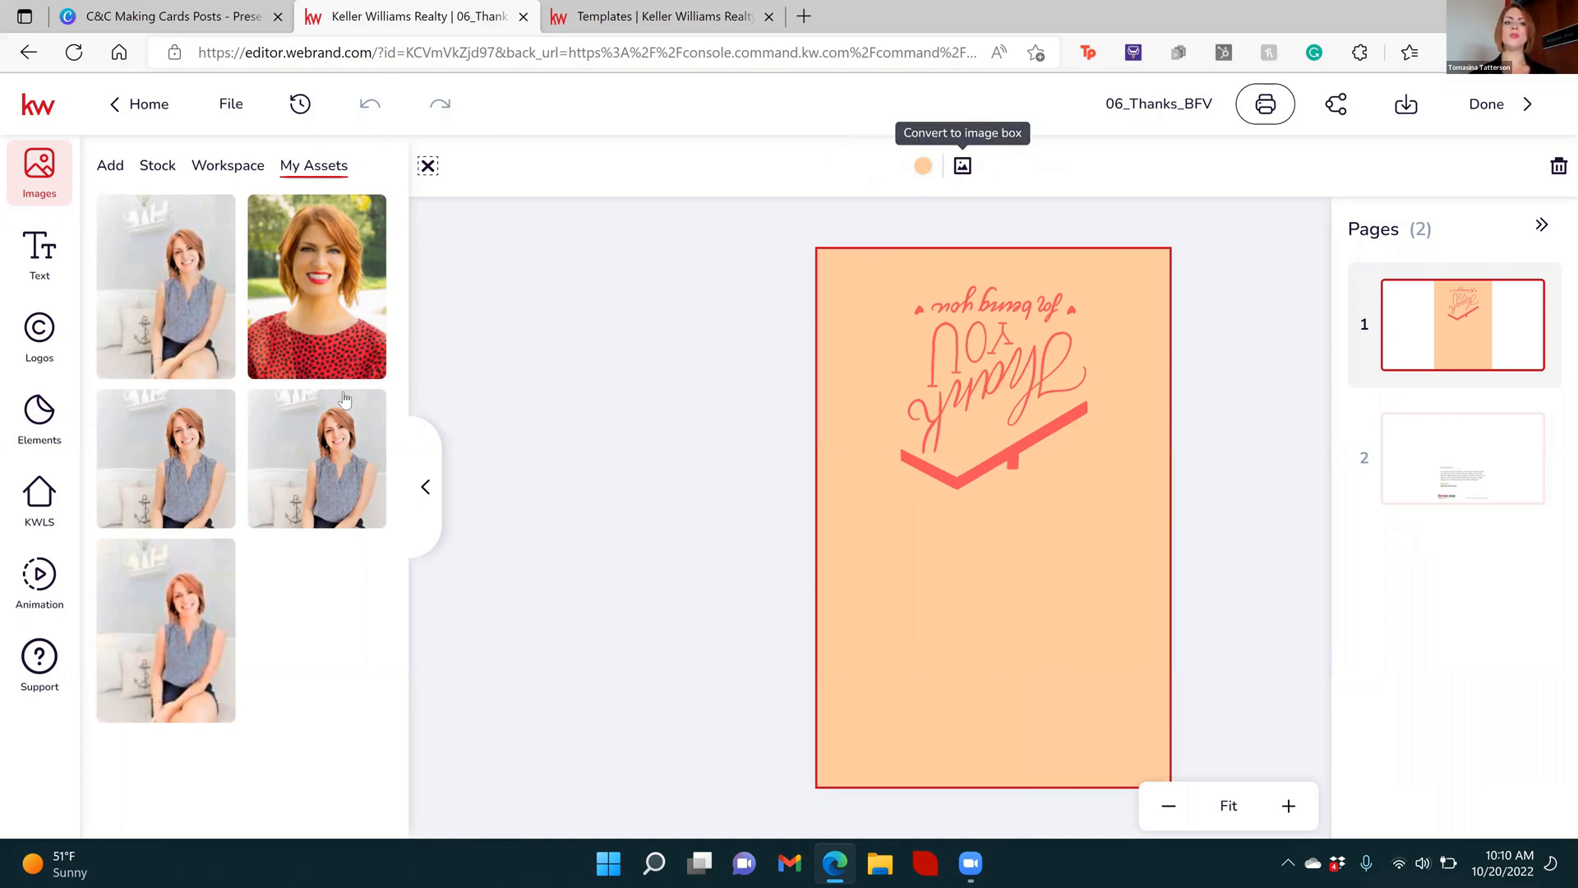
click(961, 168)
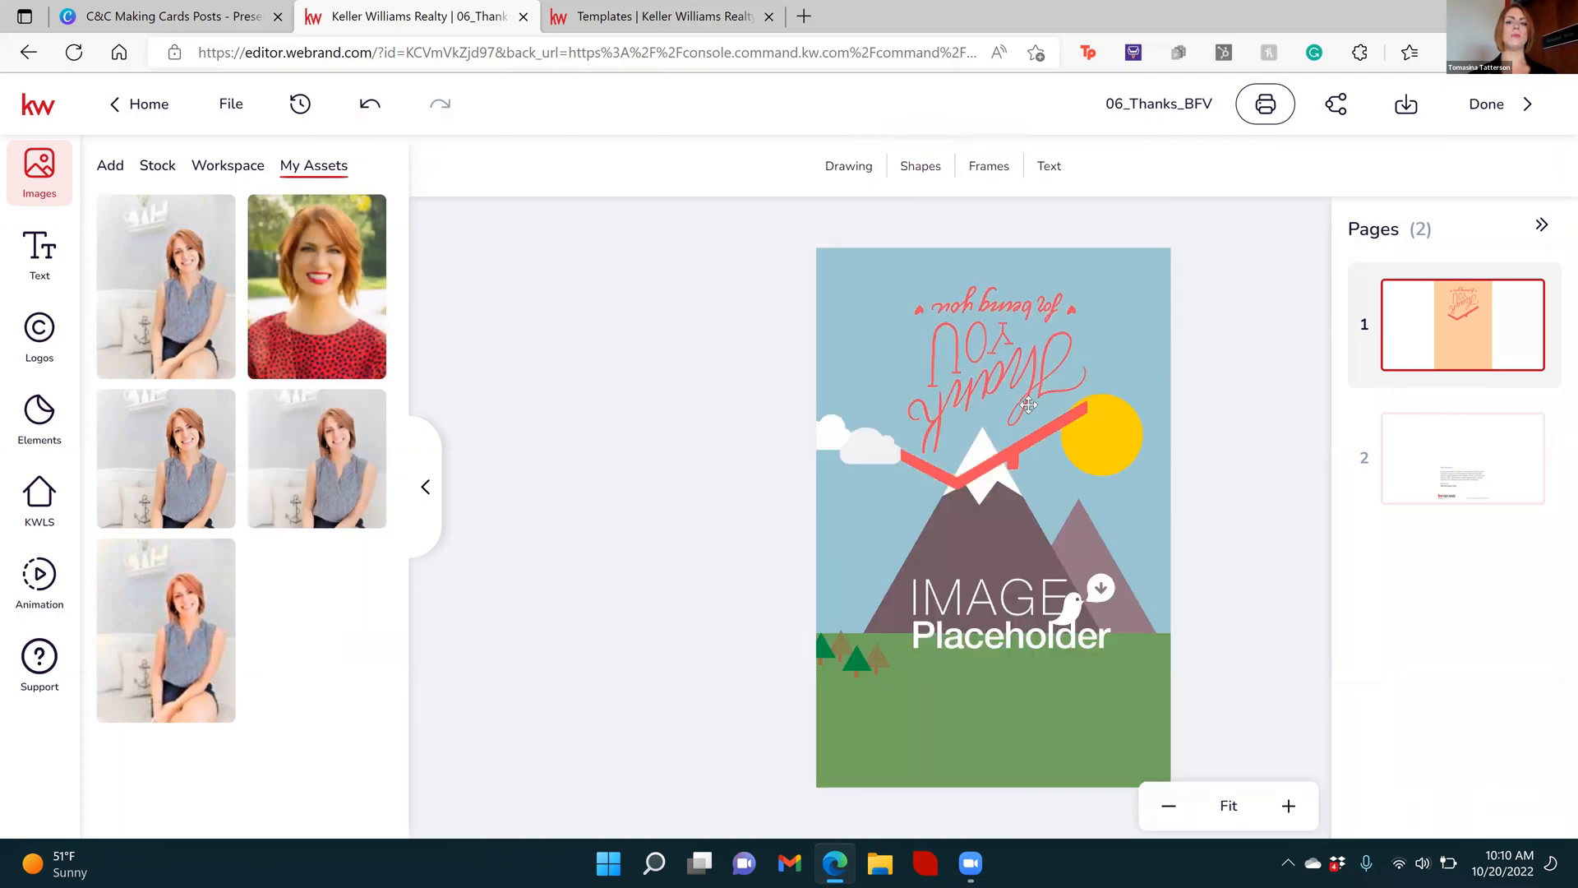
drag(989, 493, 922, 497)
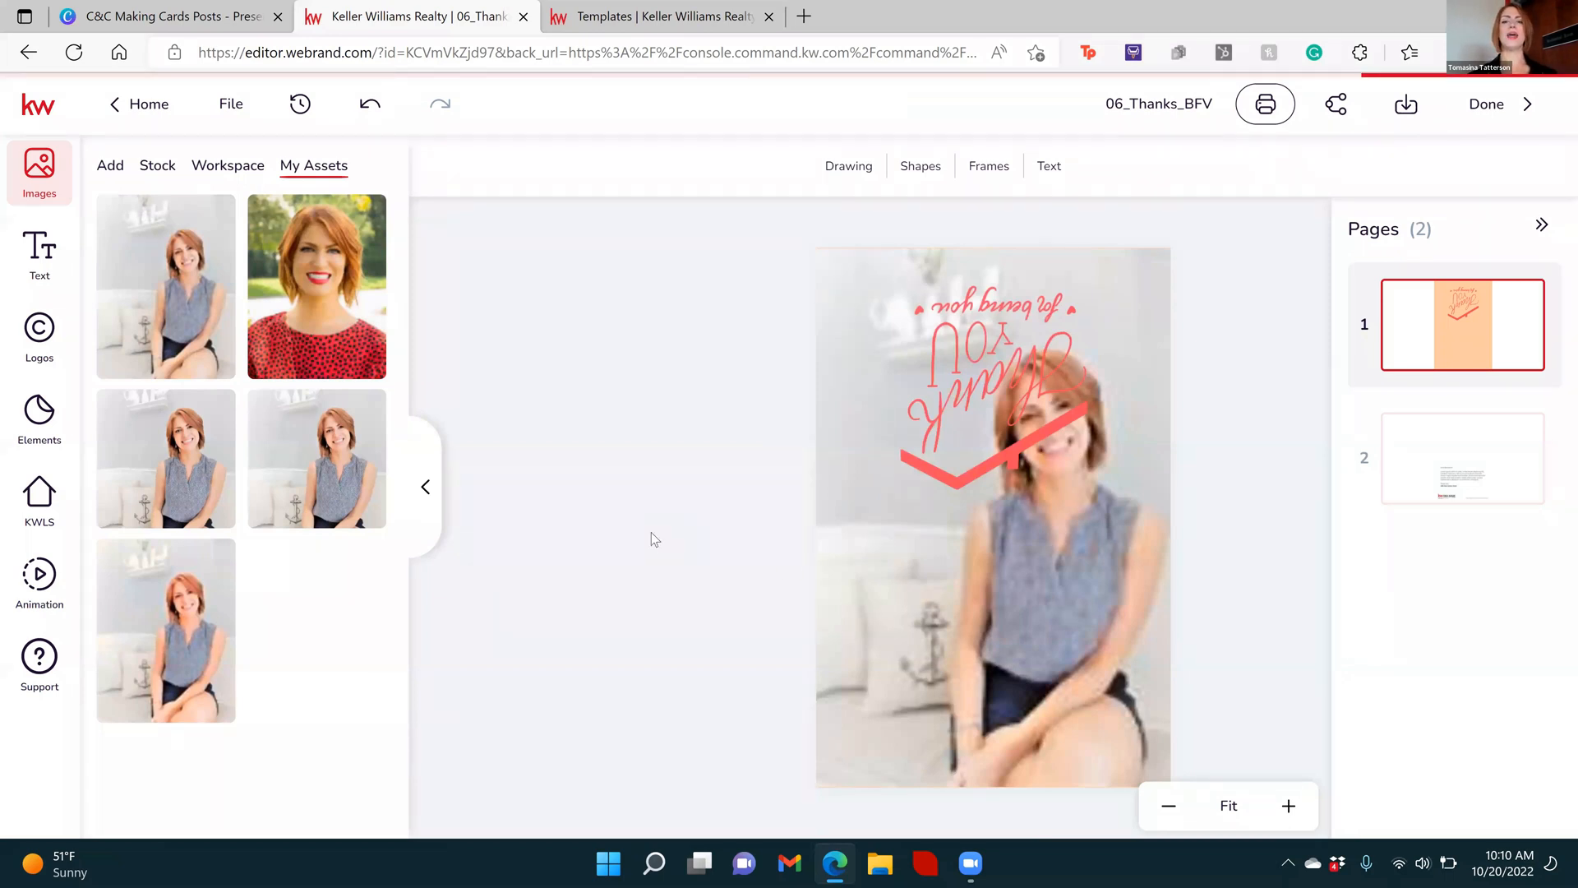
key(ctrl+z)
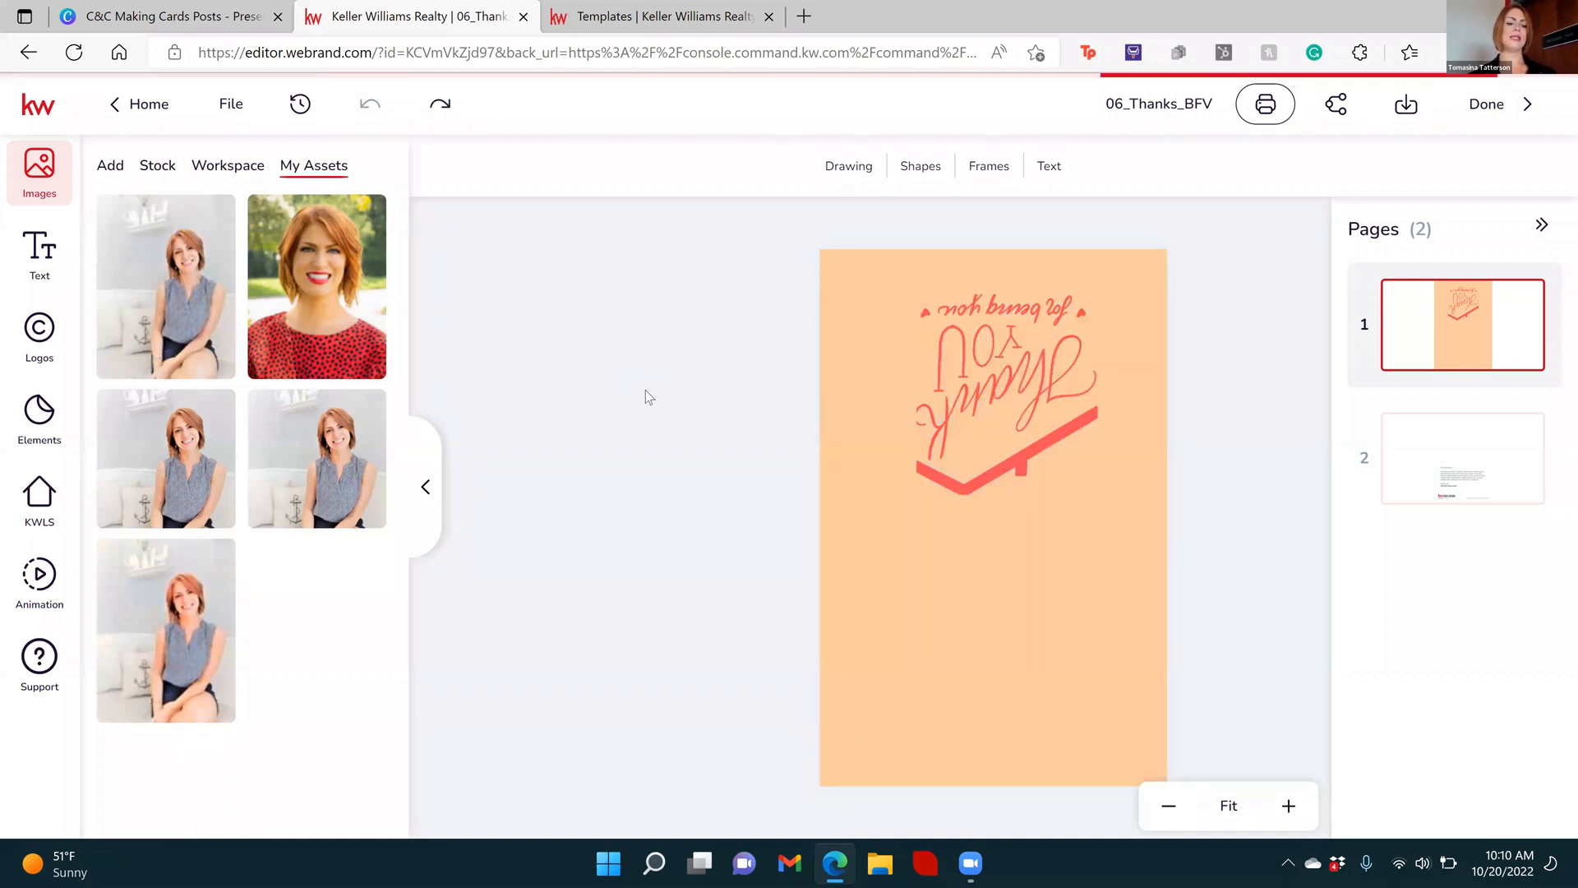
Set the background of the card's first page to a custom turquoise colour
click(863, 348)
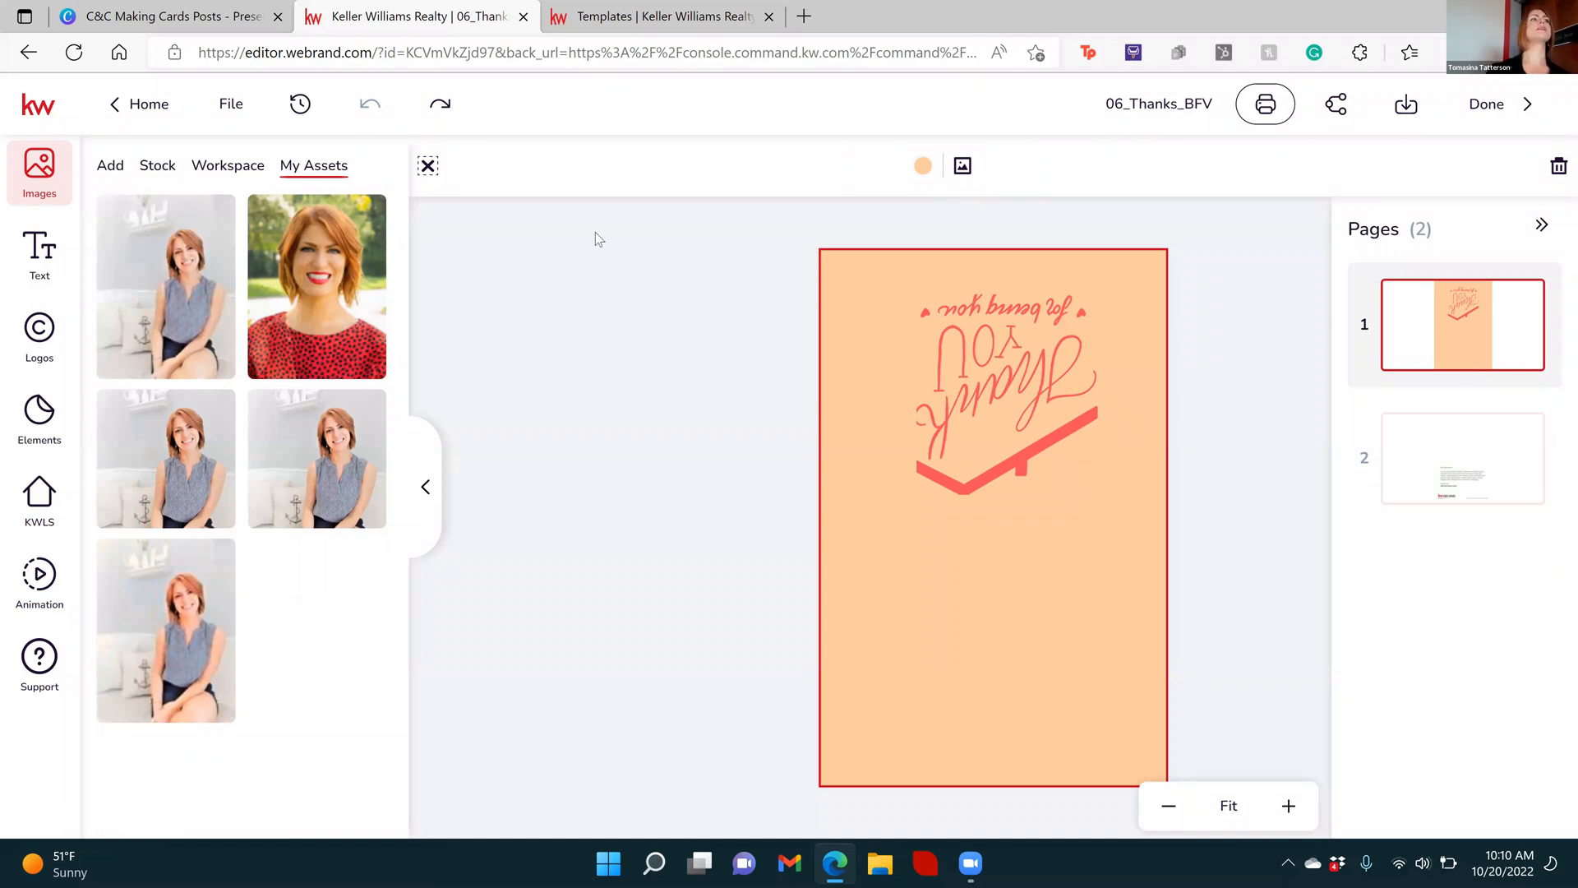
click(923, 169)
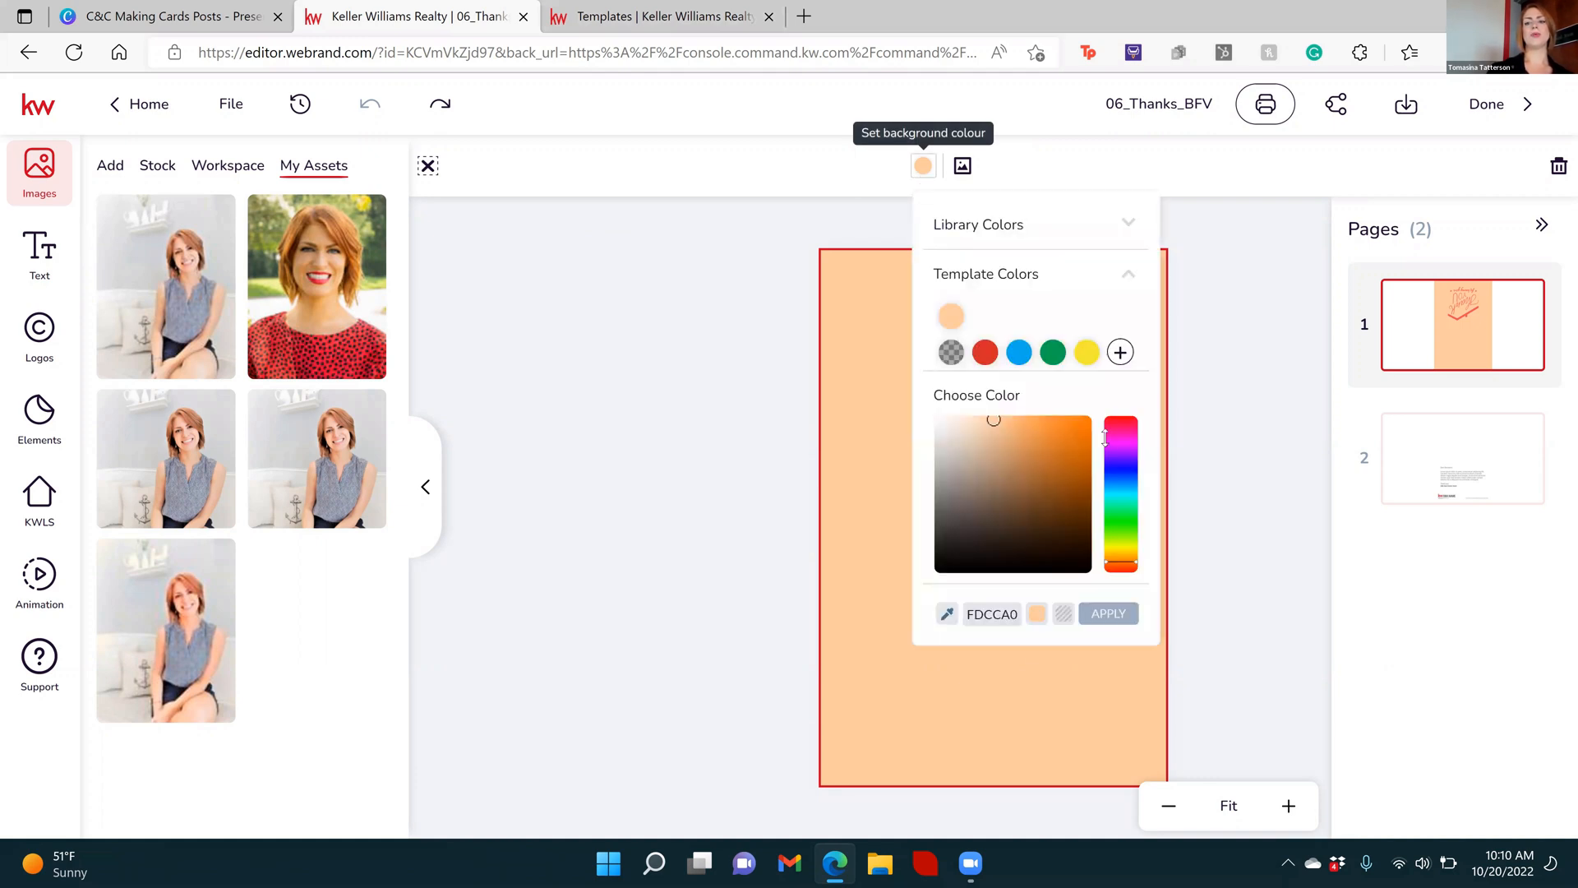
click(1122, 500)
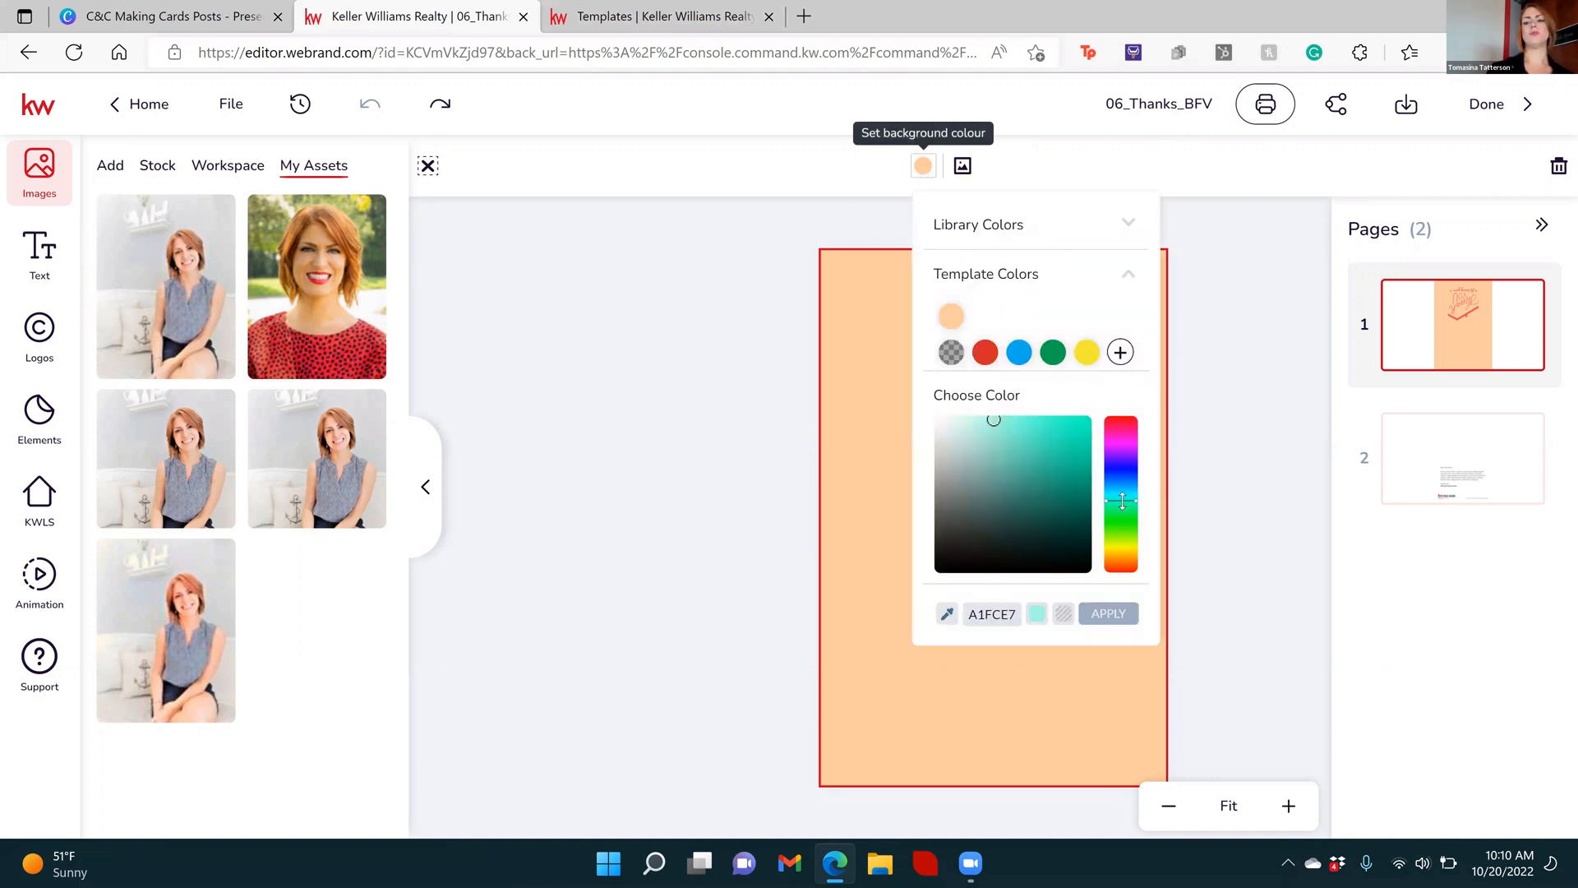
click(1030, 428)
click(1117, 614)
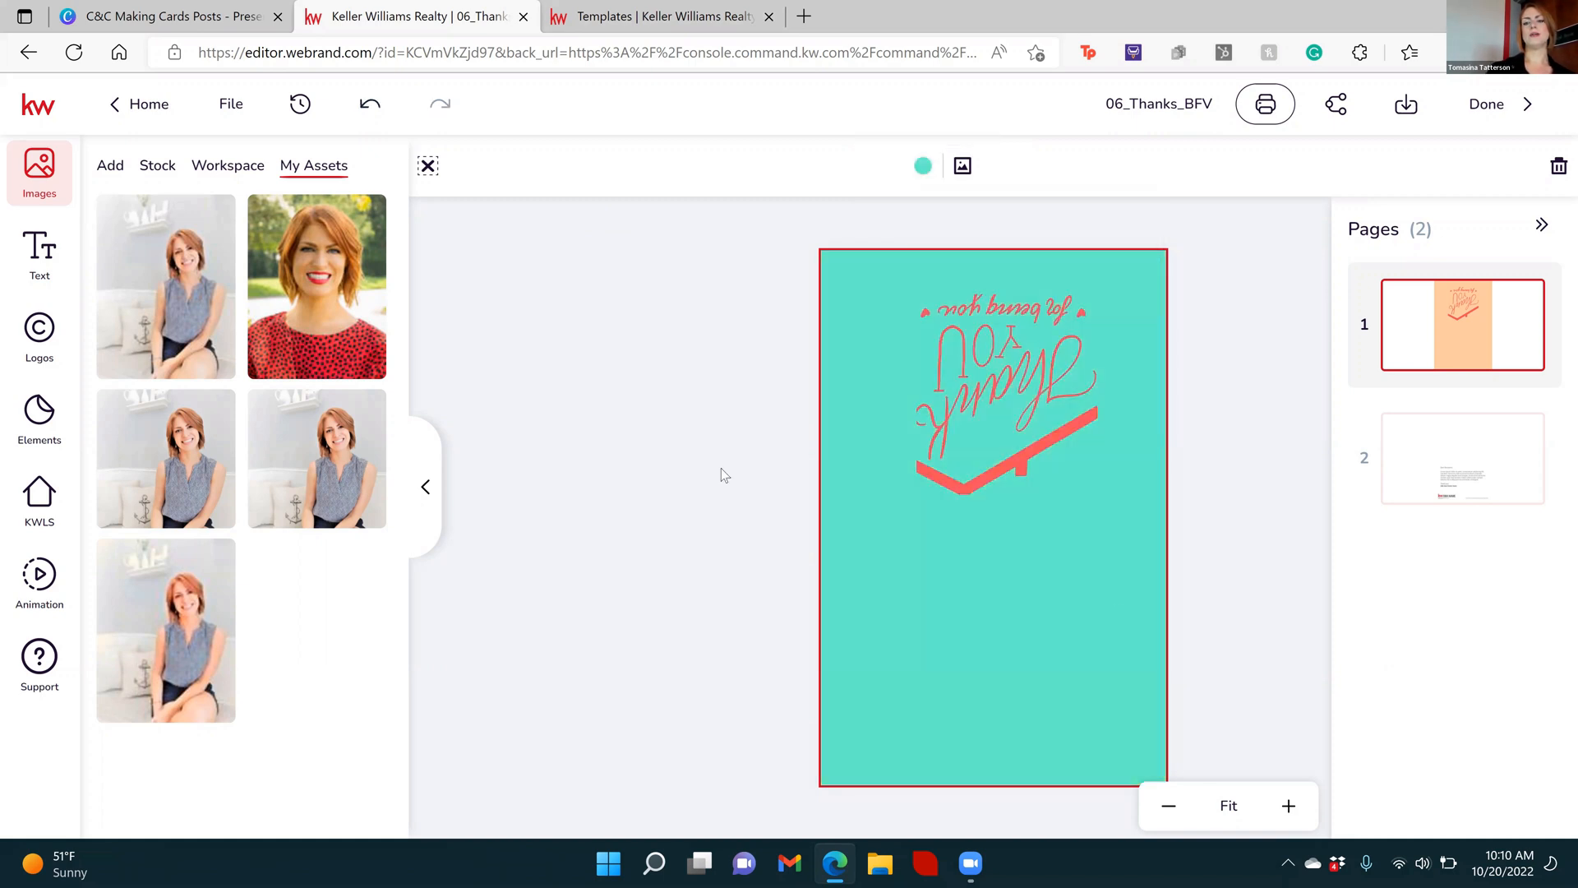
click(708, 455)
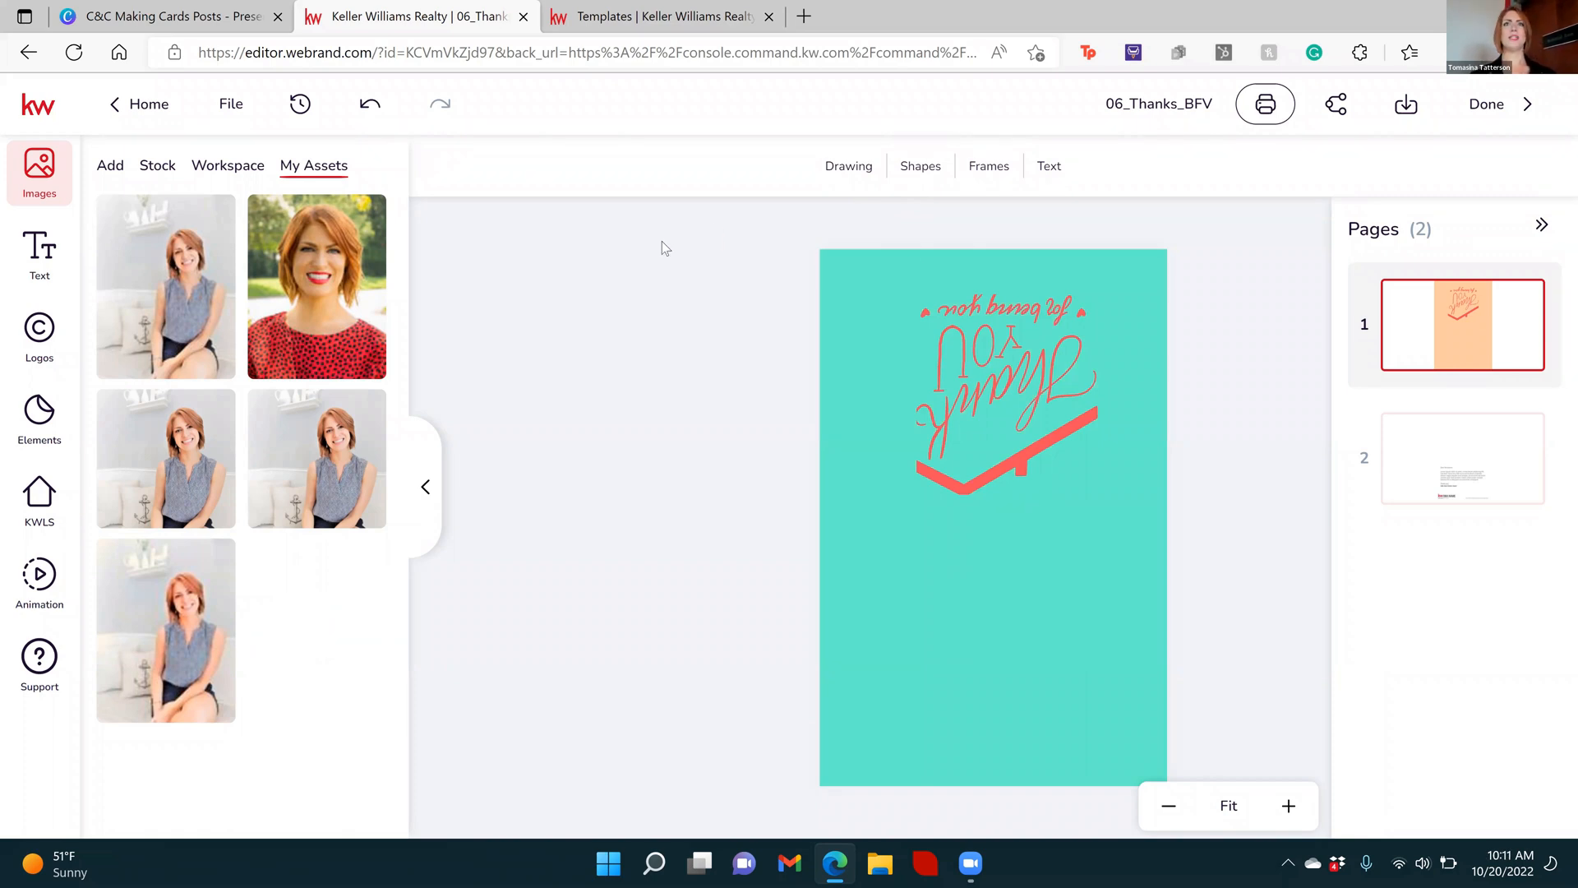
Try out the opacity setting on the "Thank You for being you" graphic
click(997, 386)
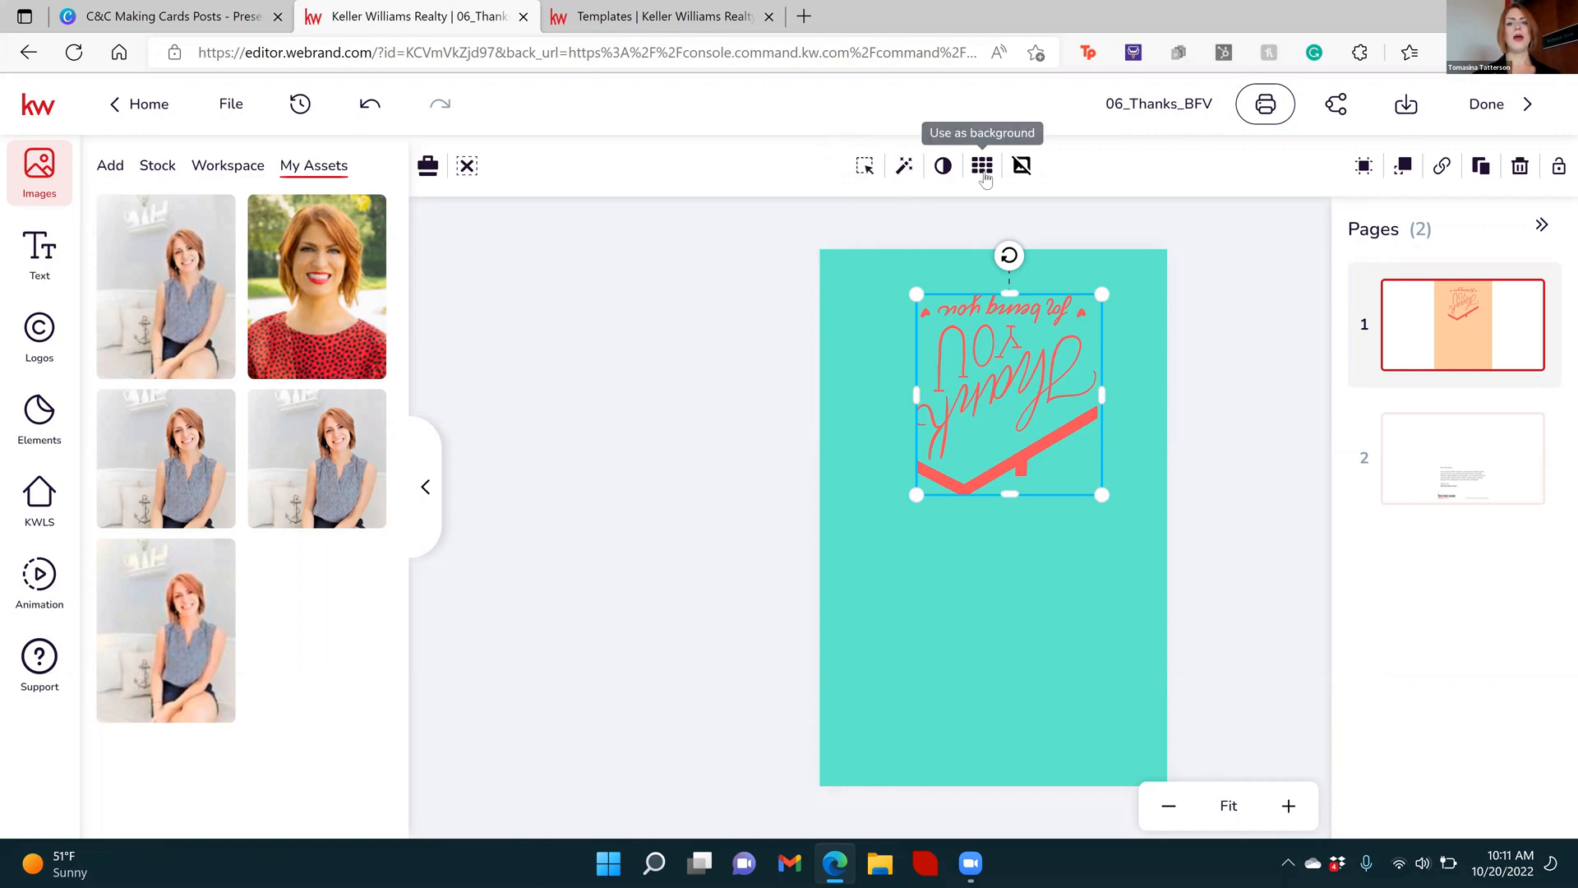
click(943, 167)
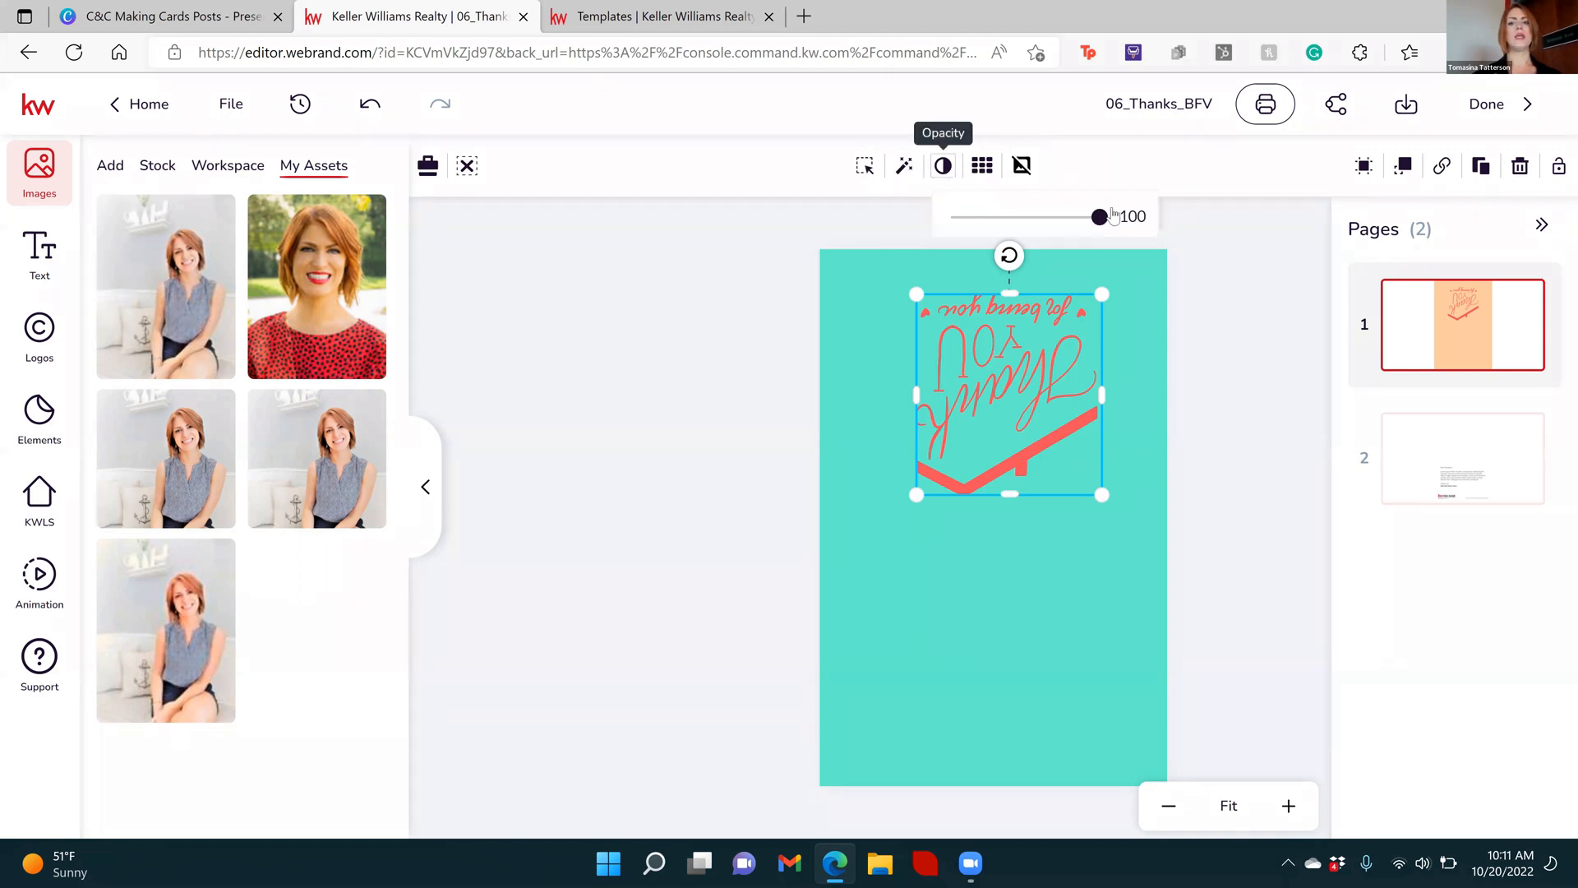
mouse_move(1099, 219)
mouse_down()
mouse_move(1014, 237)
mouse_move(1067, 239)
mouse_move(953, 238)
mouse_move(1106, 237)
mouse_up()
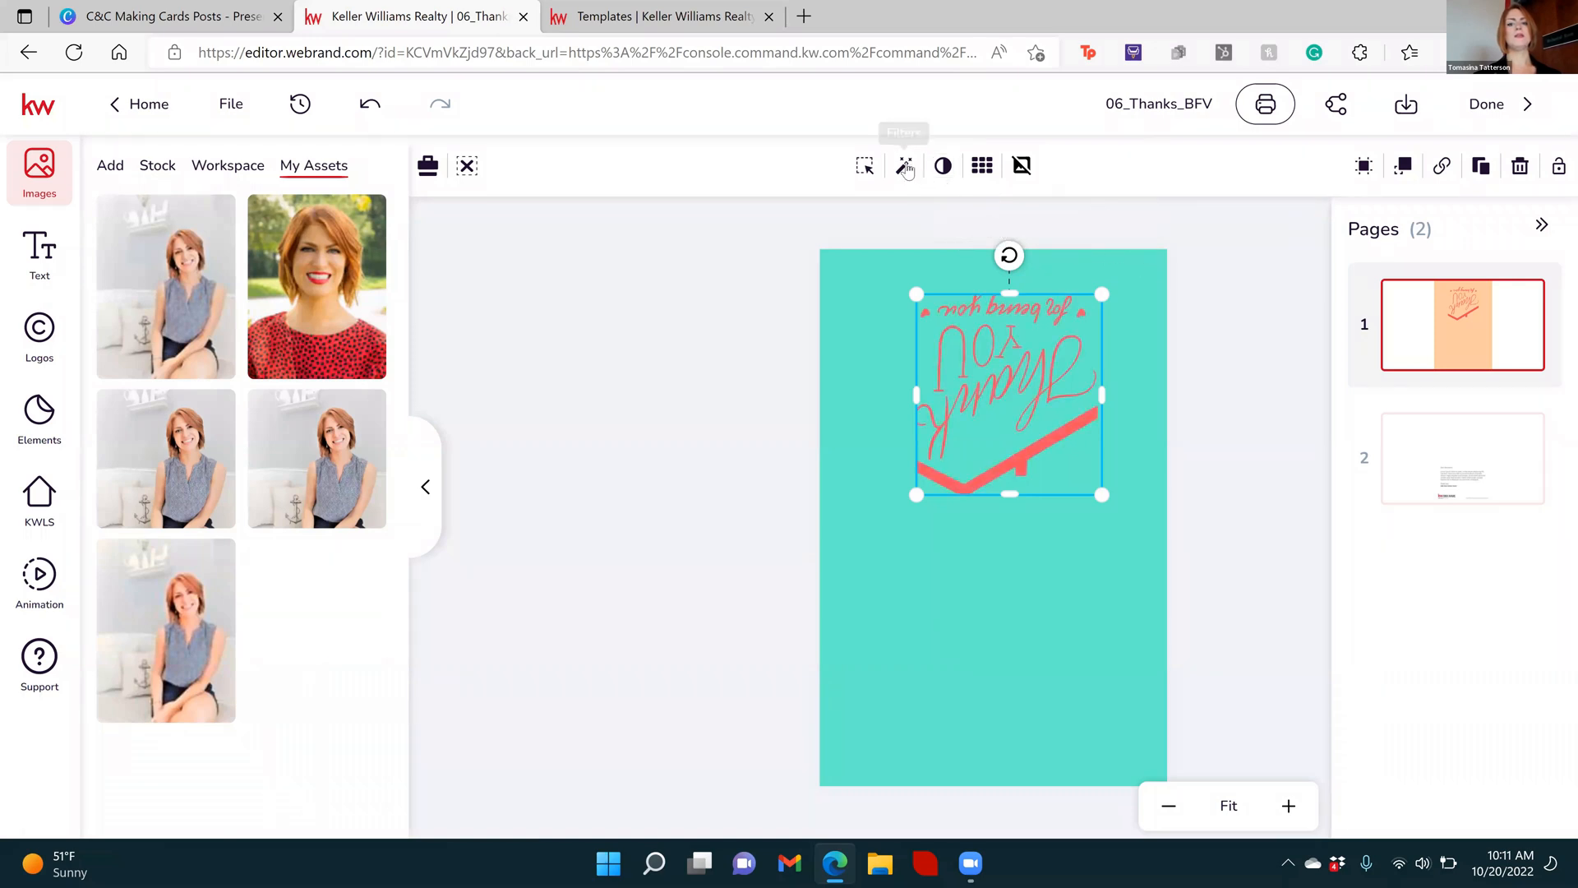
Preview filter presets such as Grayscale and The blues on the "Thank You" graphic, and close the filters without applying one
click(905, 166)
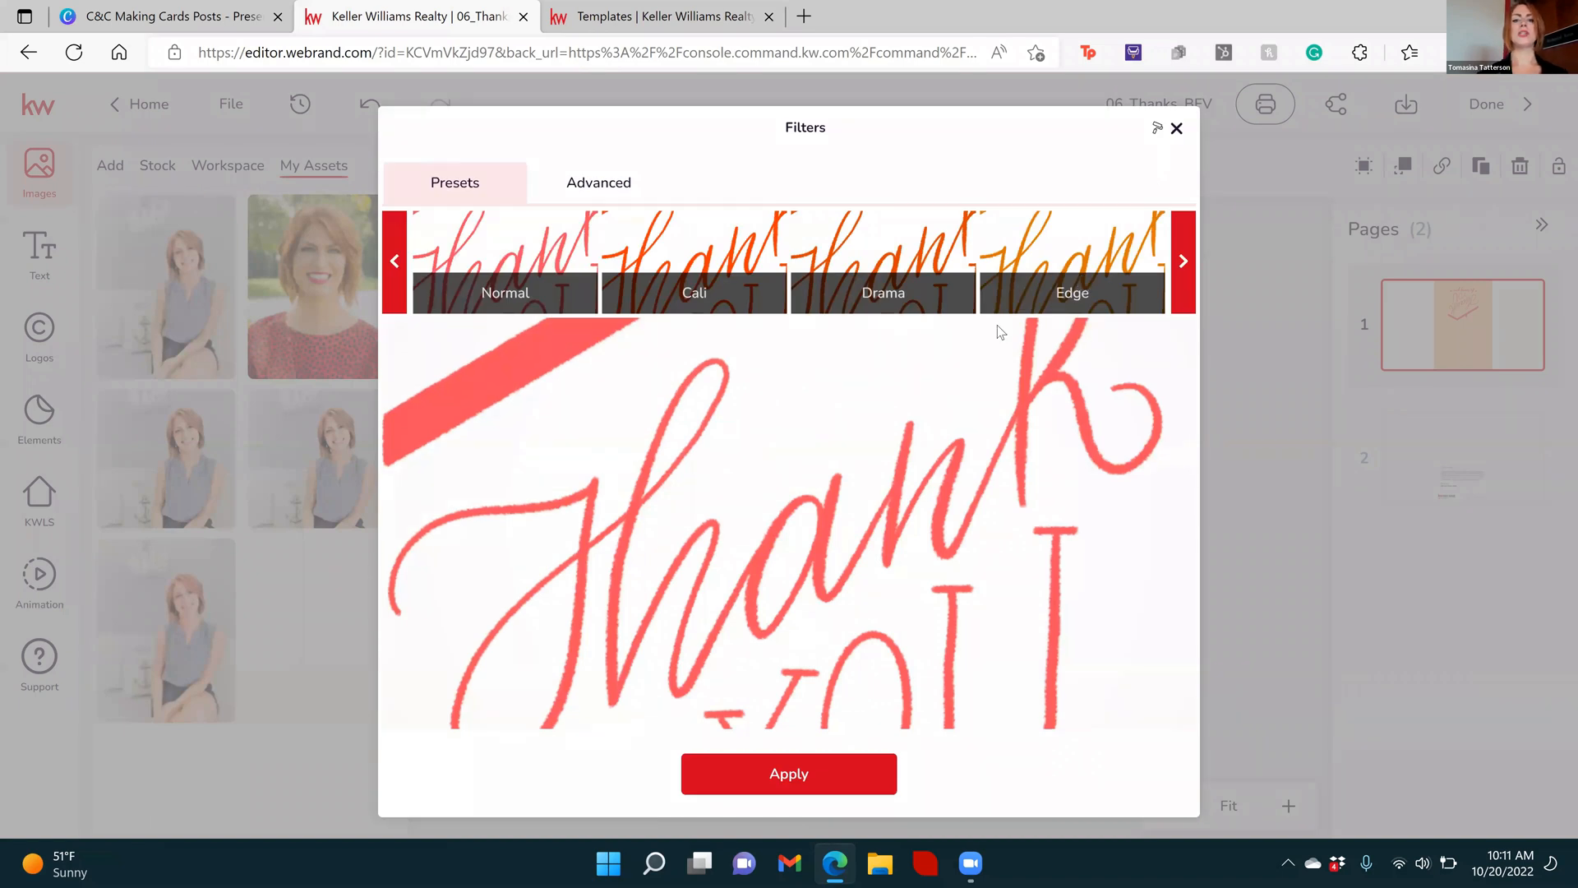
click(1182, 261)
click(1180, 262)
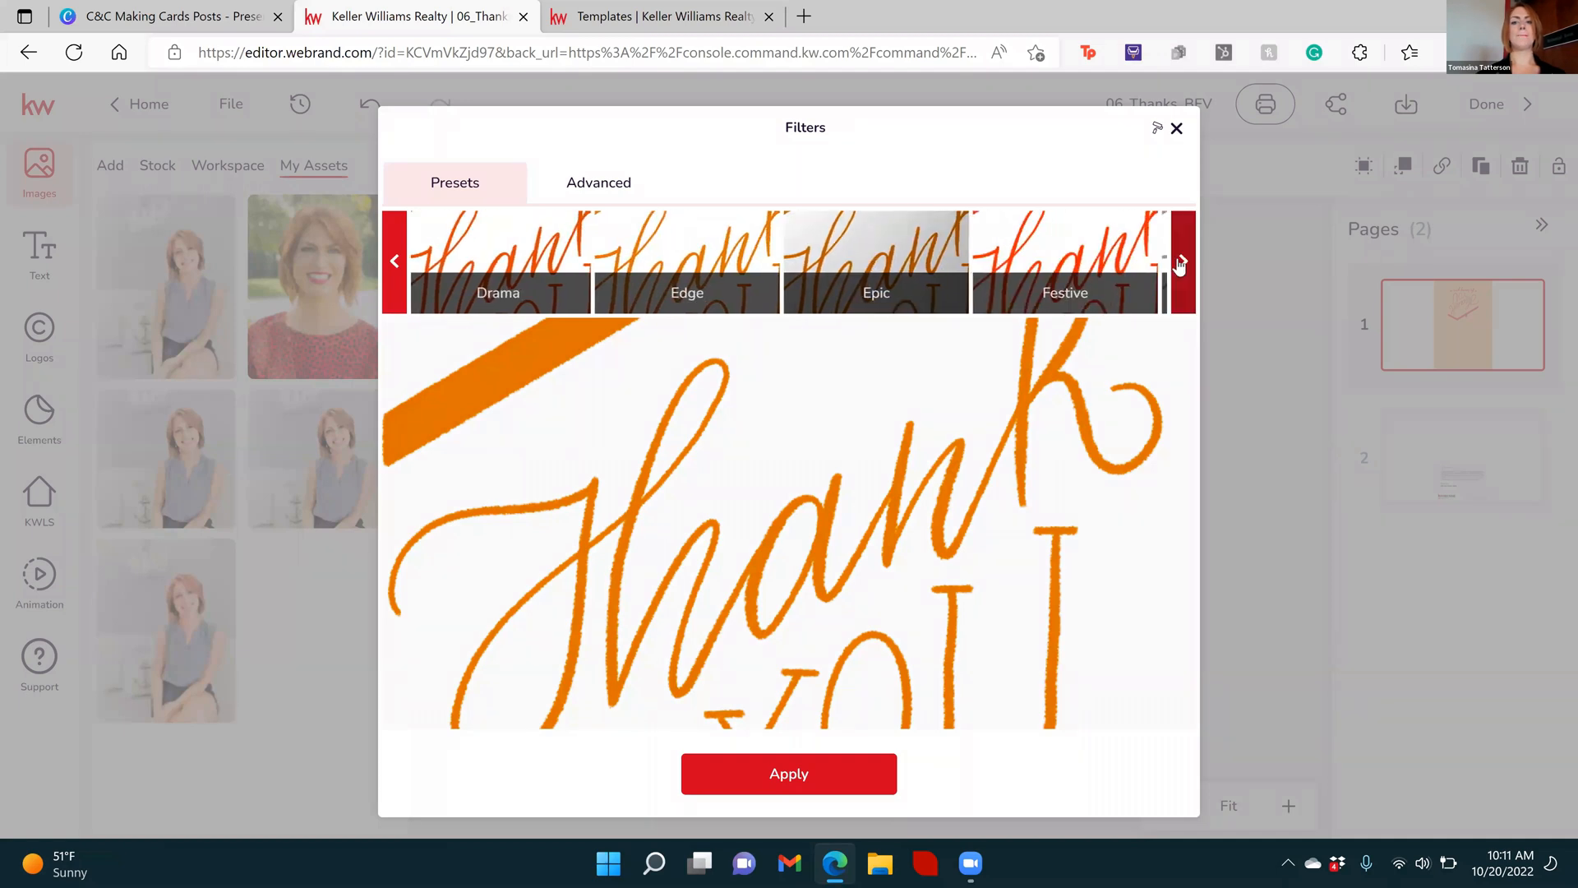
click(944, 234)
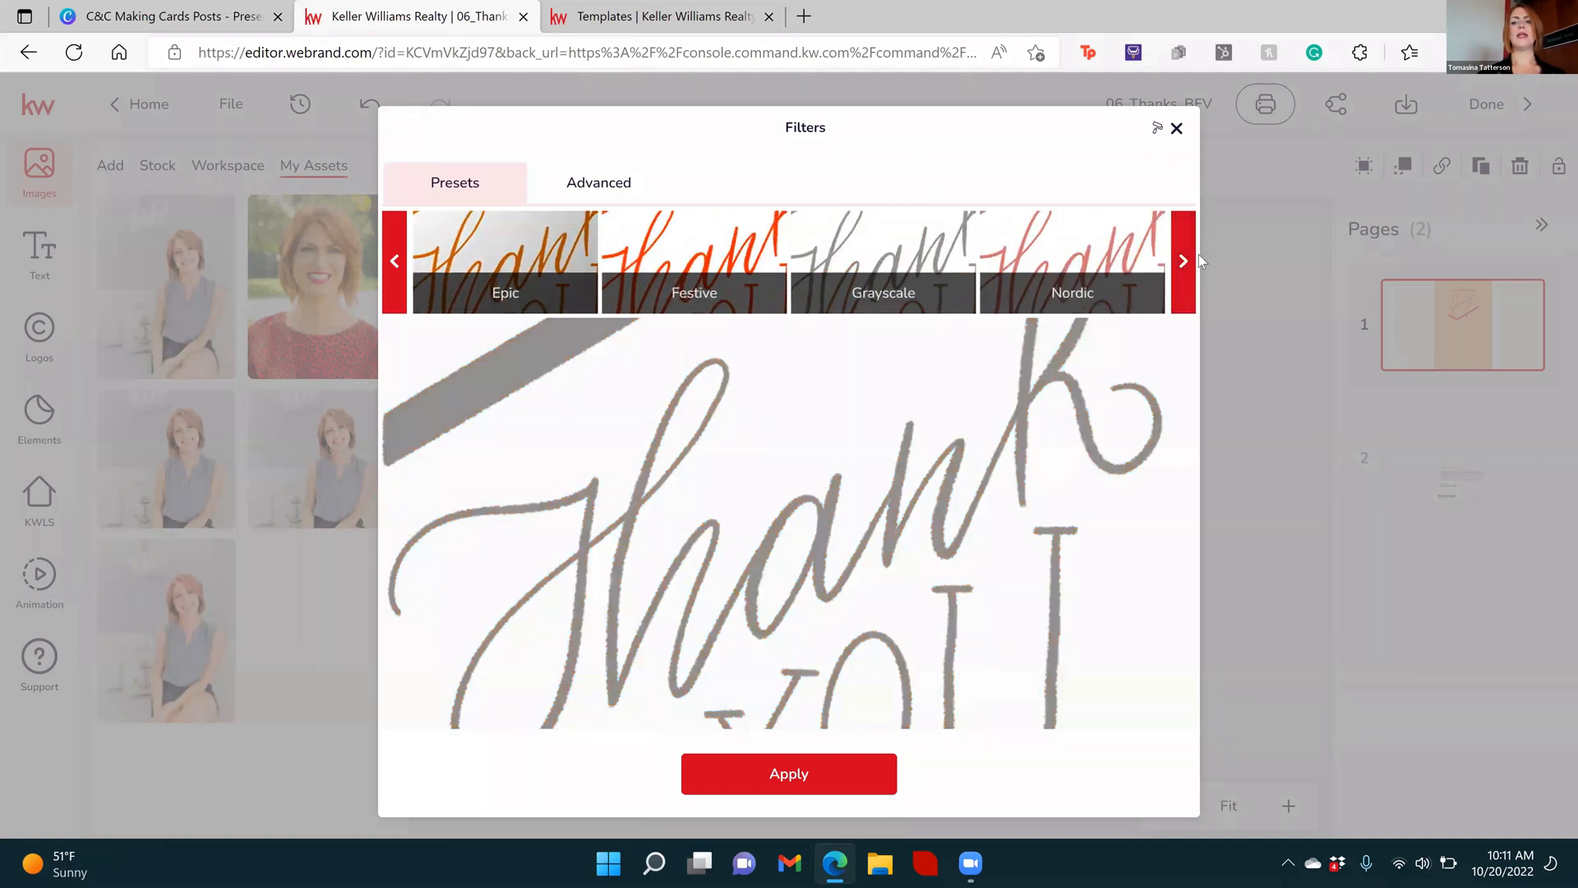
click(1182, 261)
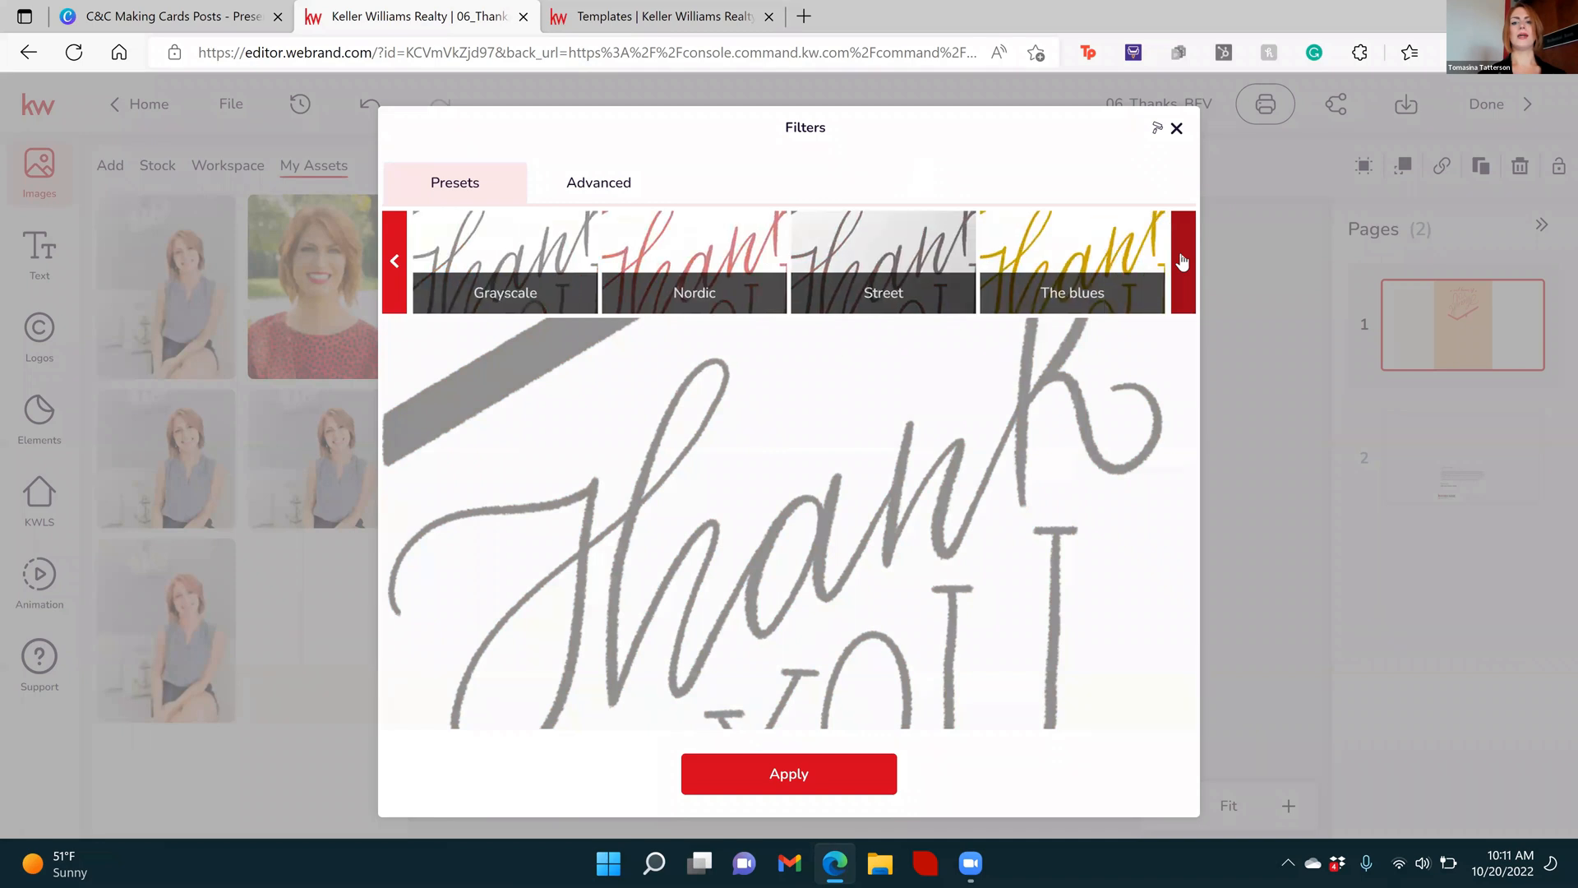
click(1182, 261)
click(725, 257)
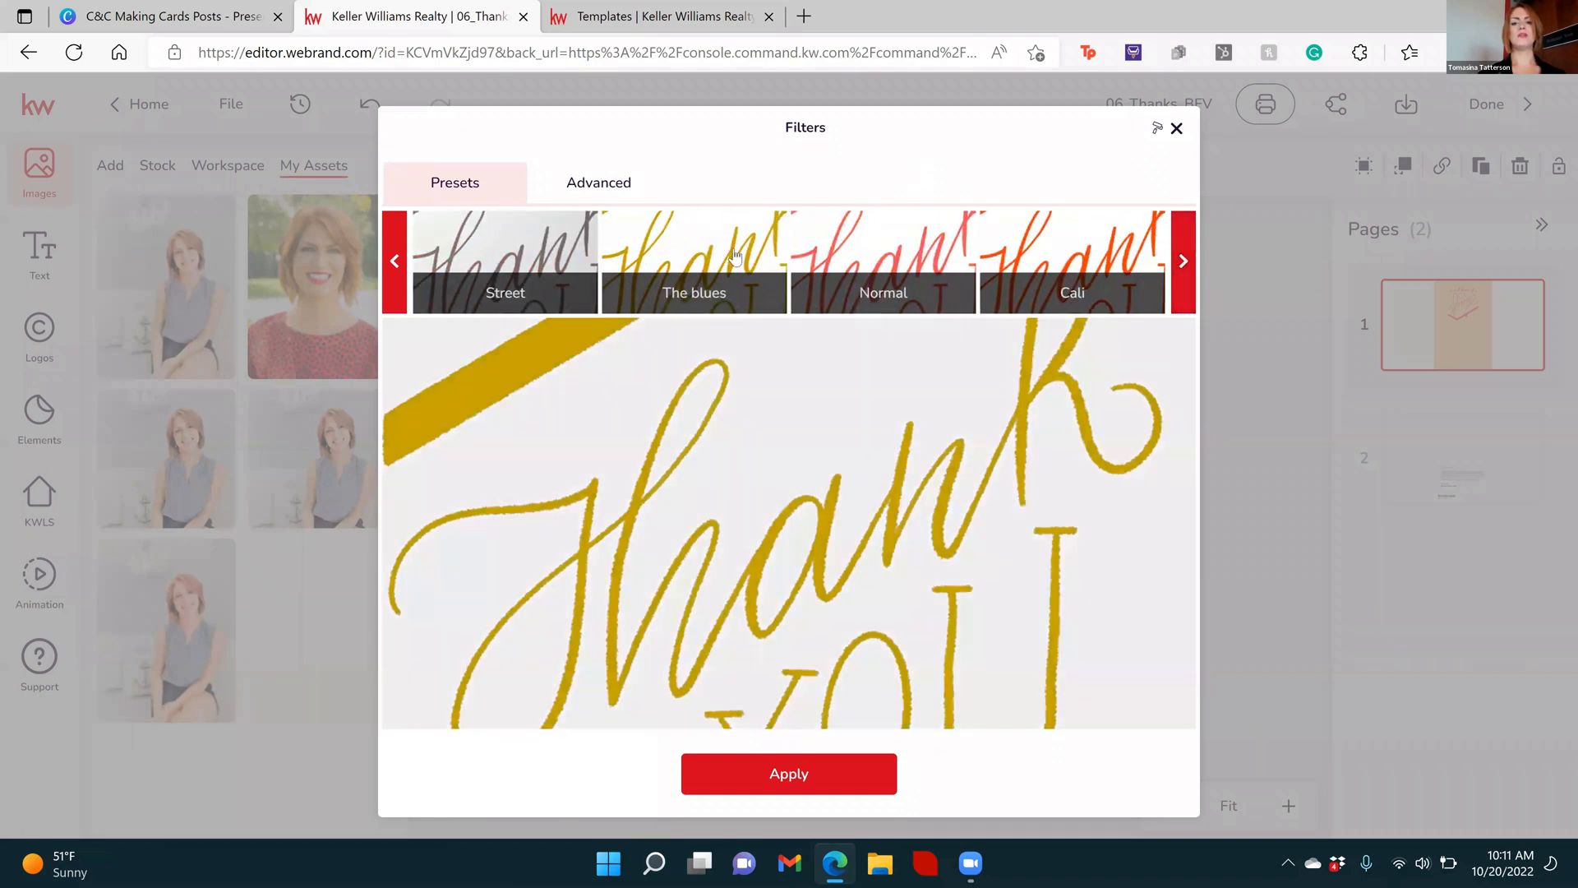
click(1185, 260)
click(1184, 261)
click(1185, 260)
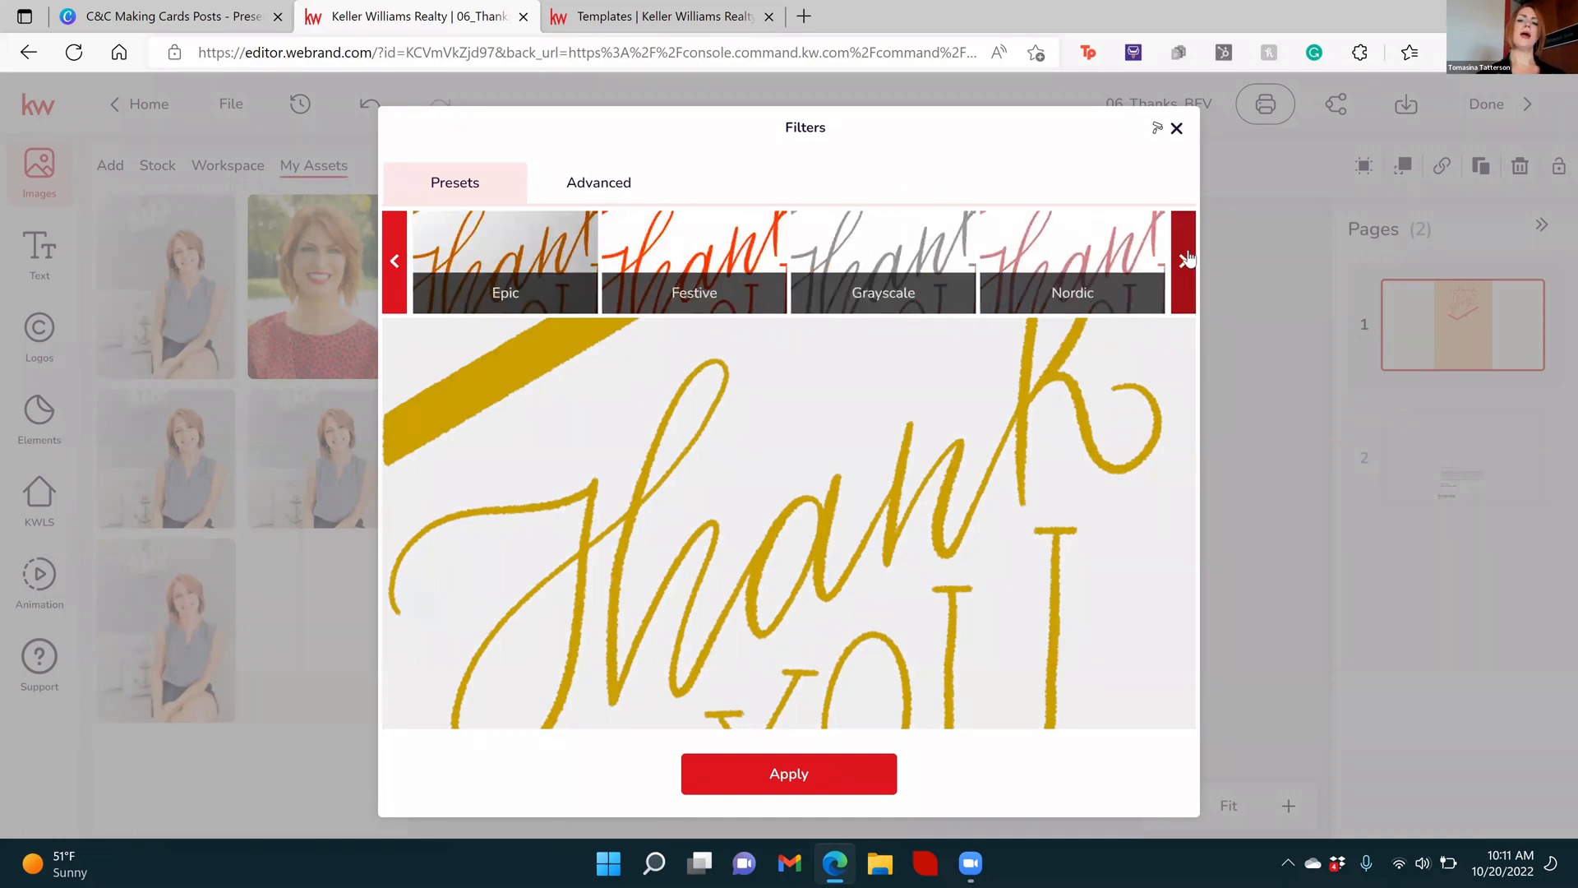
click(870, 245)
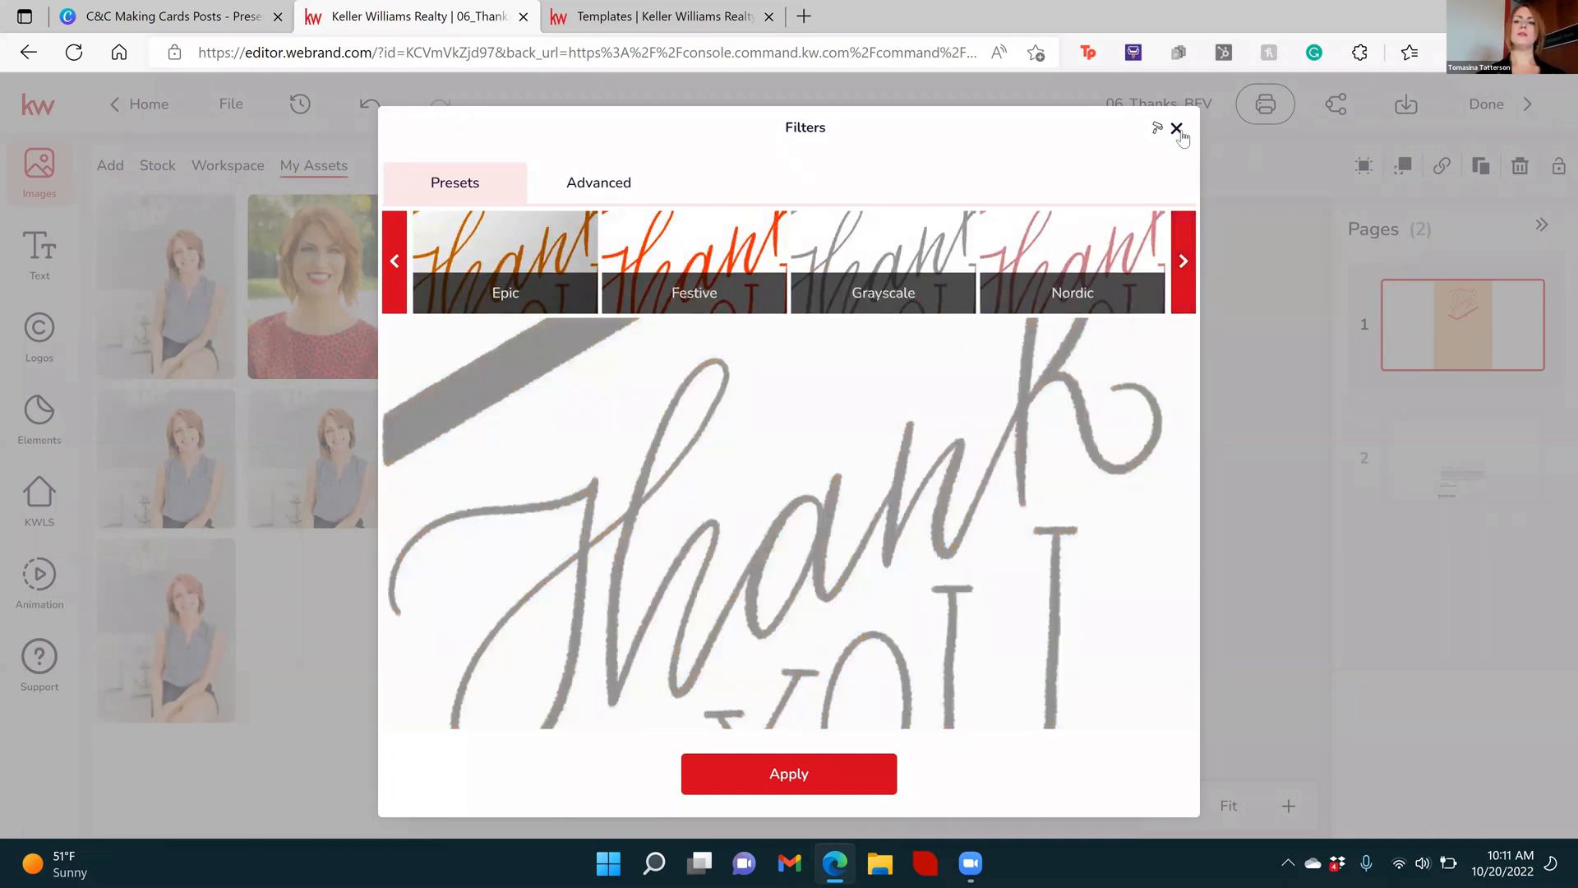
click(1193, 325)
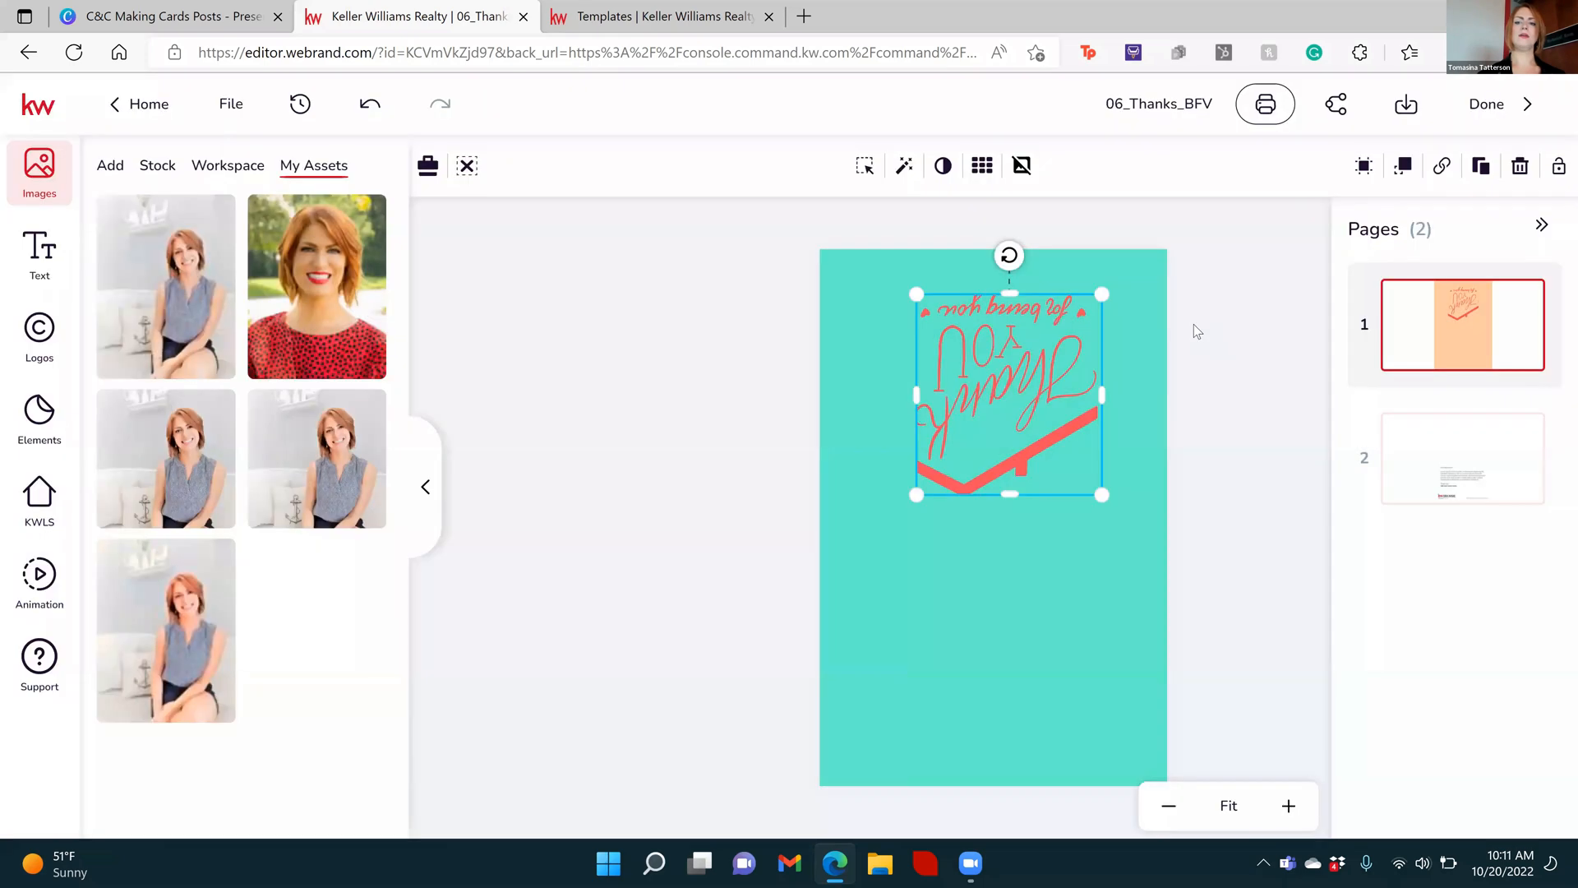
Apply the Grayscale filter preset to the "Thank You for being you" graphic on the card's first page
click(867, 270)
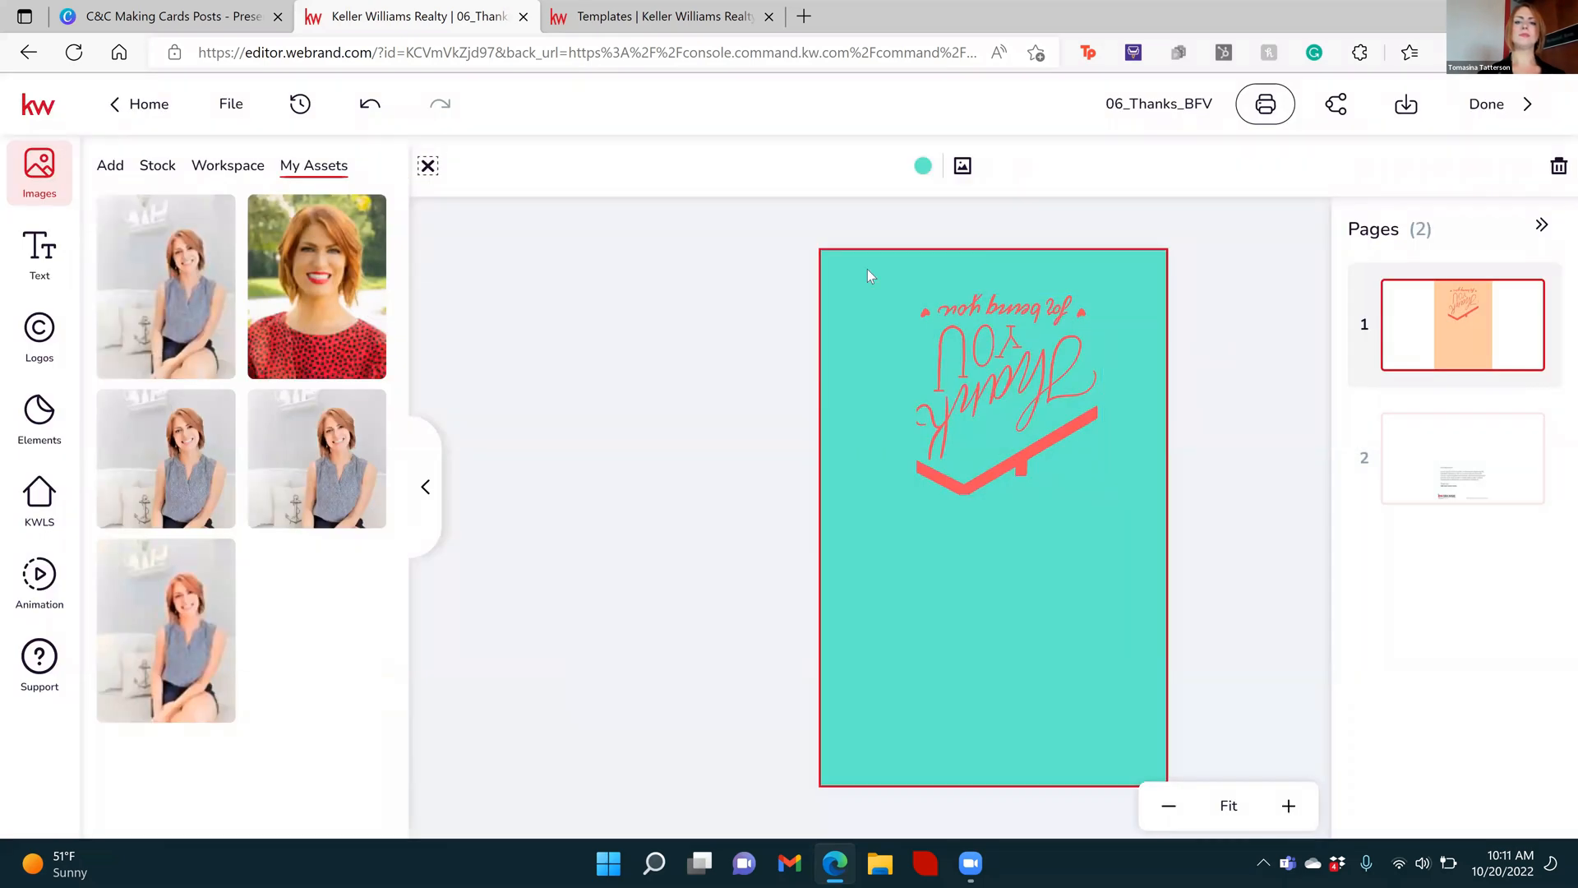
click(1035, 383)
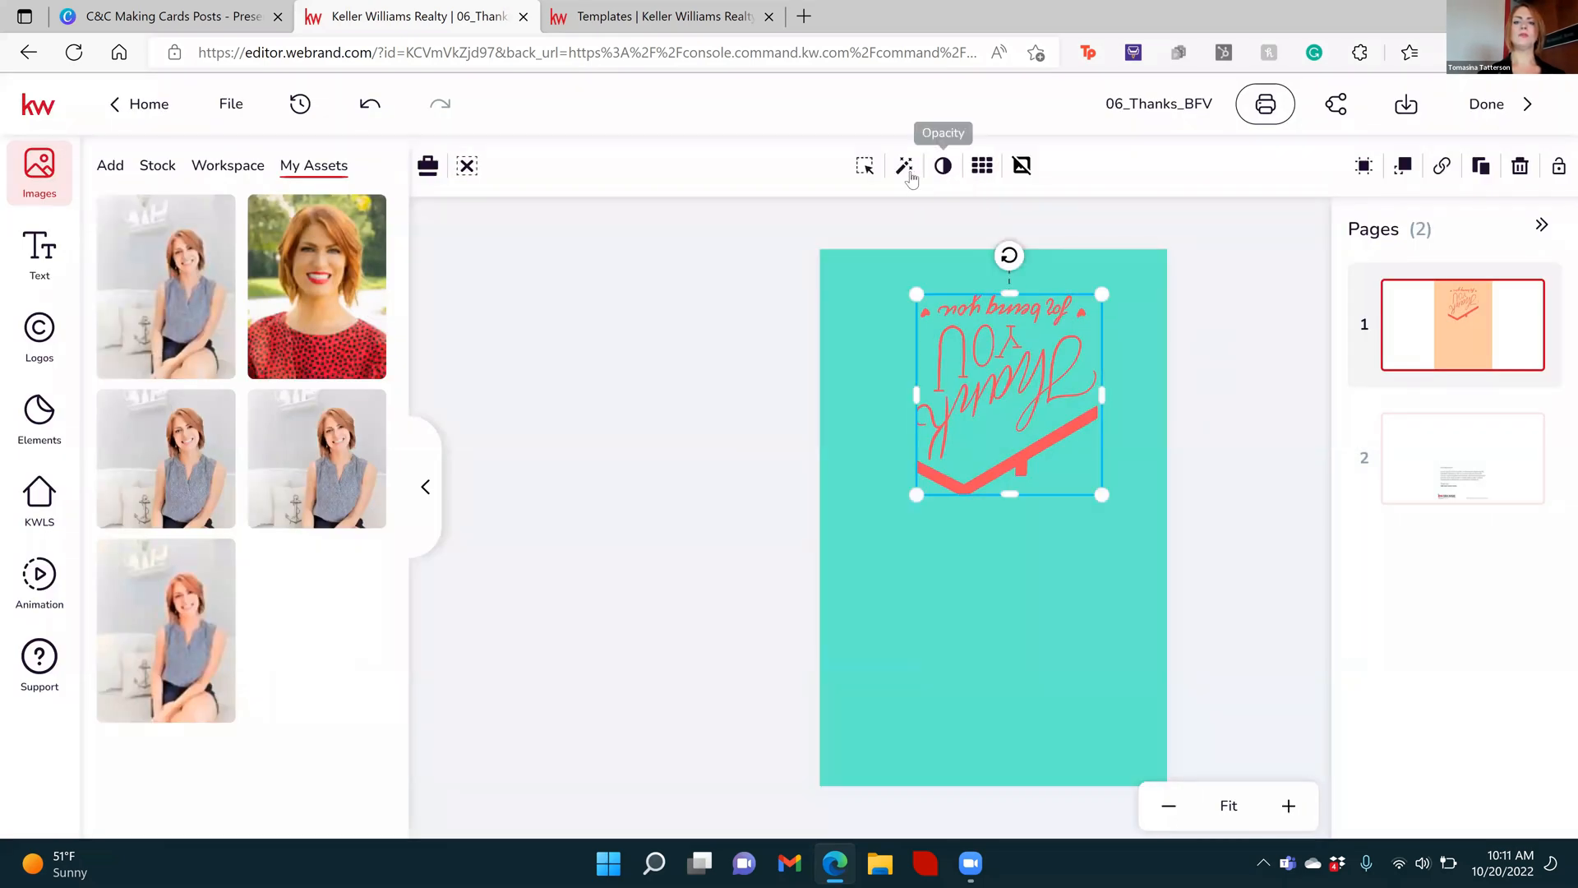
click(908, 172)
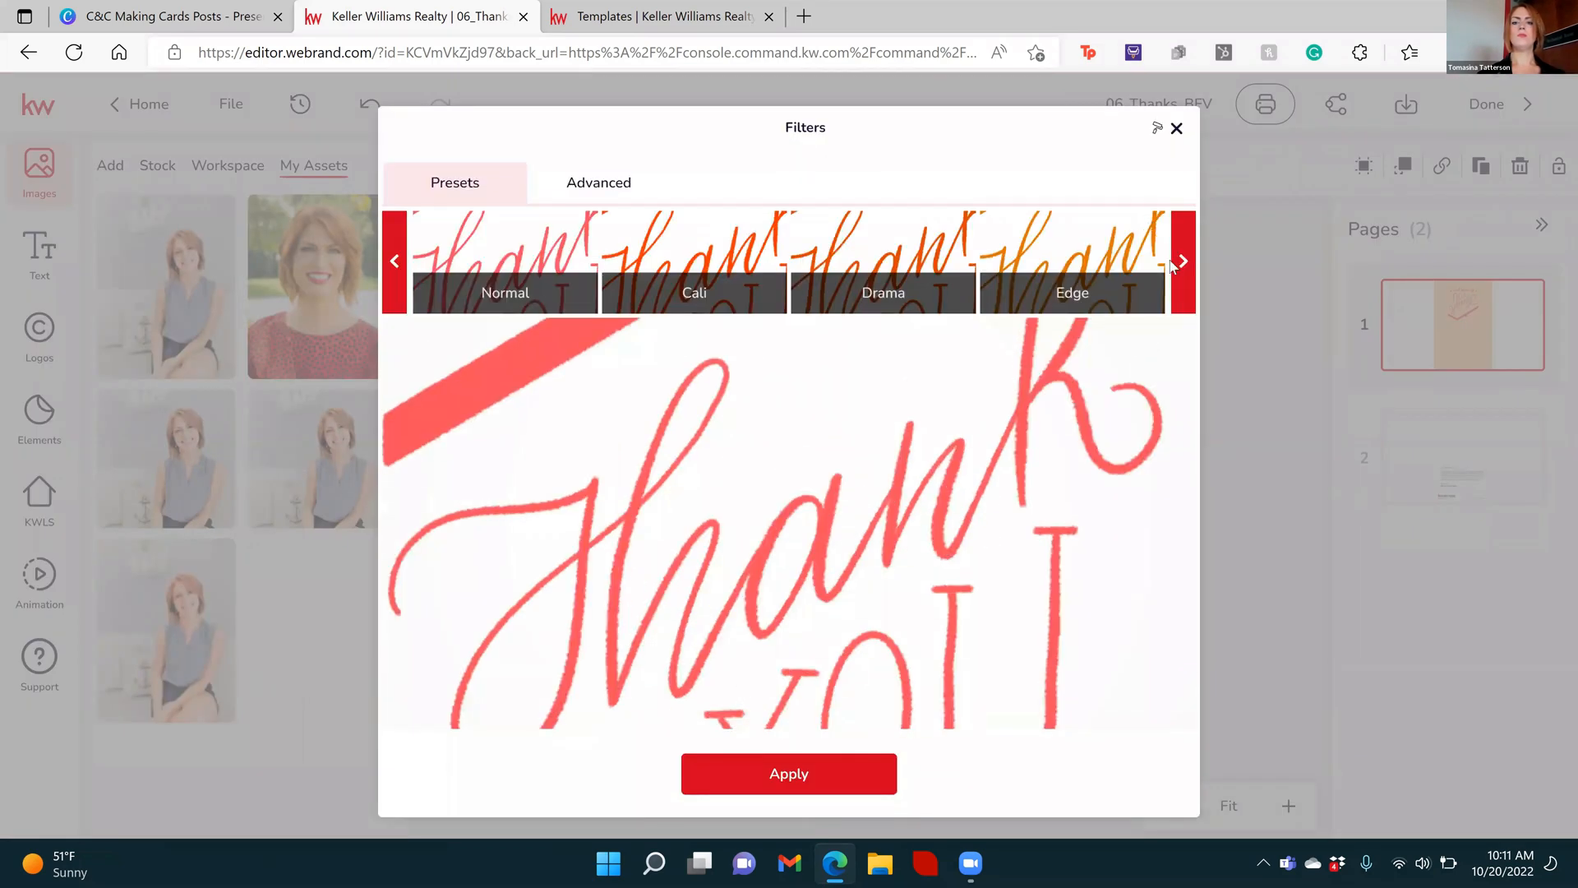
click(1183, 273)
click(1184, 271)
click(533, 288)
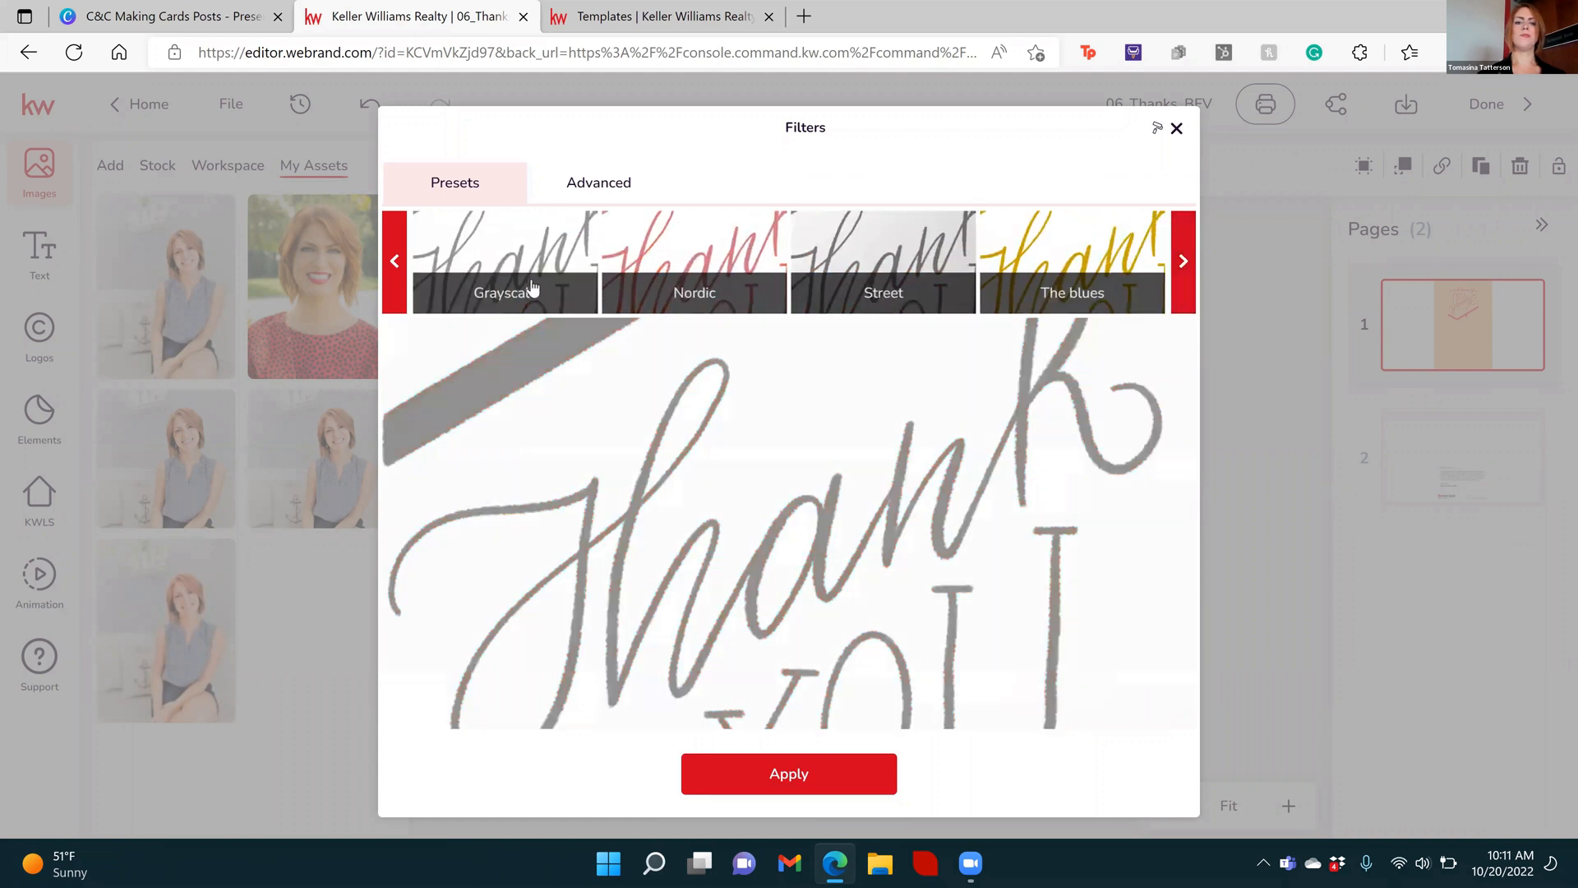
click(684, 756)
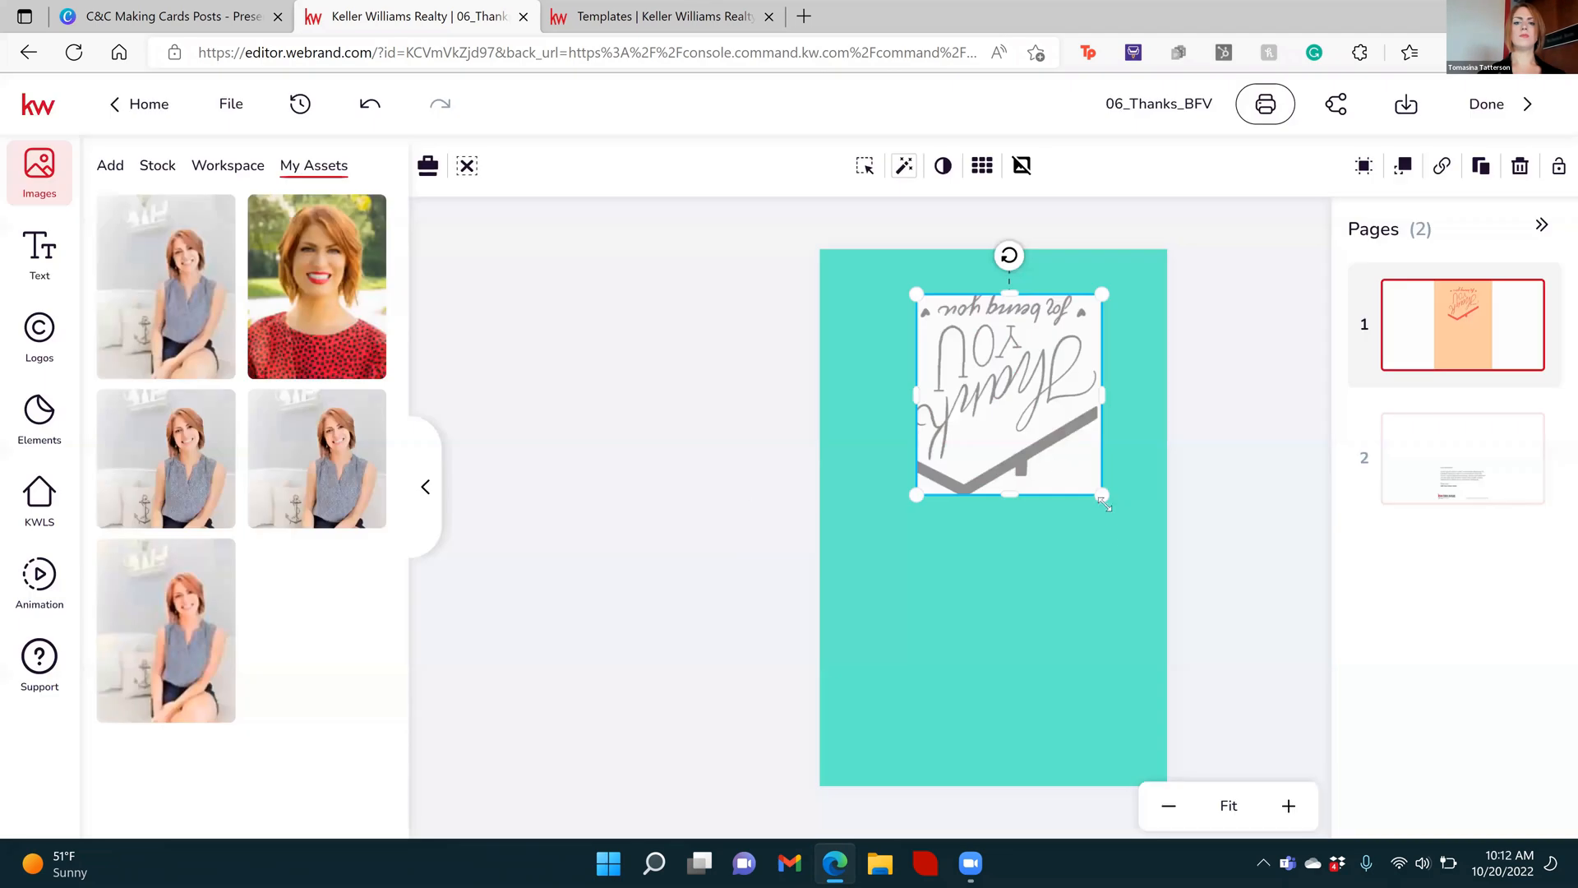
click(1115, 544)
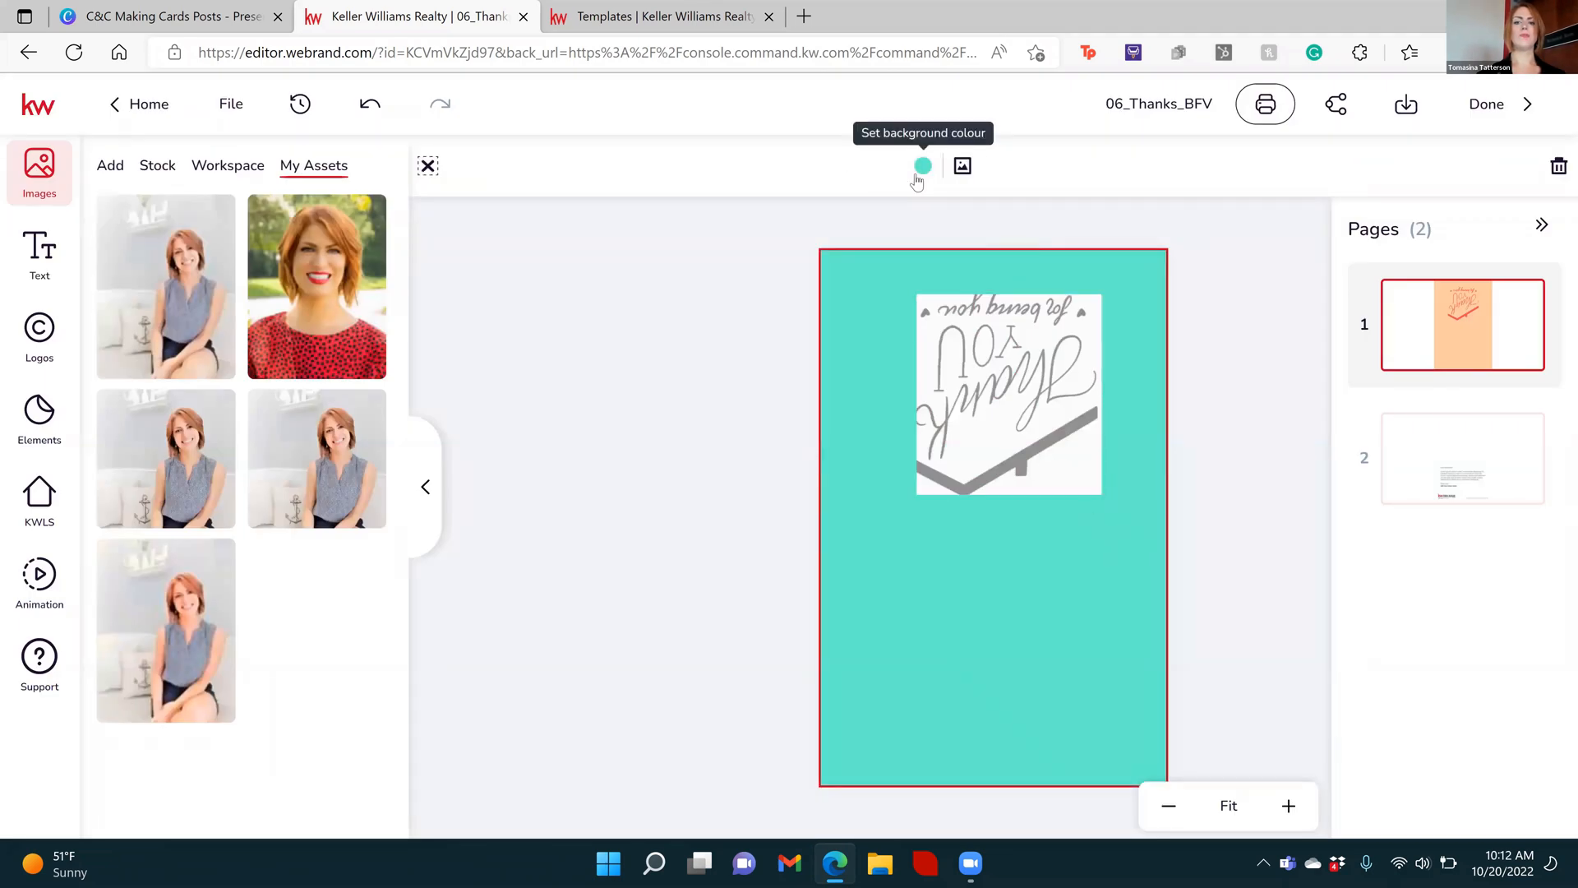
Undo the Grayscale filter on the graphic and the turquoise background of the first page
click(922, 166)
click(710, 411)
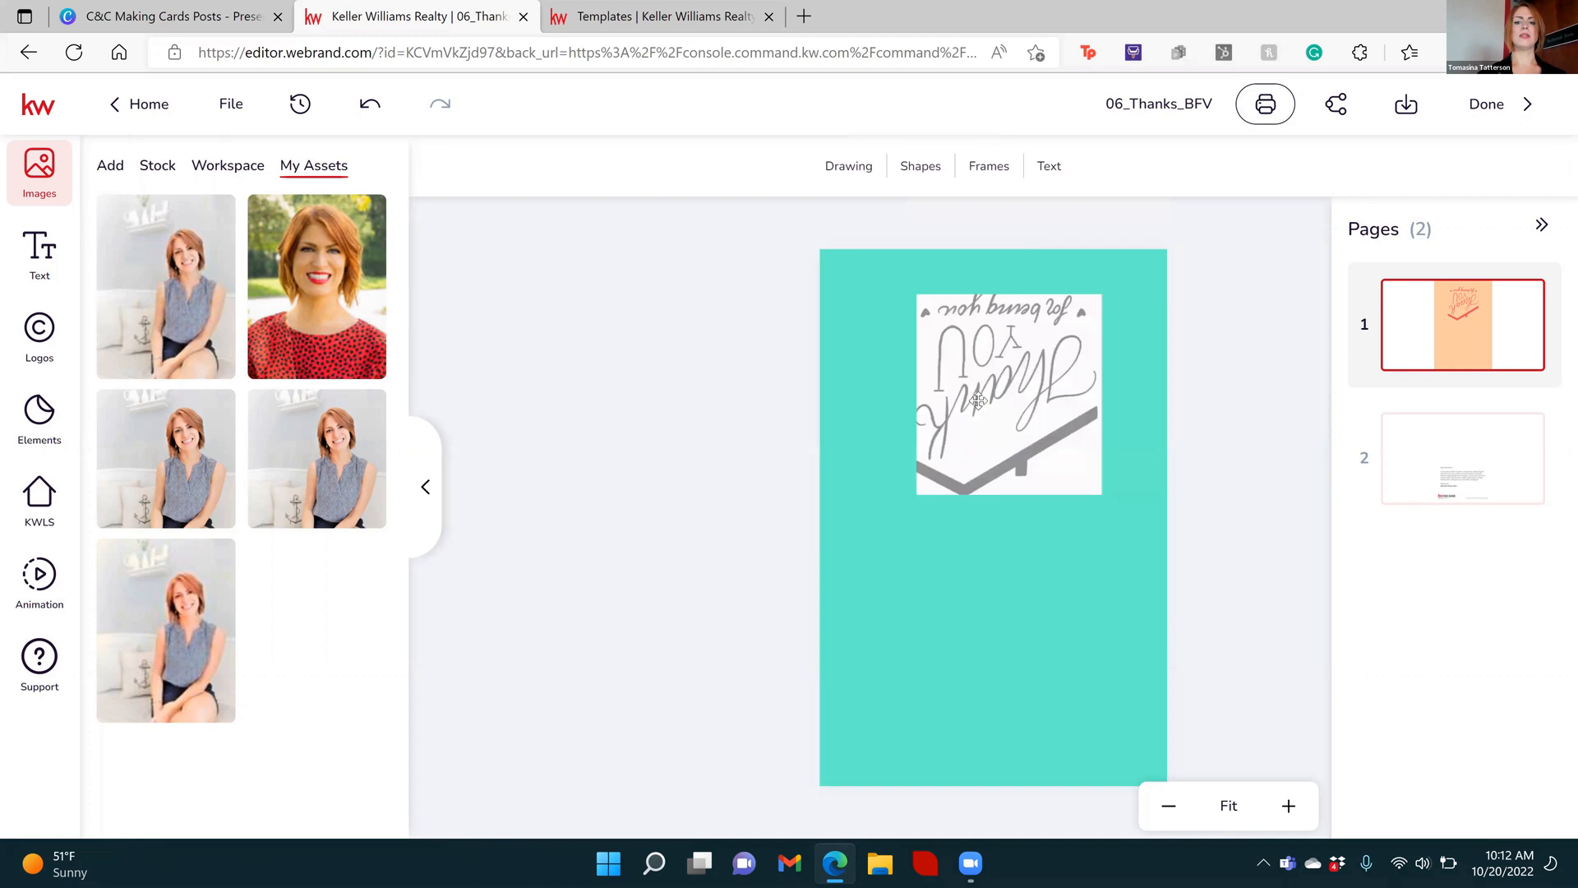
click(989, 393)
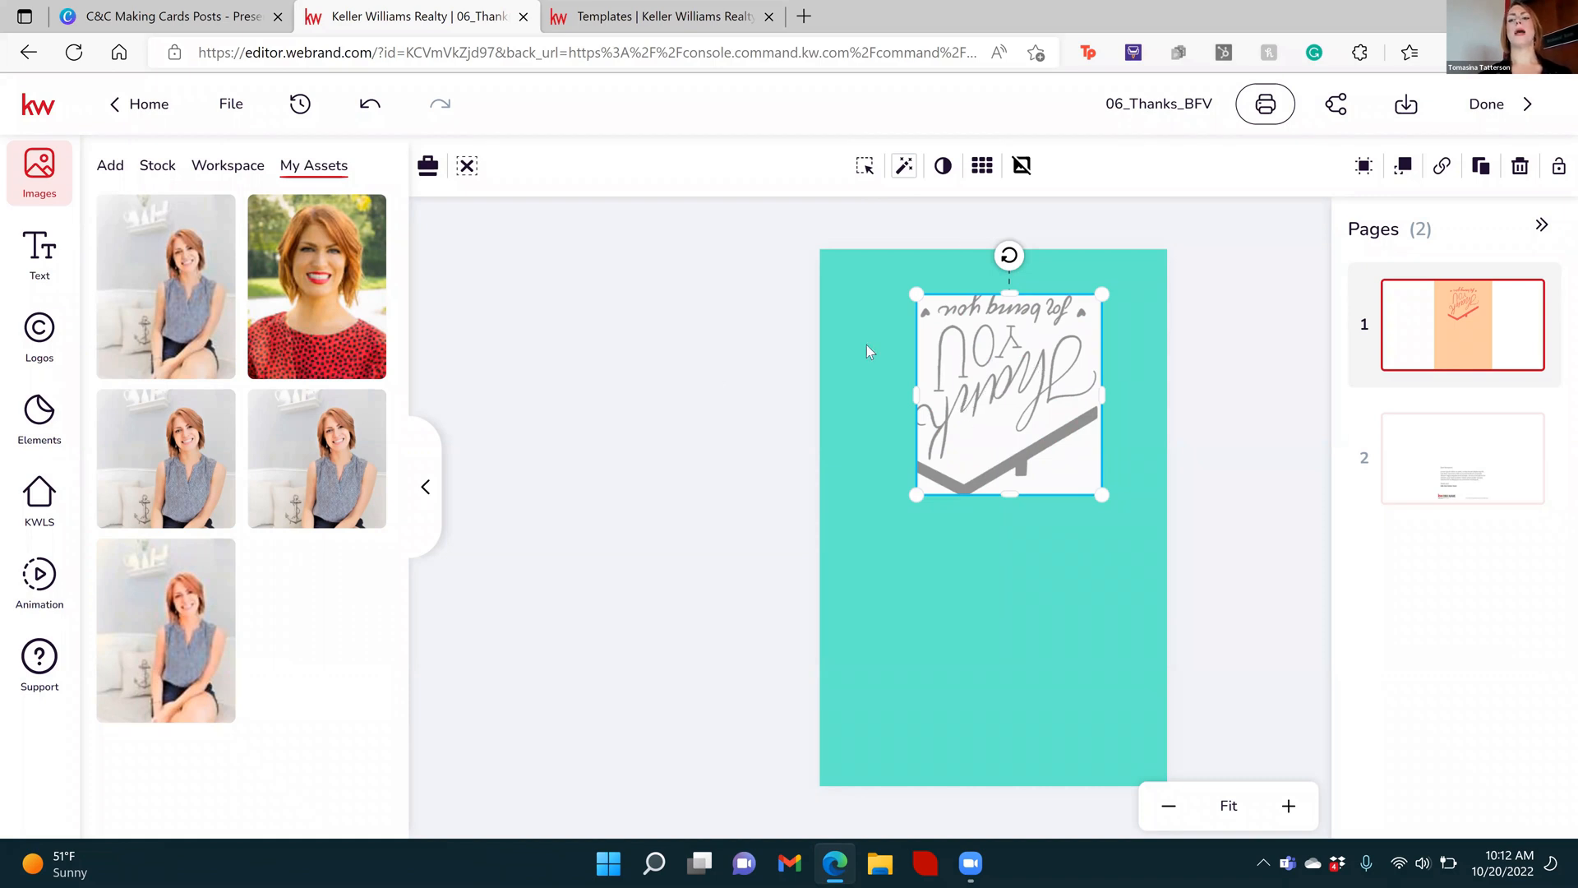
click(749, 353)
key(ctrl+z)
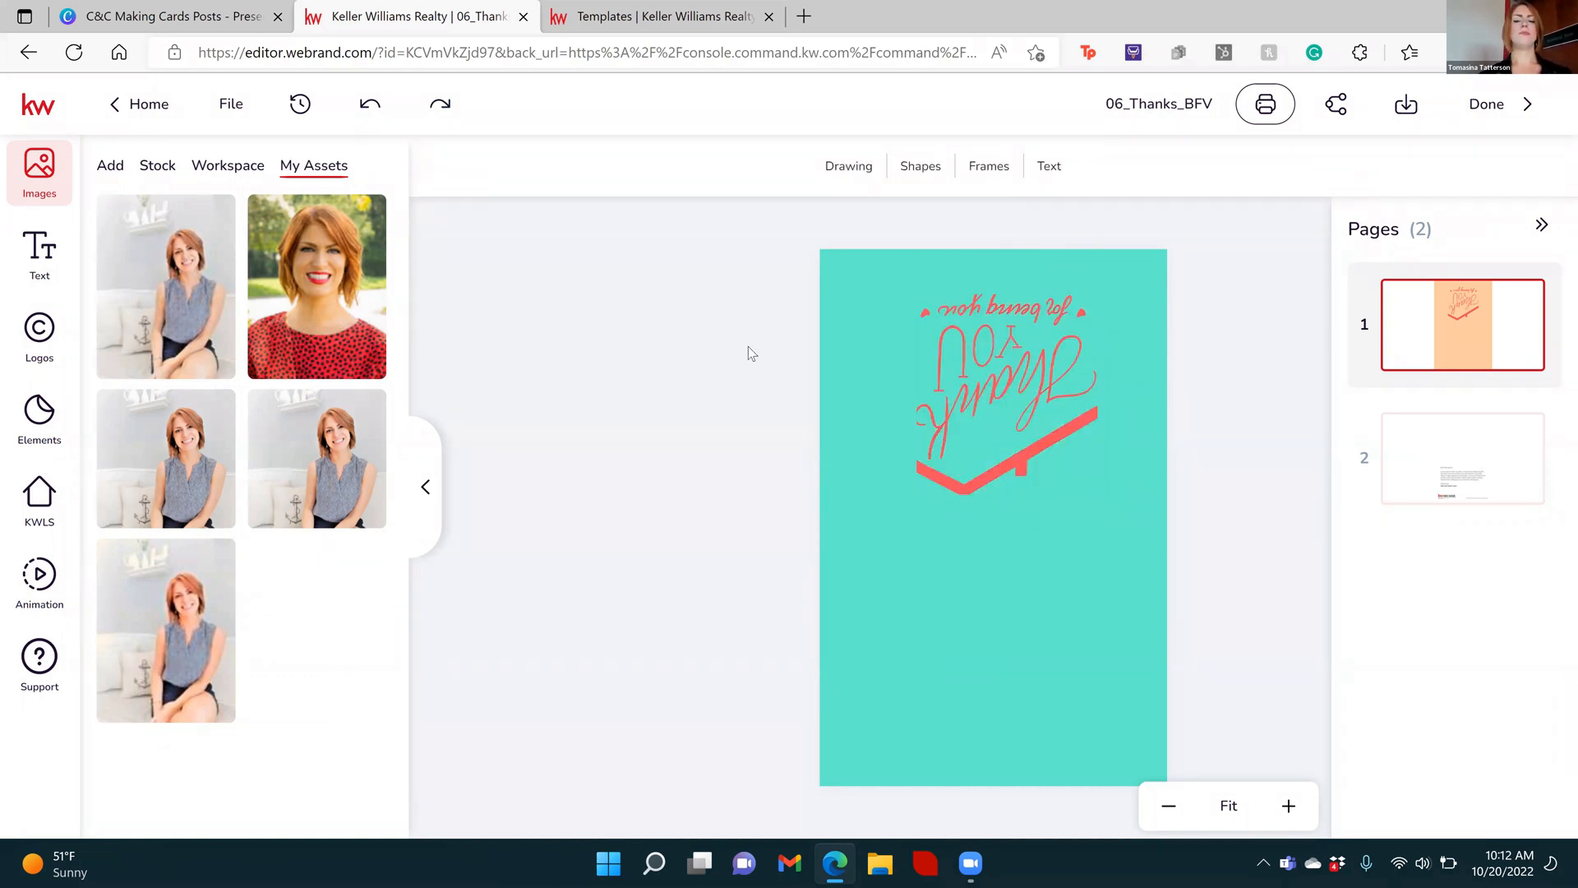
key(ctrl+z)
Try removing the background from the "Thank You" graphic, then try moving the graphic and undo the move
click(978, 375)
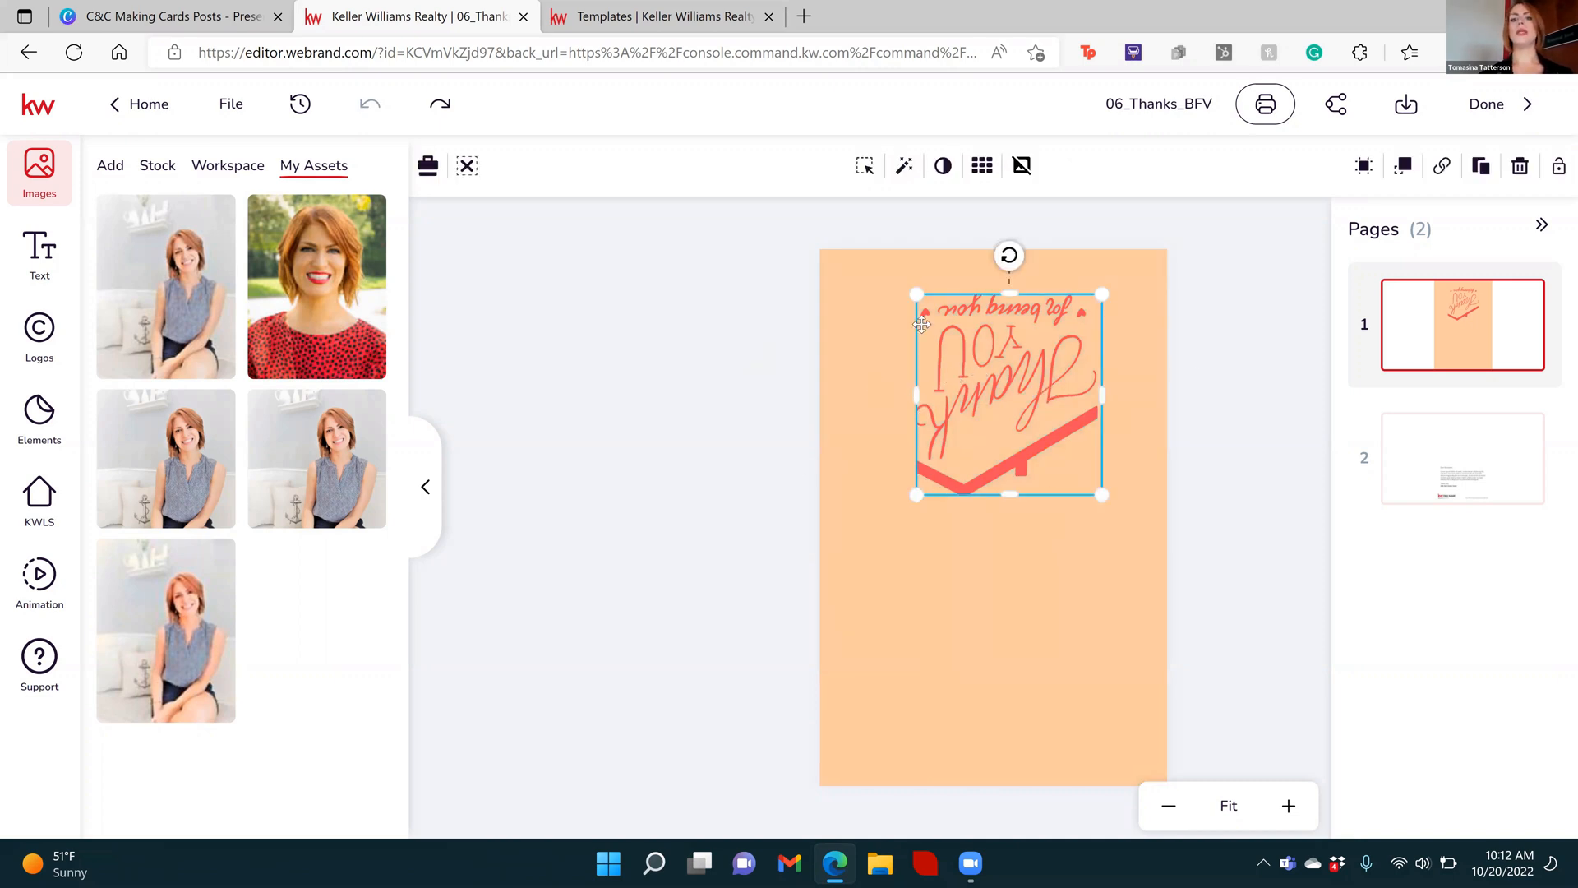
click(1024, 165)
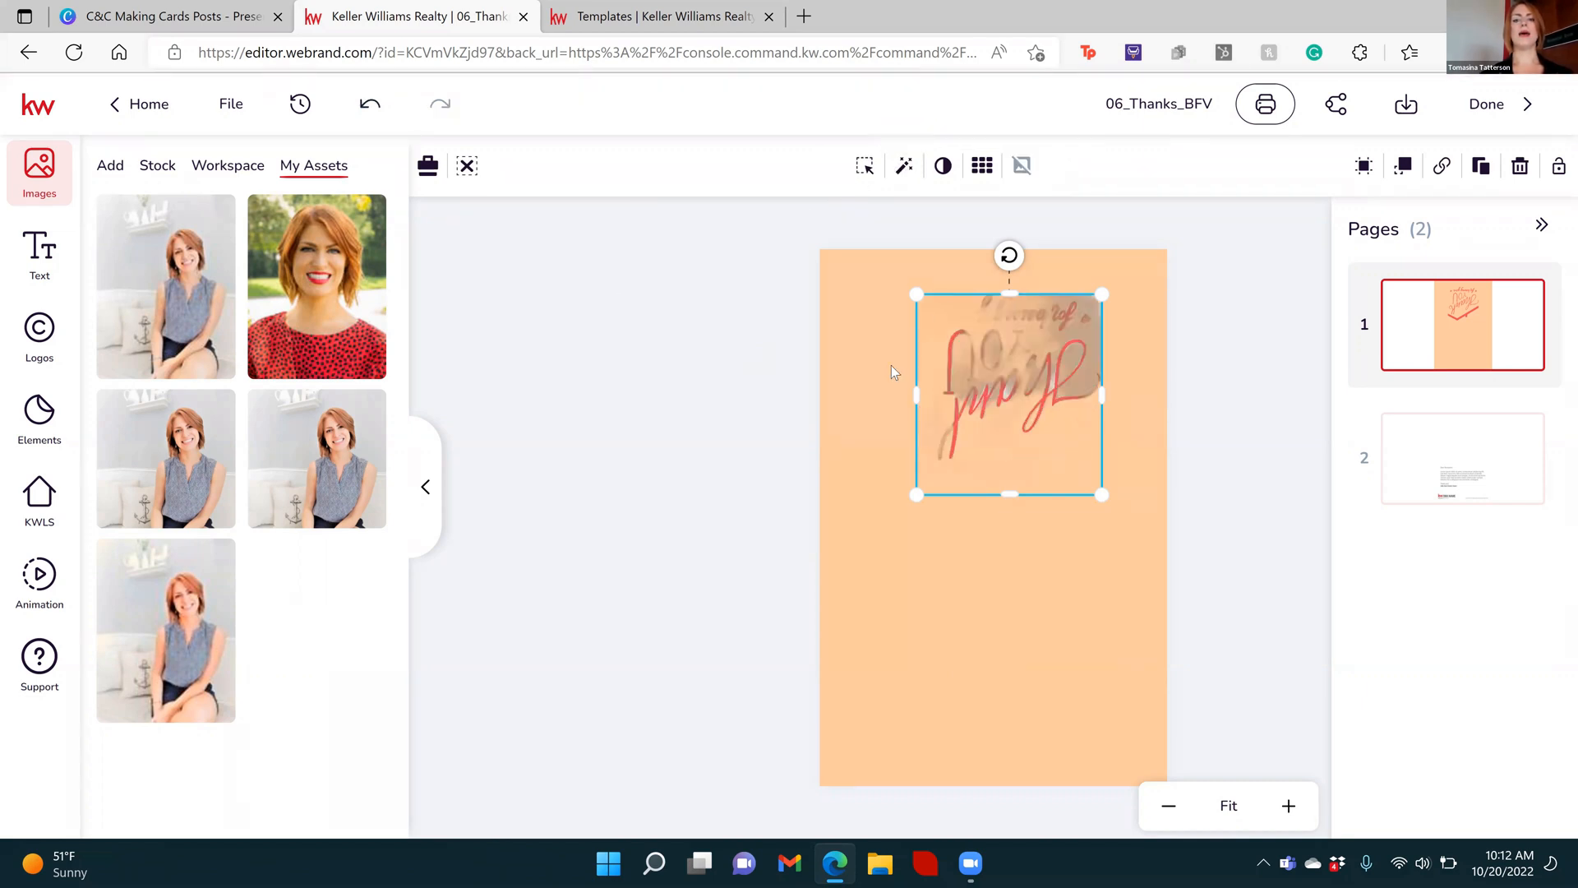
drag(1034, 415, 998, 452)
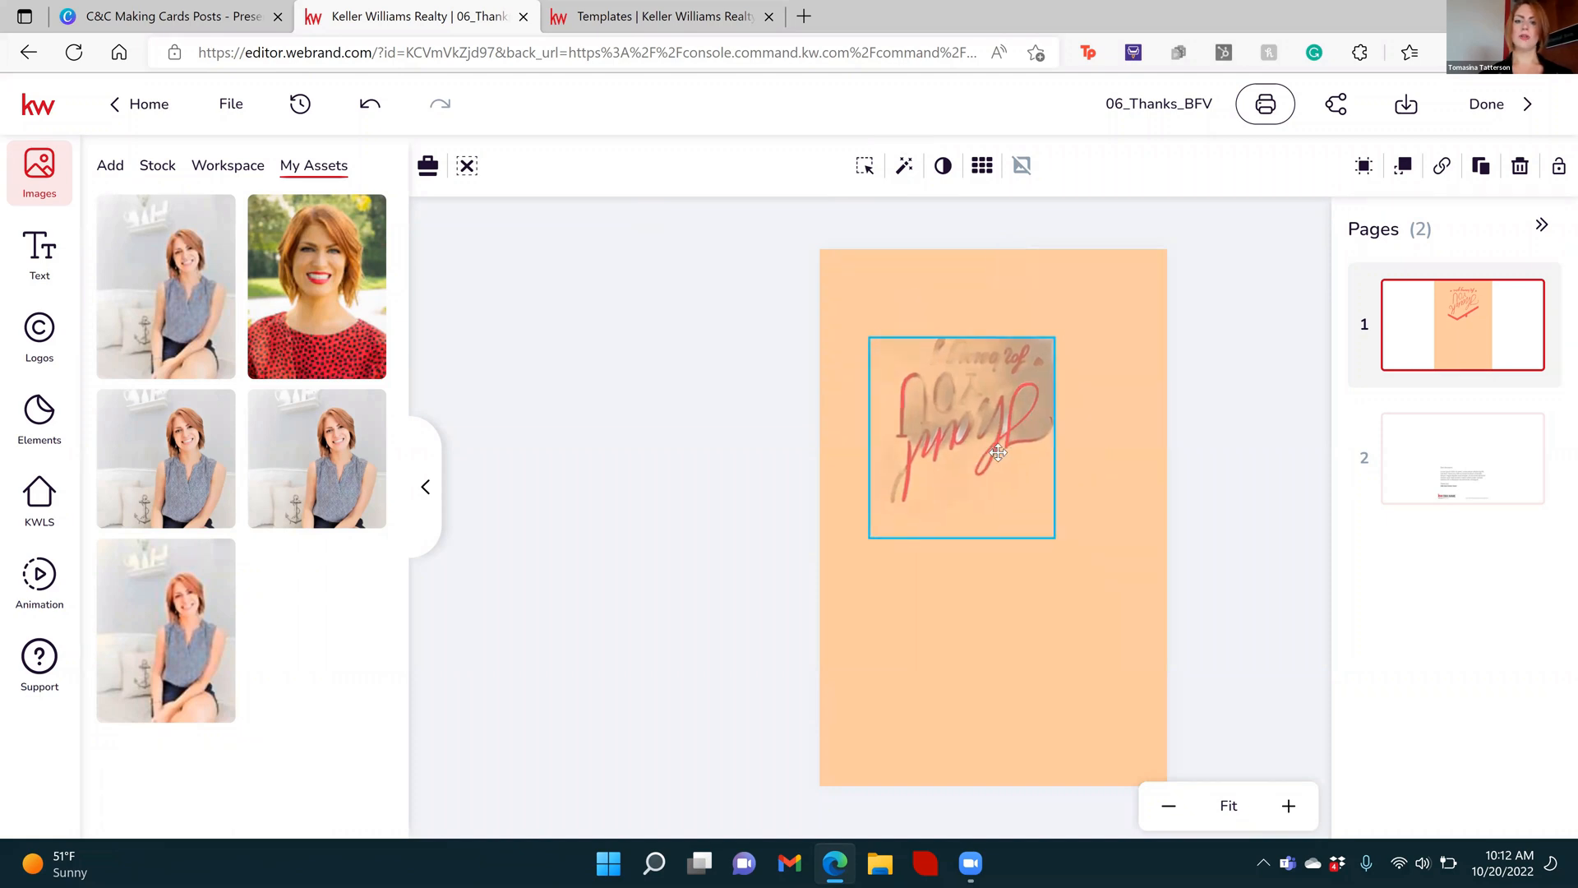
key(ctrl+z)
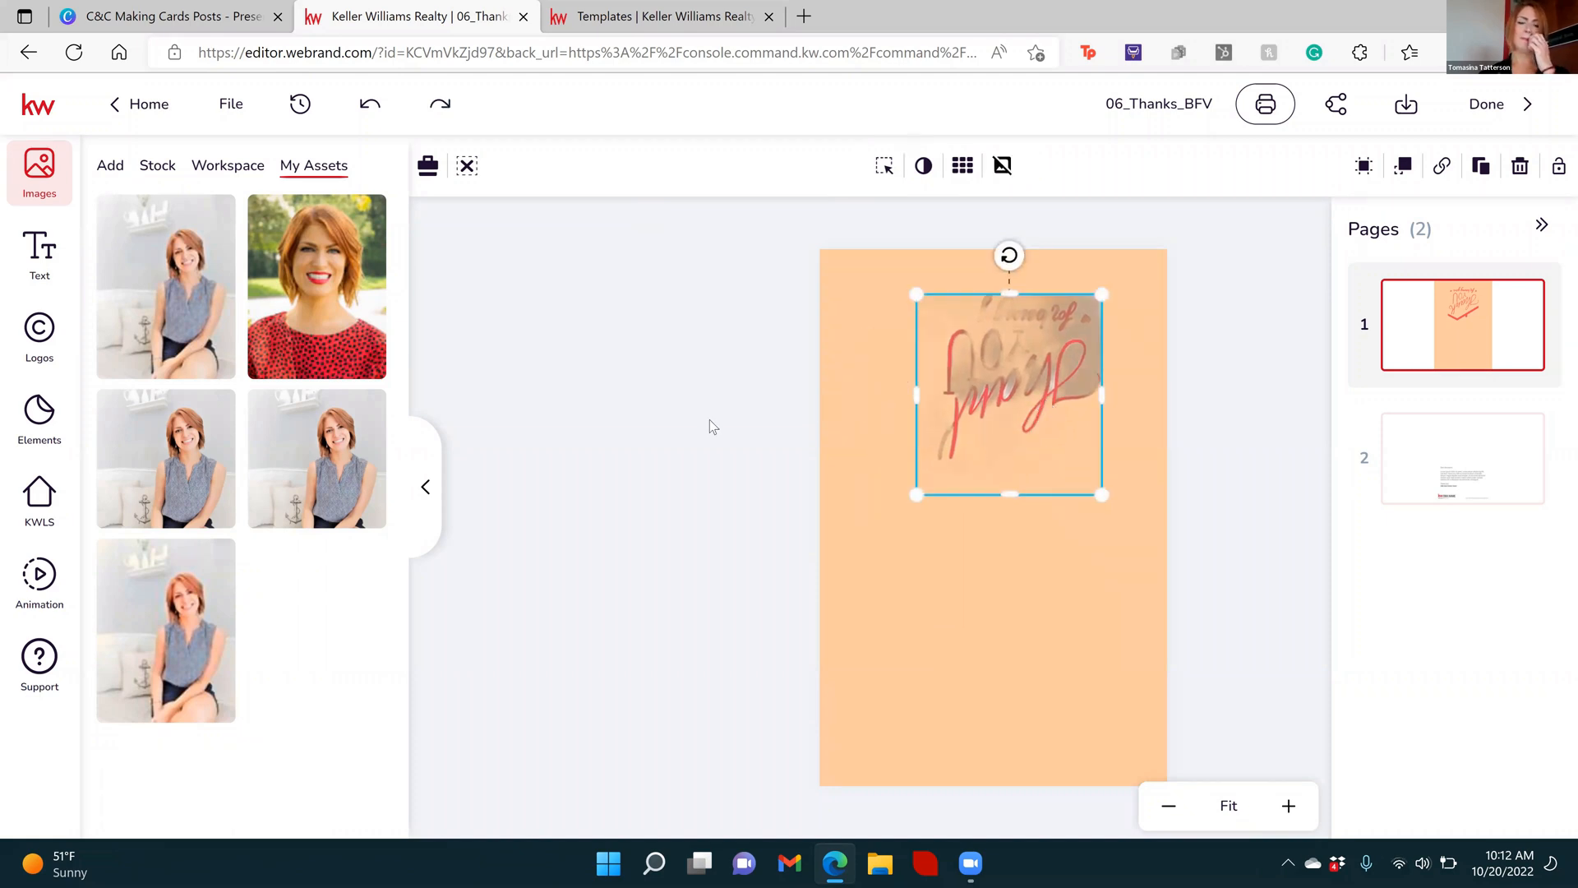
Add the seated portrait photo to the card's first page and remove the photo's background
click(679, 413)
drag(1038, 581, 1033, 569)
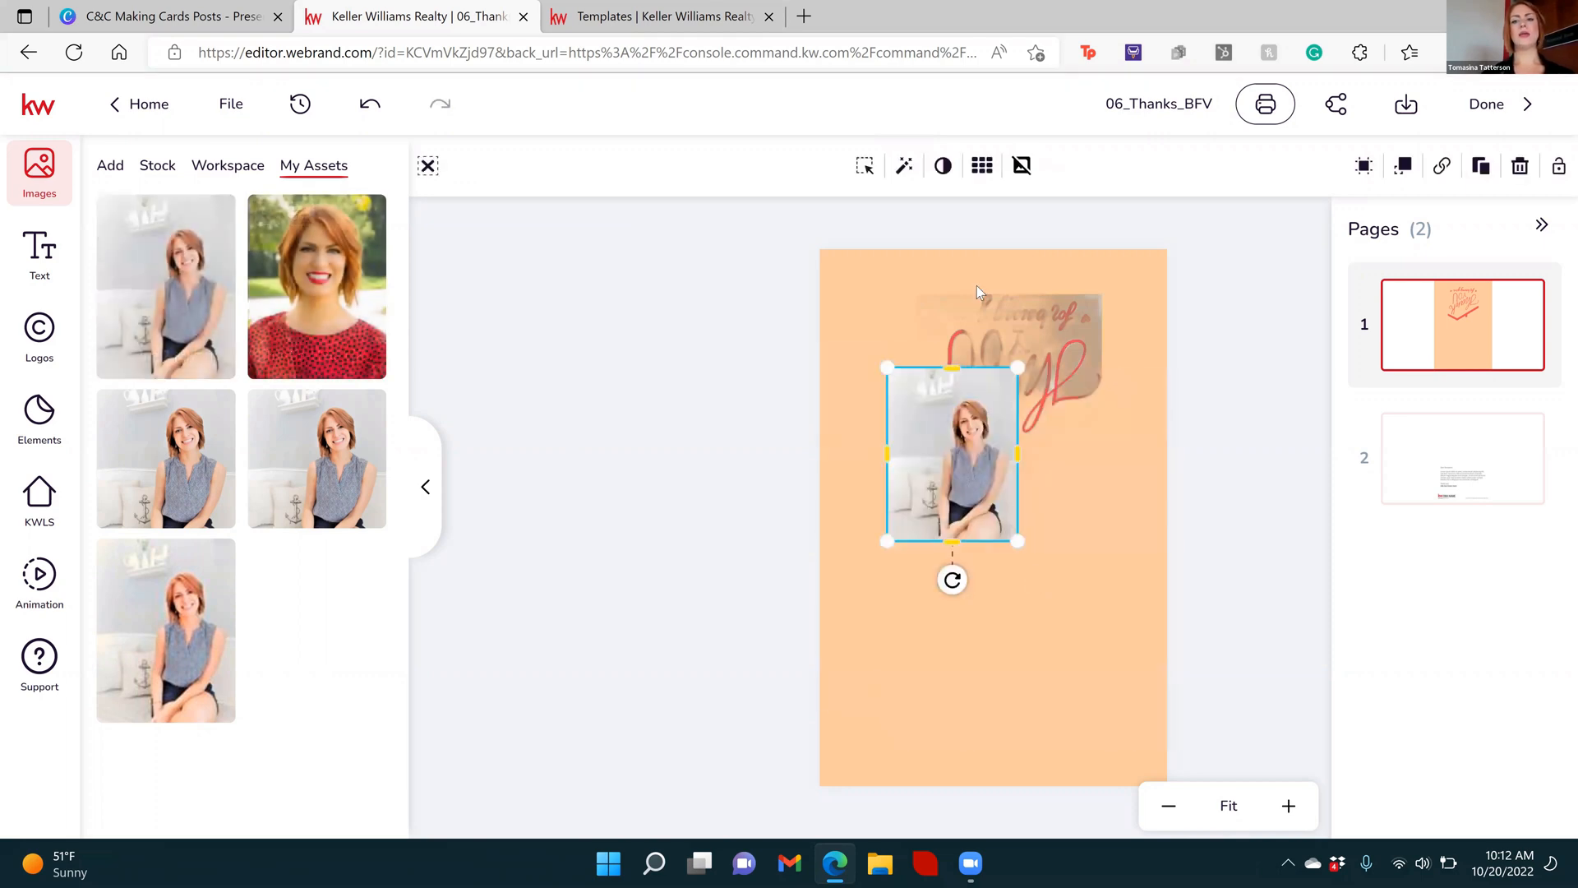
click(1023, 167)
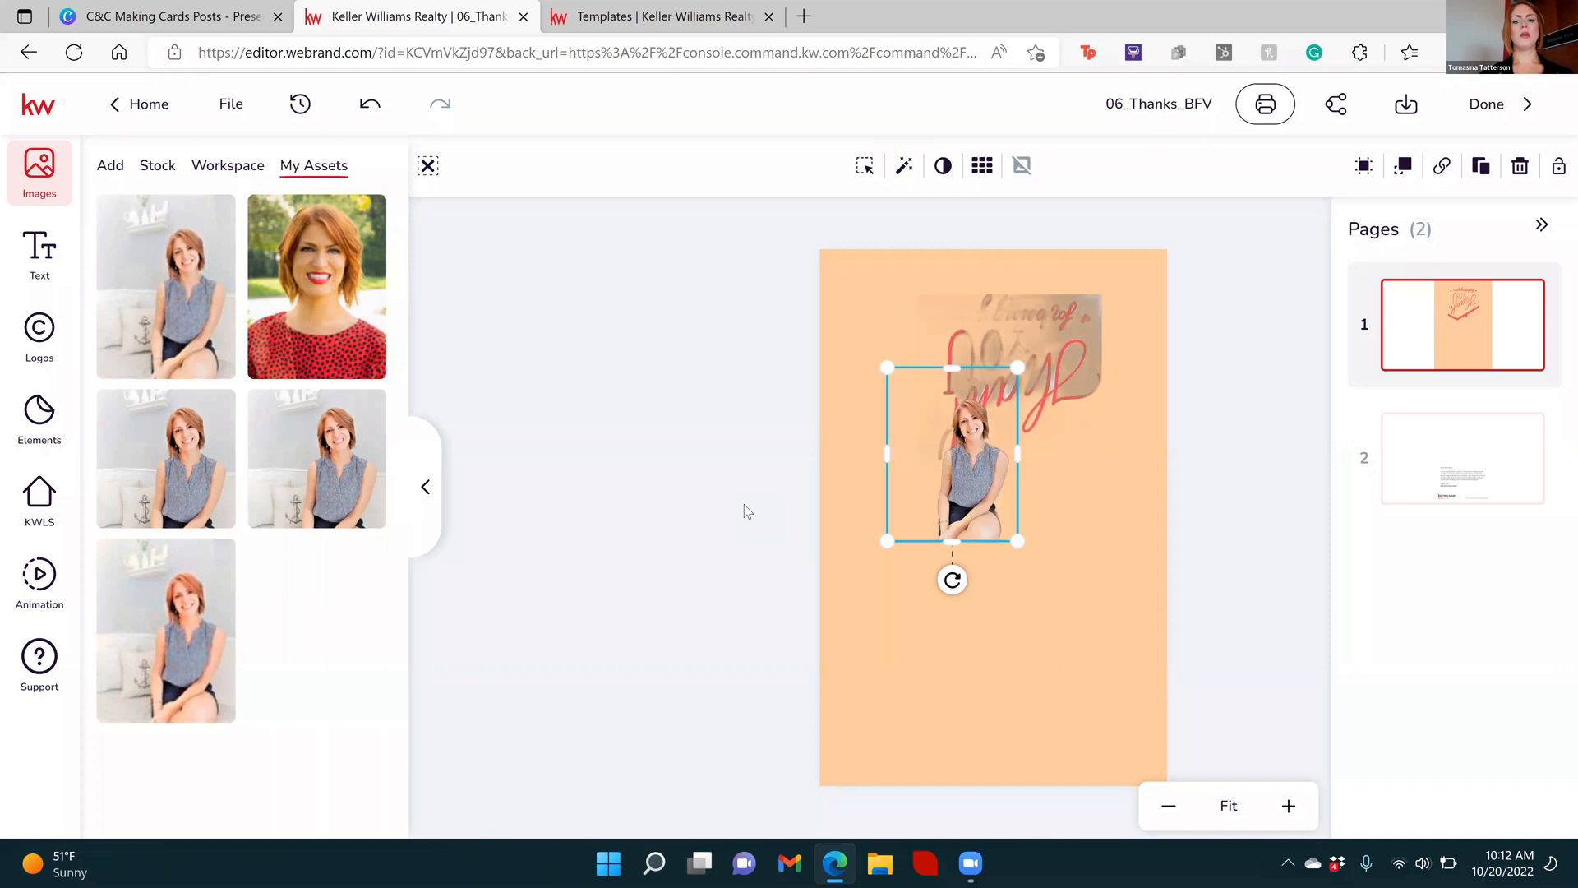
Rotate the portrait cutout upside down and place it in the card's upper-left corner beside the graphic
drag(997, 534, 997, 534)
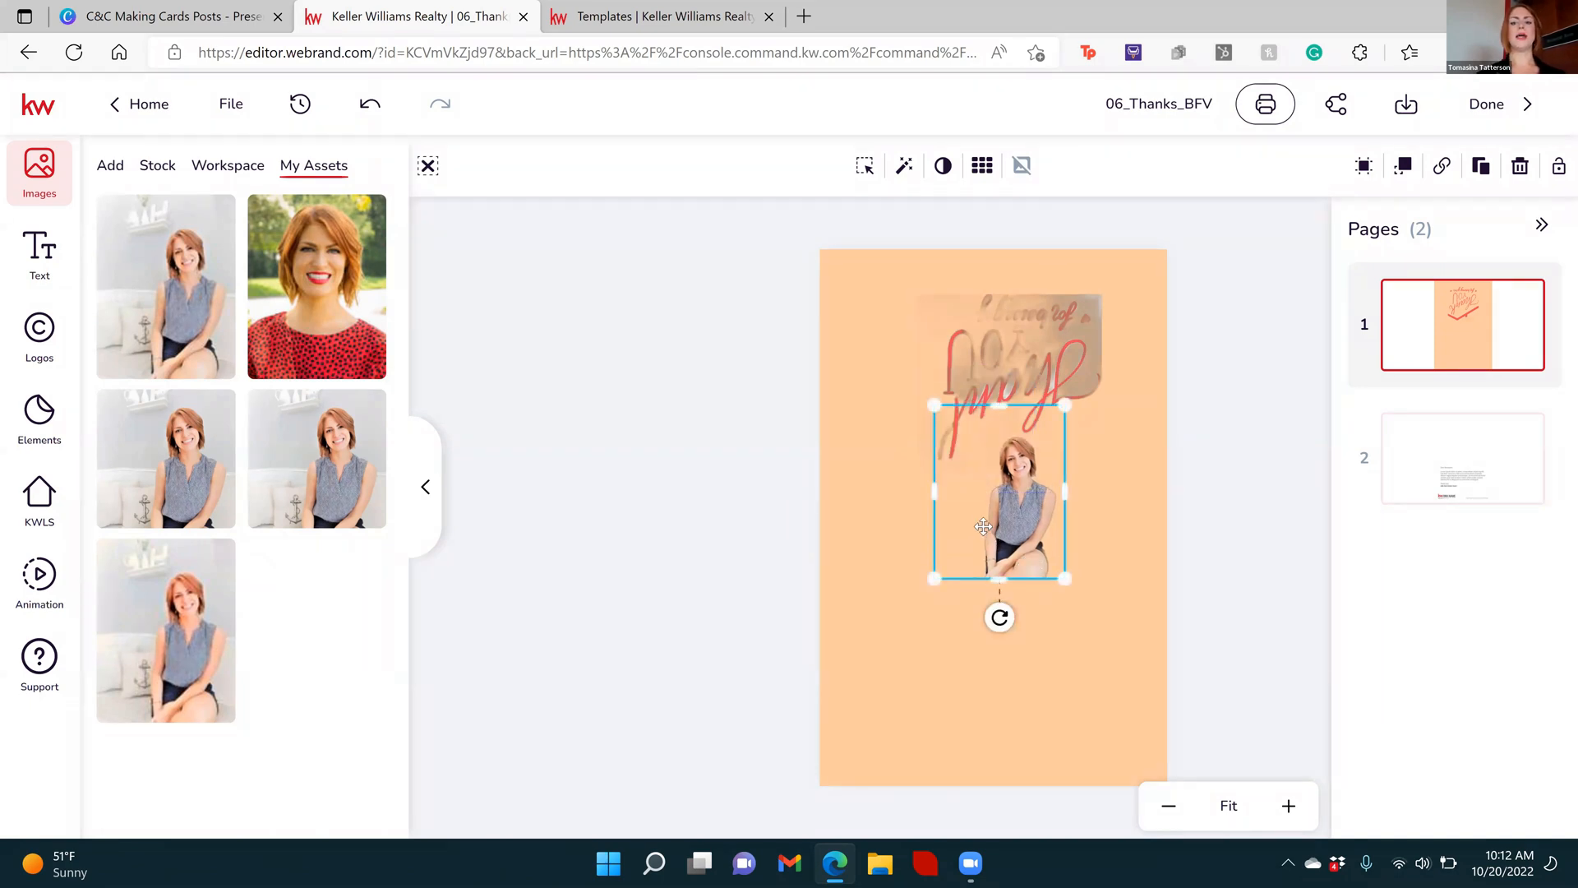
mouse_move(999, 617)
mouse_down()
mouse_move(1057, 381)
mouse_move(1000, 367)
mouse_move(889, 215)
mouse_move(890, 241)
mouse_up()
click(644, 352)
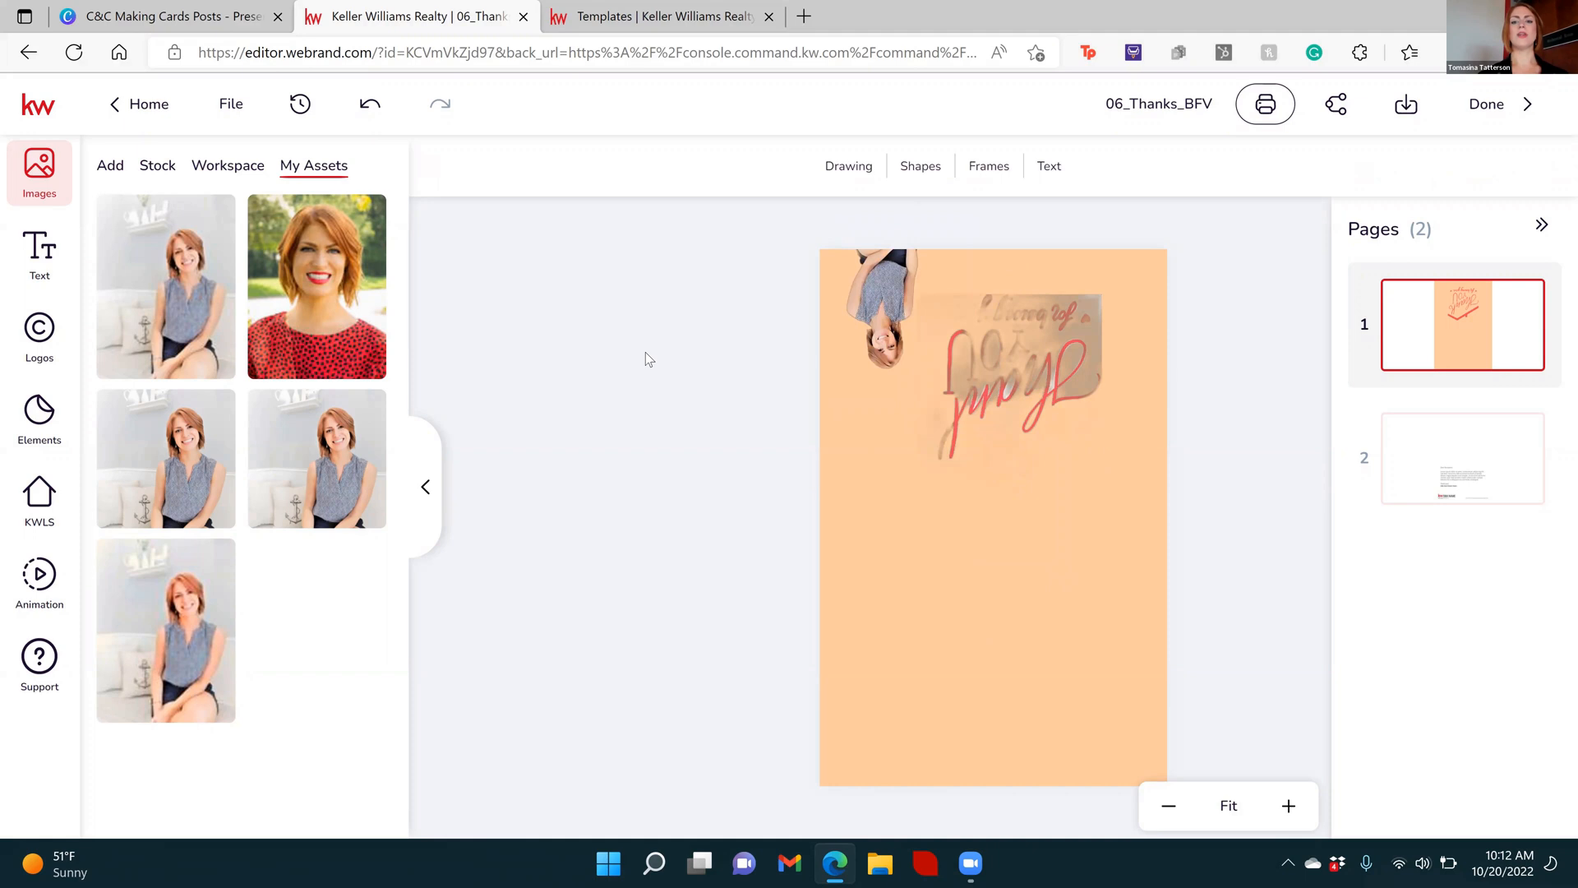
Undo the portrait photo's insertion and edits, as well as the background removal on the "Thank You" graphic
click(1064, 338)
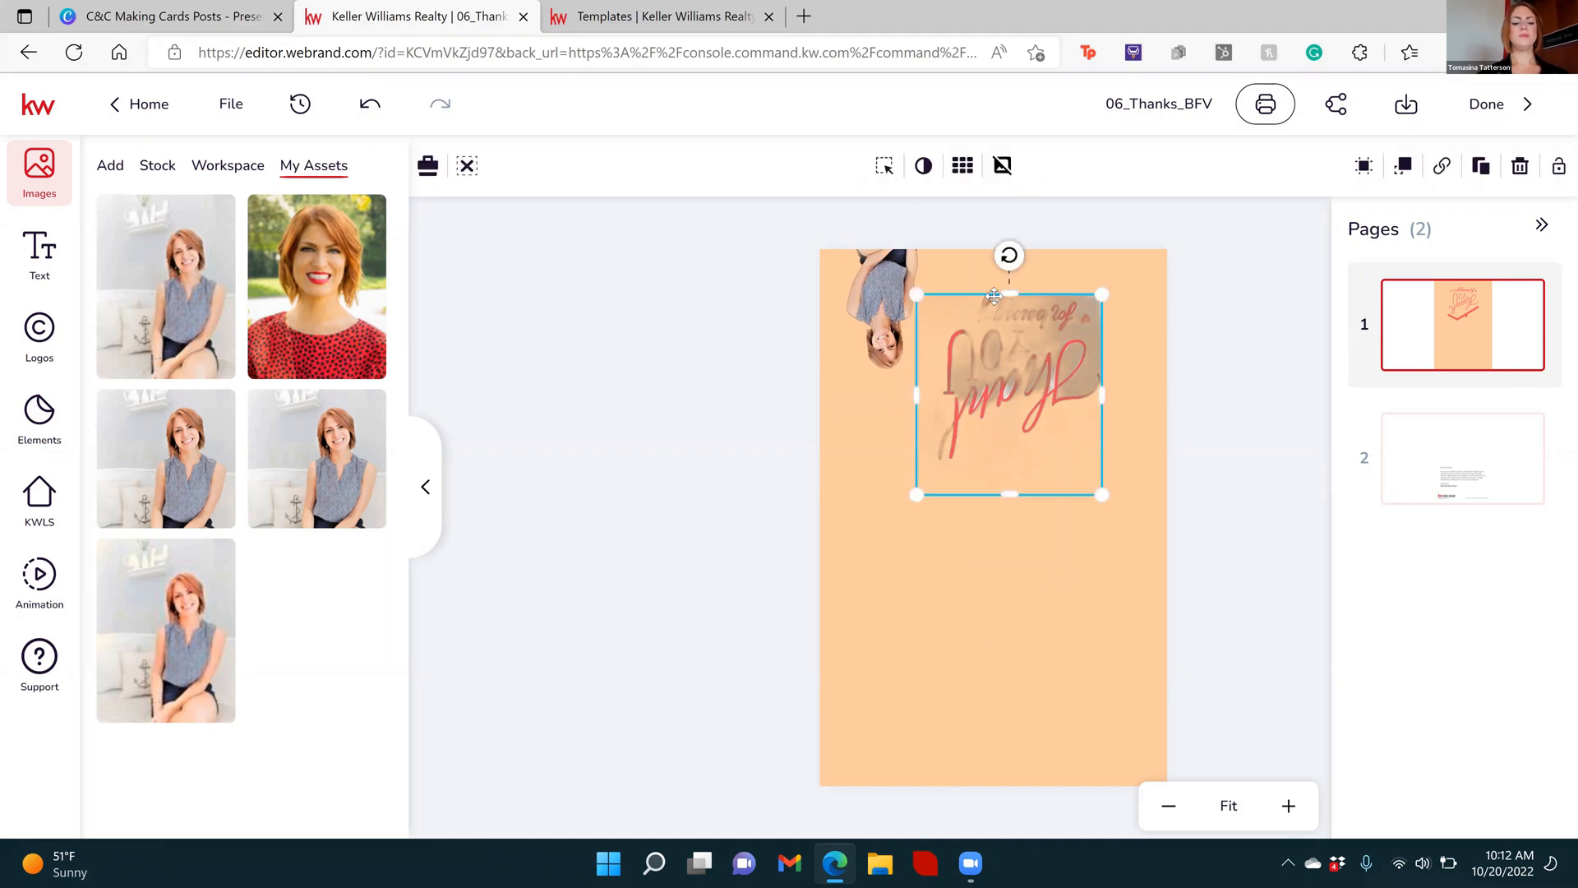
key(ctrl+z)
key(ctrl+z)
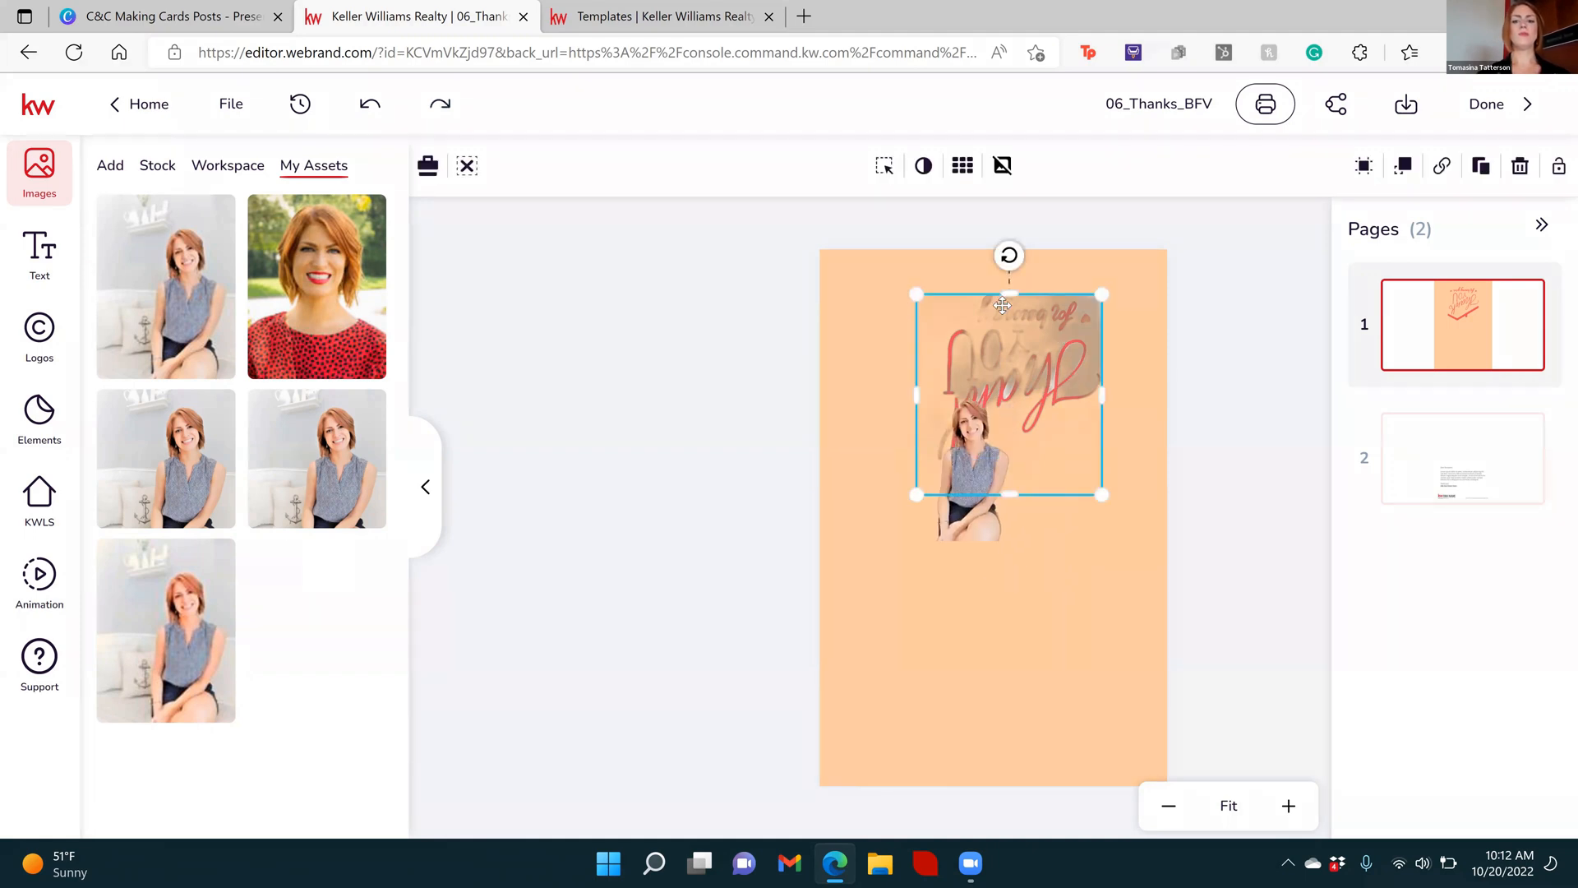
key(ctrl+z)
key(ctrl+z)
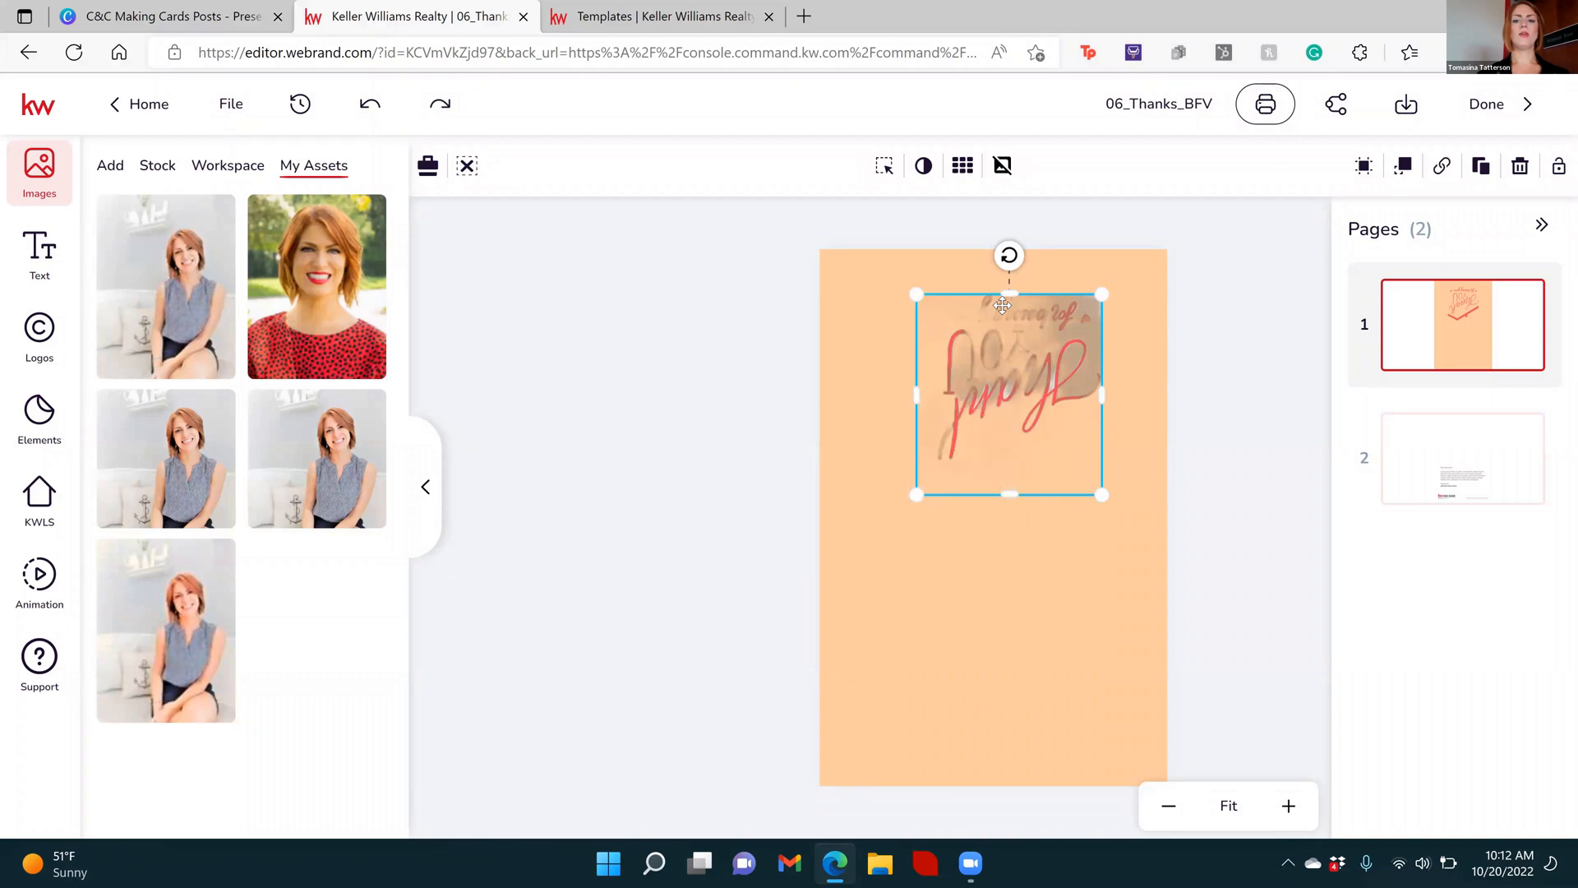
key(ctrl+z)
click(663, 390)
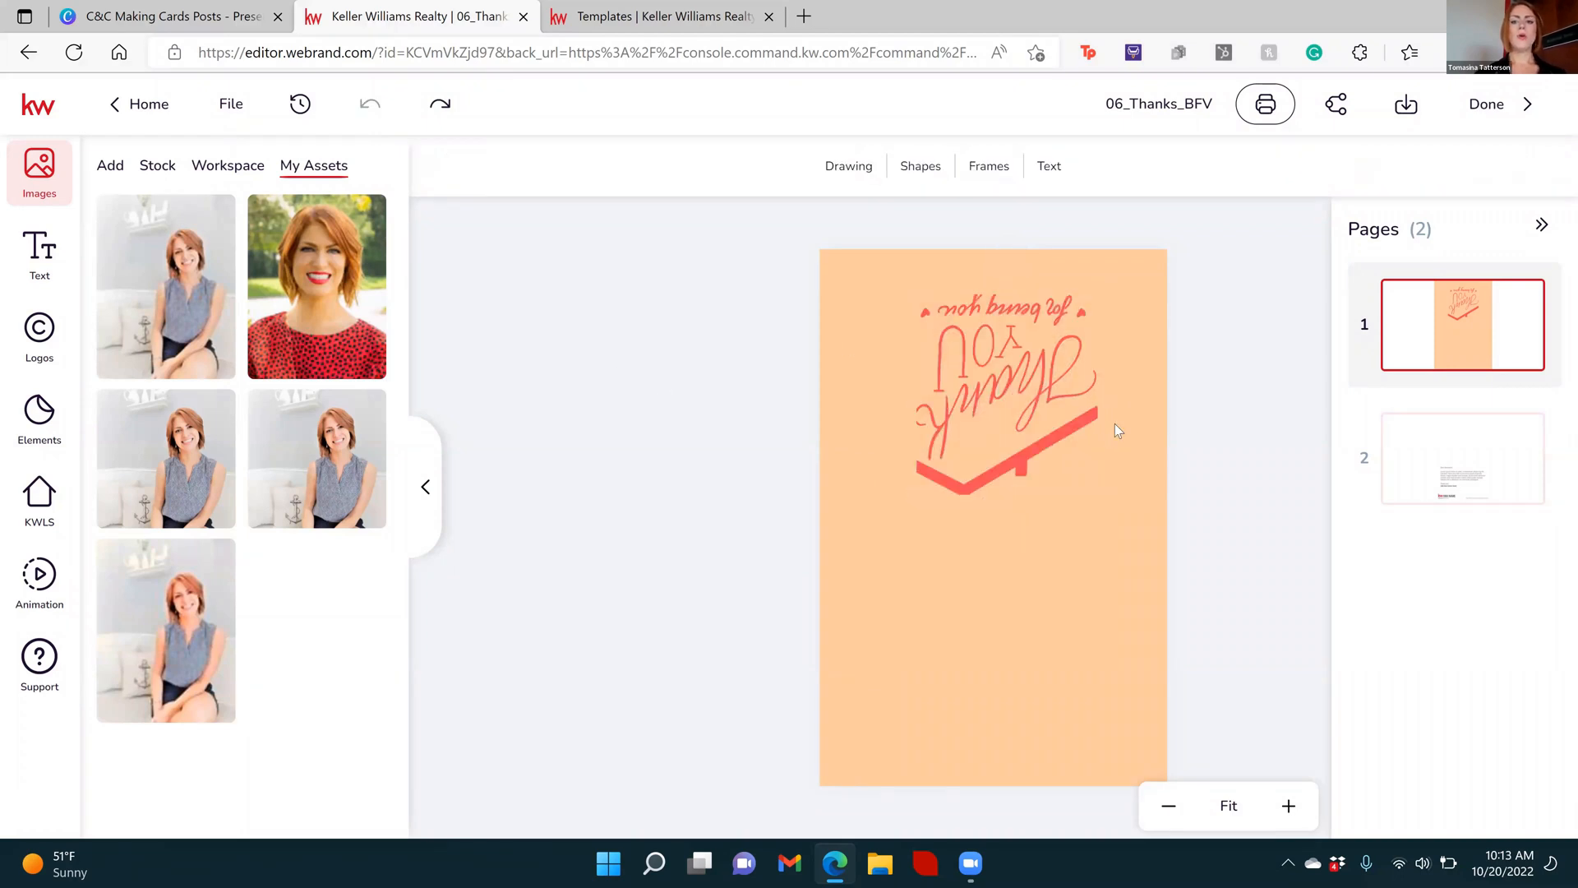
Open page 2 and replace the "Recepient" placeholder in the greeting with the recipient's first name
click(1086, 419)
click(1314, 372)
click(1481, 425)
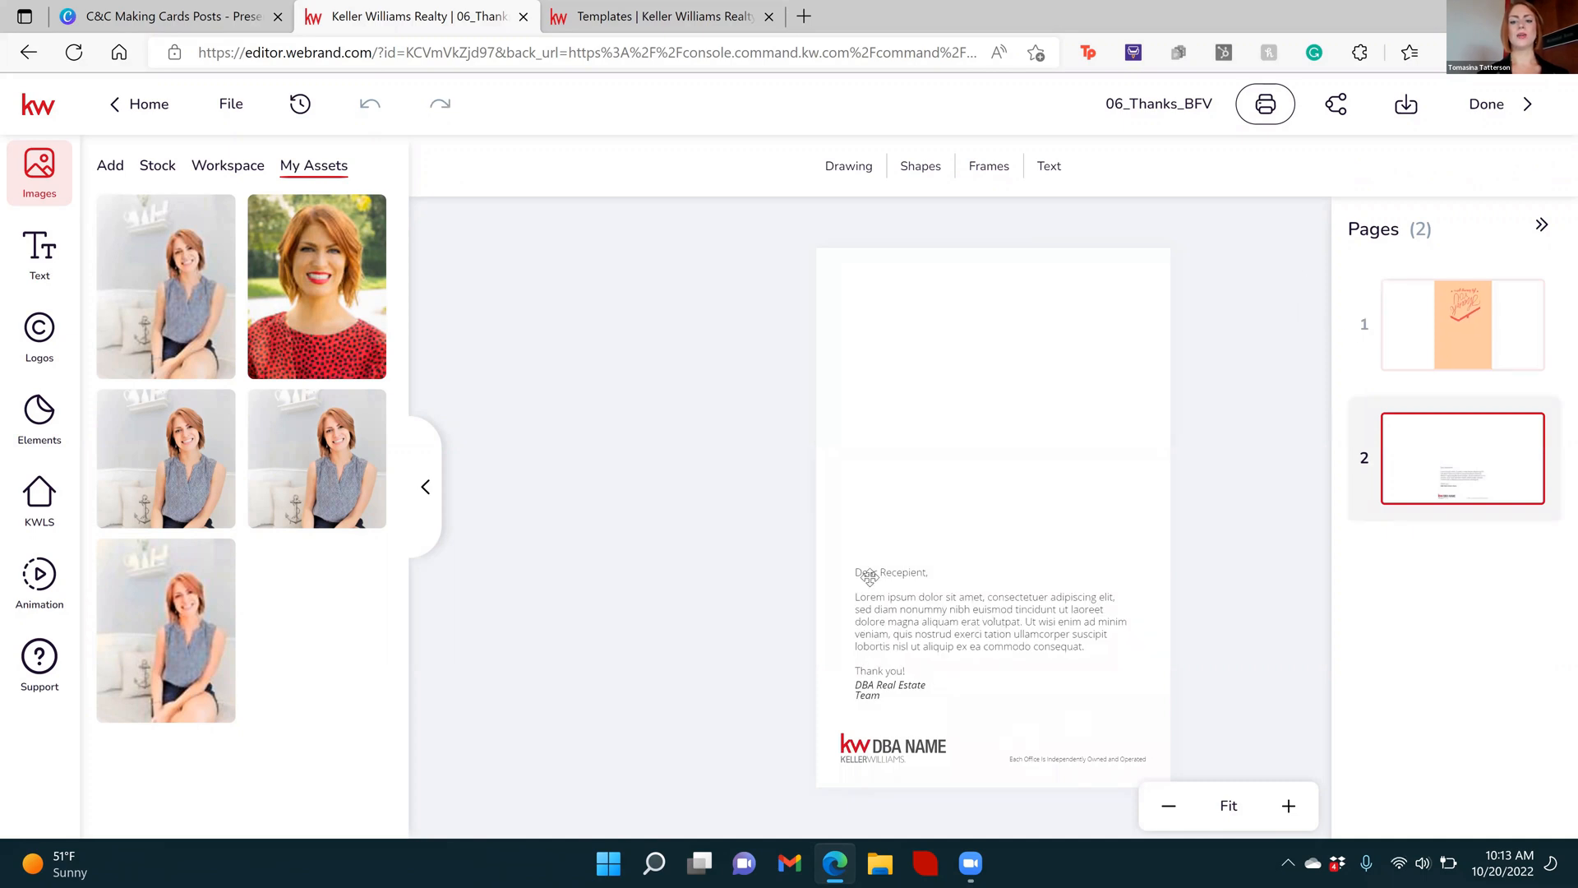
click(897, 572)
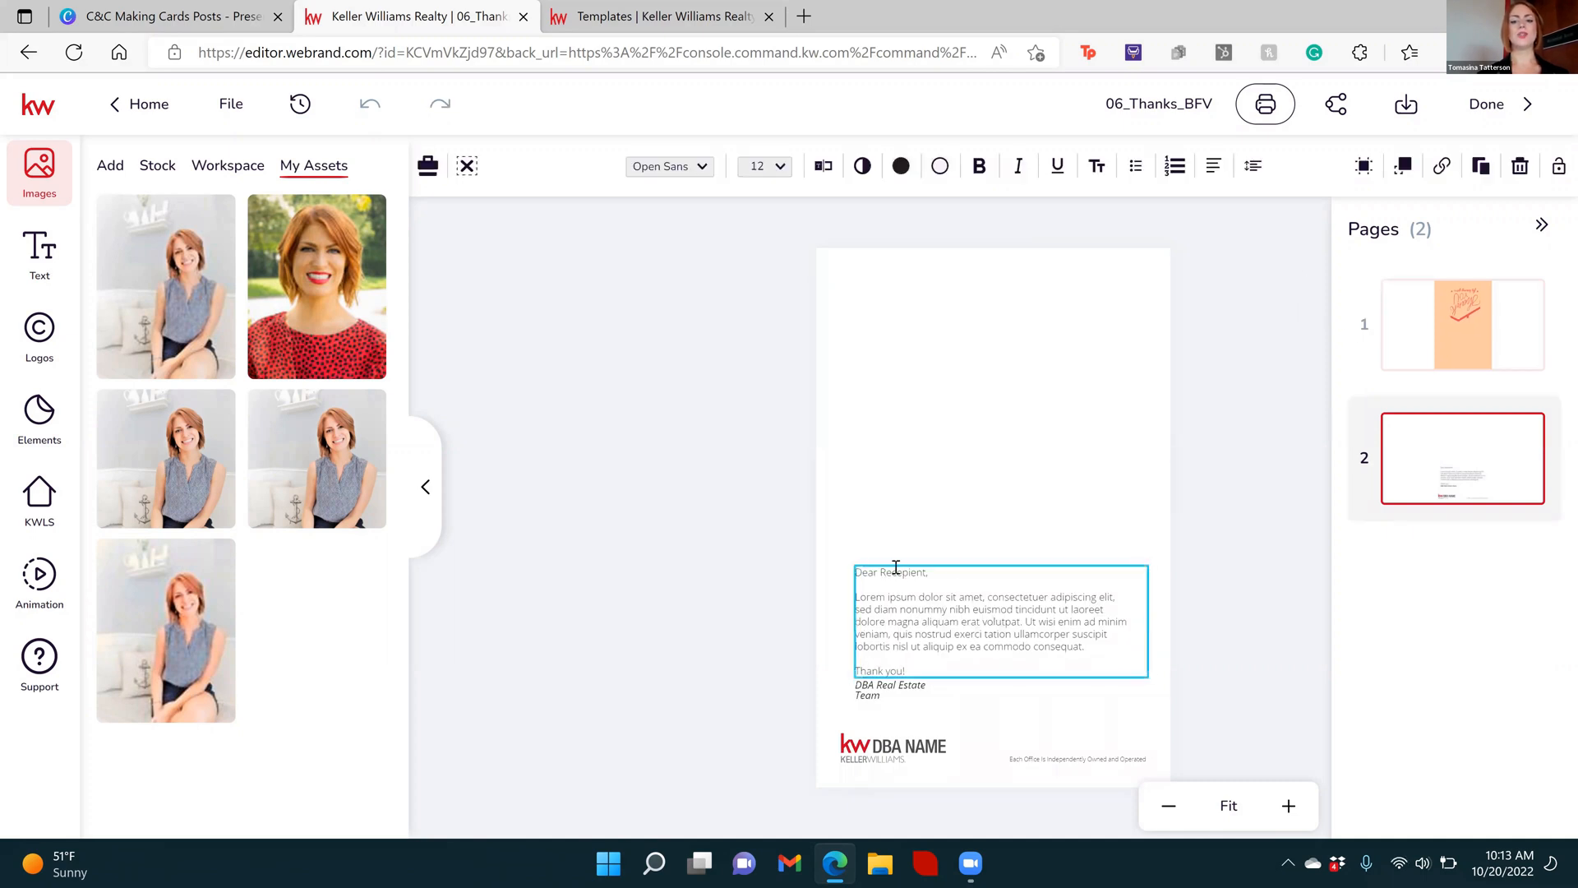
double_click(898, 571)
text(Alex,)
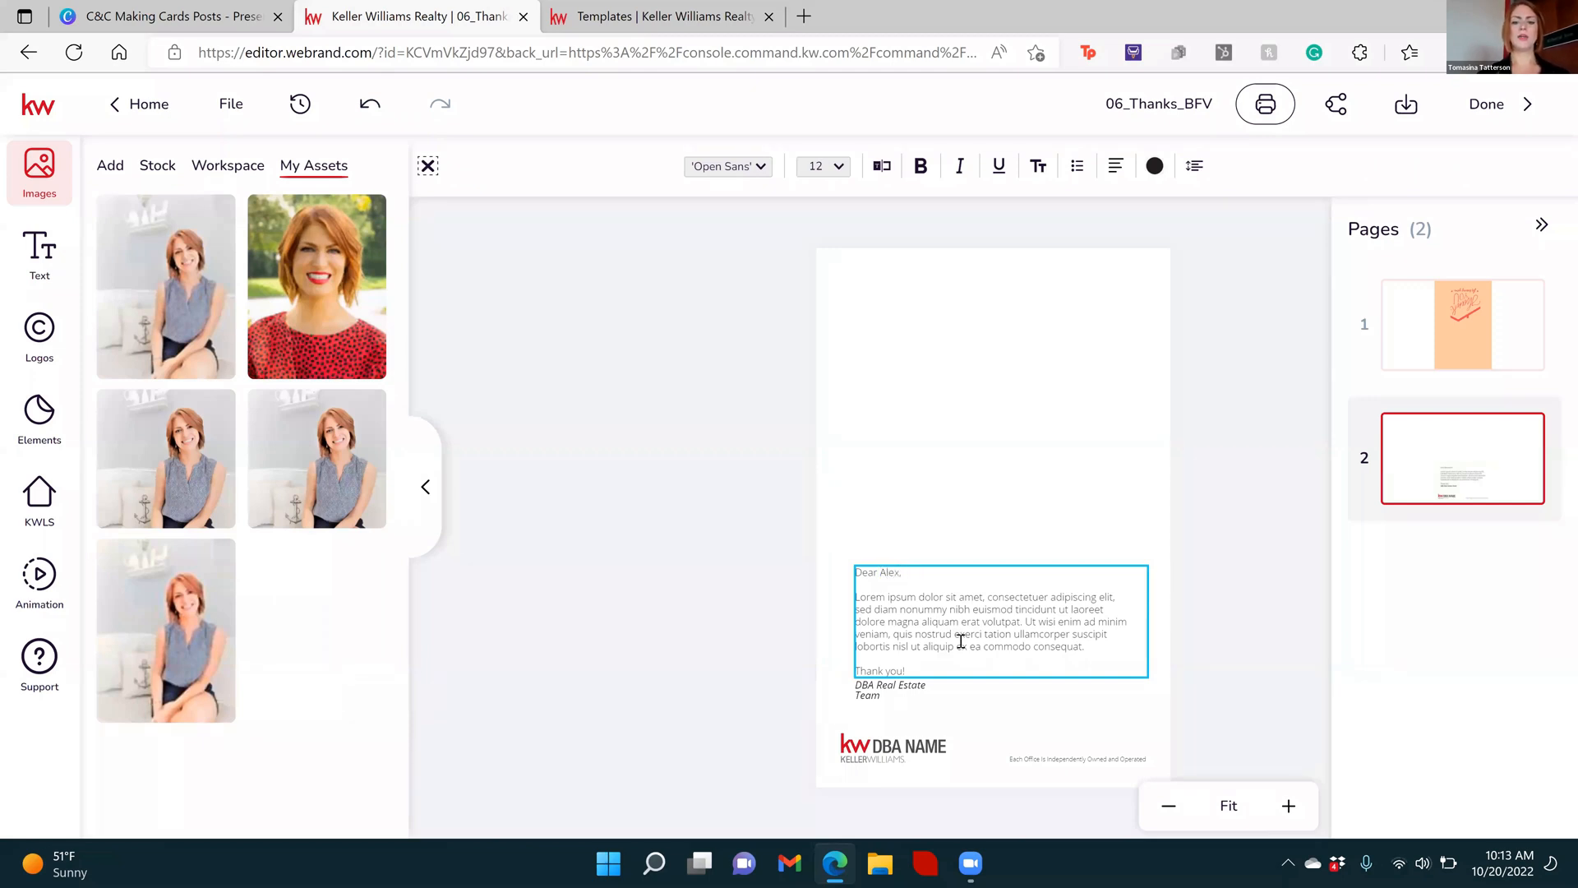
Replace the Lorem ipsum paragraph on page 2 with "Thank you so much for bringing the pop-bys and donuts for us"
triple_click(961, 641)
click(961, 641)
click(1094, 646)
drag(1094, 646, 854, 593)
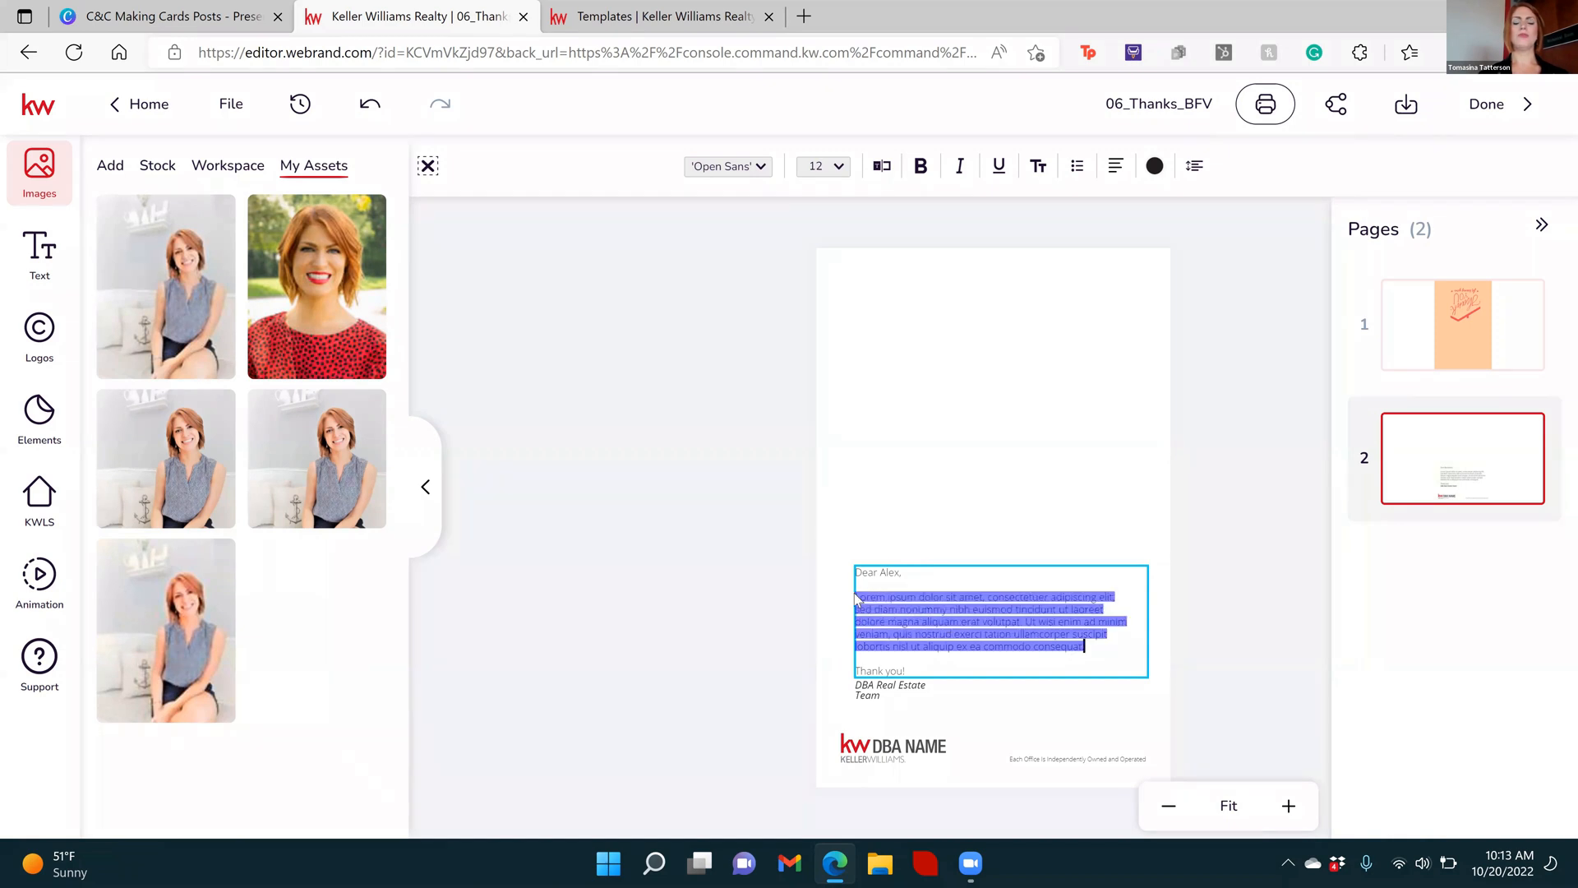
text(Thank you)
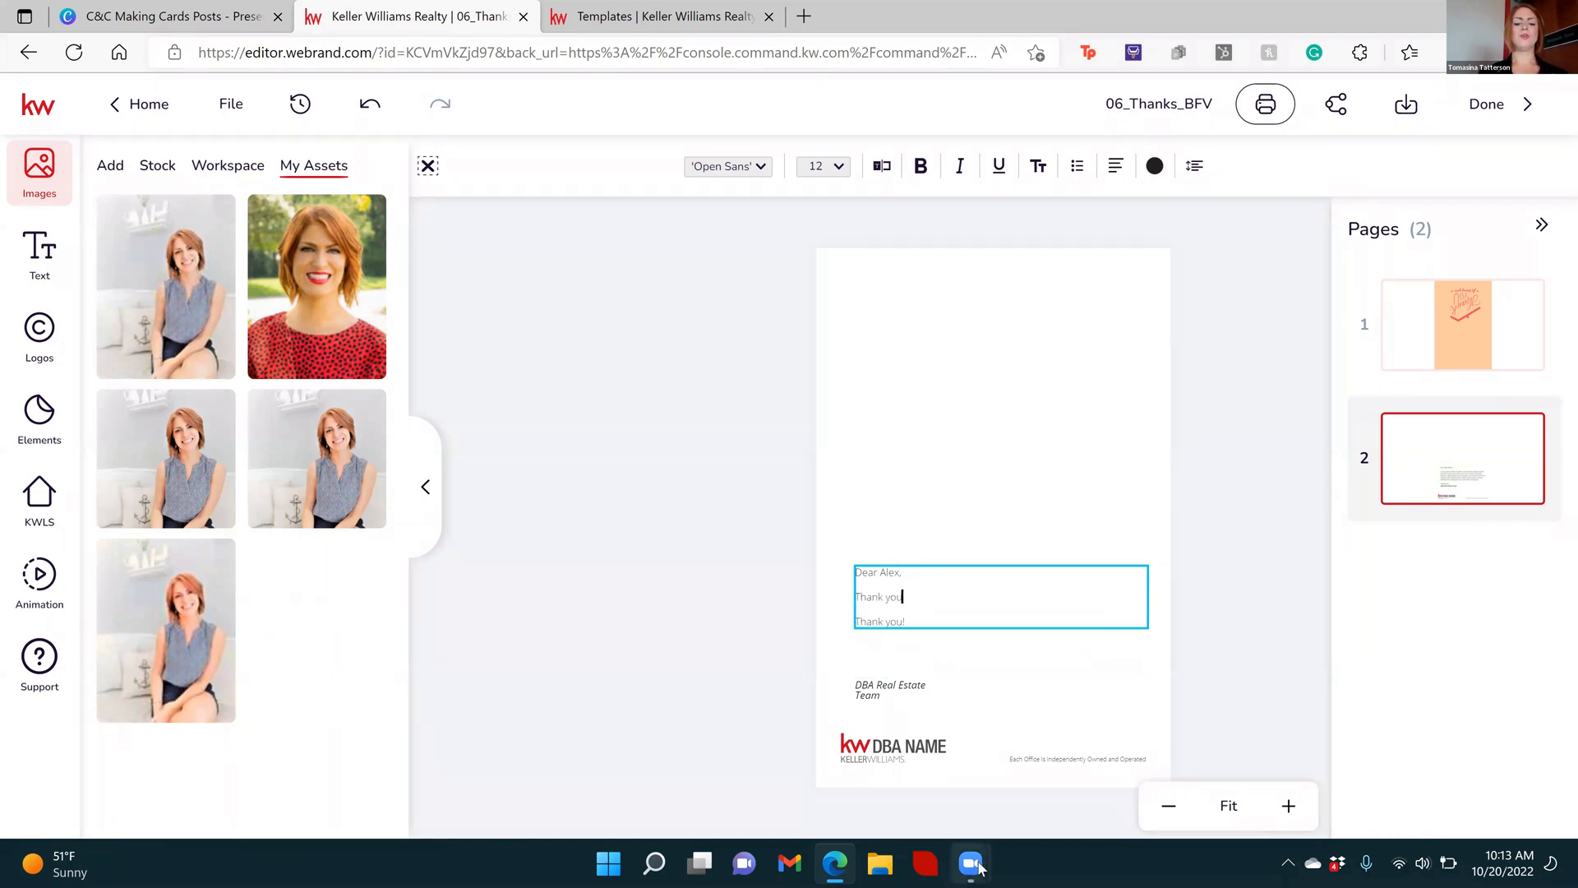
text( so much for bringing the pop-by)
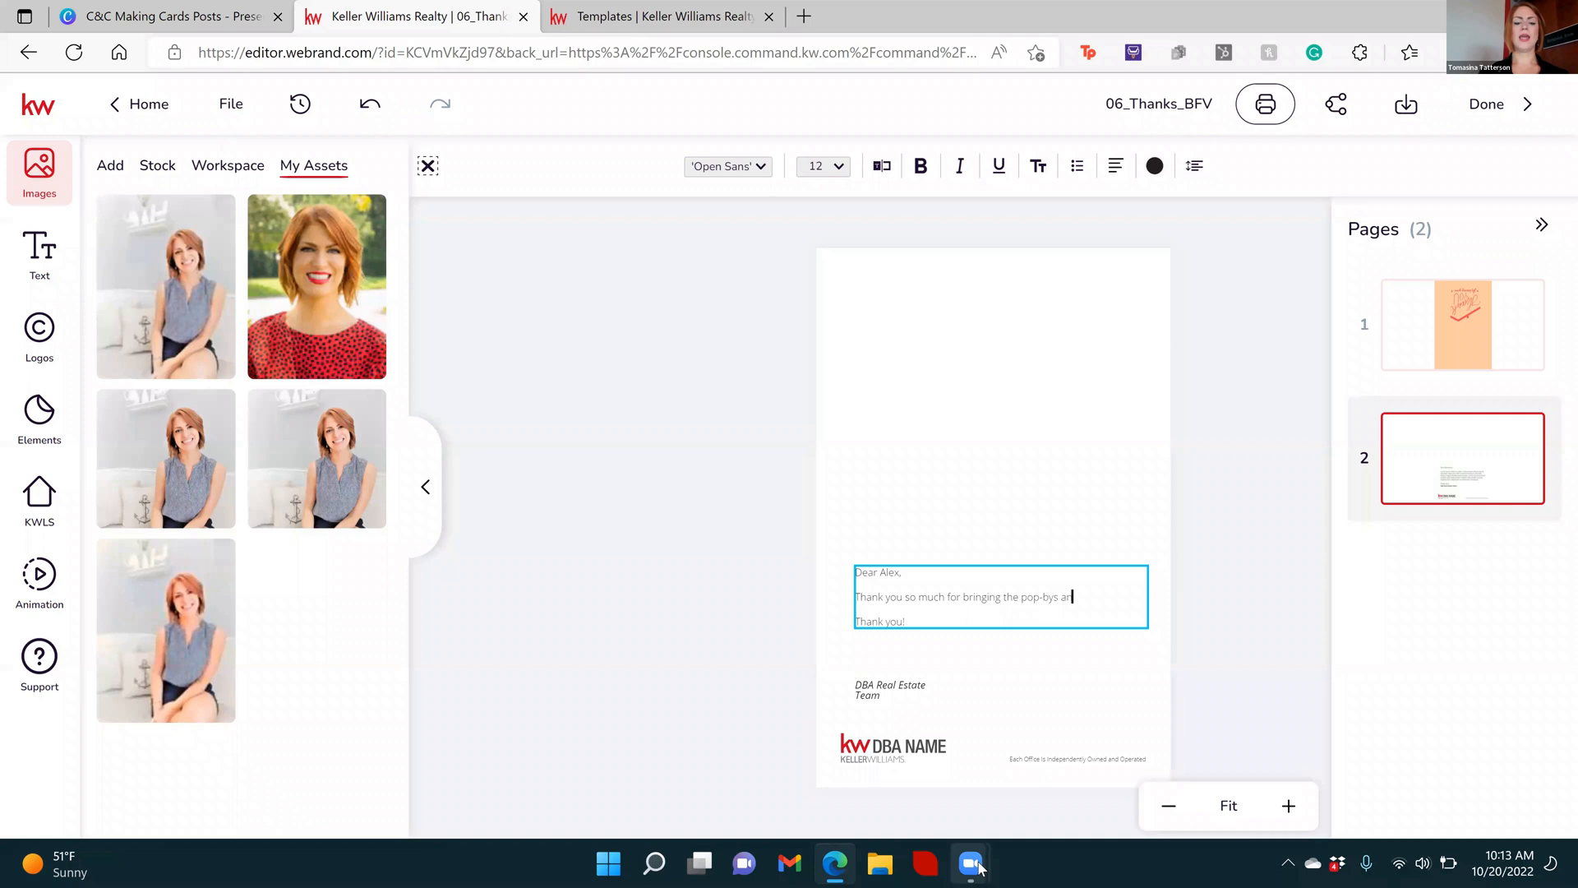
text(s and donugh)
text( for us)
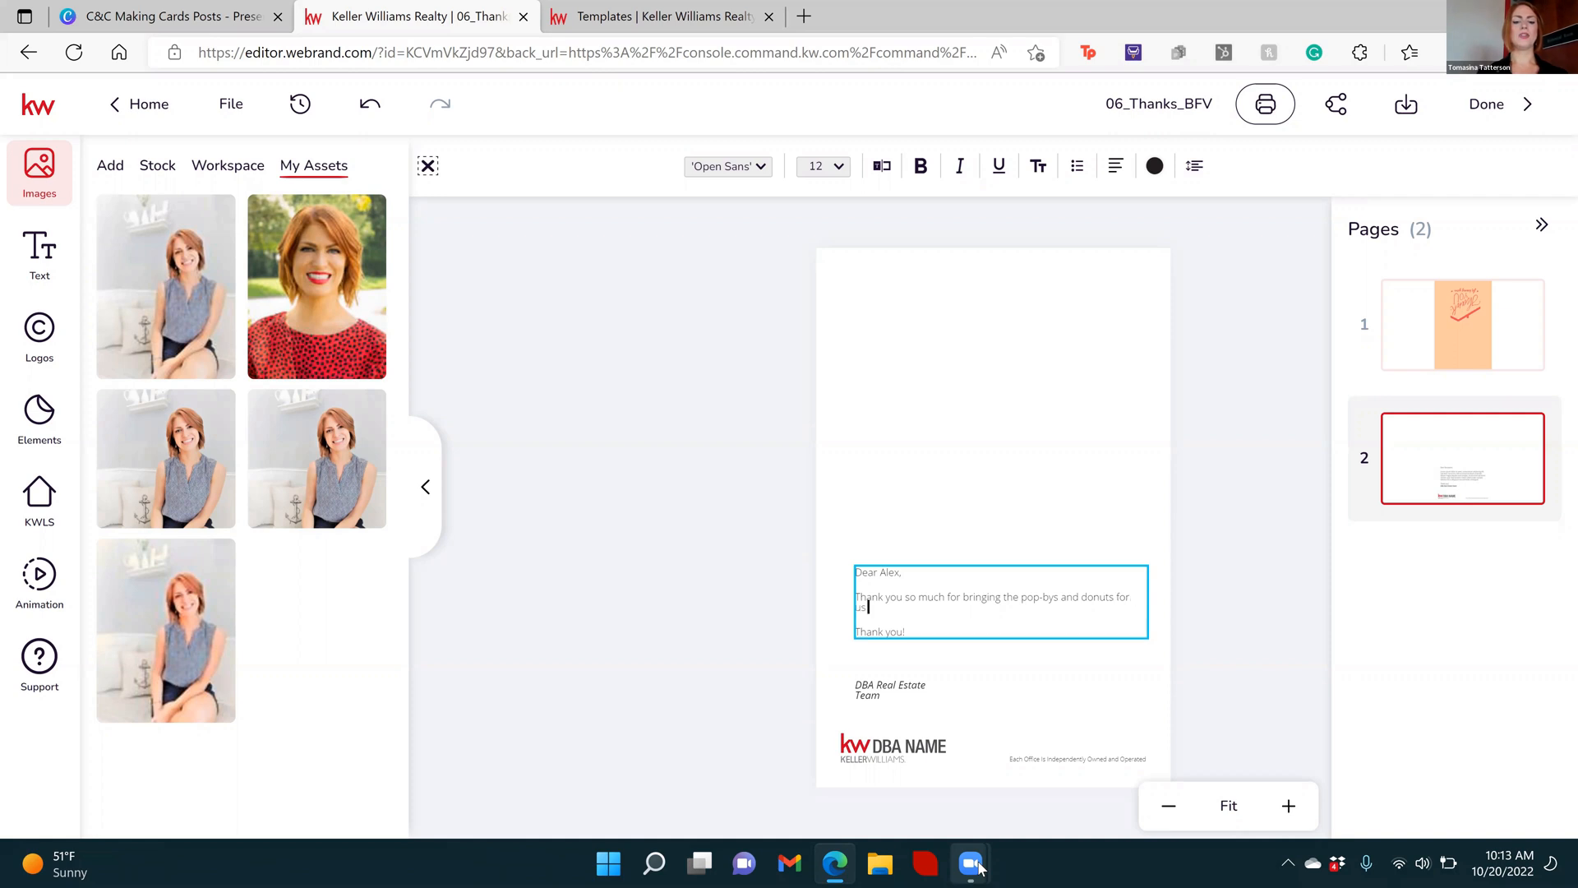
text( today! Prosper insurance is the be)
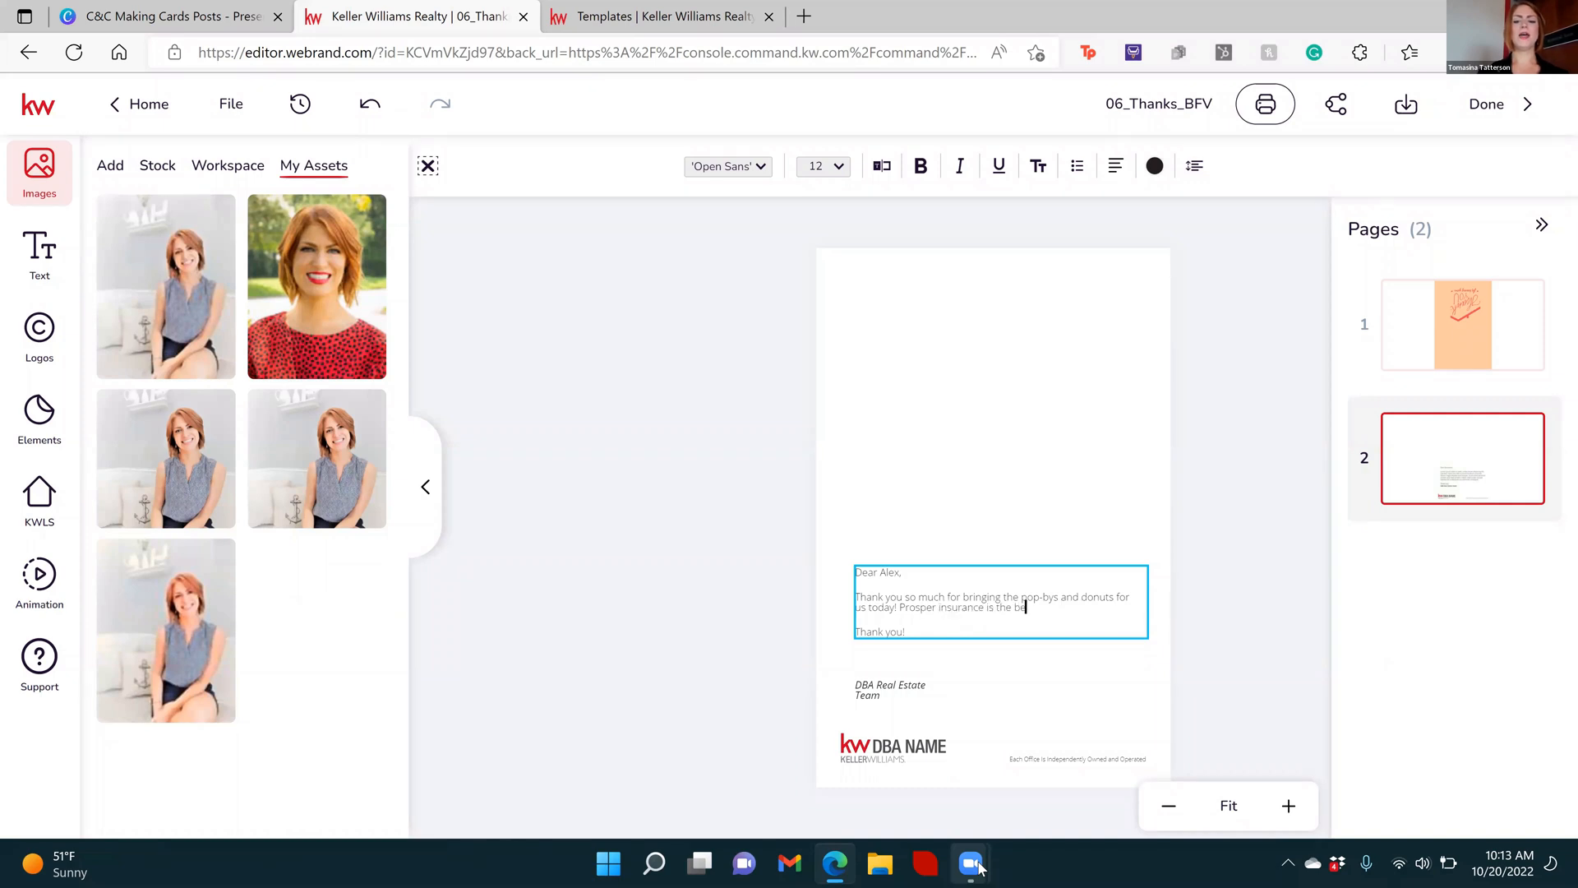
Complete the message paragraph with "today! Prosper insurance is the best!!!!!"
text(st!!!!)
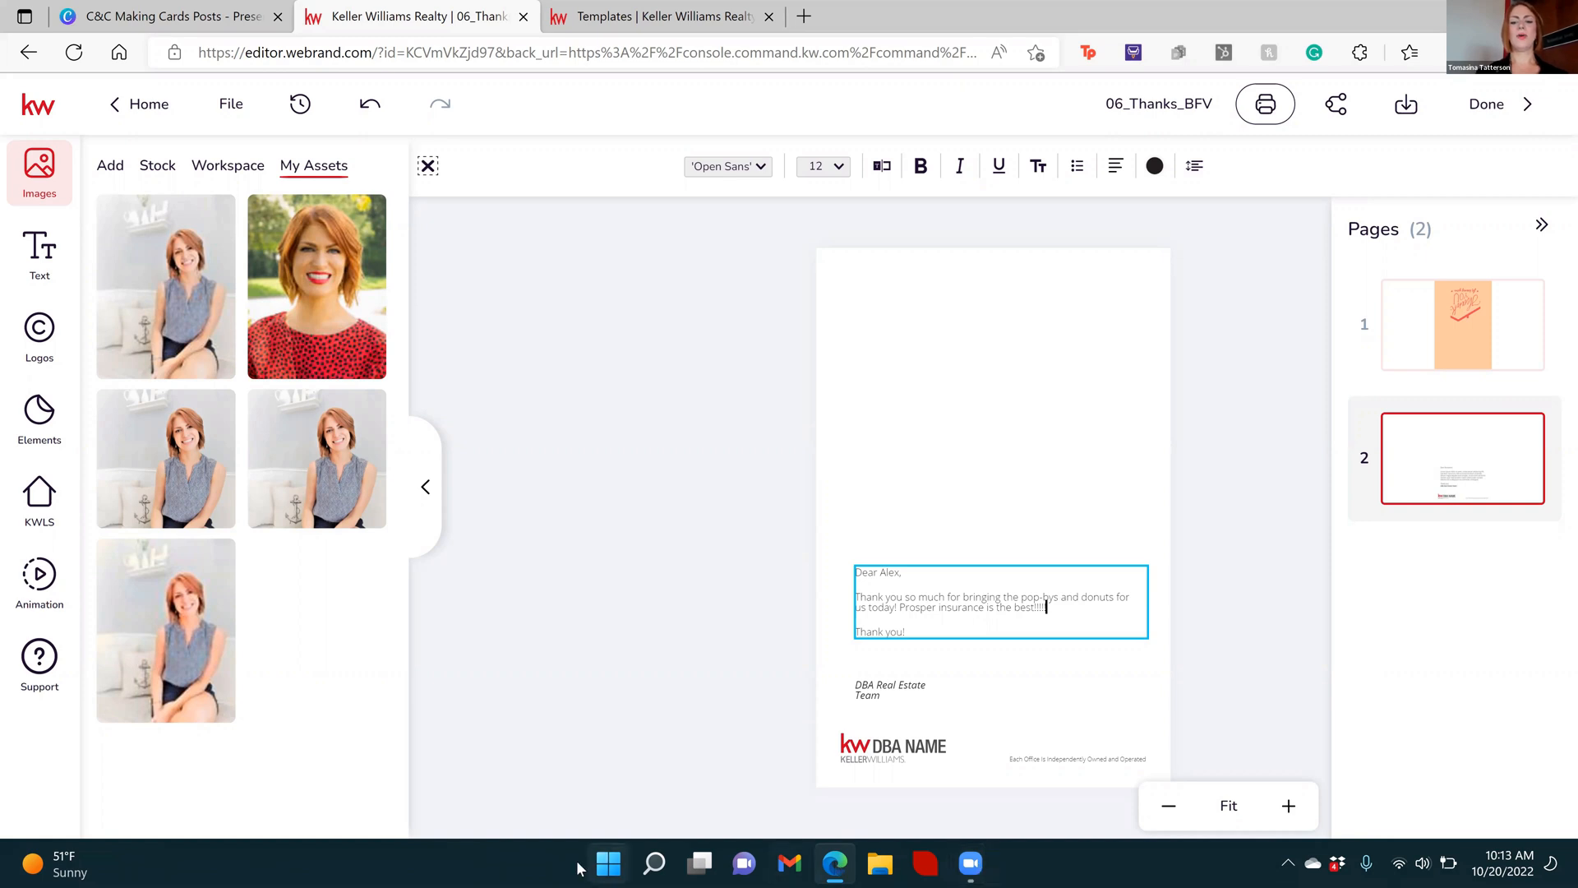
Nudge the "DBA Real Estate Team" signature slightly down and return to the card's first page
click(899, 691)
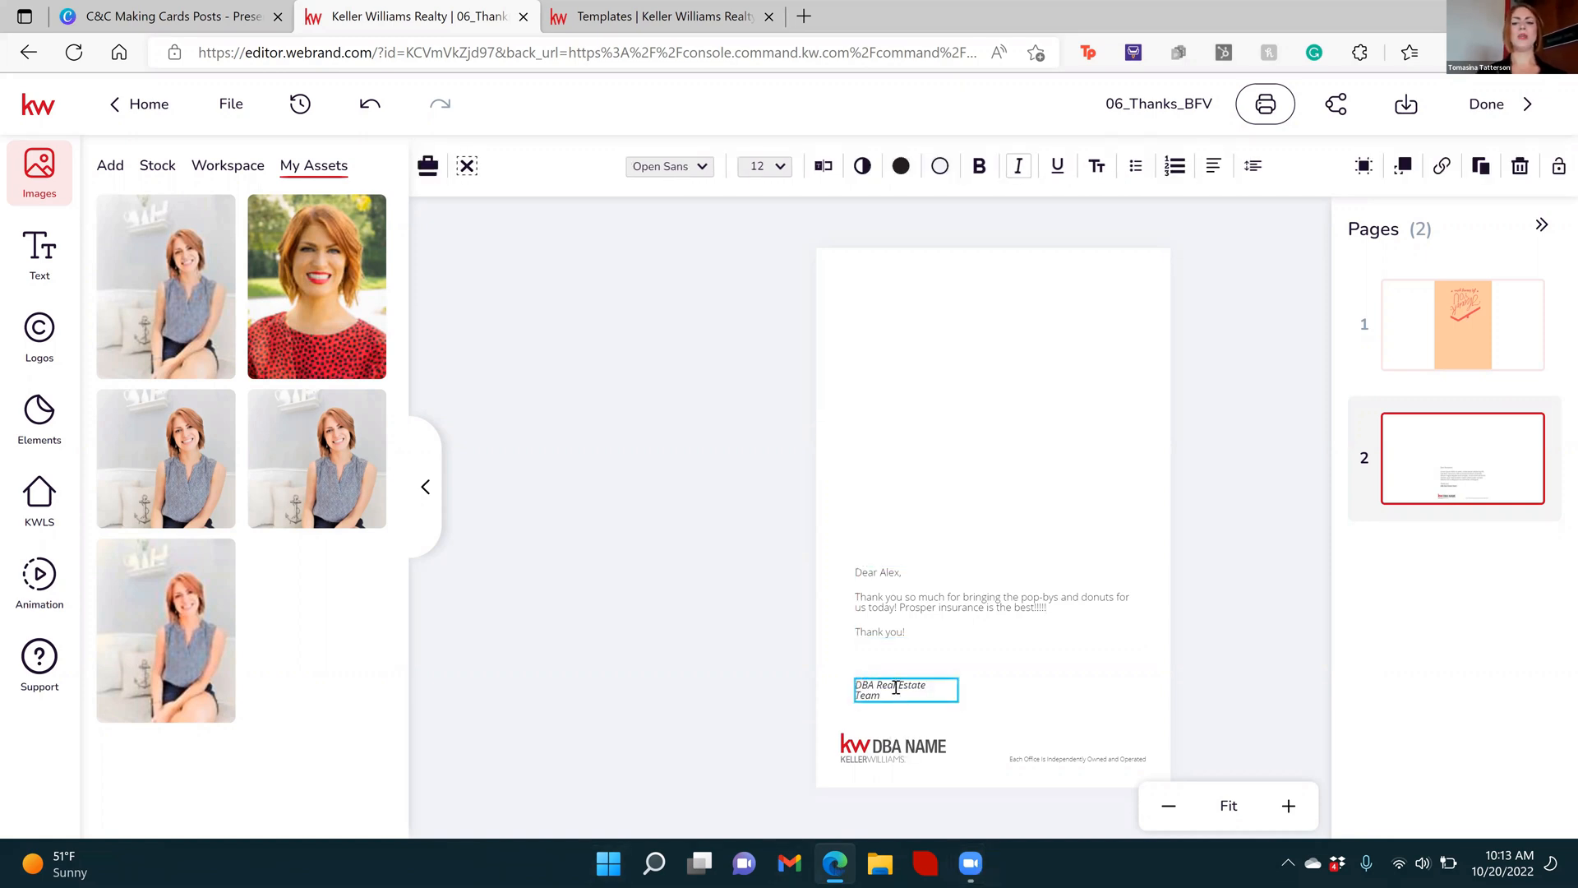
click(896, 687)
key(Escape)
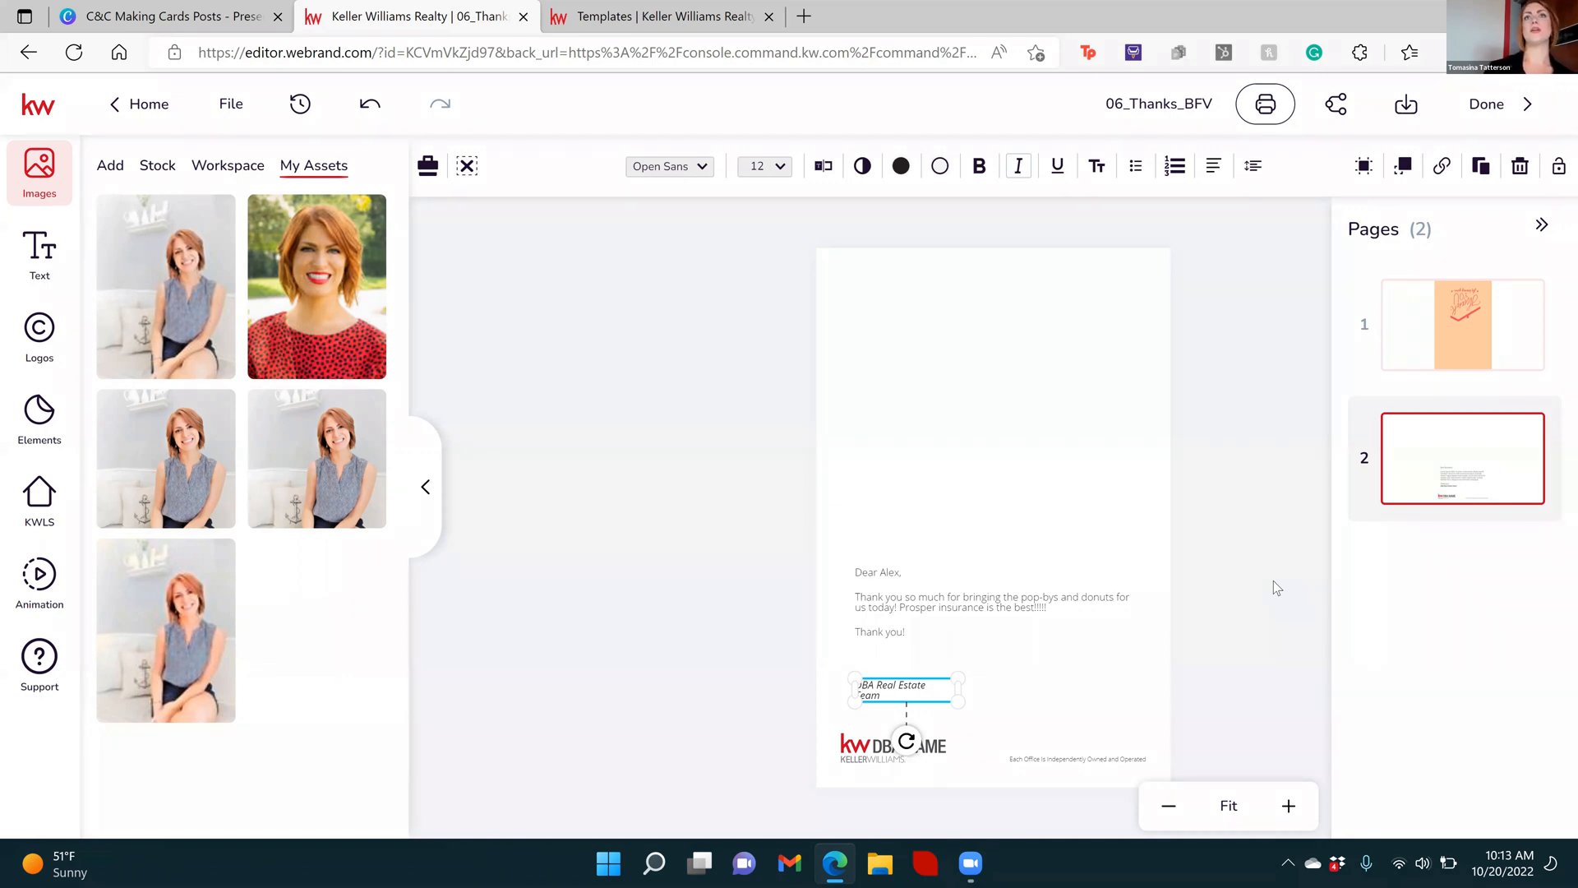
key(Down)
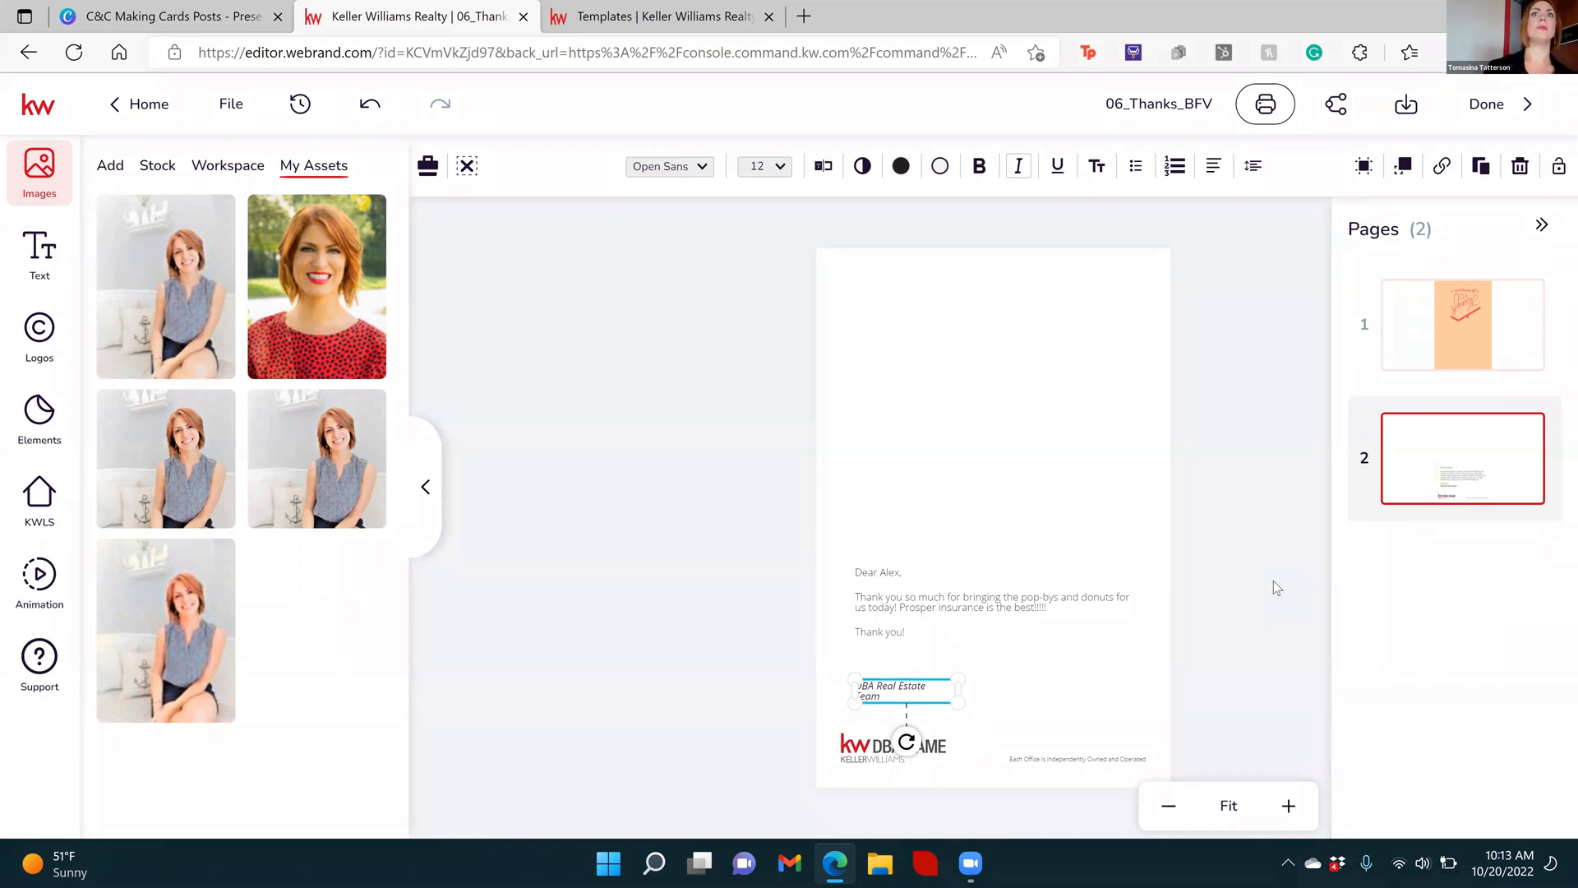
click(658, 564)
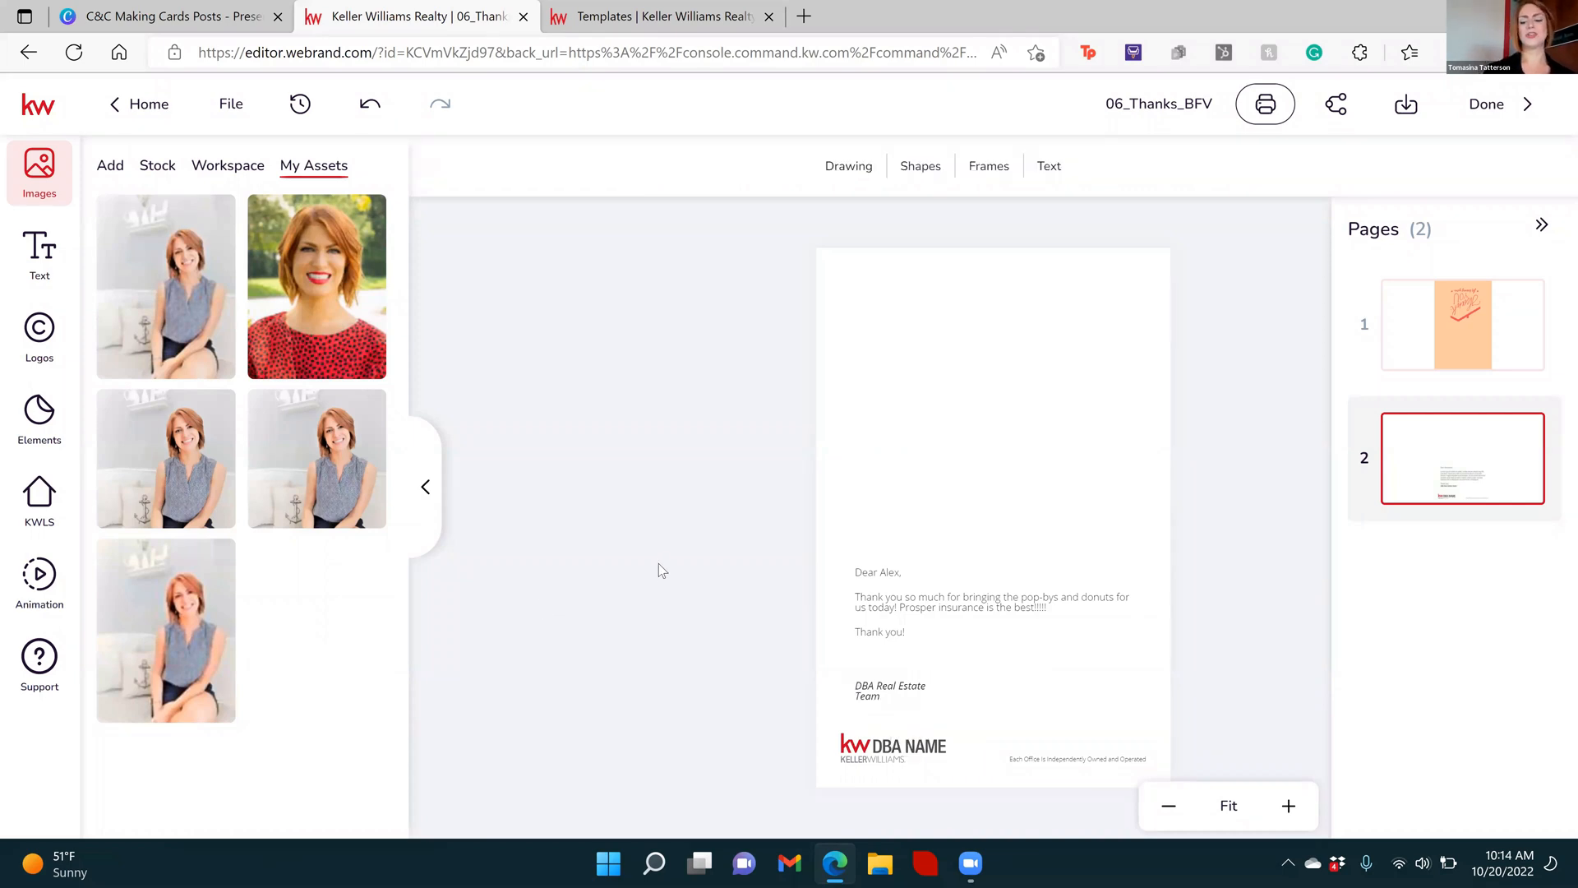
scroll(658, 564, up, 1)
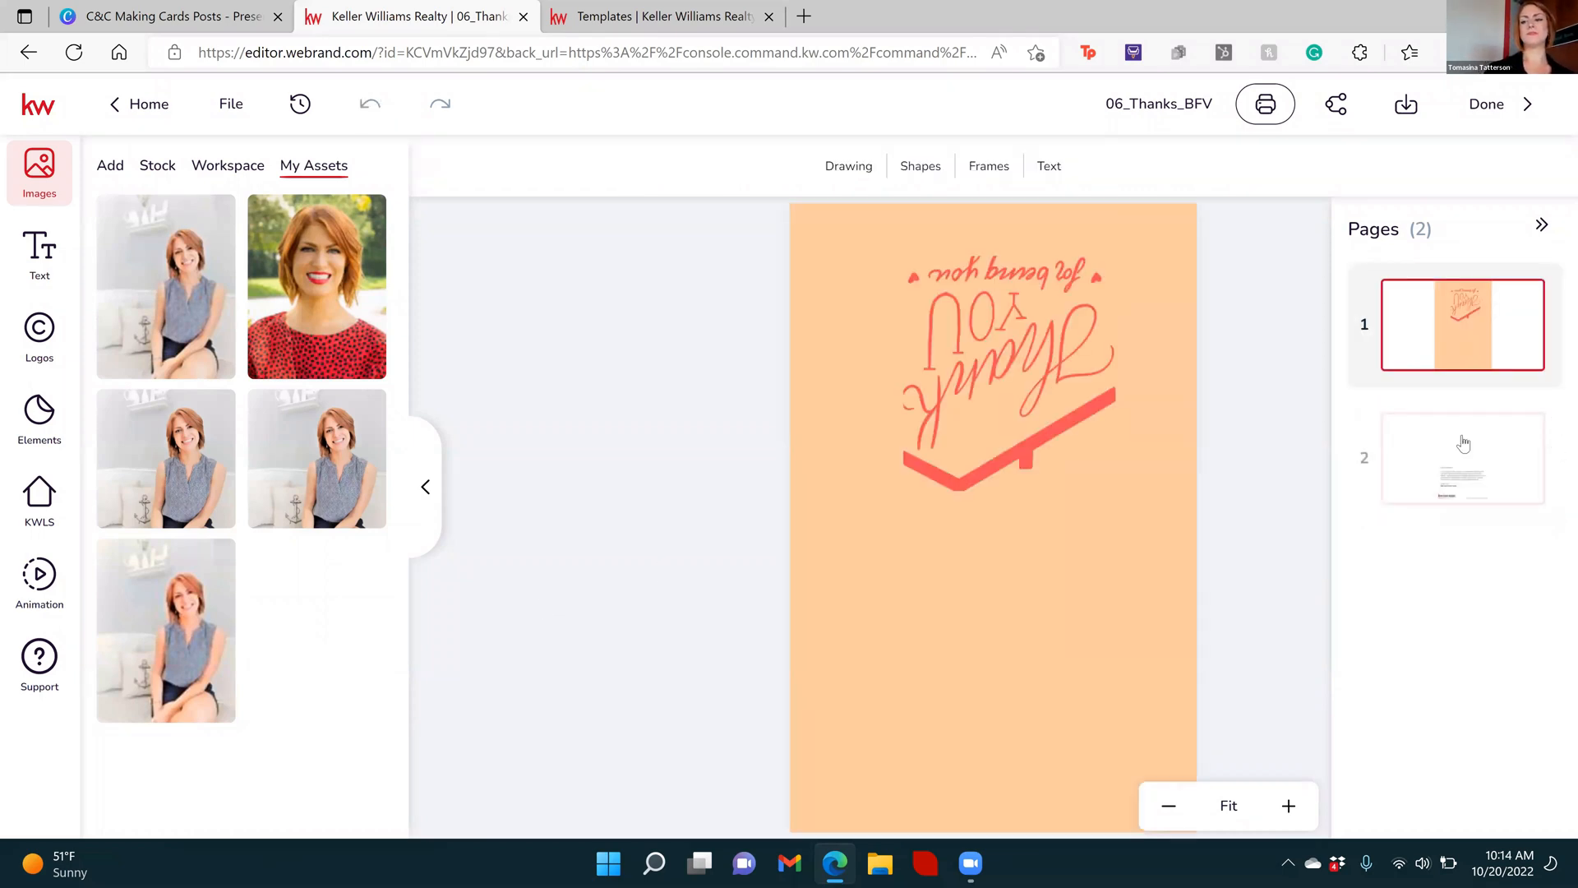
Open page 2, select the "DBA NAME" logo and look at the replacement logos stored in My Assets
click(1460, 460)
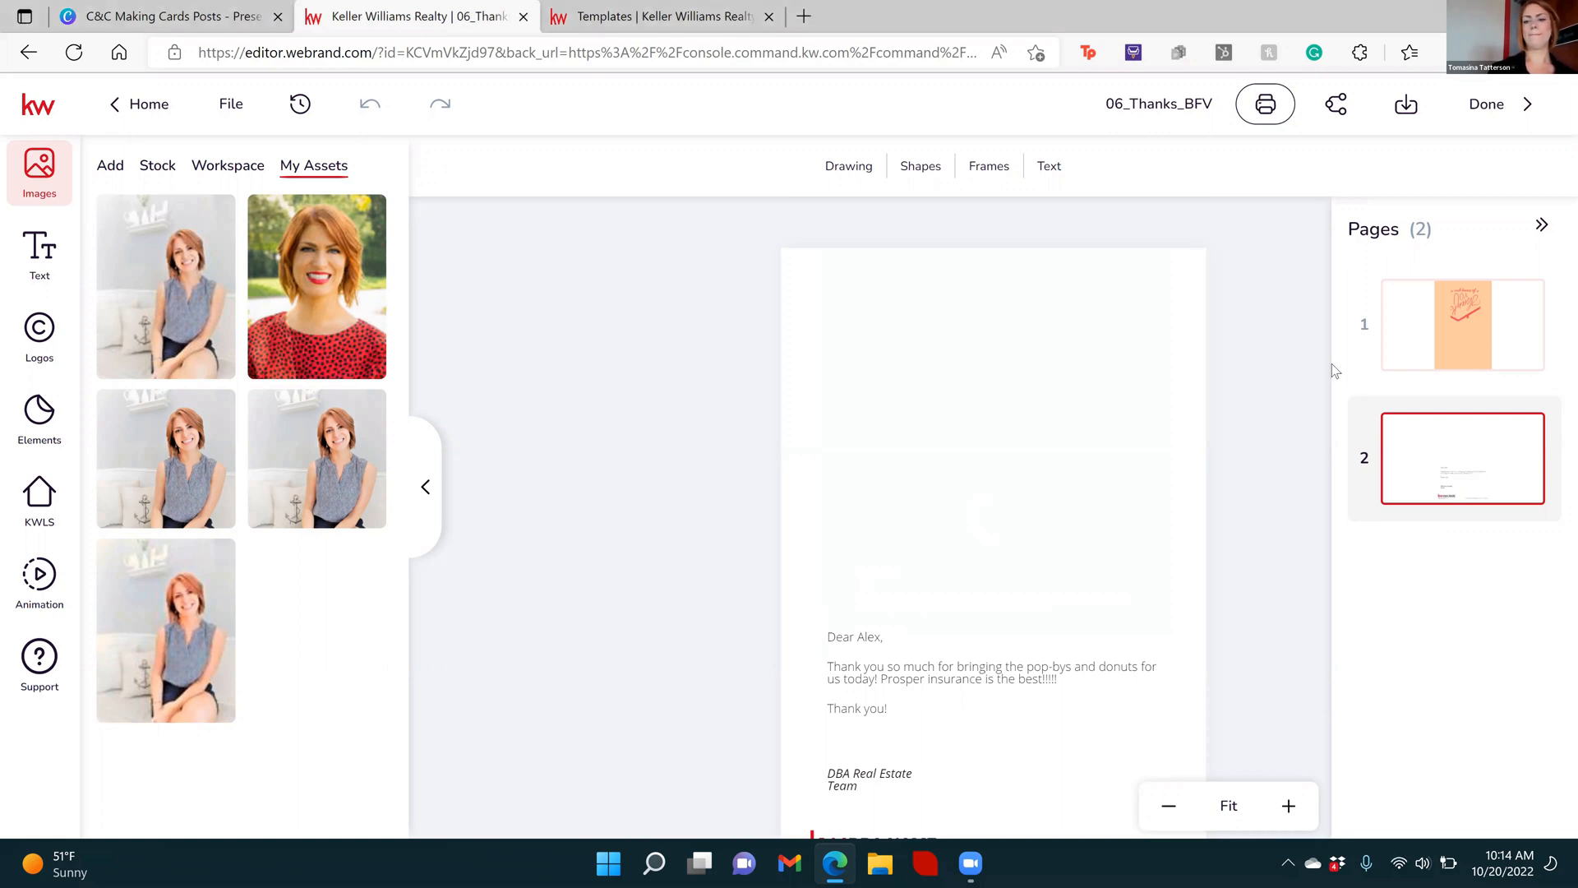
click(1168, 805)
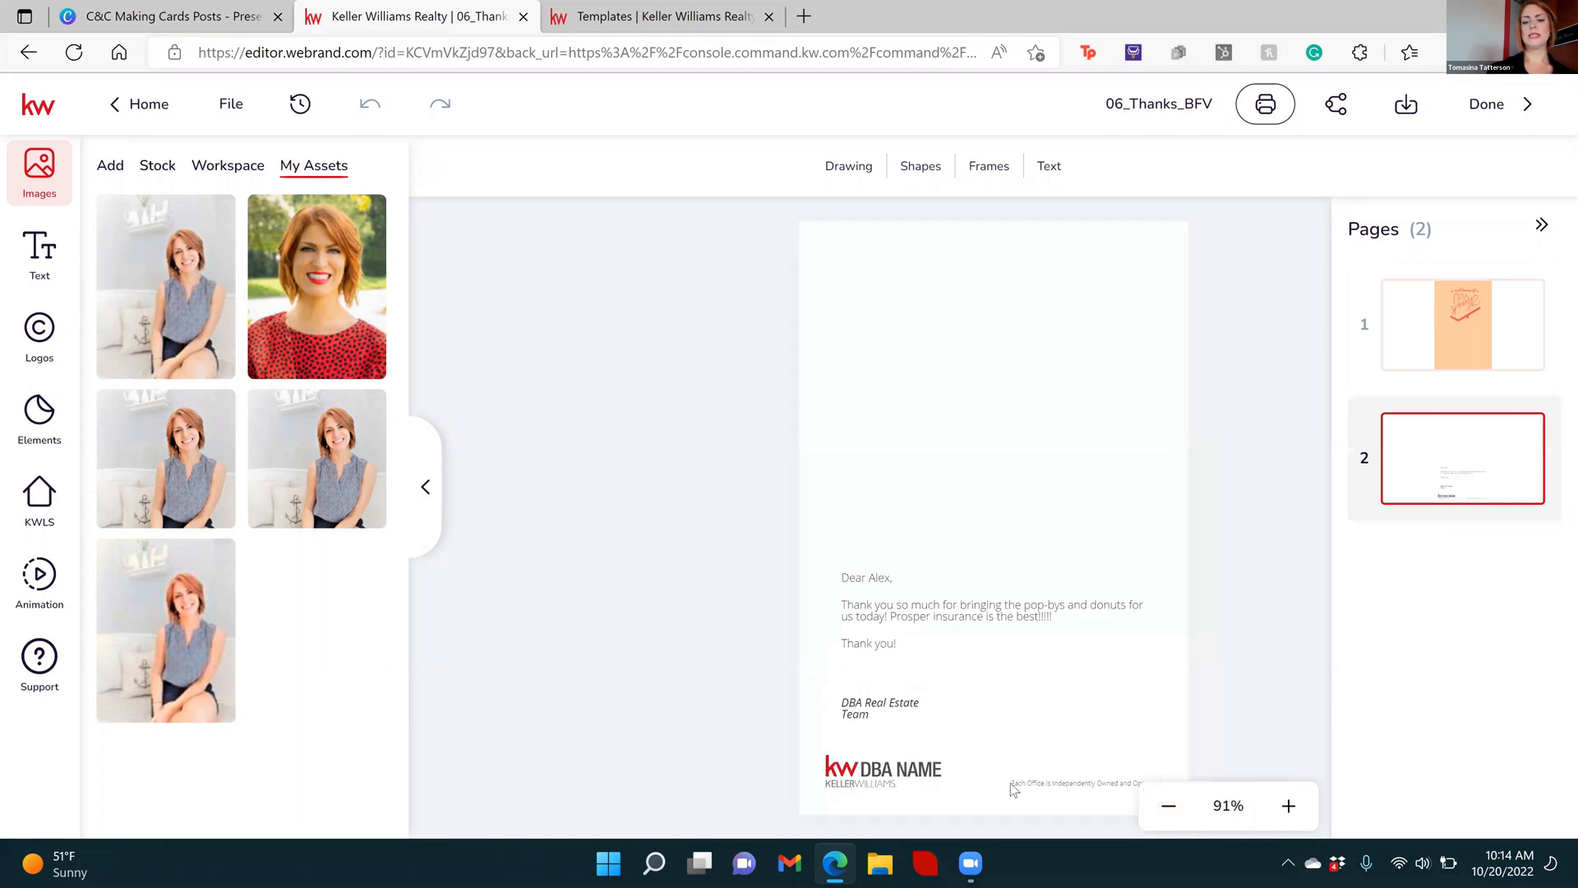
click(858, 784)
click(872, 778)
click(871, 778)
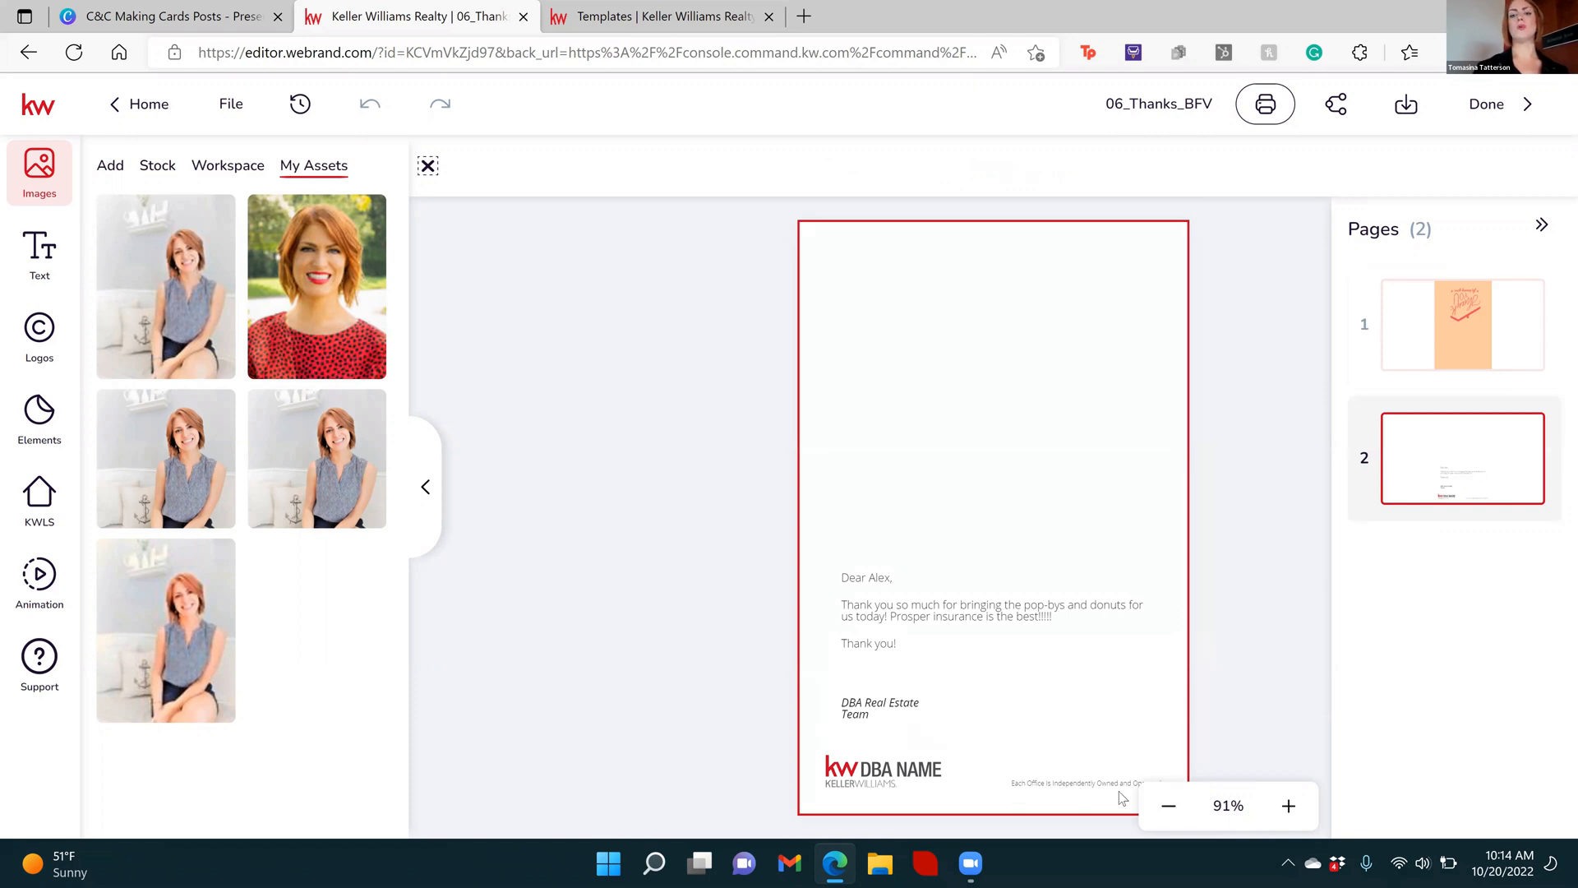
click(847, 770)
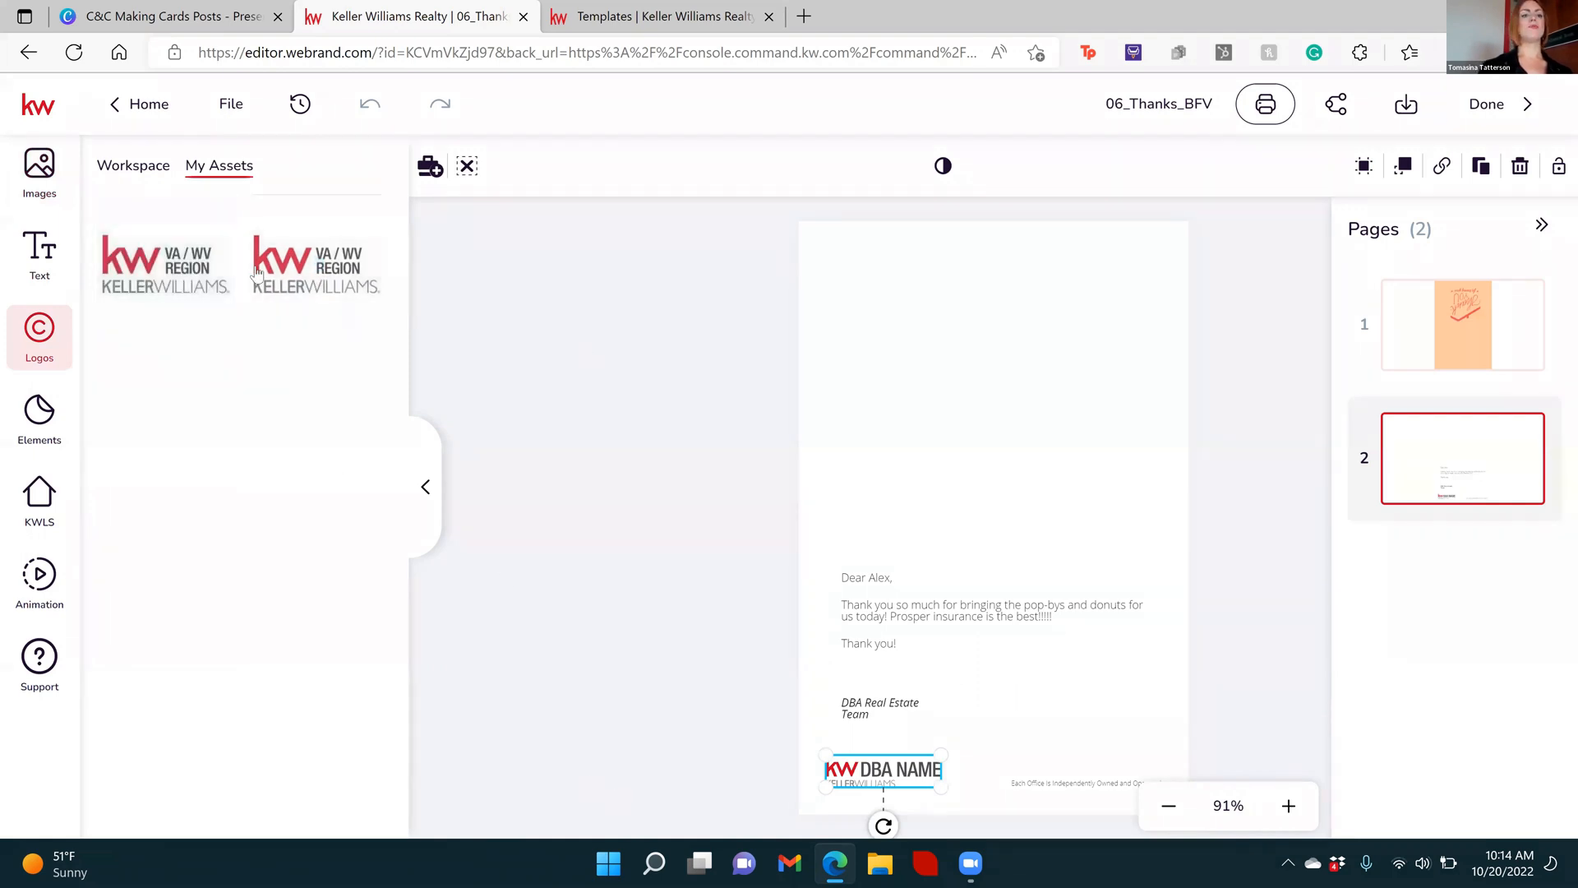
mouse_move(137, 319)
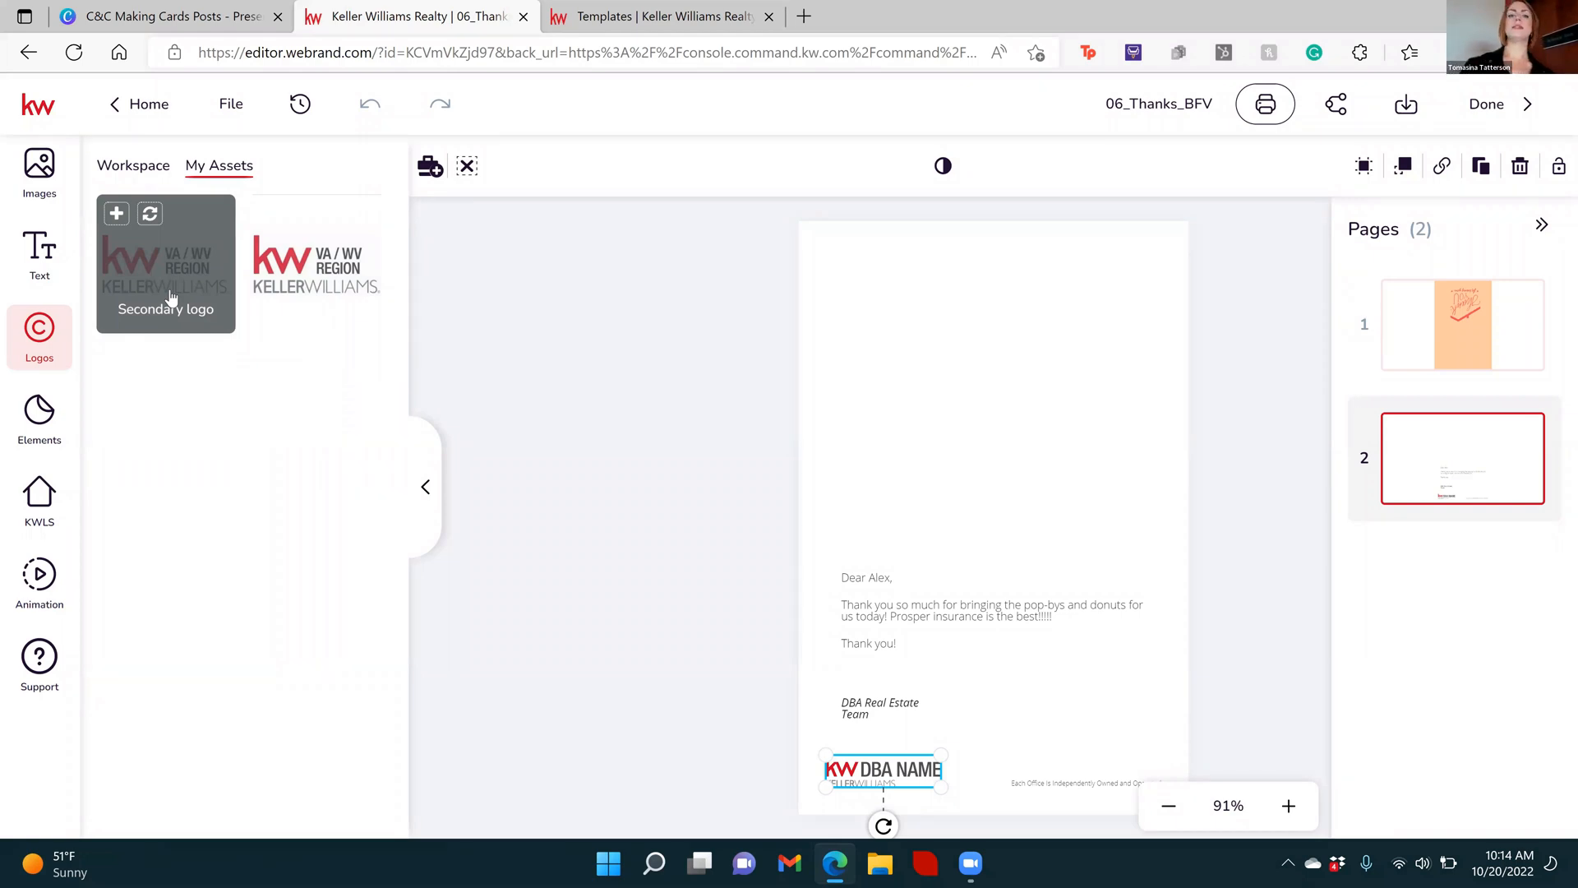
click(623, 361)
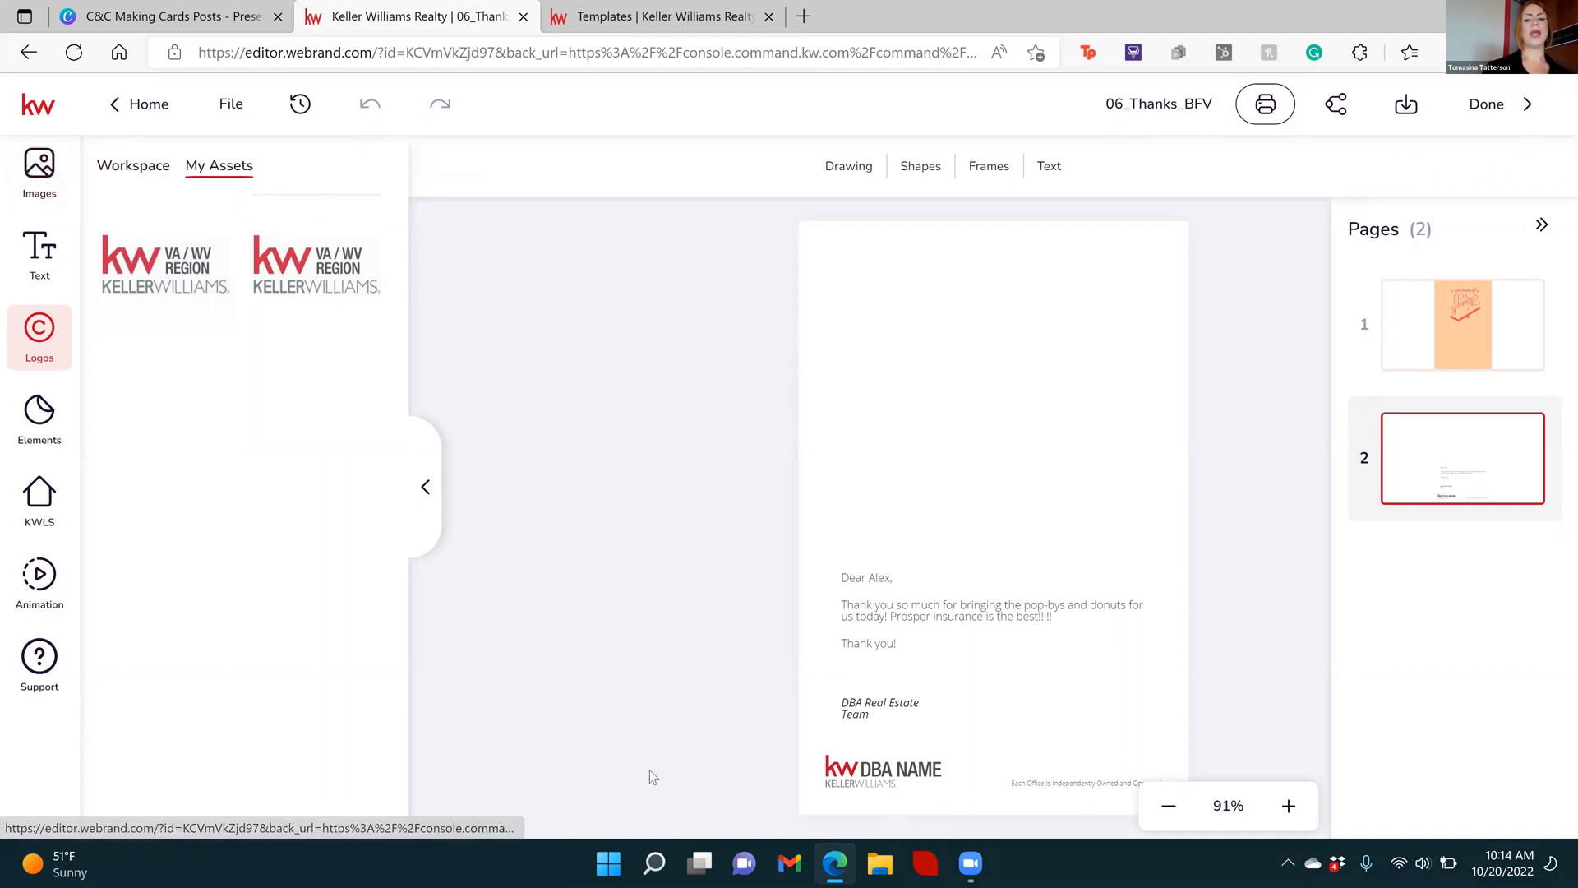
Browse the image sources for the card: uploads and imports, workspace folders, stock images and own assets
click(38, 162)
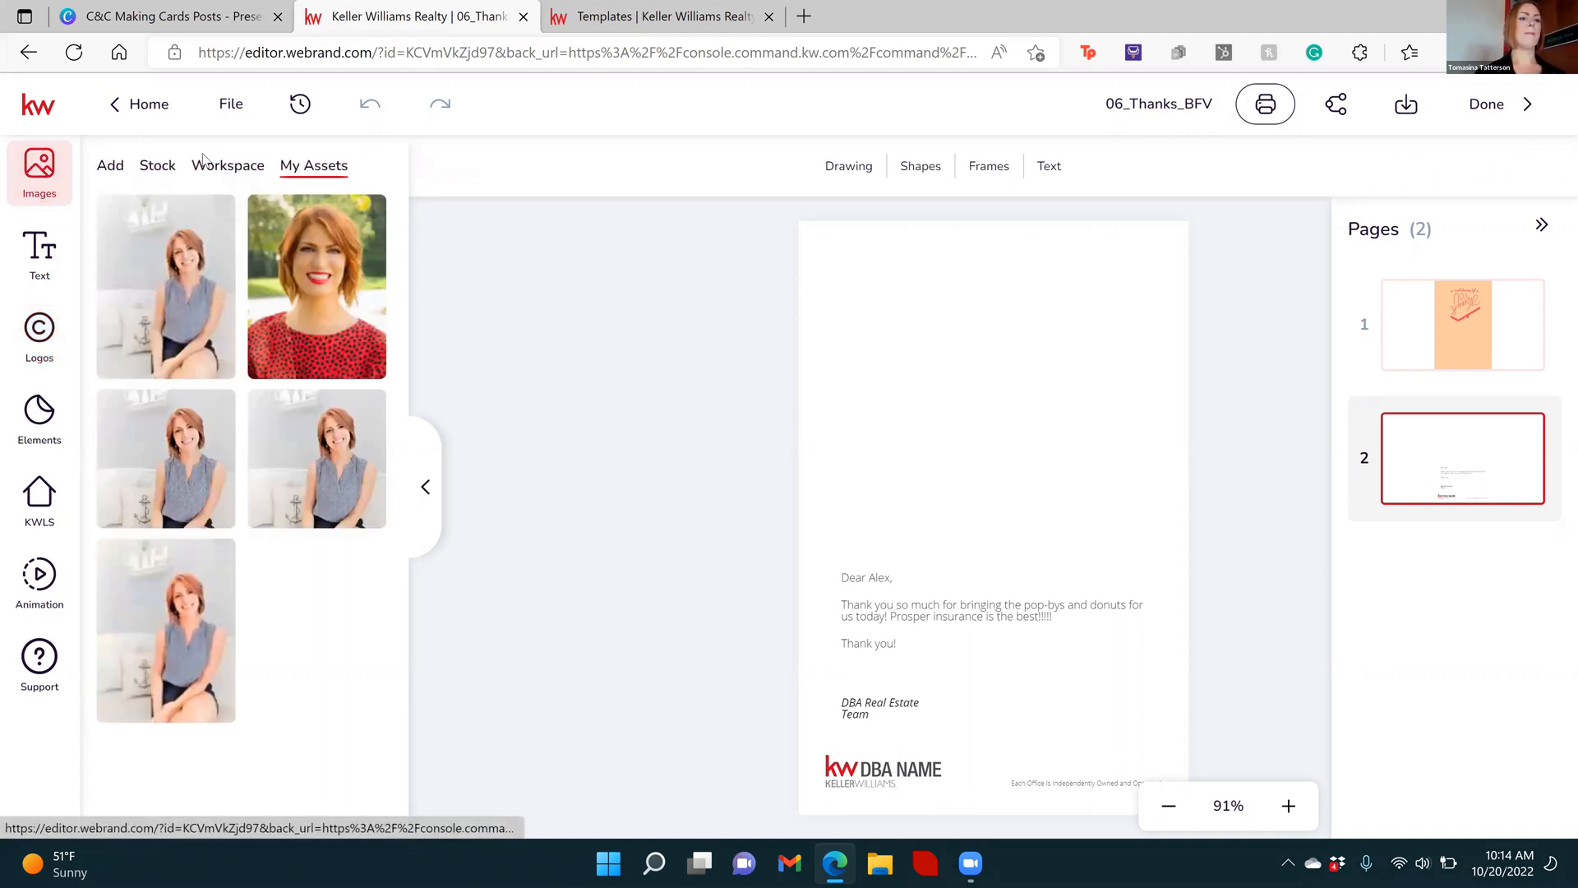
click(111, 165)
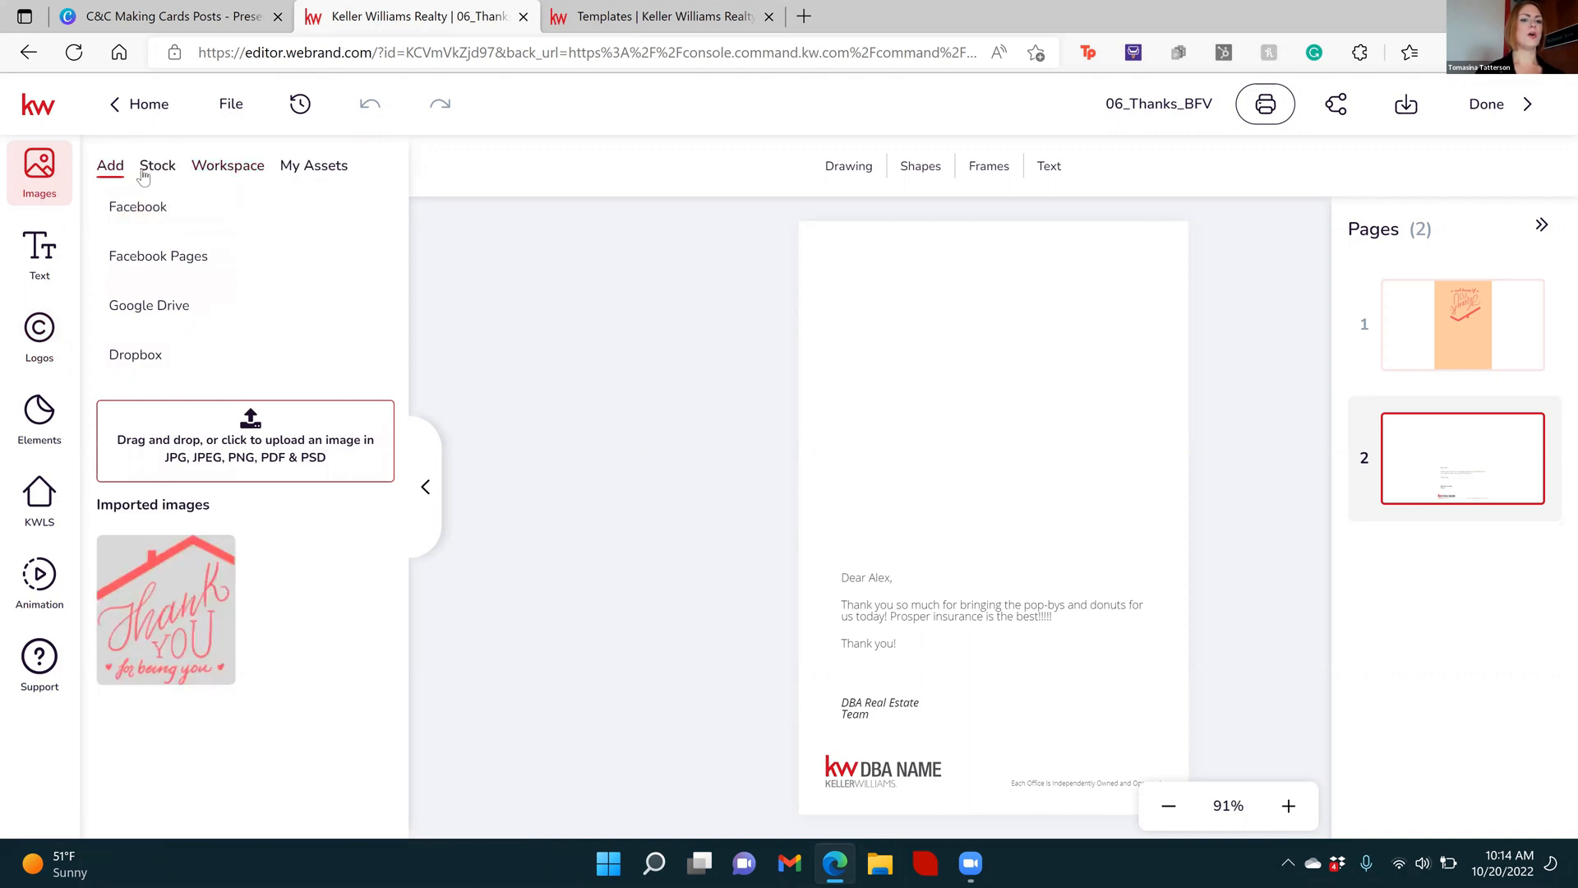
click(230, 166)
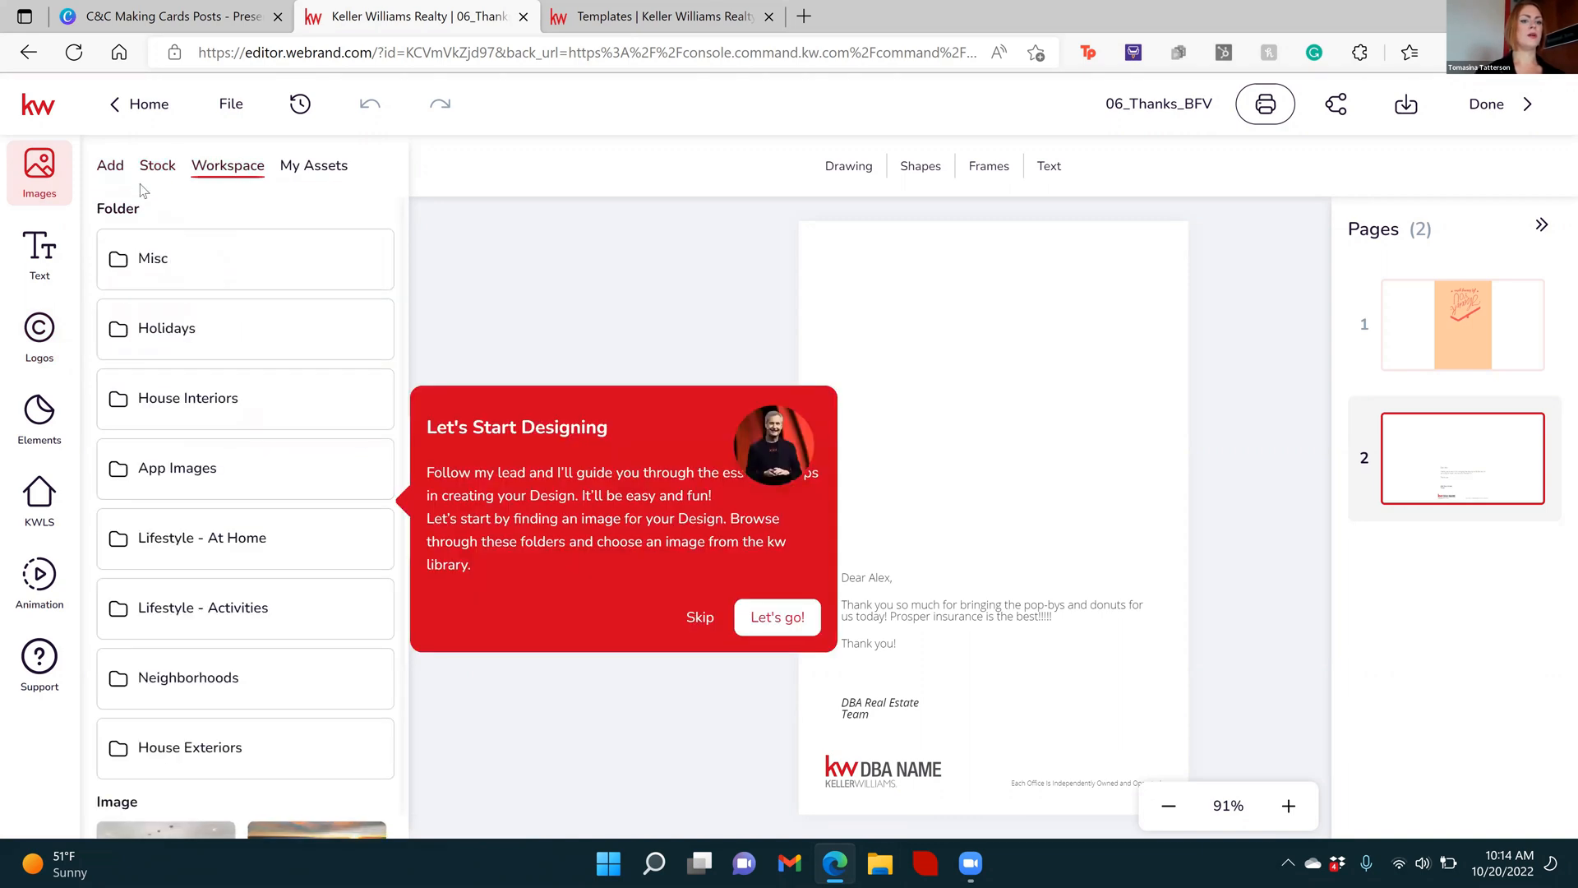
click(157, 171)
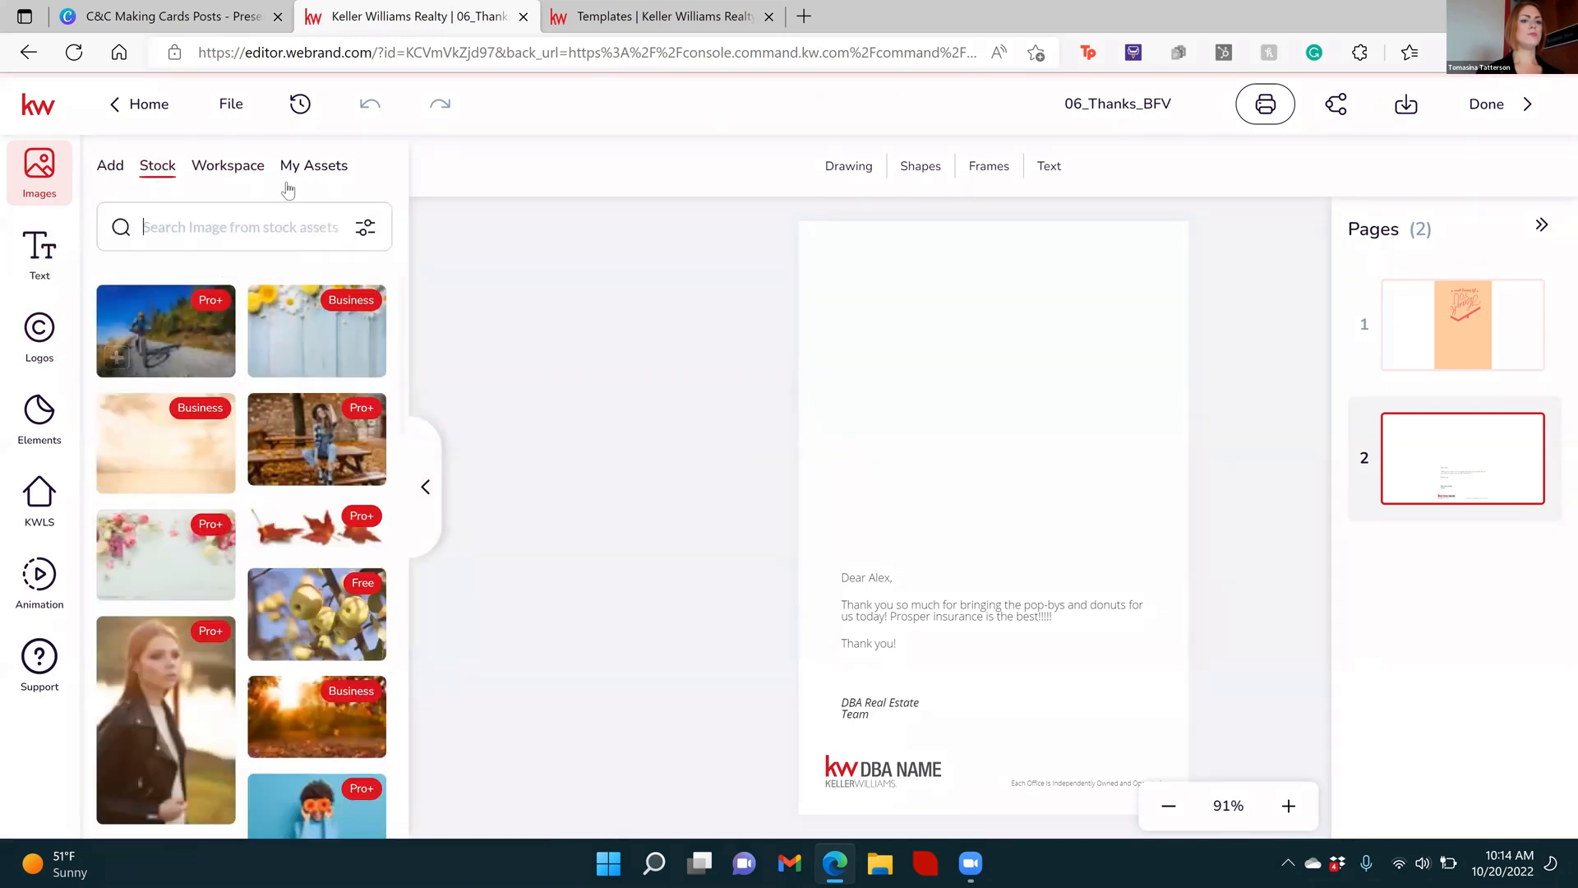
click(314, 165)
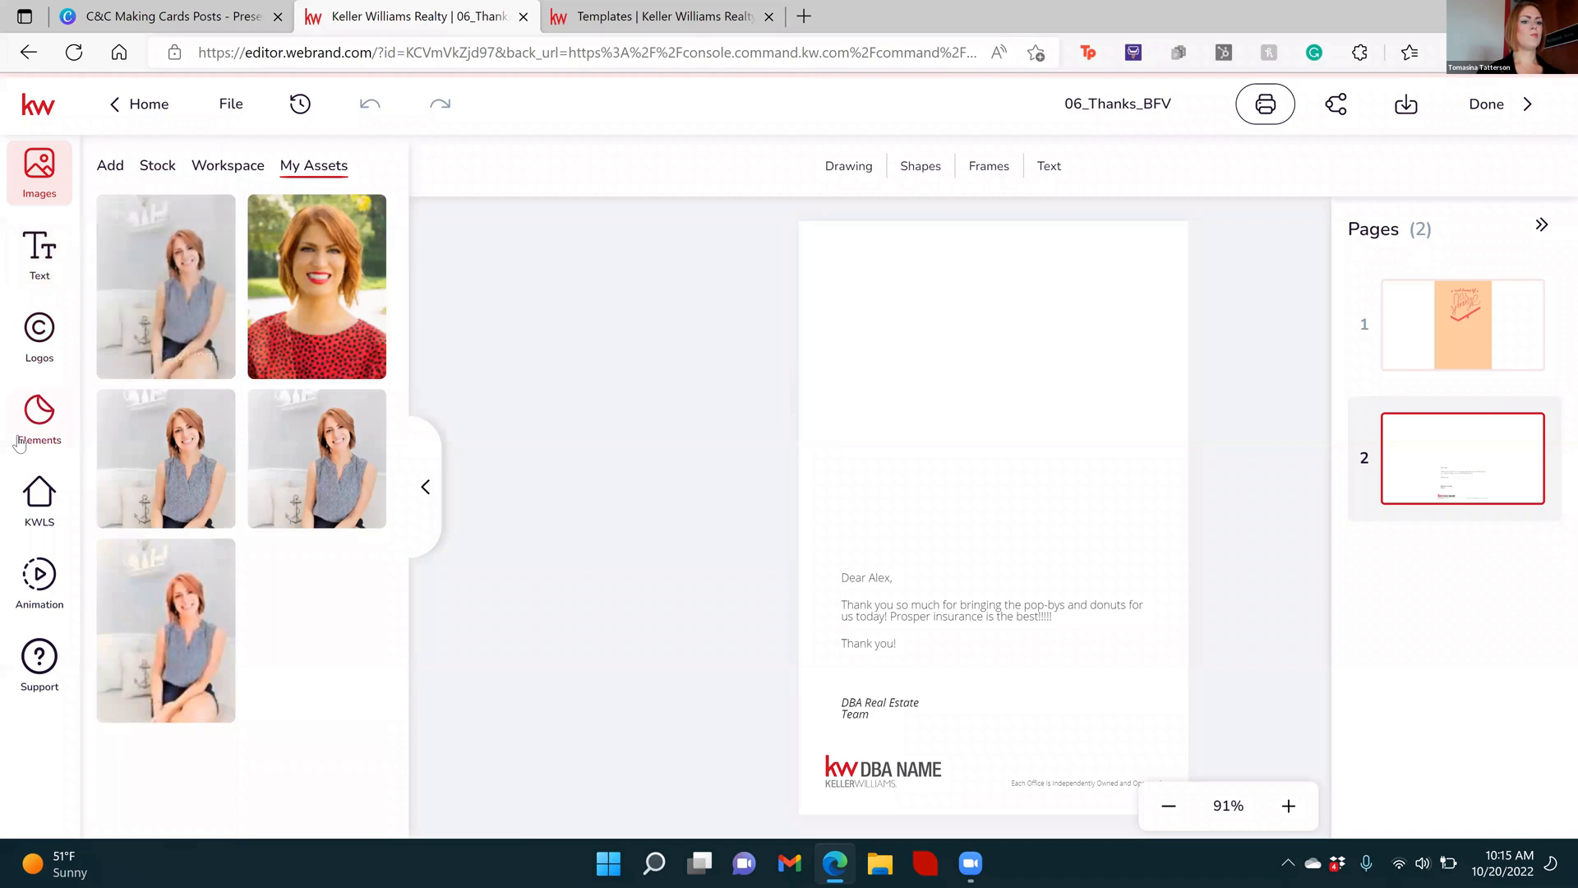
Replace the "DBA NAME" logo on page 2 with the red-and-gray Keller Williams logo from the workspace's KW logo folder
click(49, 352)
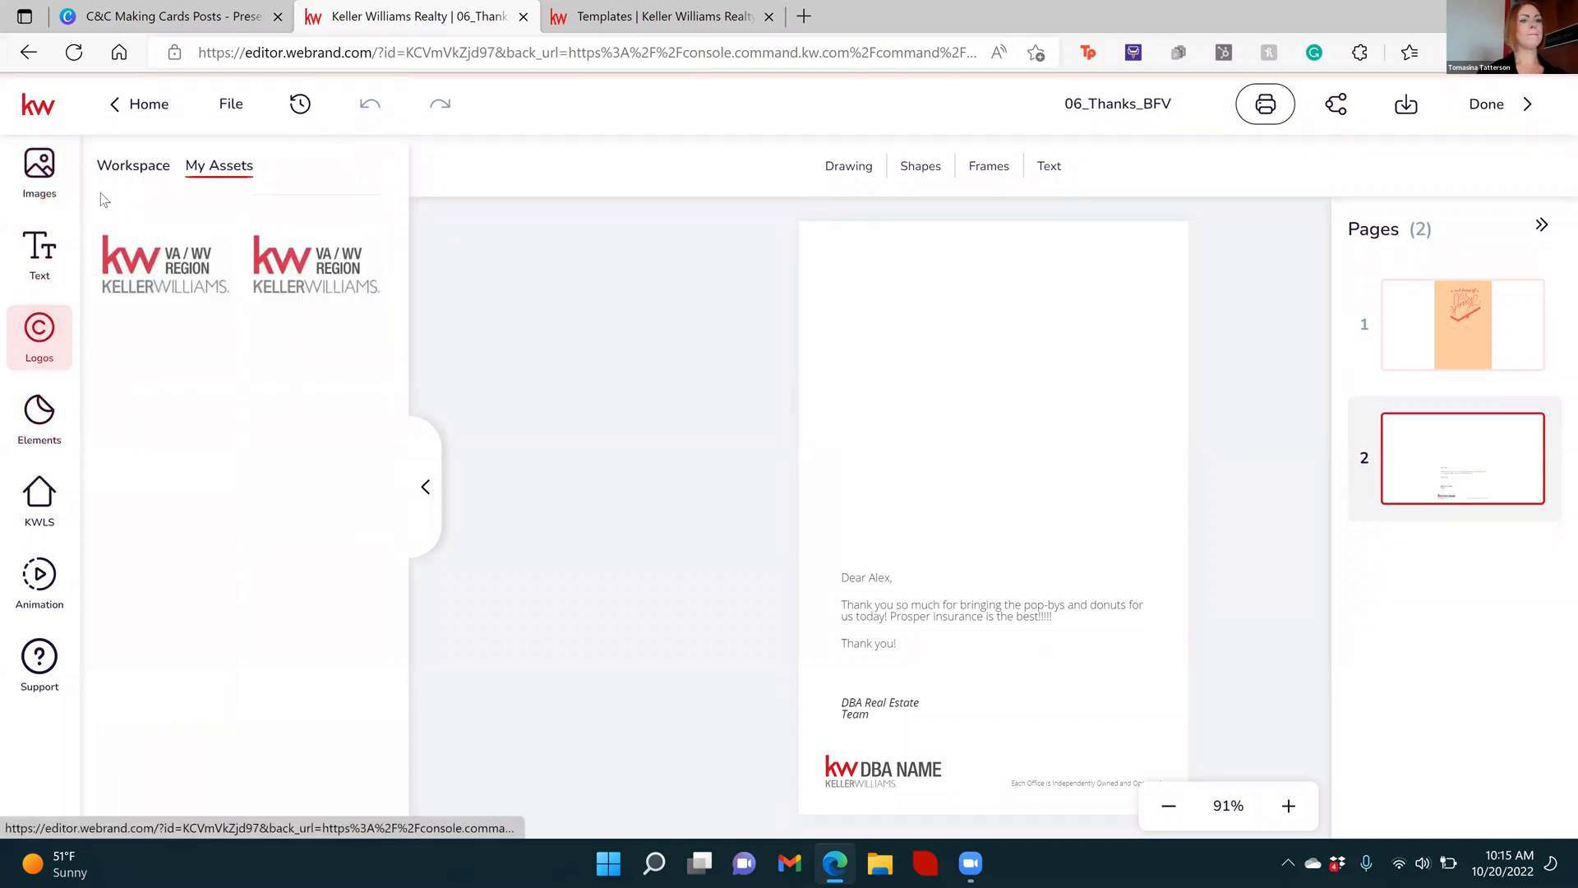
click(123, 175)
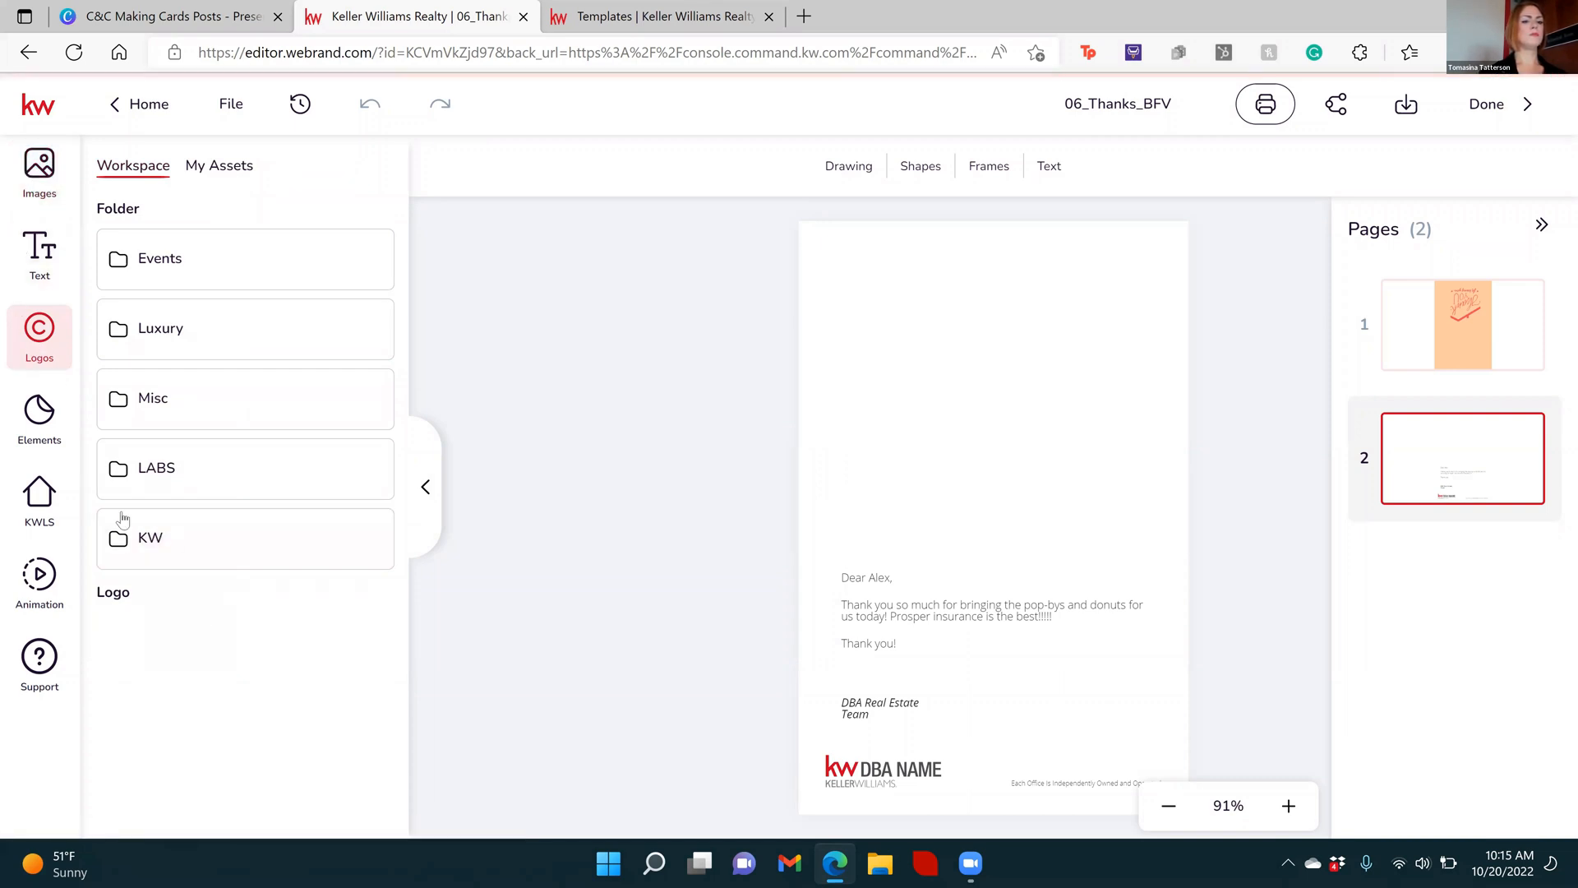
click(134, 550)
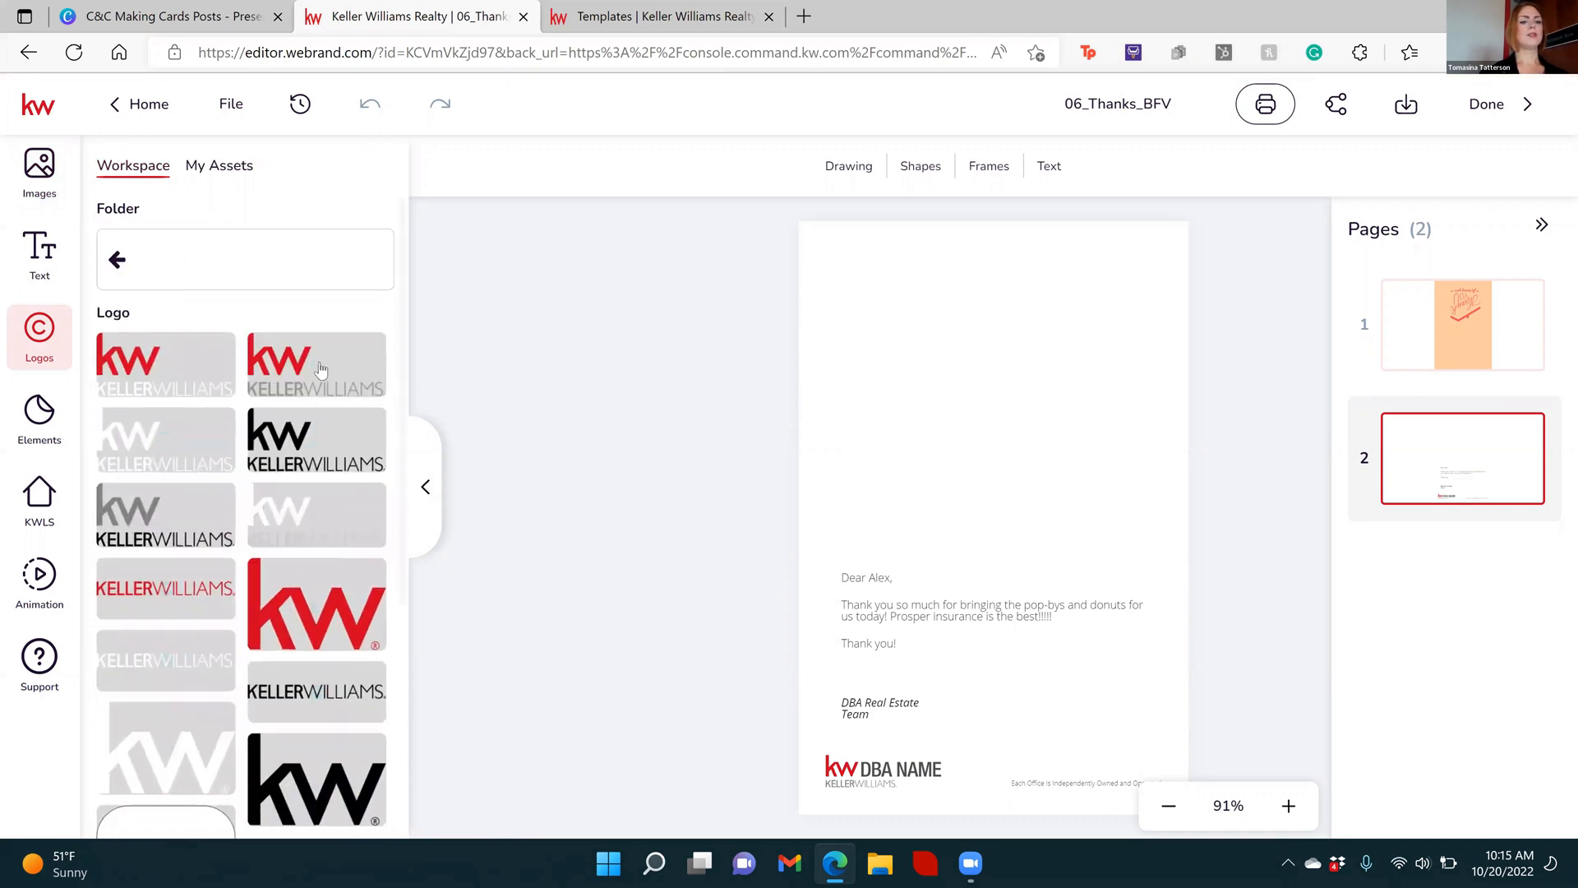
drag(472, 342, 886, 781)
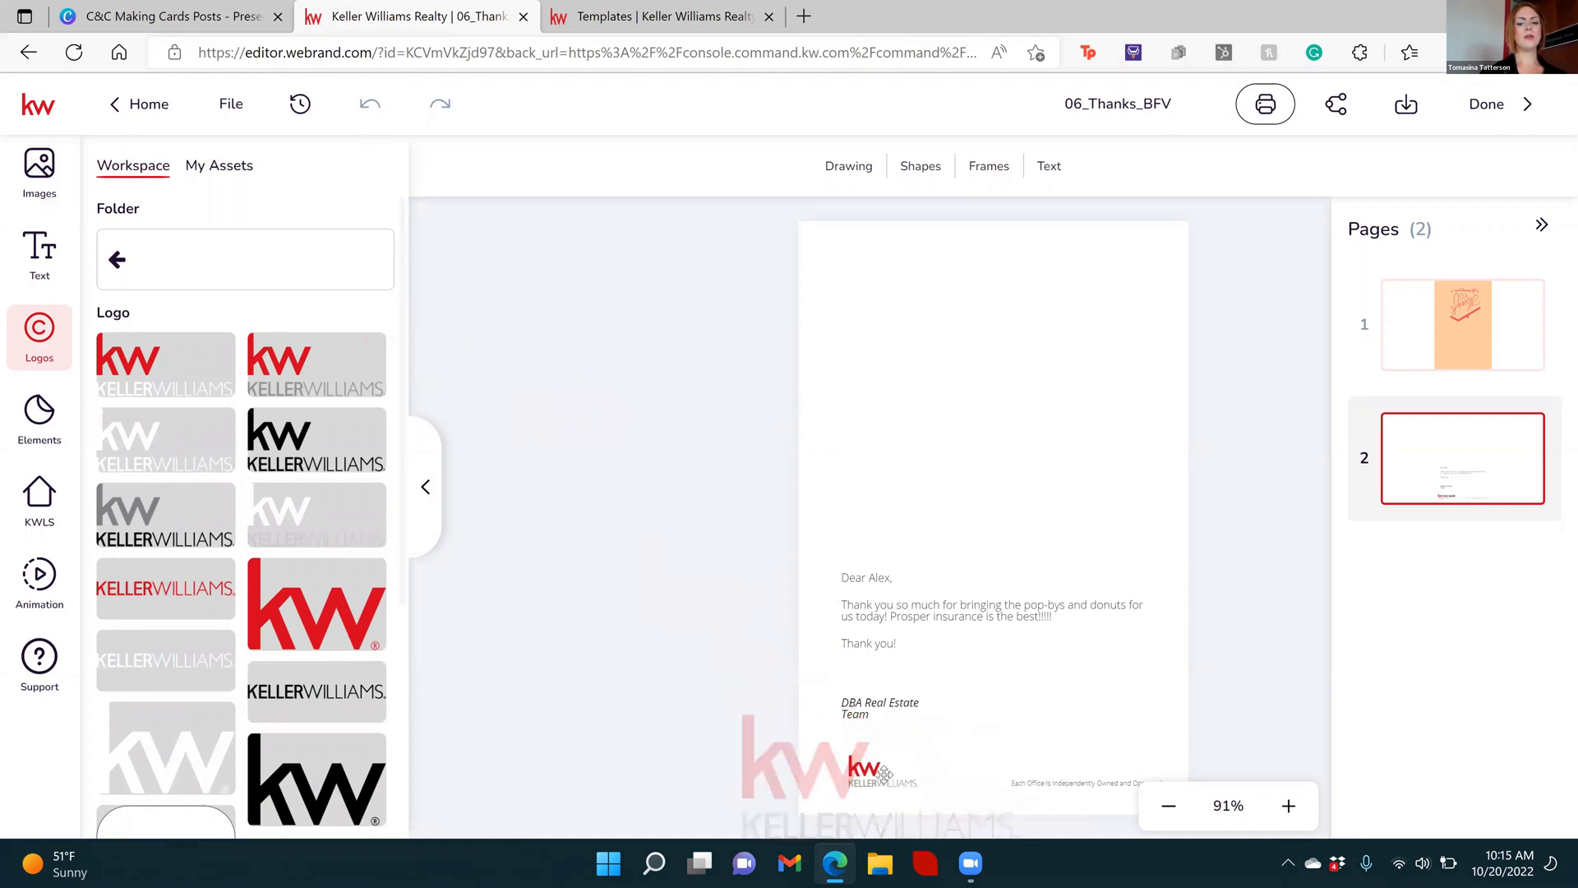
click(886, 757)
click(868, 802)
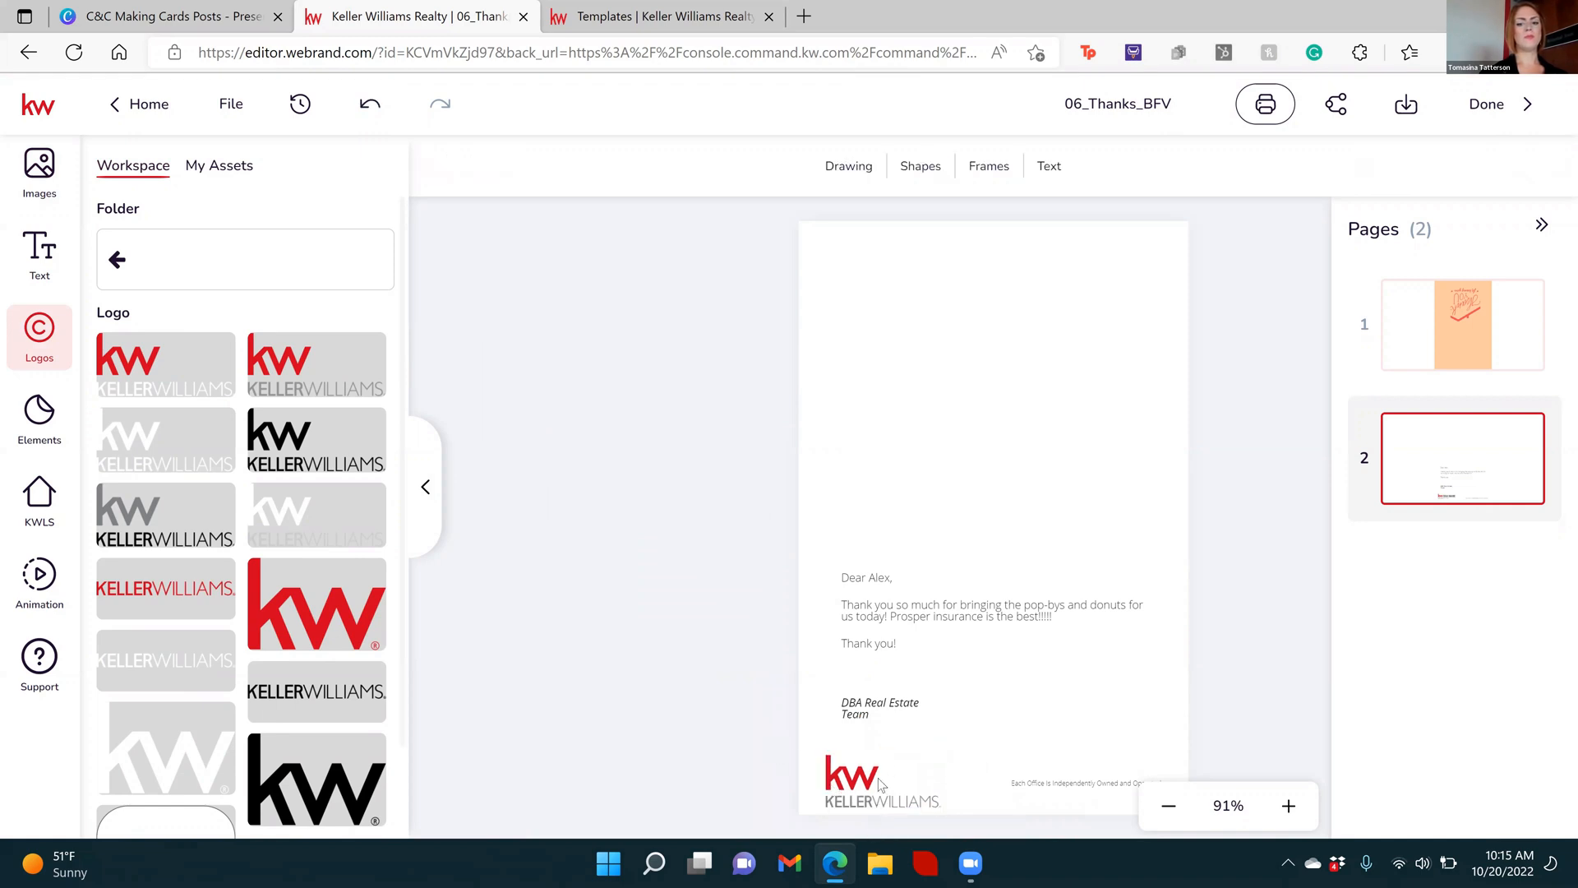
Move the Keller Williams logo slightly up on page 2, keeping its horizontal position, and deselect it
click(867, 782)
click(859, 785)
click(868, 782)
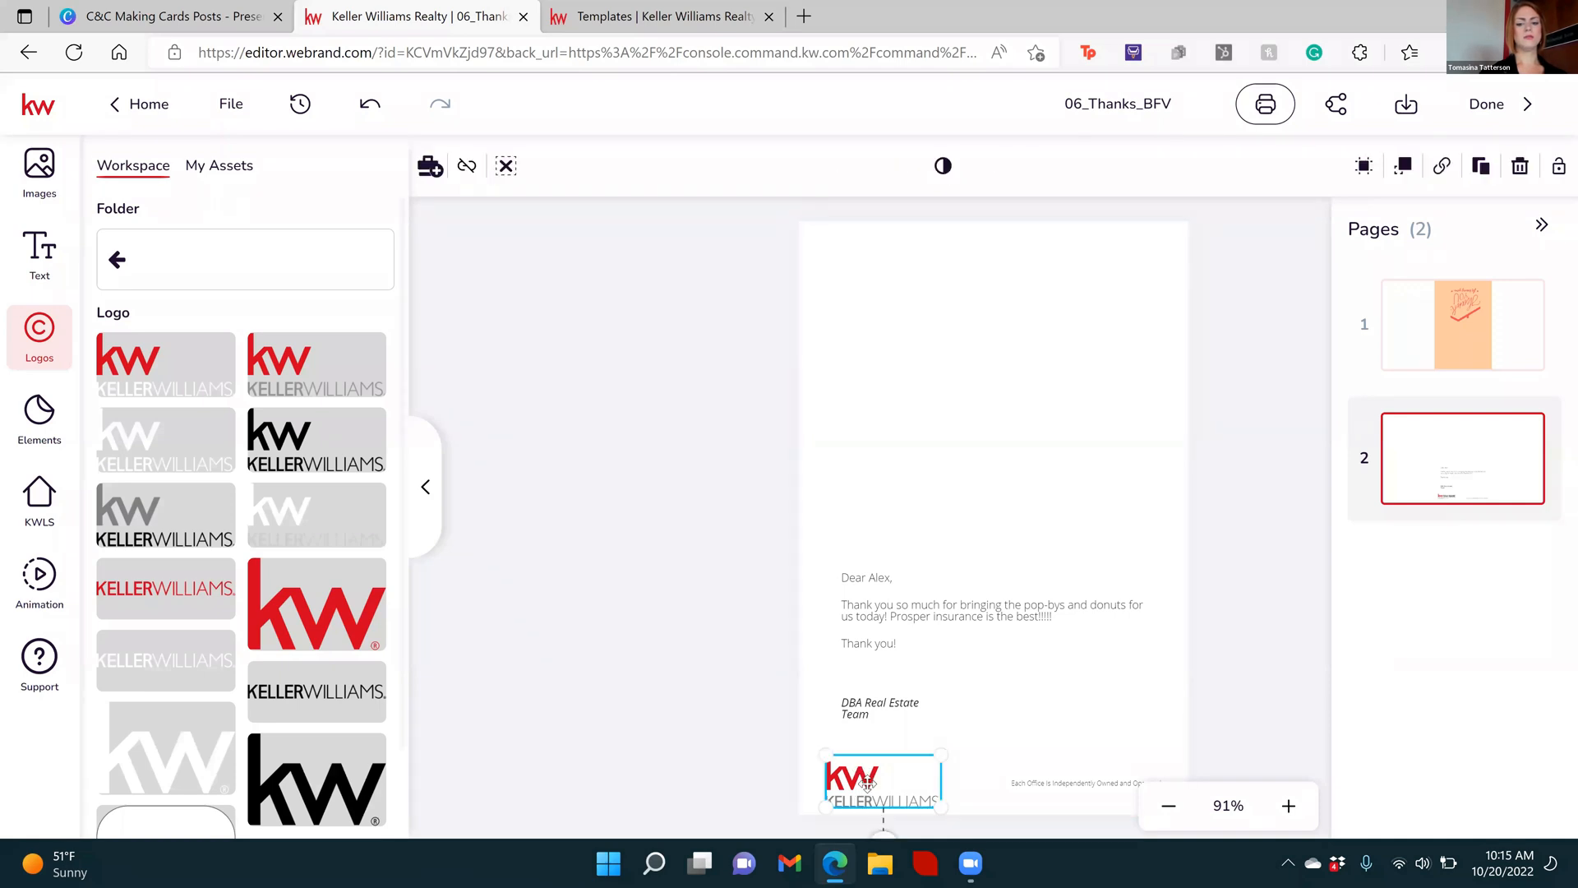
mouse_move(868, 782)
mouse_down()
mouse_move(868, 760)
mouse_move(865, 774)
mouse_up()
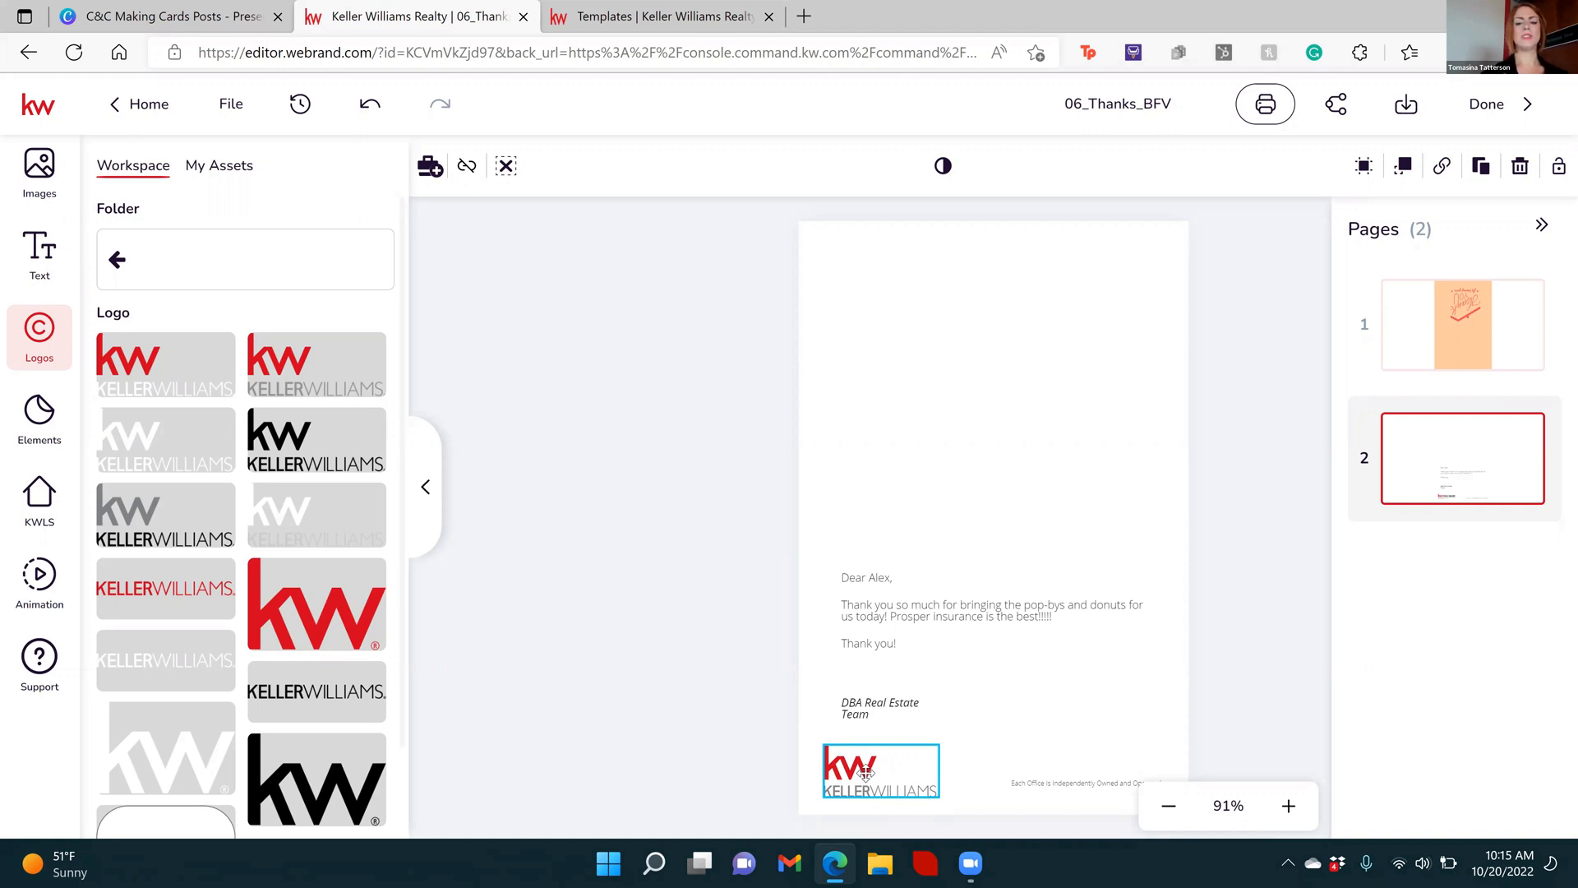
drag(866, 773, 869, 773)
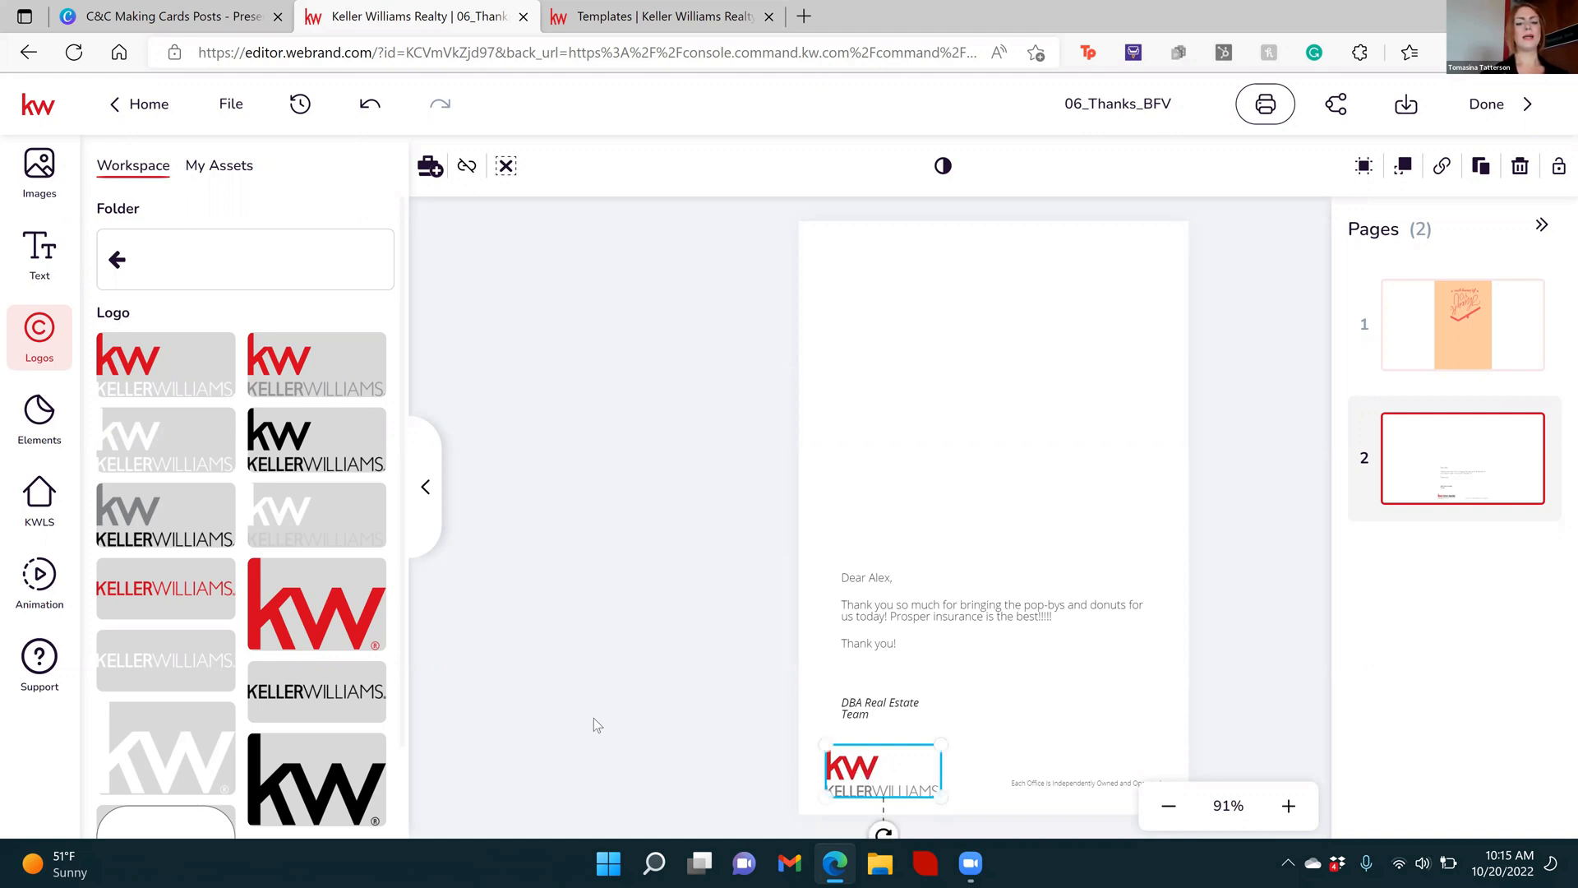
click(590, 713)
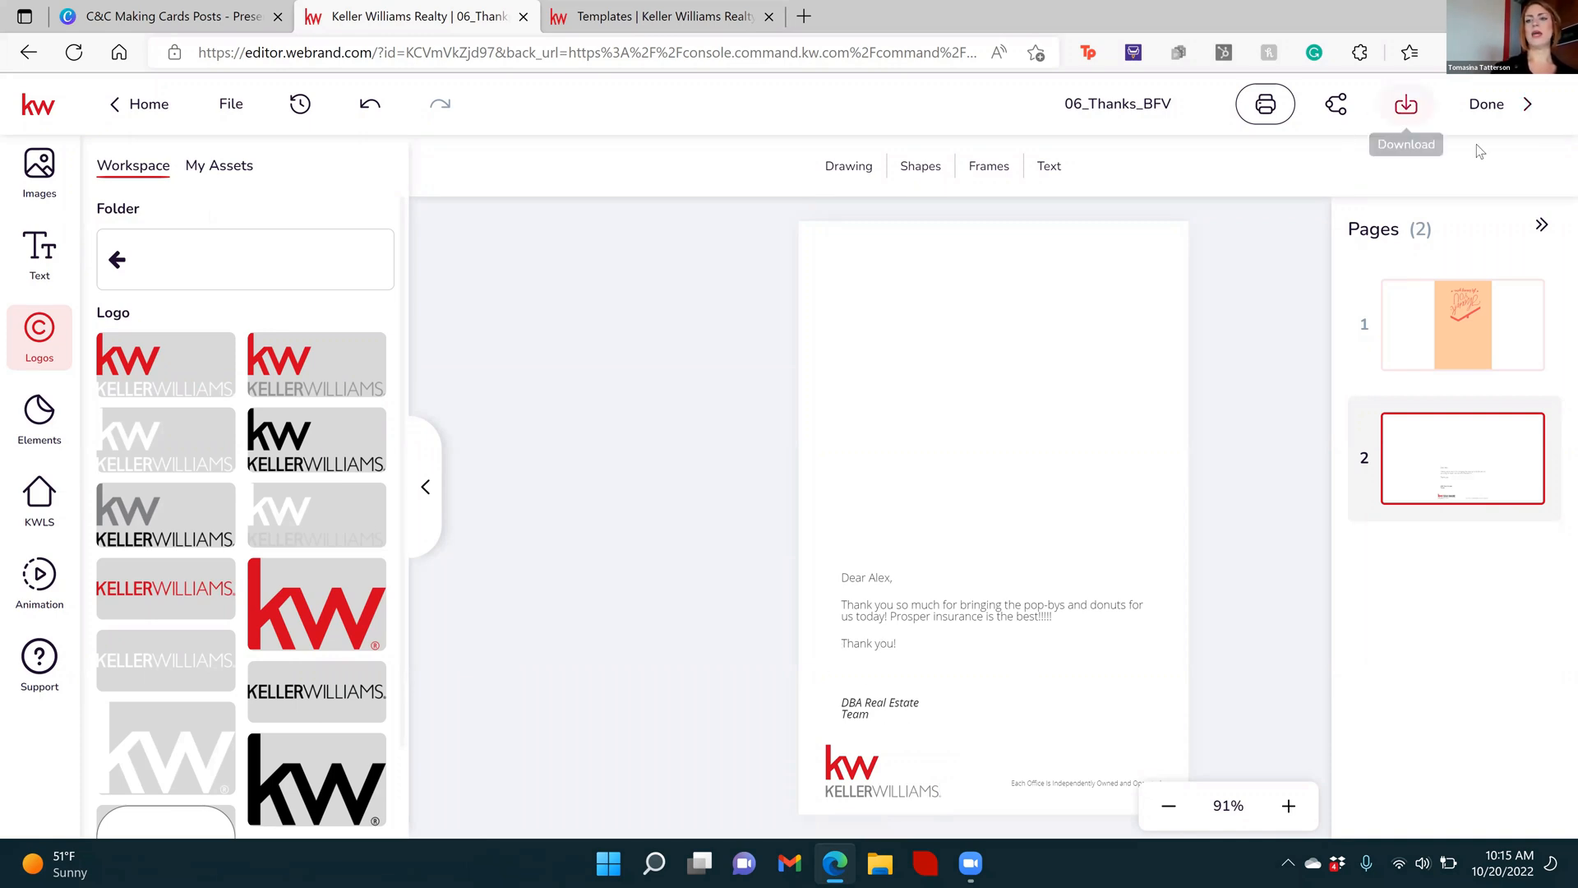
Start a print order for the card and set the number of copies to 25
click(1543, 227)
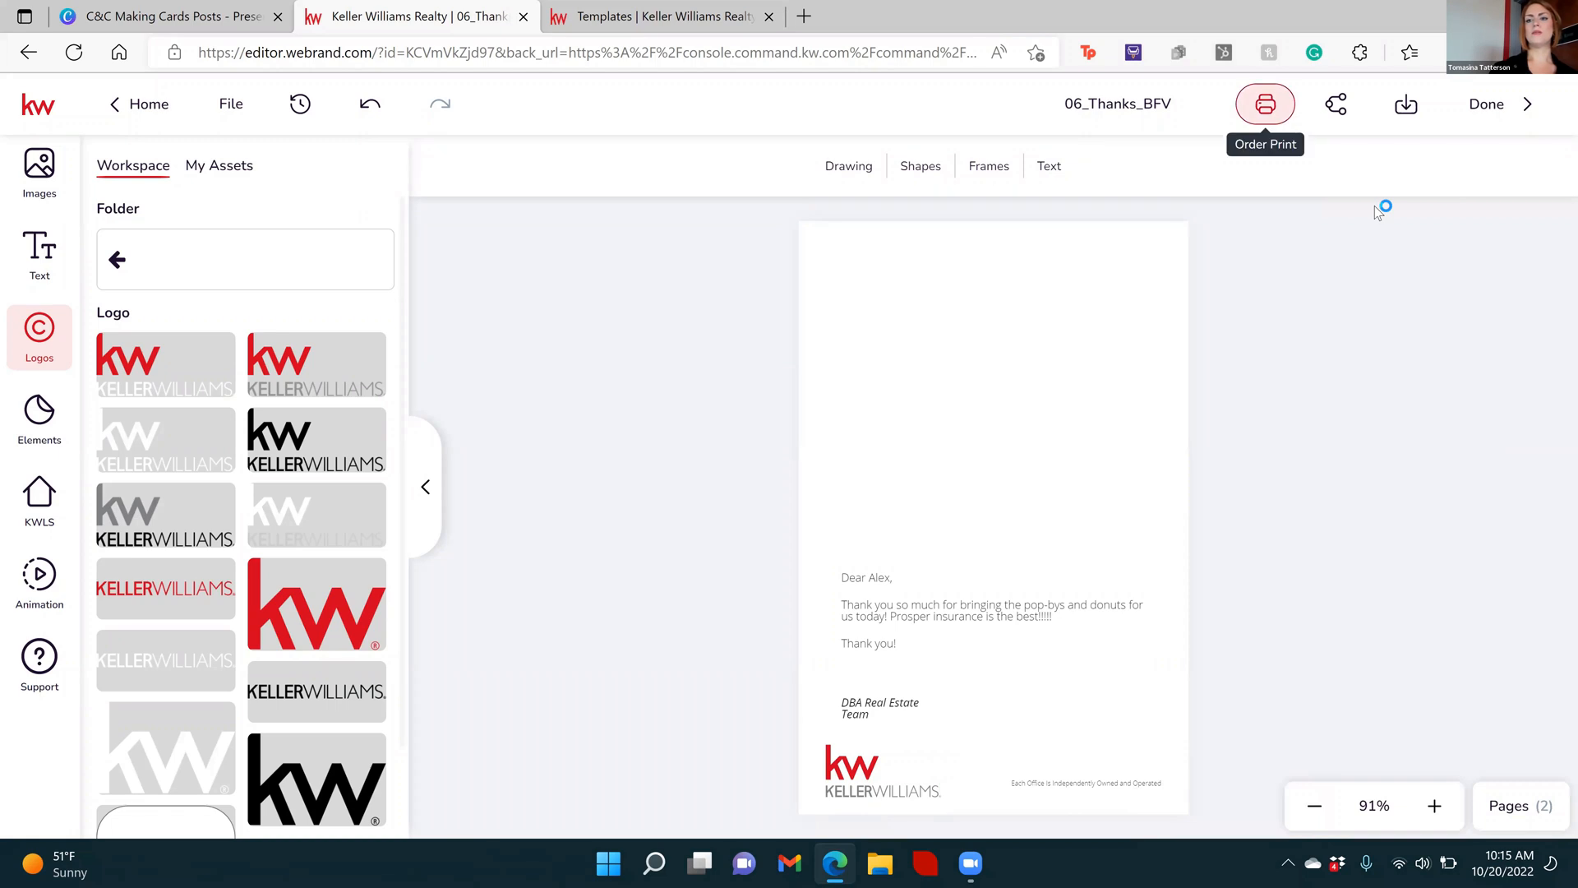
click(1265, 104)
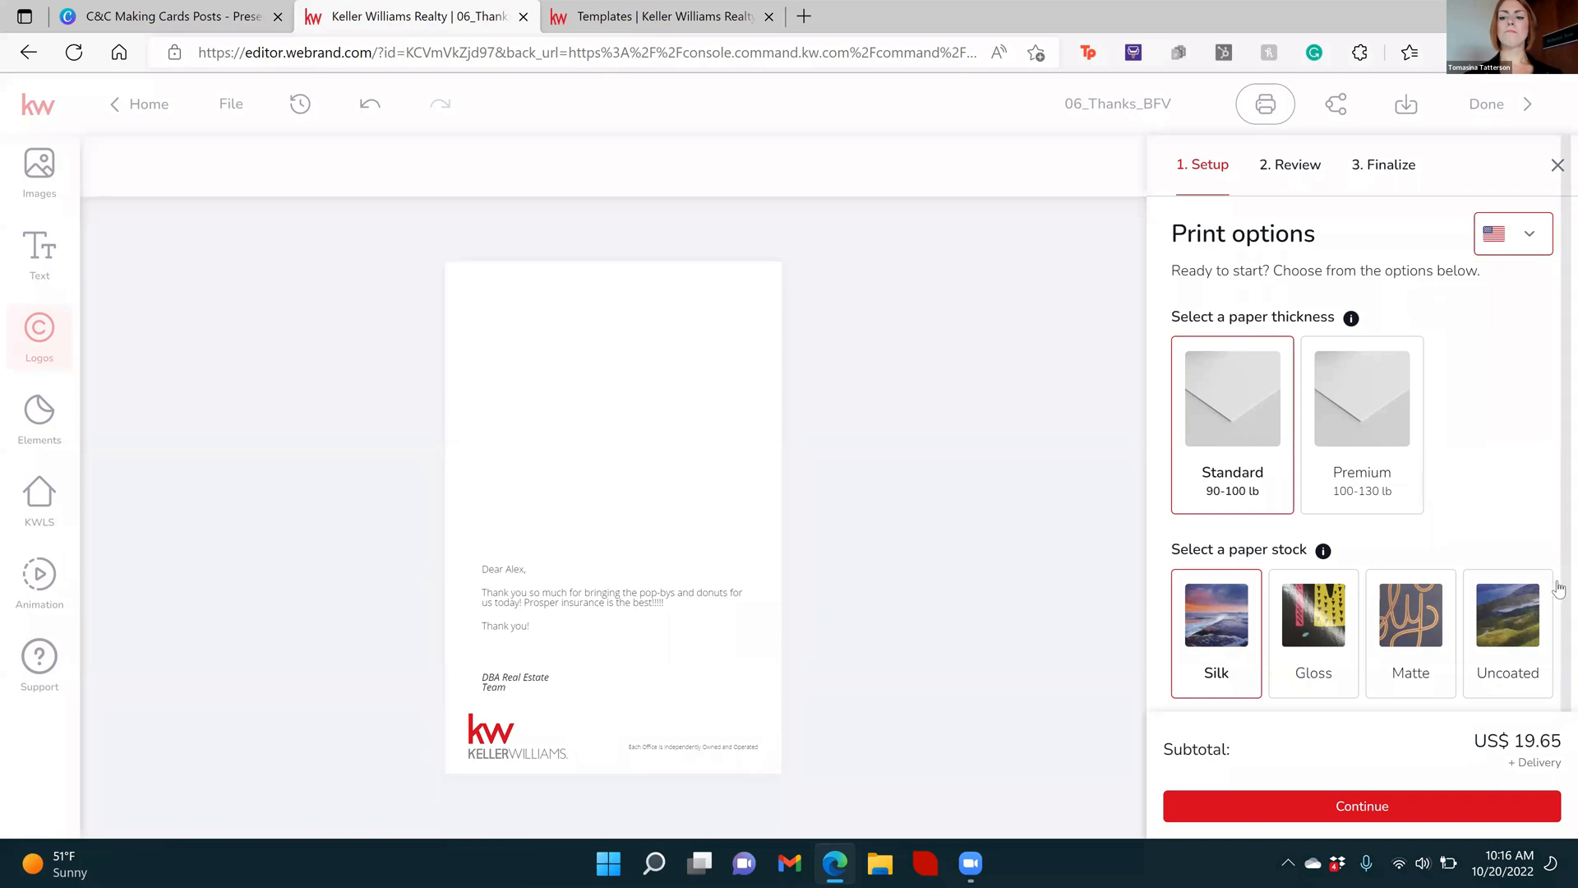
scroll(1558, 567, down, 2)
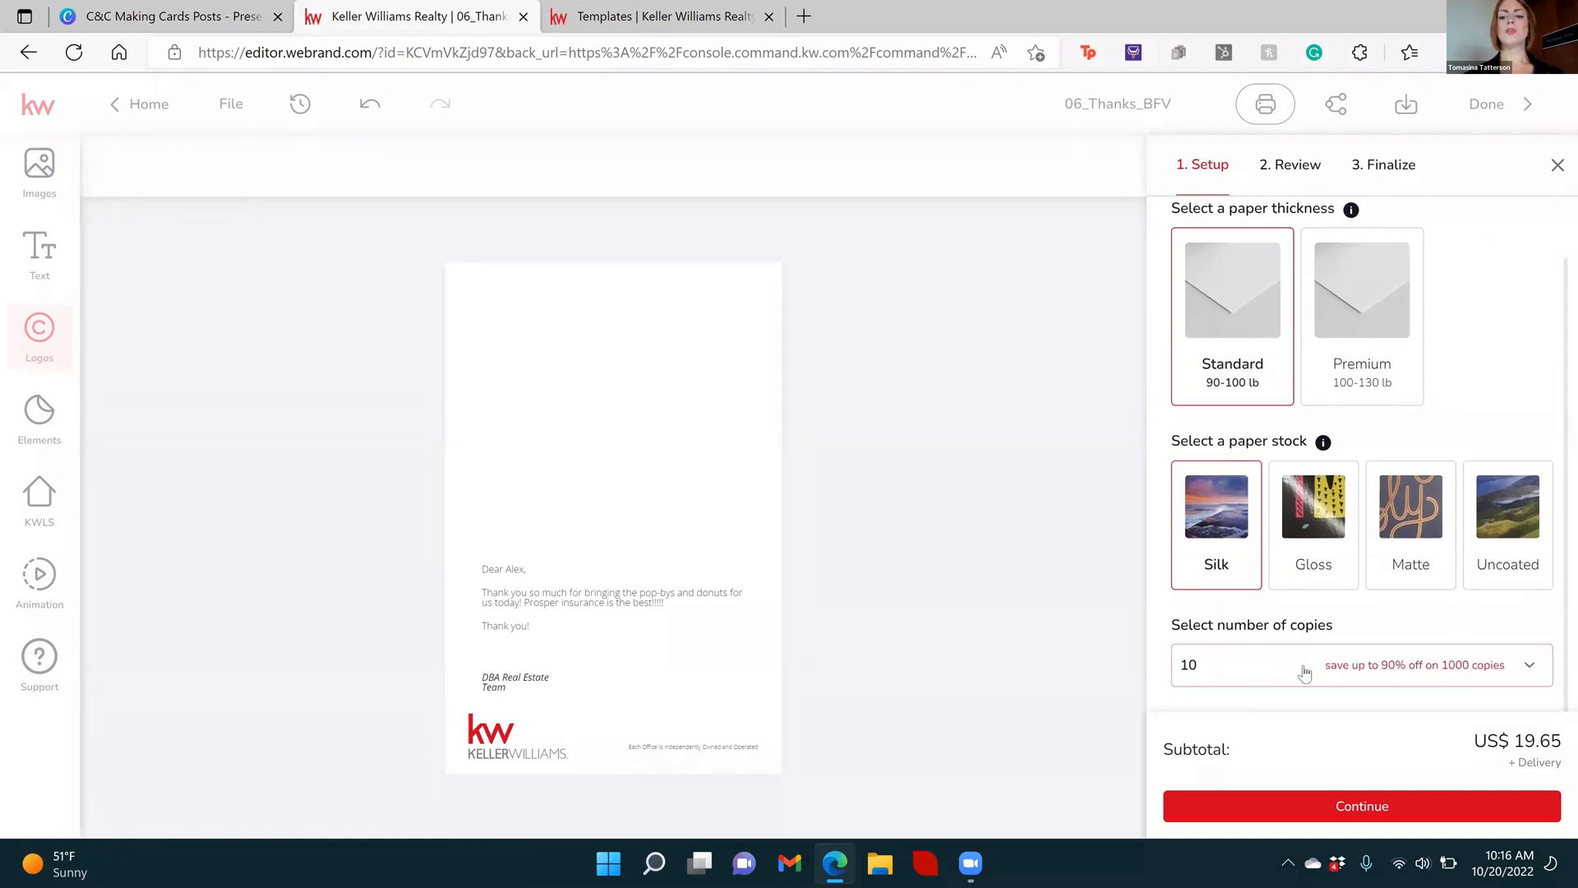
click(1357, 678)
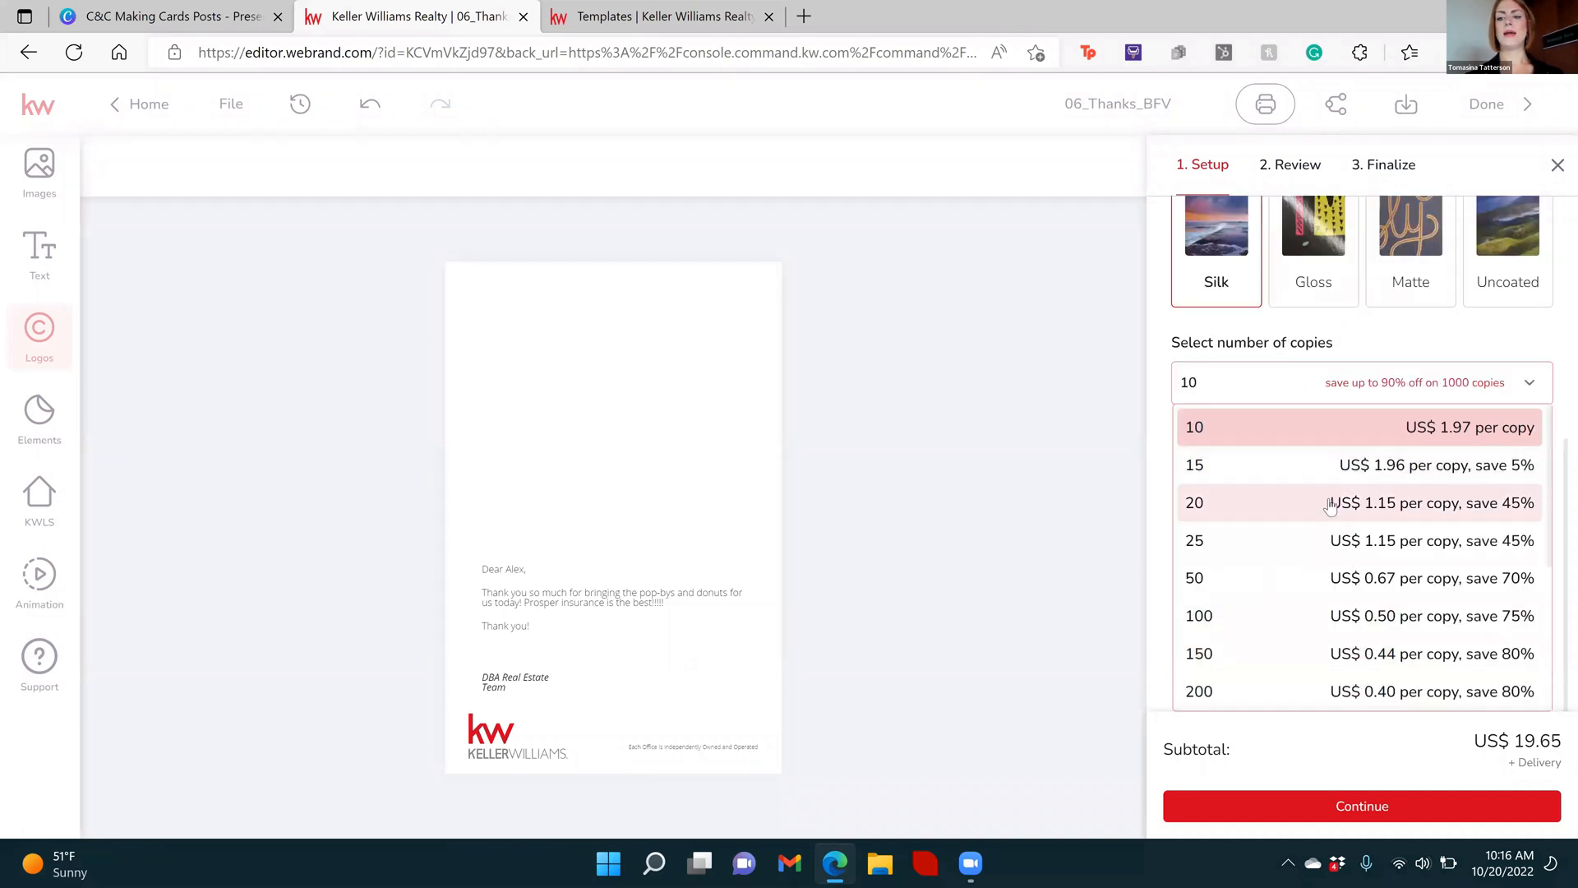
click(1332, 553)
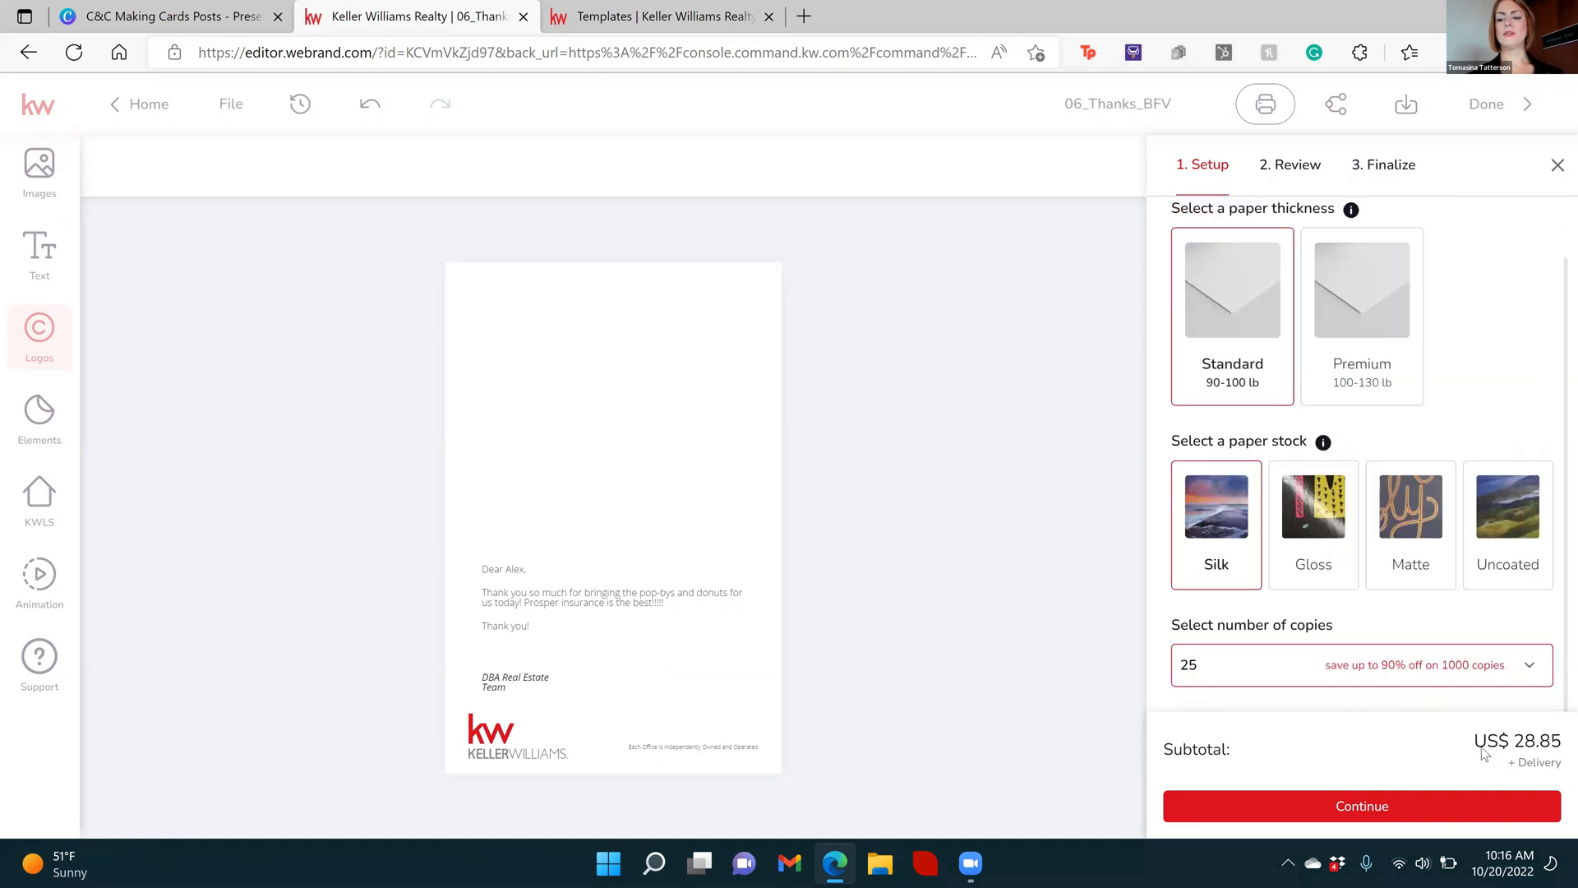
Change the print order's number of copies to 100
click(1409, 663)
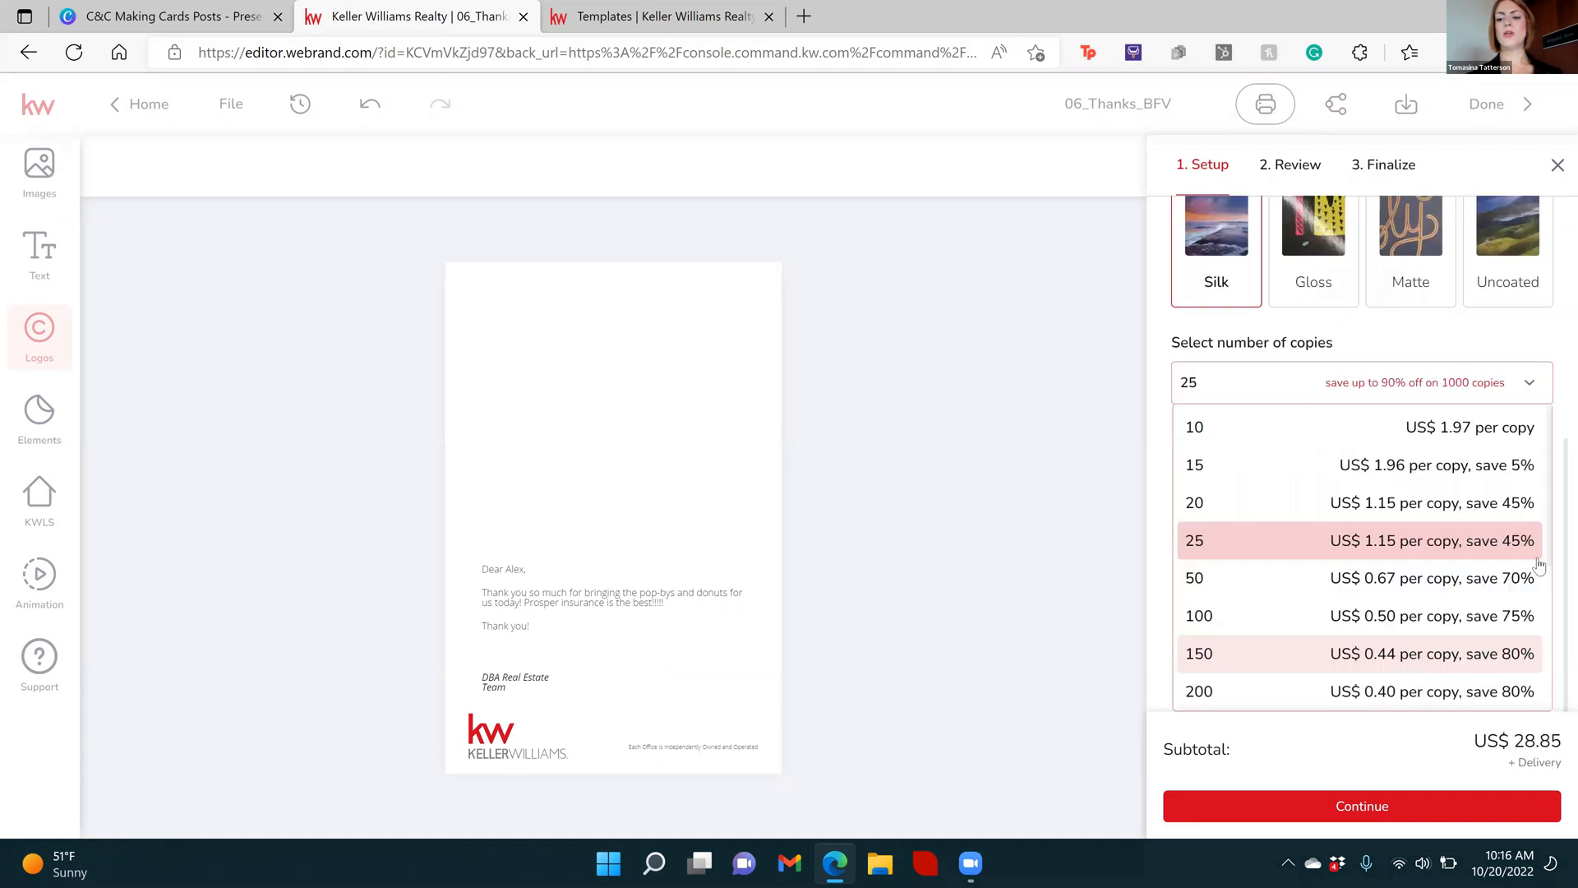
drag(1552, 526, 1559, 637)
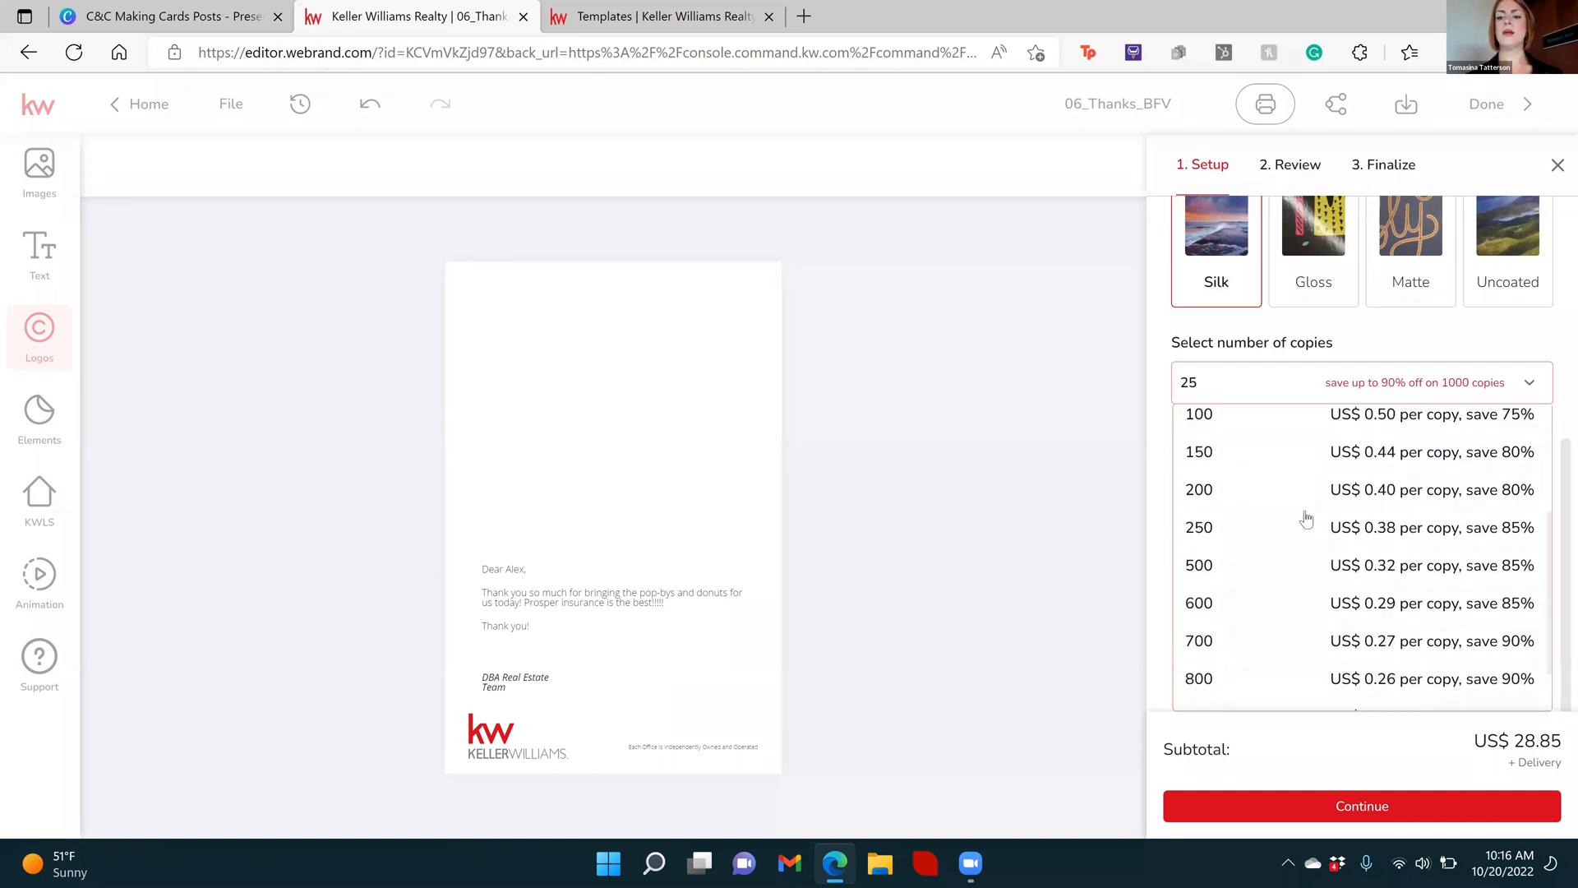
click(1224, 419)
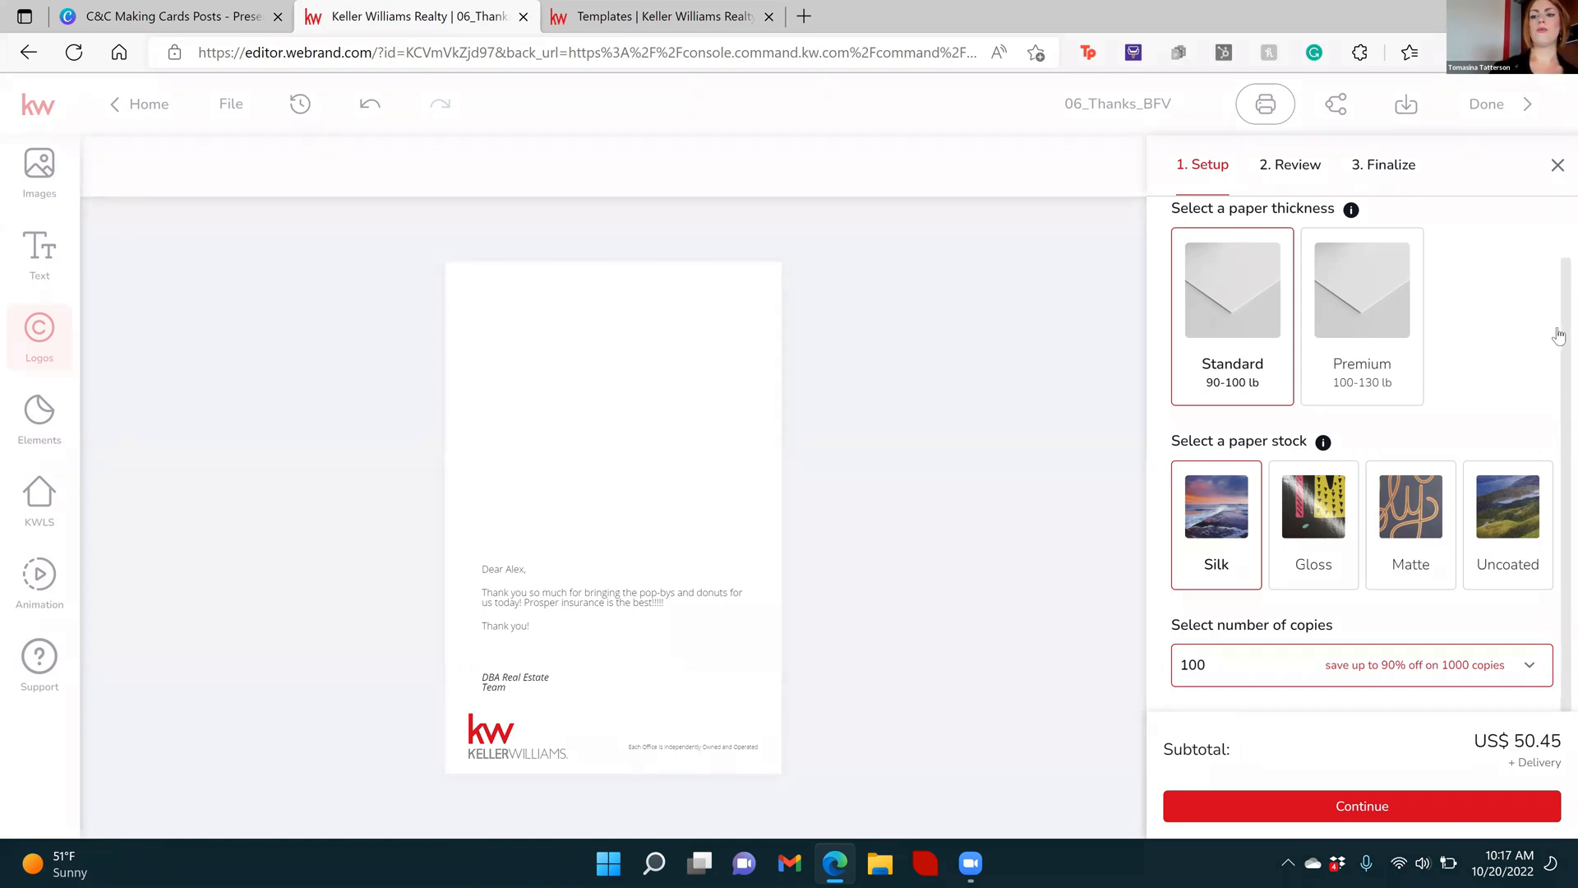
Try the Premium paper thickness for the print order, and return the choice to Standard
scroll(1558, 335, up, 2)
scroll(1530, 337, down, 1)
scroll(1527, 330, up, 1)
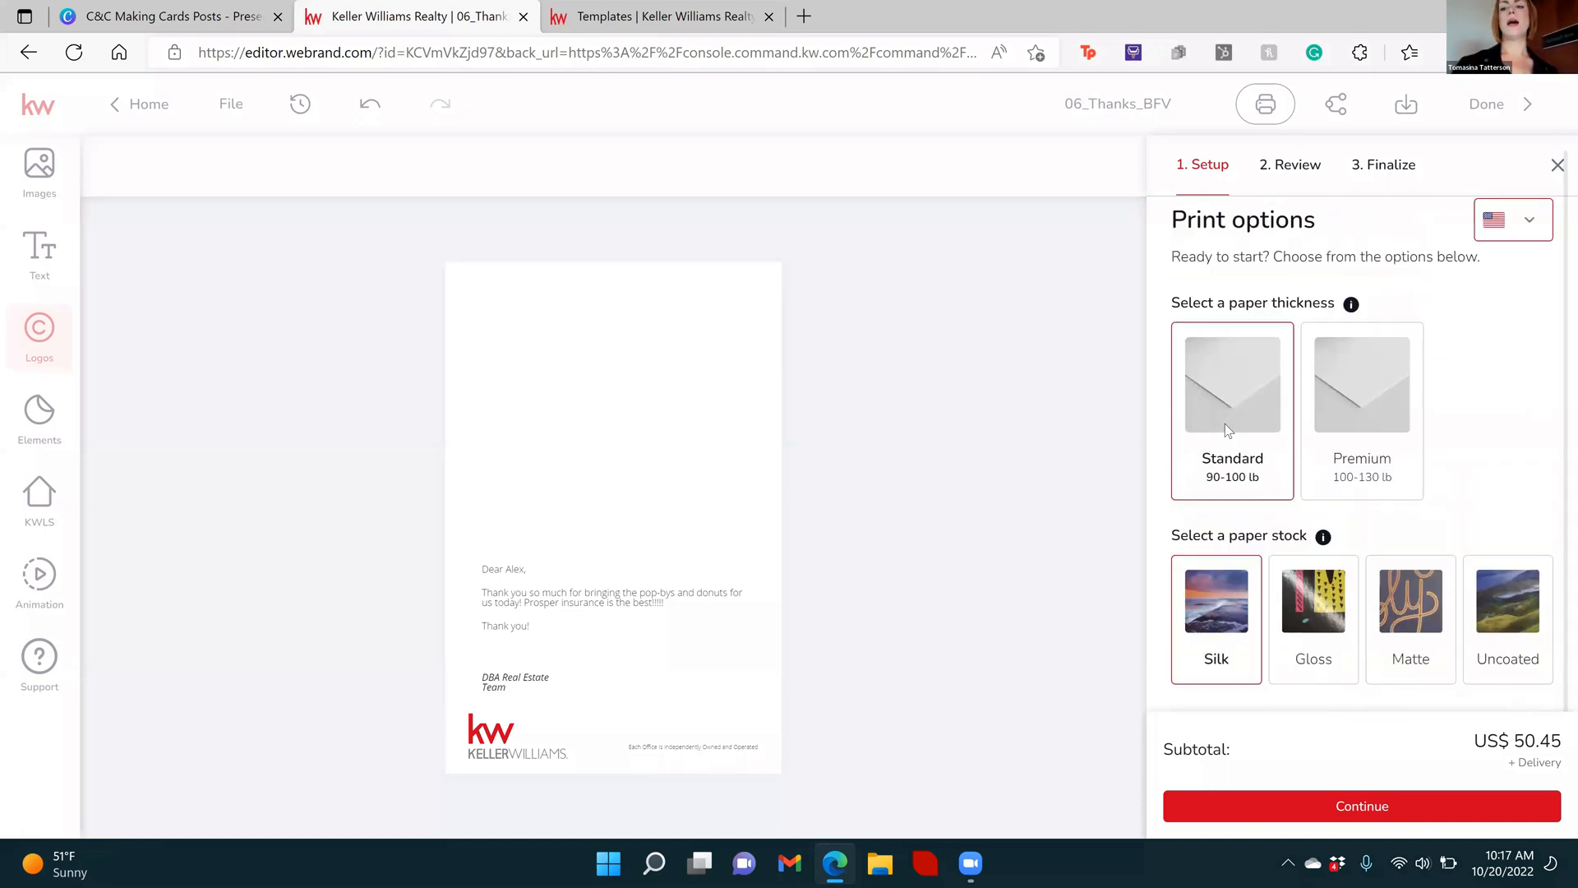
click(1410, 391)
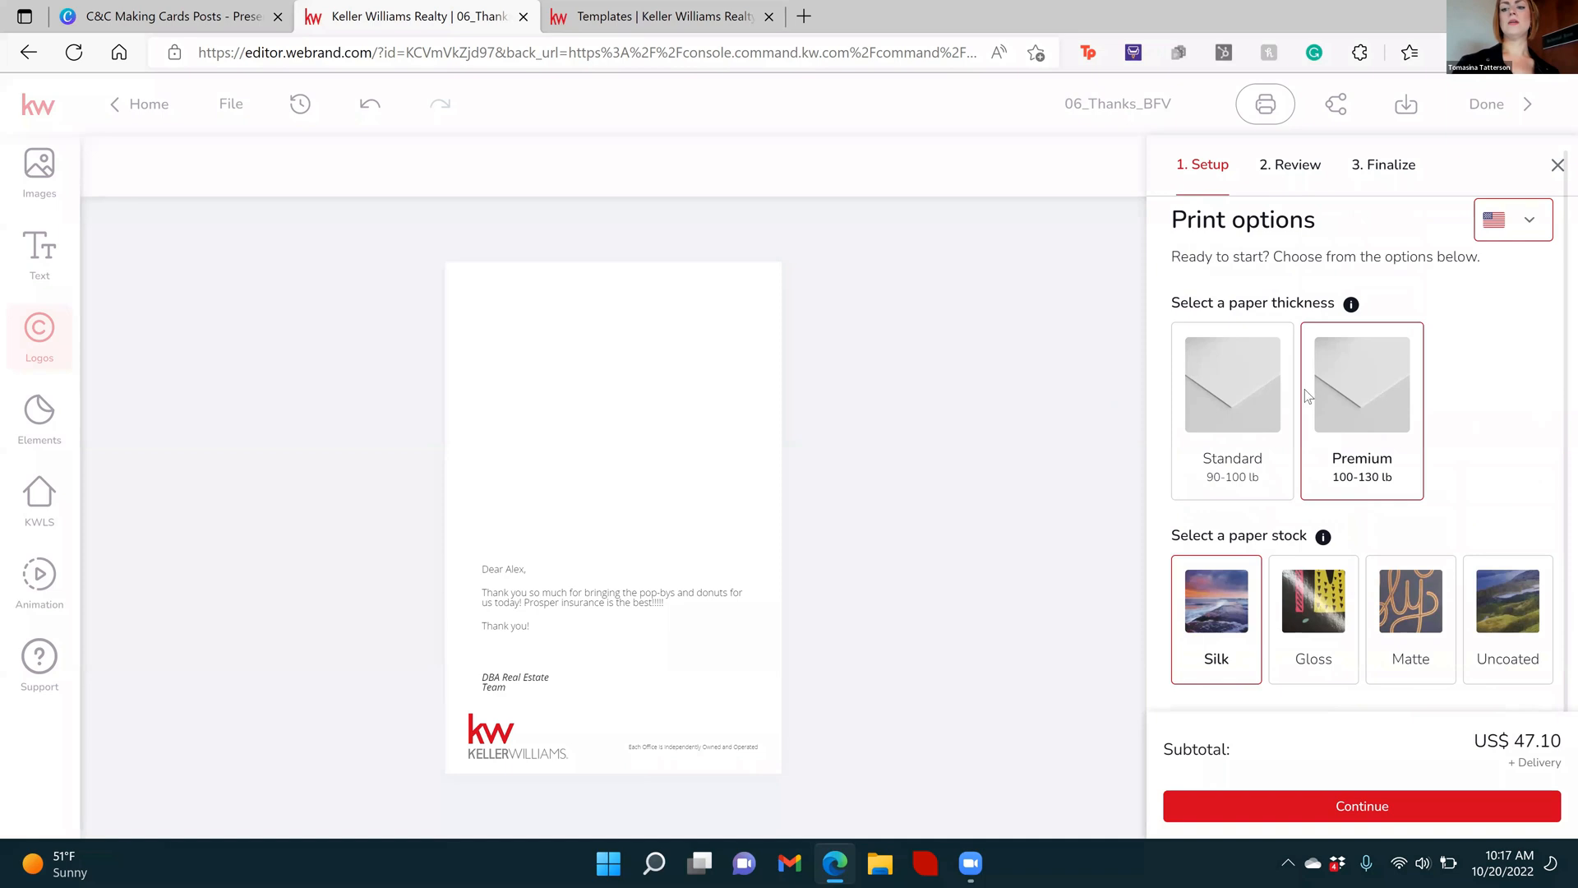
click(1250, 394)
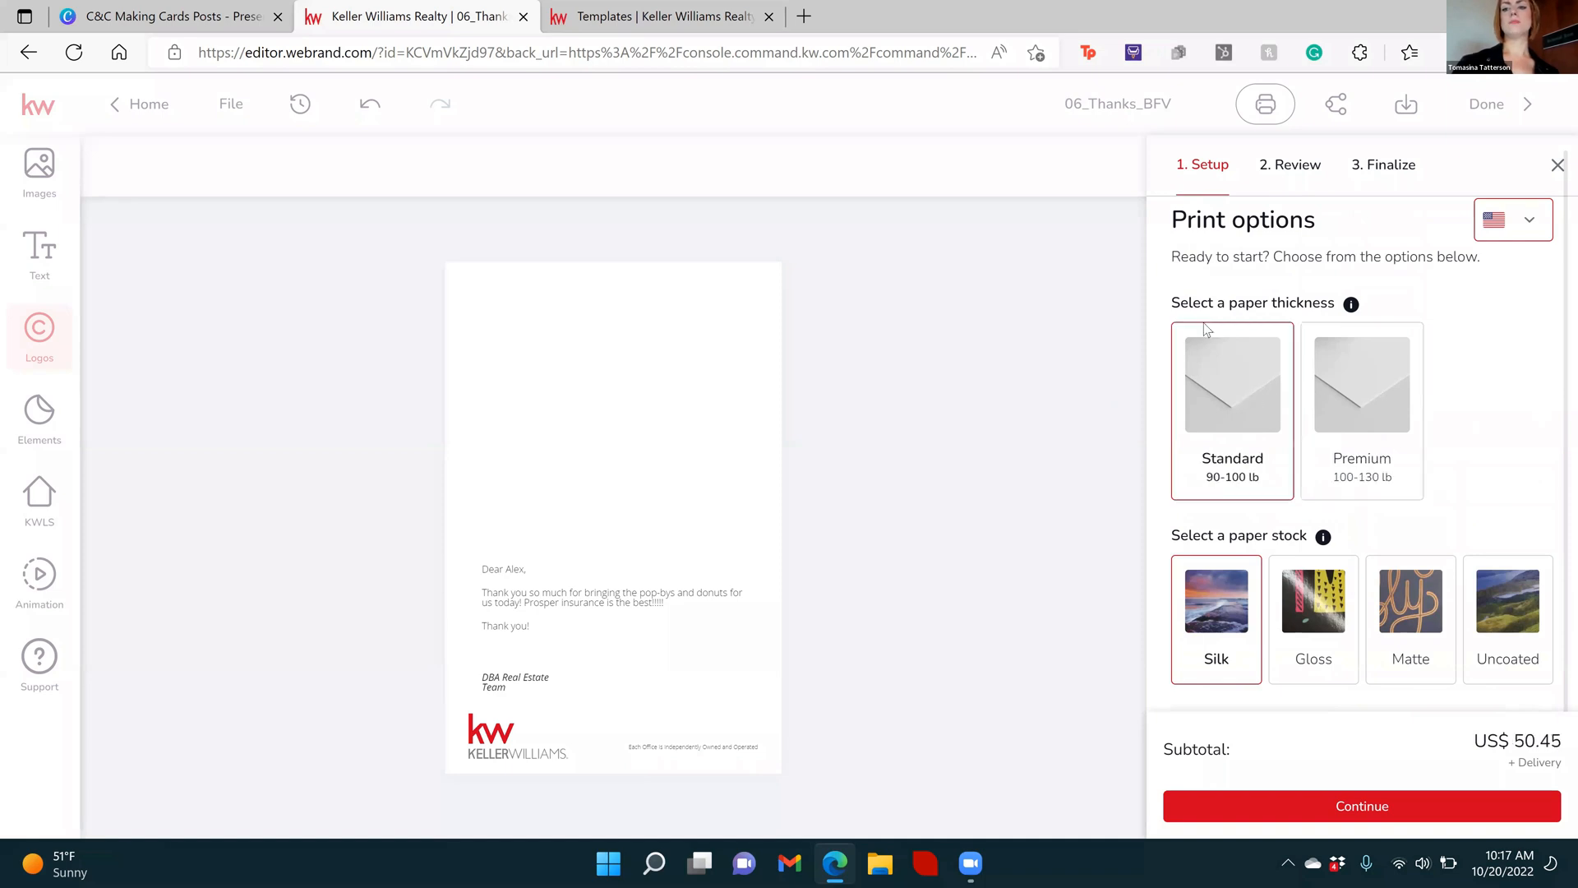
Continue the order to the design review, then download and open the print proof PDF to check the card
click(1314, 811)
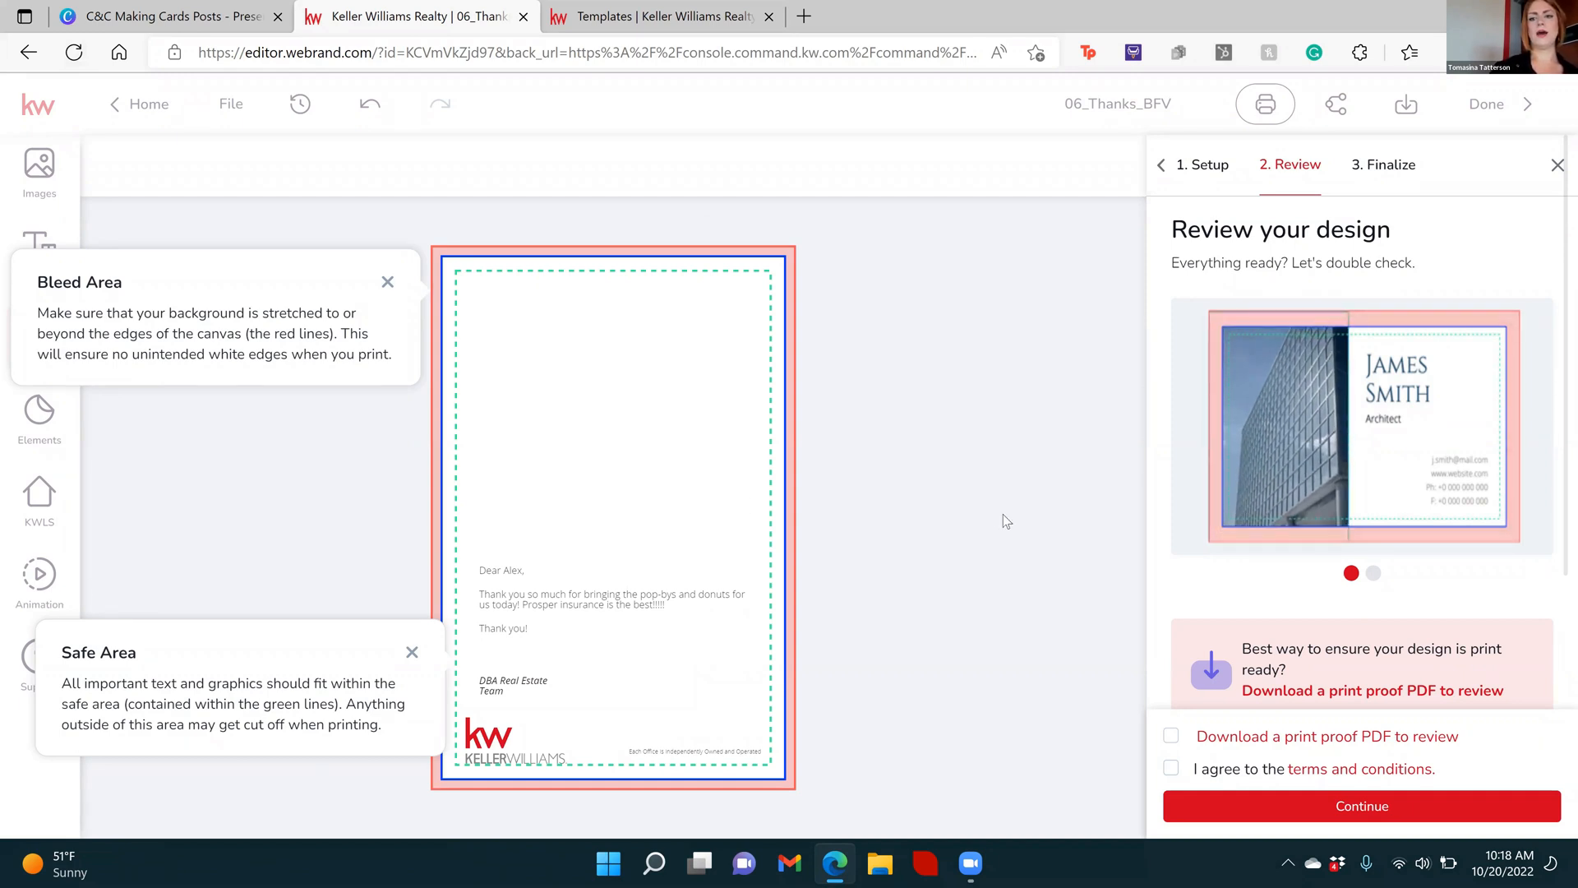
click(1172, 735)
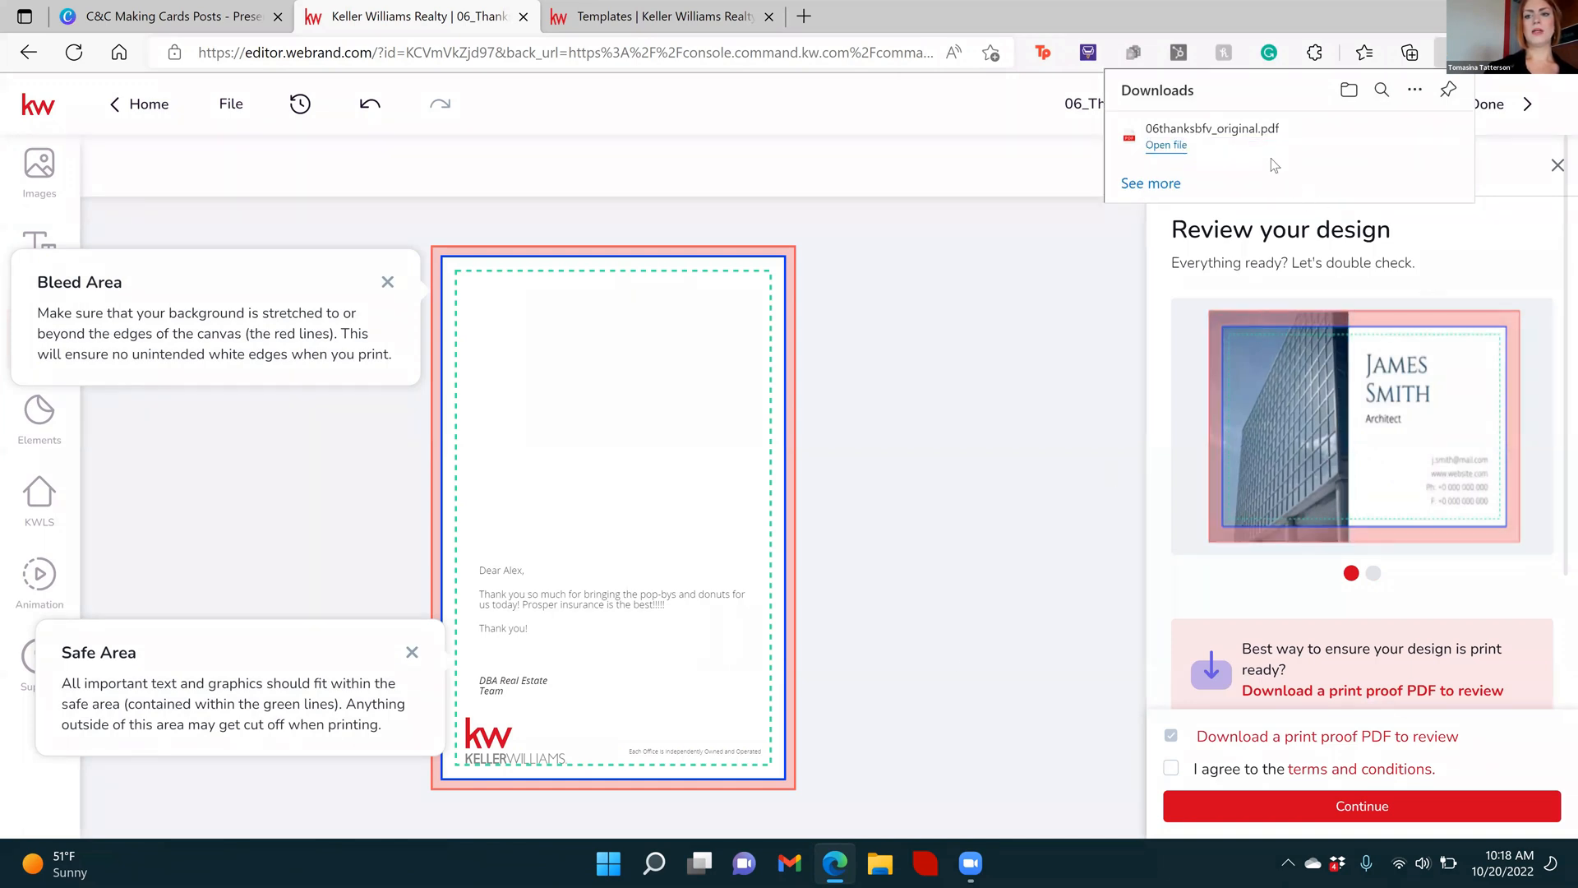
click(1260, 143)
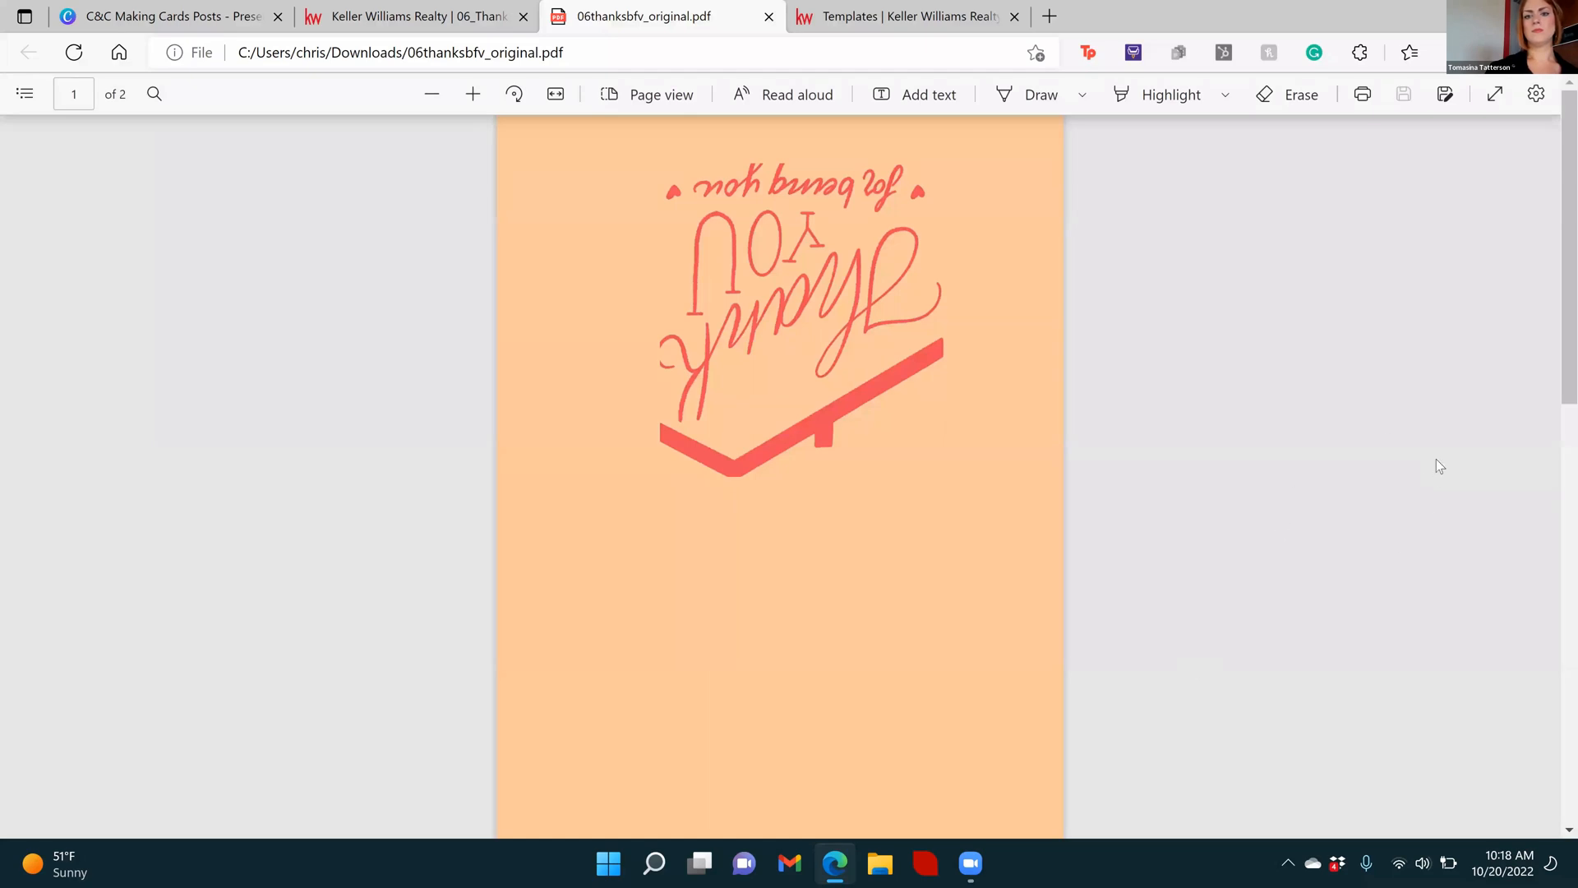
scroll(1520, 370, down, 3)
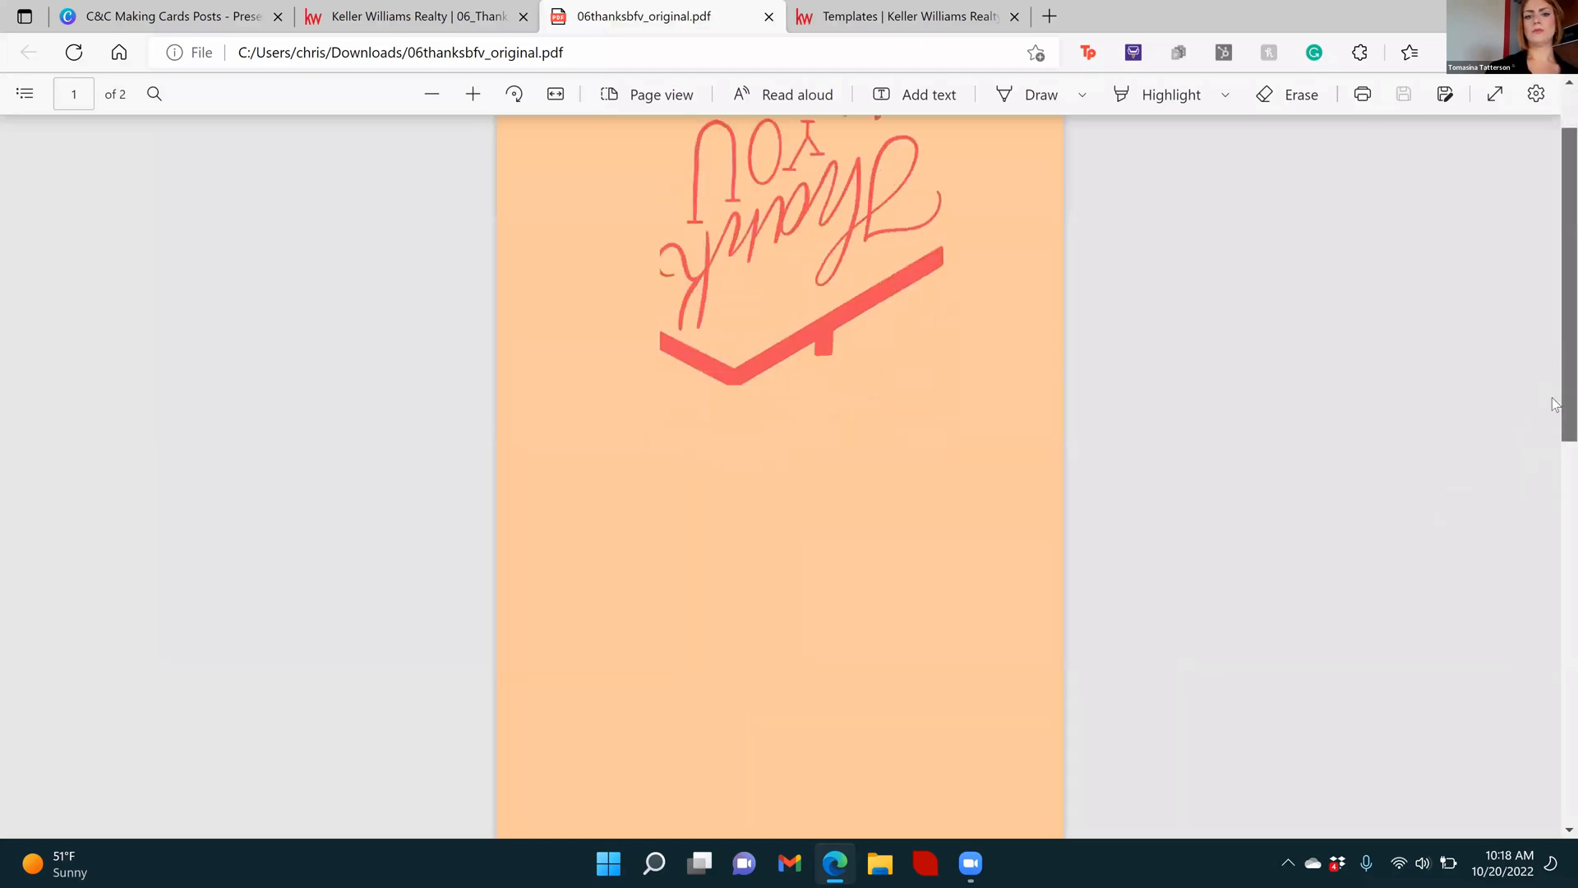
Review the card cover and the inside message on both pages of the print proof PDF, then close it
scroll(1518, 231, up, 3)
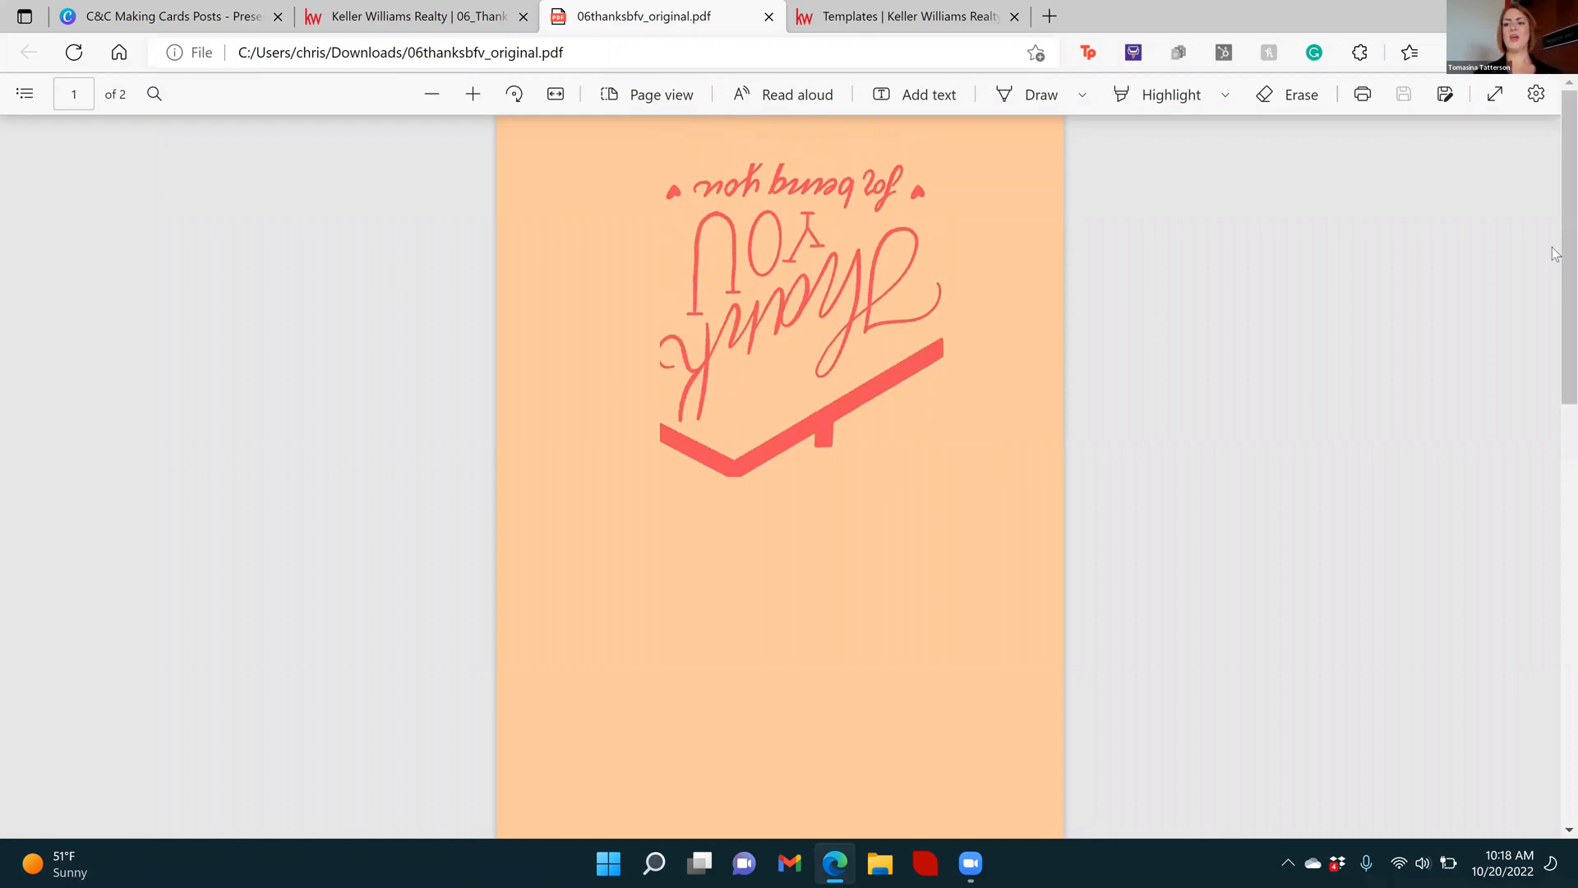
scroll(1556, 280, down, 7)
scroll(1554, 526, down, 5)
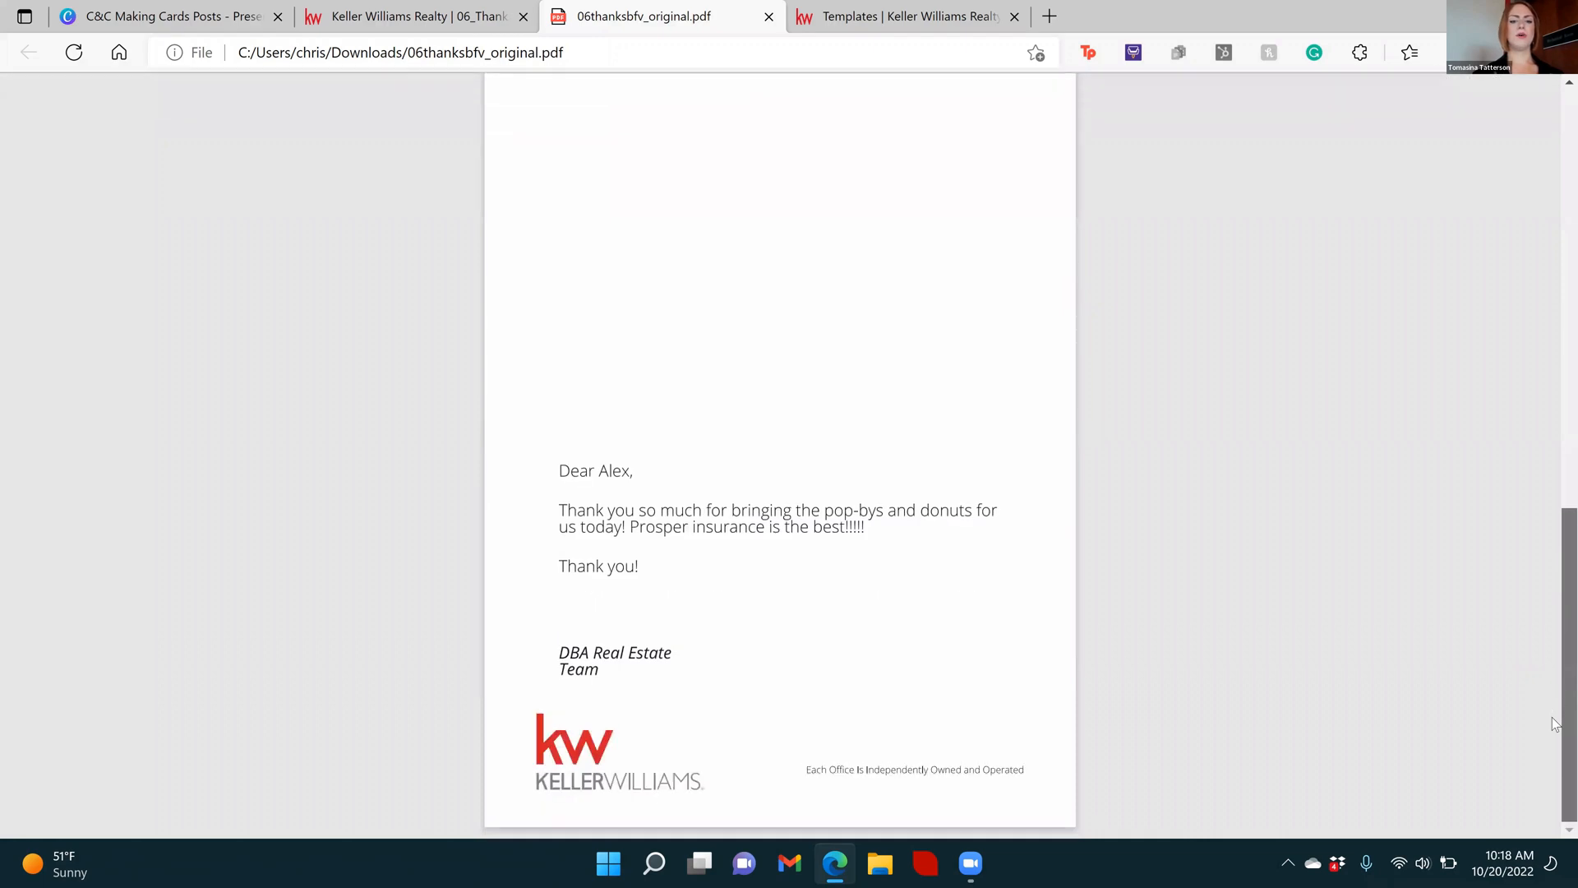
scroll(1556, 665, up, 12)
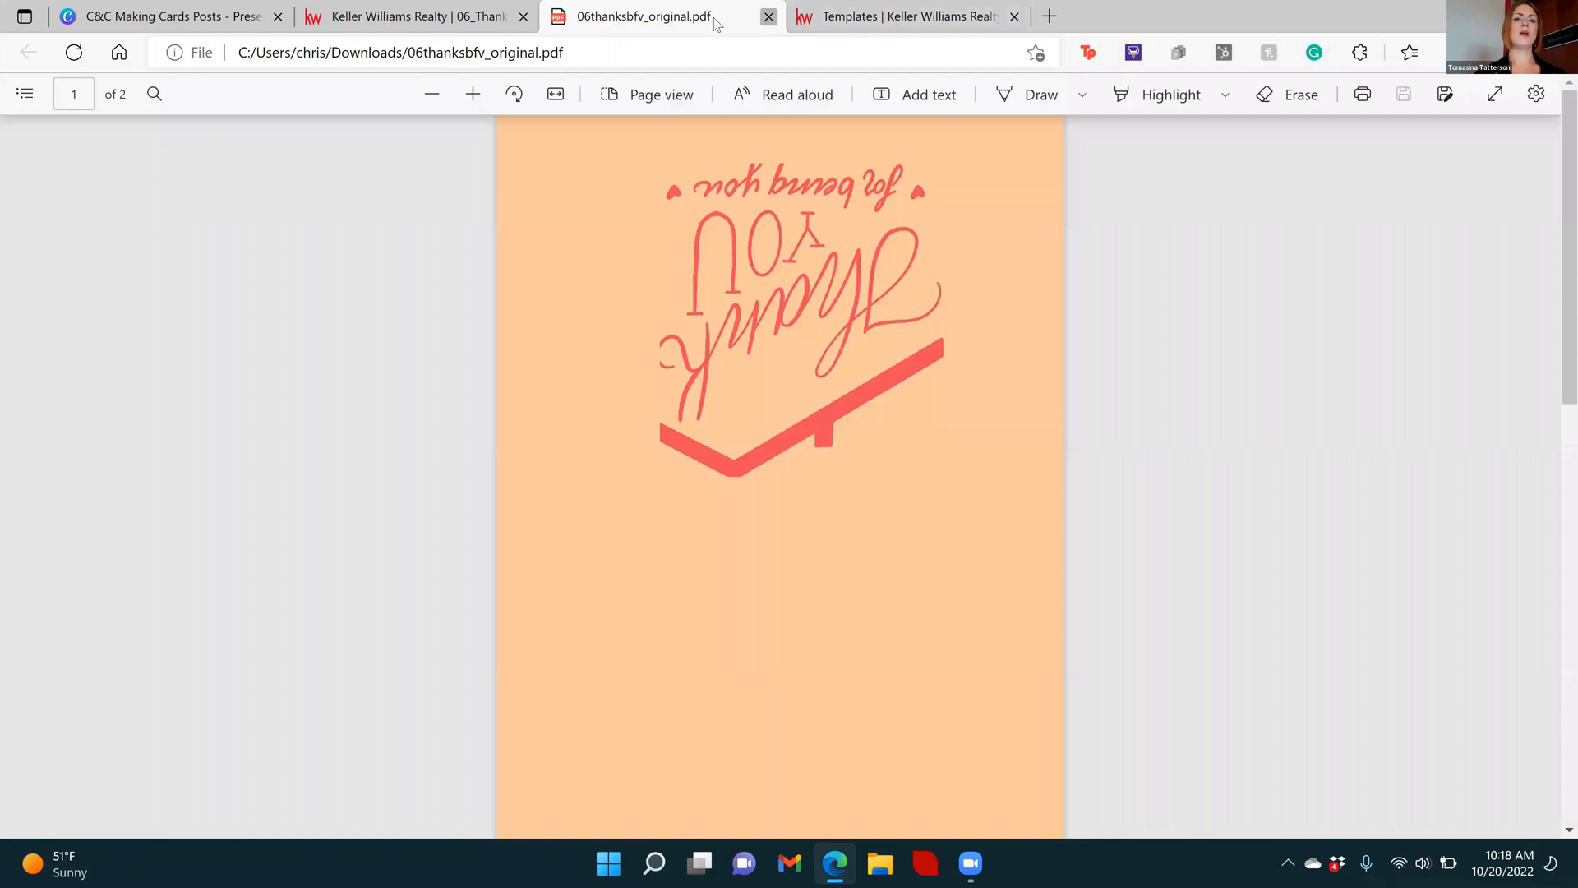
click(769, 16)
click(753, 18)
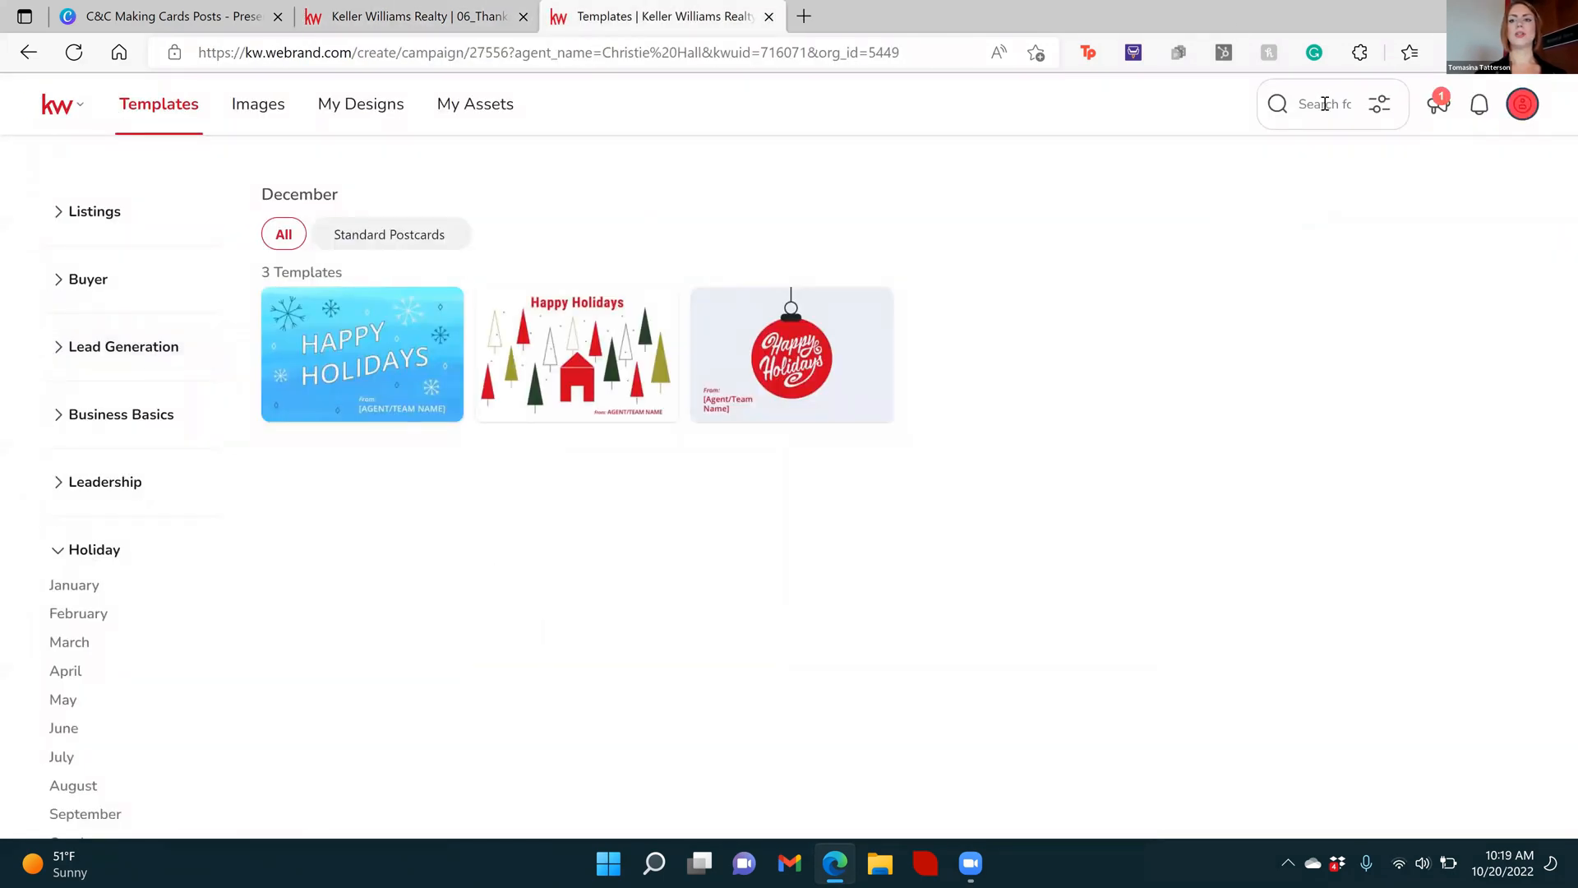
Open the HH-Trees December holiday postcard template for editing and go to its second page
mouse_move(587, 357)
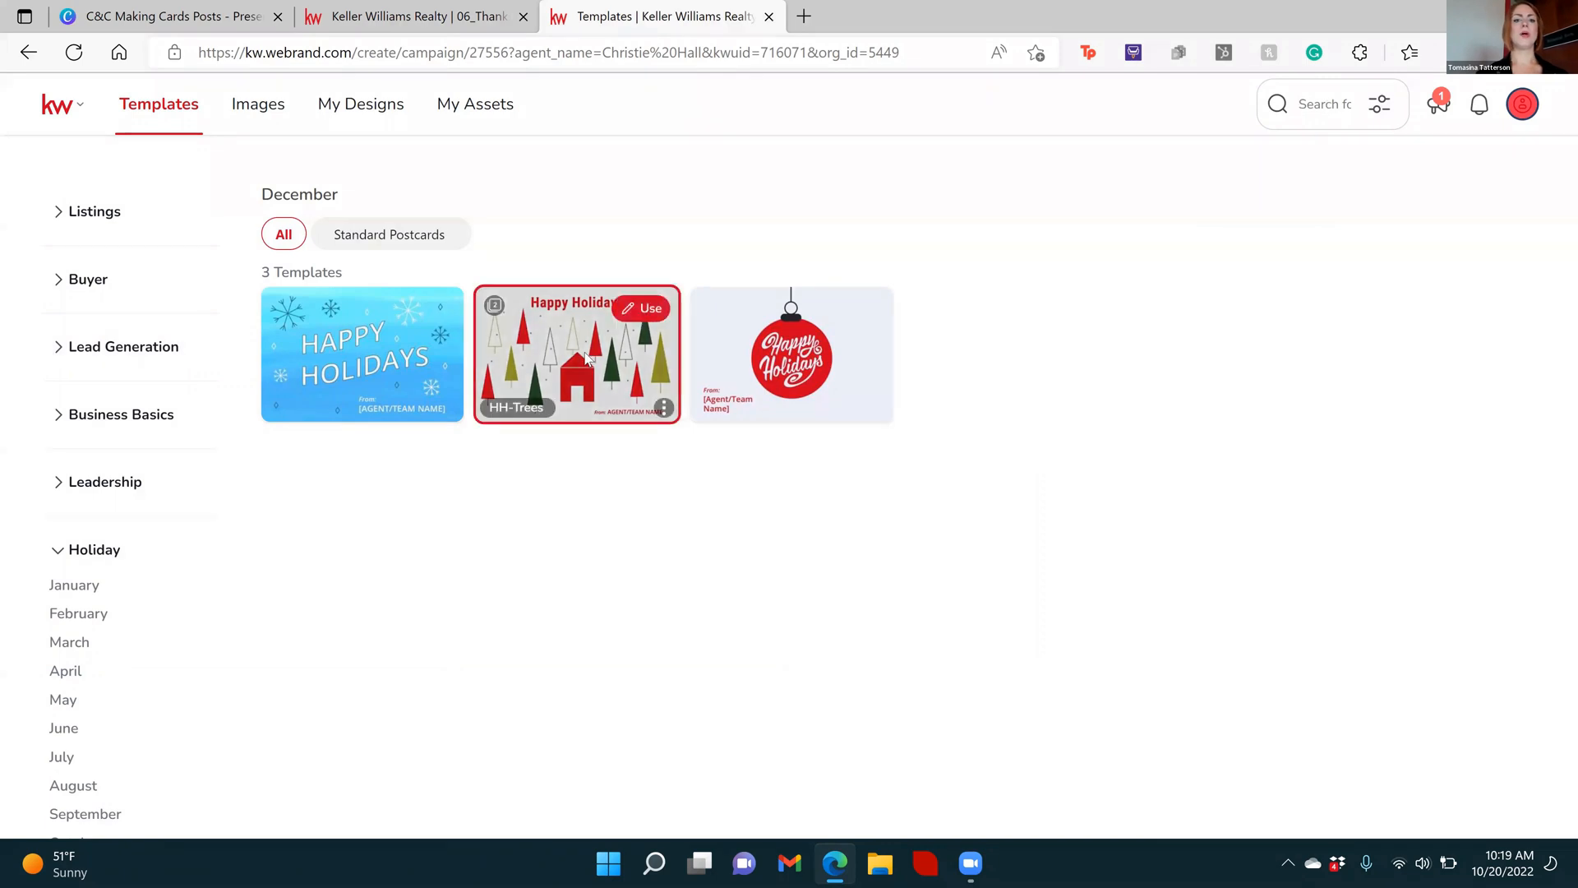
click(645, 309)
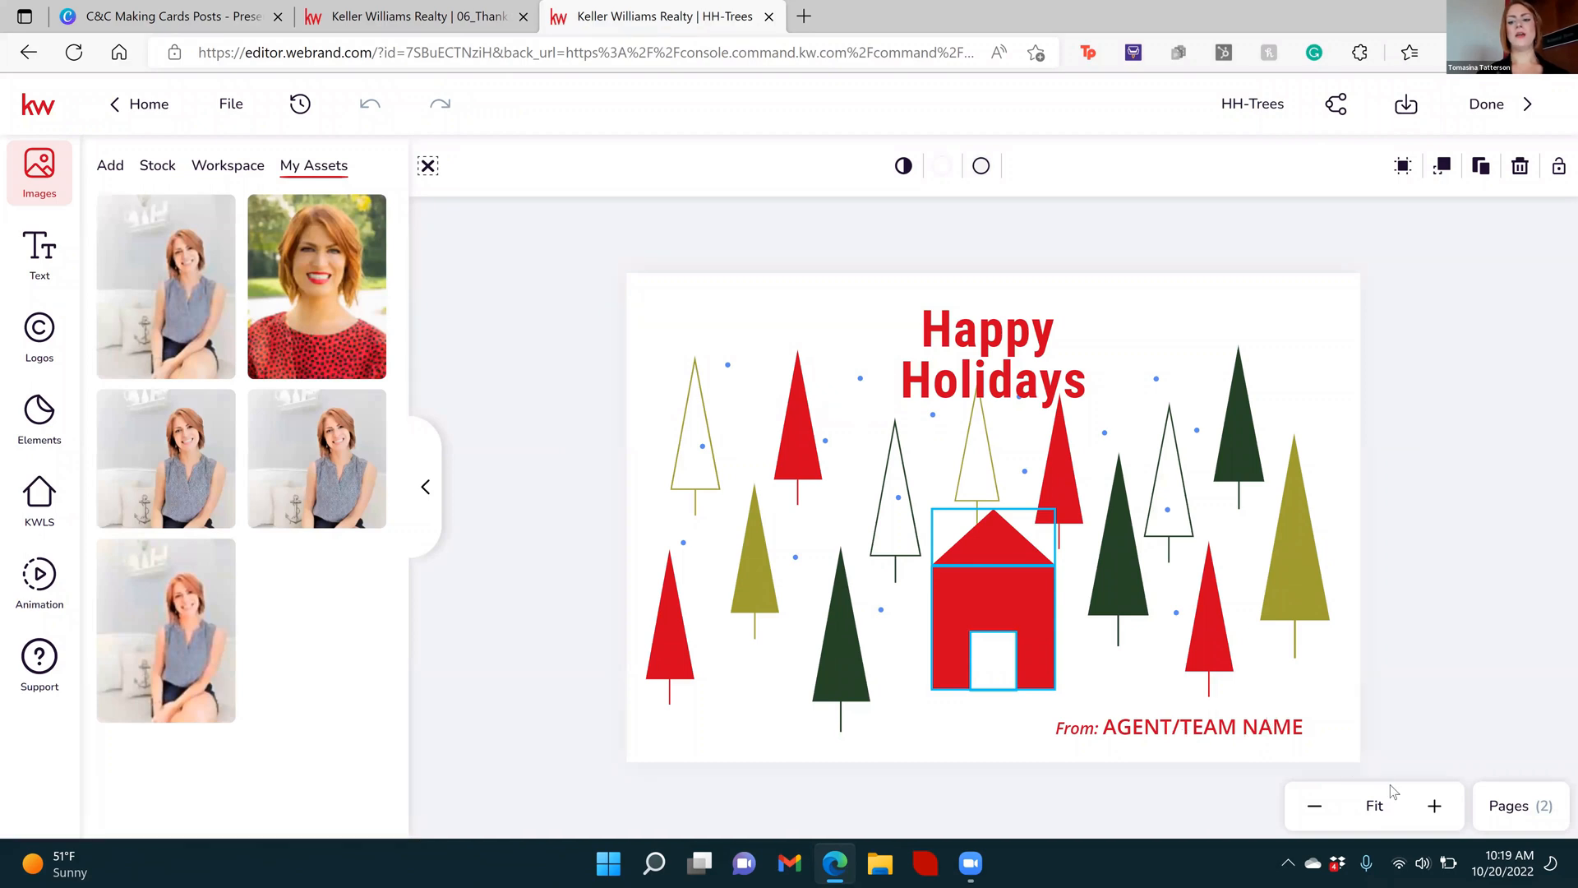
click(1307, 727)
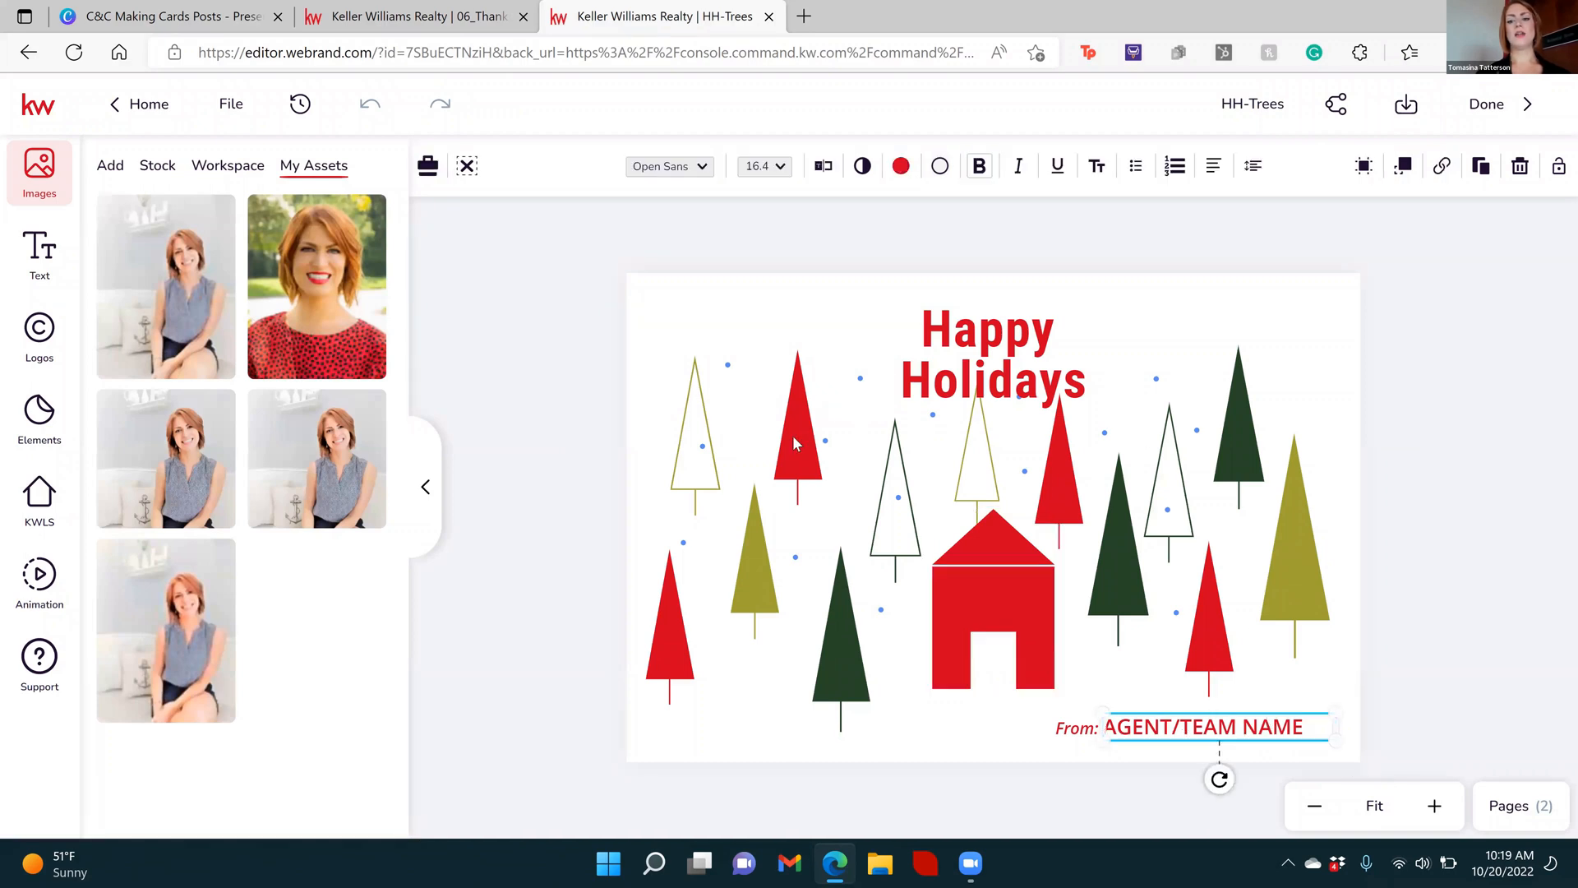
click(1434, 807)
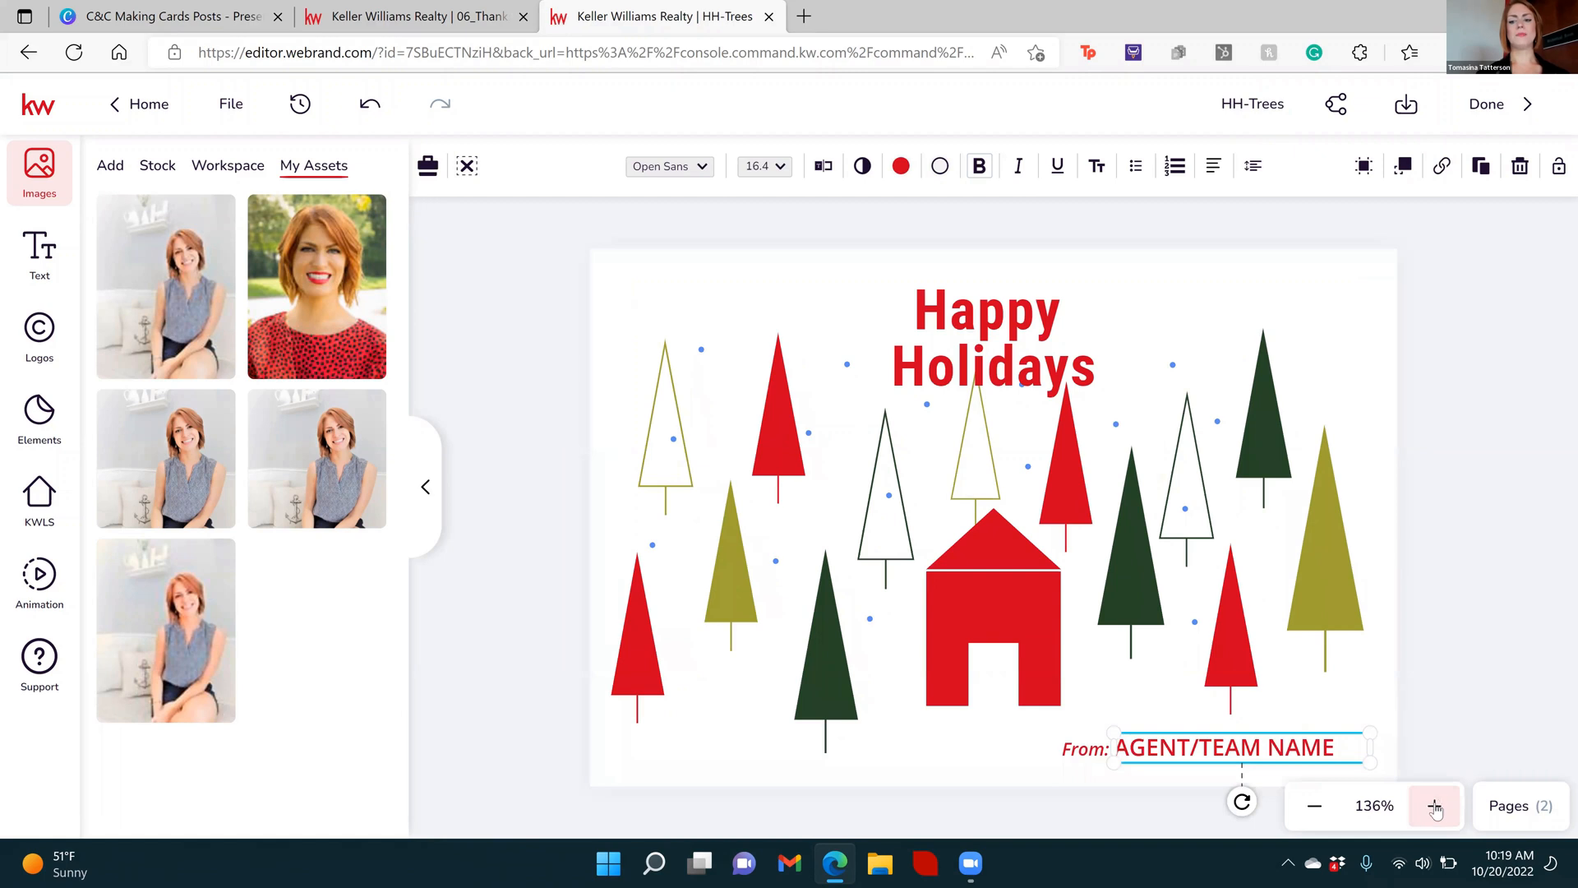
click(1392, 513)
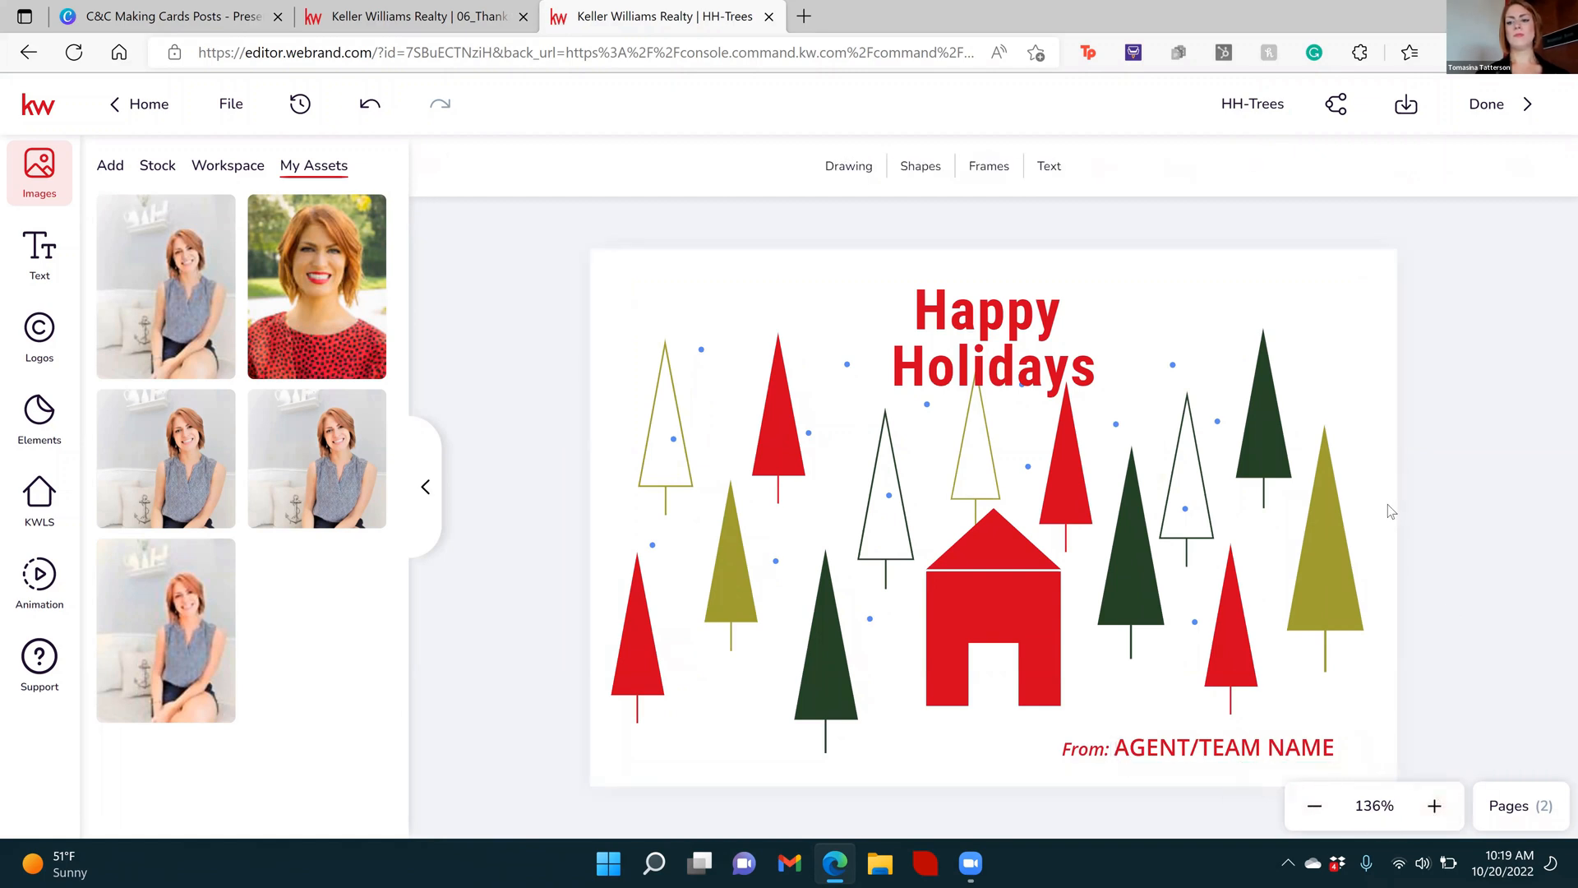
click(1496, 801)
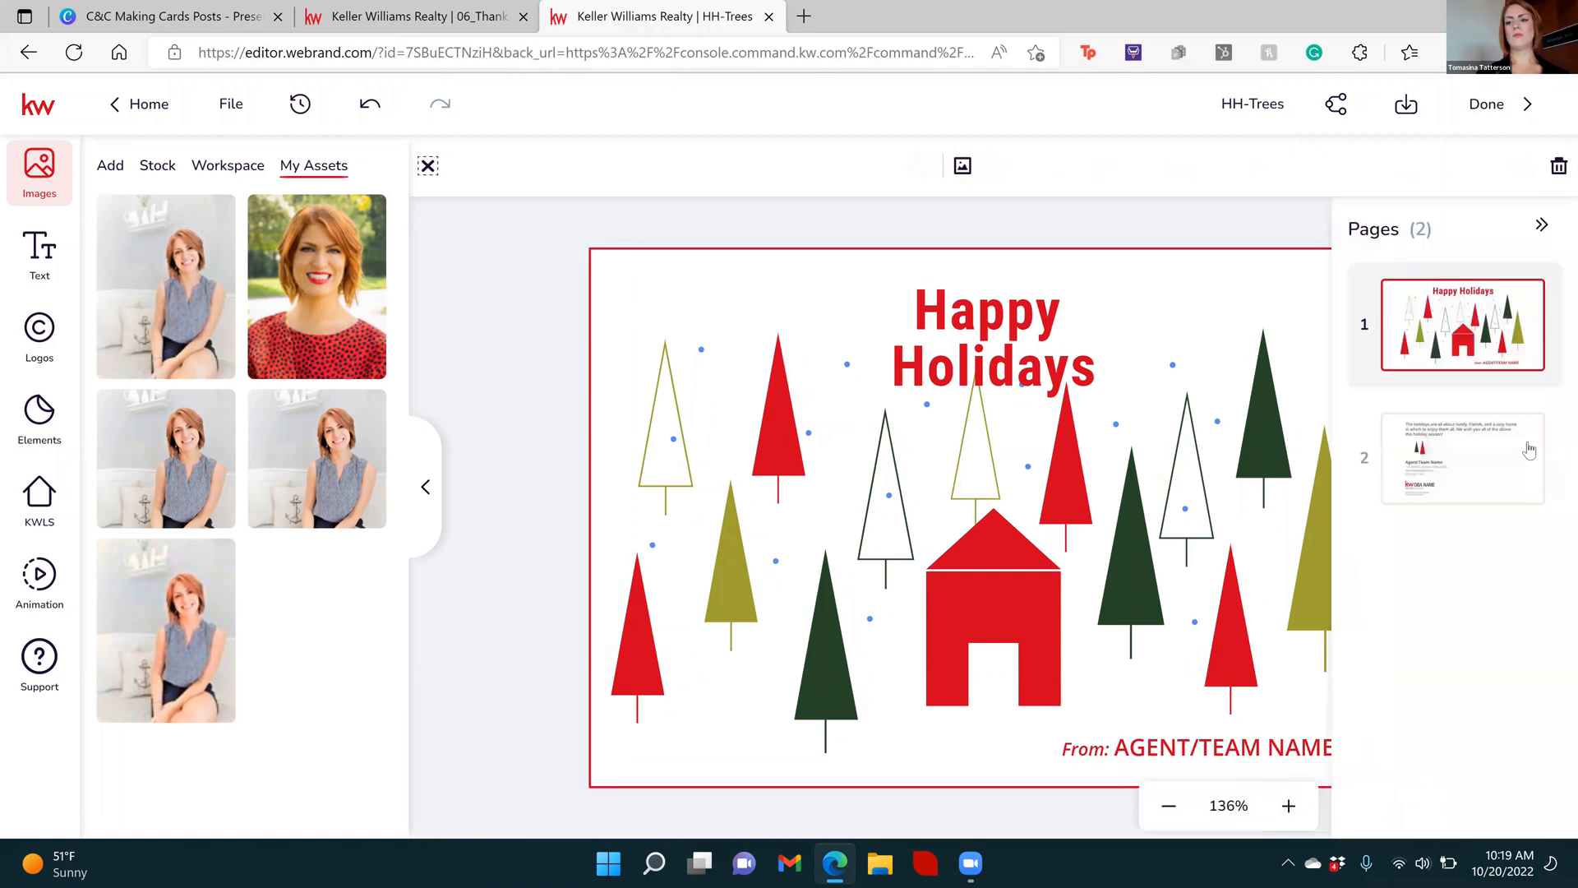
click(1479, 496)
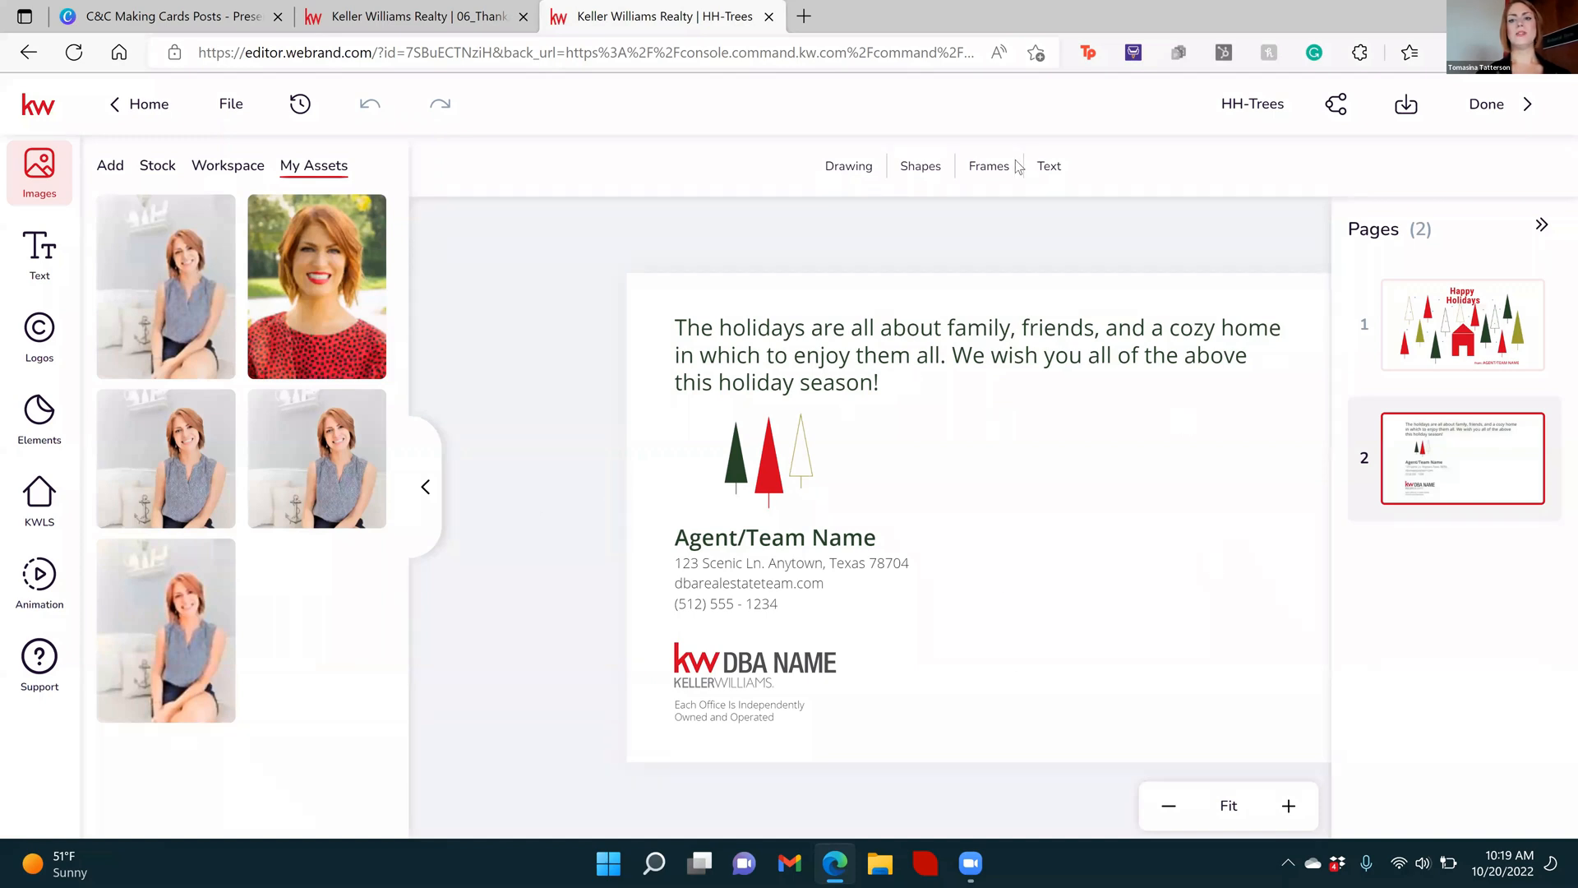
Add a basic line shape to page 2 and reshape it into a long thin line in the blank area beside the trees
click(918, 167)
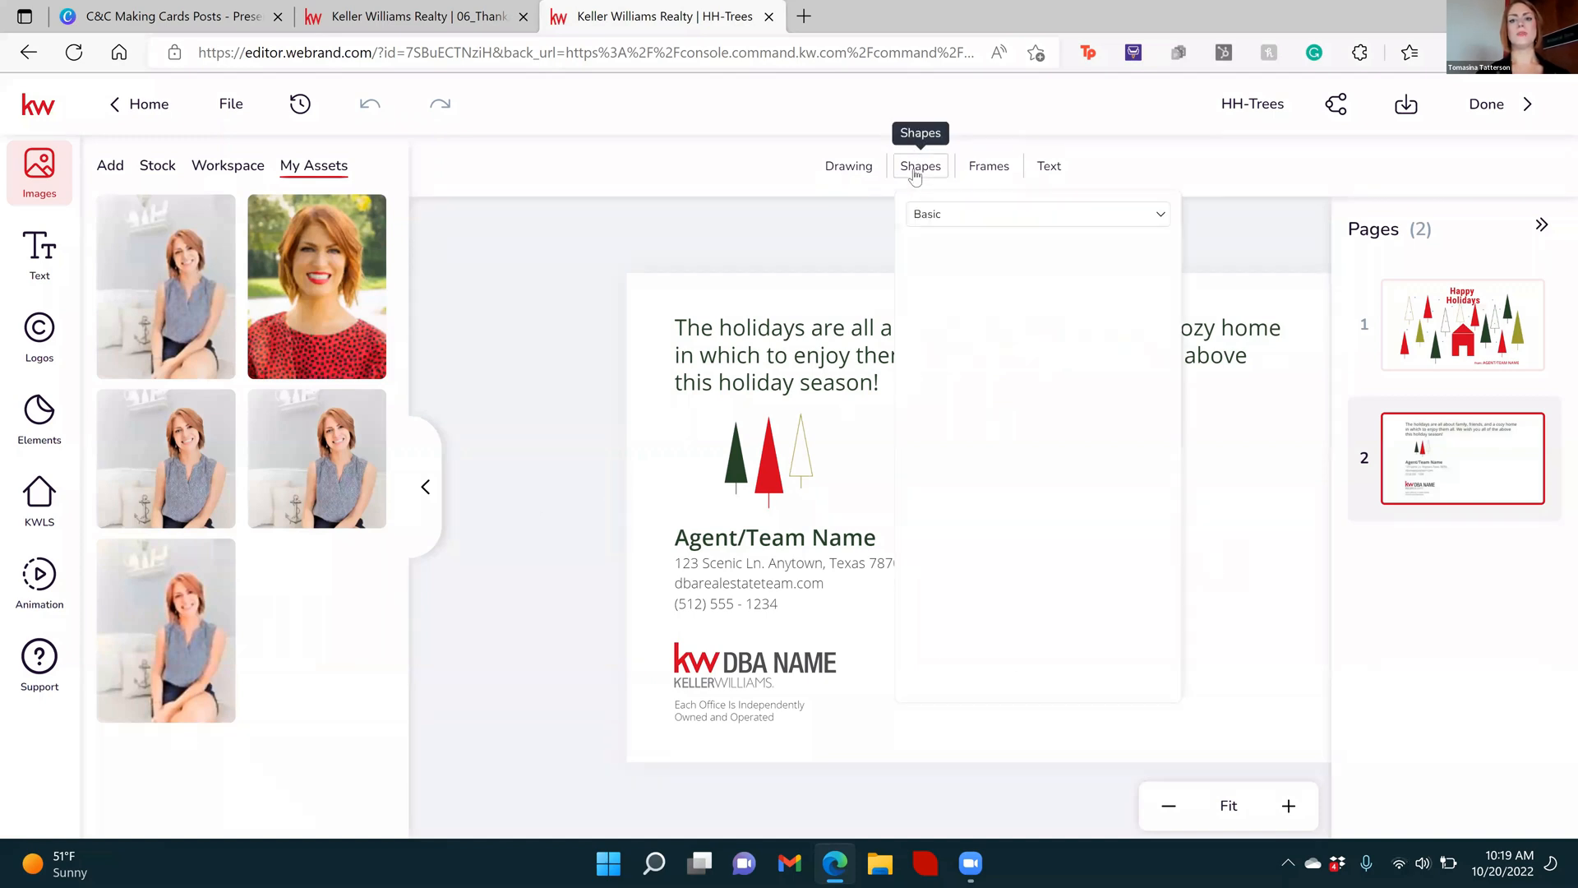
click(951, 216)
click(945, 215)
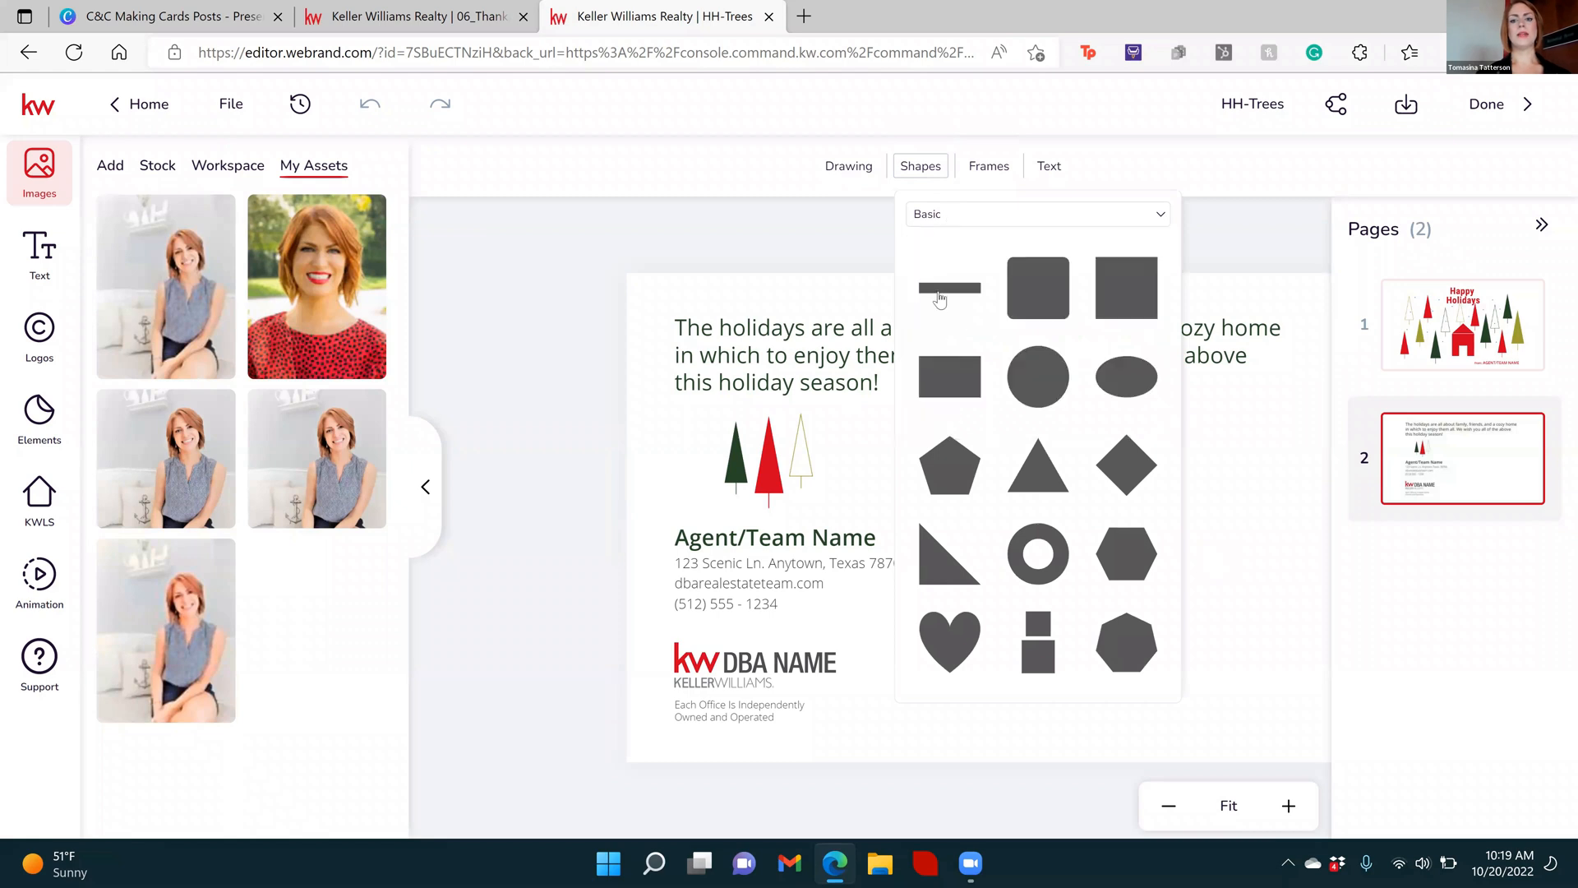
click(958, 322)
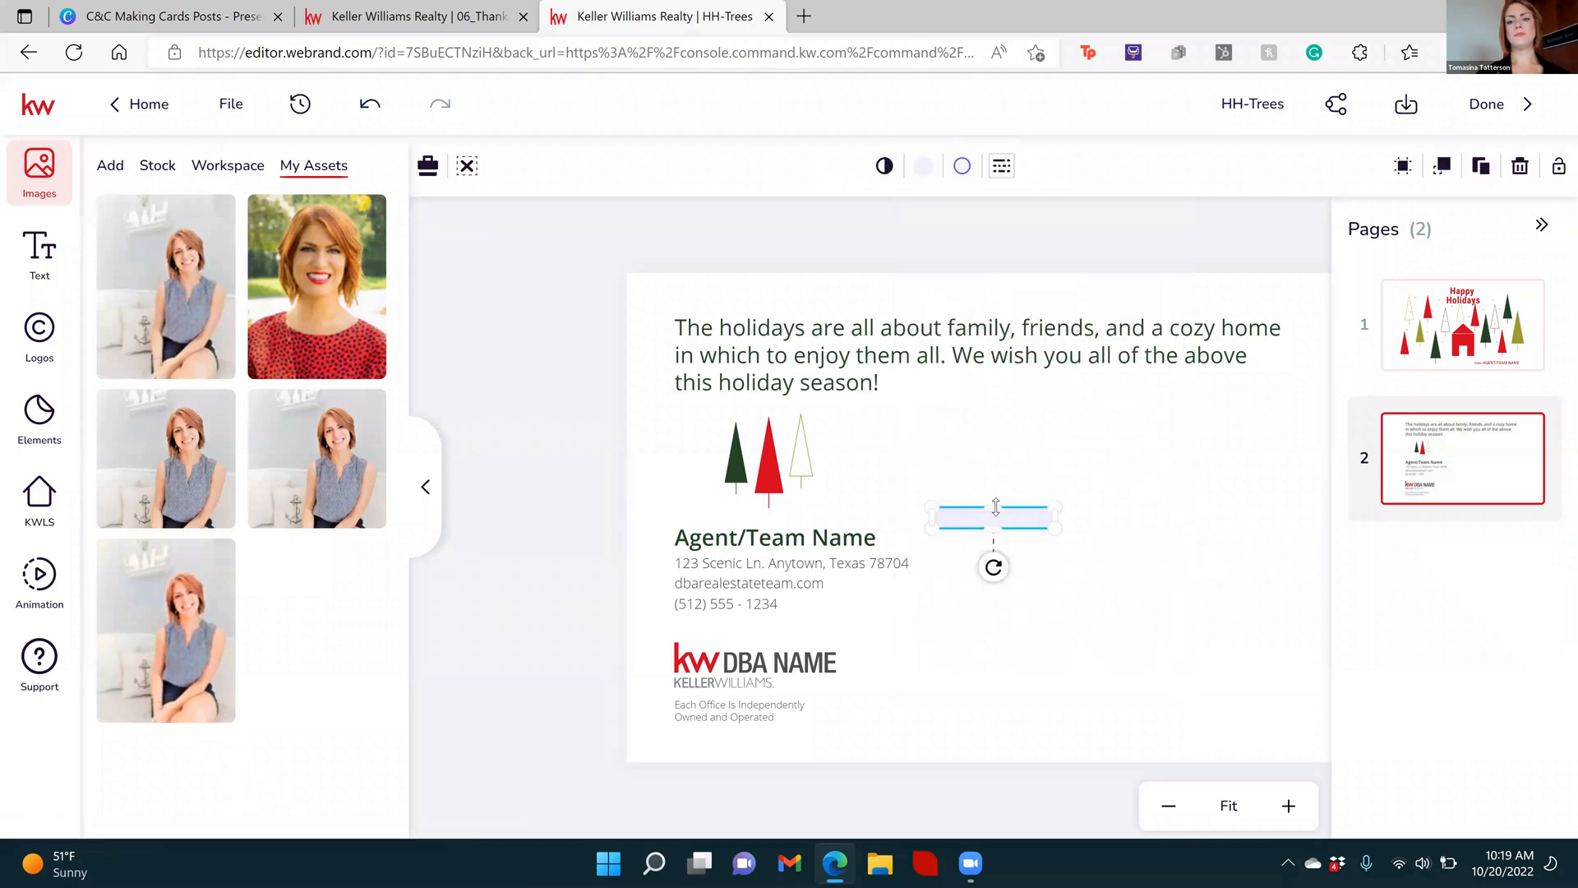
drag(995, 524, 1289, 511)
mouse_move(1116, 521)
mouse_down()
mouse_move(1116, 564)
mouse_move(1131, 525)
mouse_up()
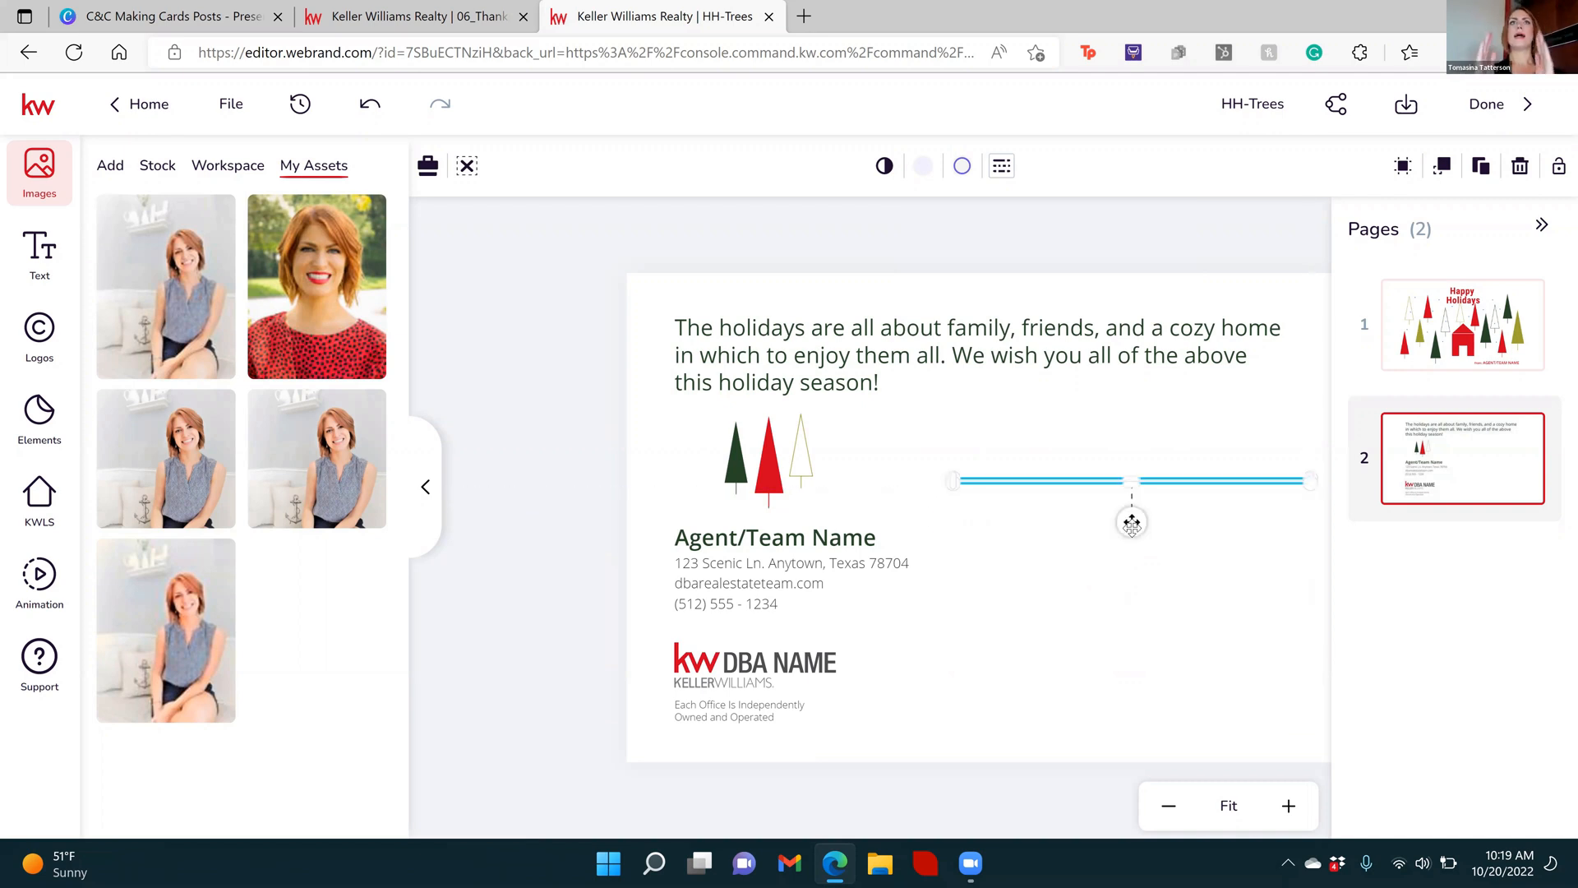
drag(956, 484, 1025, 487)
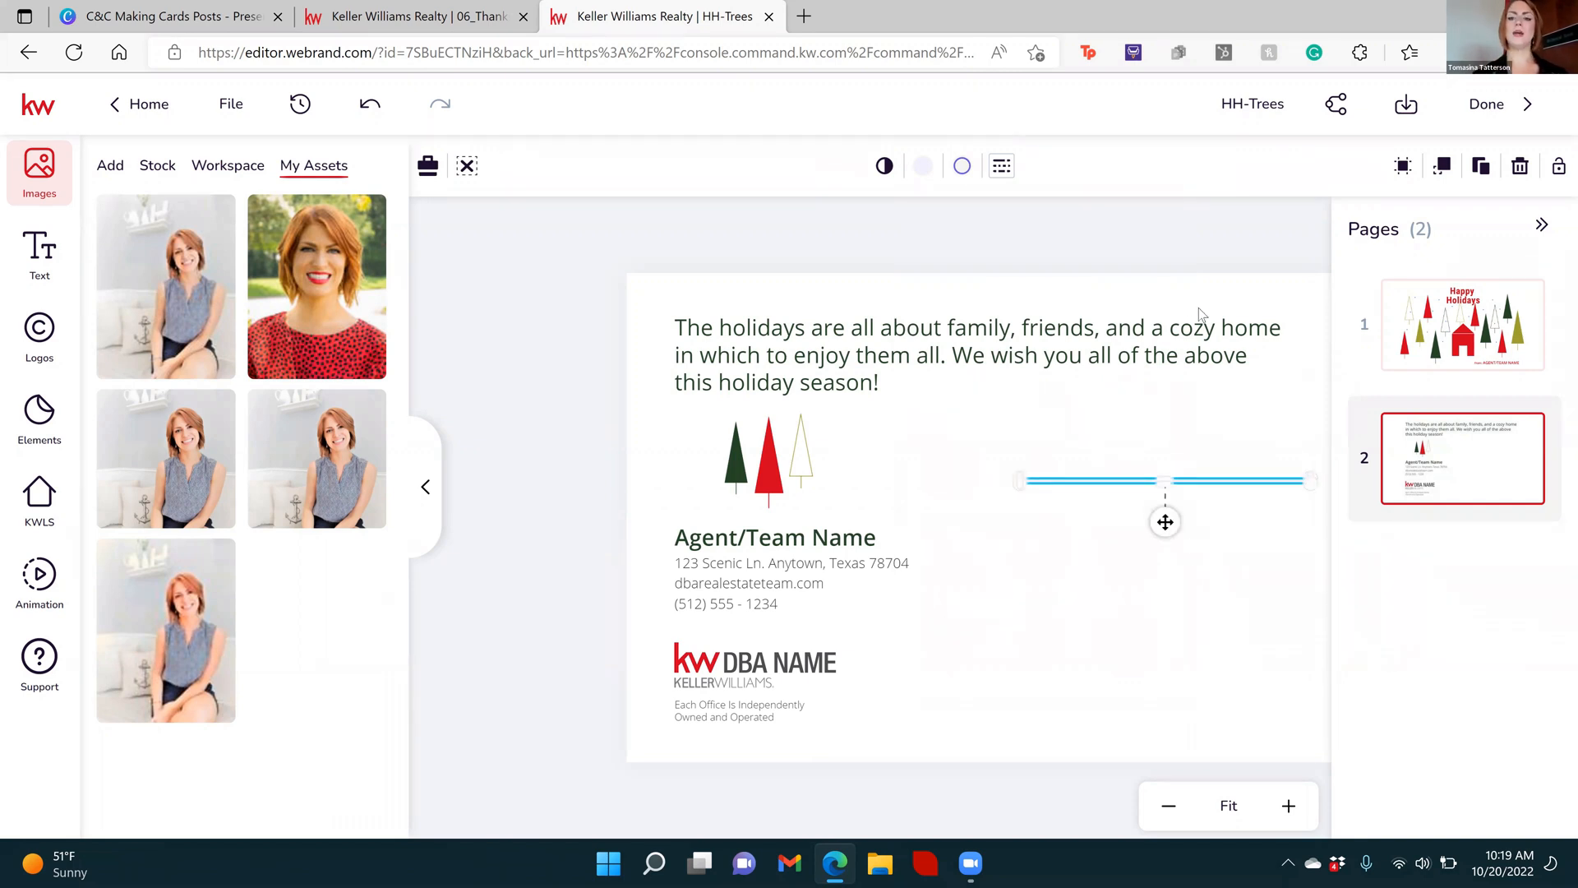
Set the line's stroke width to 0 and its fill to the near-black template color
click(1002, 168)
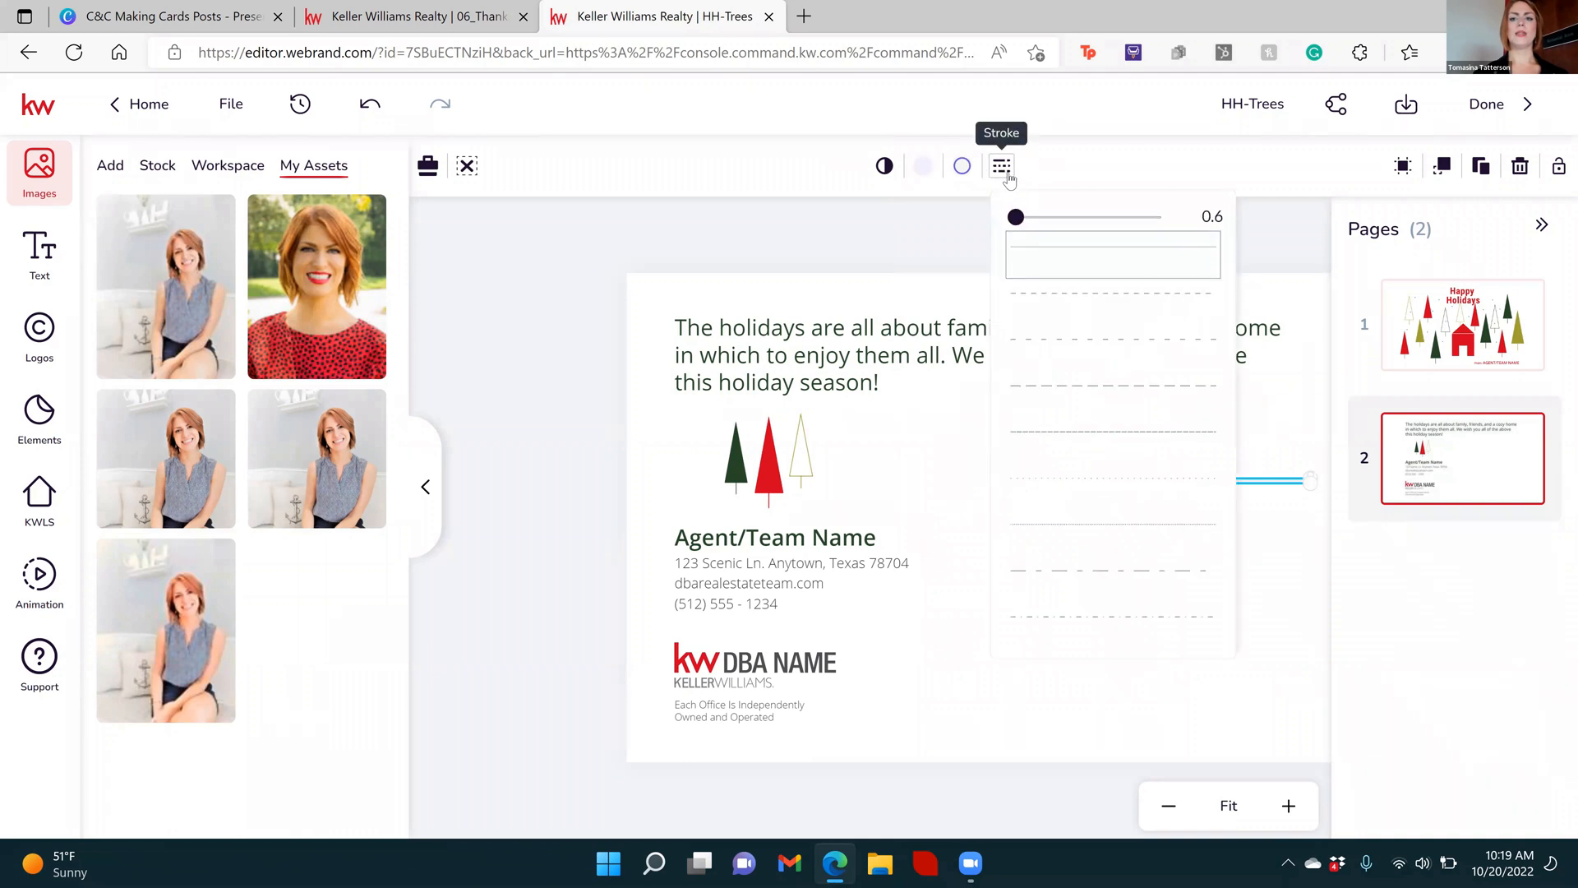
drag(1016, 217, 1001, 218)
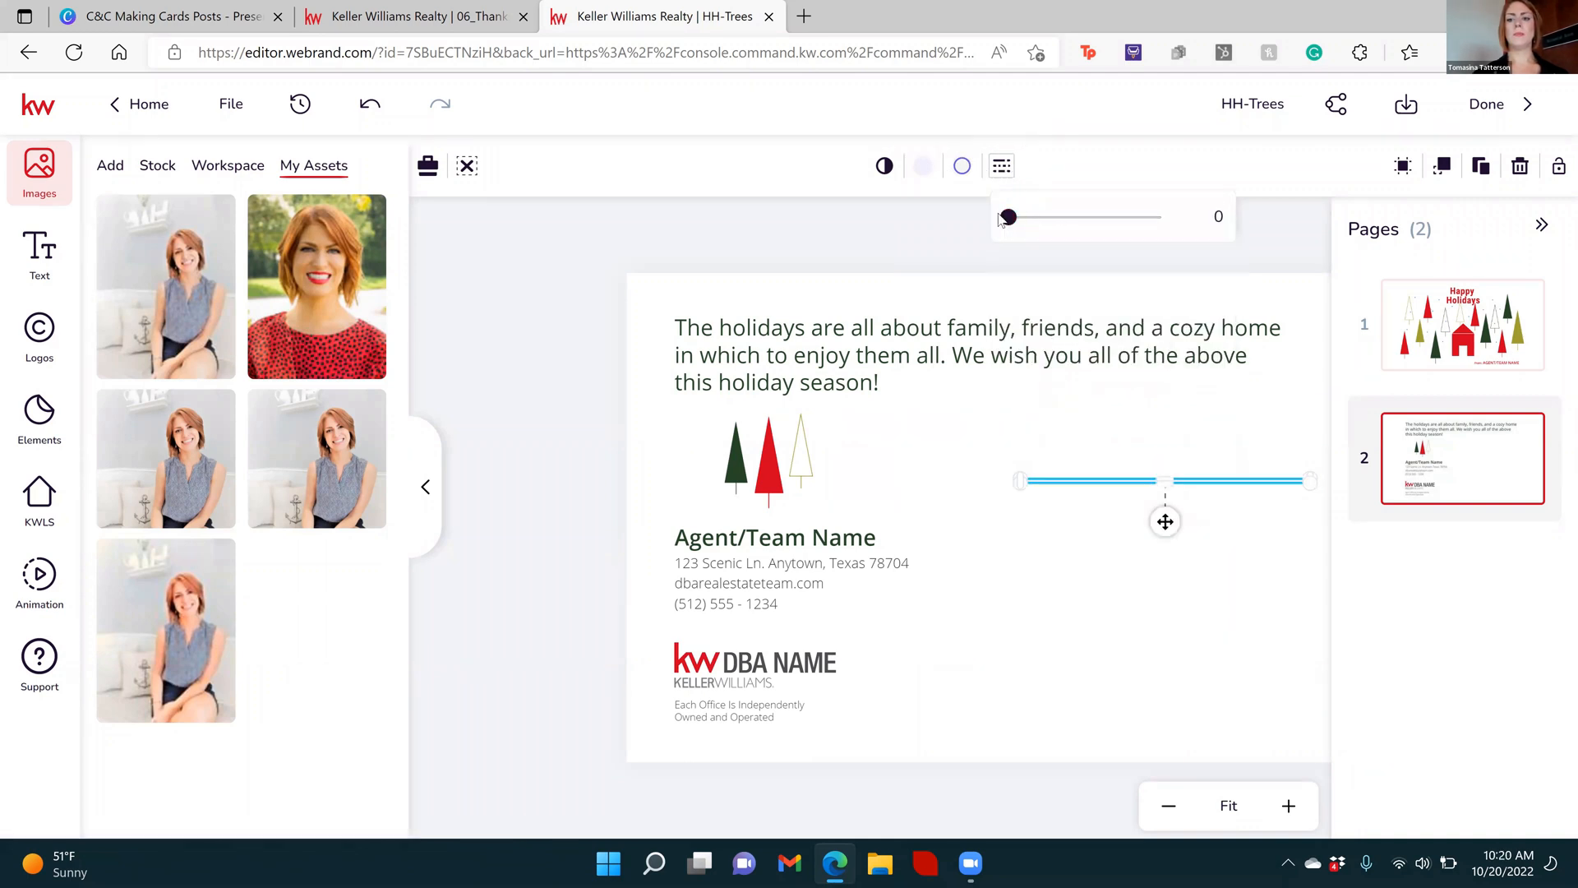
click(924, 165)
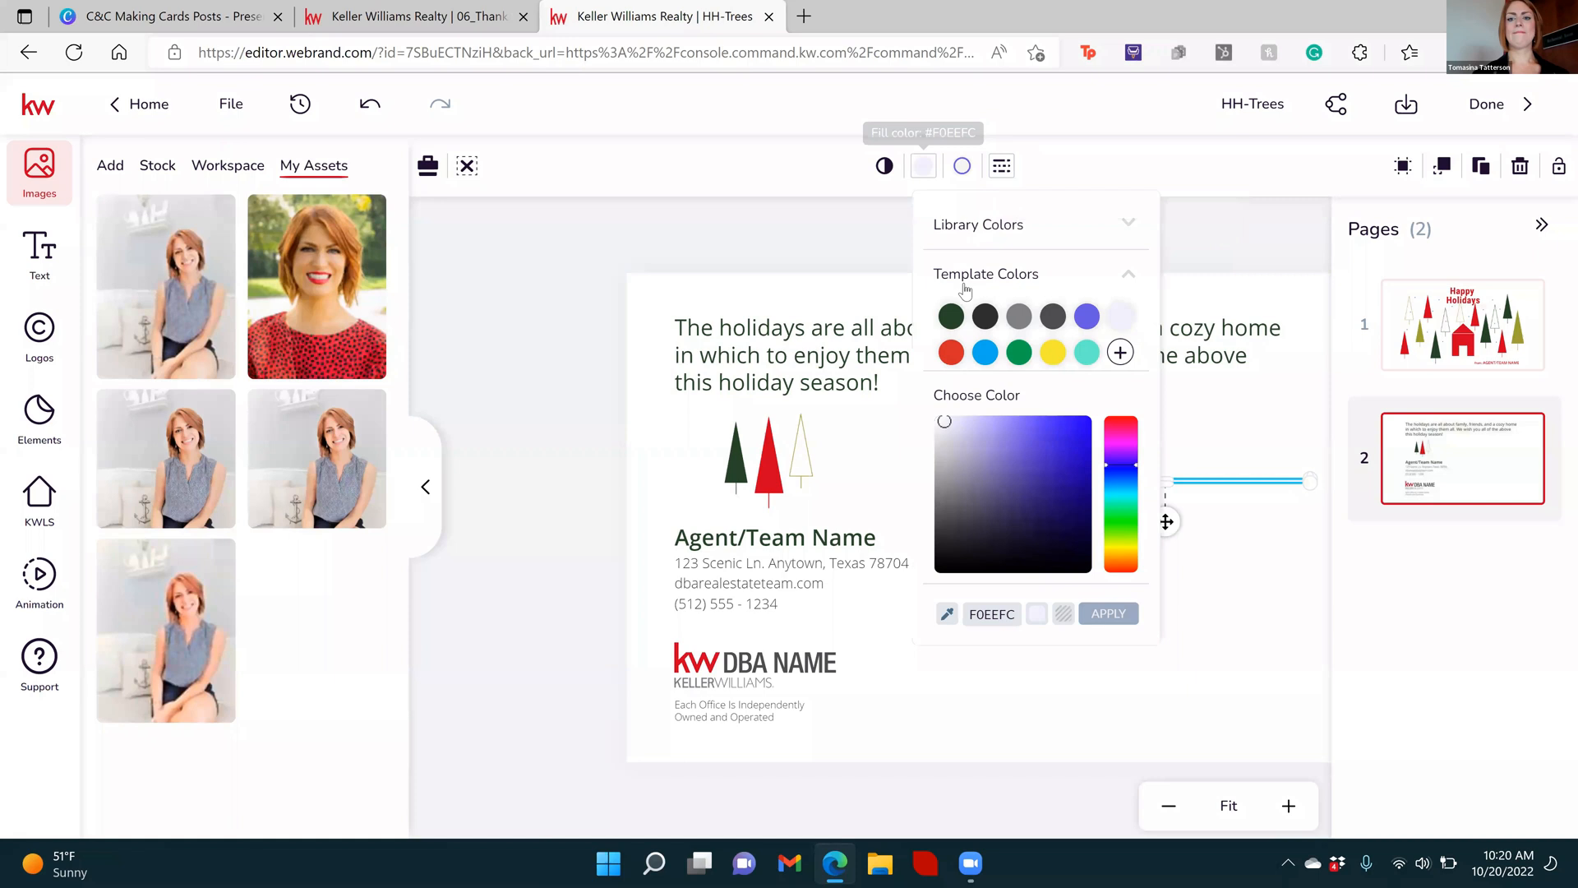
click(986, 317)
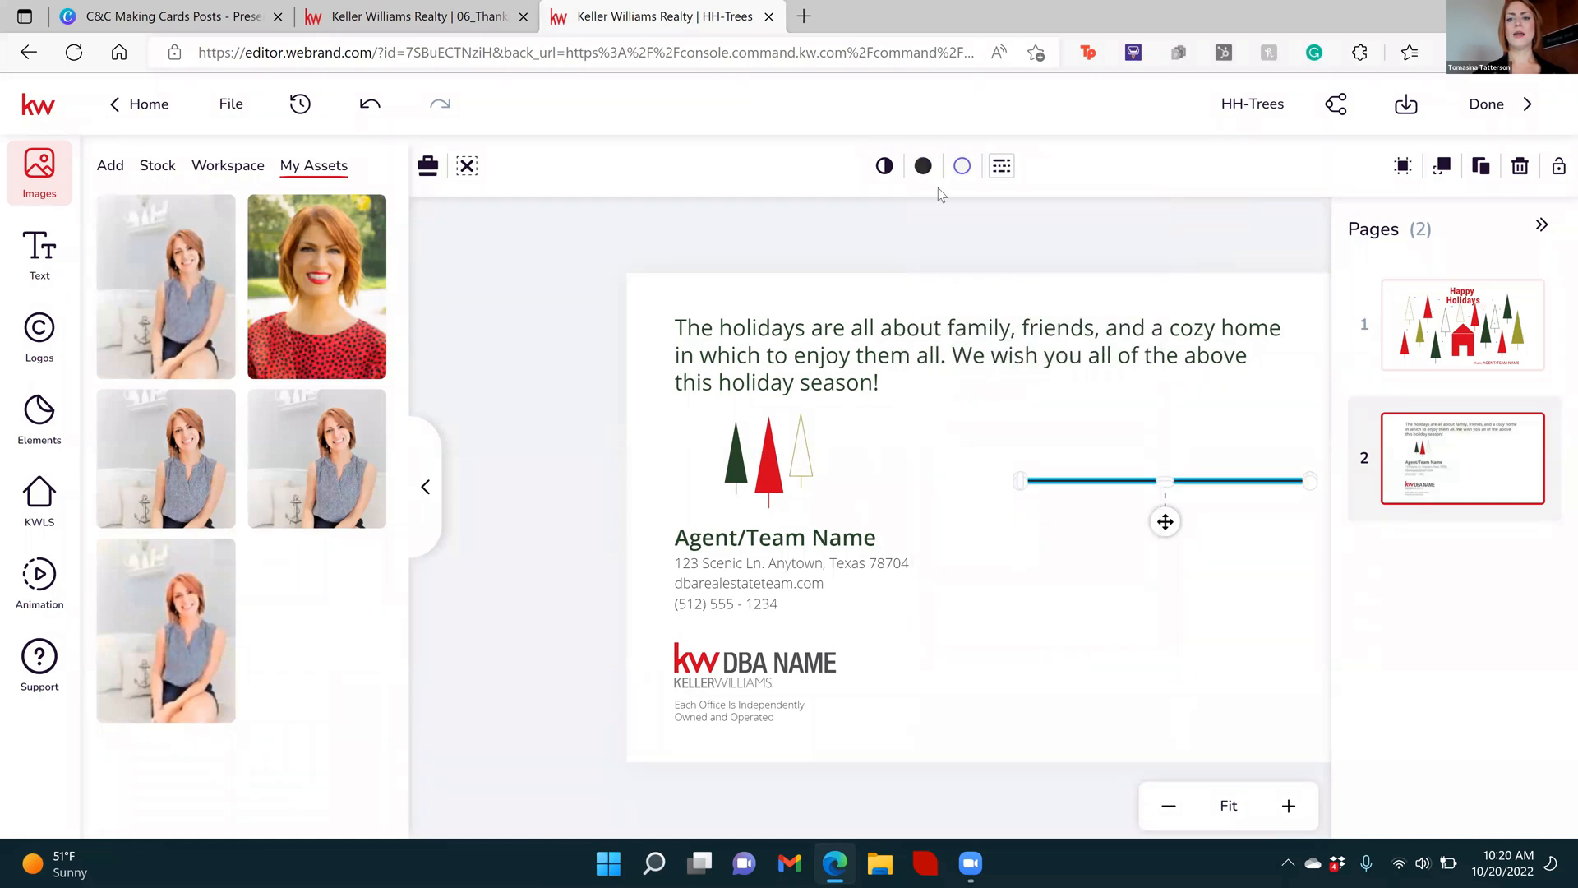
click(1018, 562)
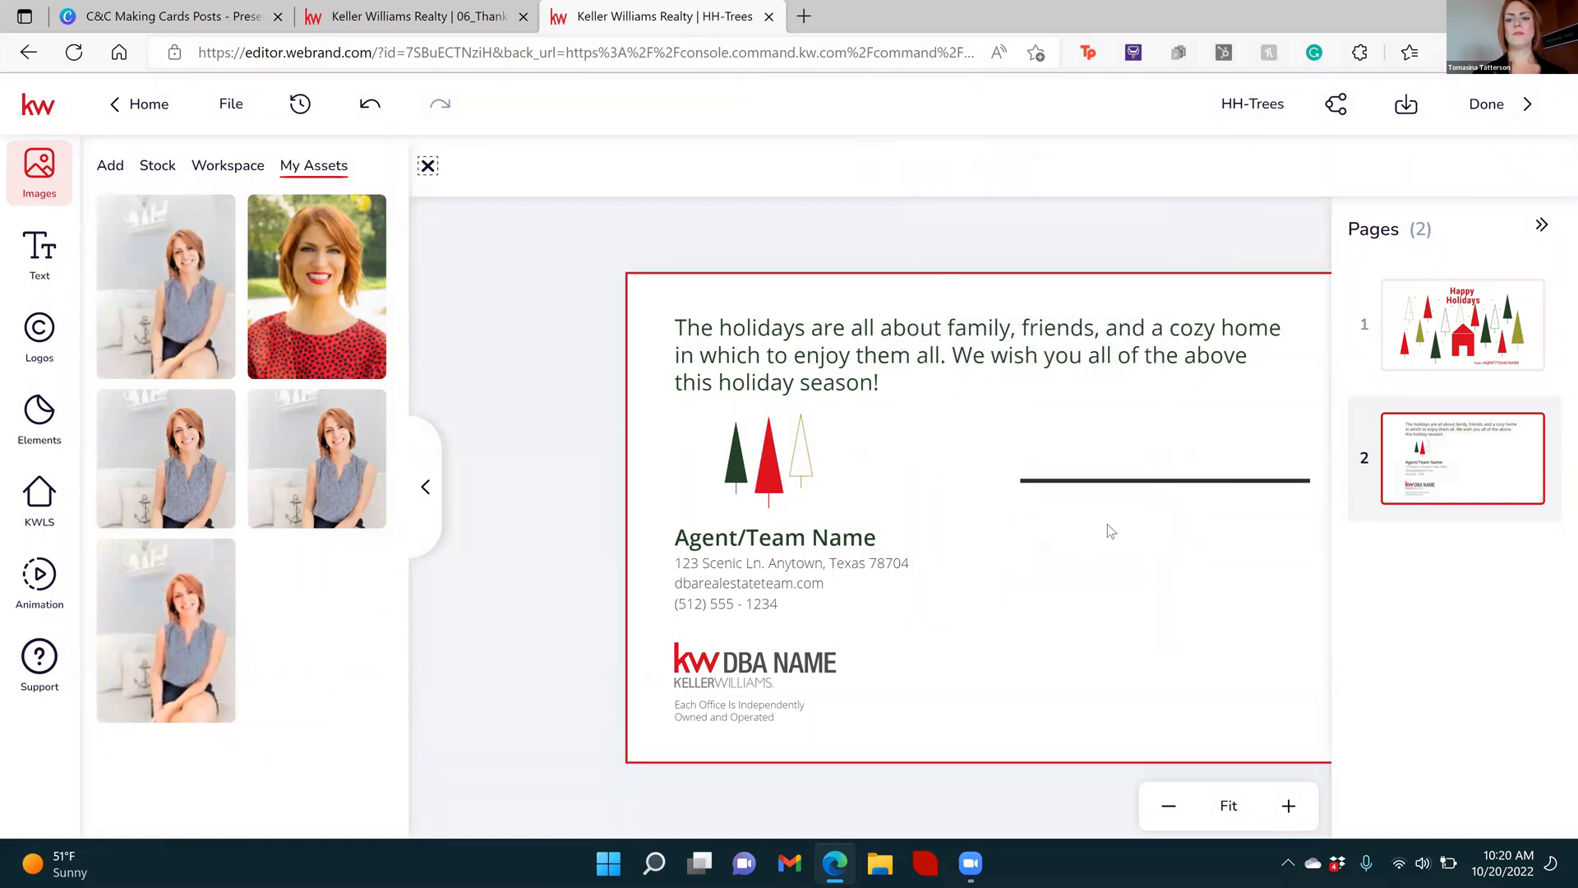
Duplicate the line twice and stack the copies below it, aligned and evenly spaced
click(1102, 481)
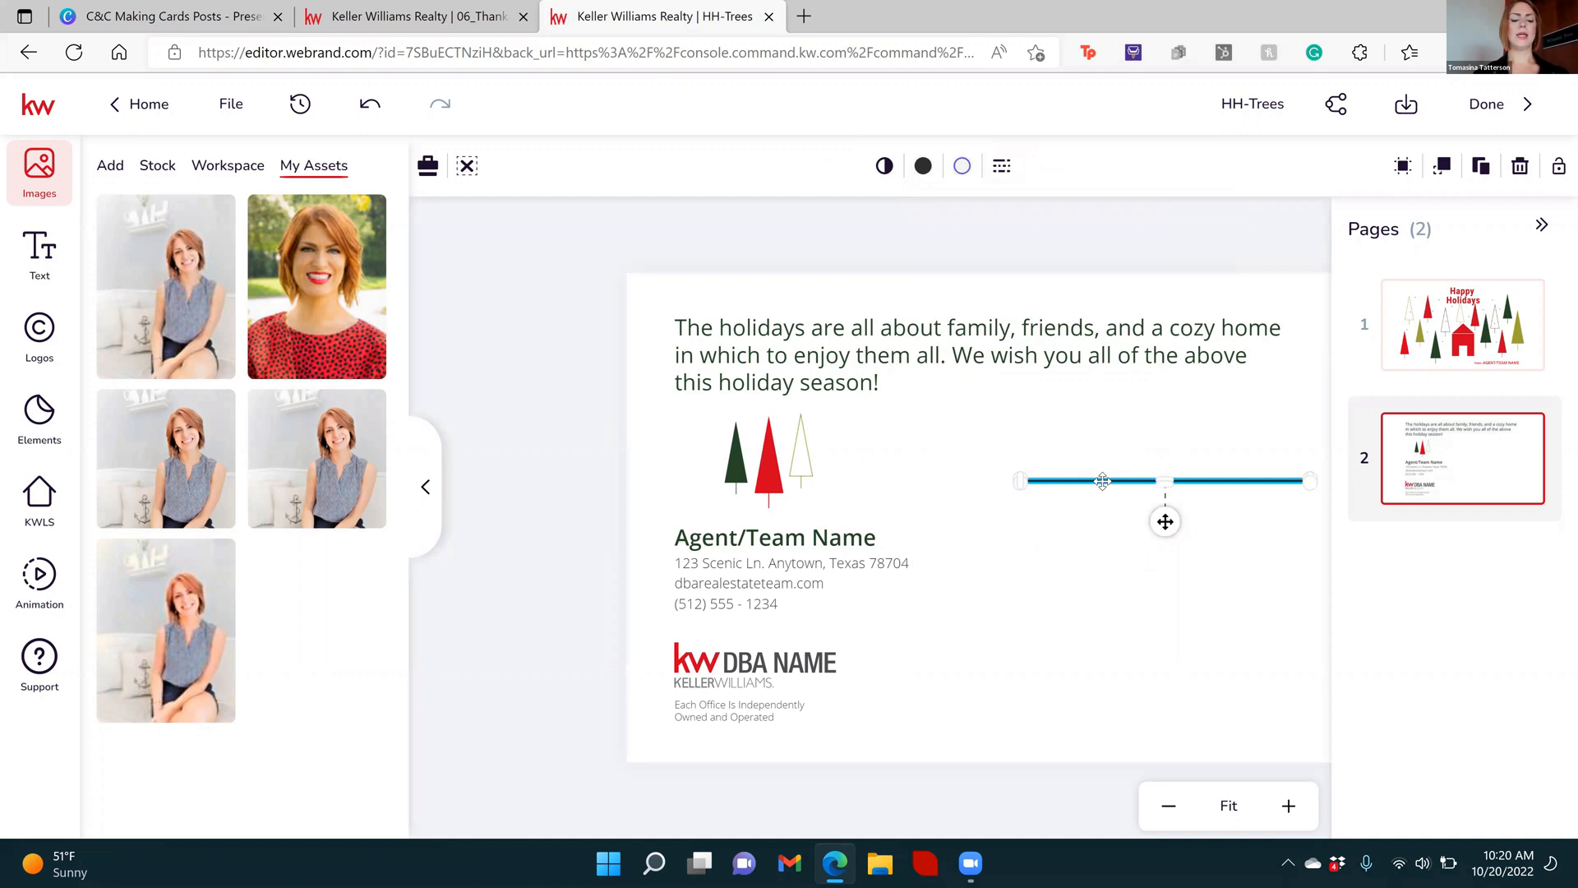
key(ctrl+v)
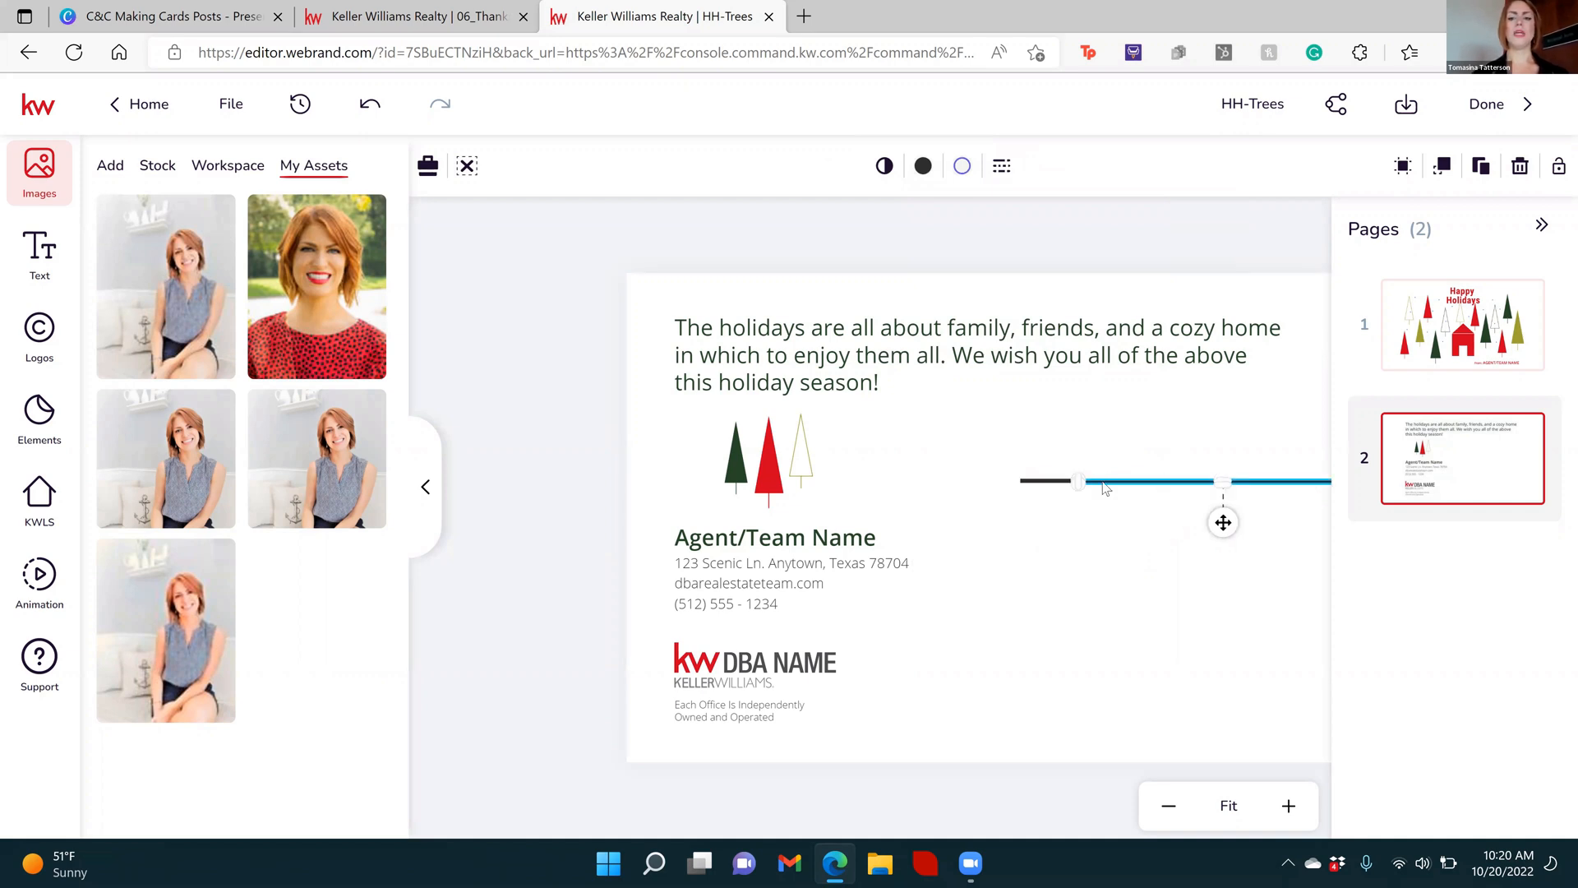
drag(1241, 535, 1166, 560)
click(1172, 684)
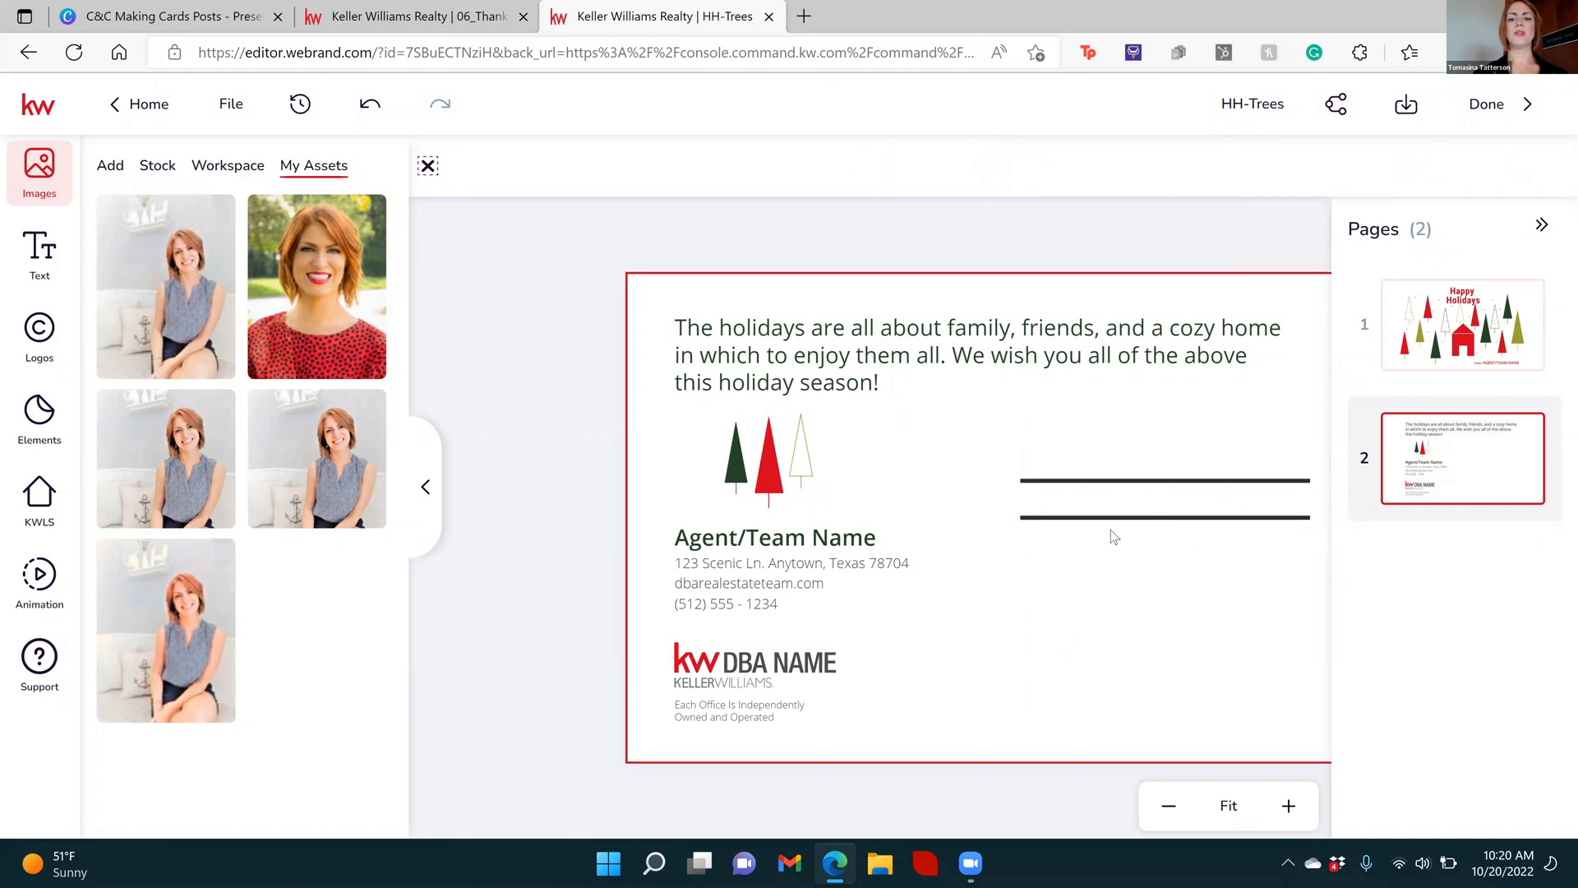
click(1135, 571)
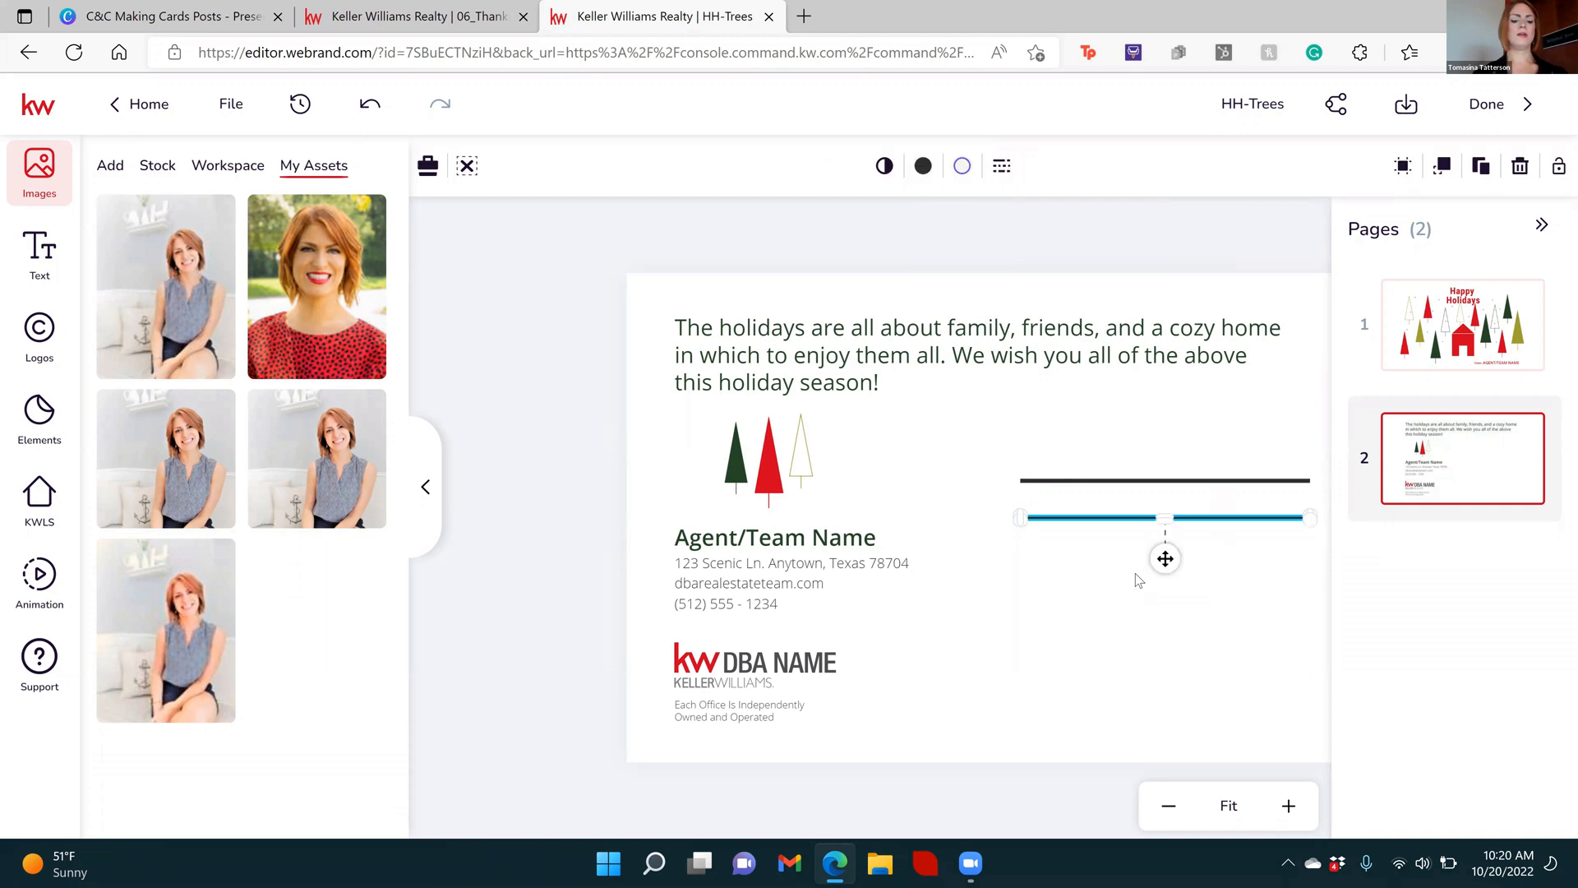
drag(1136, 573, 1163, 600)
click(1162, 707)
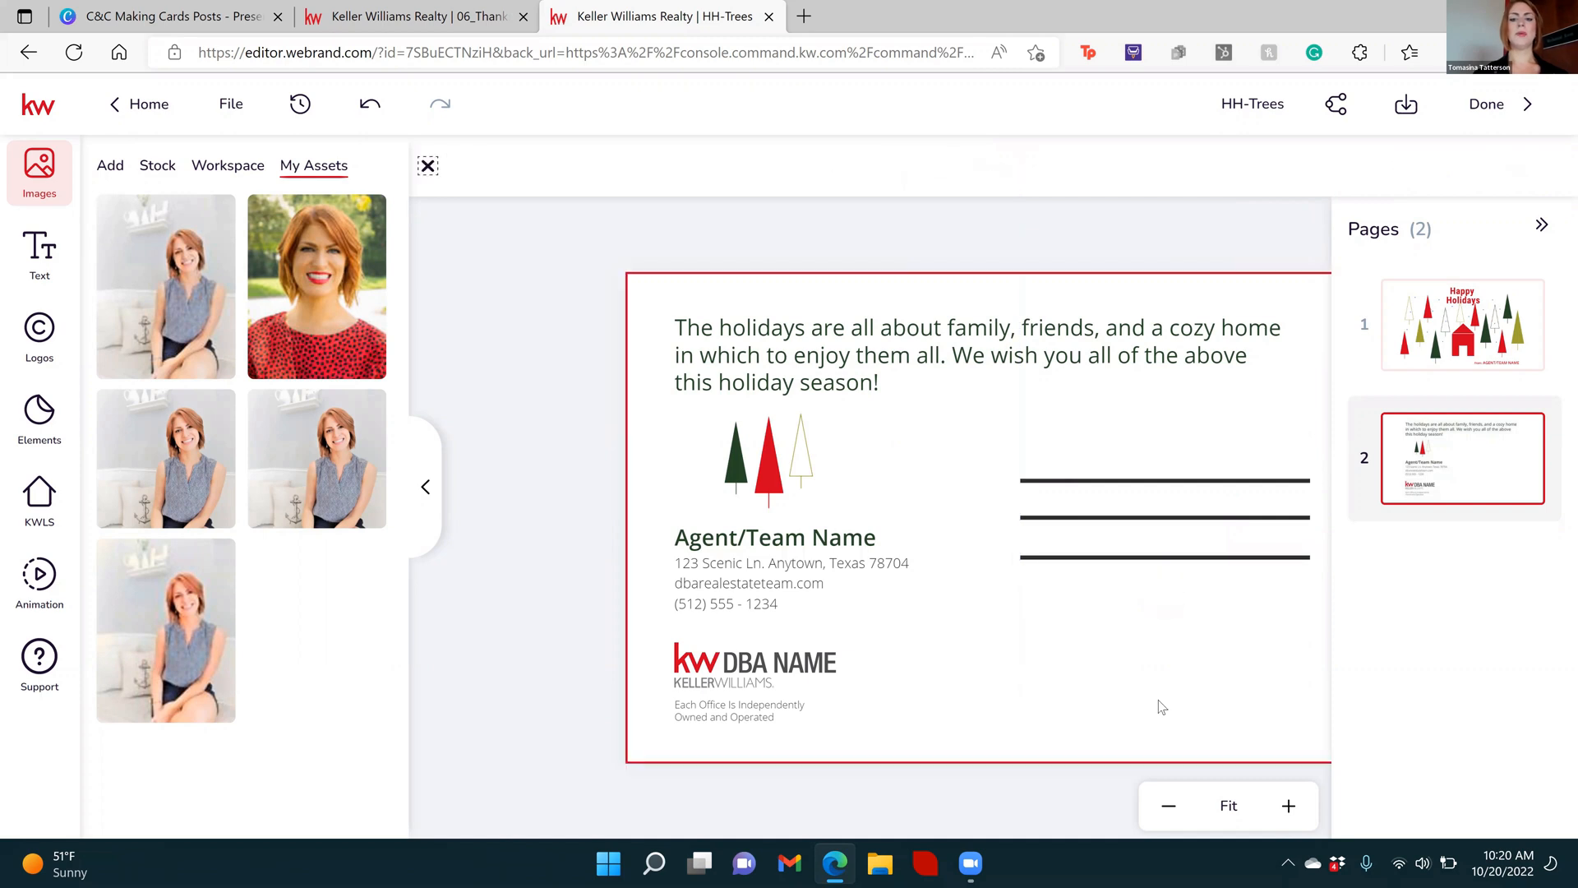
Move all three lines together down the postcard so the first sits level with the Agent/Team Name text
drag(1122, 421, 1133, 587)
drag(1136, 531, 1130, 567)
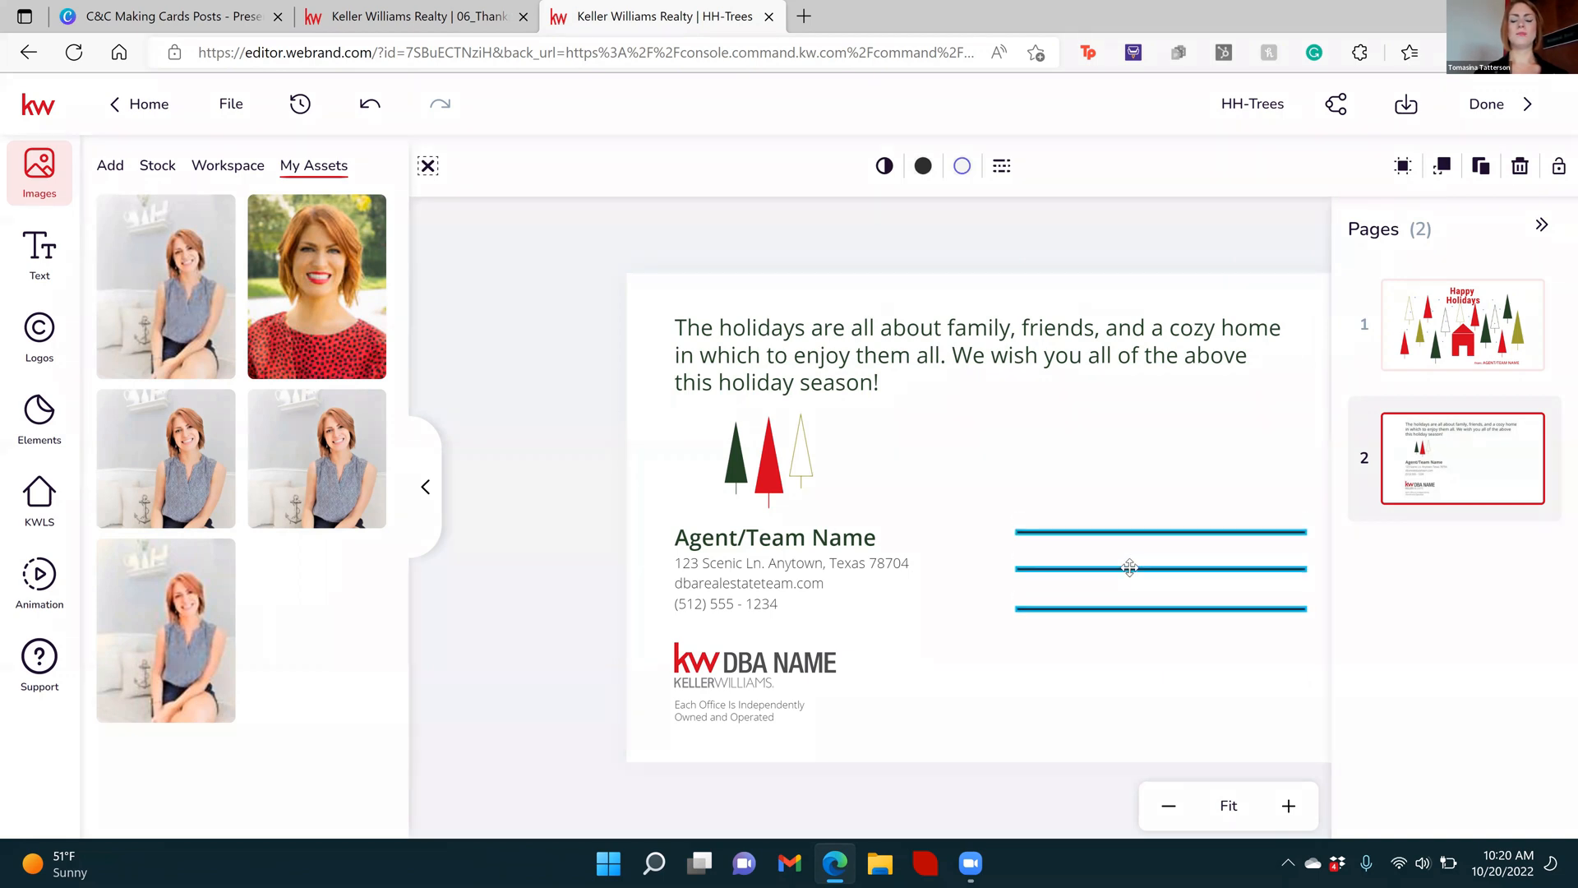
click(1139, 647)
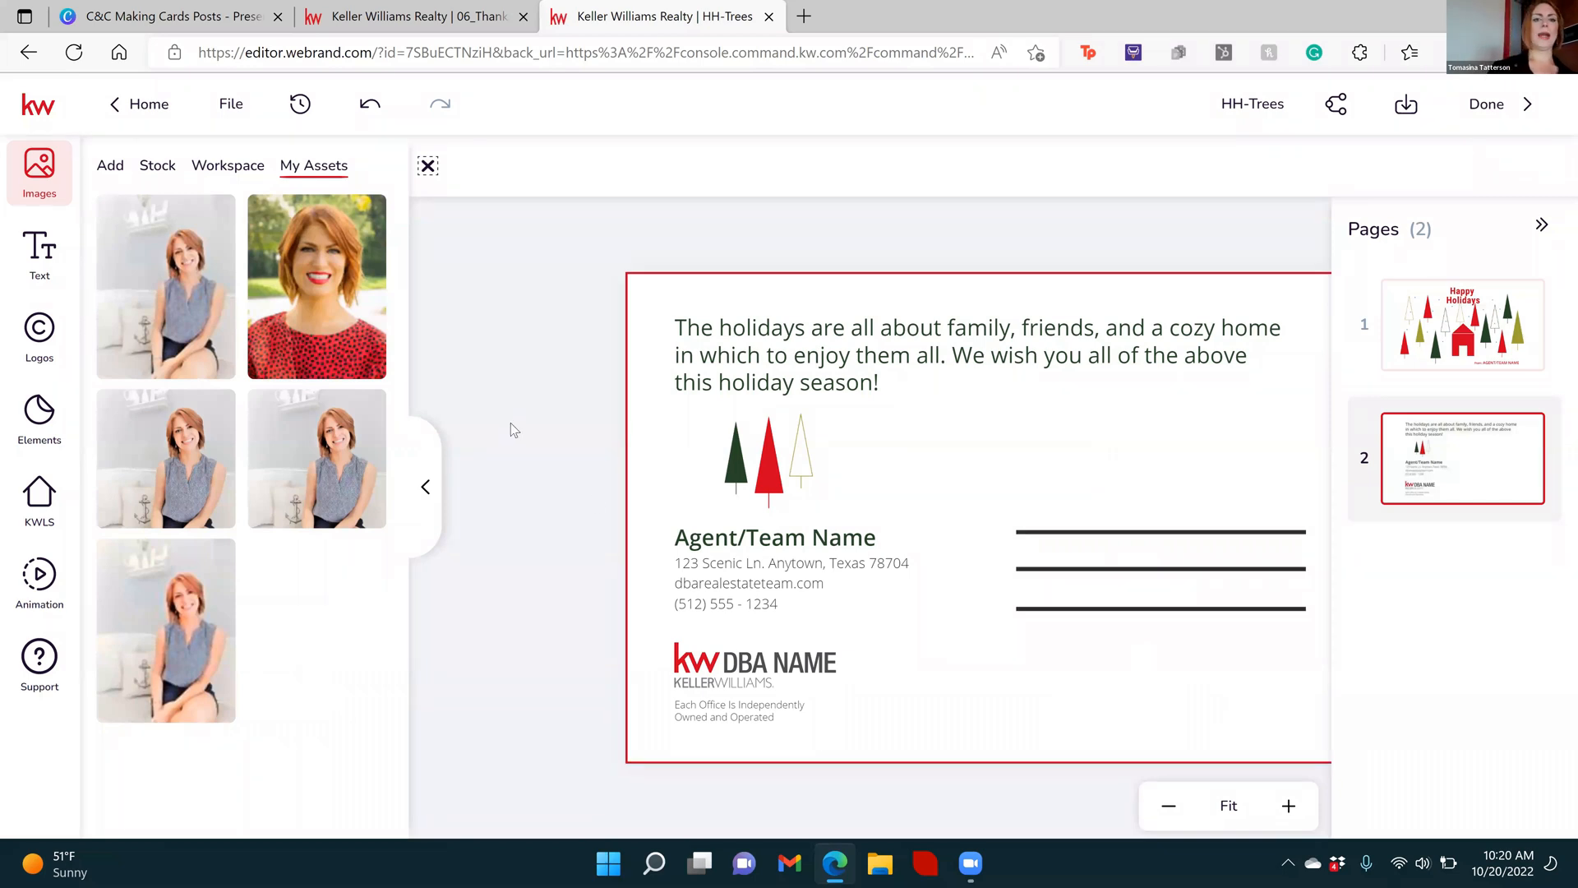
click(496, 315)
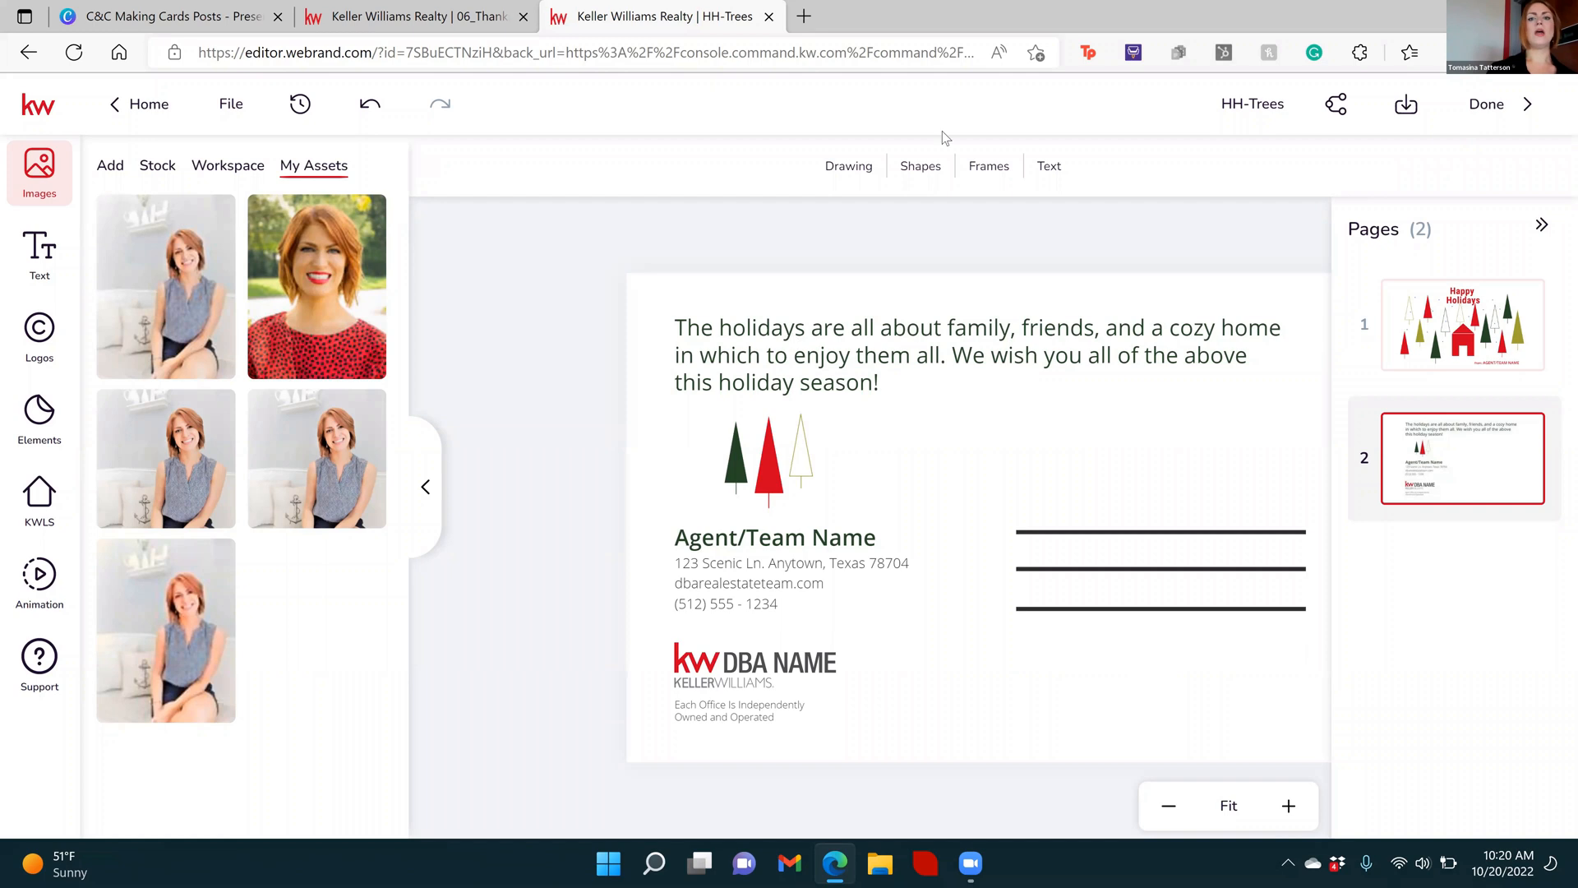
Switch to the Canva presentation, follow the link on its "Now Canva" slide, and go to the Canva home page
click(208, 10)
click(1258, 561)
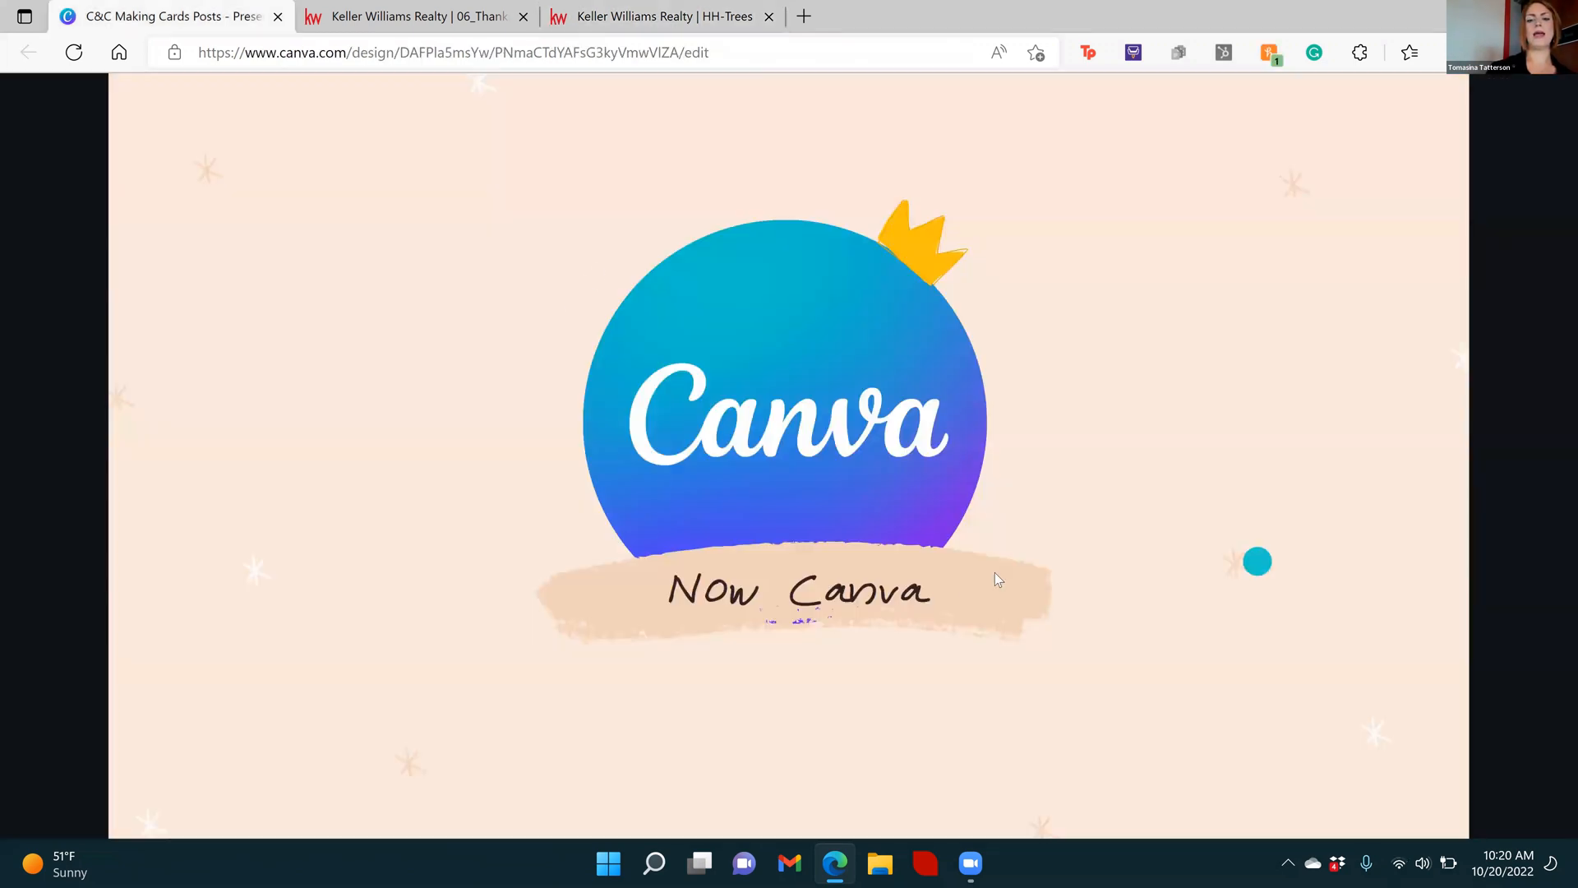
click(899, 609)
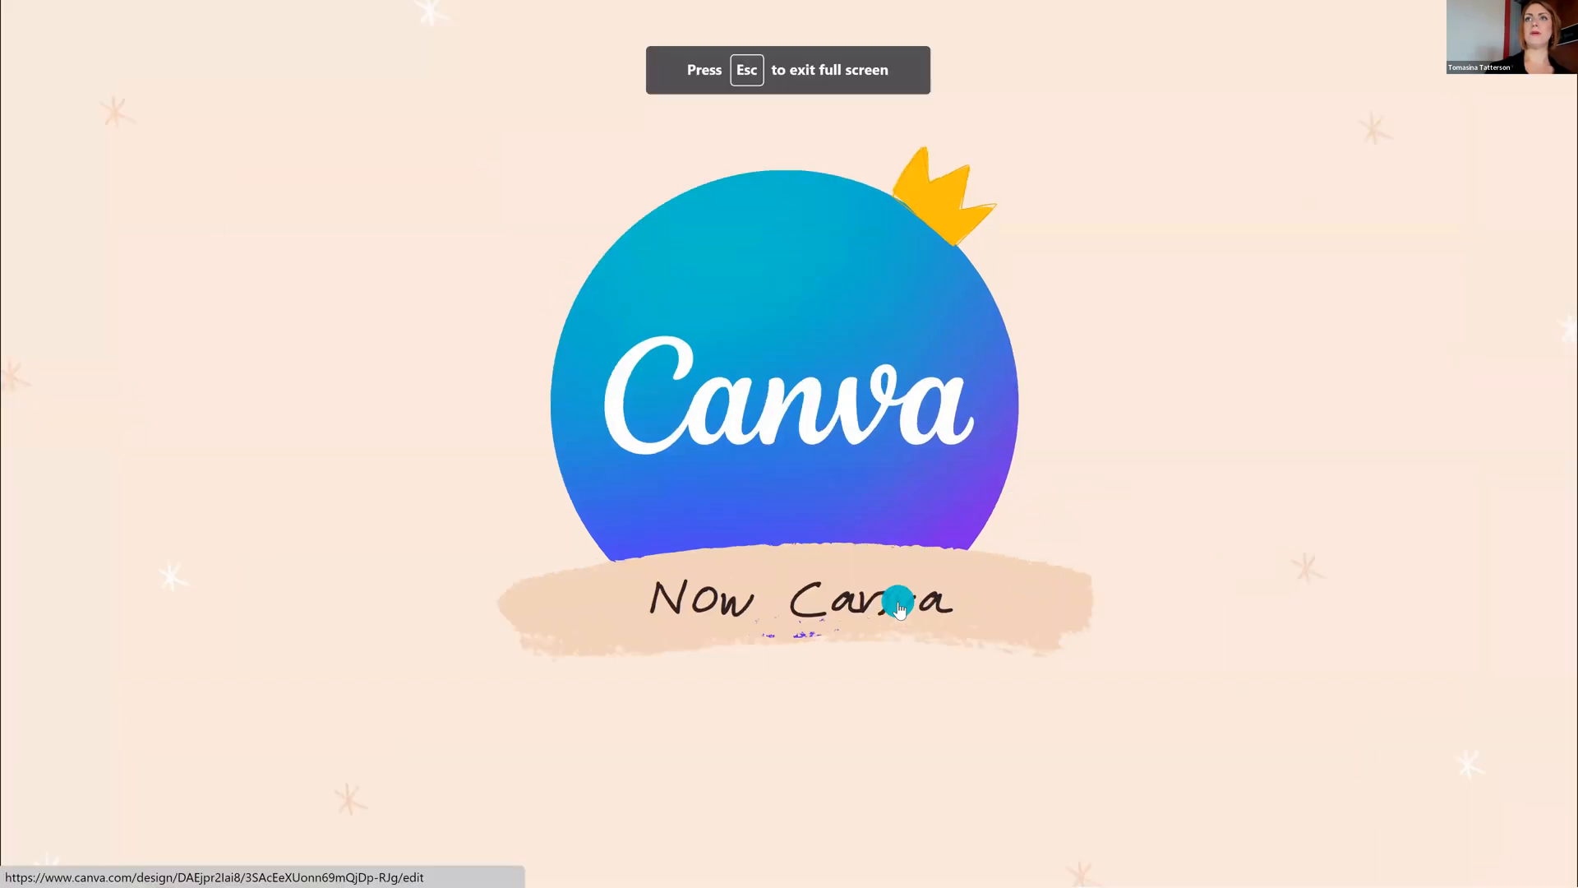
click(858, 607)
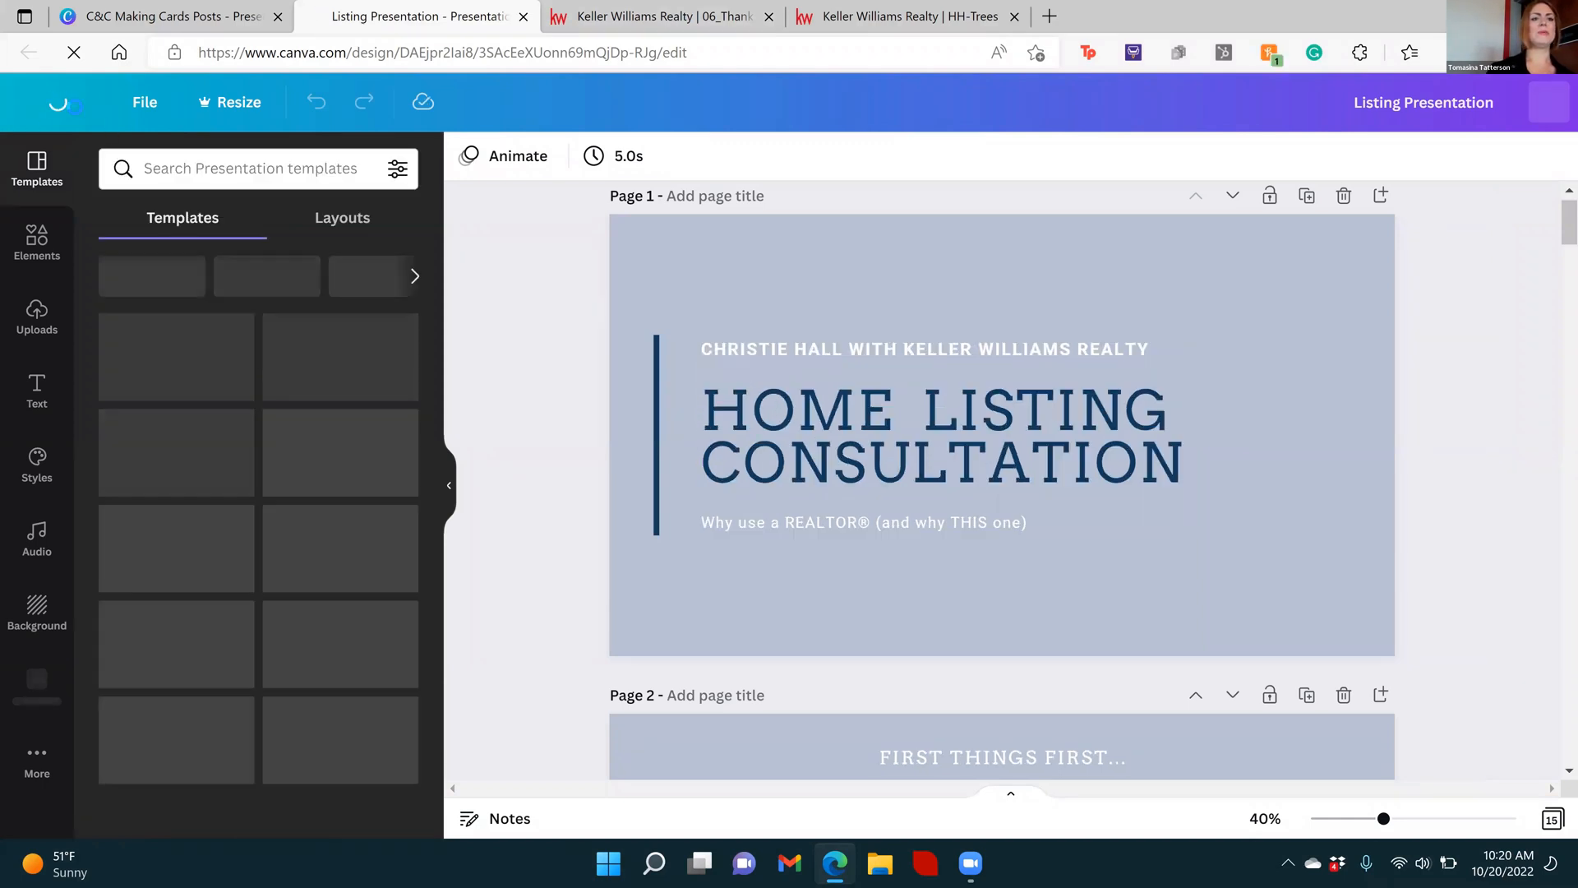
click(25, 102)
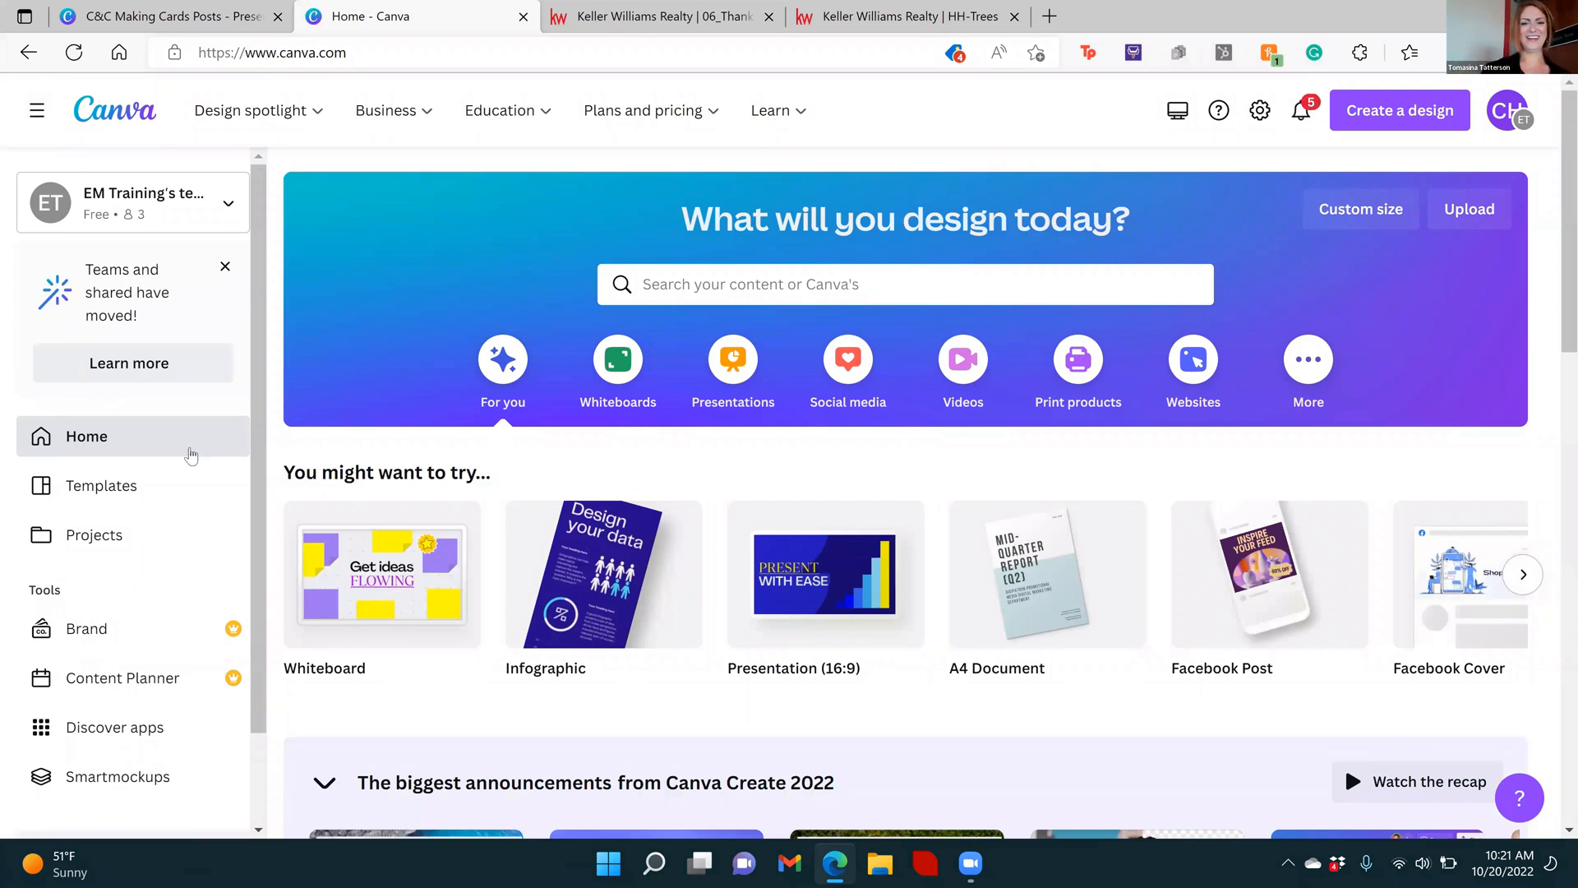
Search Canva's templates for "birthday card" using the suggestion offered for "card"
click(701, 281)
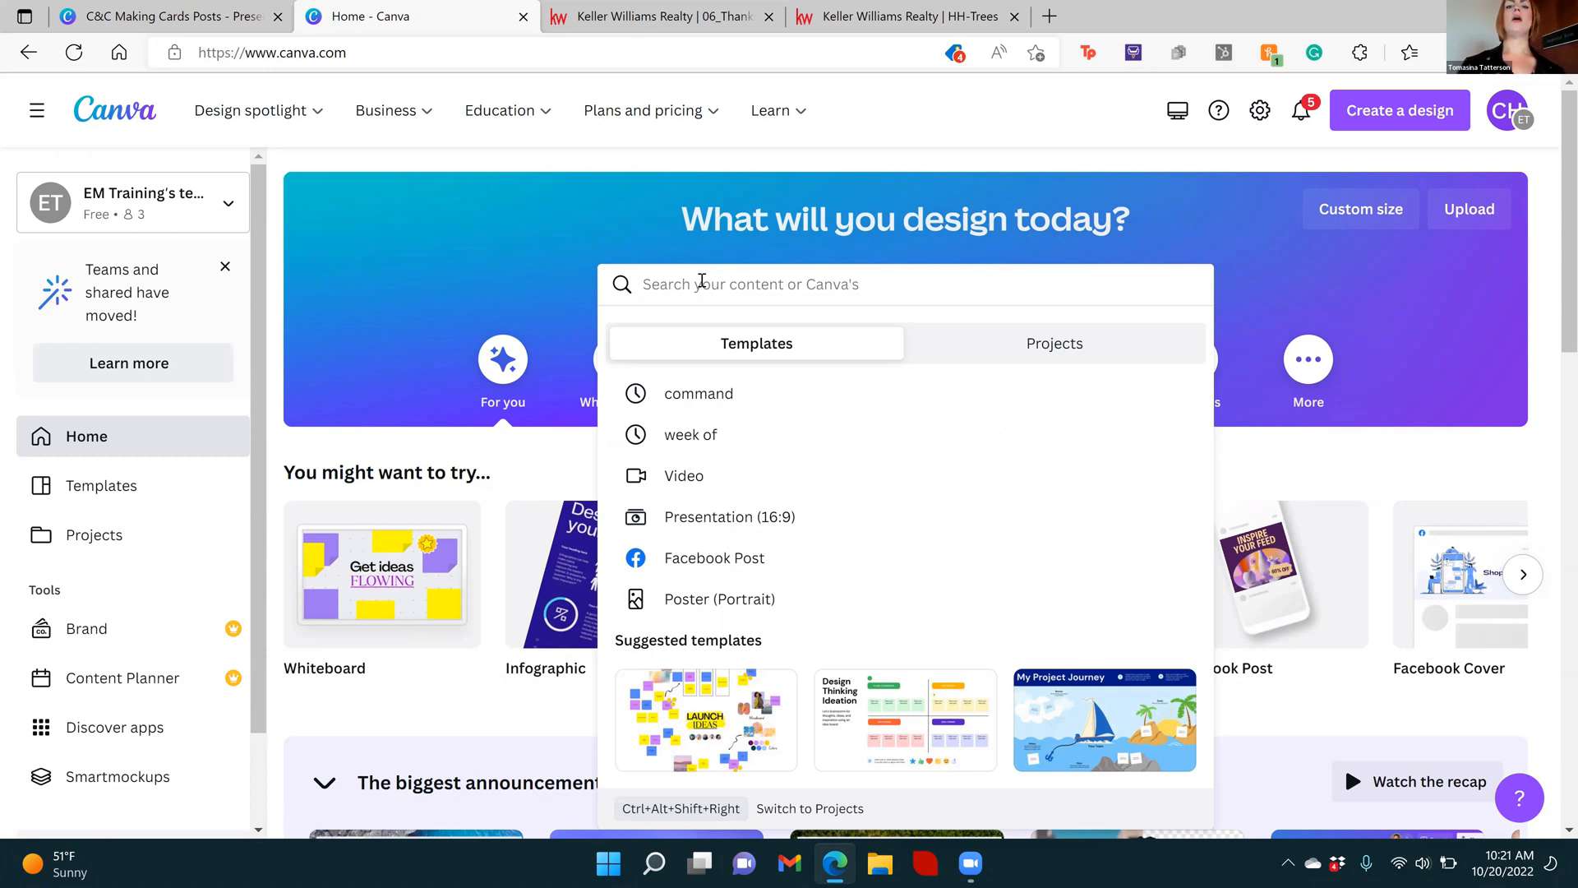
text(card)
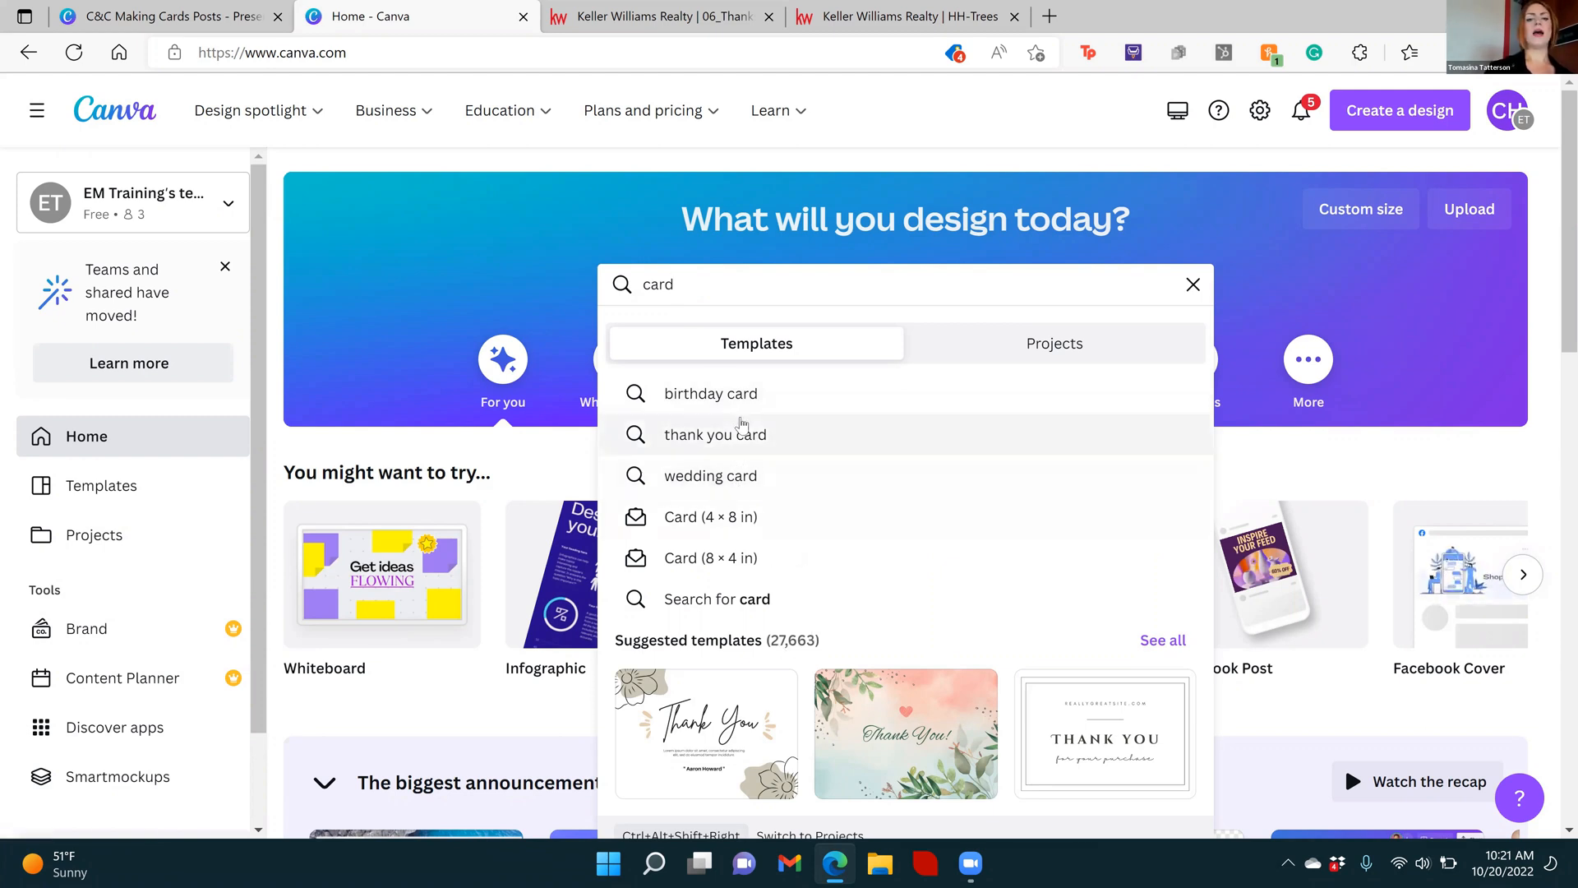
click(742, 395)
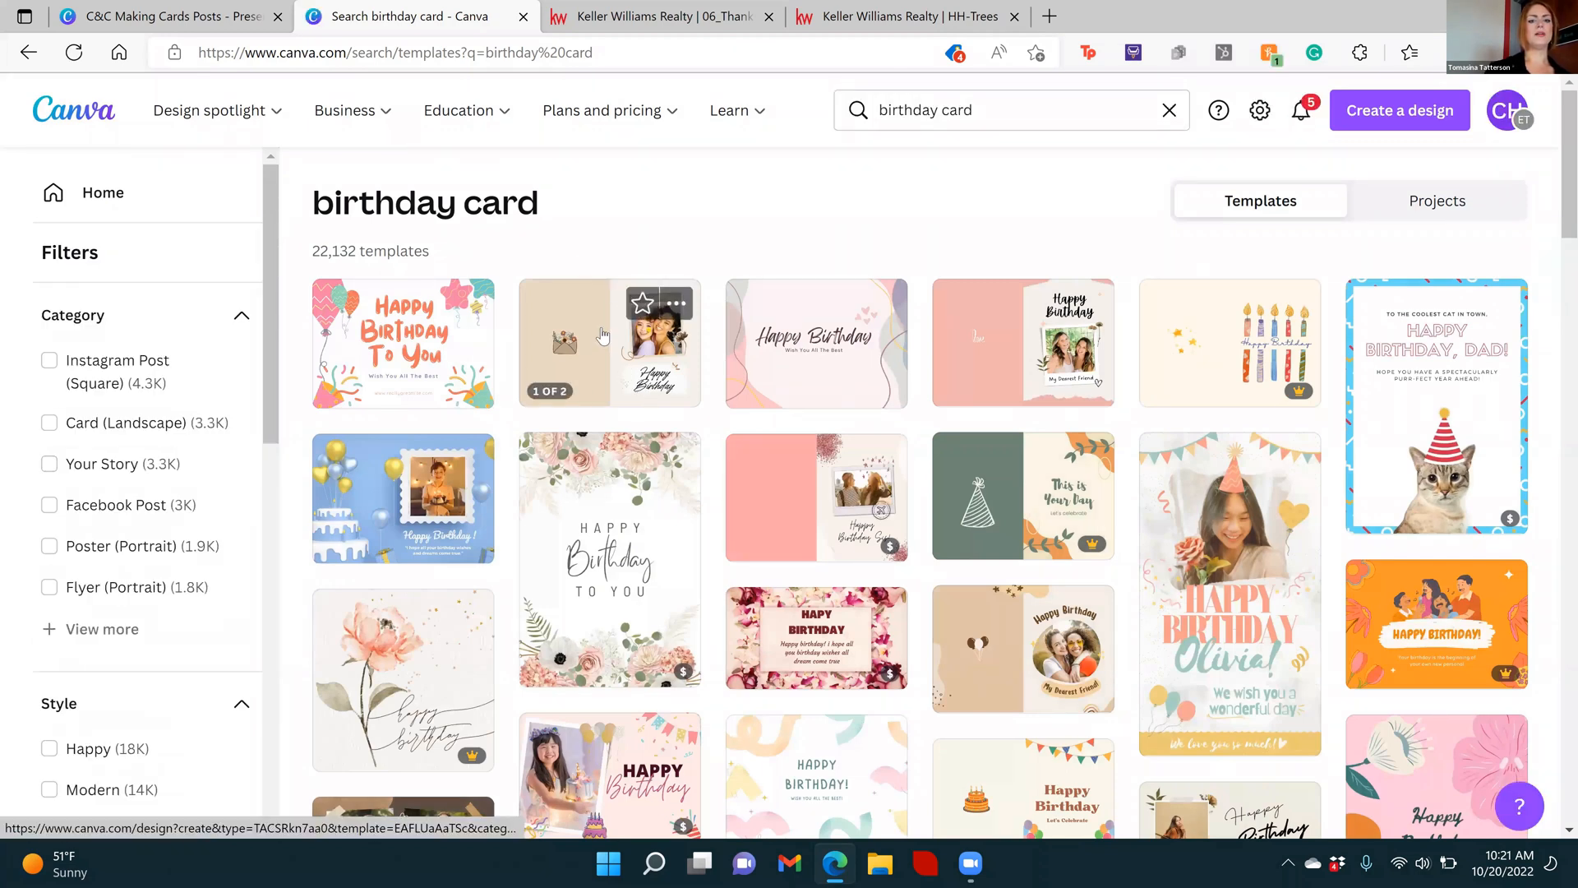
Open the brown minimalist photo birthday folded card template and look over its two pages
click(600, 327)
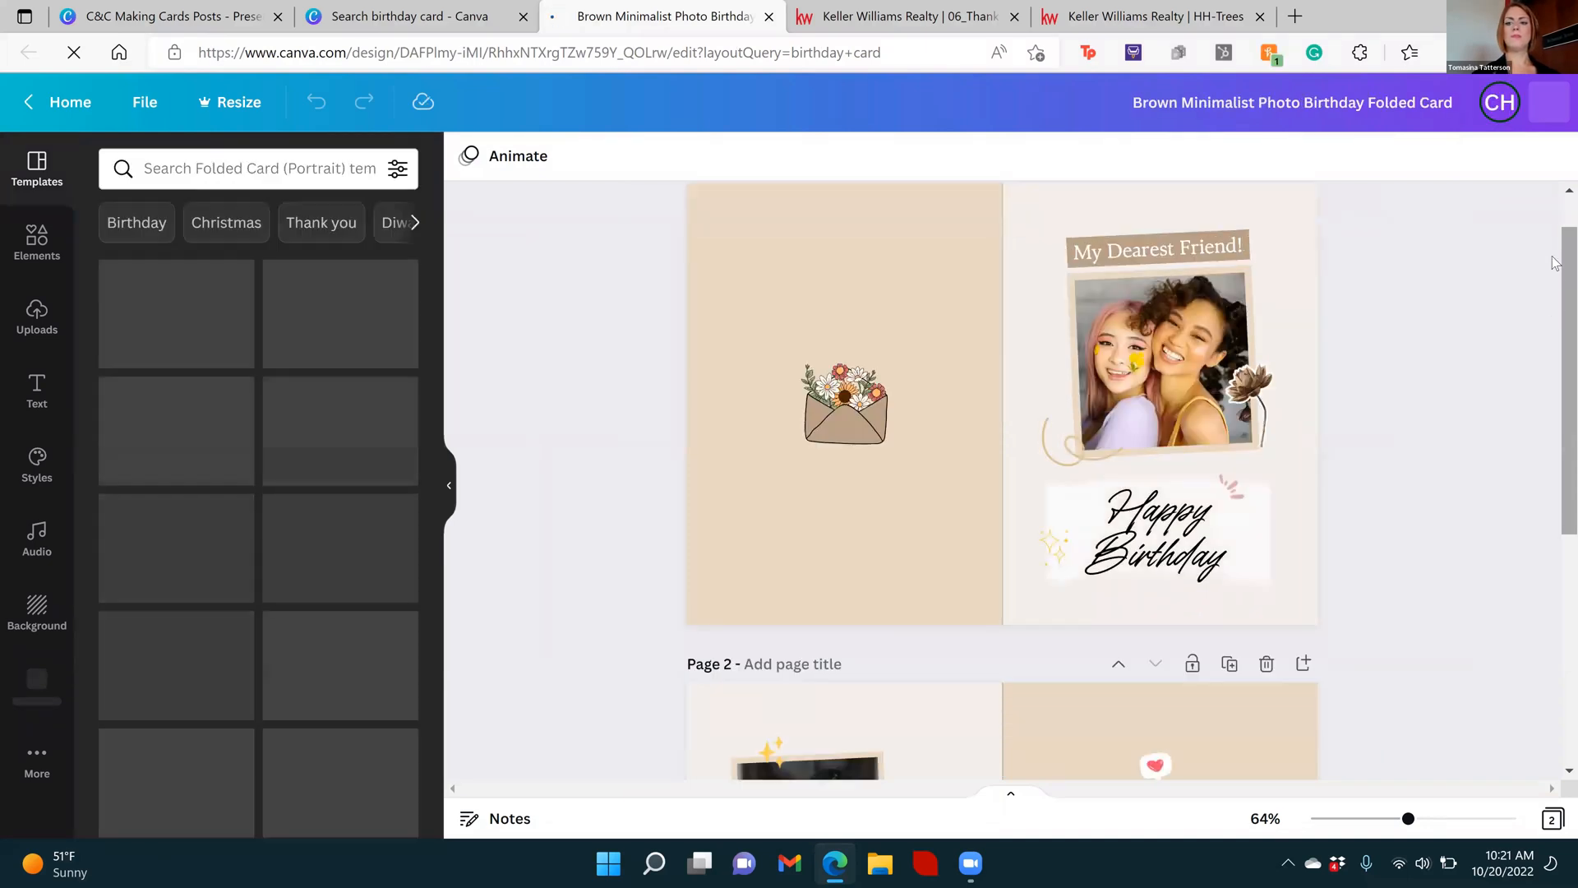
drag(1552, 263, 1556, 522)
drag(1553, 223, 1553, 109)
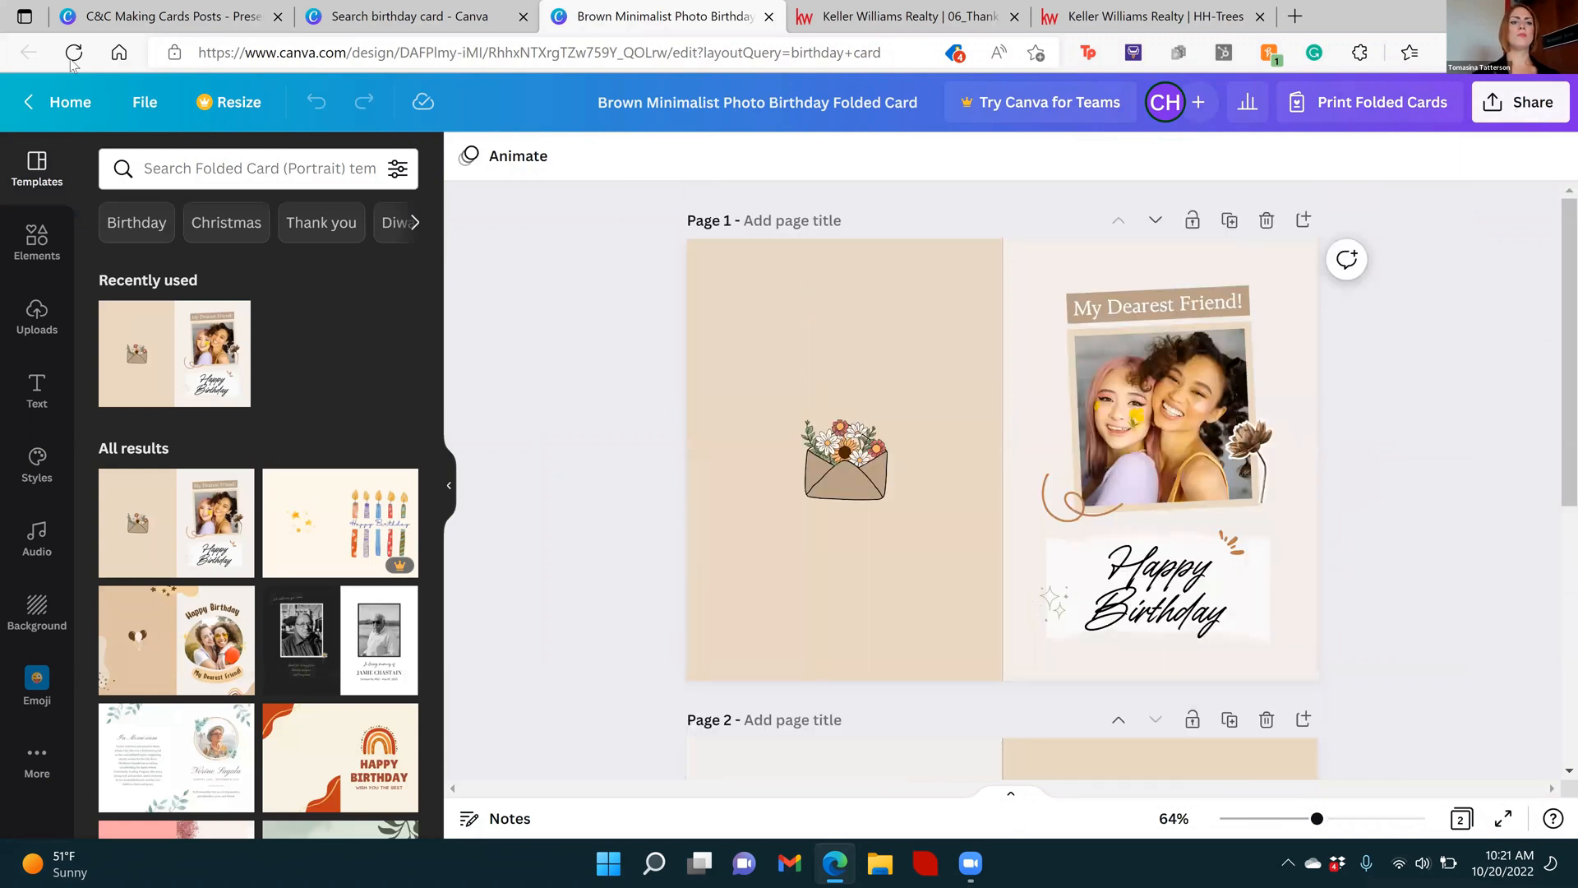
Return from the folded card to the Canva home page and search the templates for "birthday card"
click(74, 52)
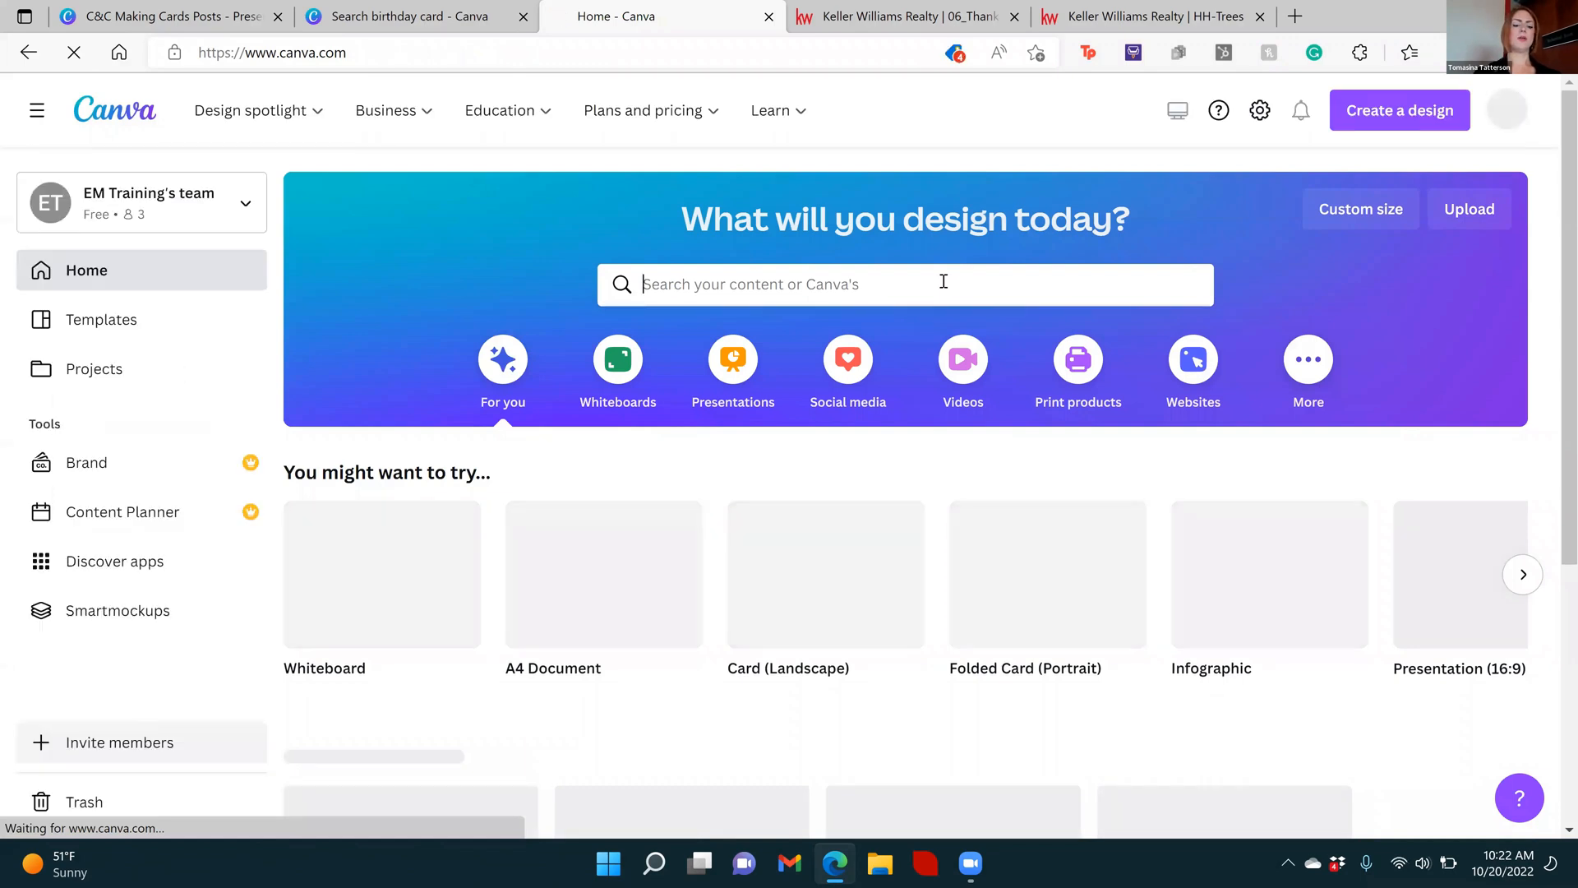
text(birthday card)
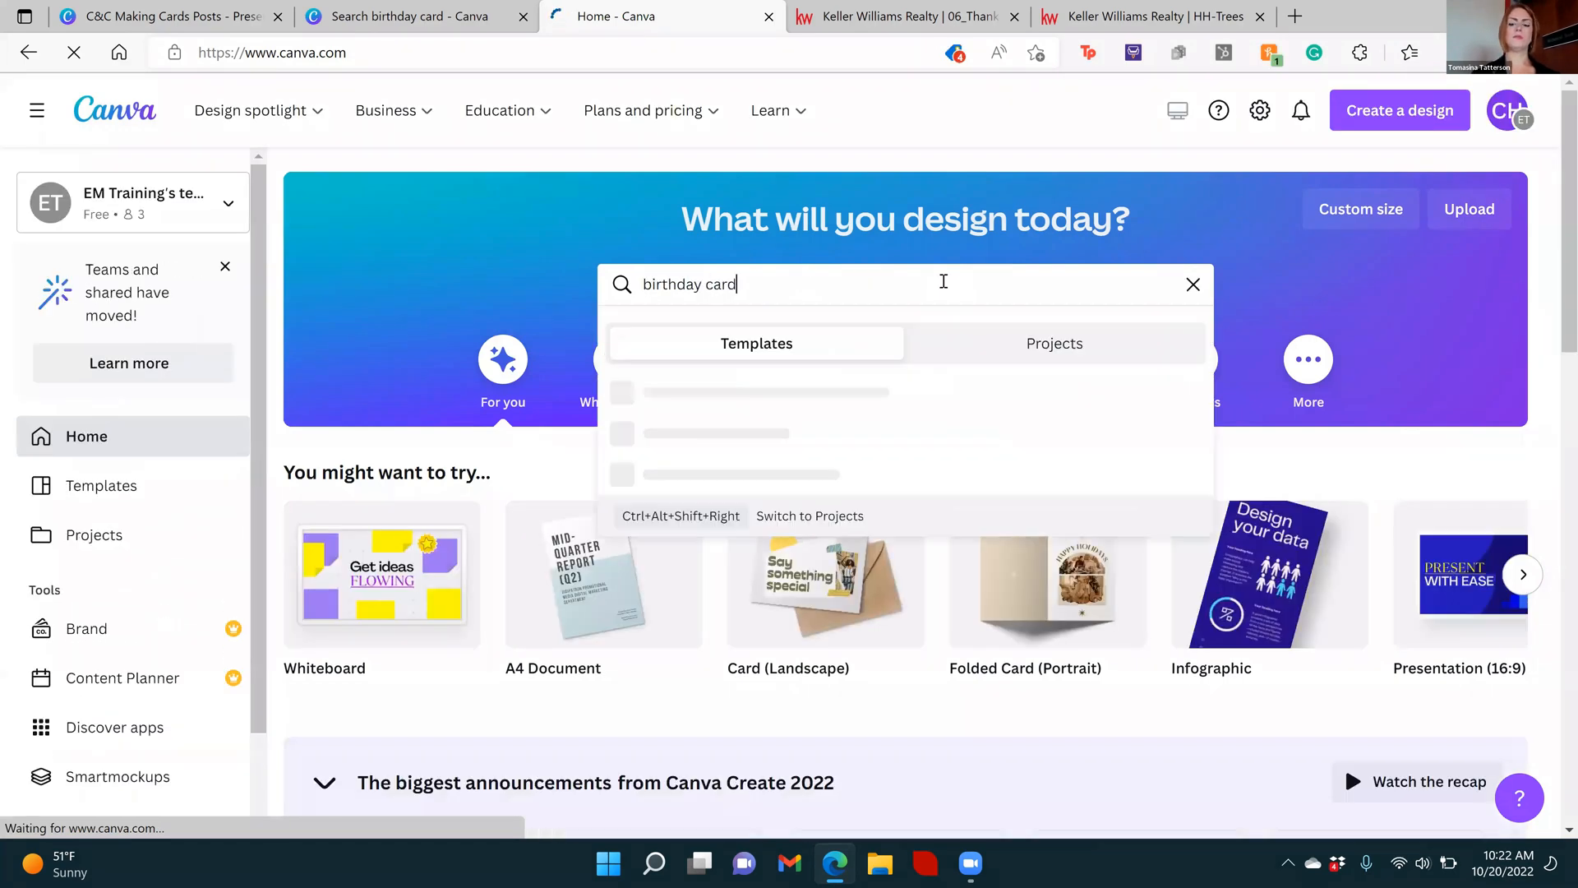
key(Return)
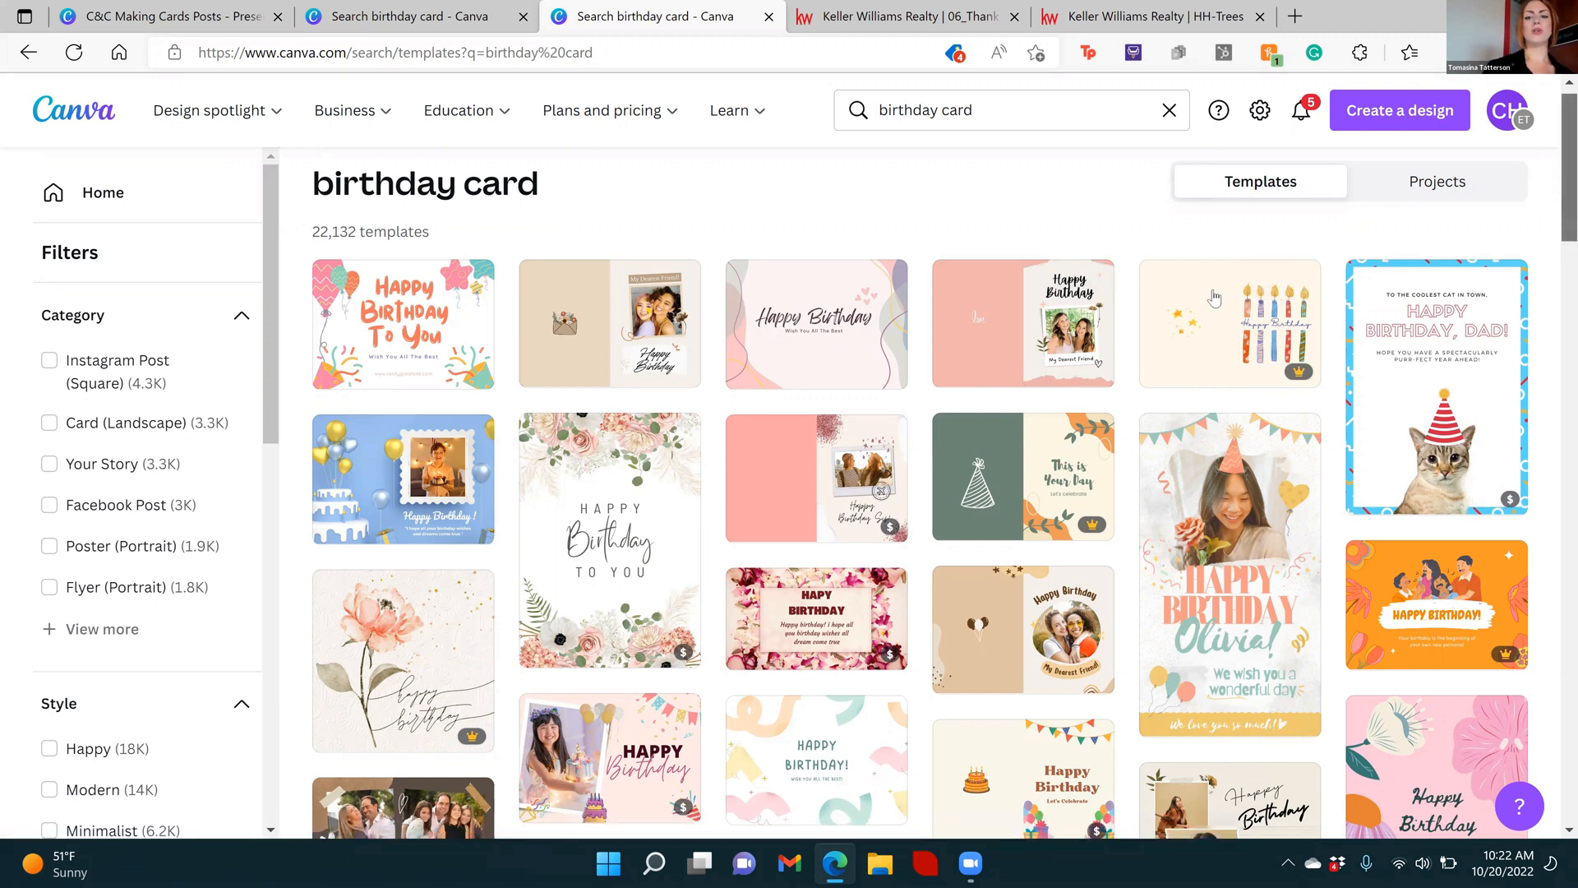
Browse the birthday card templates, expand the full category list and filter the results to Postcard
scroll(1214, 299, down, 2)
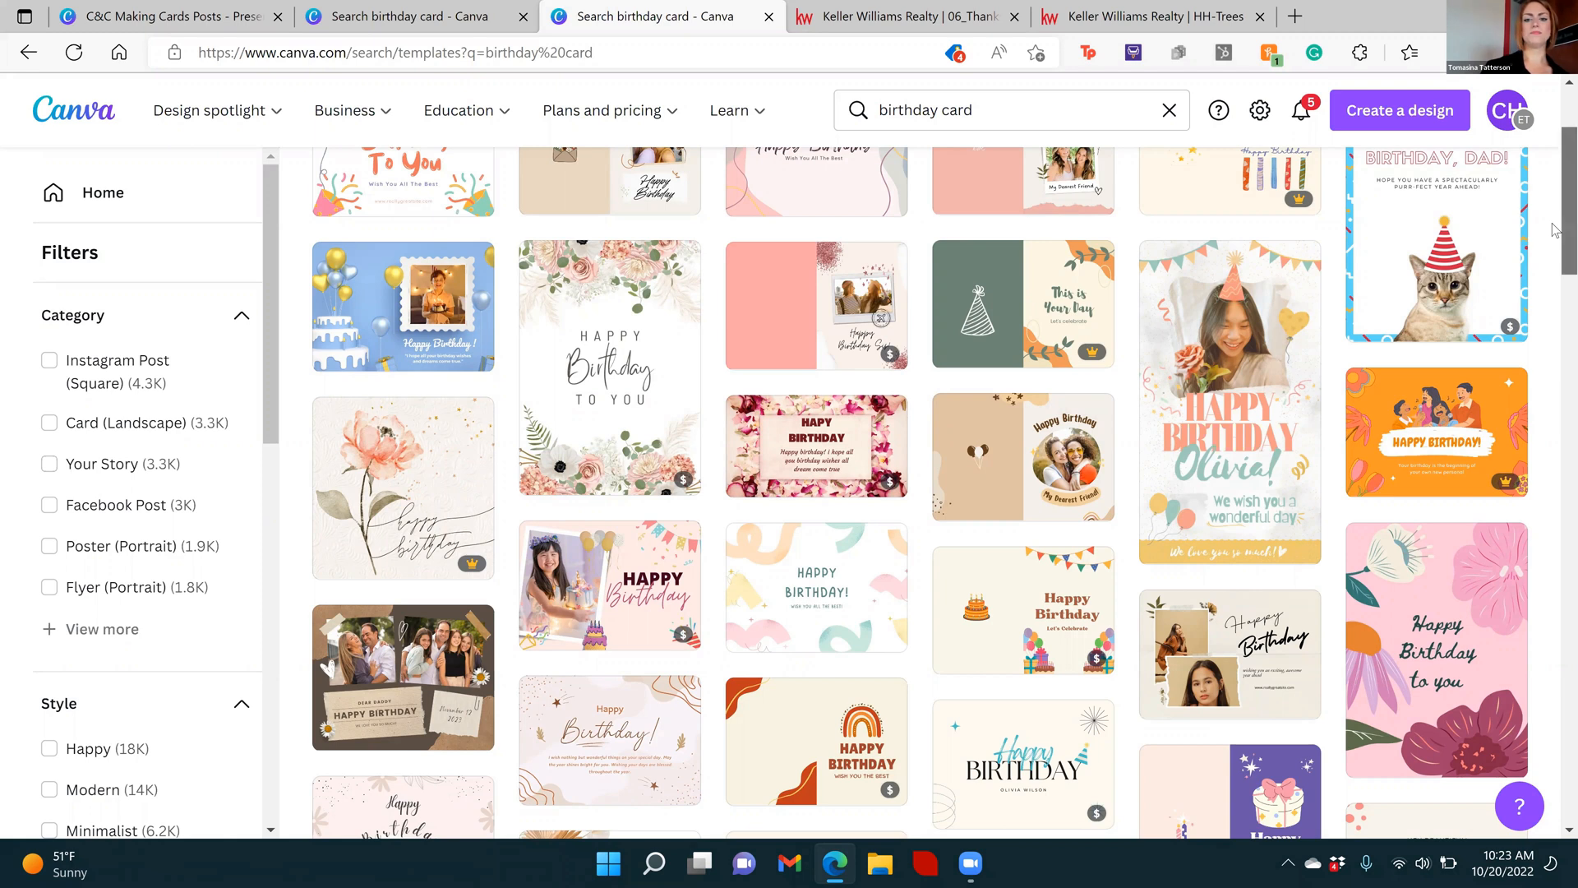
scroll(1556, 264, down, 1)
scroll(1556, 279, down, 5)
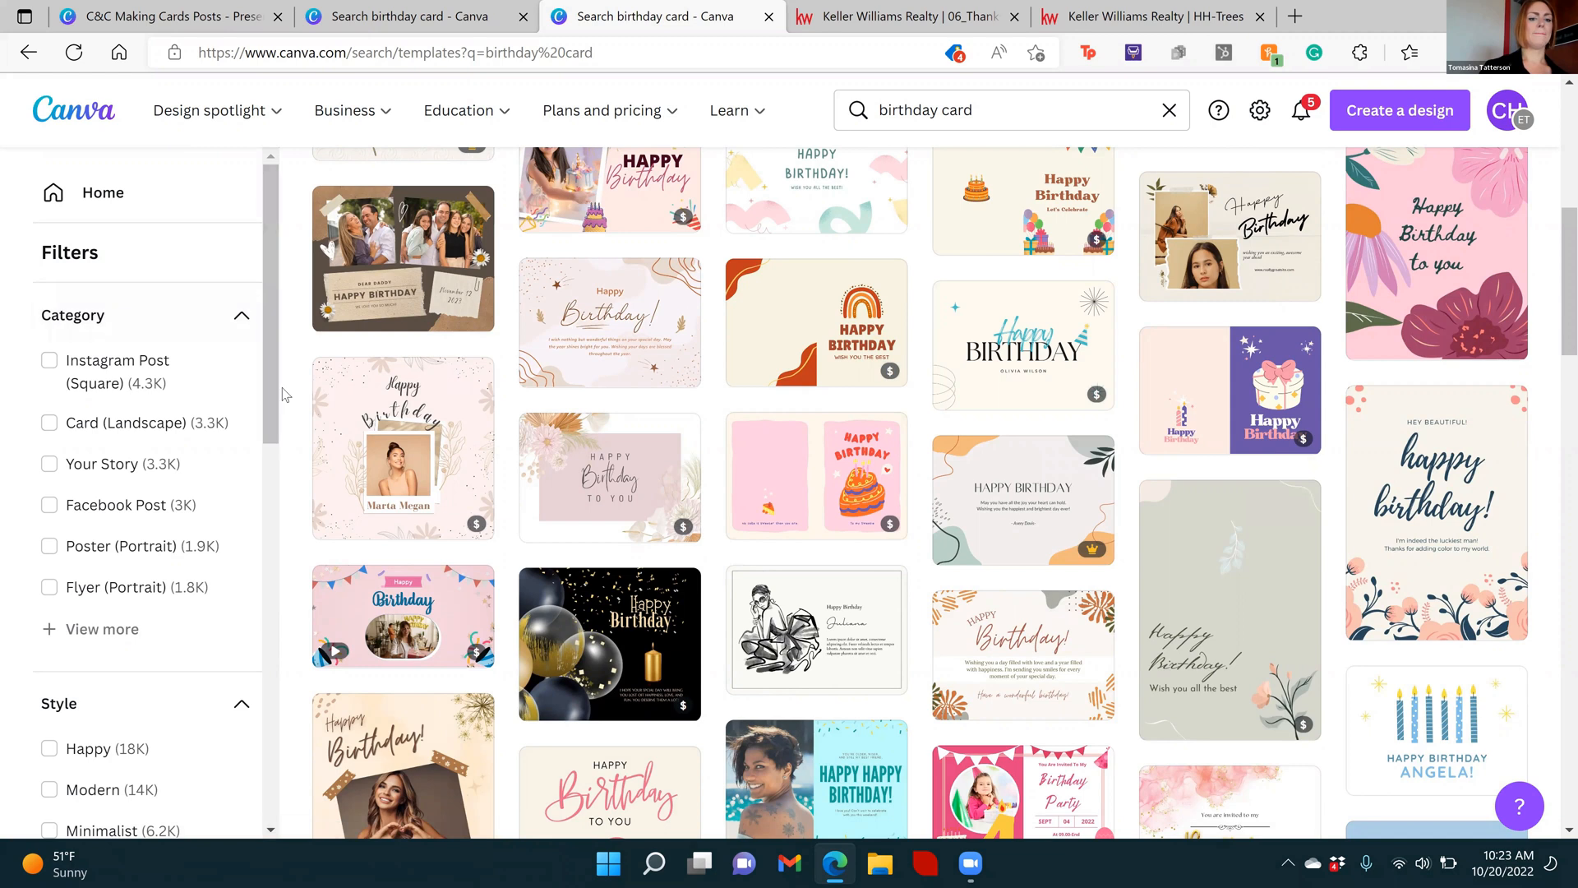
scroll(276, 368, down, 1)
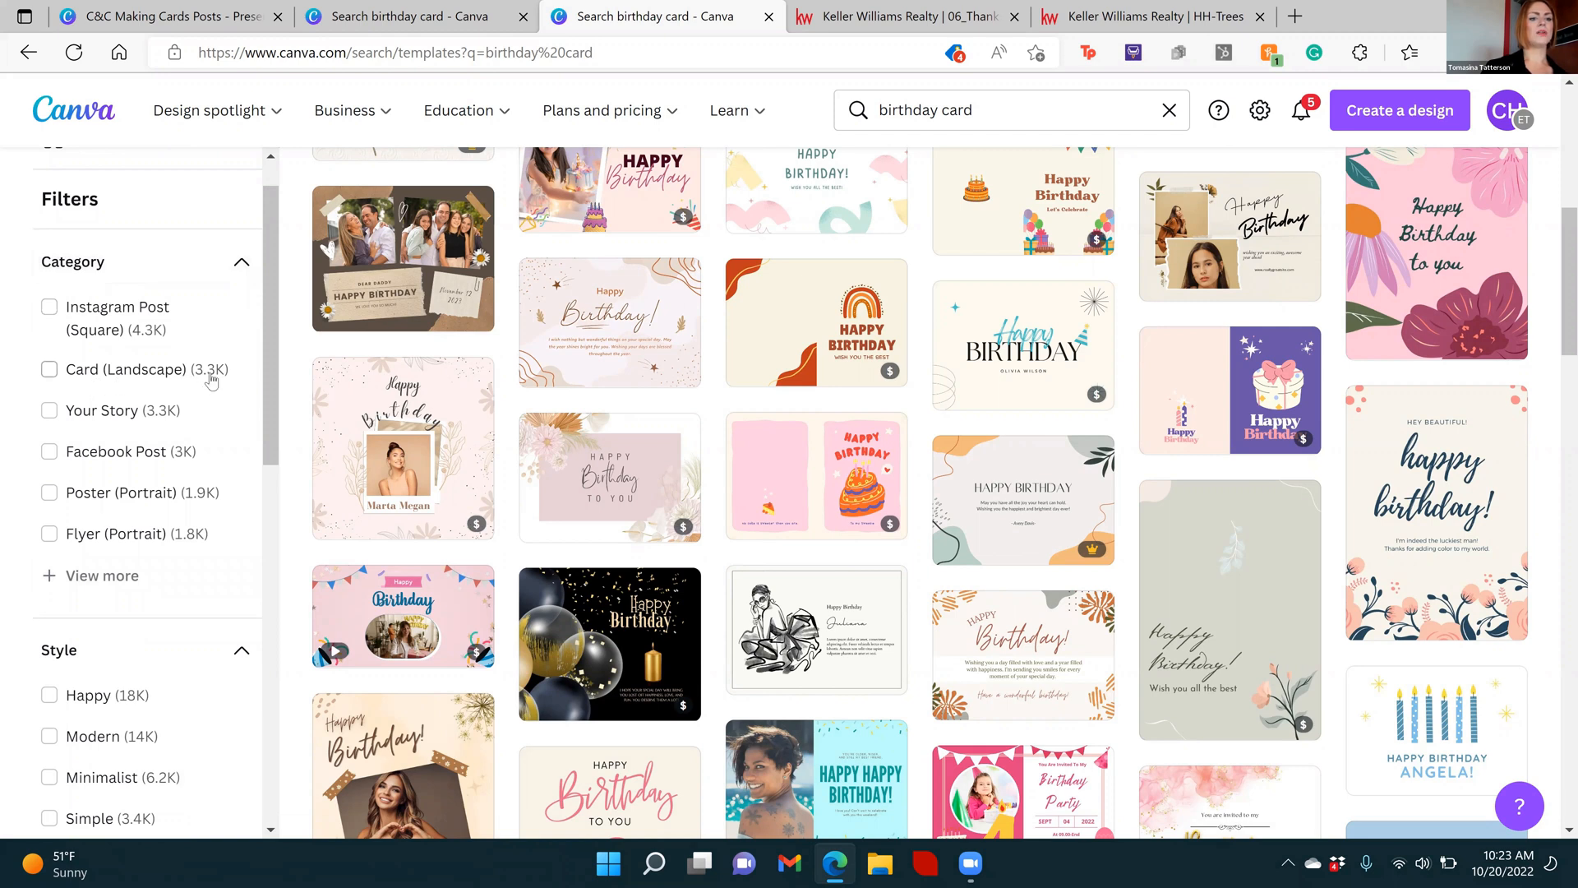
click(92, 573)
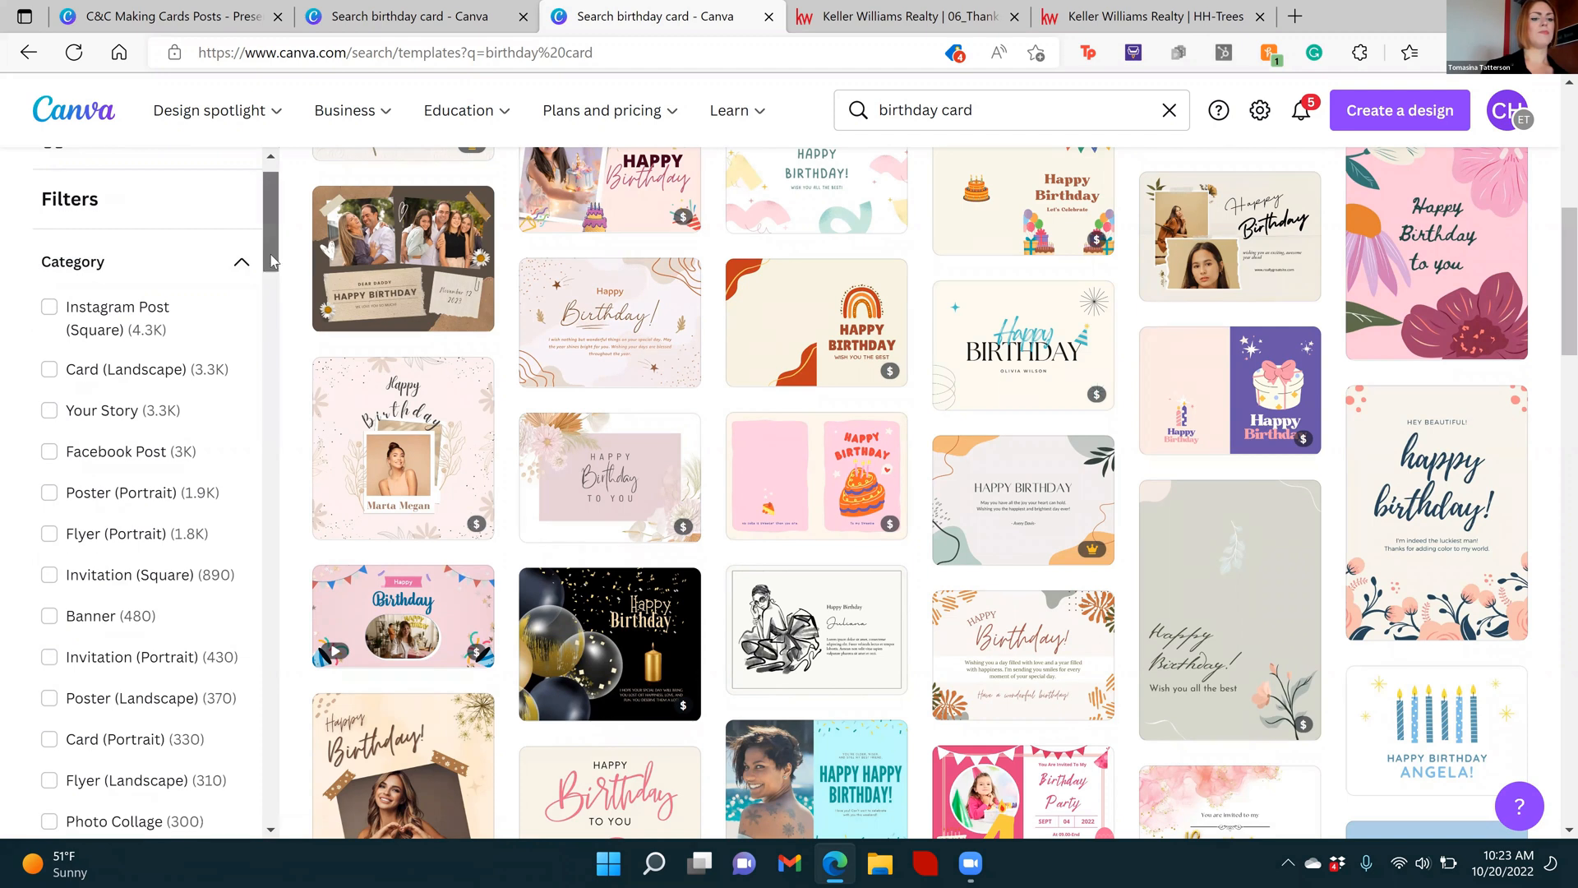
scroll(280, 289, down, 5)
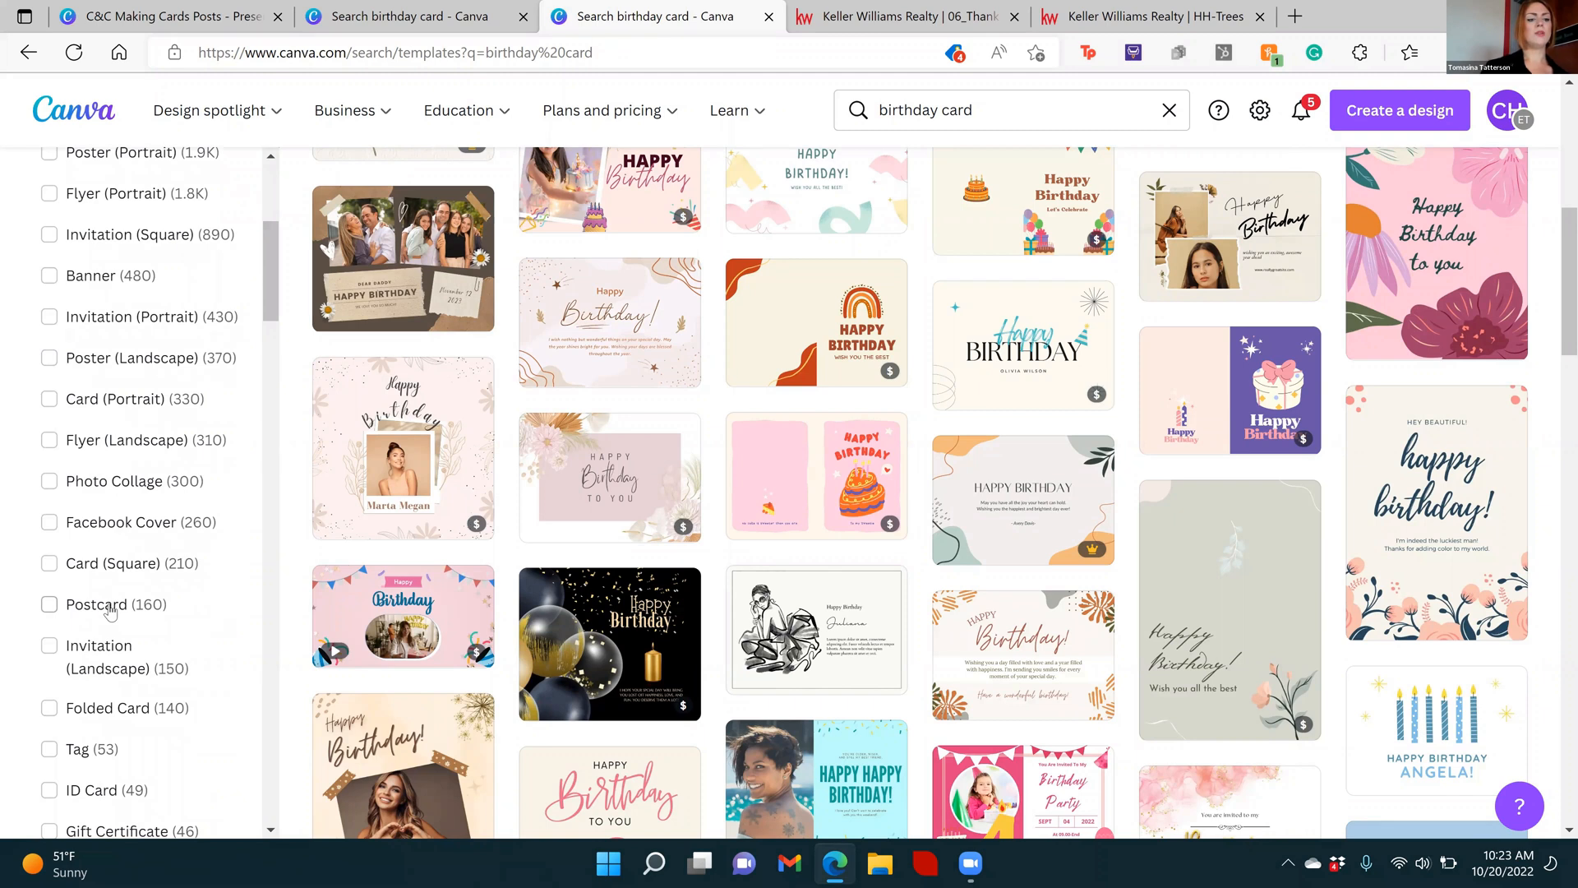
click(111, 608)
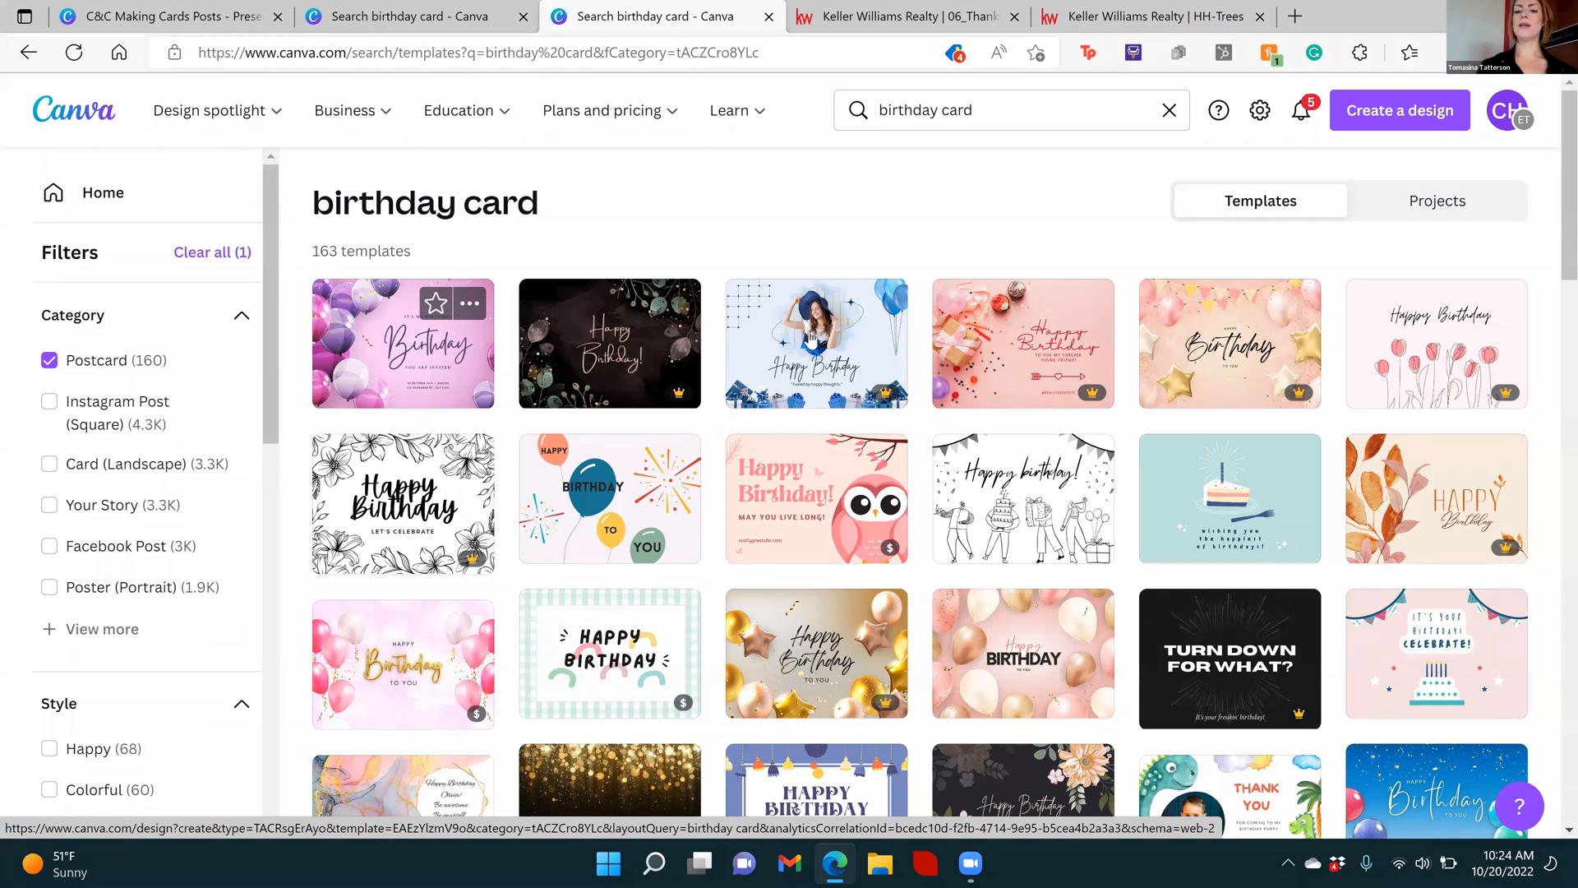
Open the two-sided blue pastel birthday postcard template with the cake slice, candle and fork
click(1189, 526)
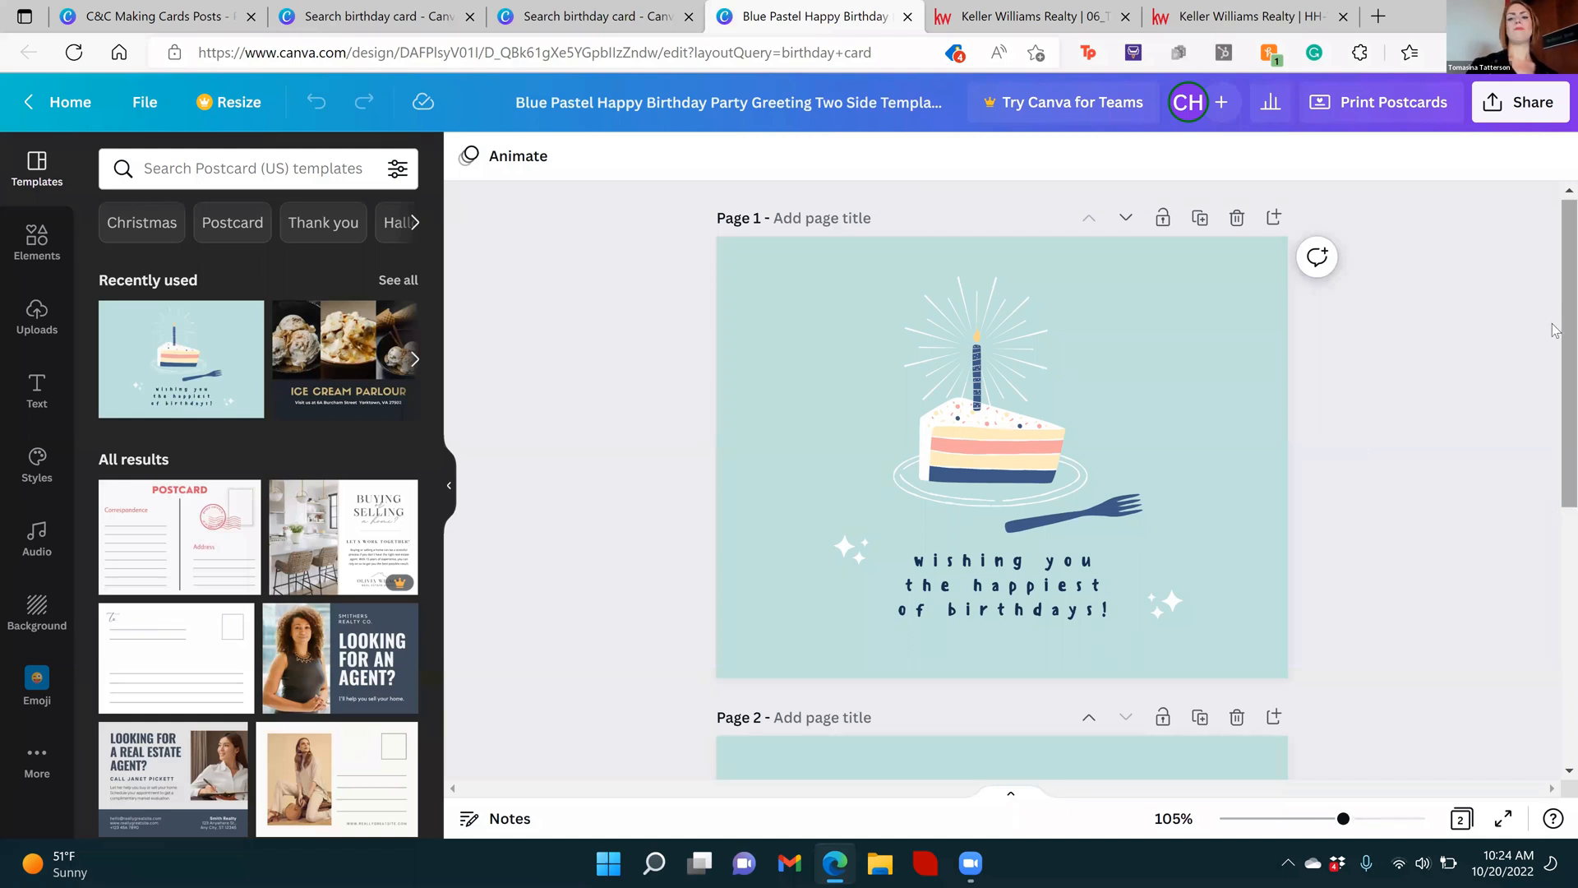
scroll(1556, 329, down, 2)
scroll(1556, 325, up, 2)
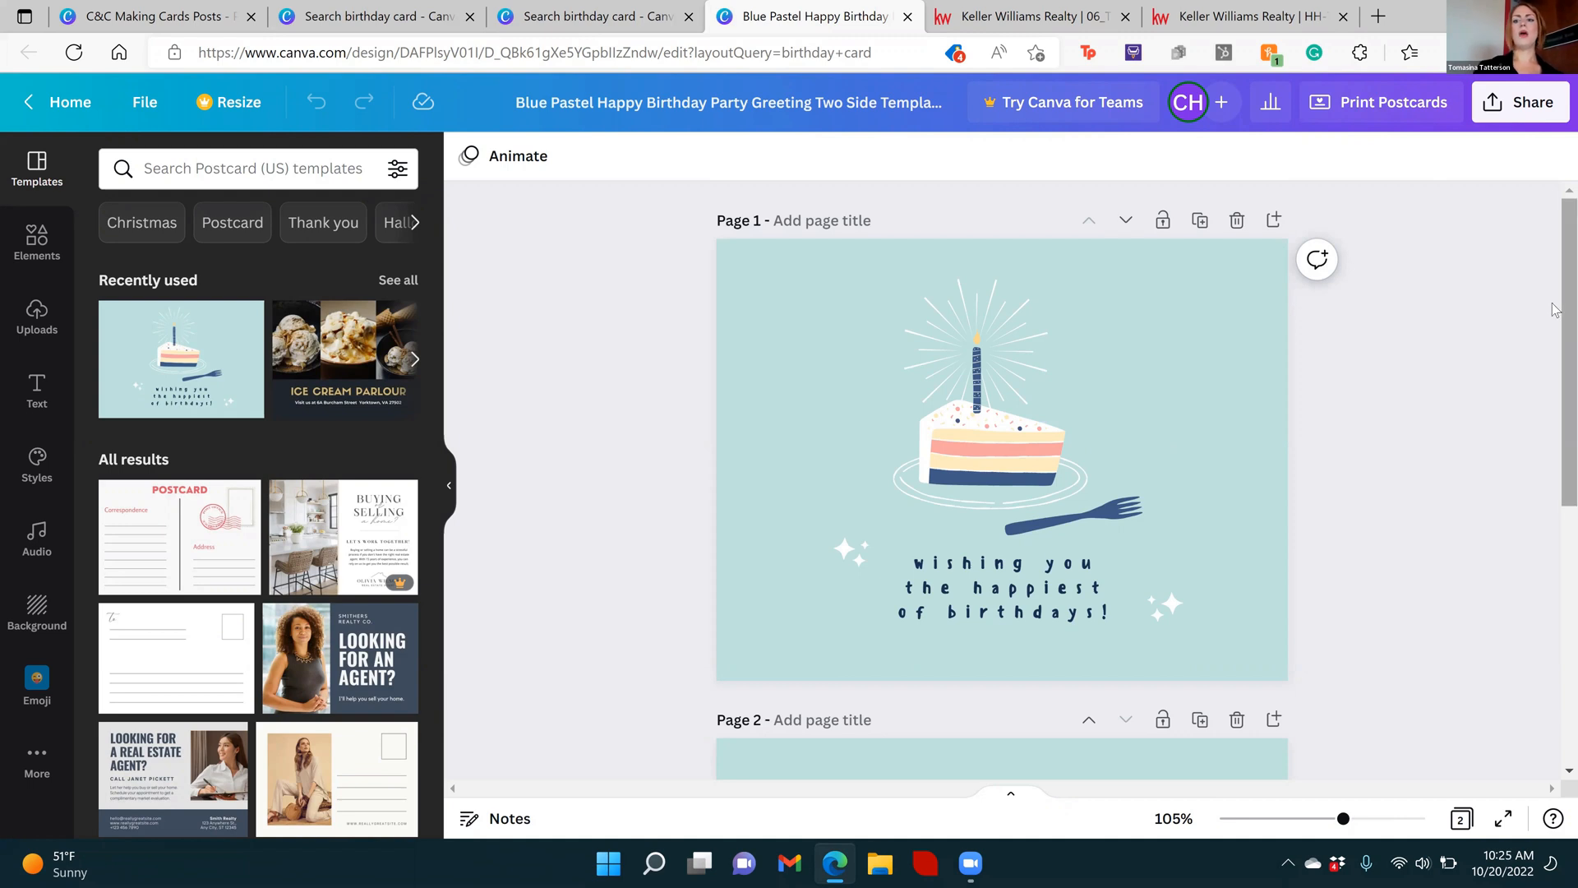
Examine the birthday postcard's front design and the address layout on its second page
drag(1562, 336, 1562, 652)
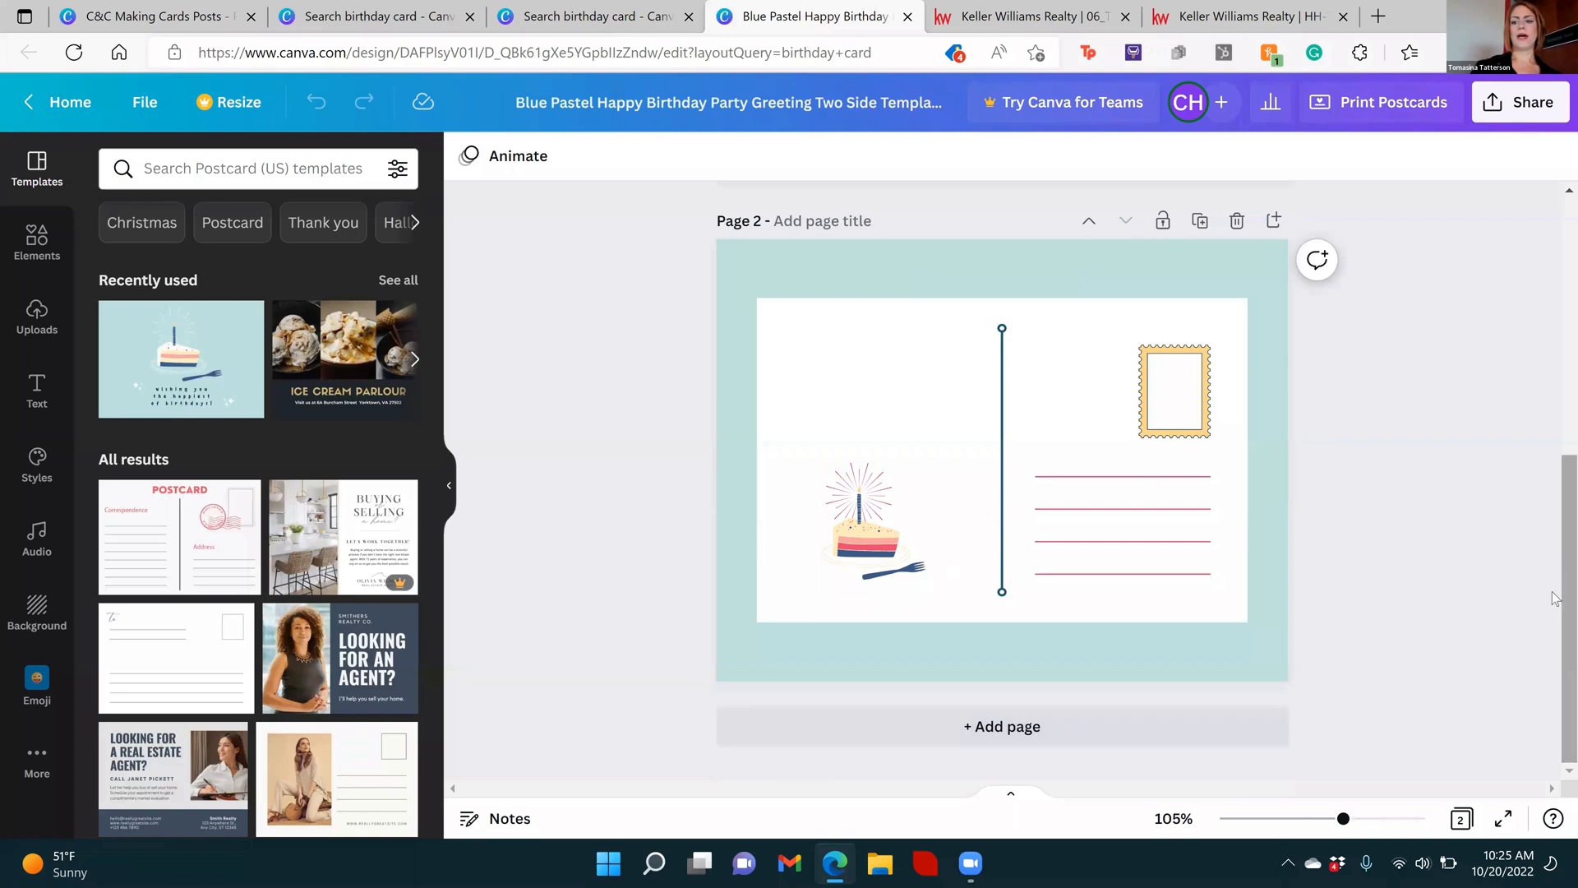
scroll(1556, 597, up, 6)
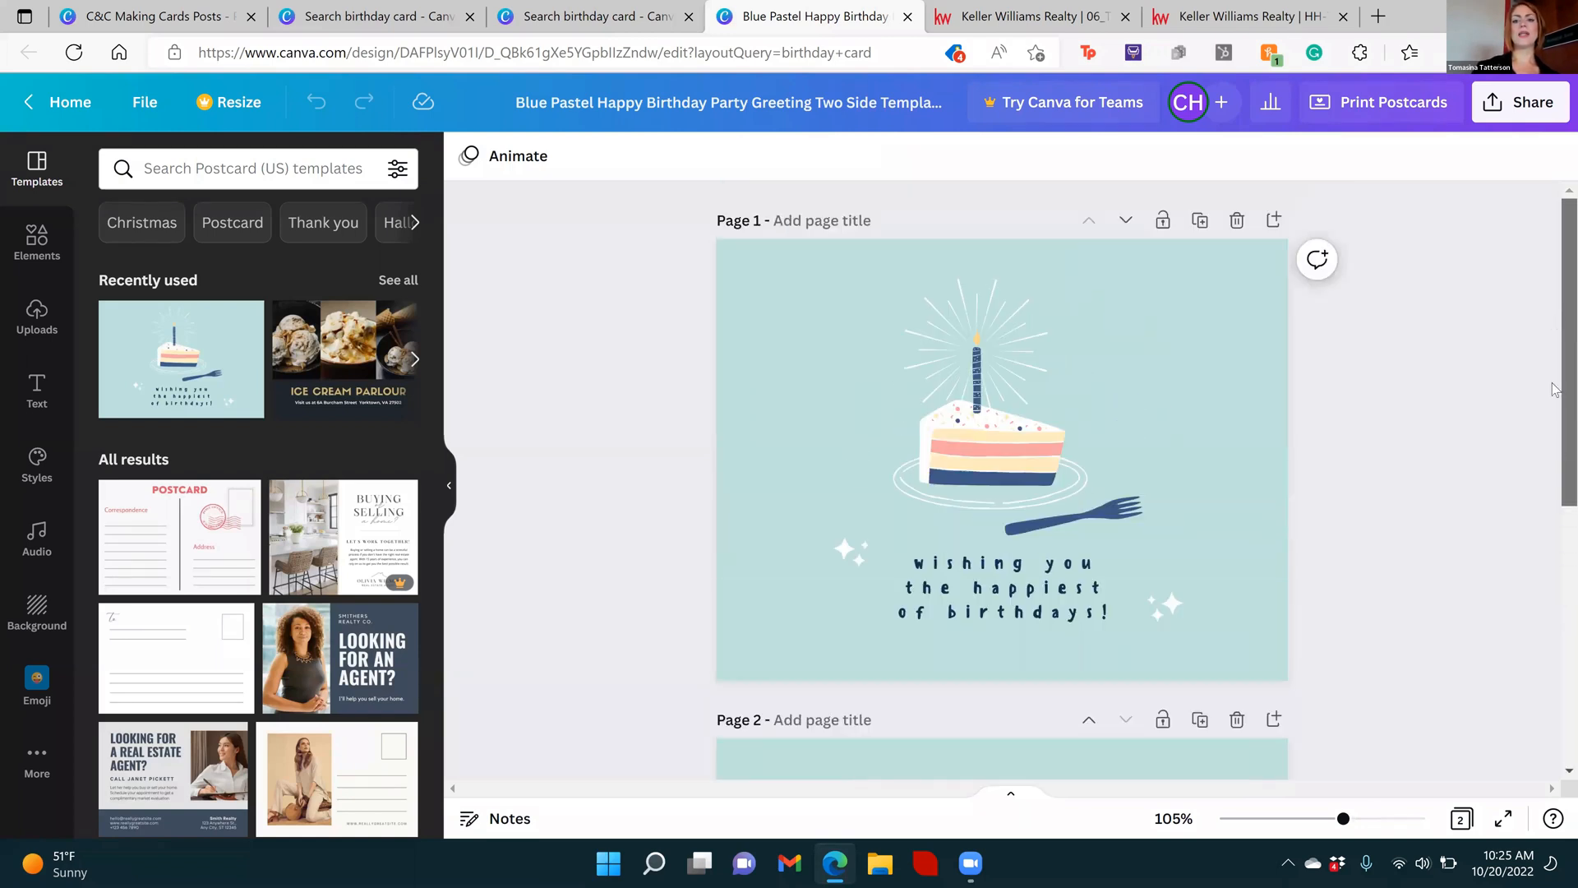
scroll(1556, 389, down, 6)
scroll(1556, 376, up, 4)
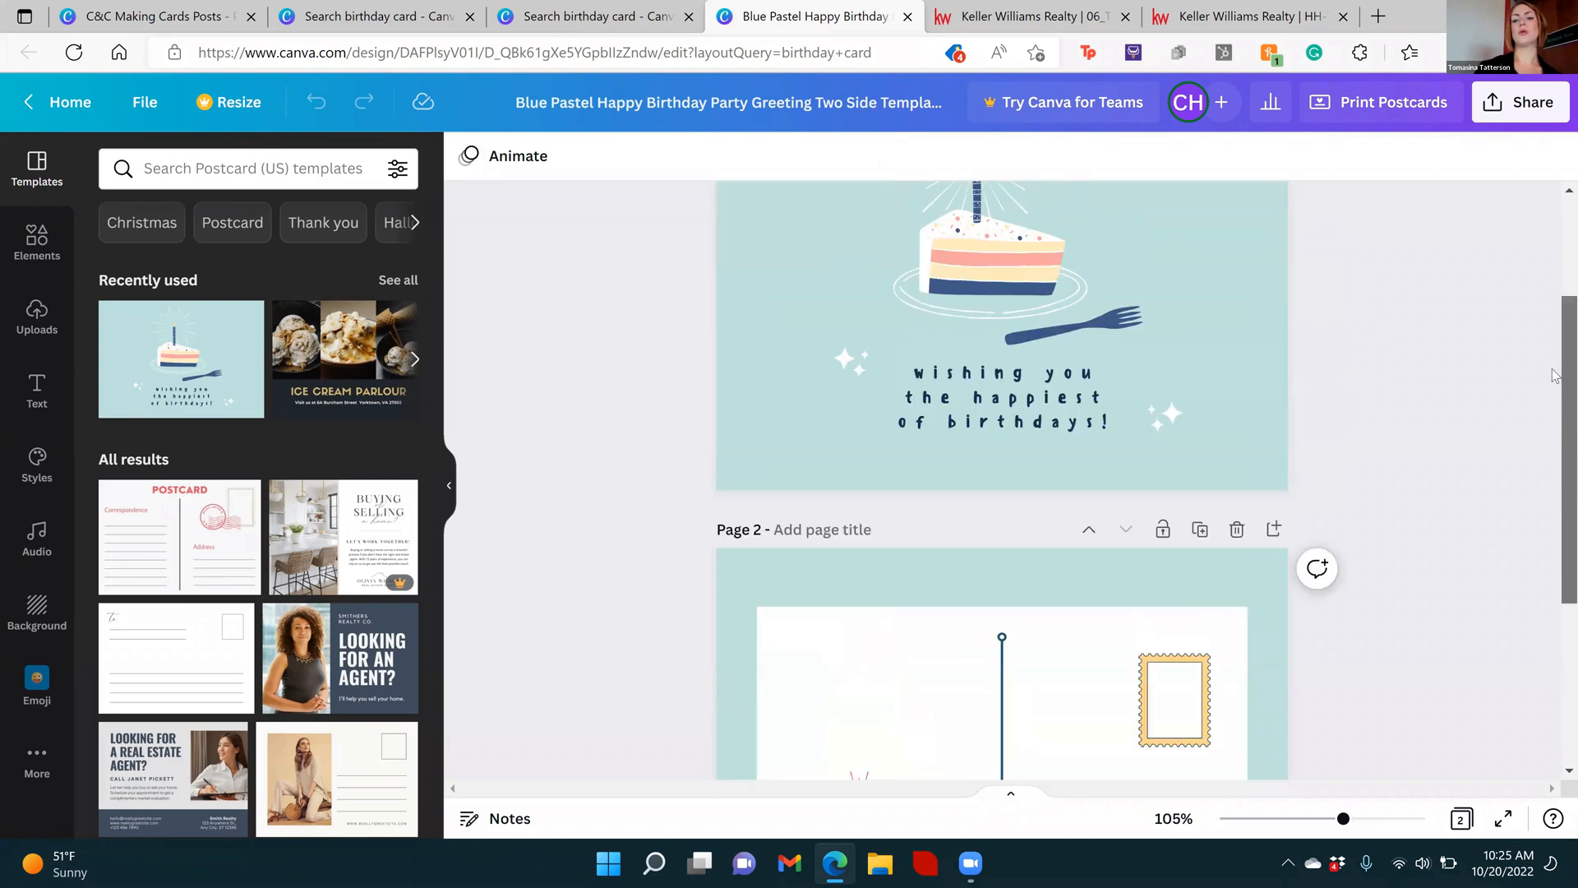
scroll(1553, 376, up, 3)
scroll(1556, 510, down, 8)
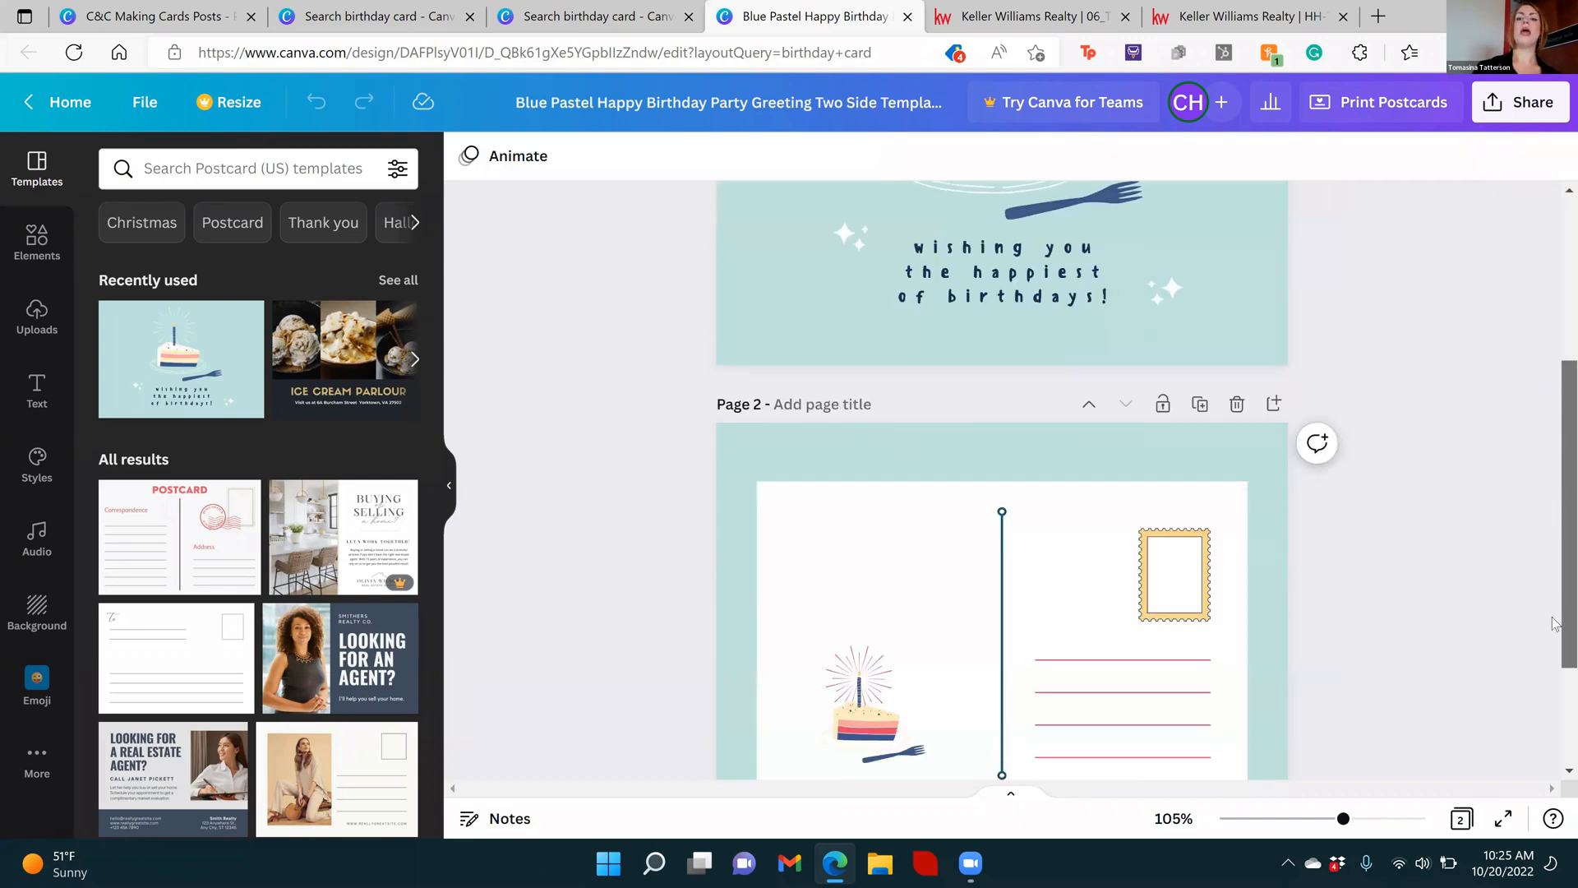
scroll(1556, 460, up, 4)
scroll(1556, 369, up, 3)
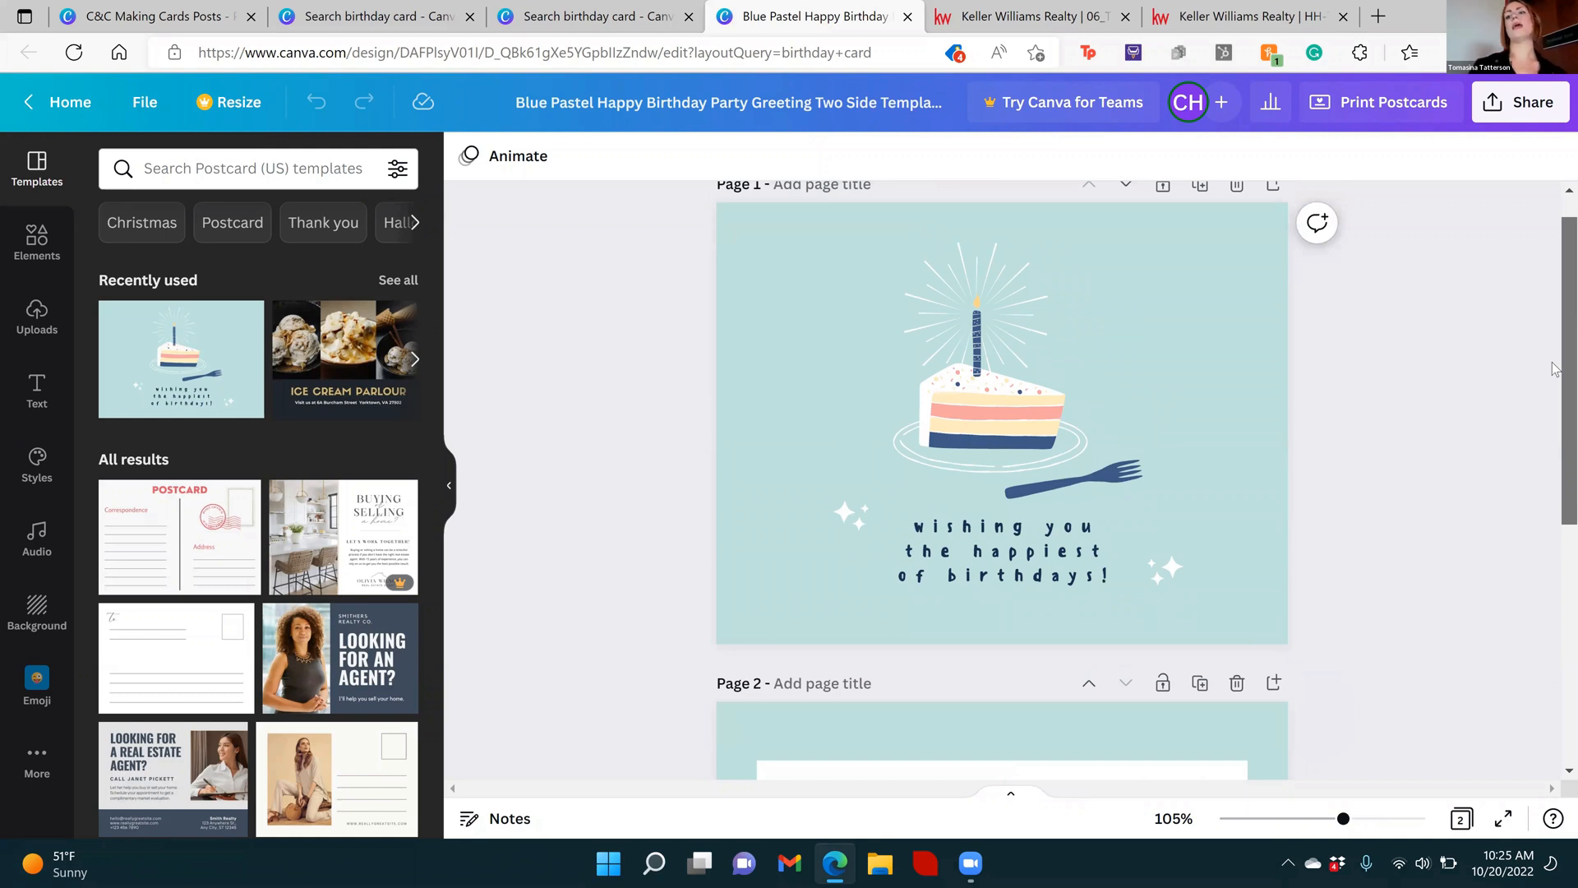
scroll(1556, 369, up, 1)
scroll(1556, 563, down, 6)
scroll(1556, 337, up, 6)
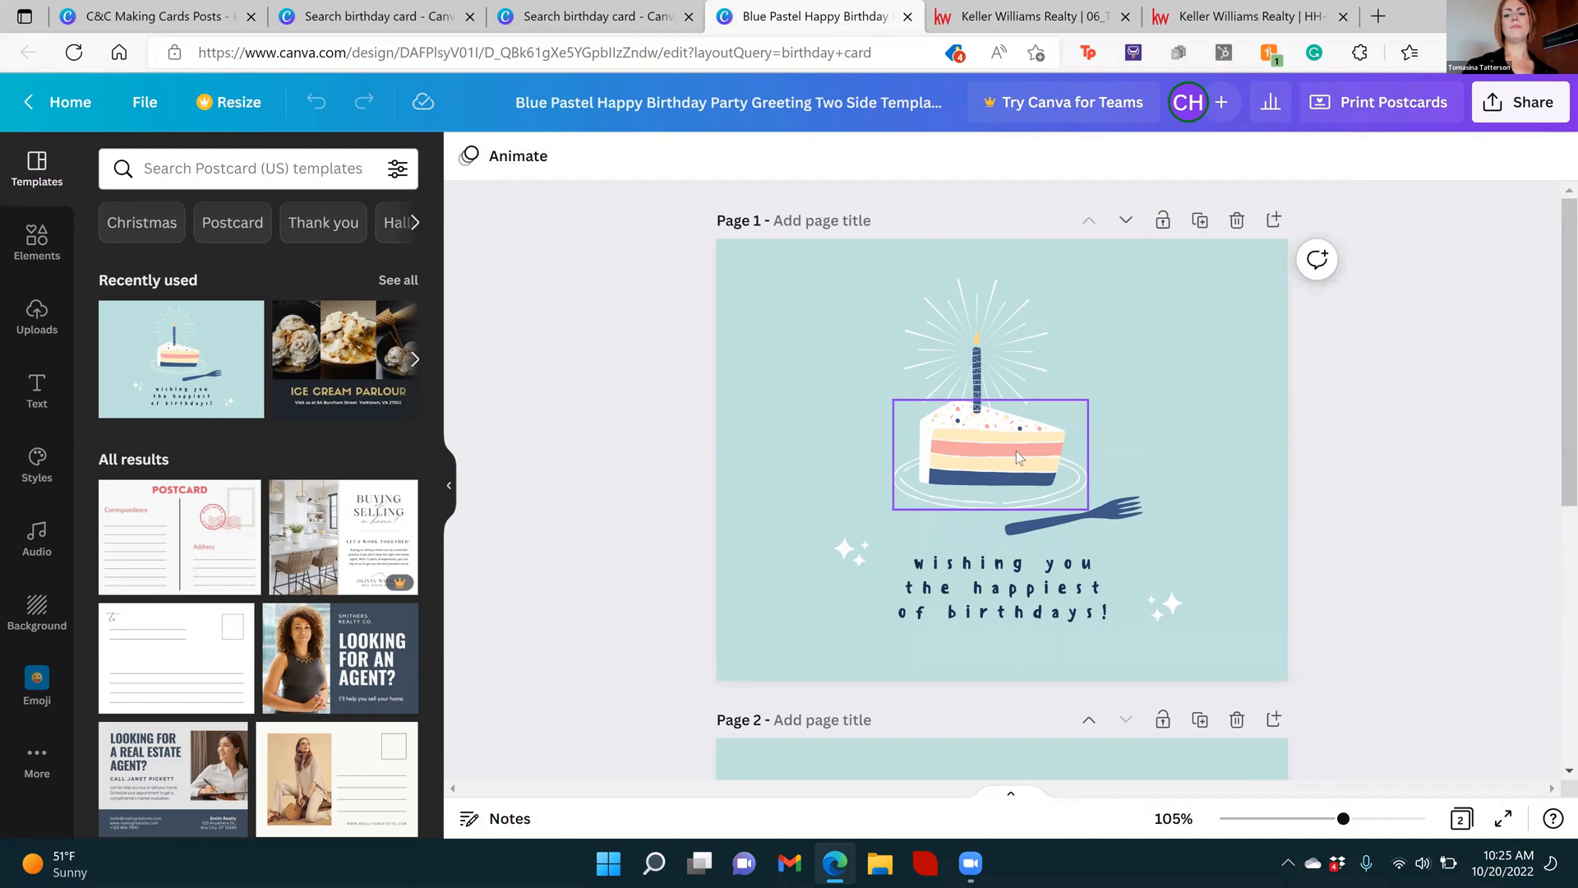
Recolor the blue parts of the front page's cake slice graphic with the coral red document color
click(990, 442)
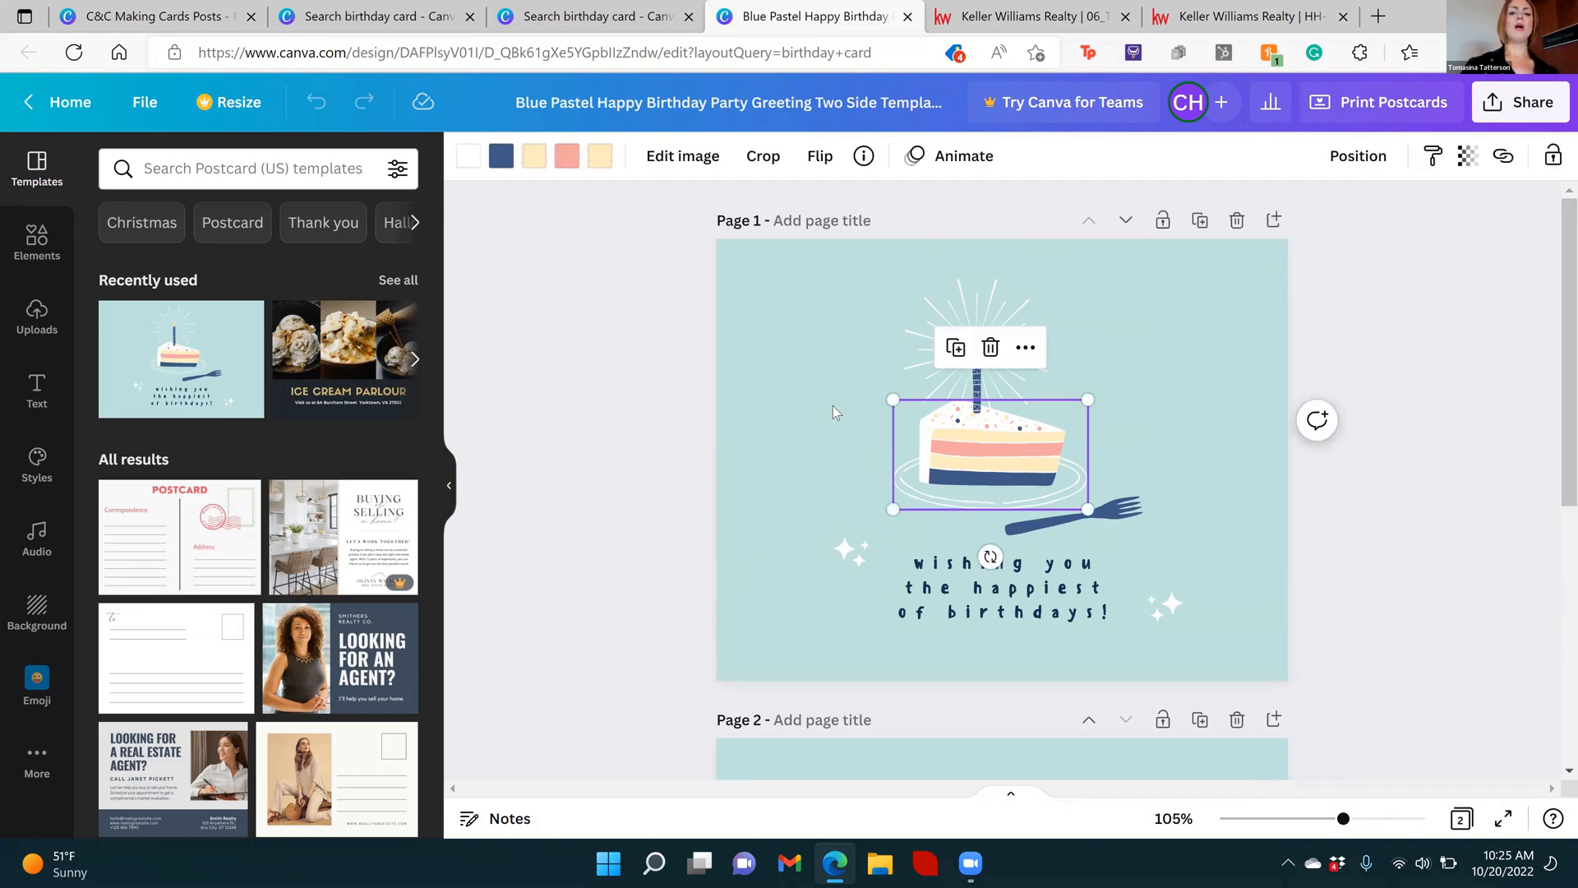
click(965, 312)
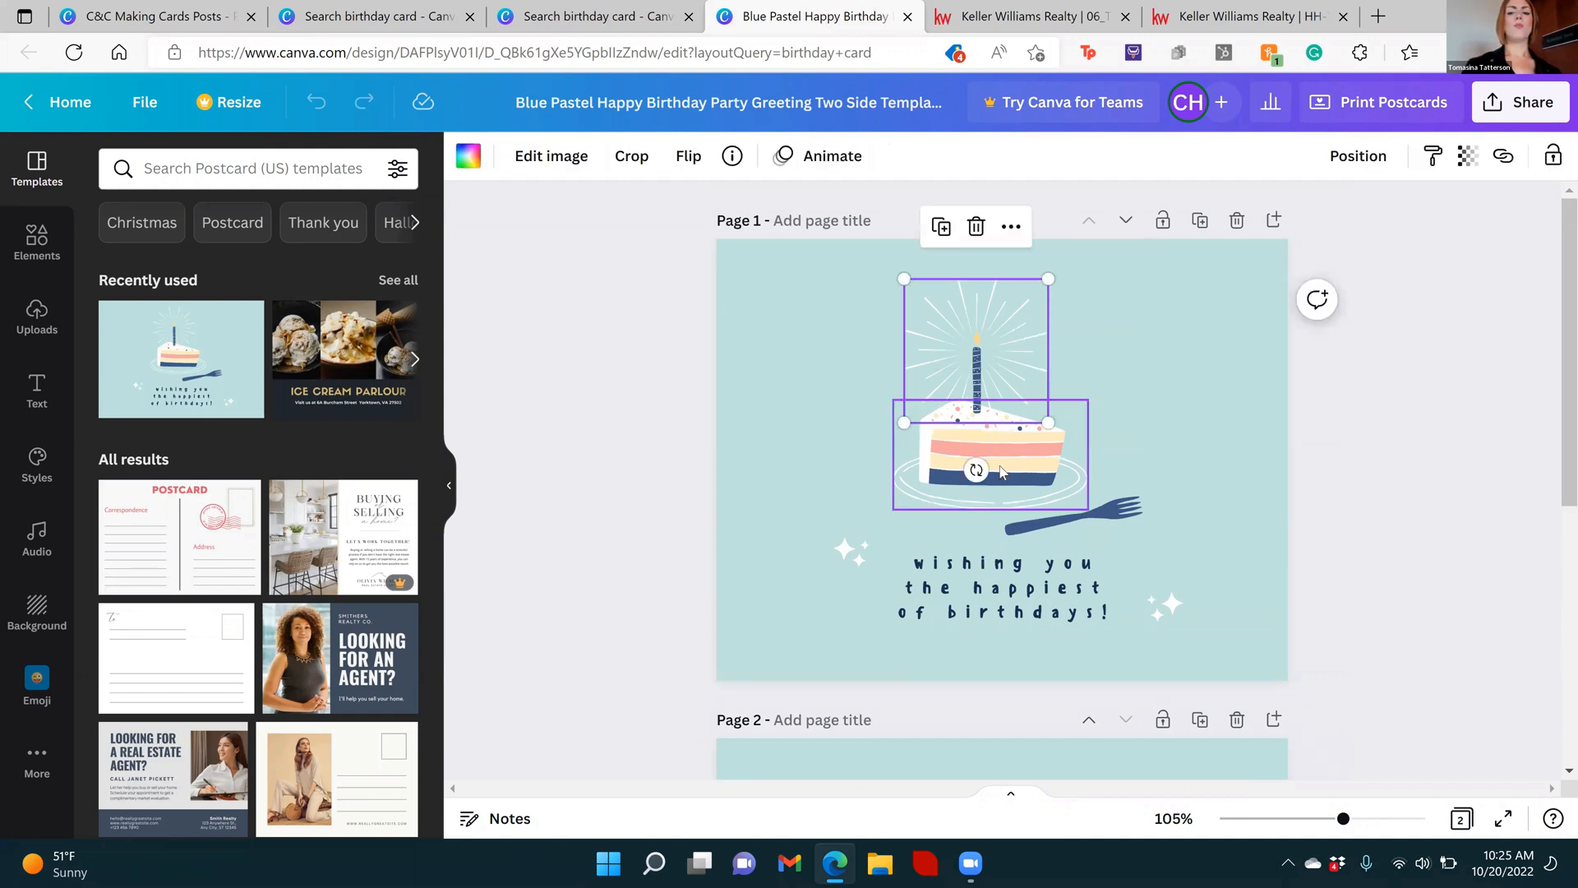
click(1030, 479)
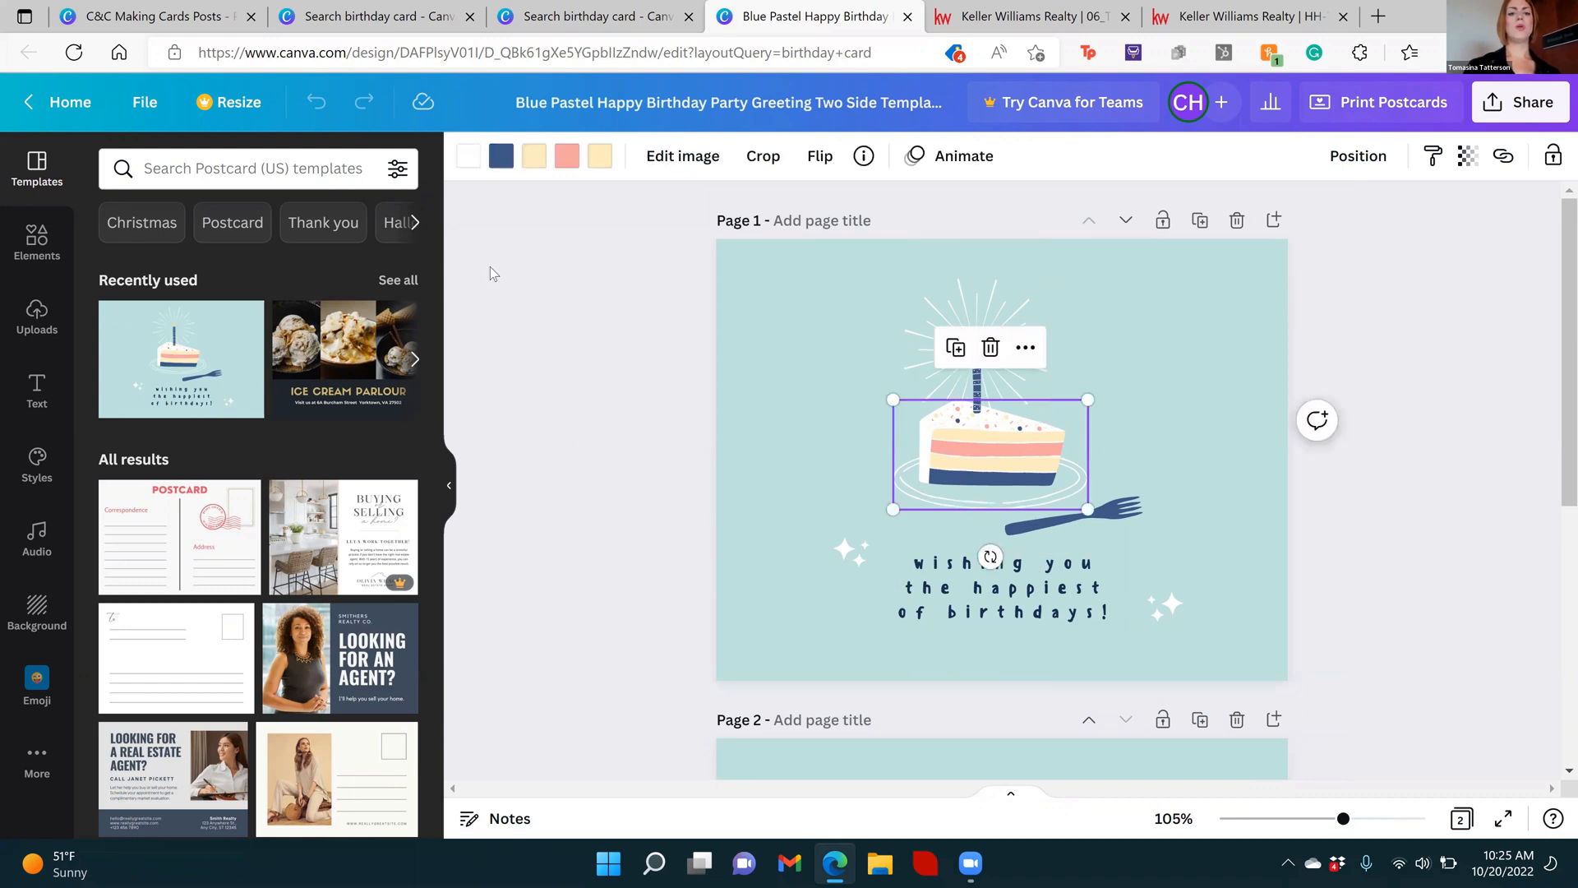
click(507, 159)
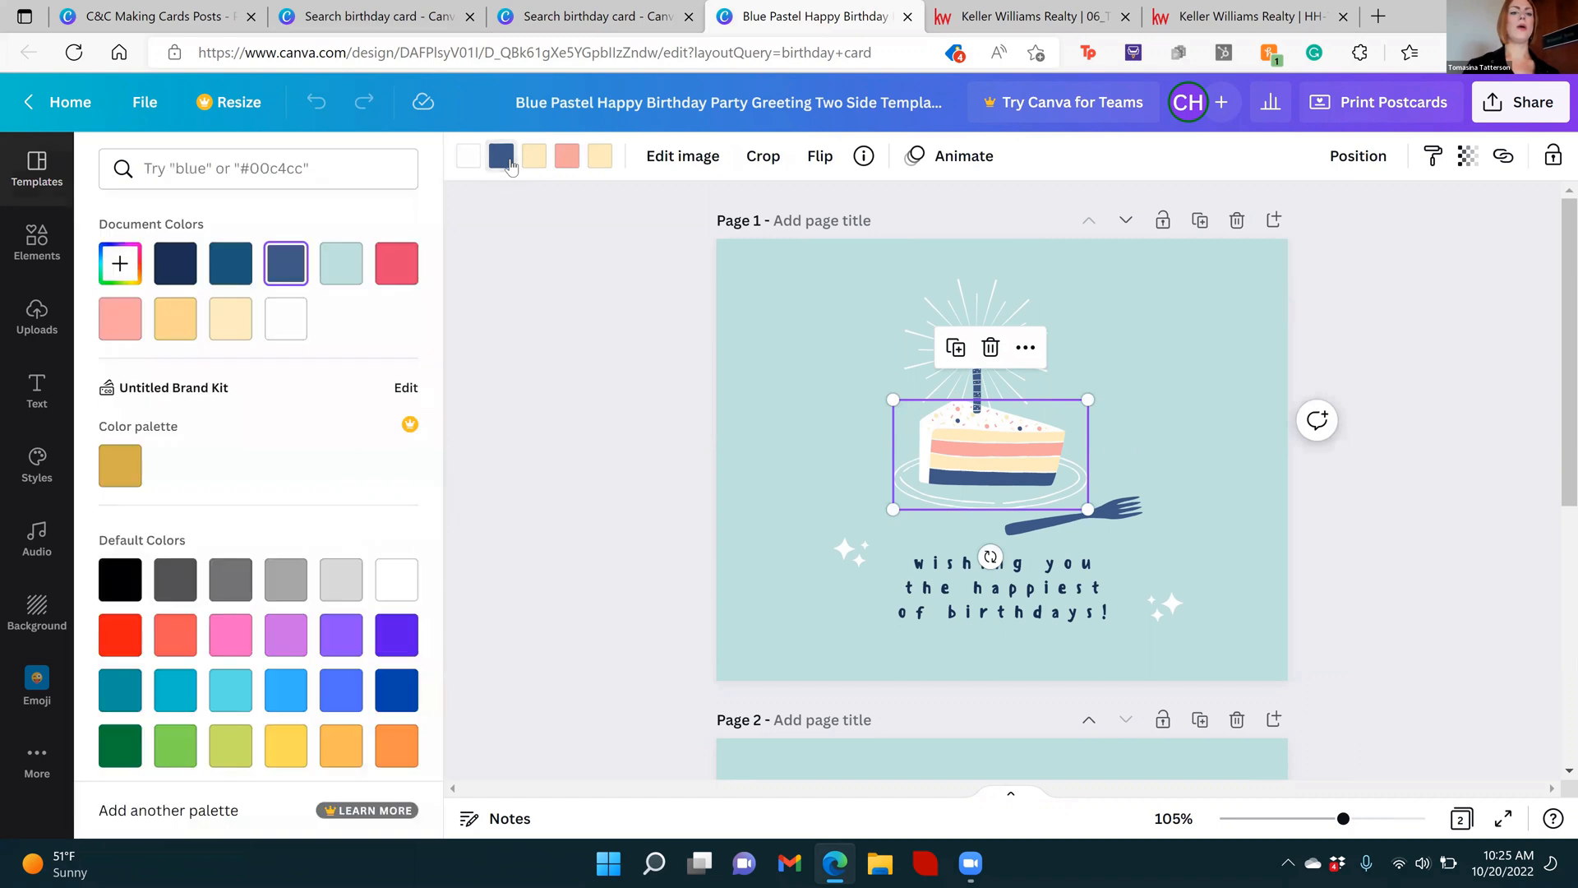
click(395, 271)
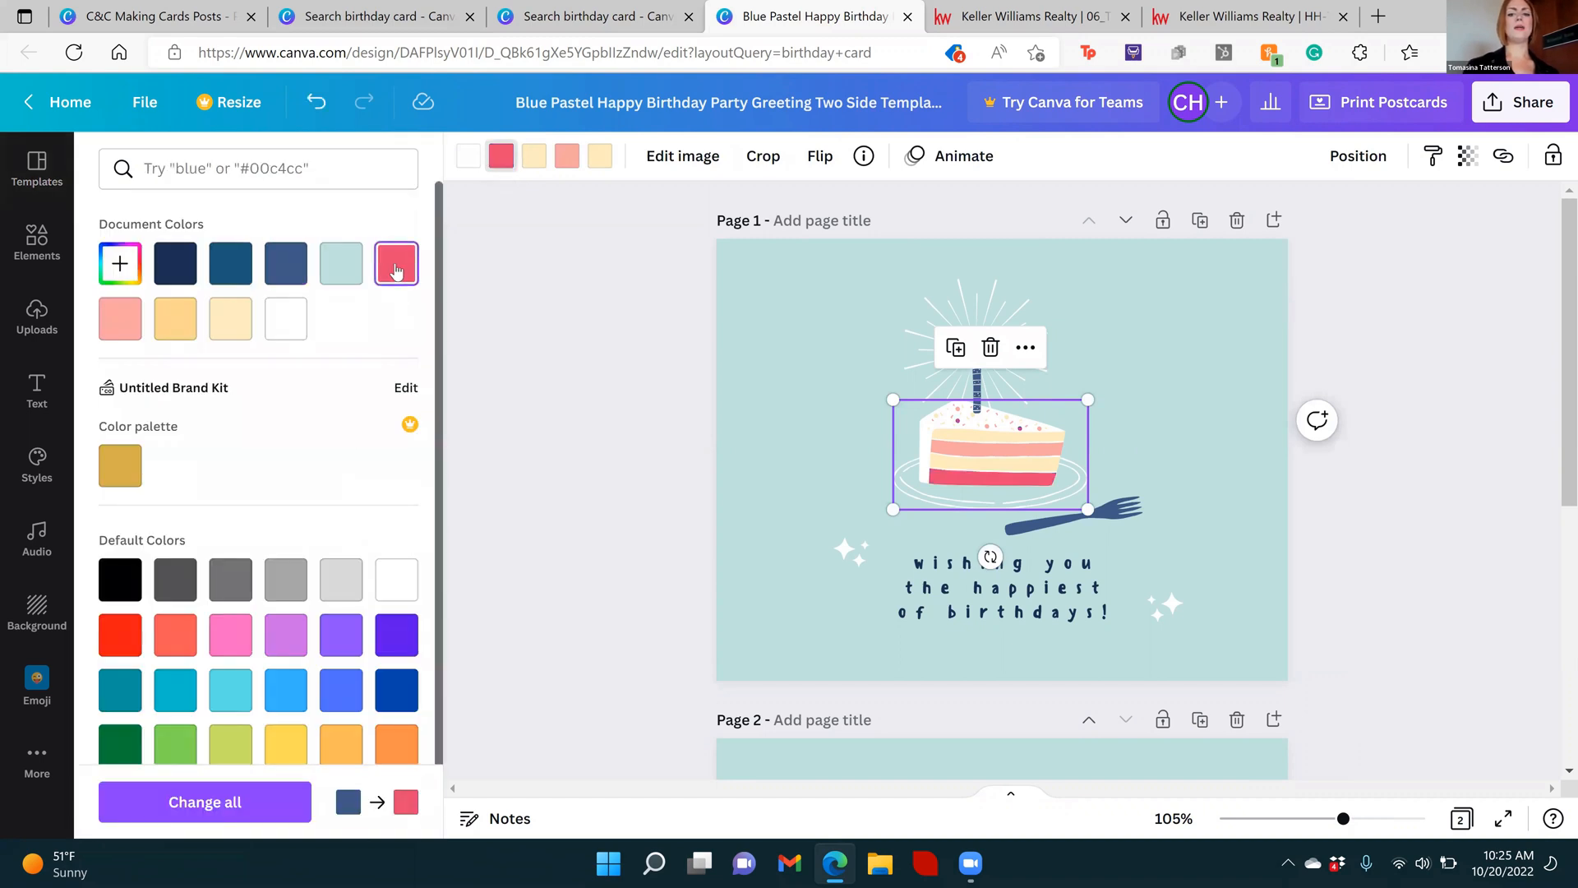
Apply the blue-to-coral-red color change to all matching elements across the postcard's pages and deselect the cake
click(262, 812)
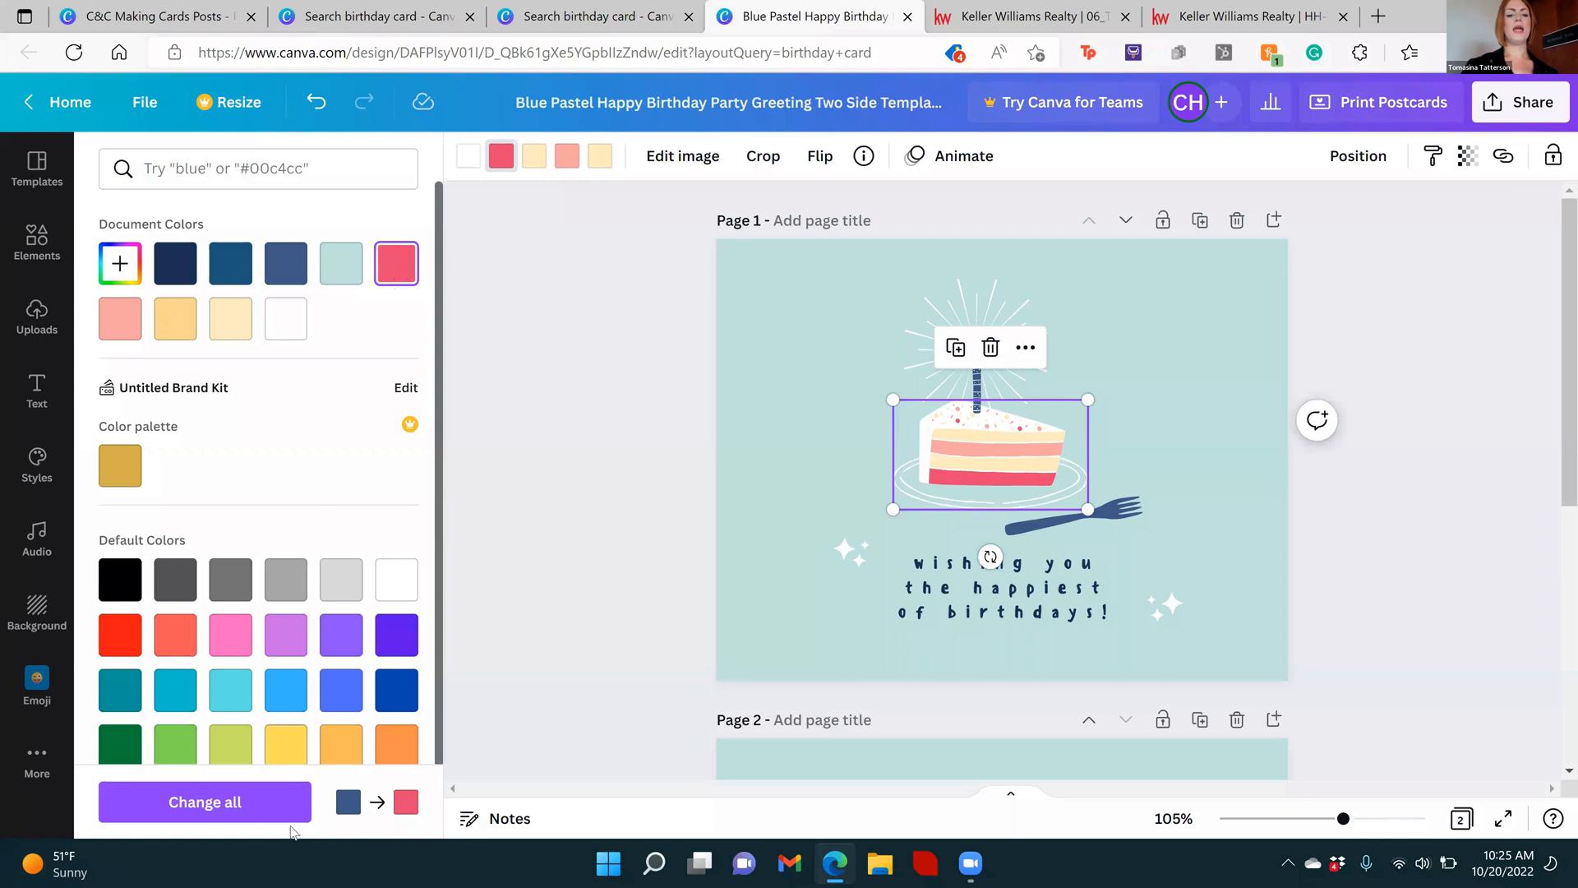
click(280, 802)
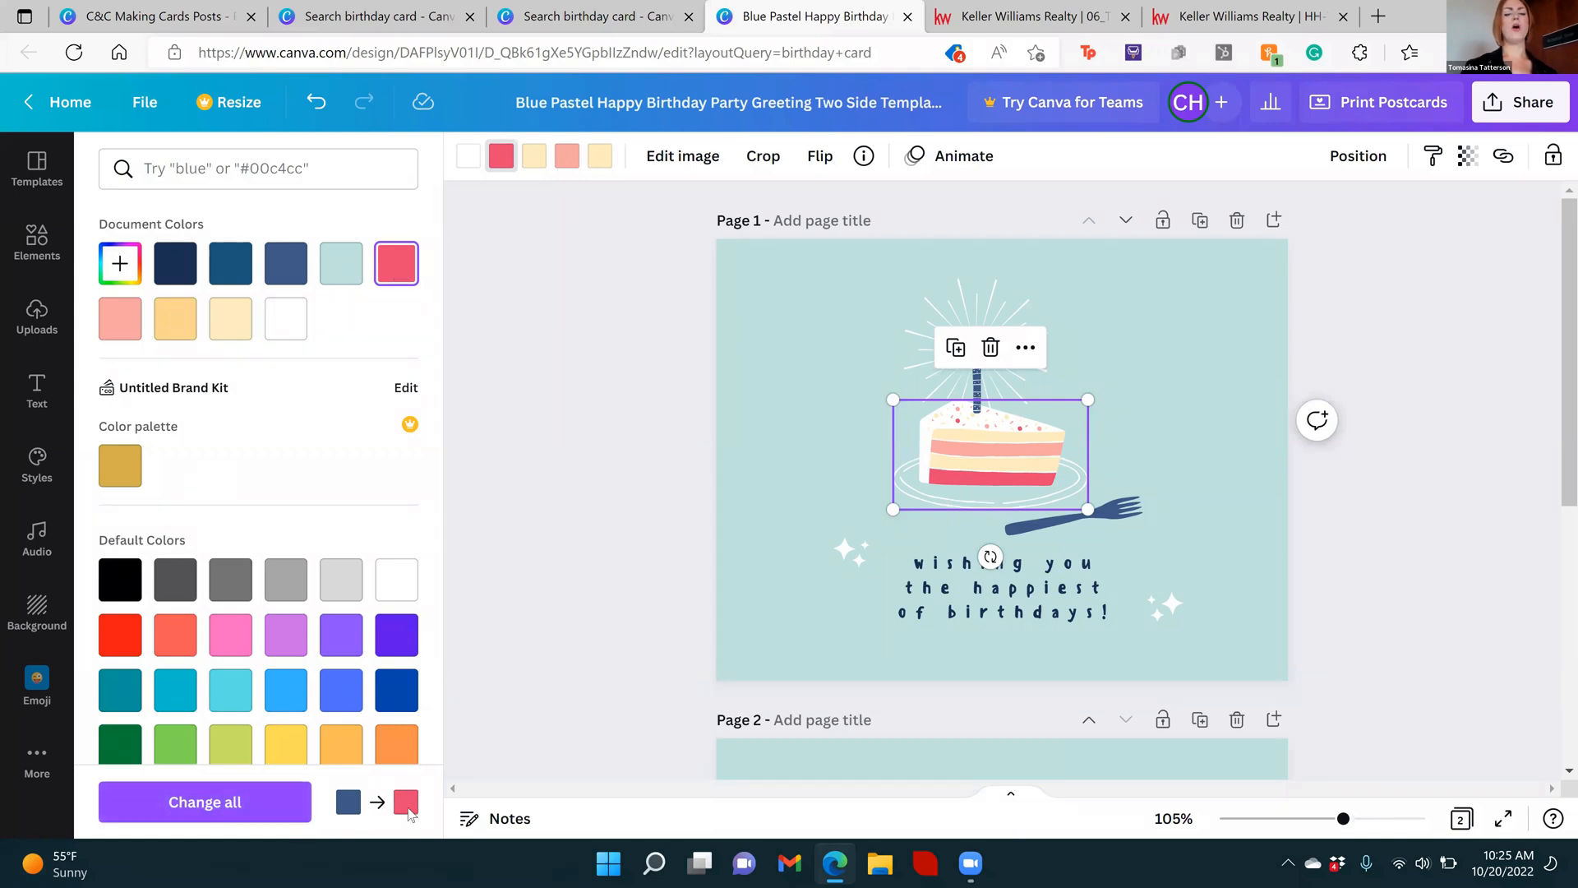
click(300, 809)
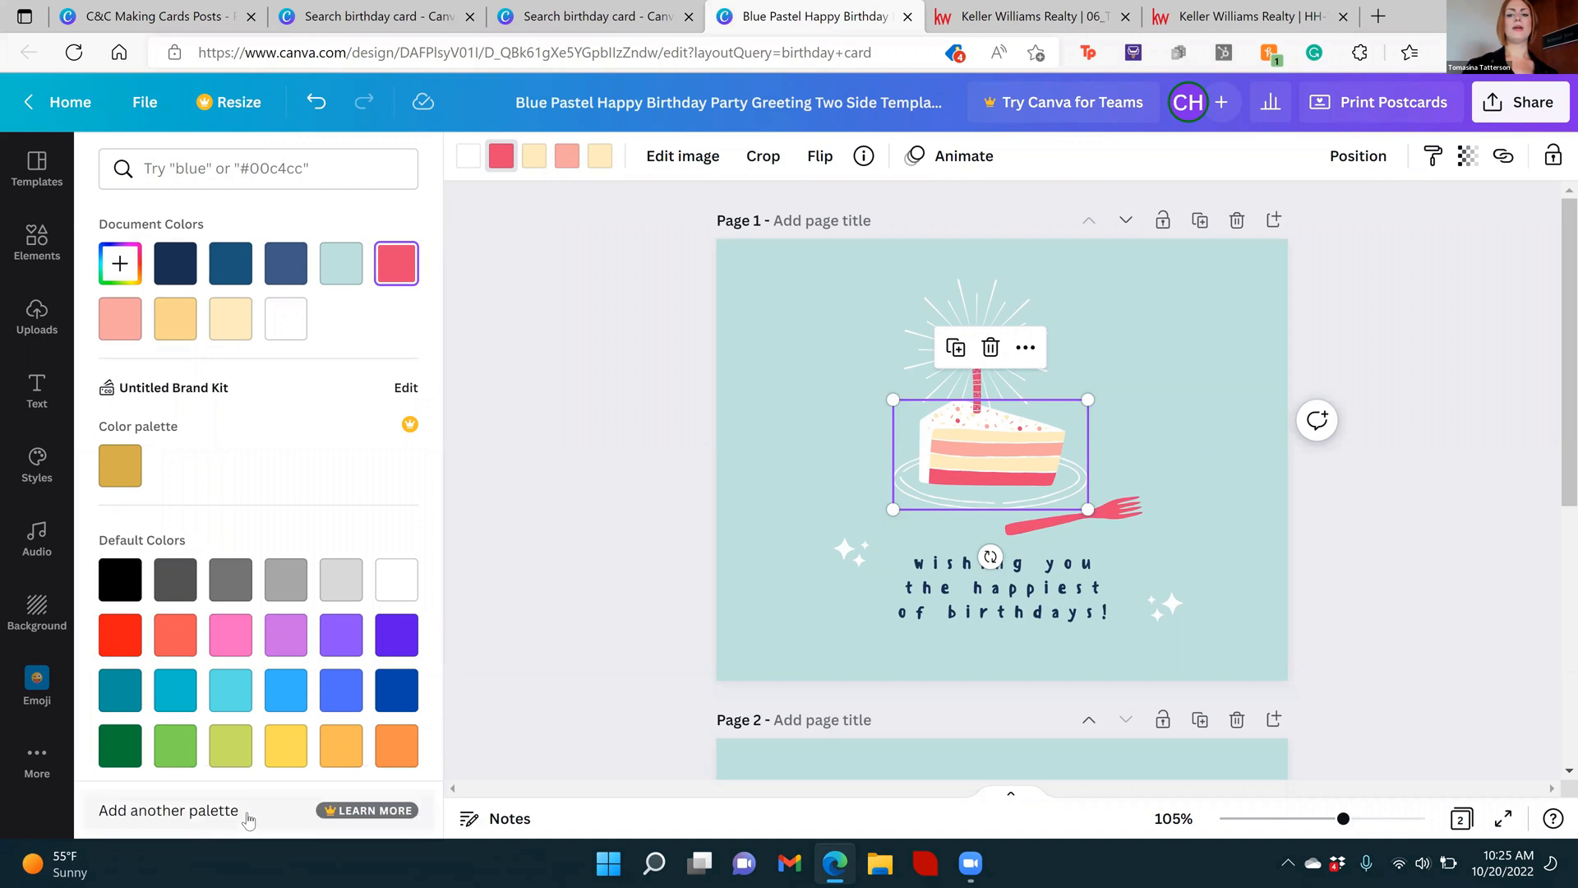
click(593, 467)
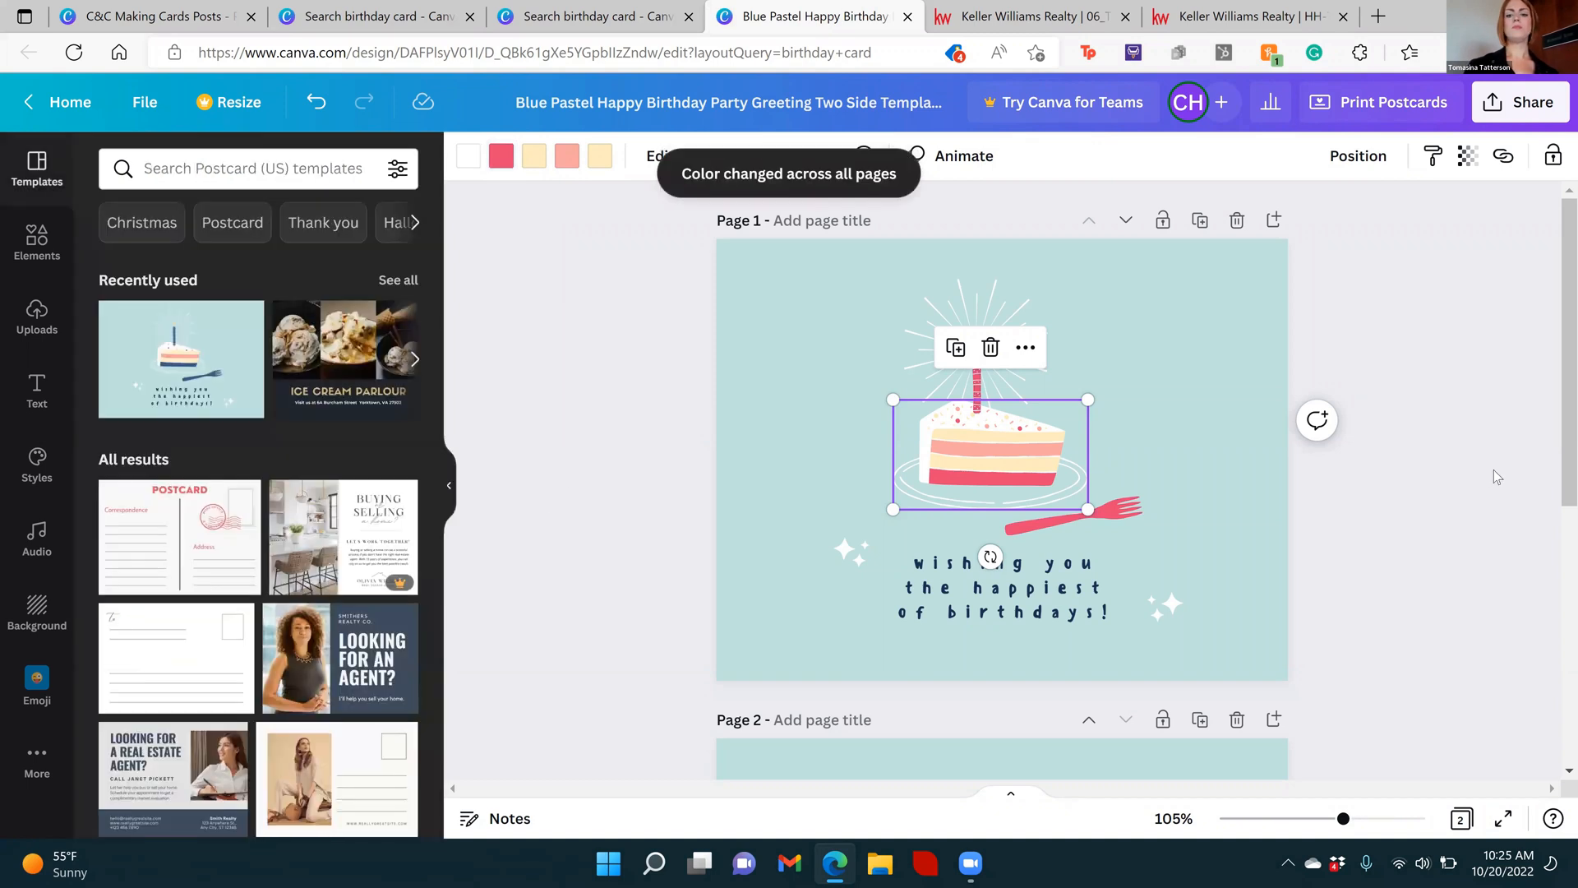
mouse_move(1553, 295)
mouse_down()
mouse_move(1552, 409)
mouse_move(1553, 284)
mouse_up()
click(1048, 281)
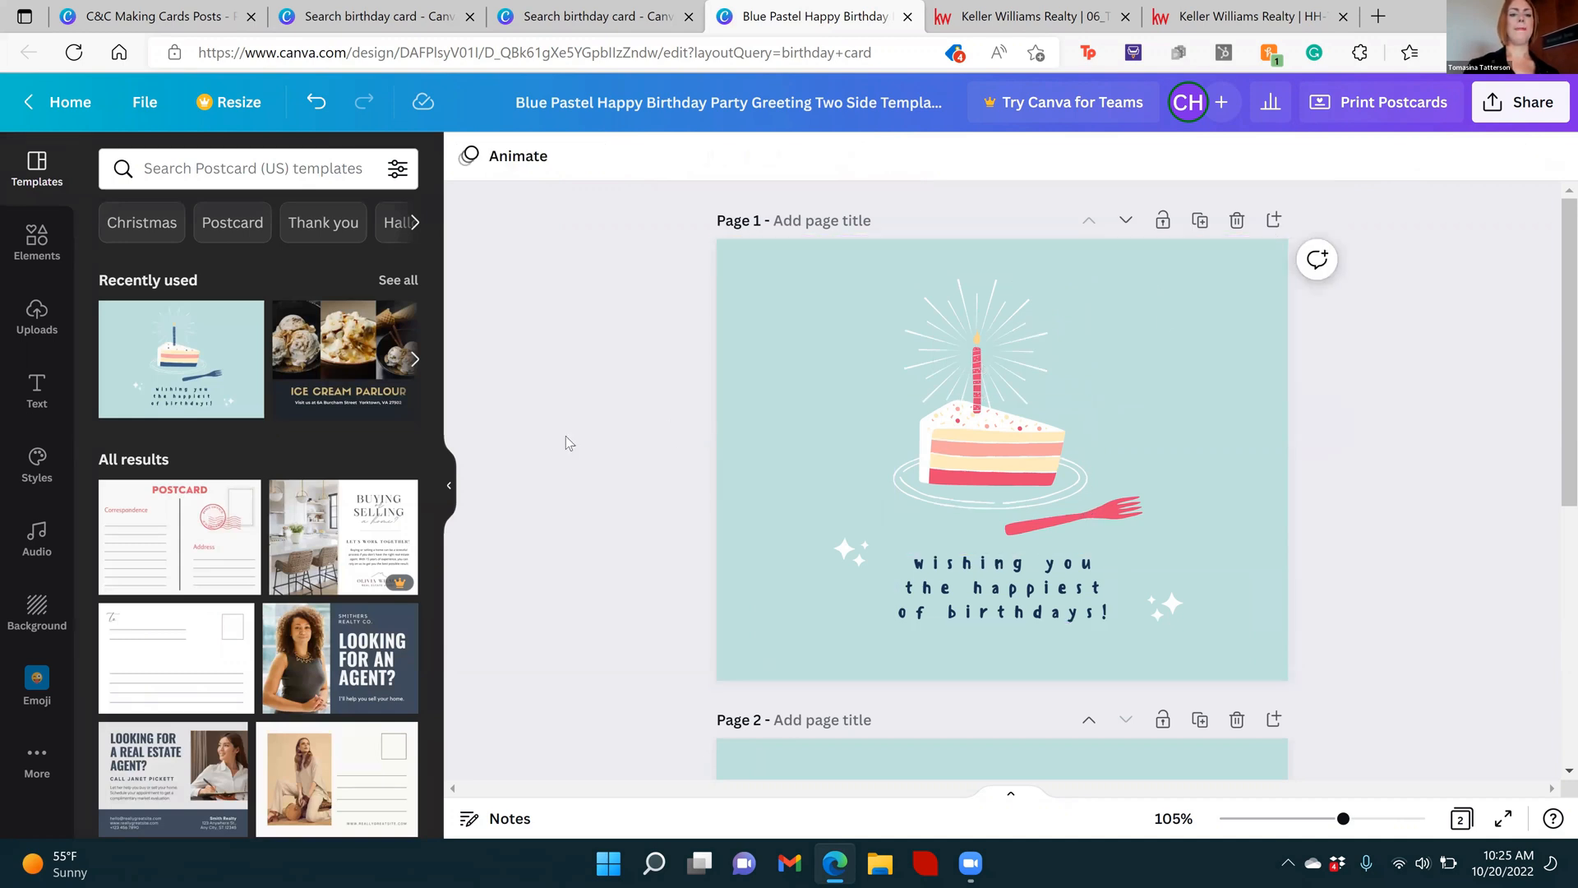
Apply the recently used lime, yellow, turquoise and pink palette to page 1, shuffling it to a turquoise background with pink text
click(32, 468)
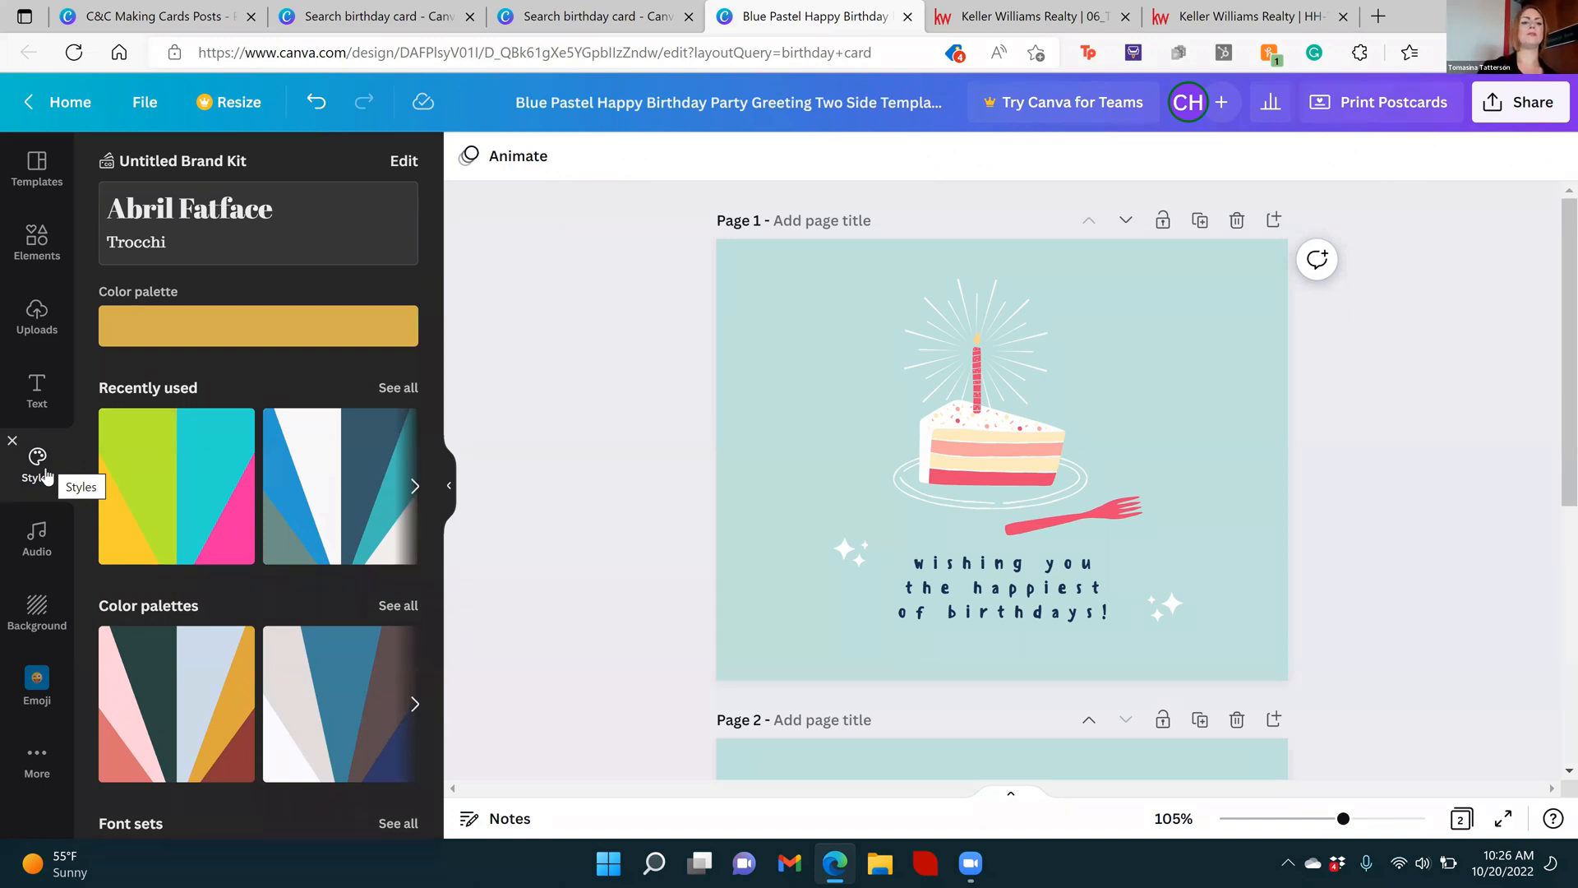
click(168, 482)
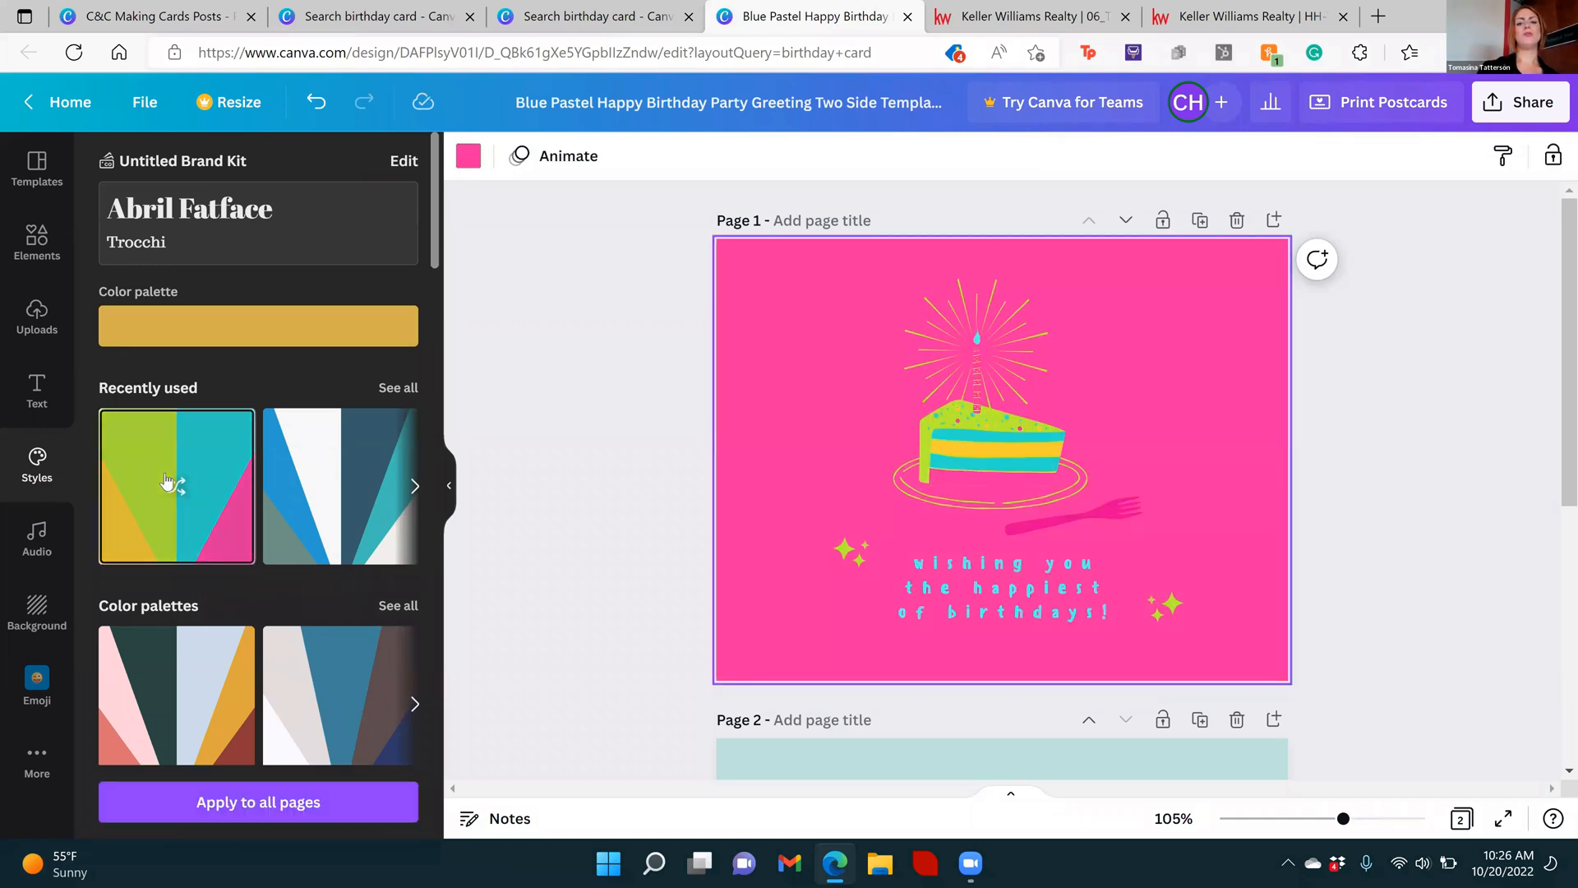
click(168, 483)
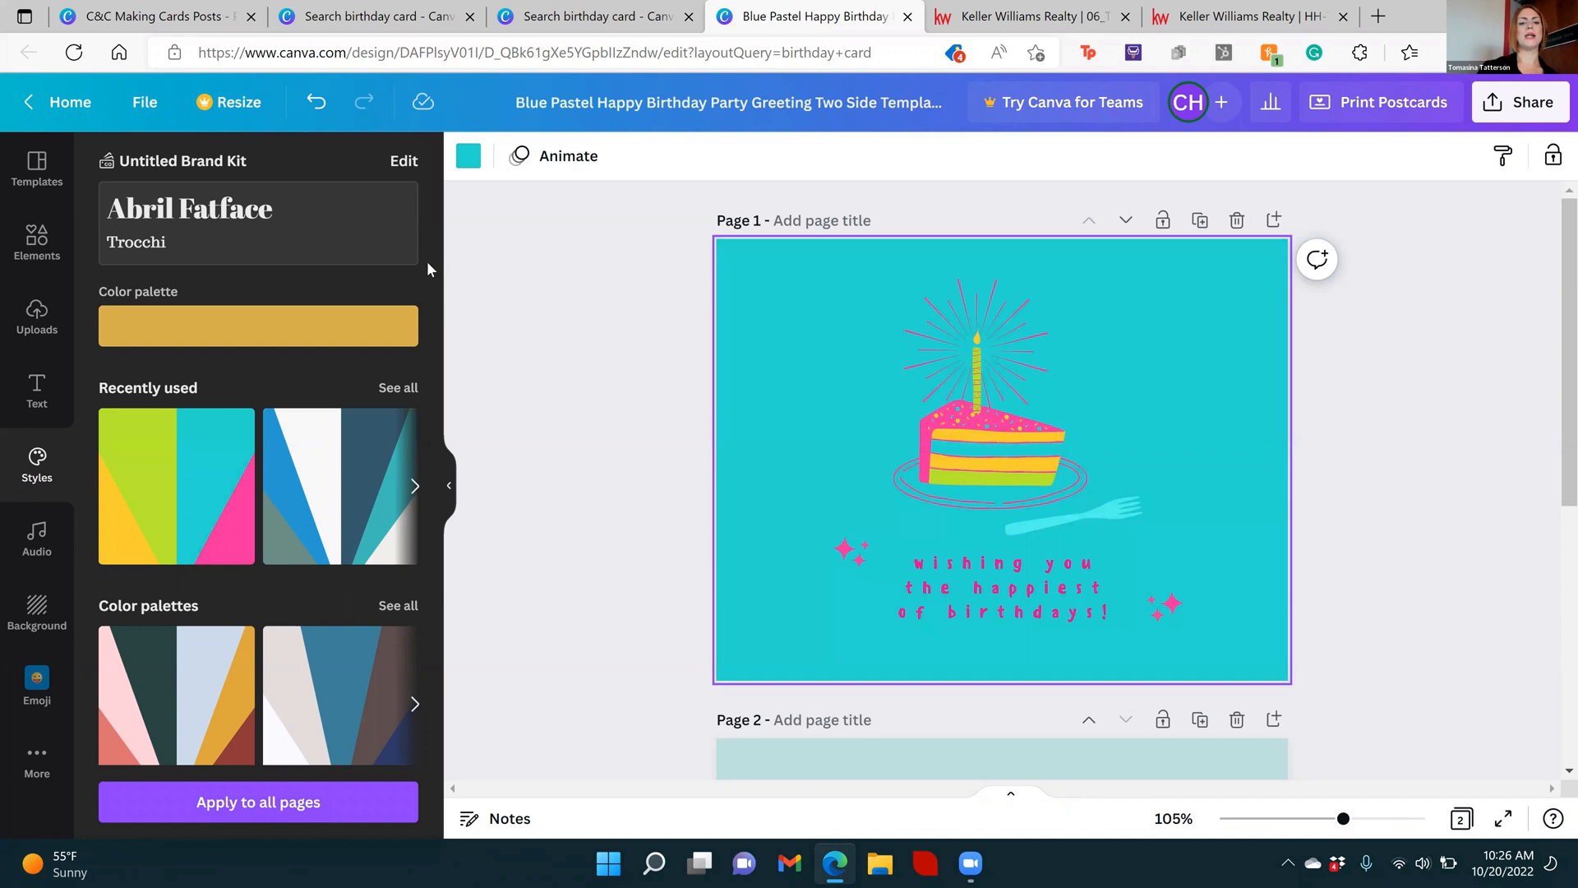
Reapply the lime, yellow, turquoise and pink color palette to page 1, shuffling it to a turquoise background, and deselect the page
mouse_move(436, 259)
mouse_down()
mouse_move(437, 322)
mouse_move(442, 286)
mouse_up()
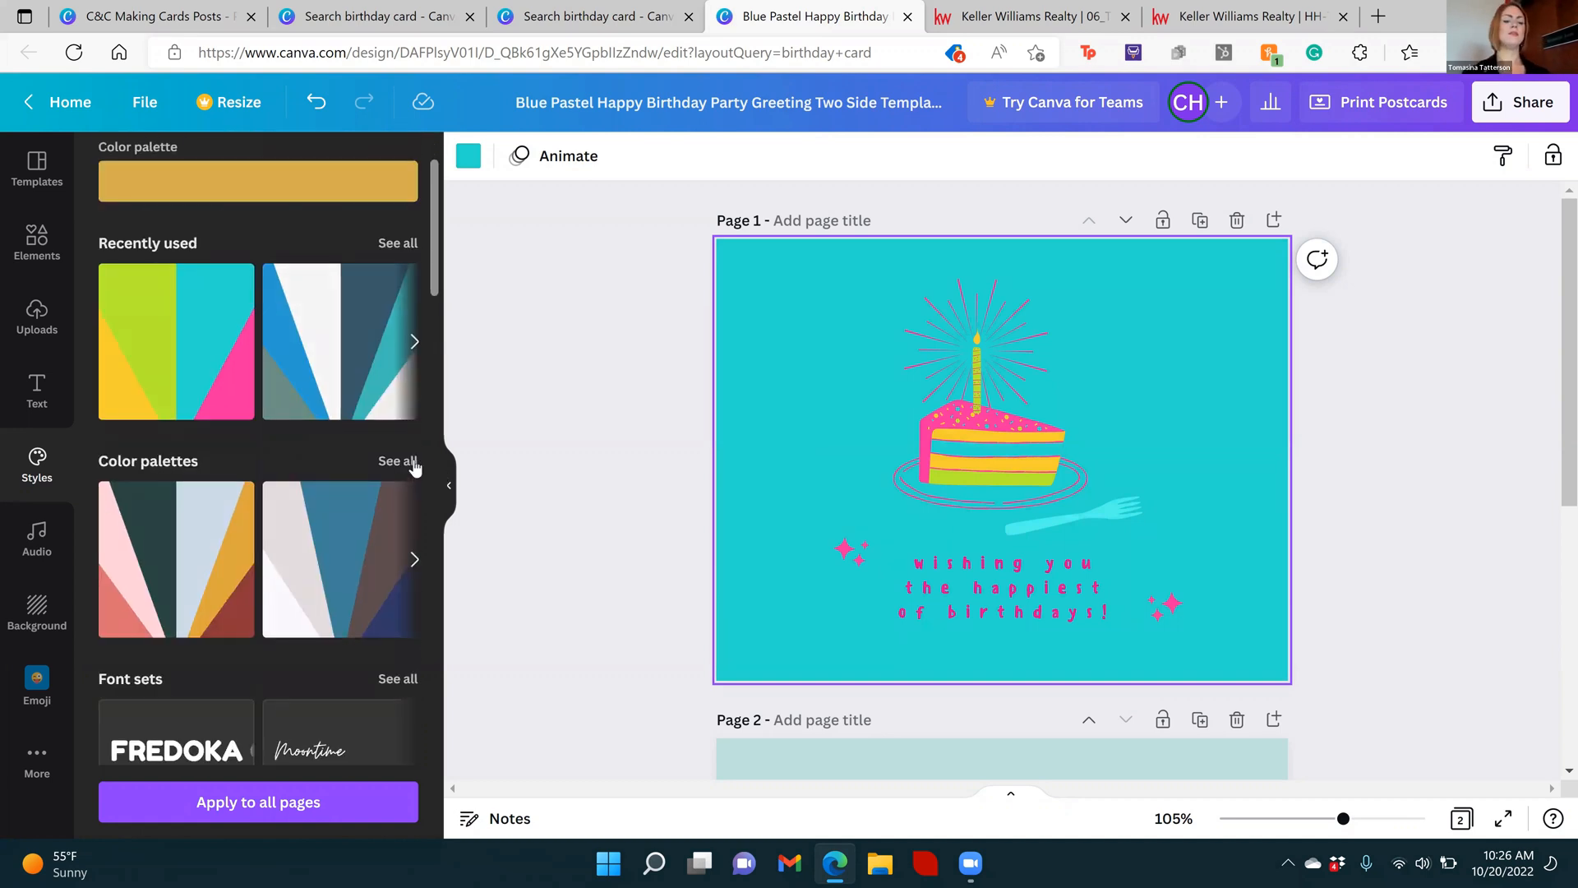
click(409, 461)
drag(434, 247, 408, 562)
scroll(409, 562, up, 3)
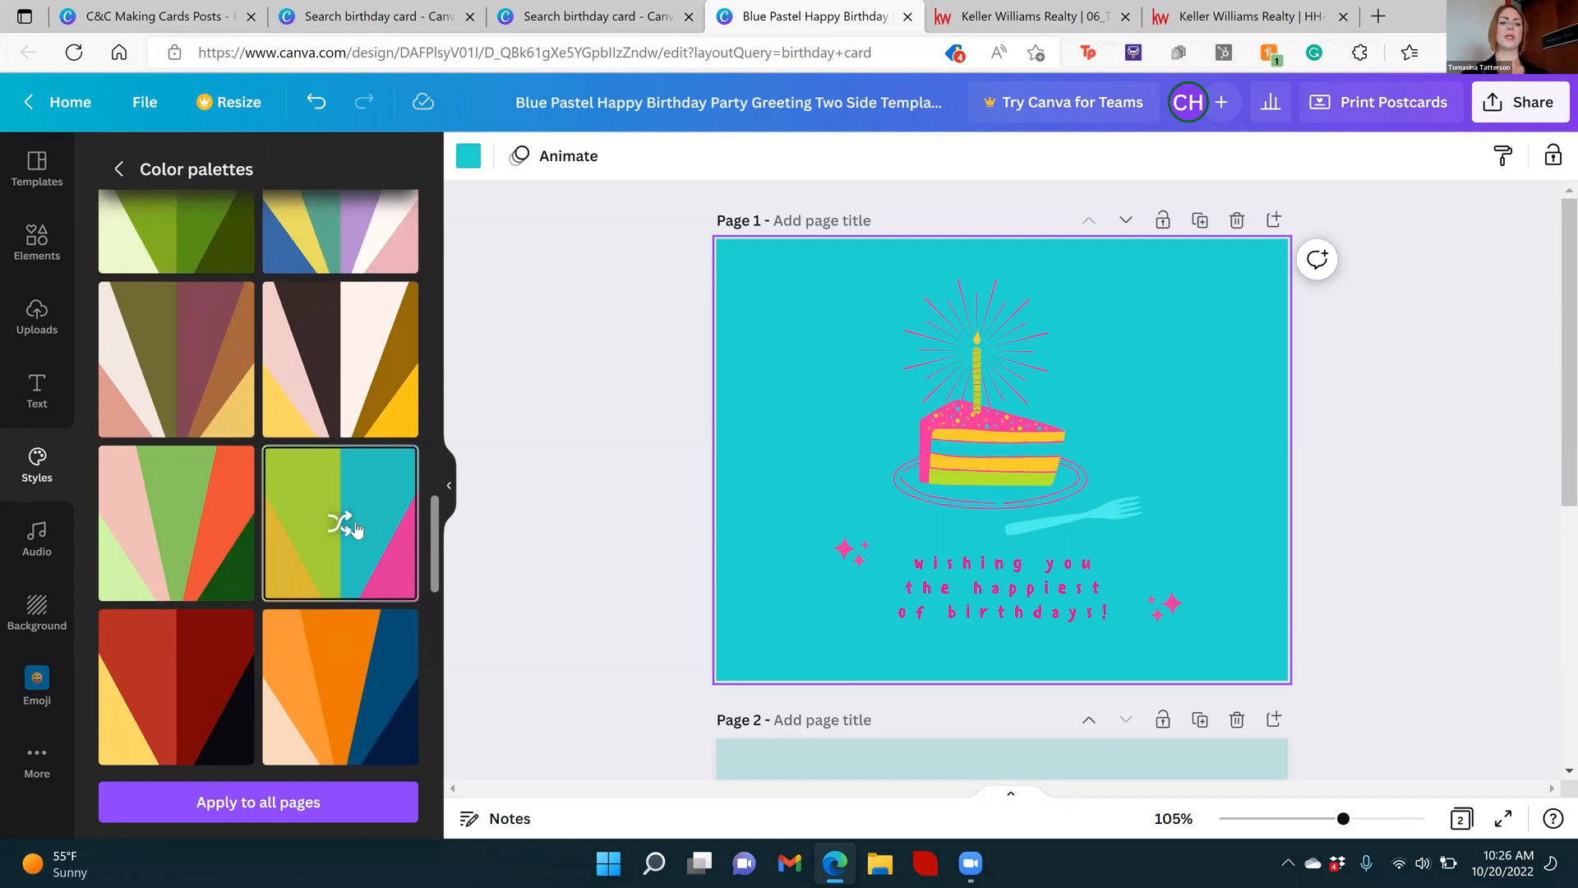
click(357, 529)
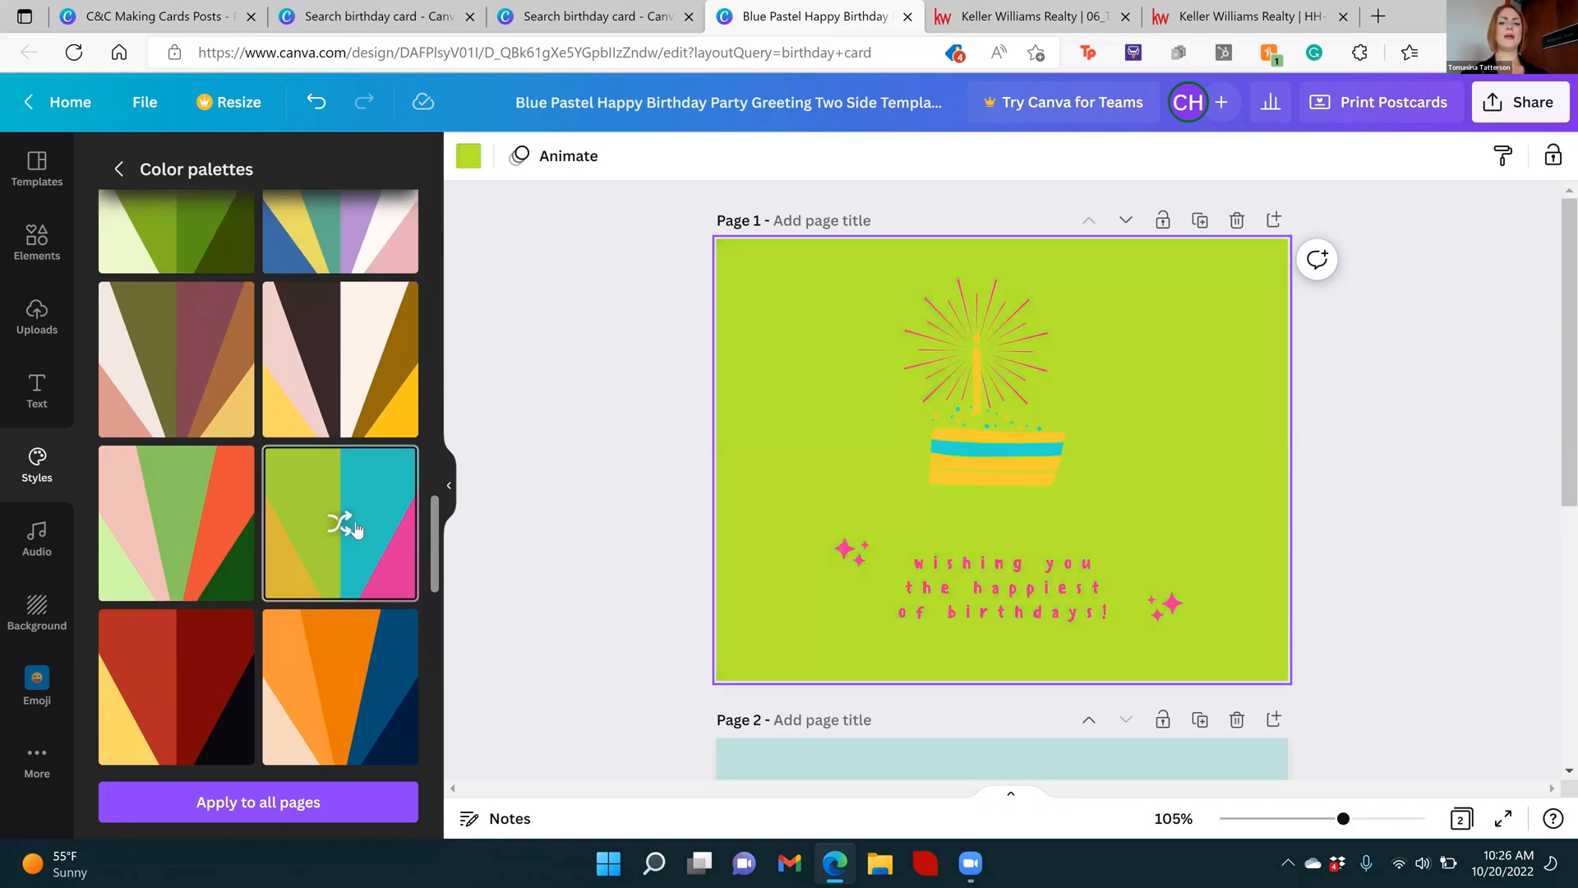
click(356, 529)
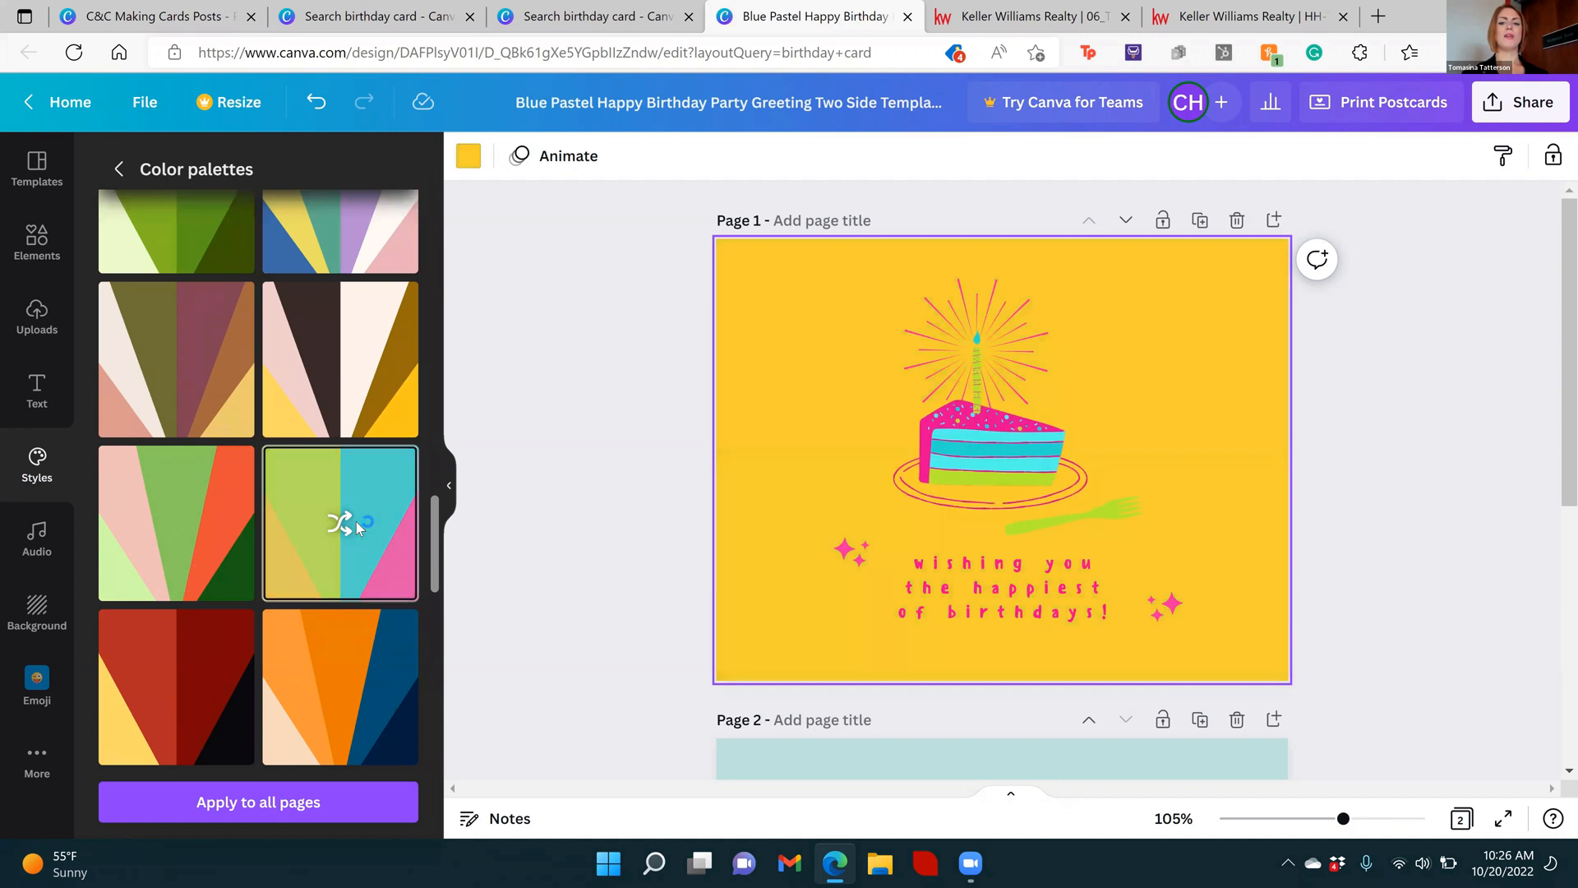
click(357, 528)
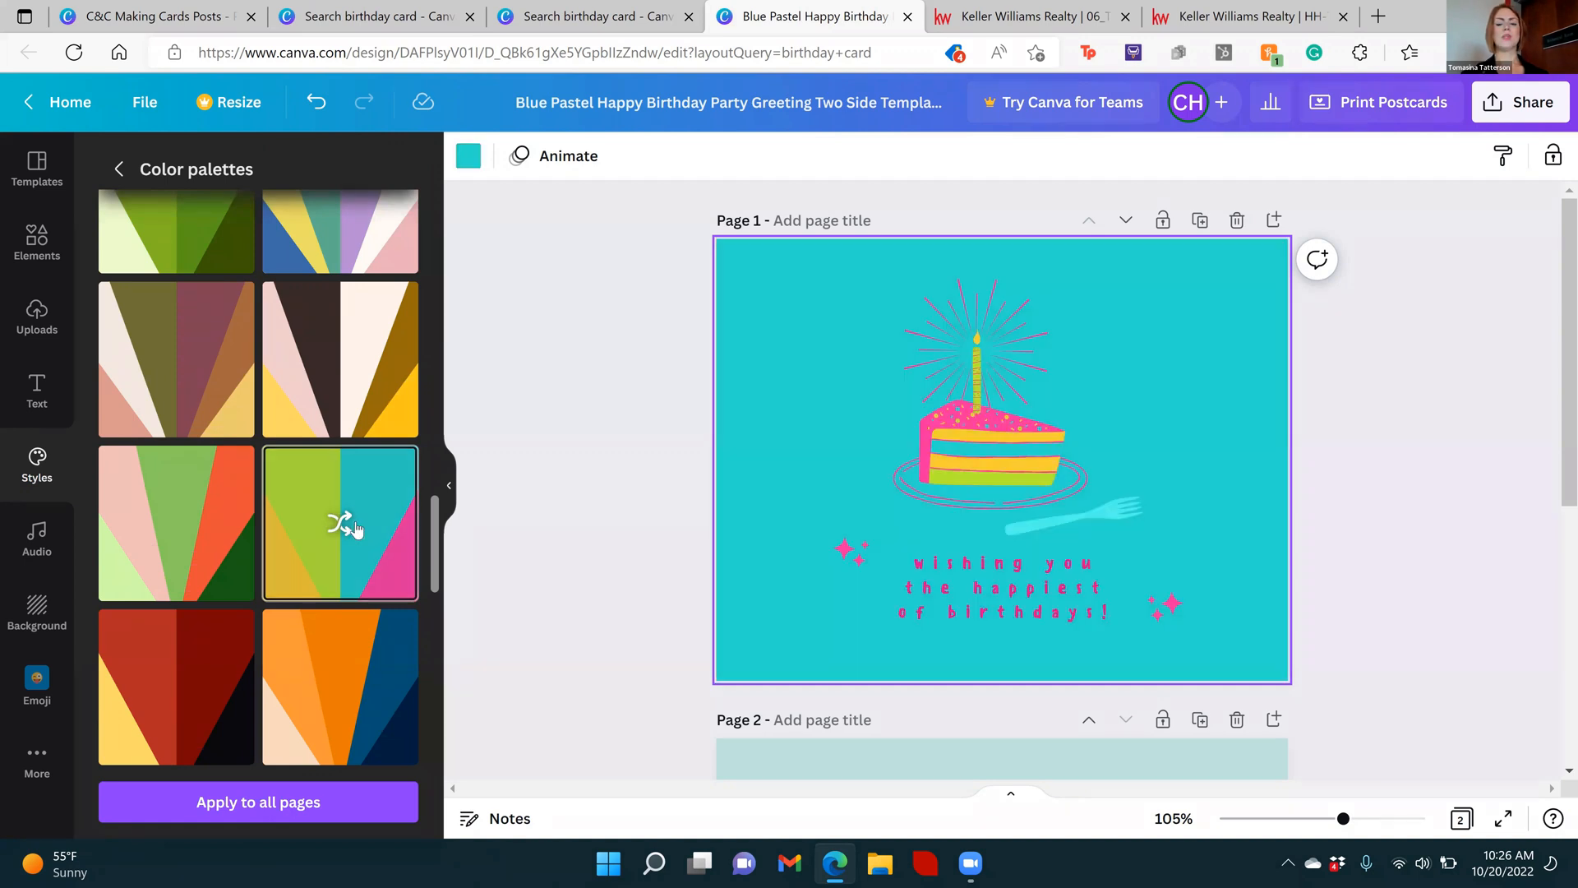
click(535, 492)
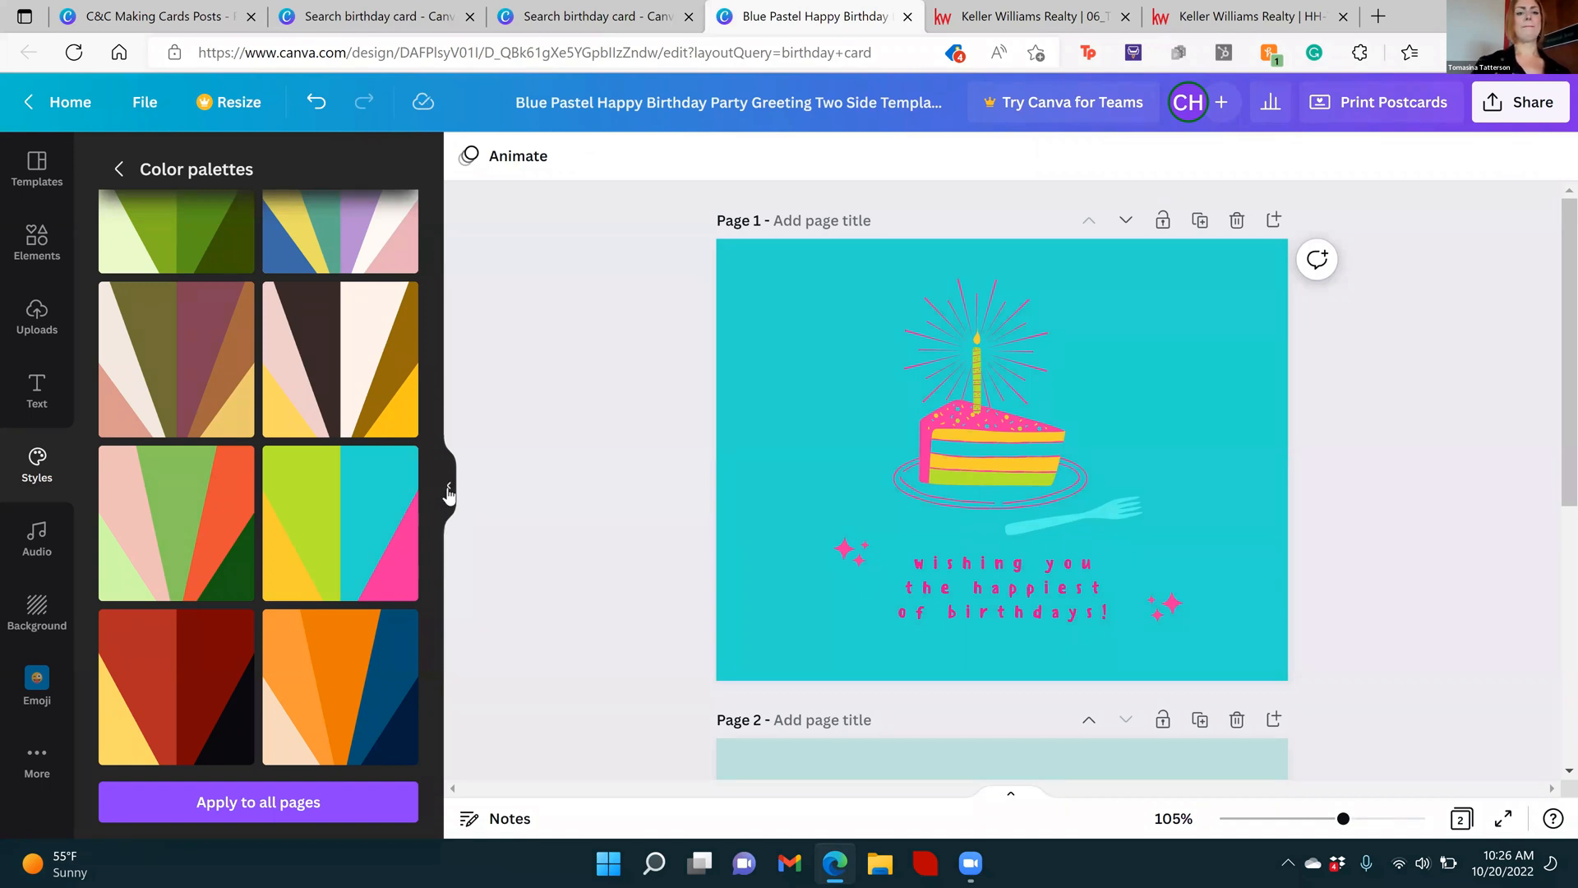
Search the uploaded images for "logo" and look through the matching files
click(38, 243)
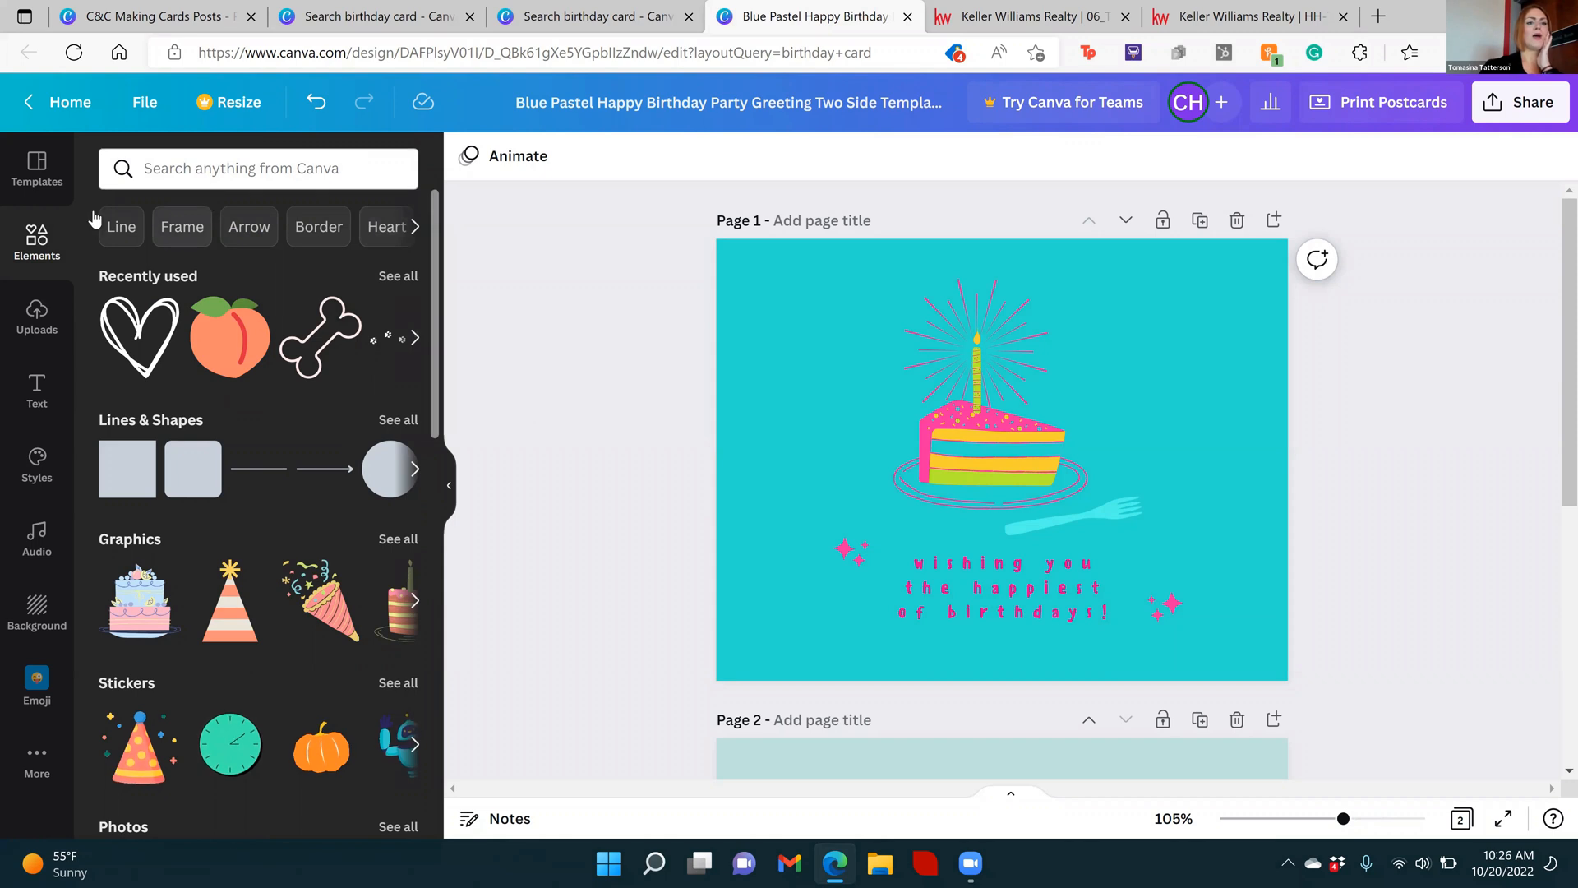
click(37, 324)
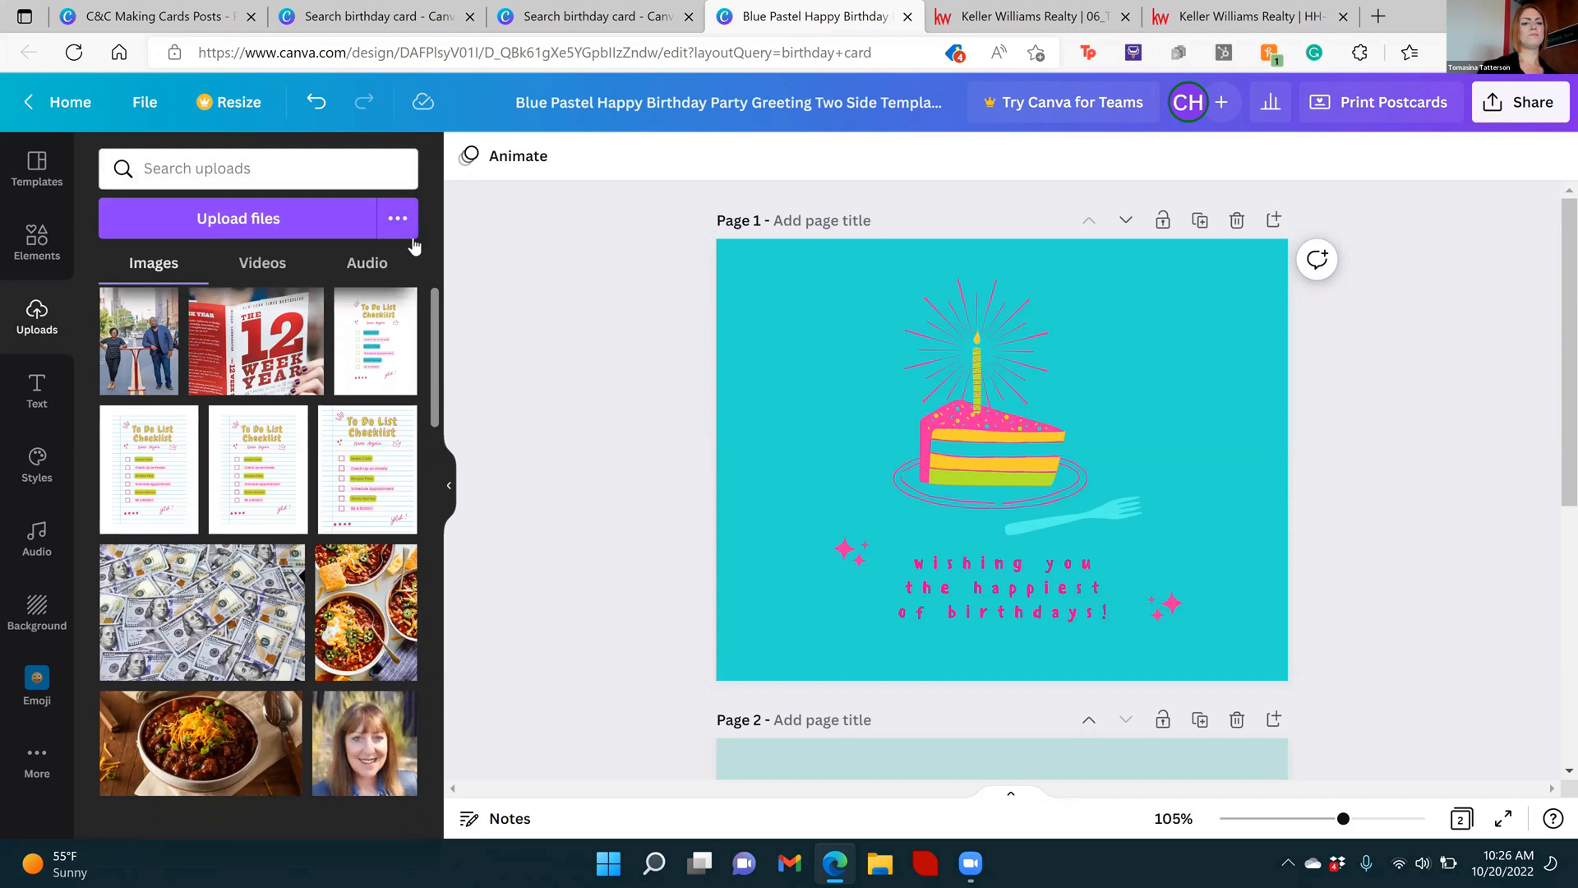
click(299, 171)
text(logo)
key(Return)
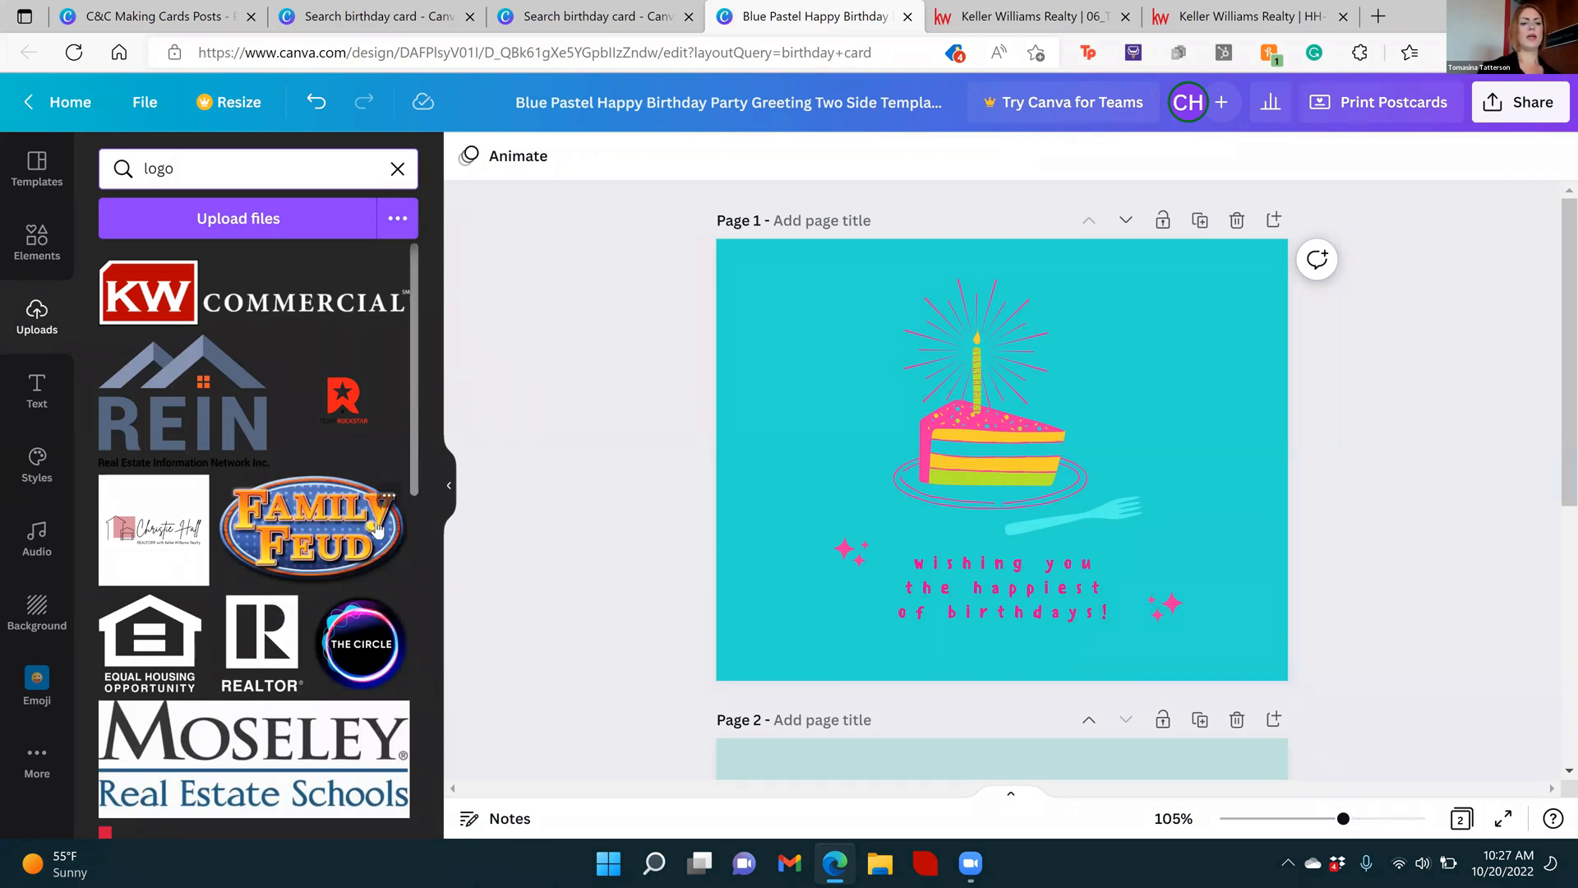
drag(416, 431, 460, 362)
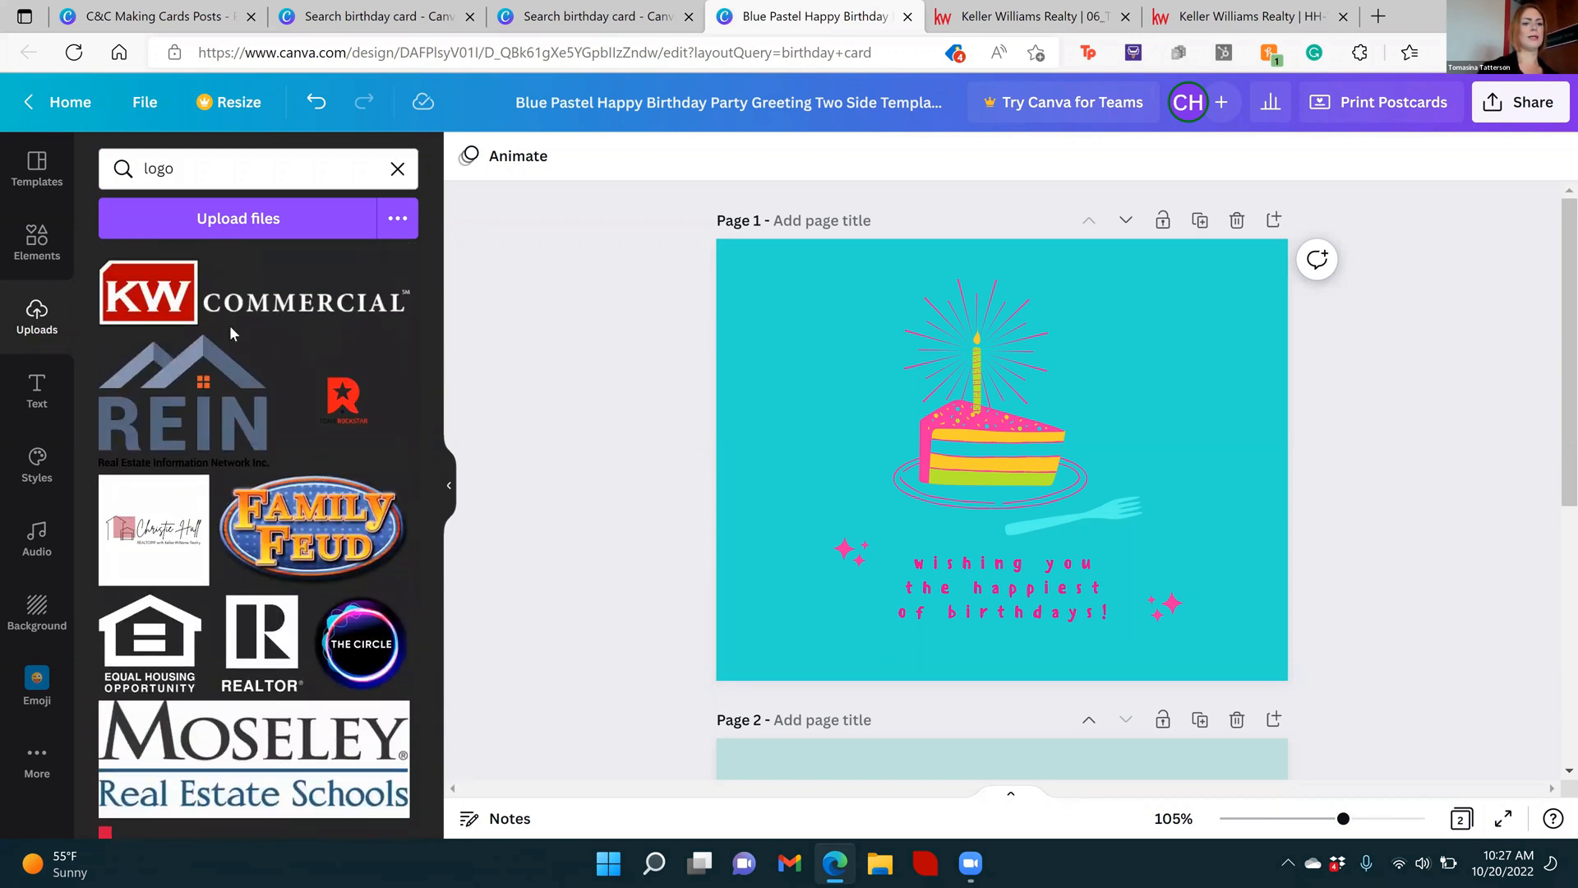
Add the REIN logo to page 1, shrink it, place it in the card's upper-left corner and deselect it
click(209, 387)
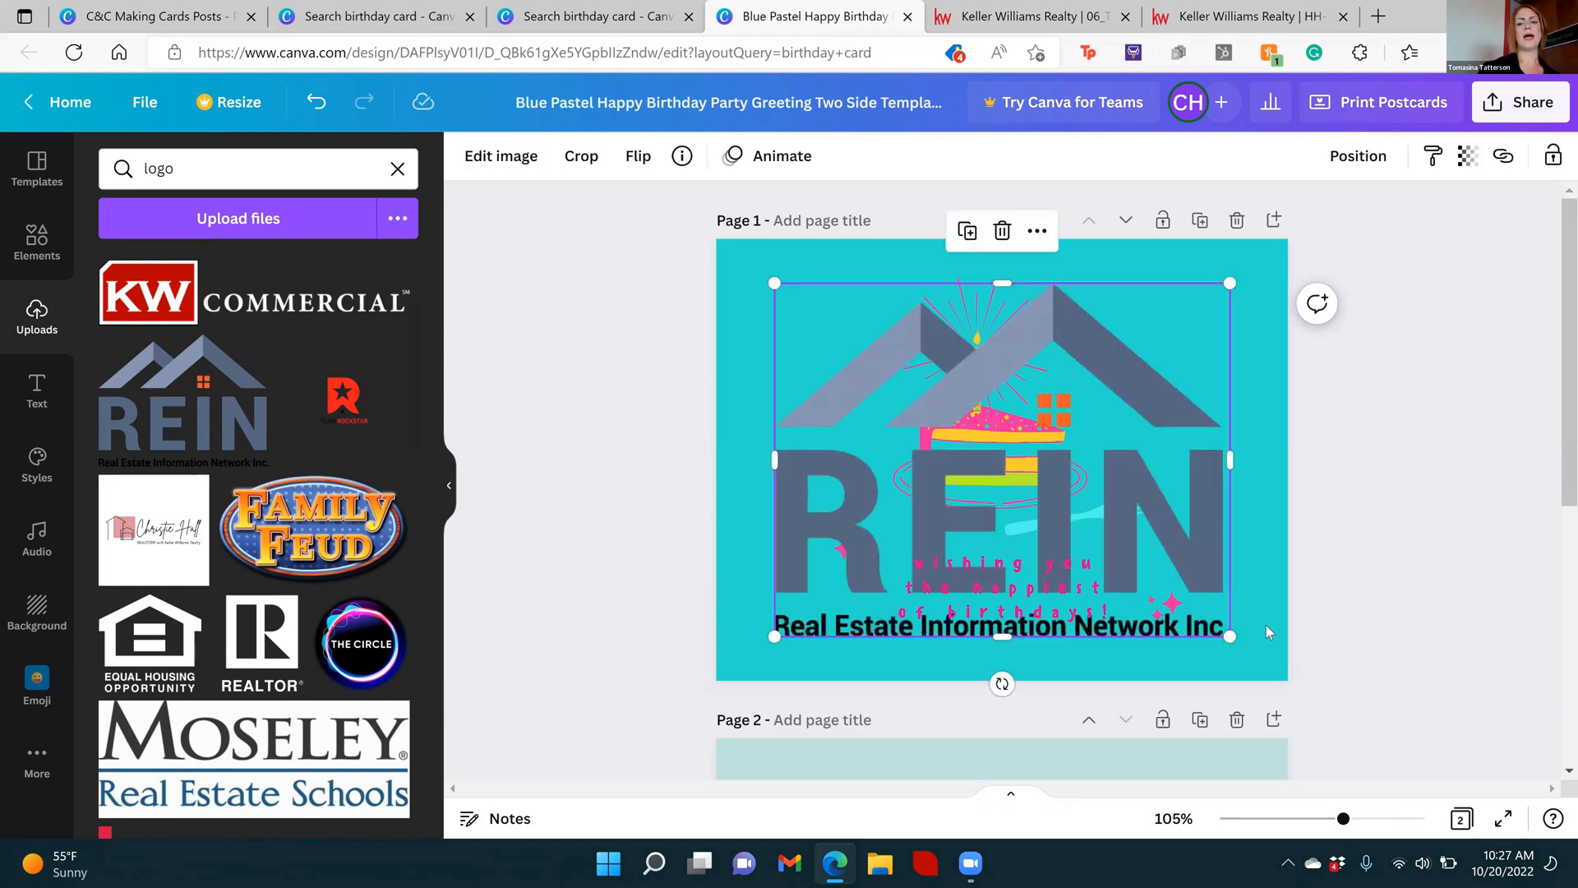
drag(1074, 468, 836, 374)
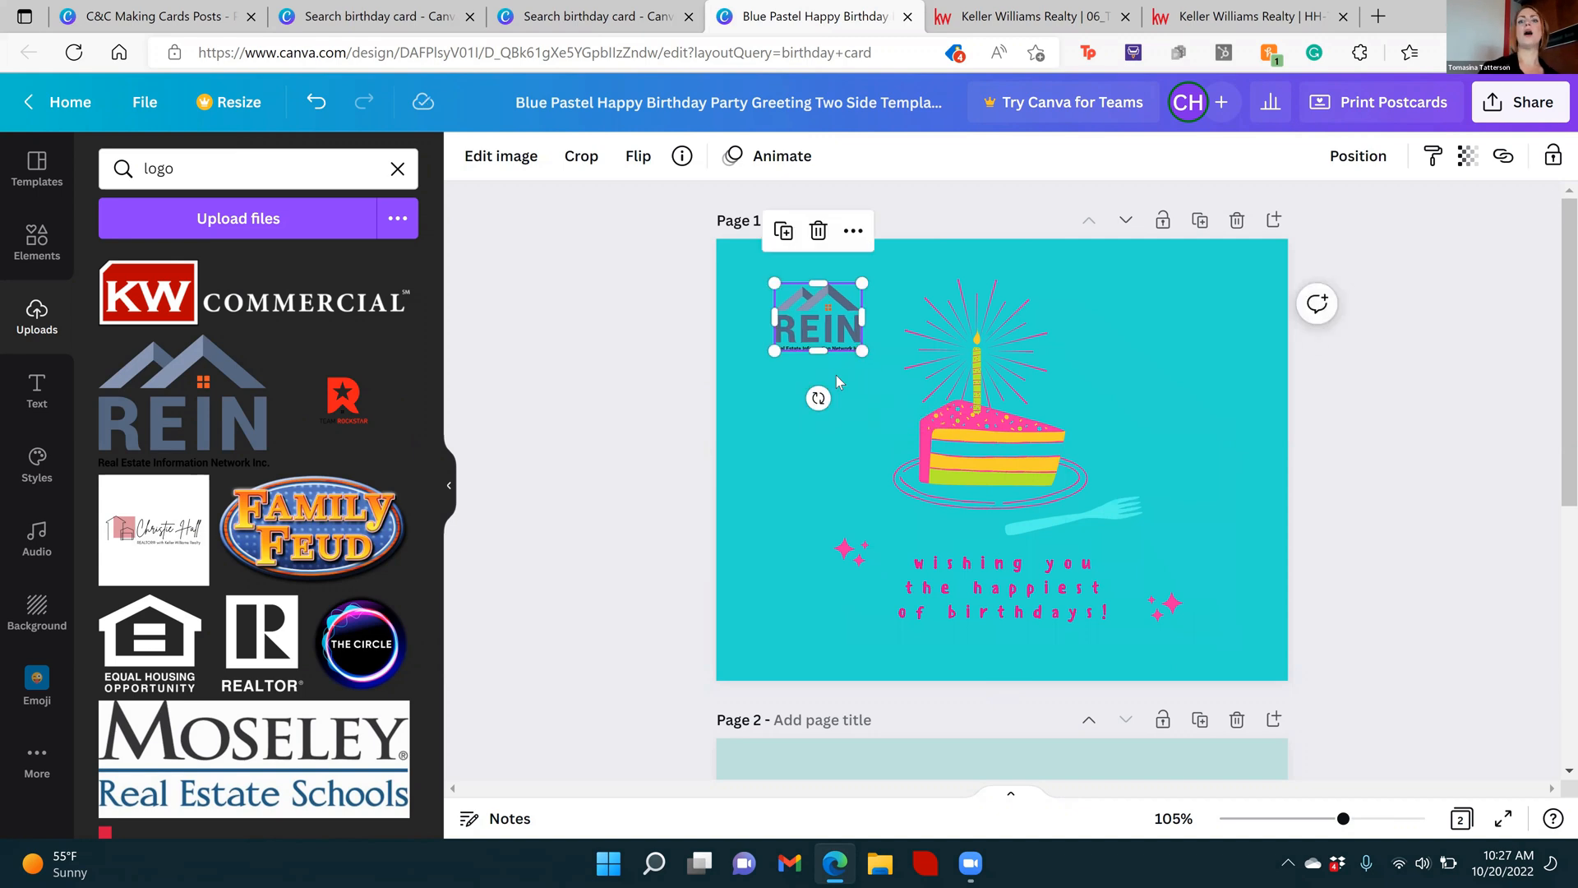
drag(830, 307, 785, 290)
click(194, 166)
double_click(193, 170)
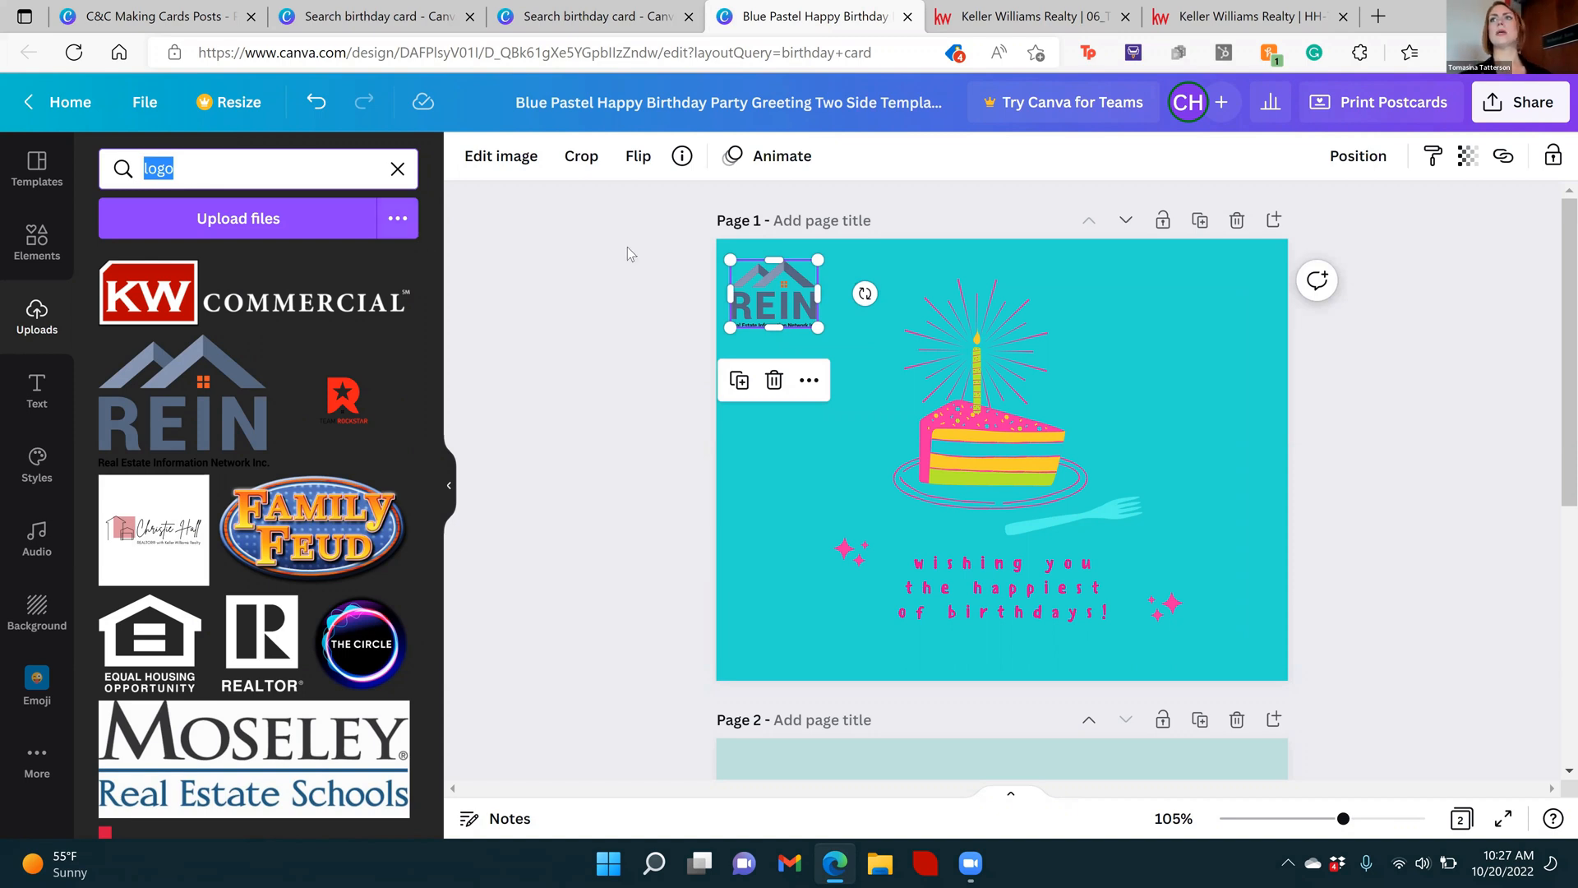
click(675, 290)
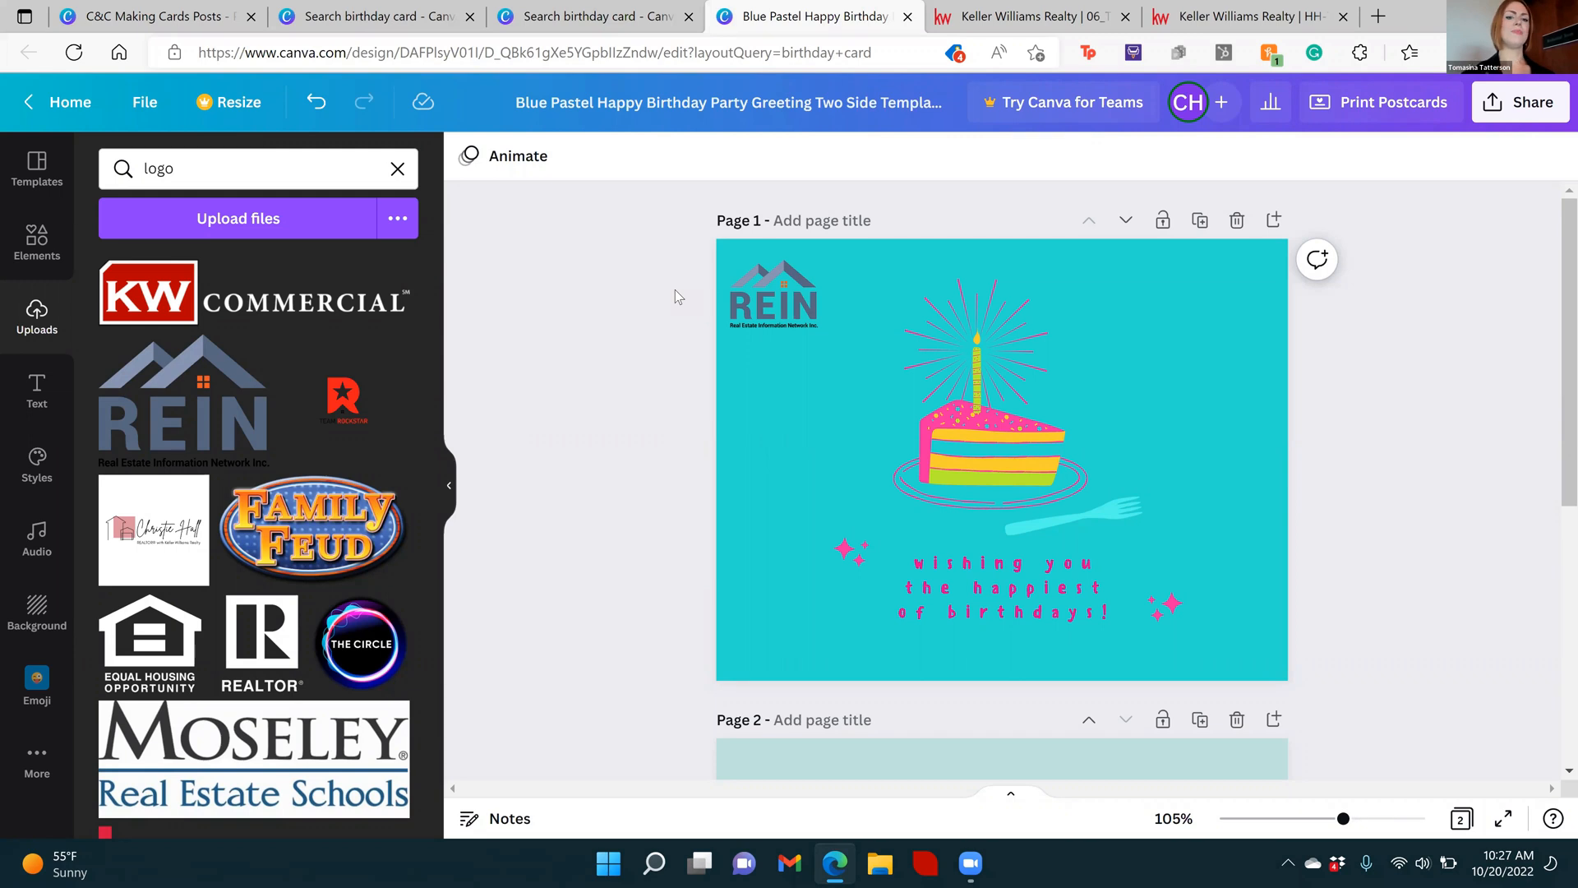
Delete the REIN logo from page 1 and undo the color edits back to the original pale blue design with navy candle and fork
click(773, 321)
key(Delete)
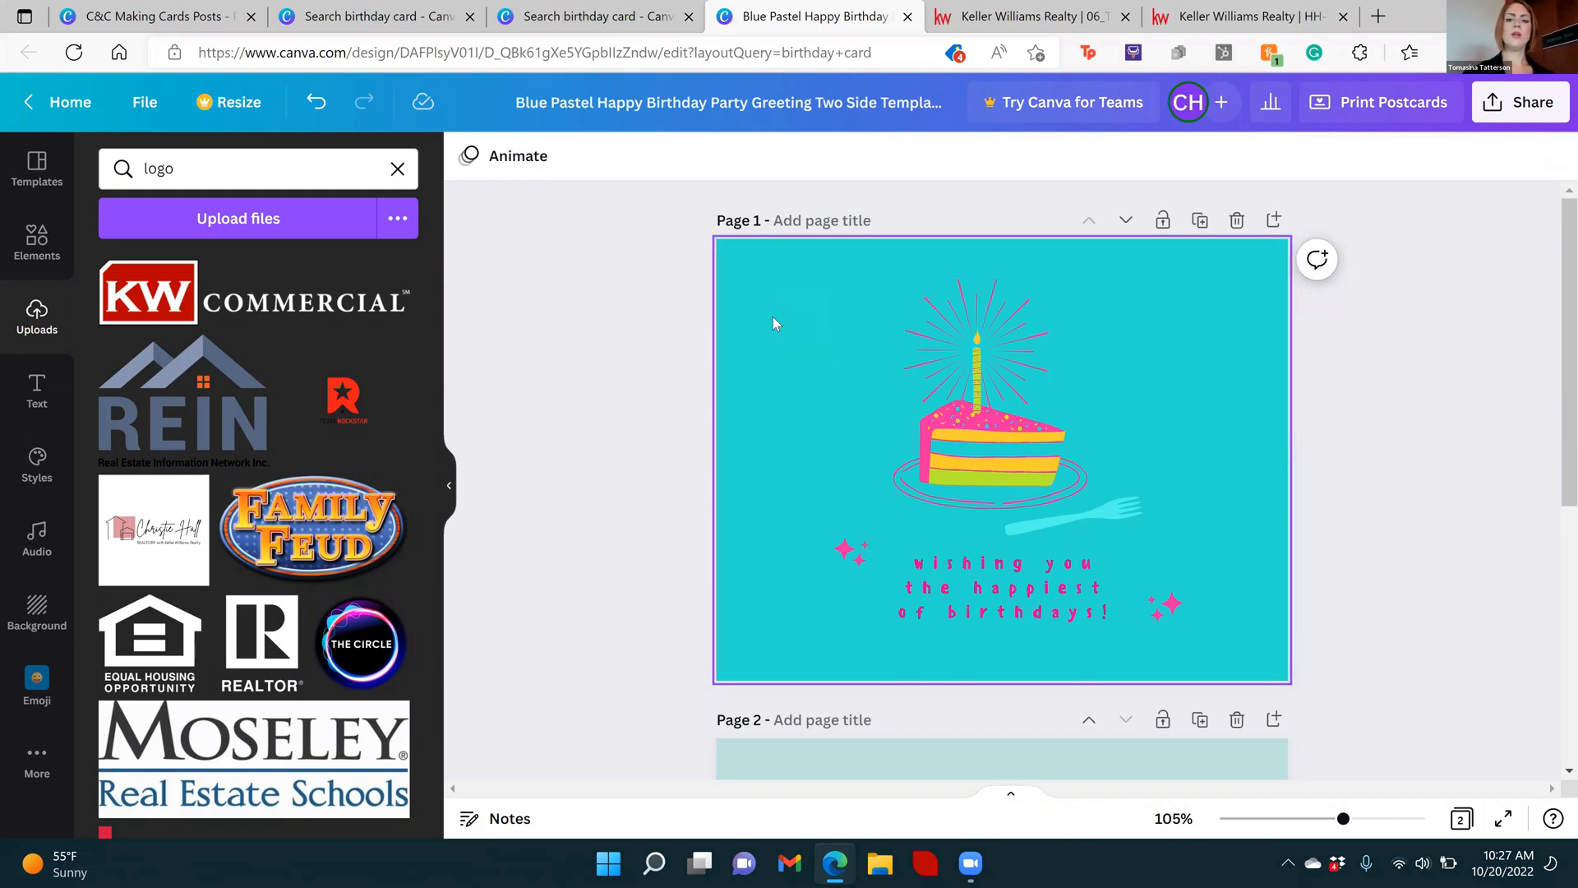
key(ctrl+z)
key(ctrl+z)
key(ctrl+z)
key(ctrl+z)
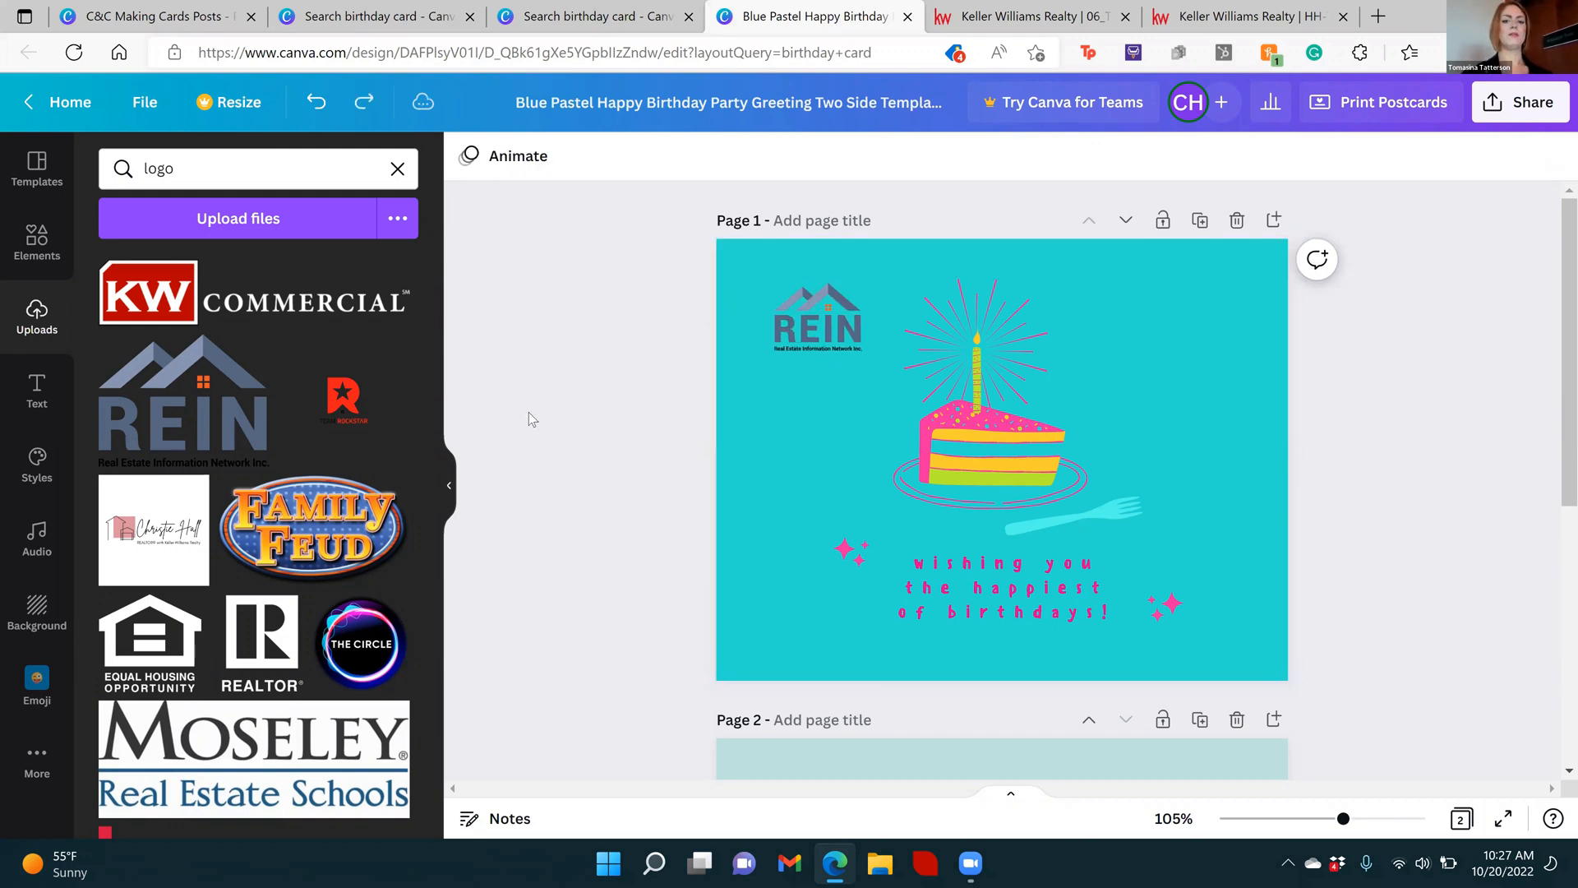
key(ctrl+z)
key(ctrl+z)
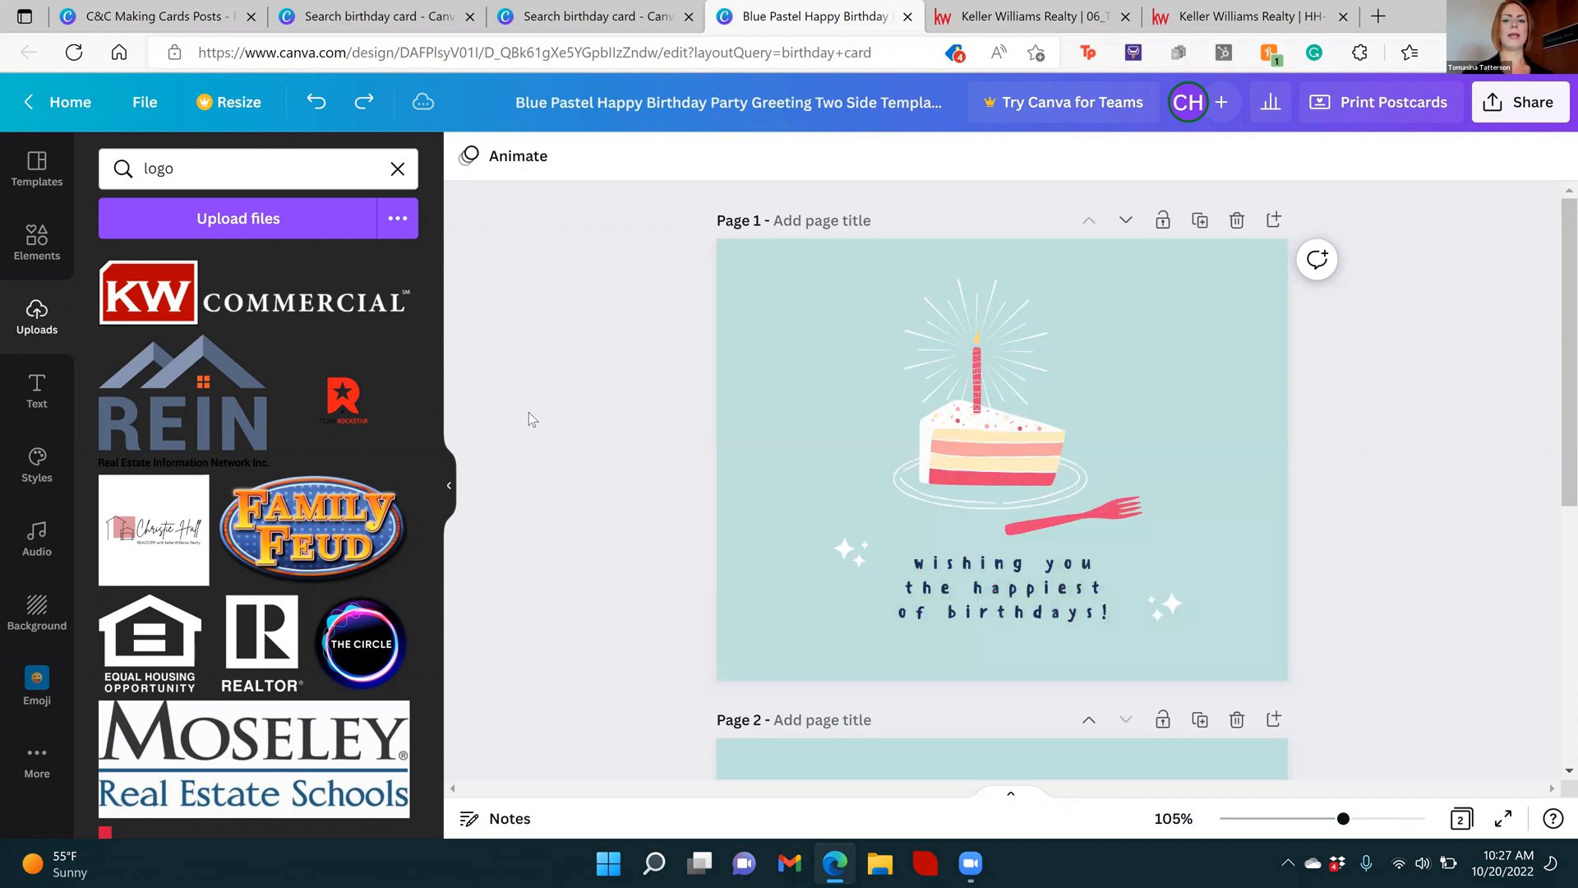
key(ctrl+z)
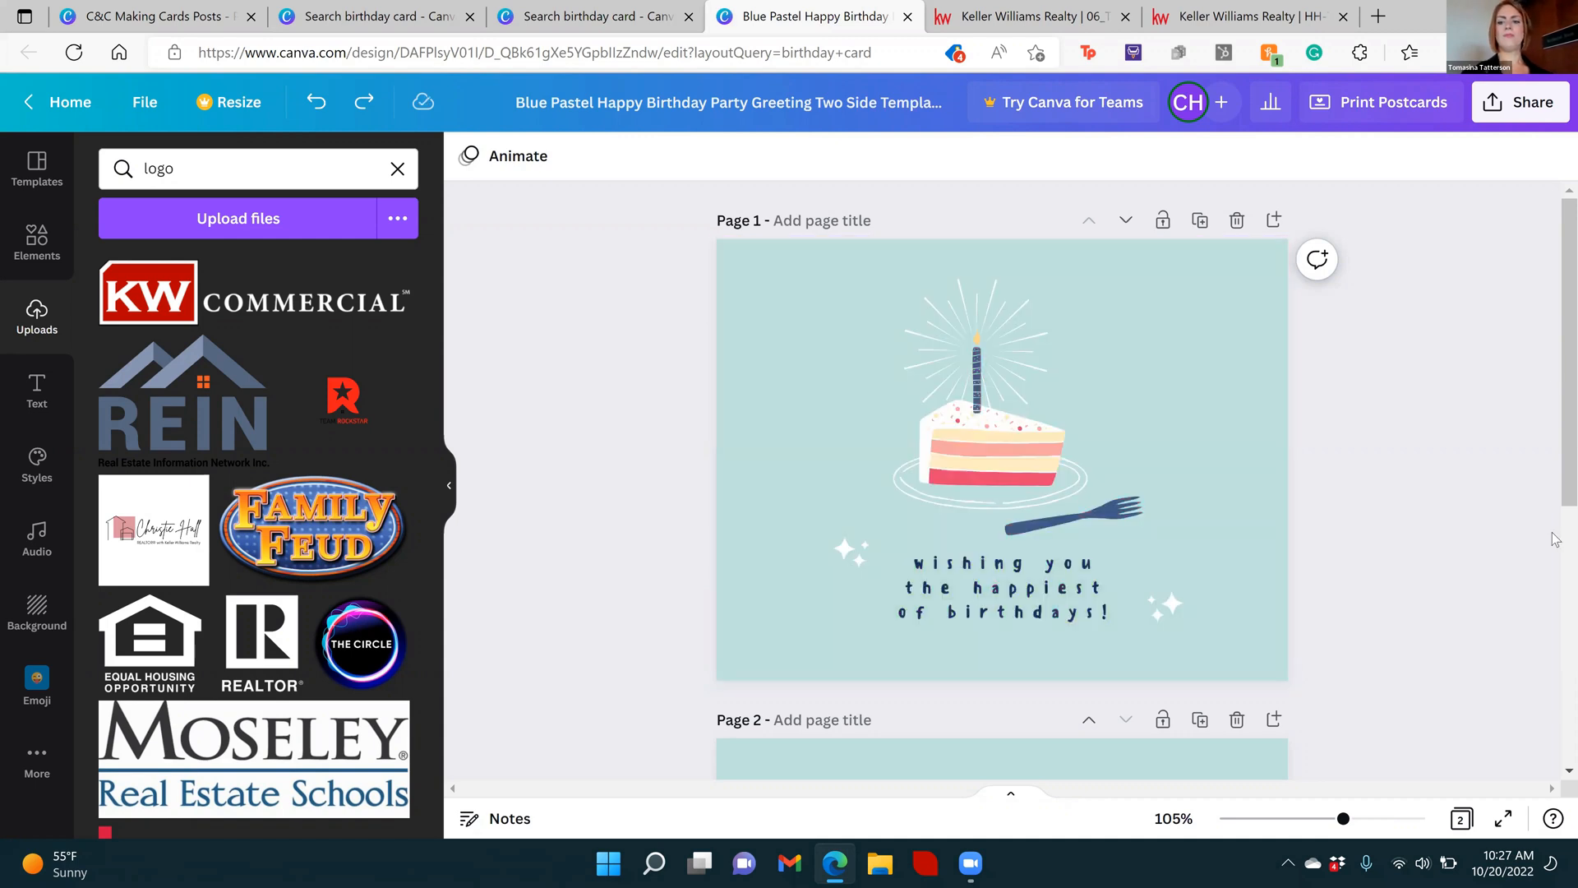
Try a small tiered pink-and-yellow birthday cake graphic above the cake slice on page 2, and delete it
drag(1556, 362, 1555, 616)
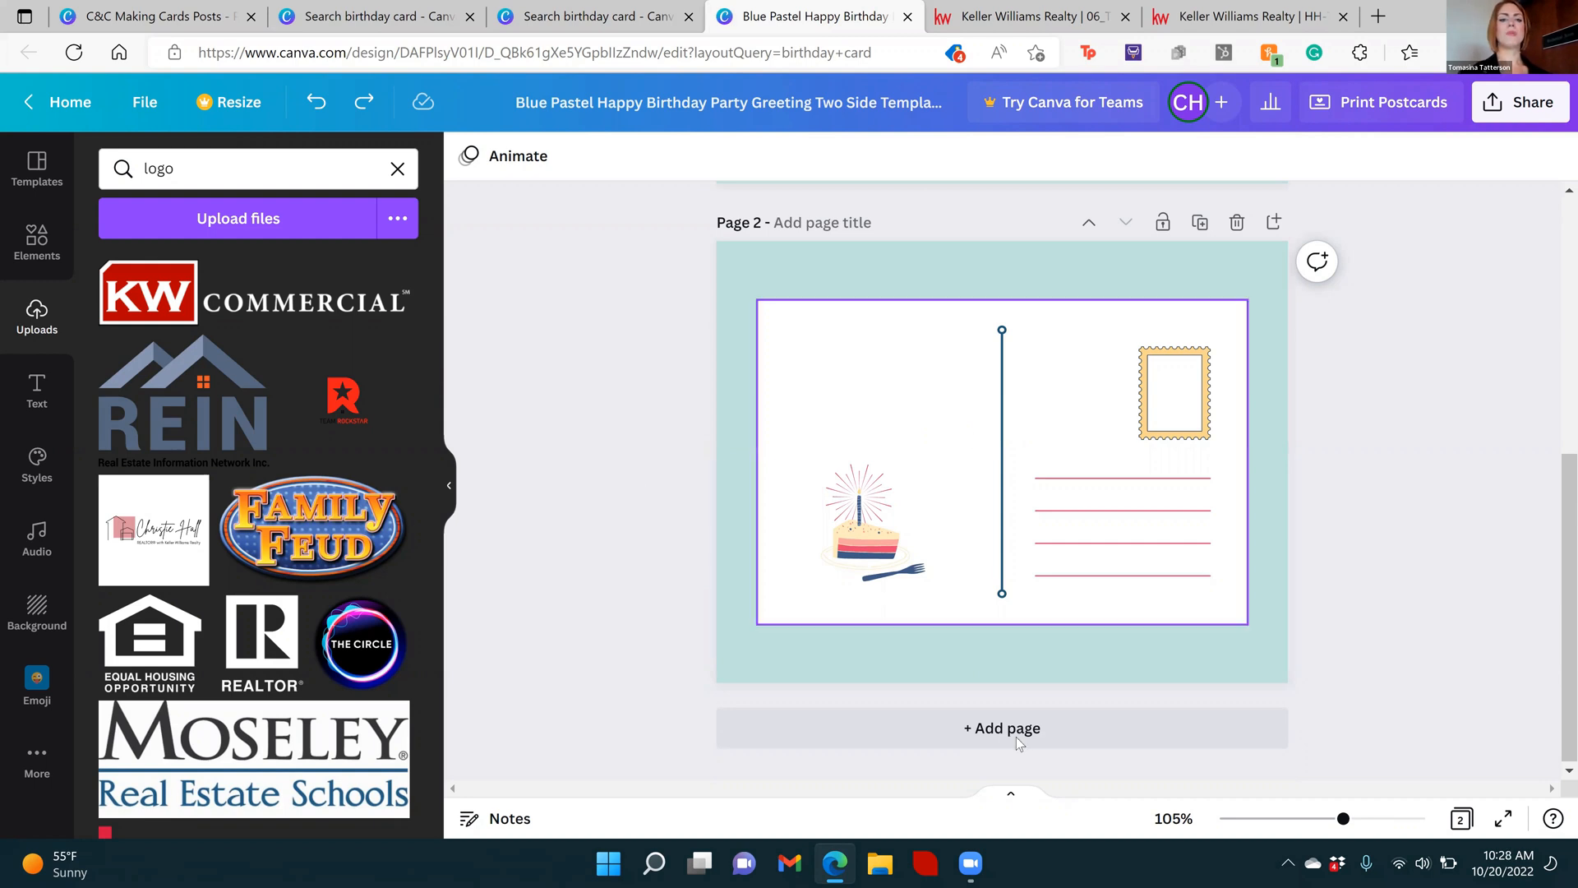
click(25, 232)
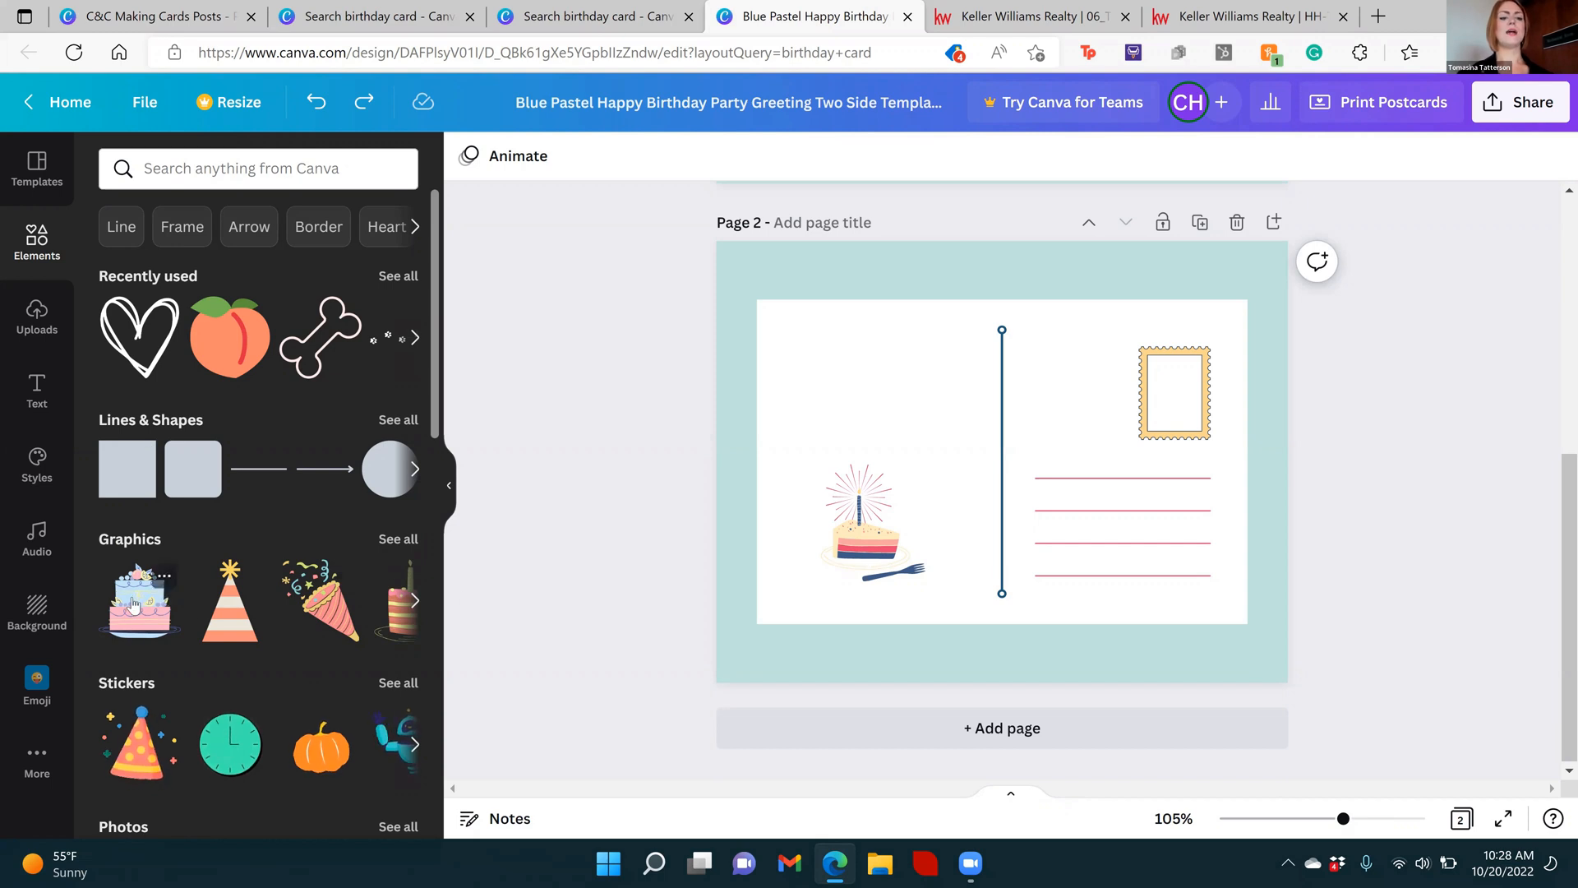
click(414, 601)
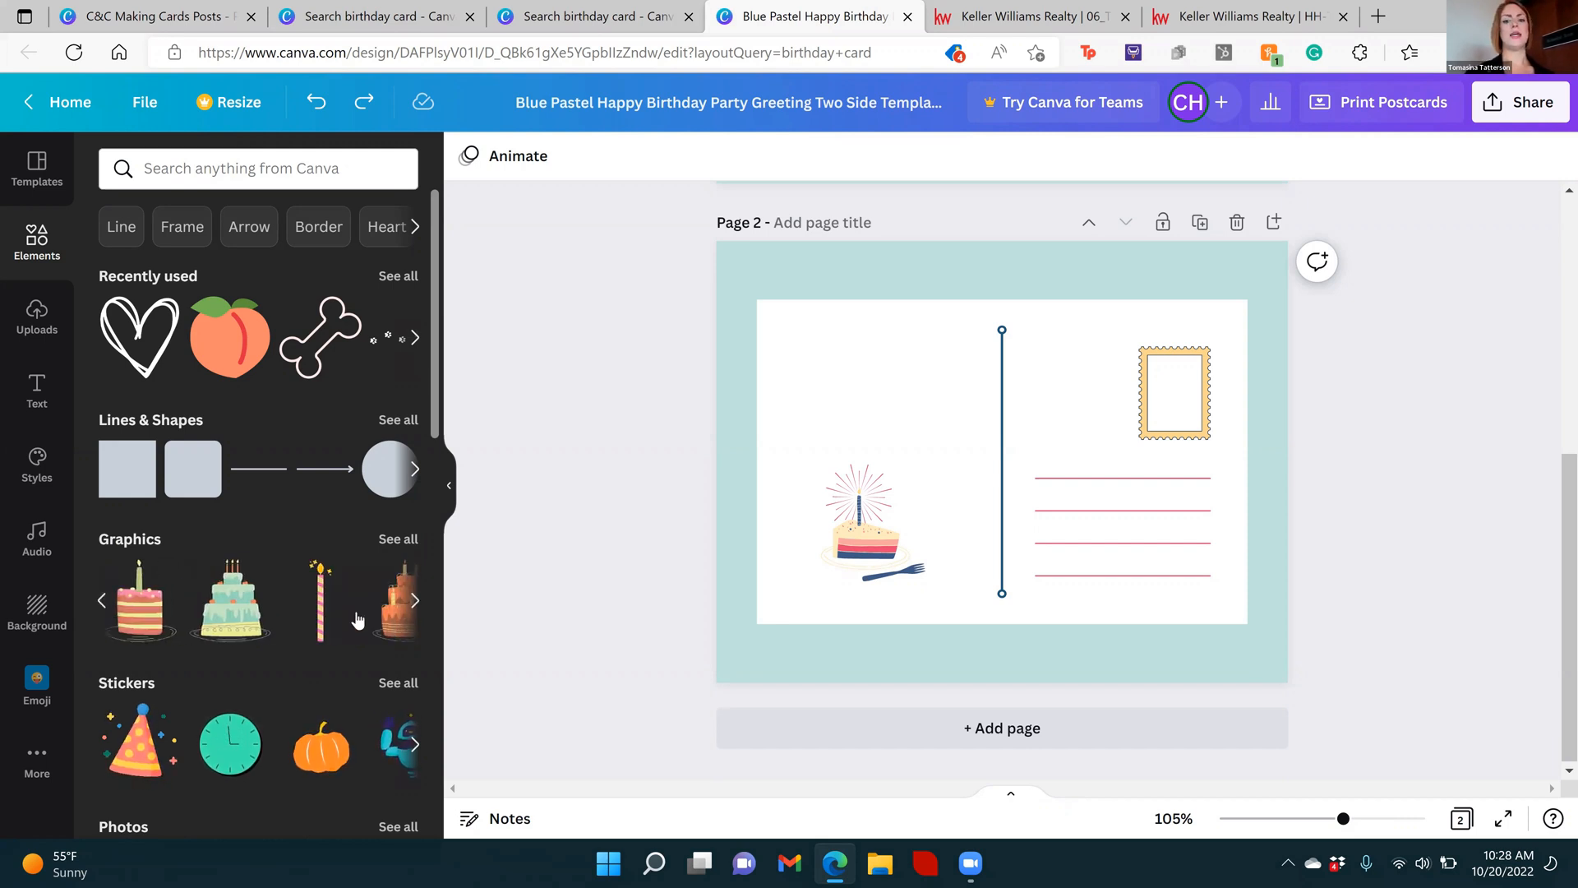
click(416, 602)
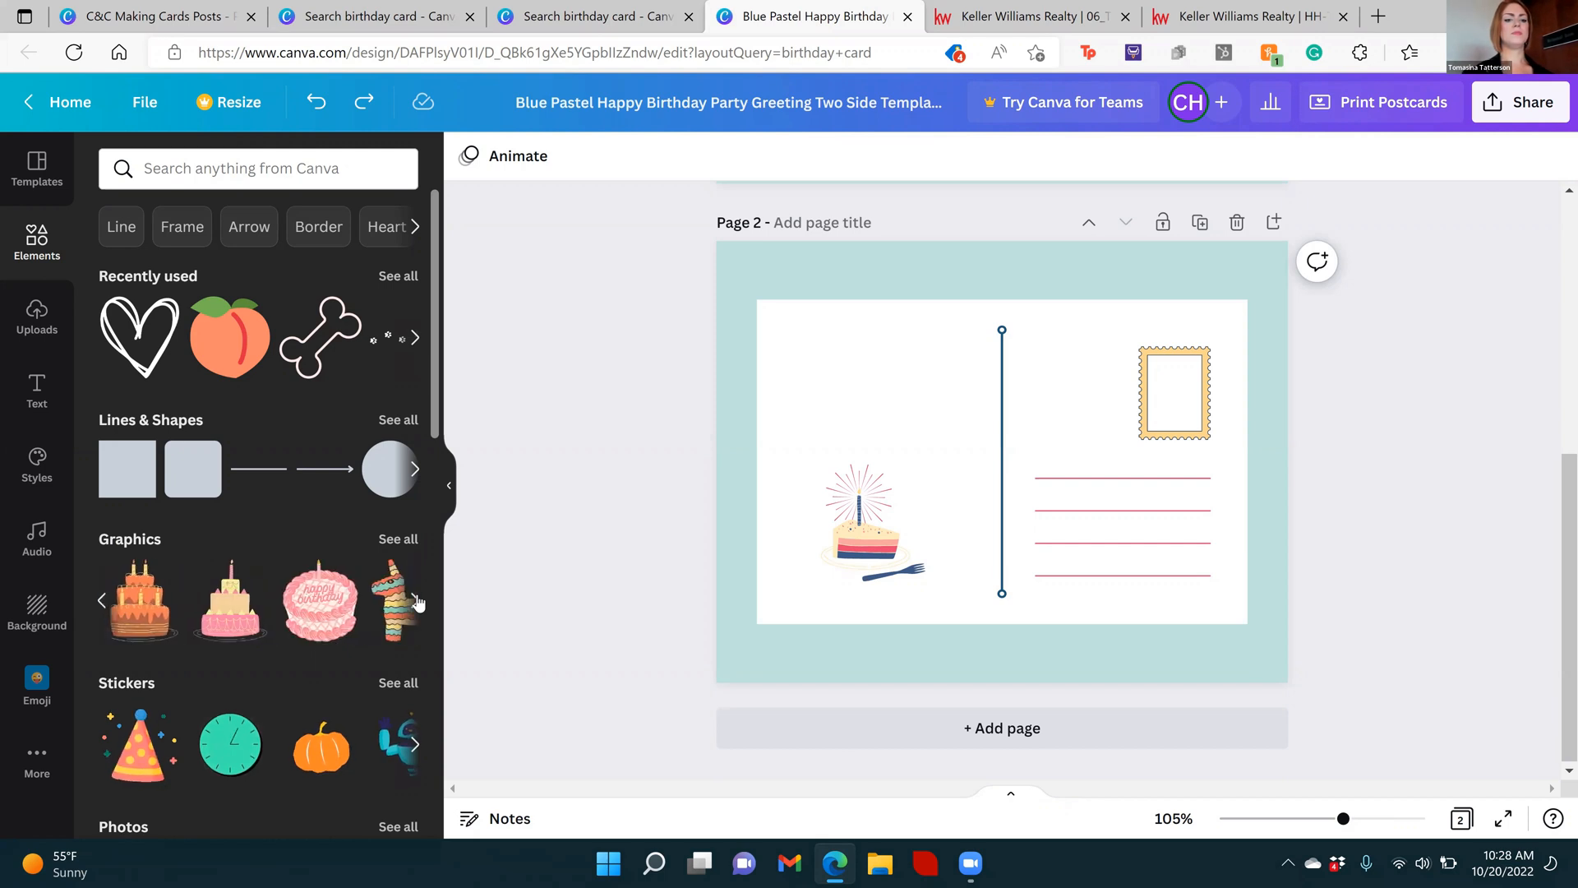
click(224, 628)
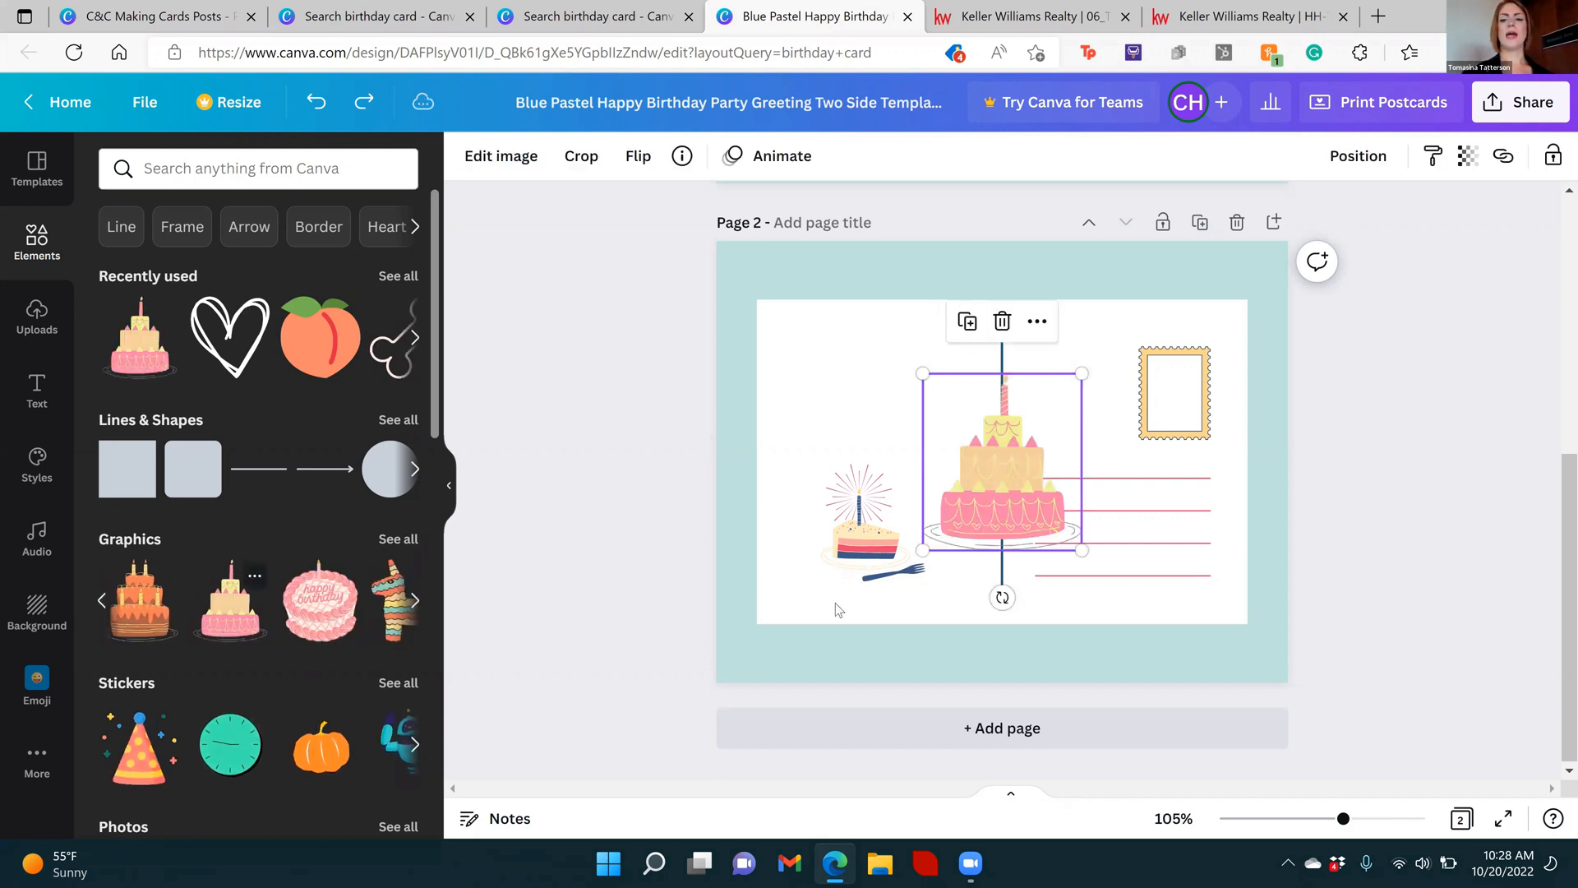
drag(1082, 550, 953, 410)
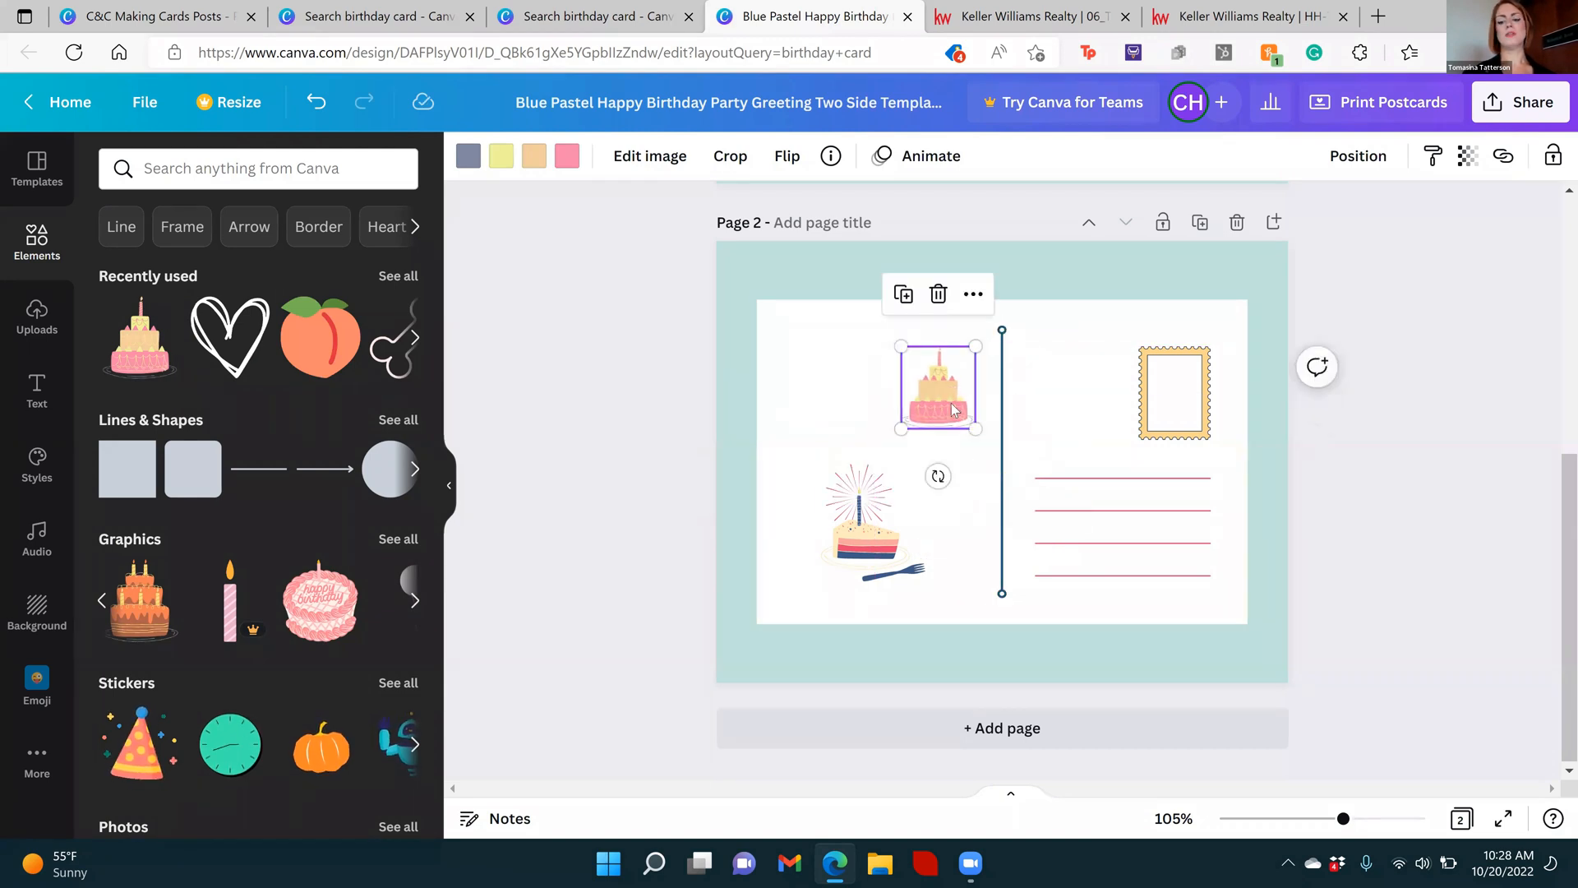
key(Delete)
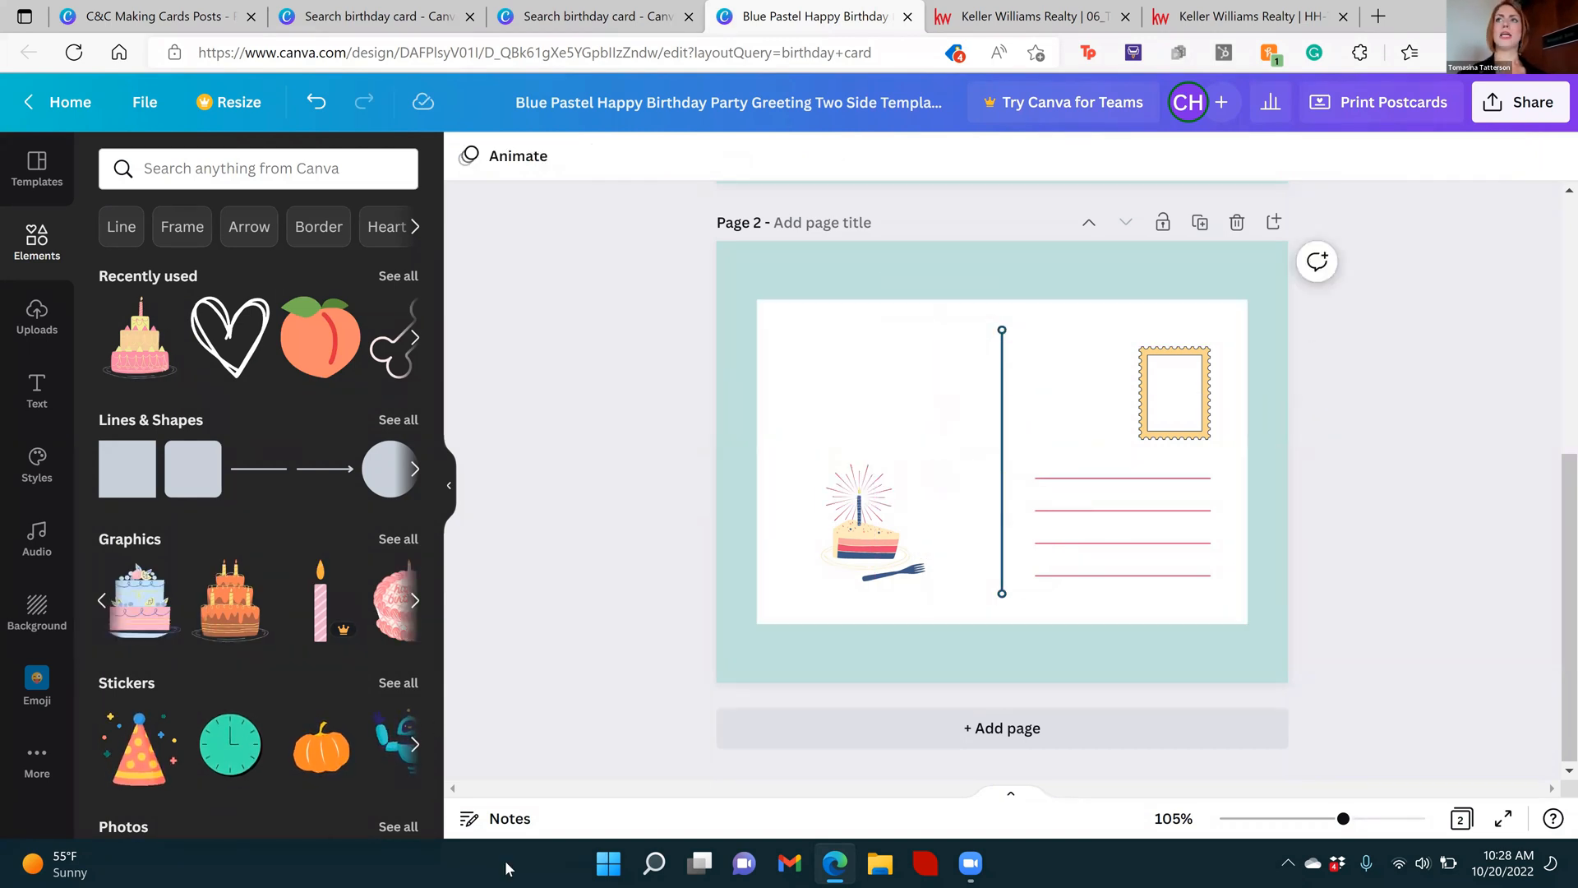
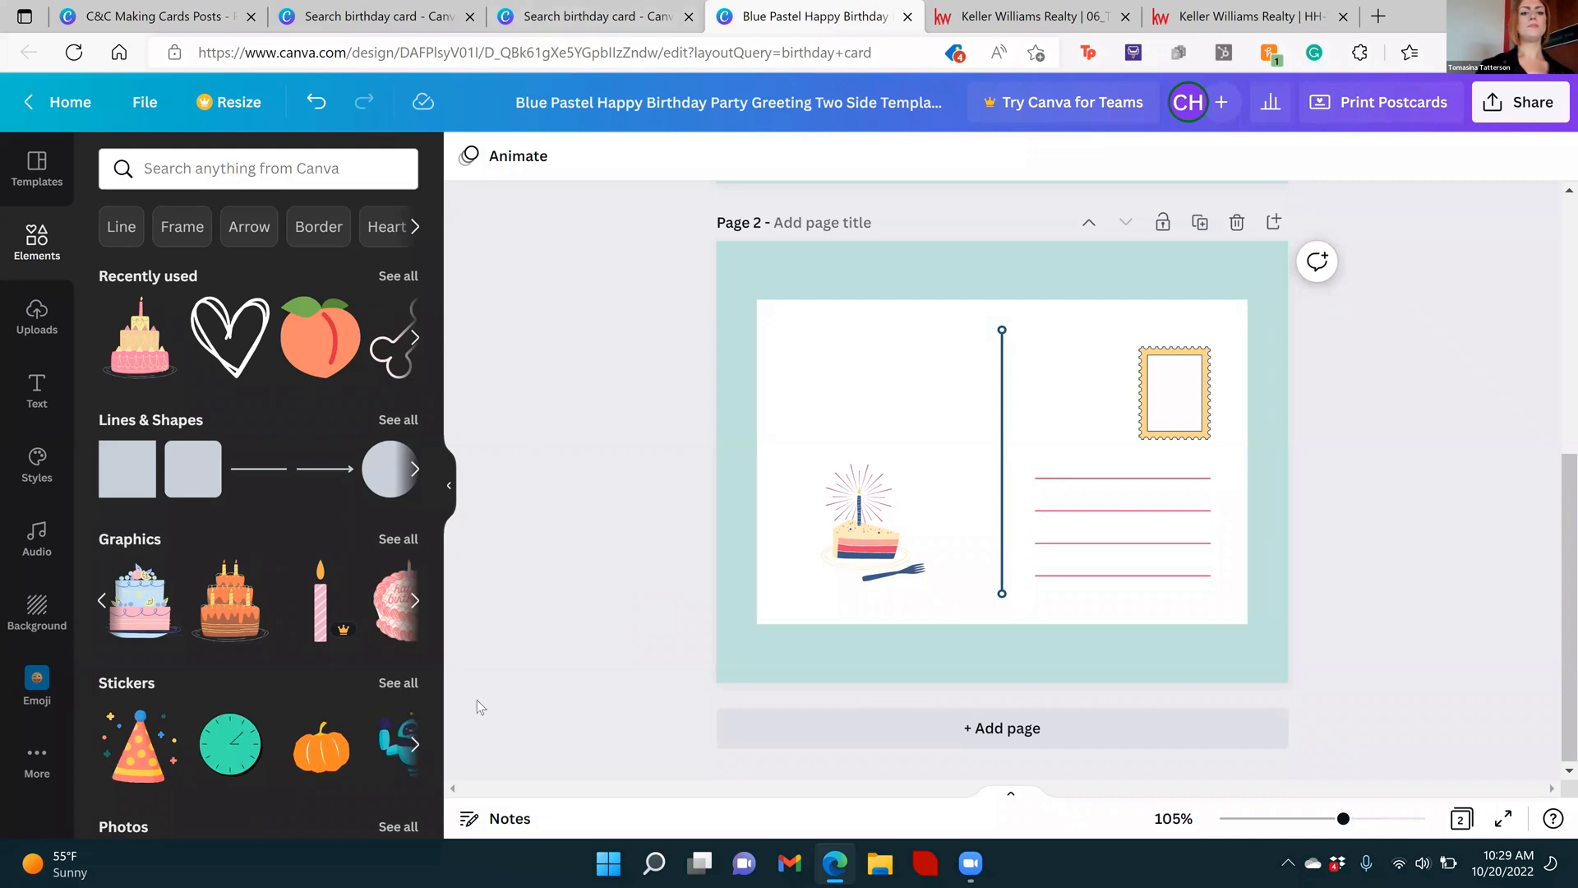
Start a print order for the birthday postcards and set their size to Large, 7.1 x 5.5 in
drag(1564, 577, 1555, 387)
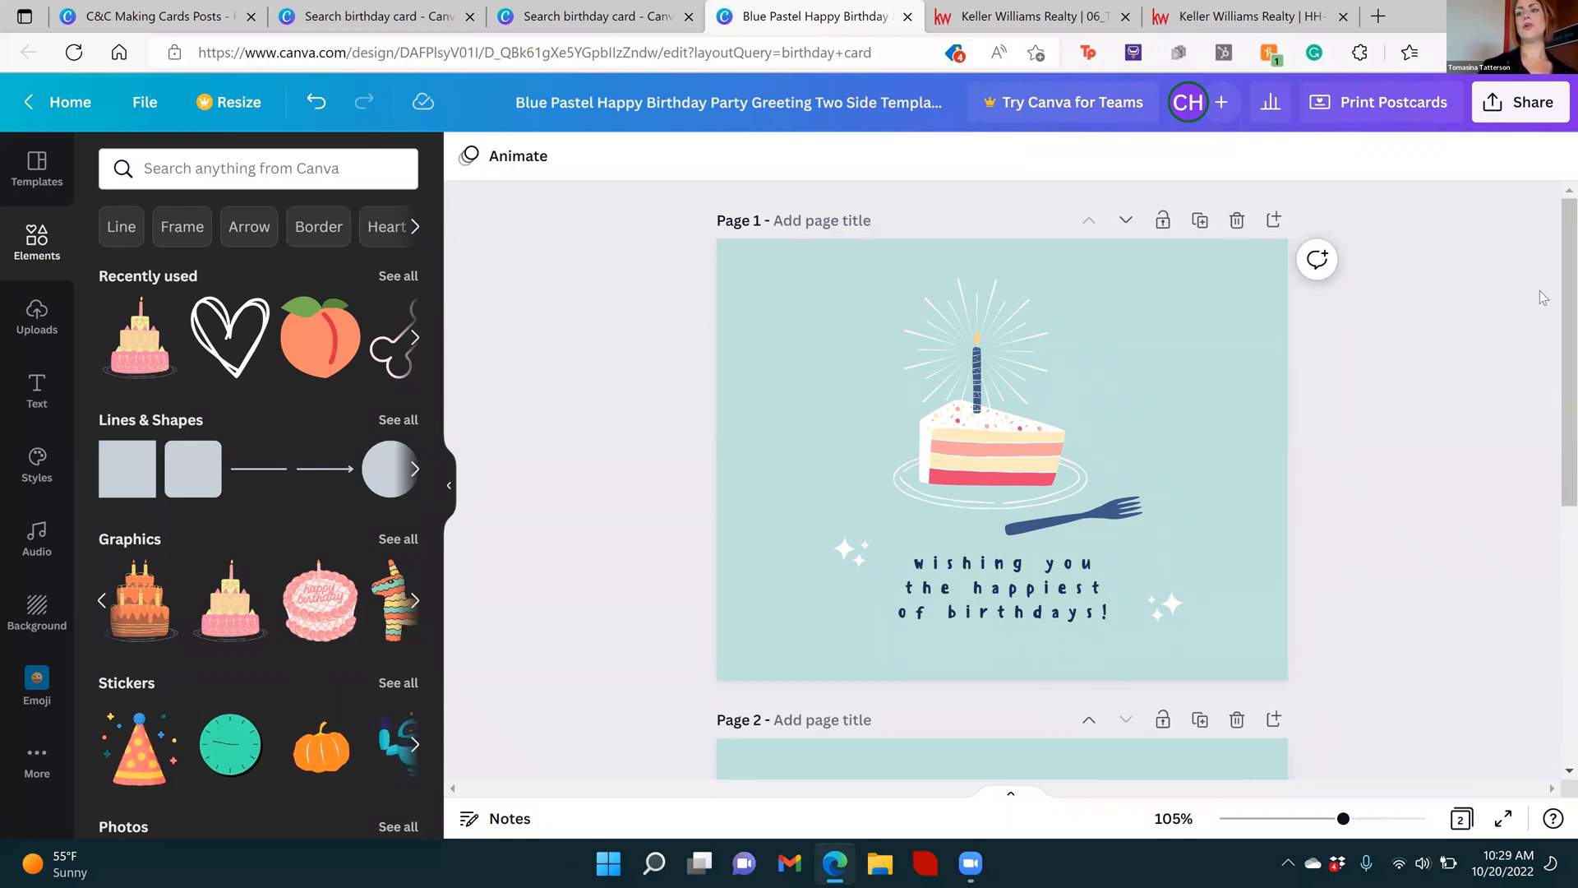
scroll(1554, 276, down, 5)
scroll(1547, 252, up, 5)
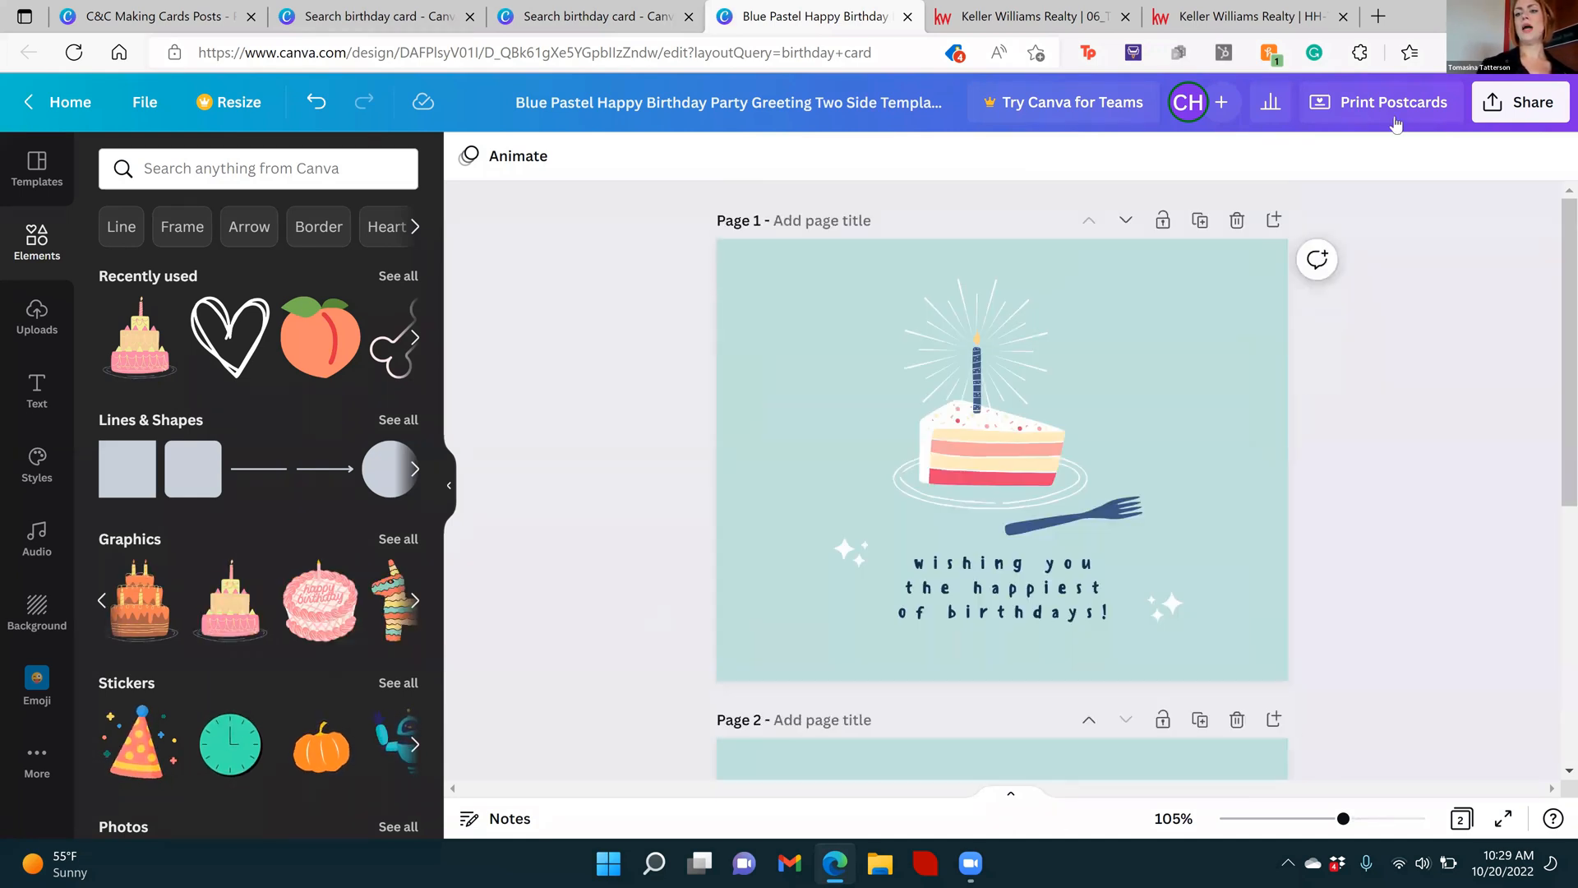
click(1393, 121)
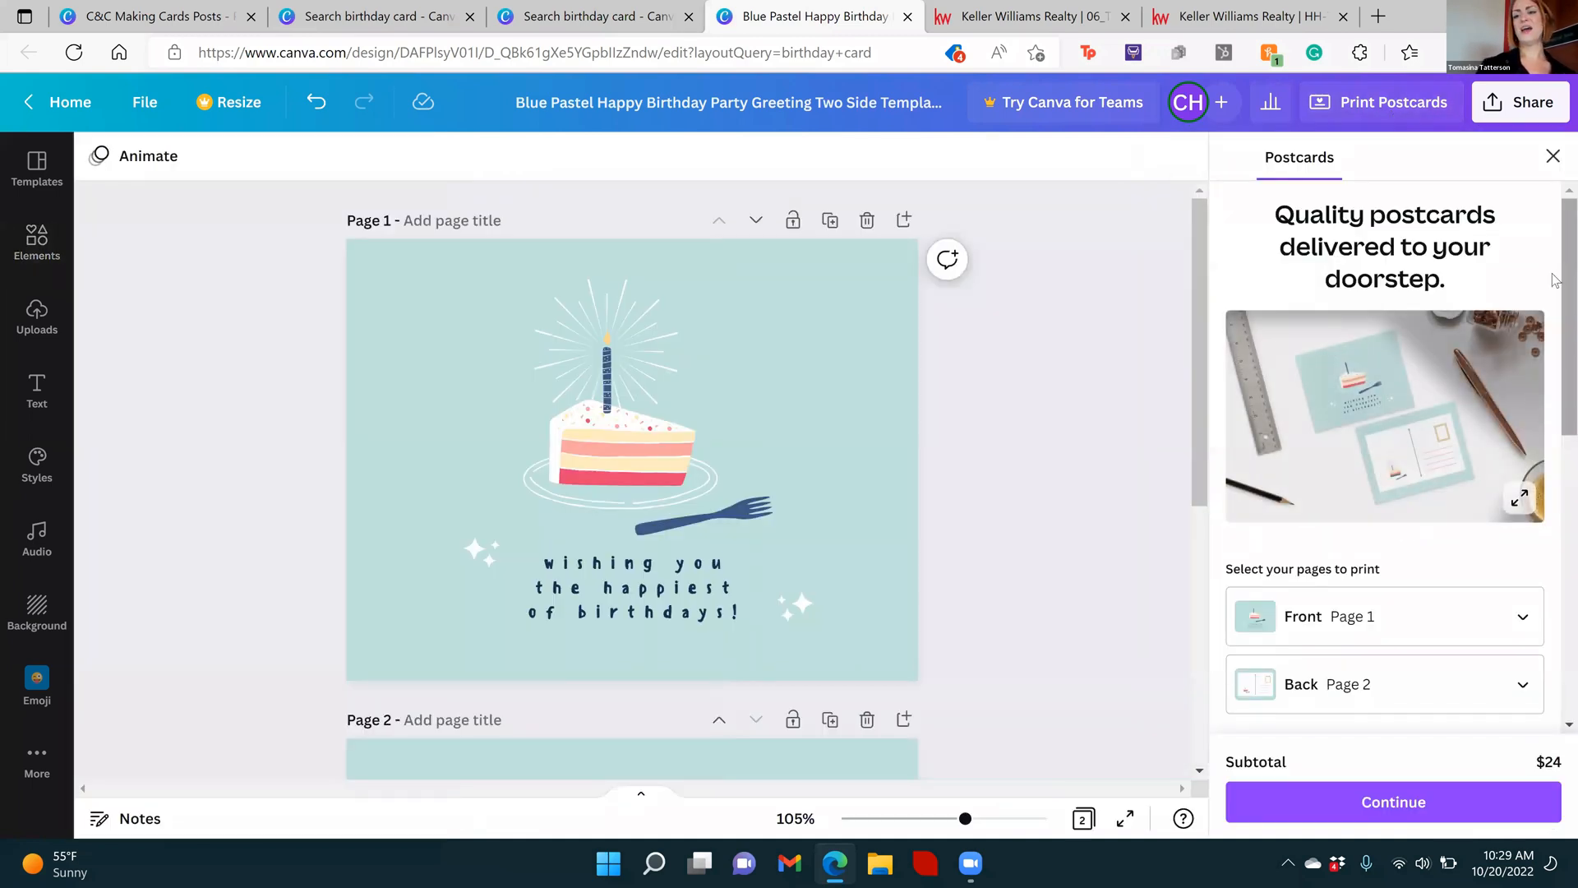
drag(1554, 280, 1555, 479)
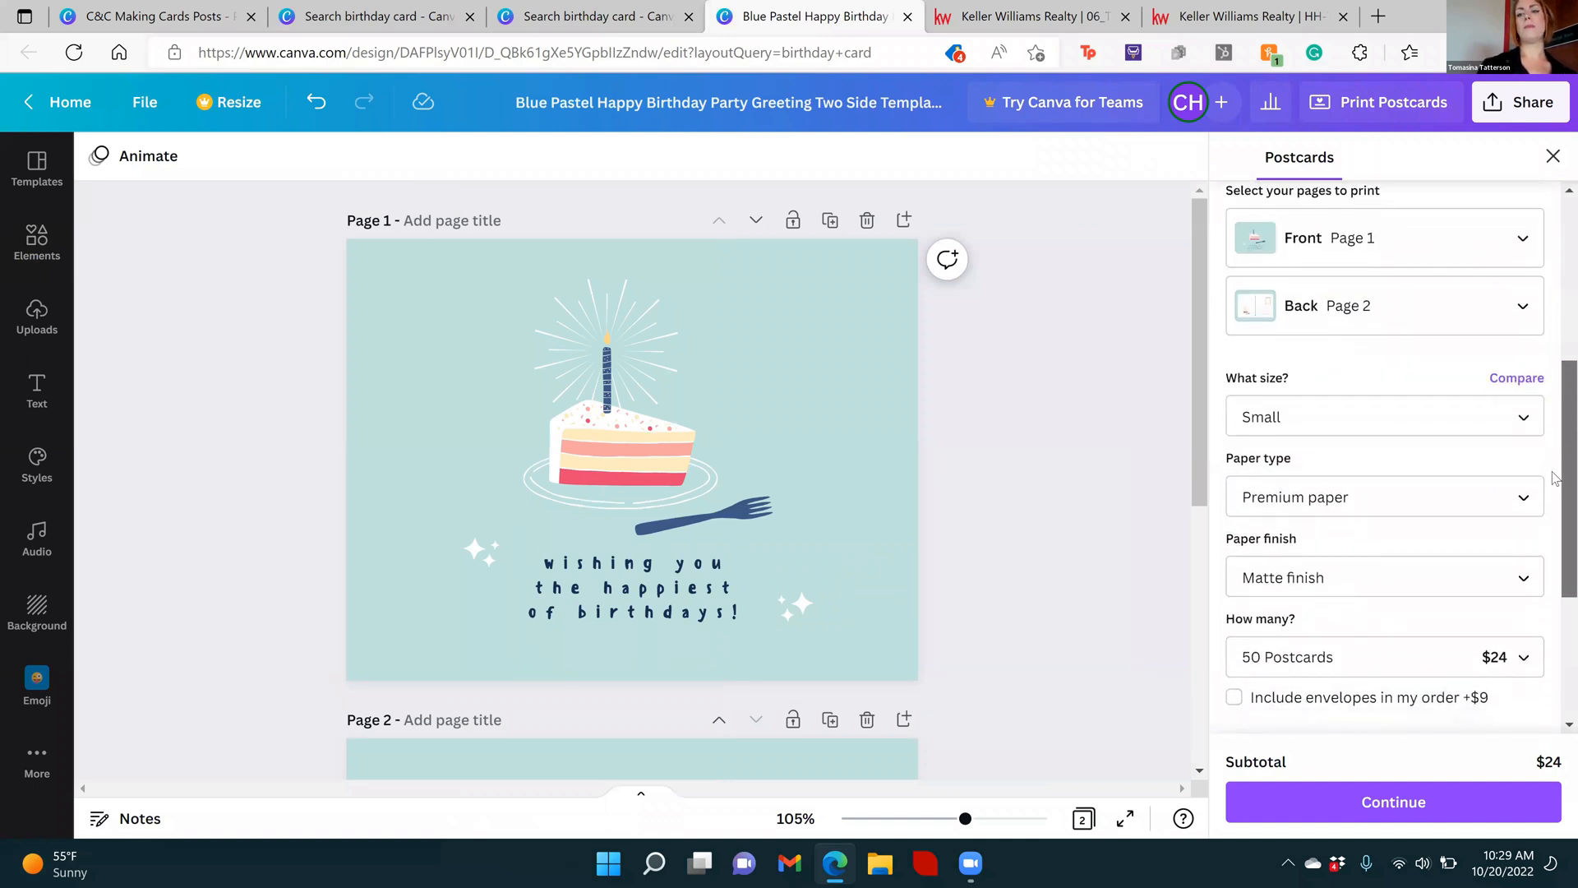
scroll(1554, 478, down, 1)
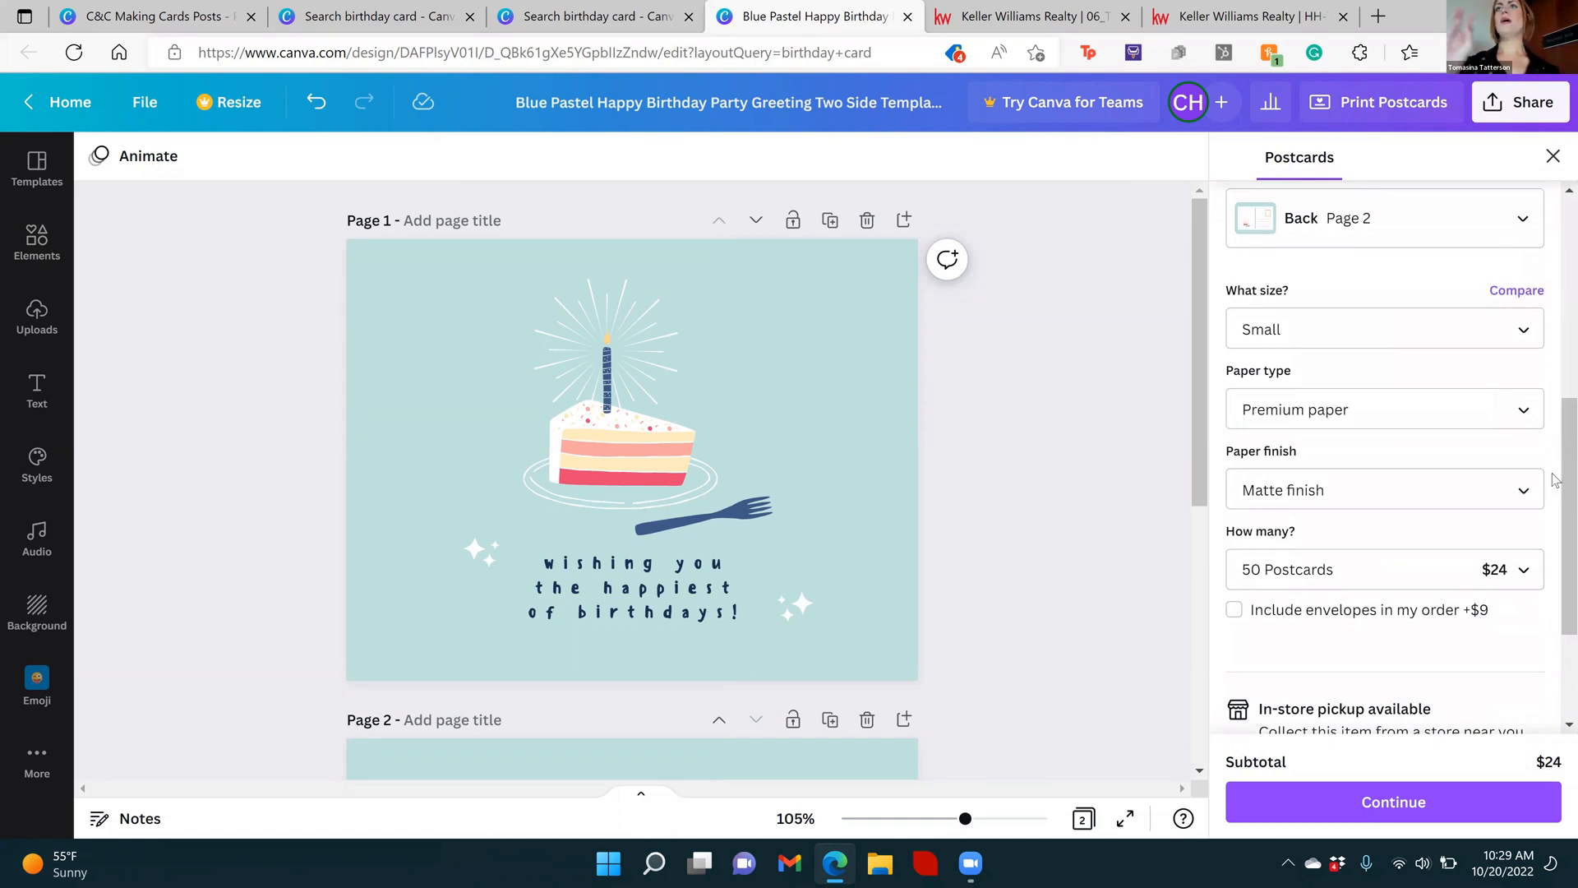
click(1460, 339)
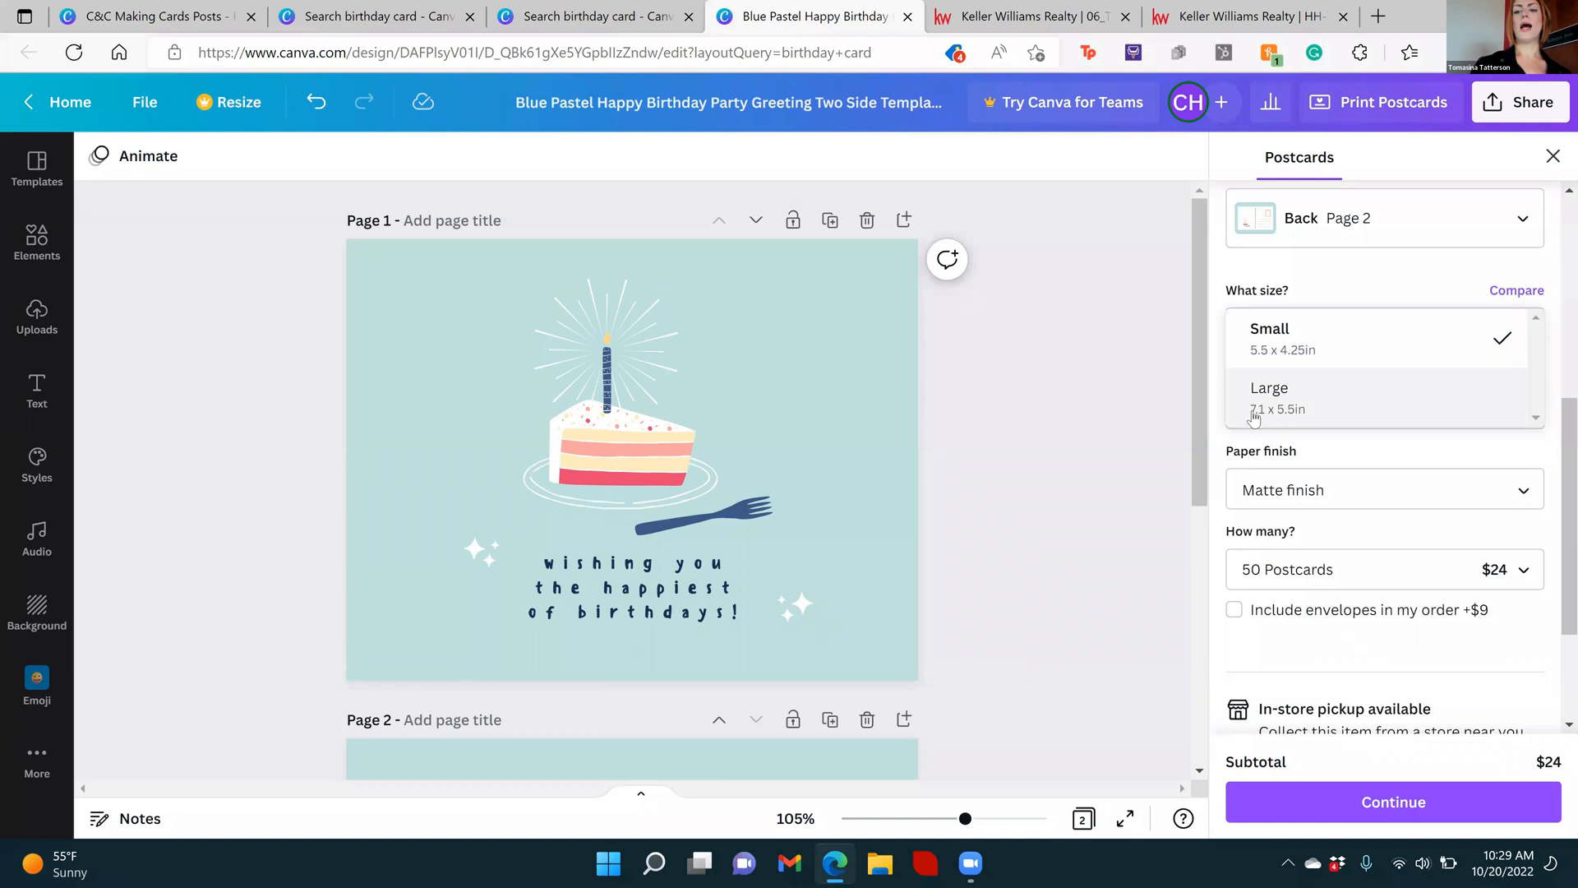
click(1299, 414)
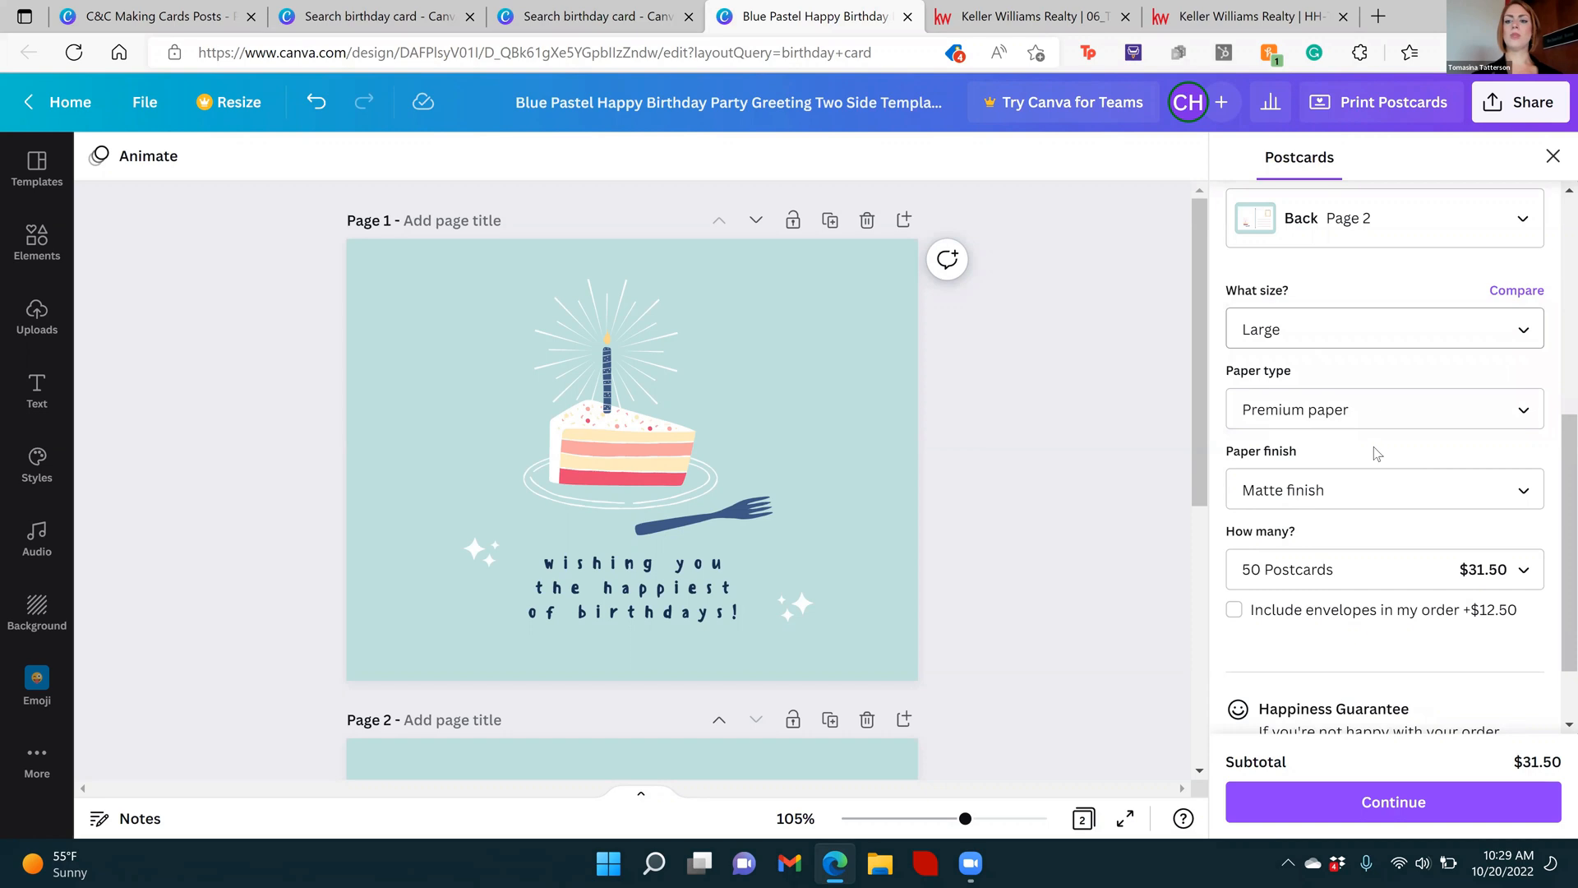
Set the postcards' paper type to Hemp paper
click(1397, 420)
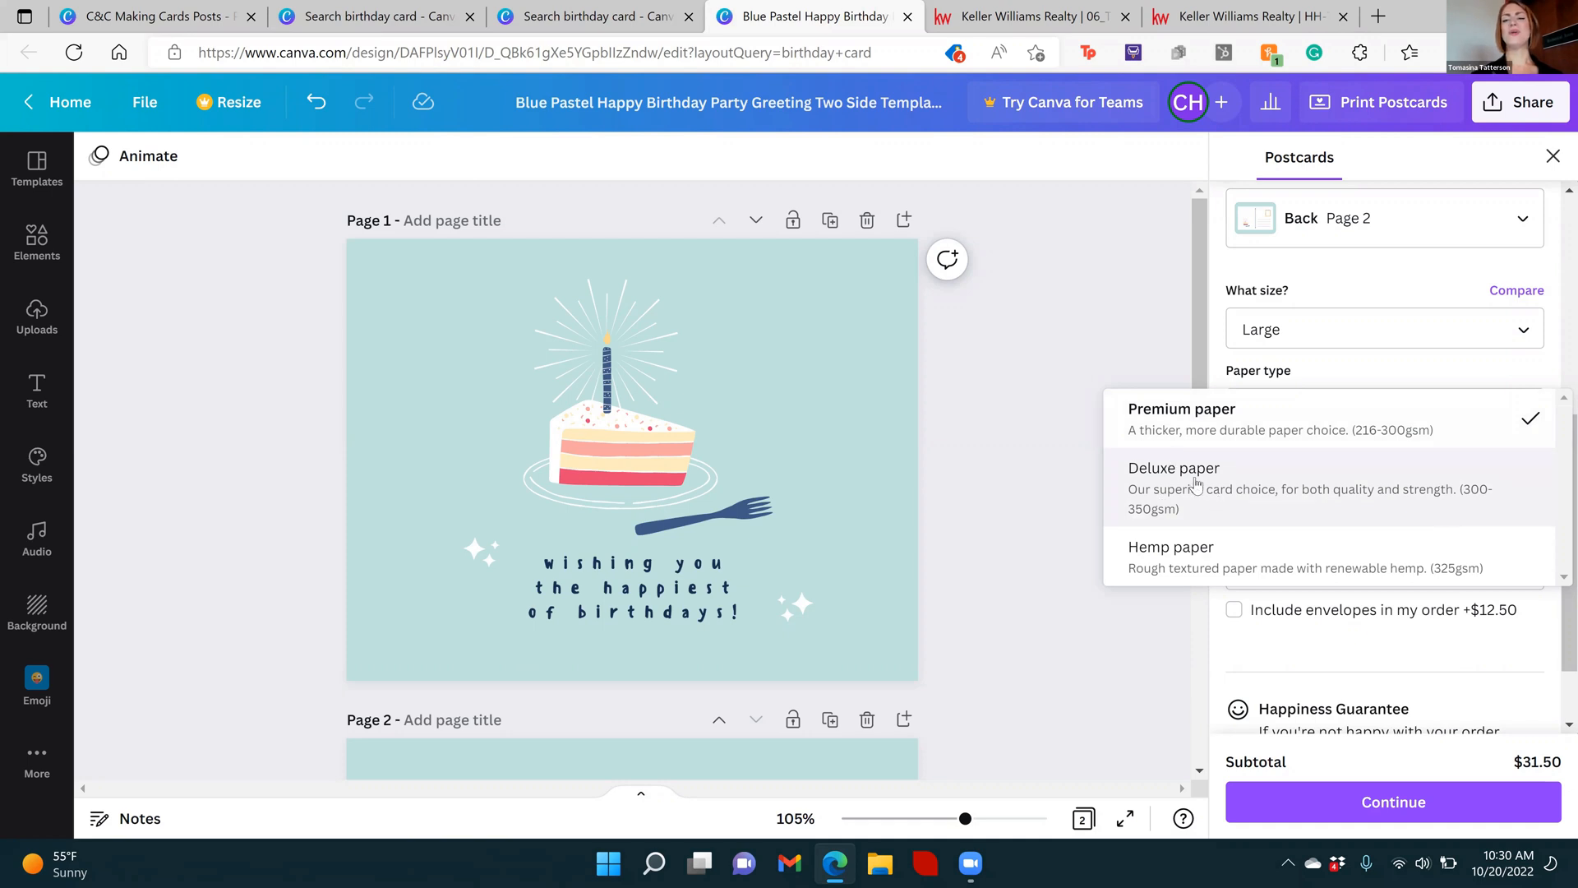
click(1175, 569)
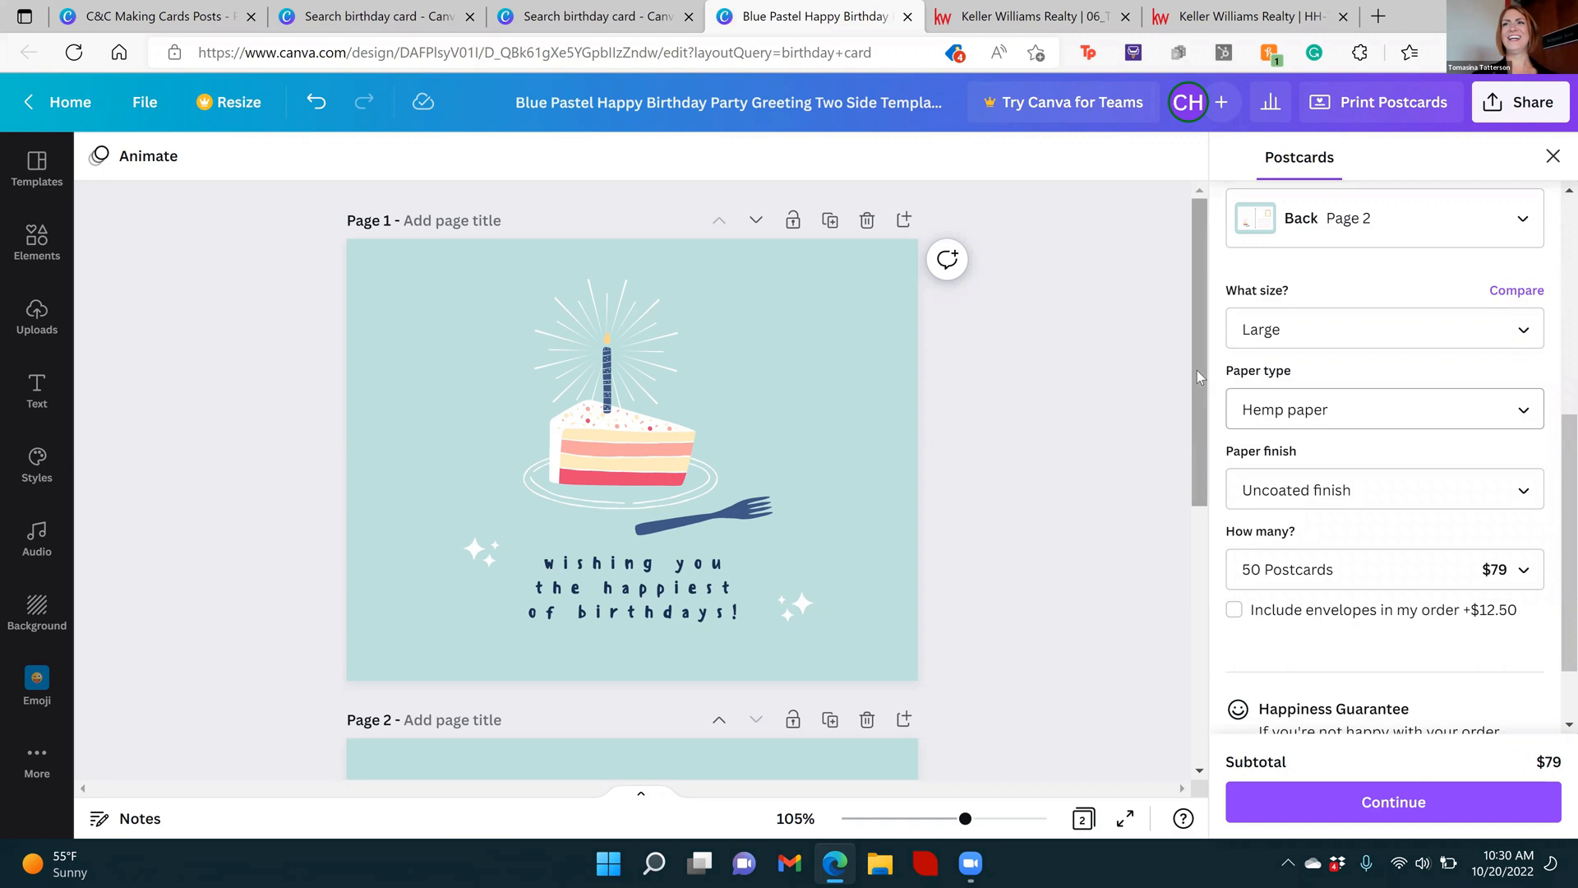
drag(1197, 370, 1199, 549)
scroll(1200, 703, up, 1)
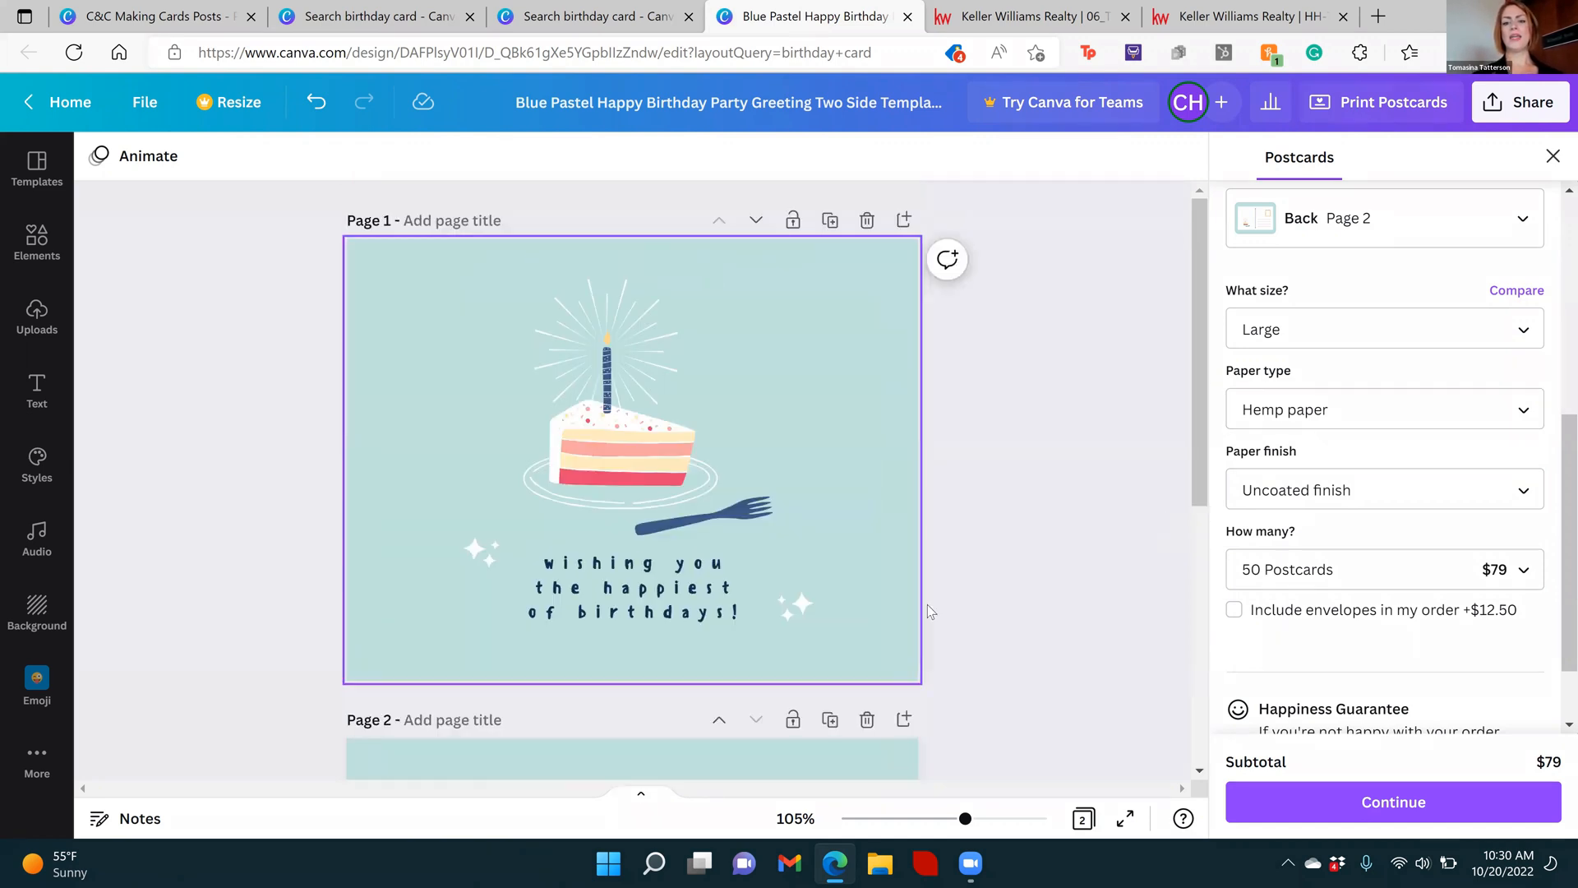
Look at the quantity prices for the hemp postcards, and change the paper type to Premium paper
click(1290, 573)
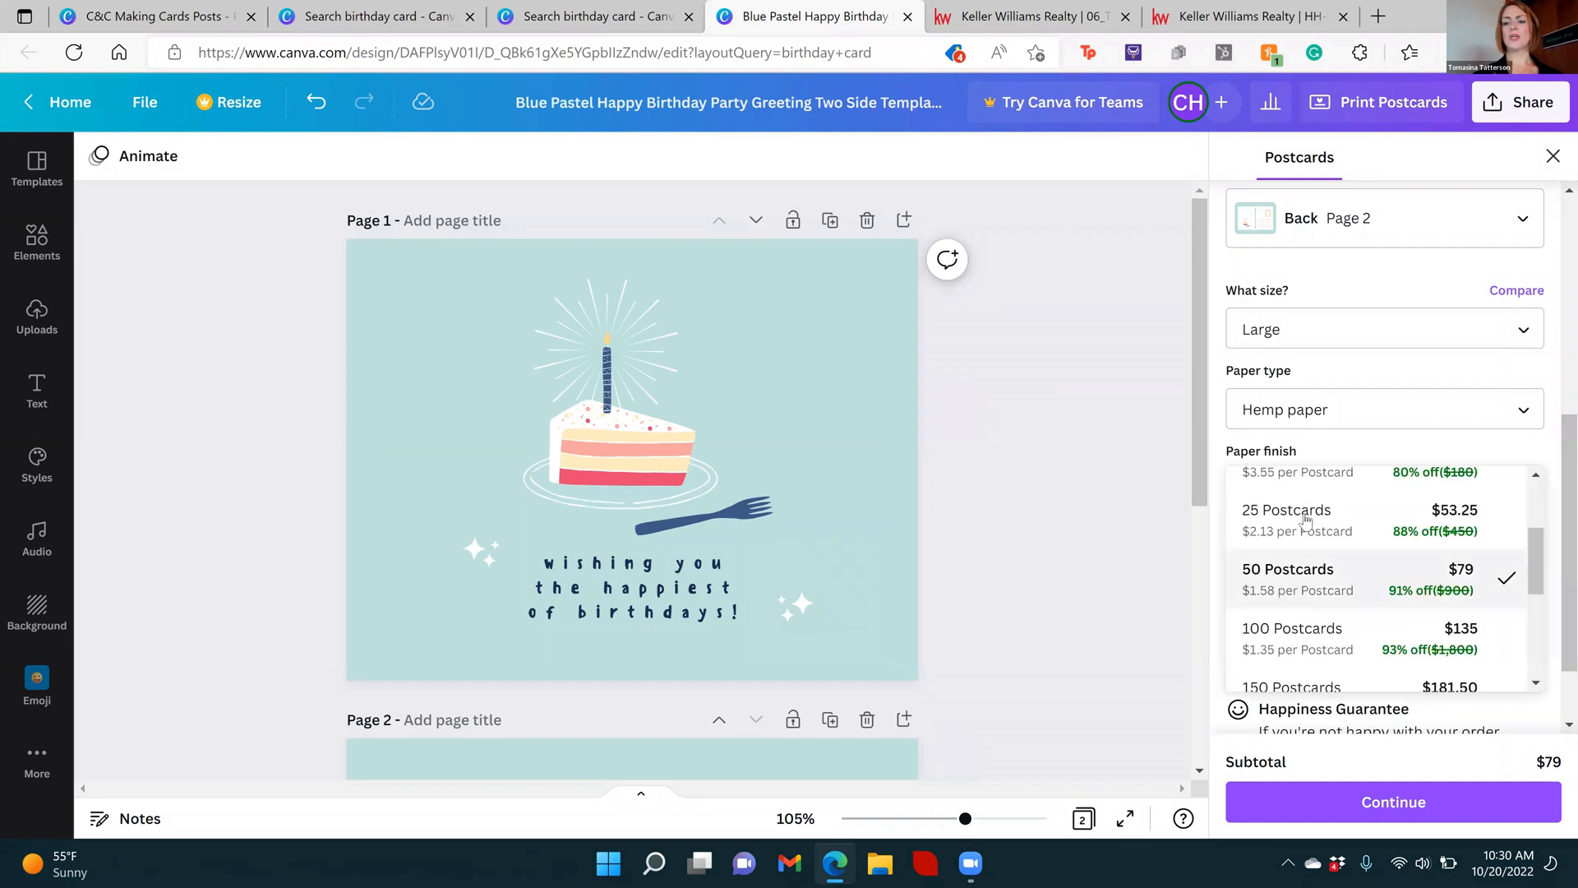
click(1367, 410)
click(1368, 413)
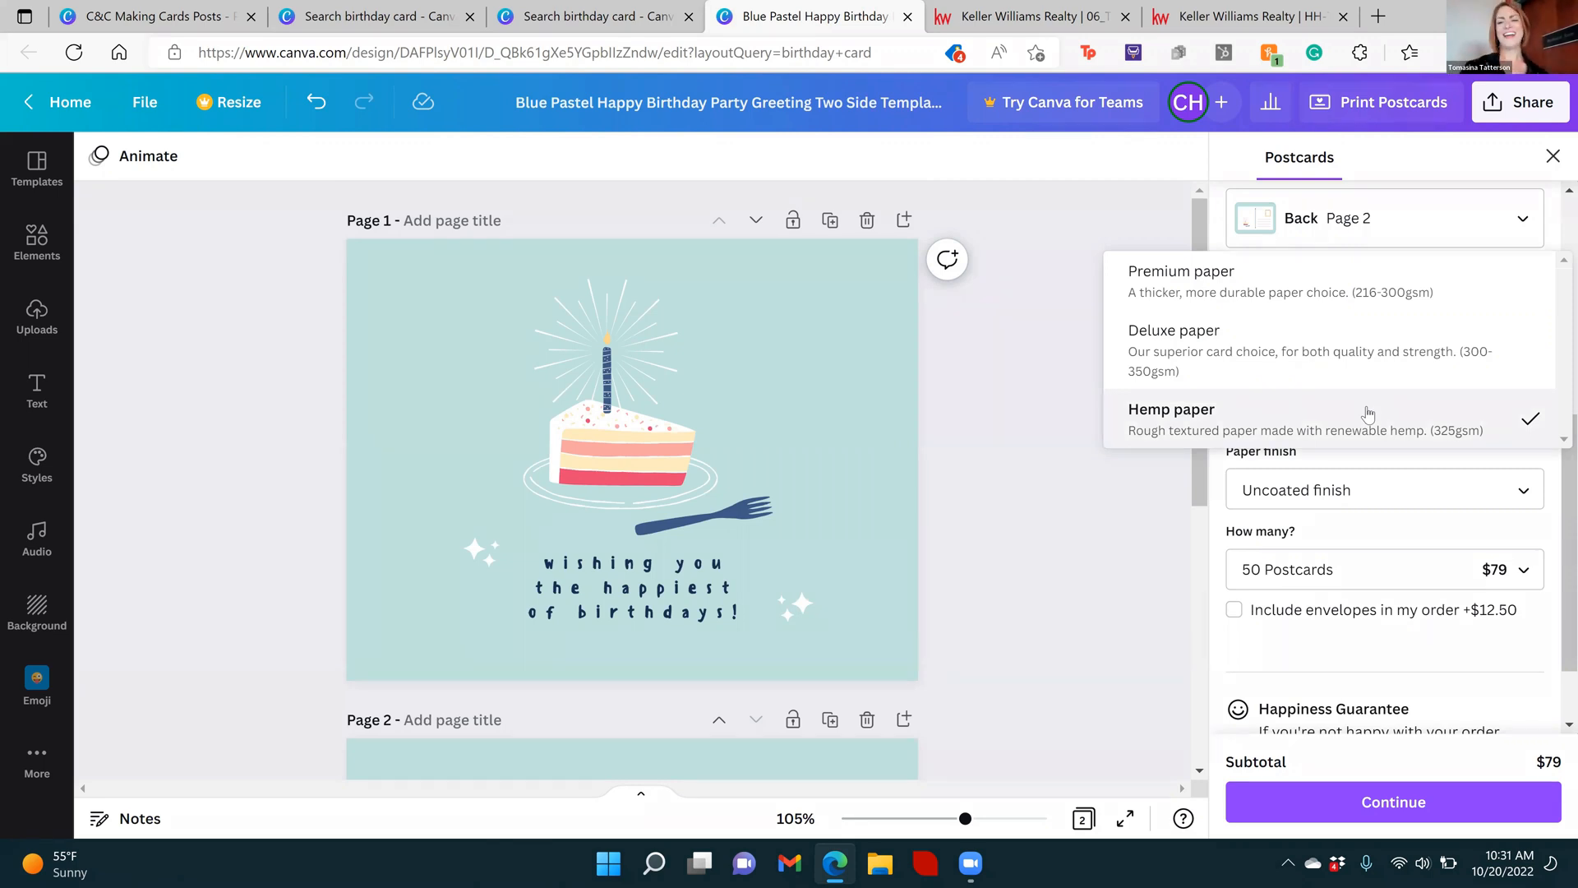
click(1314, 291)
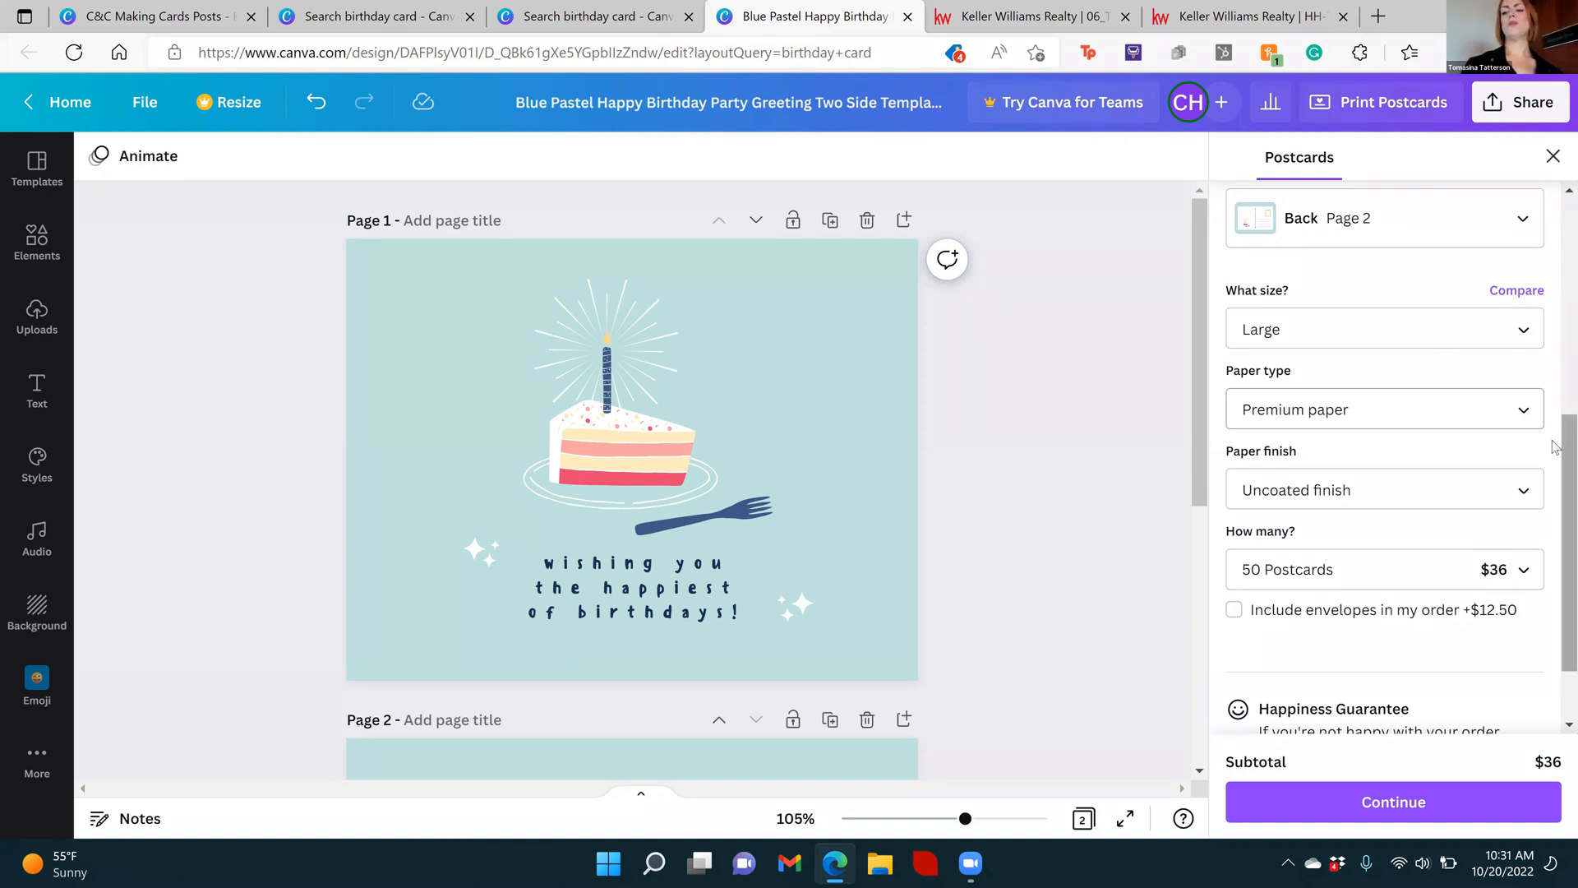
Set the quantity to 100 postcards and continue to the print check
scroll(1556, 460, down, 2)
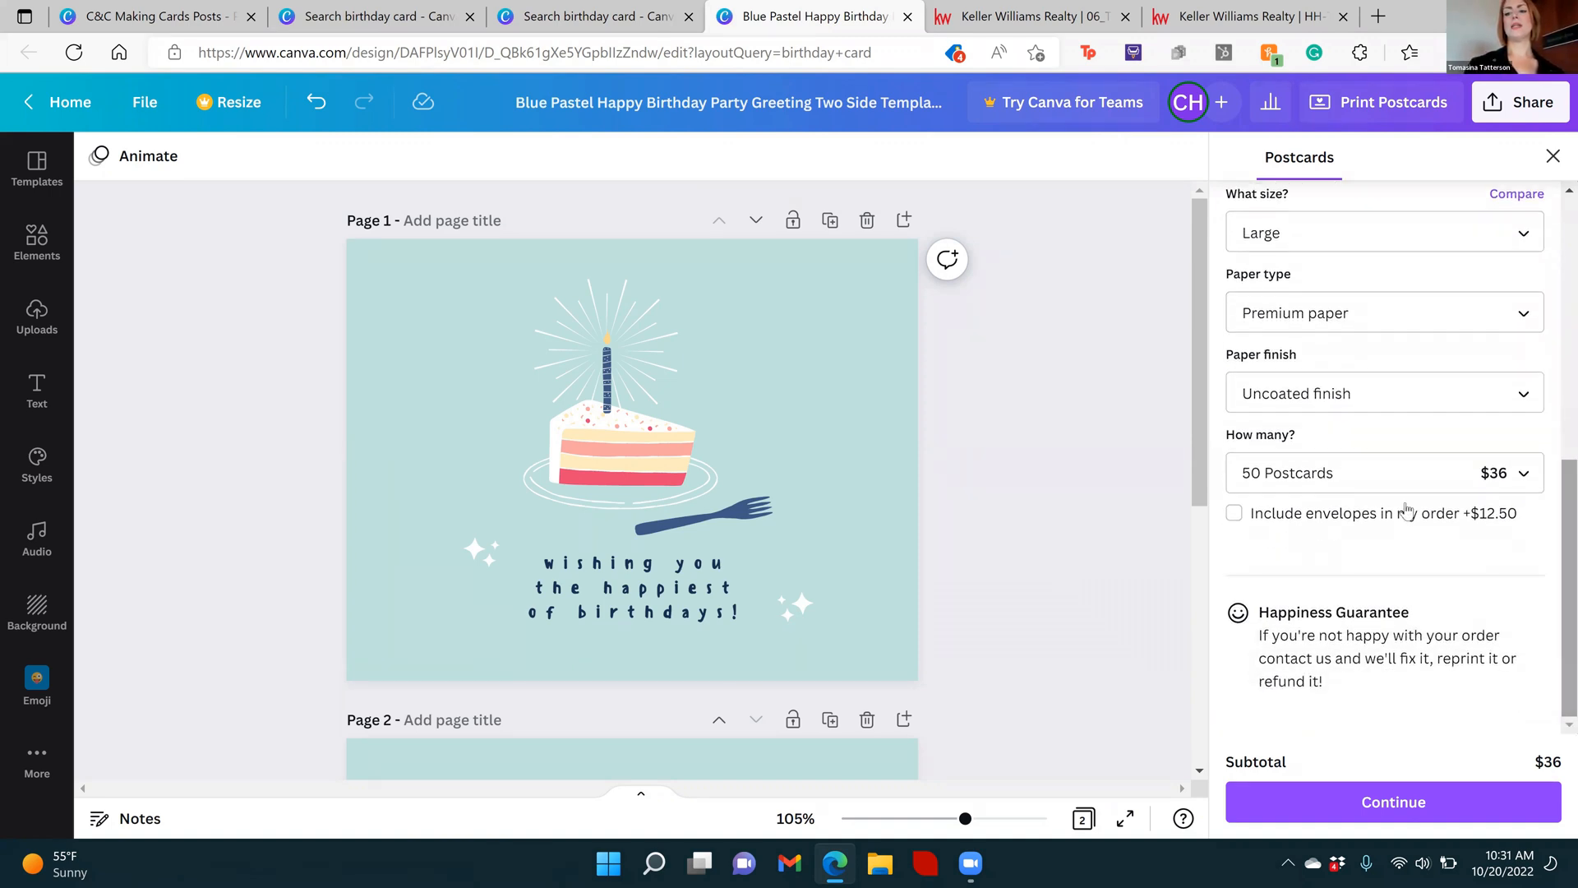
click(1302, 467)
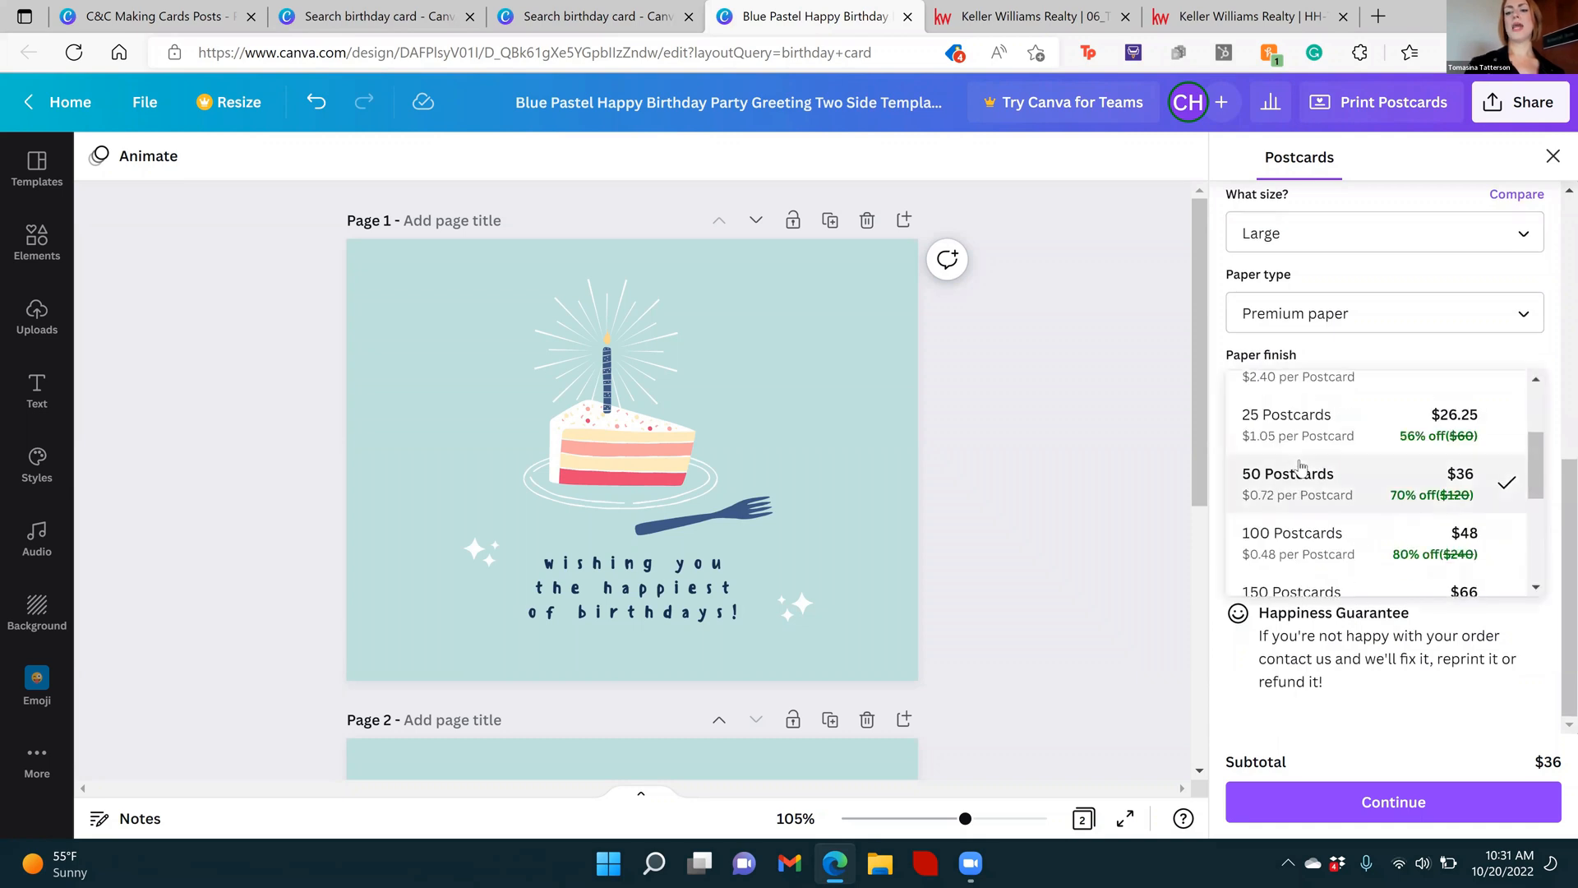
click(1331, 544)
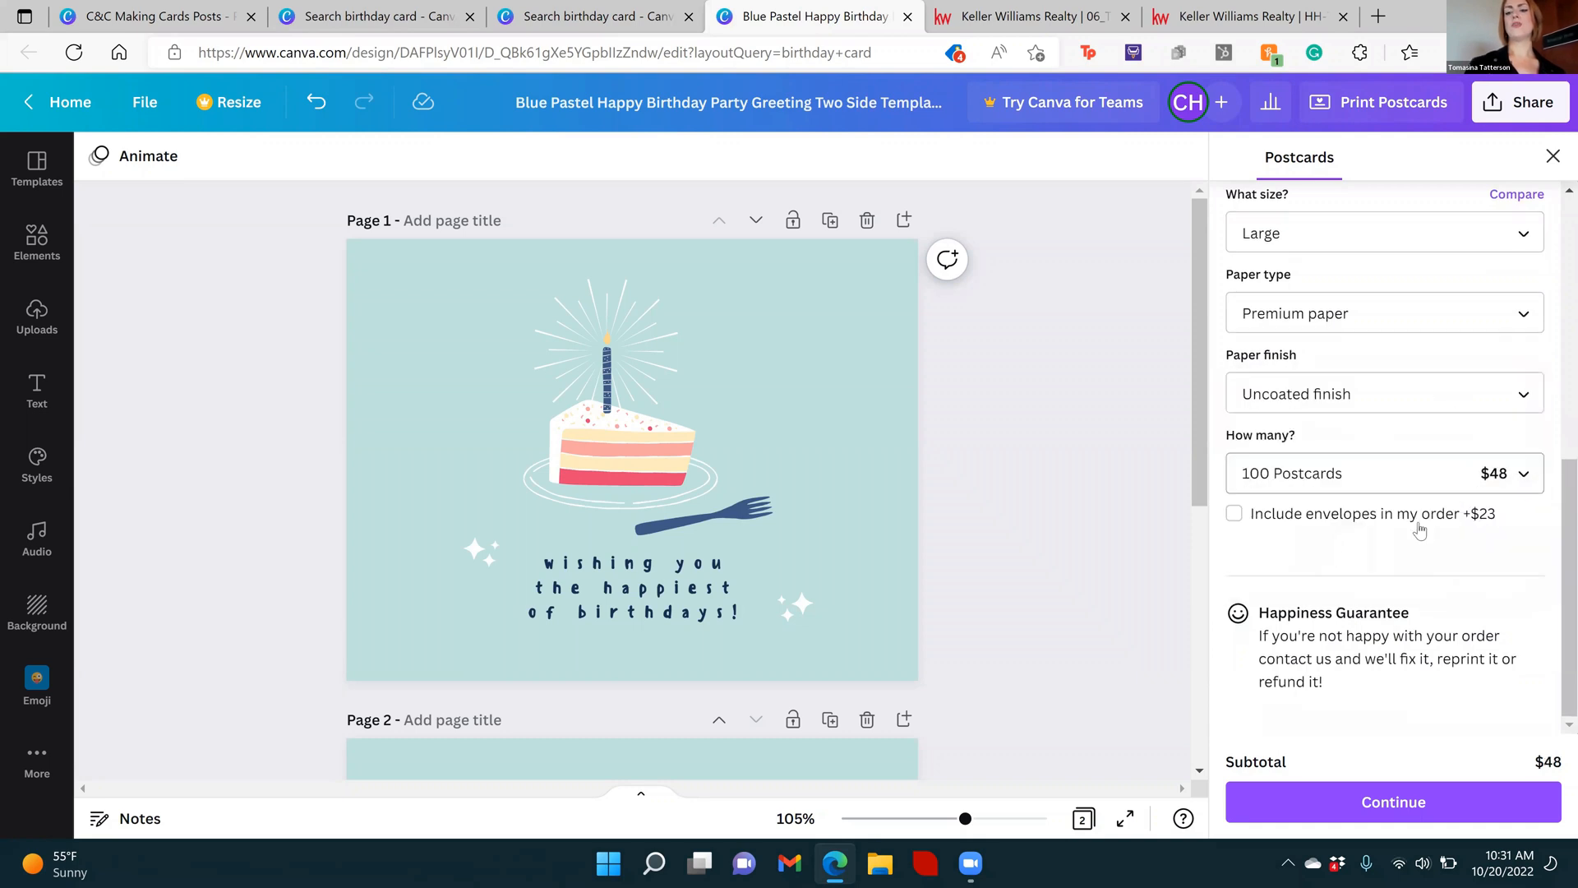
click(1351, 812)
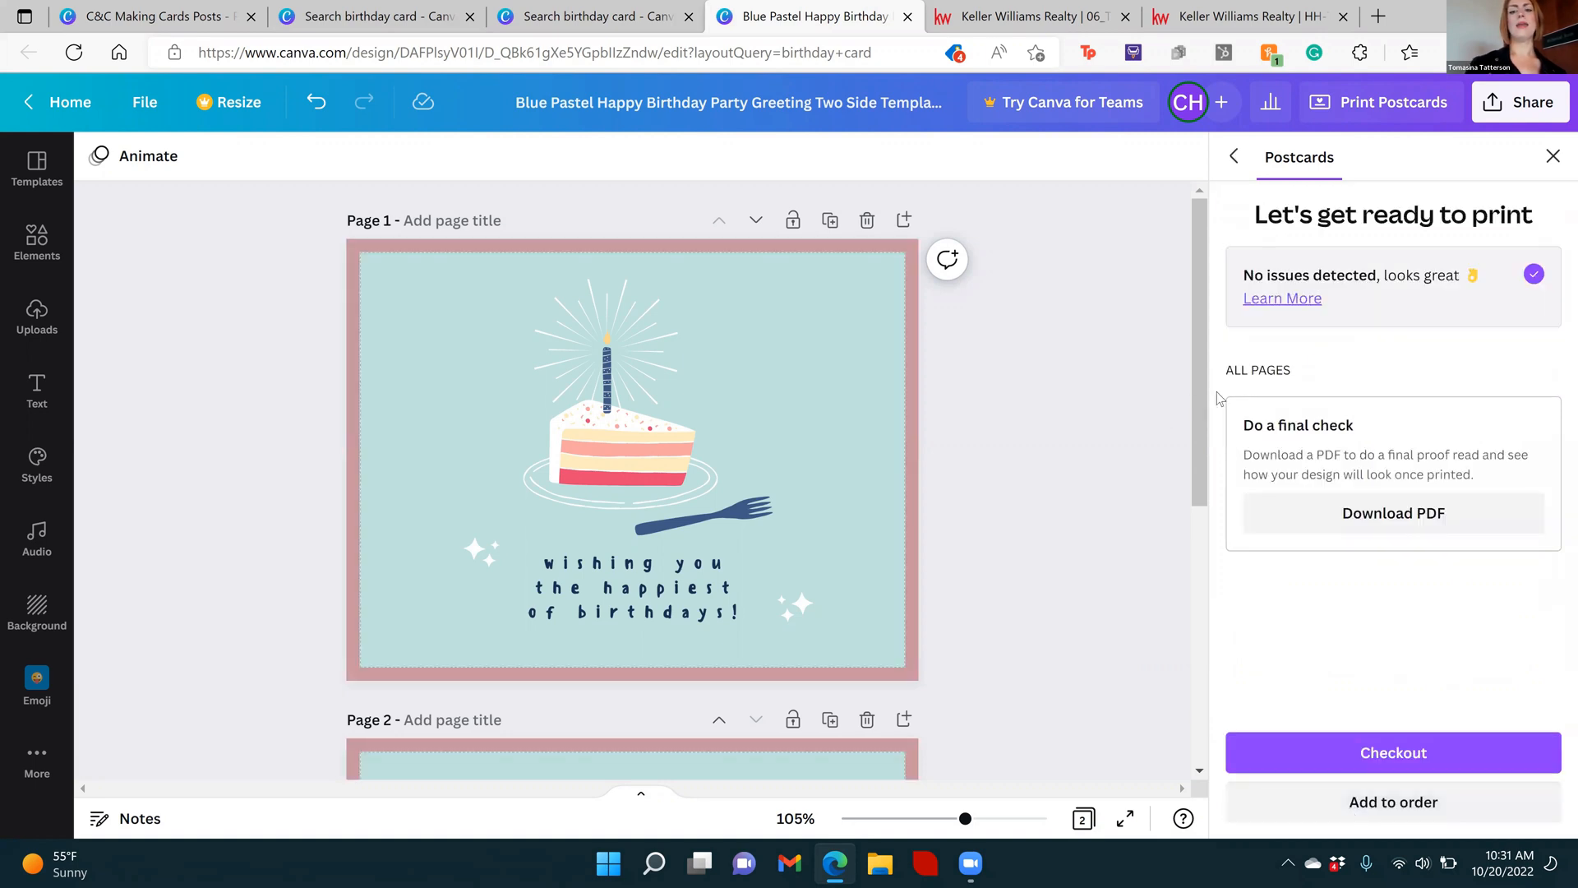
Check the print borders on both card pages, and download and open the PDF proof
scroll(1208, 481, down, 1)
scroll(1208, 481, down, 5)
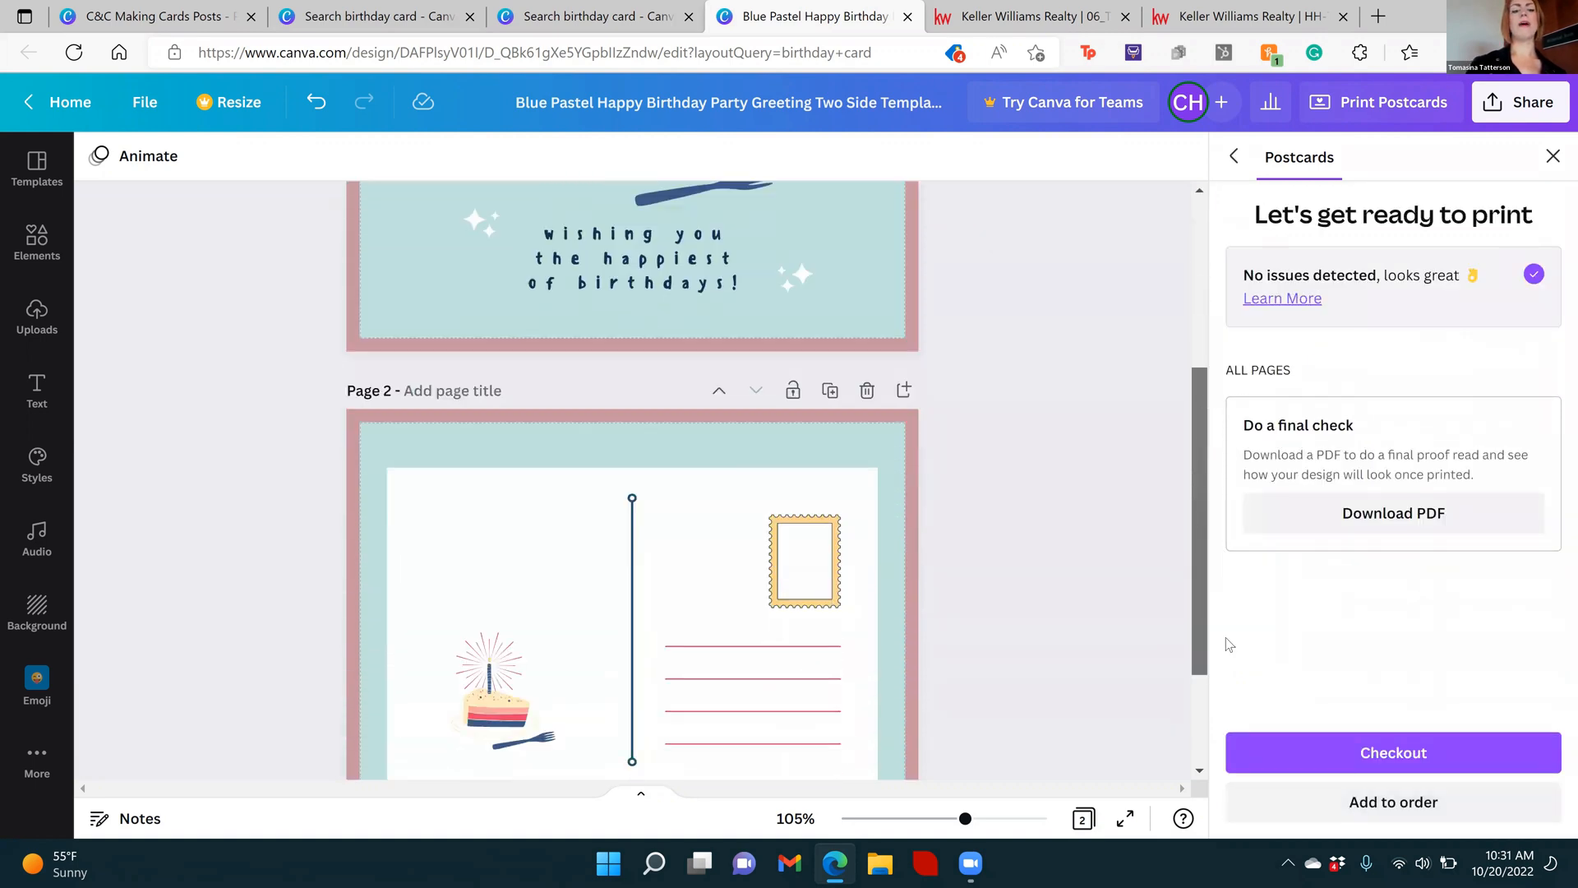
scroll(1204, 481, up, 5)
scroll(1205, 573, down, 2)
scroll(1203, 573, down, 3)
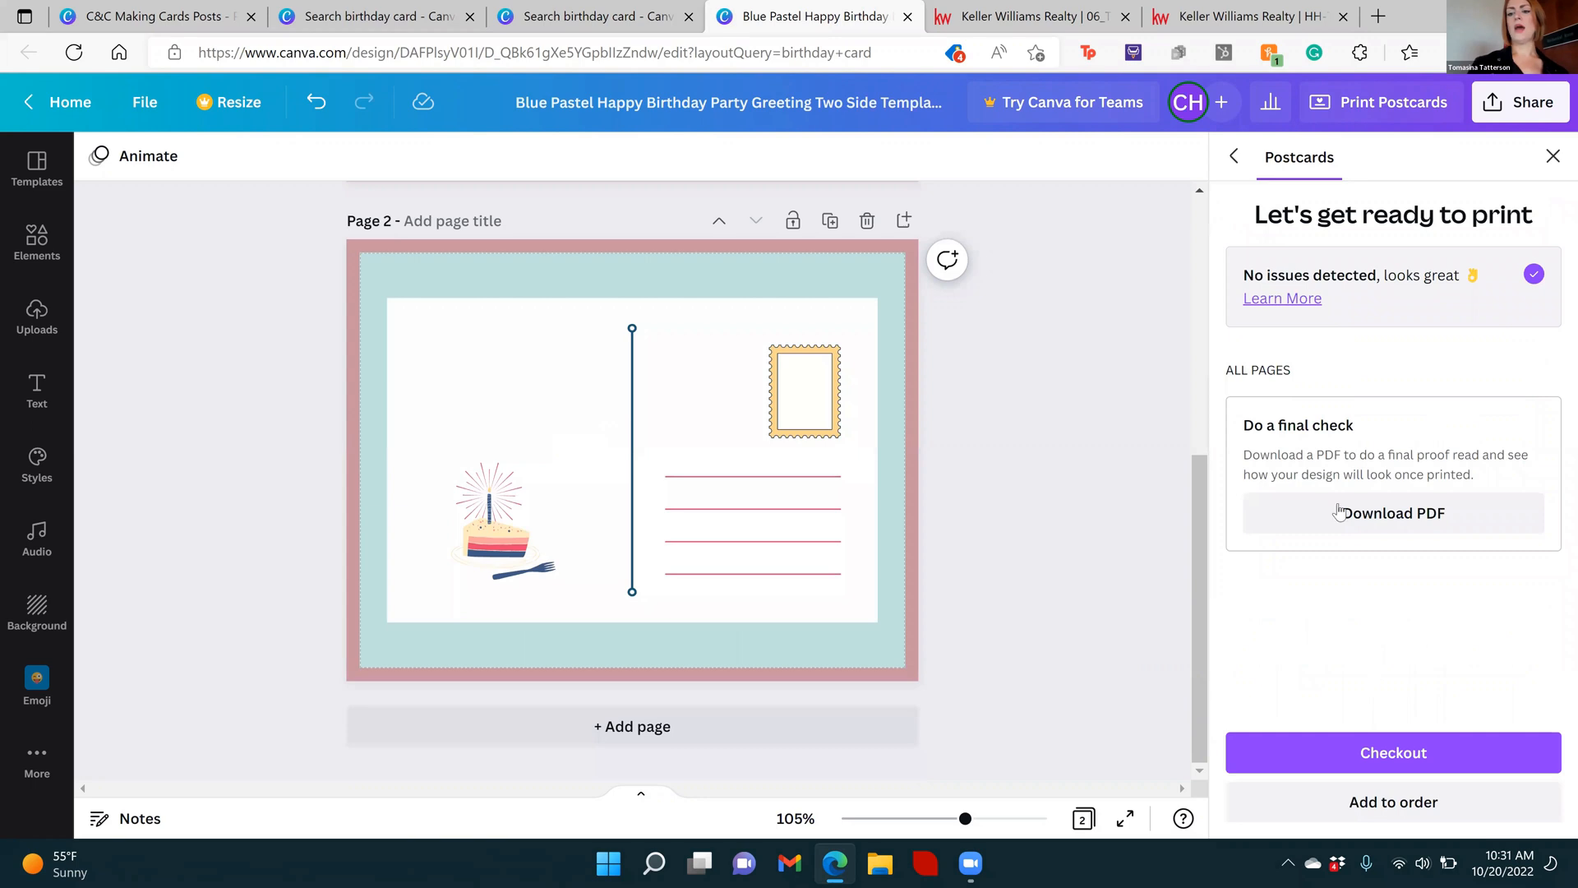
click(1424, 511)
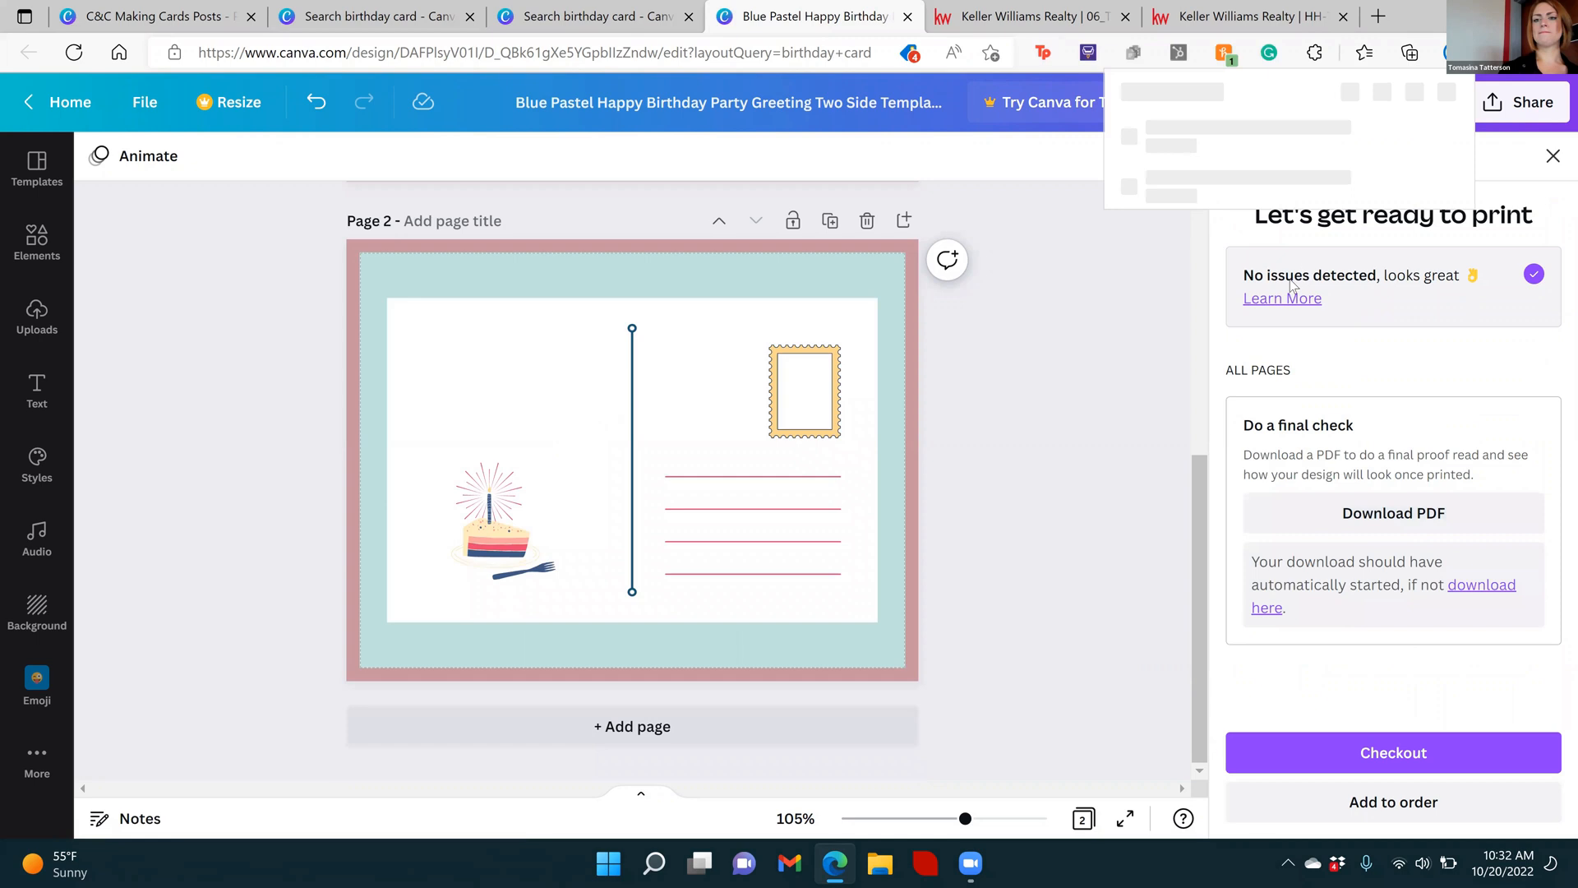
click(1220, 139)
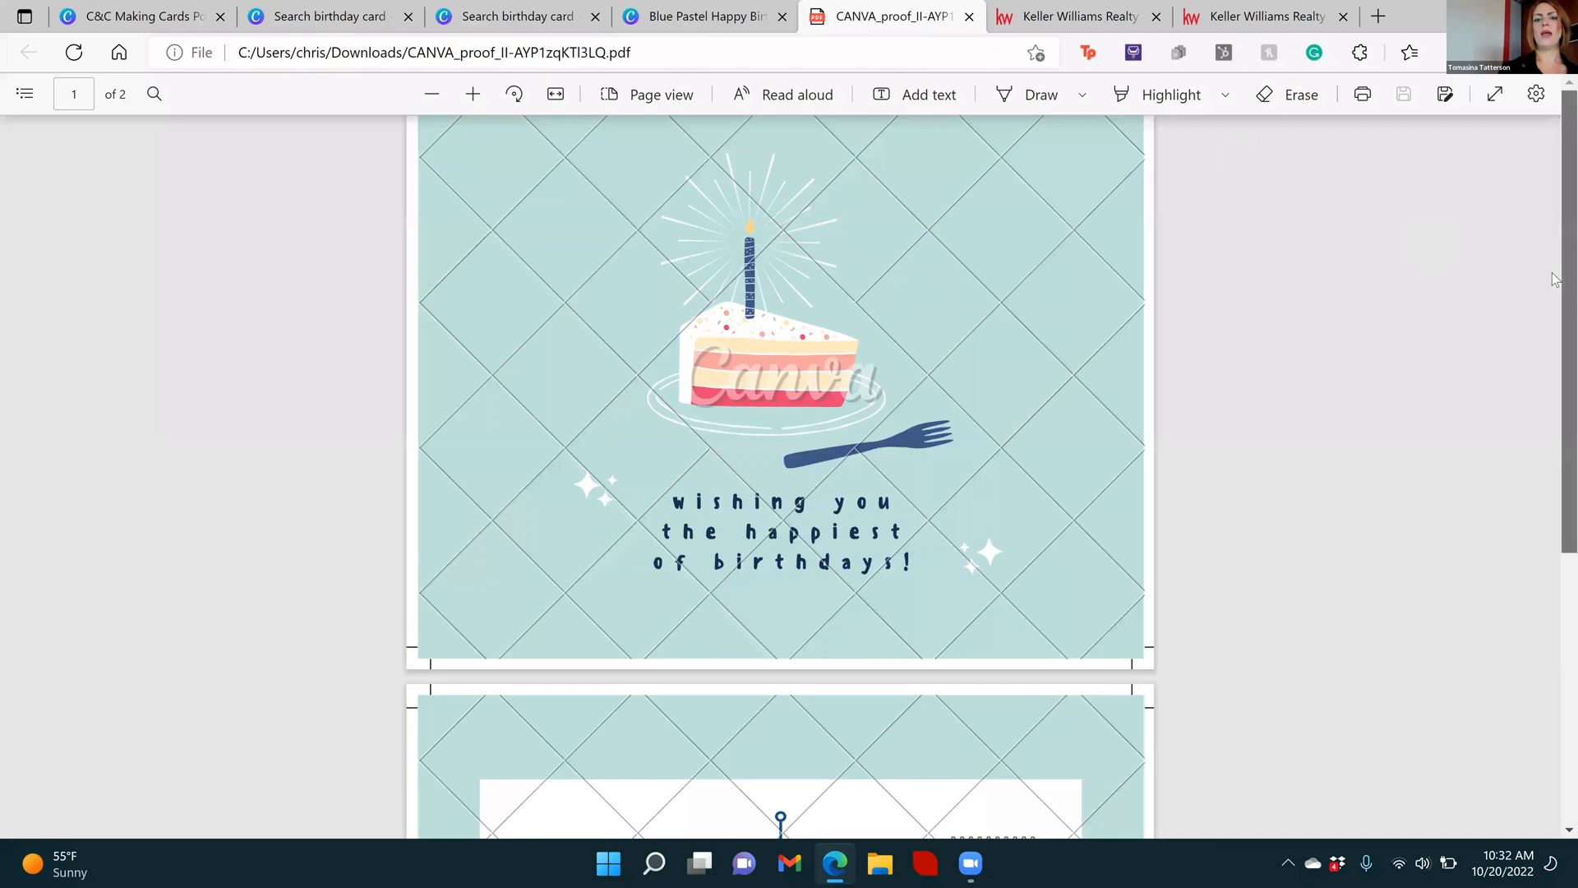
Look through the PDF proof, and return to the card design to start the checkout
drag(1554, 312, 1554, 628)
scroll(1518, 328, up, 5)
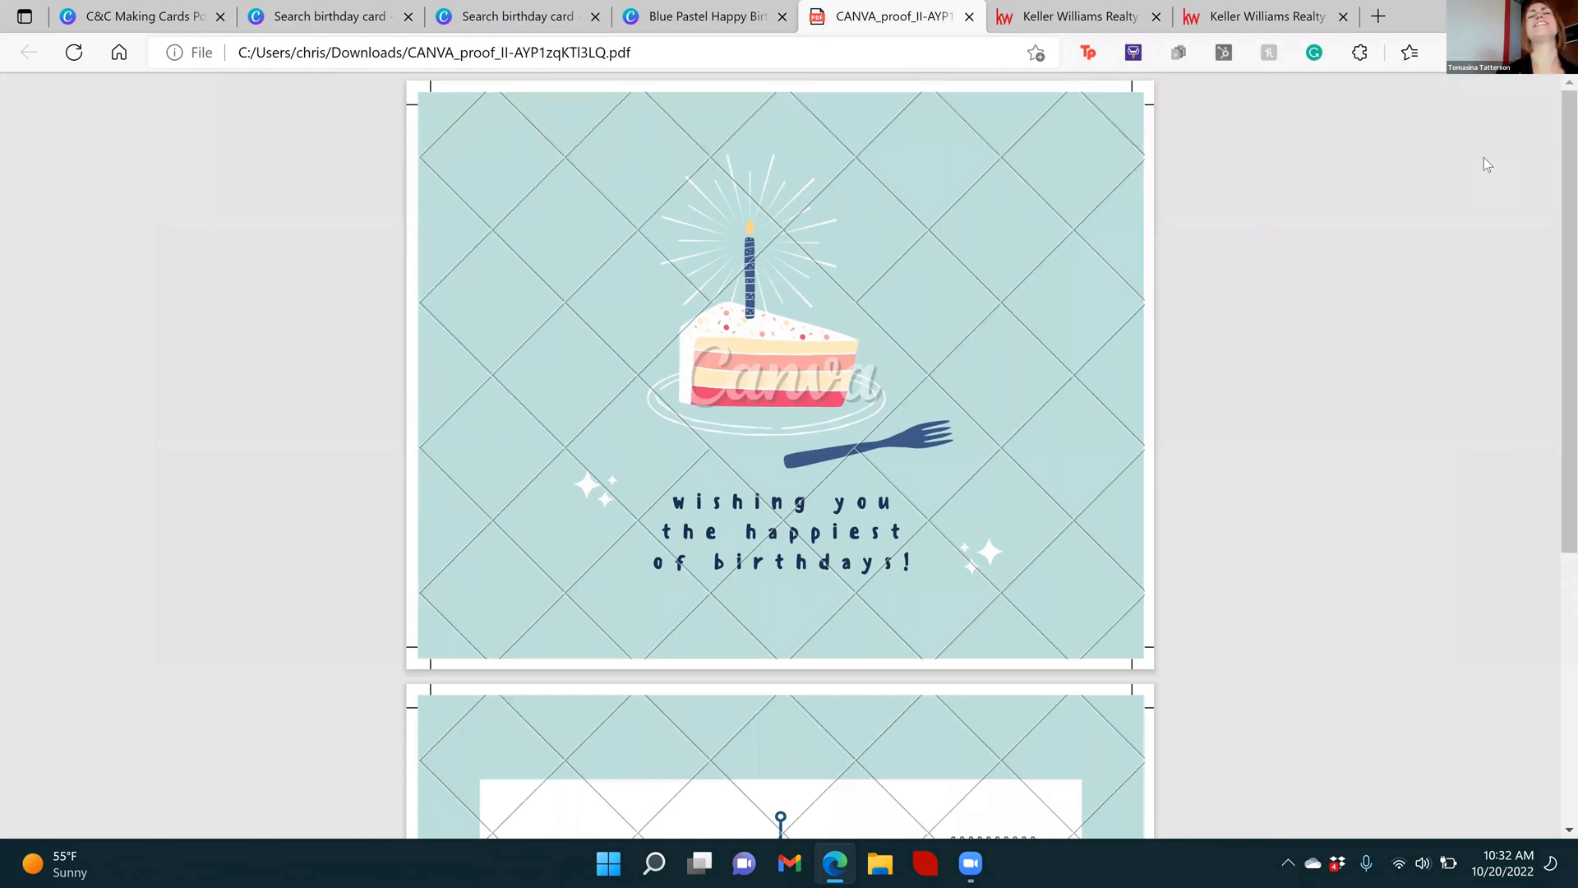
mouse_move(1553, 494)
mouse_down()
mouse_move(1551, 861)
mouse_move(1550, 477)
mouse_up()
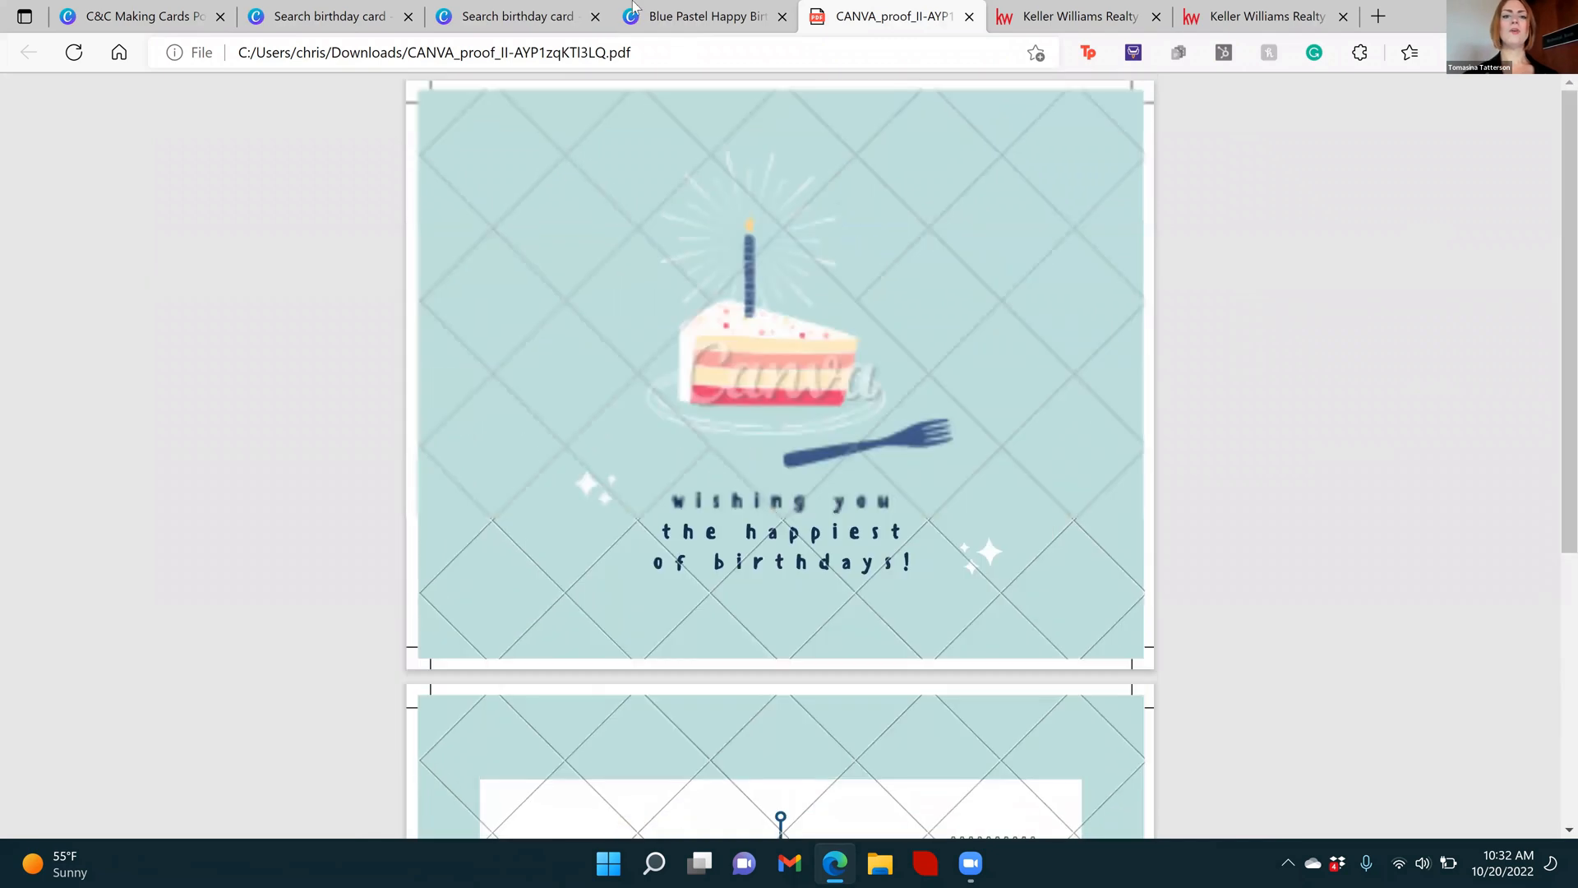
click(704, 17)
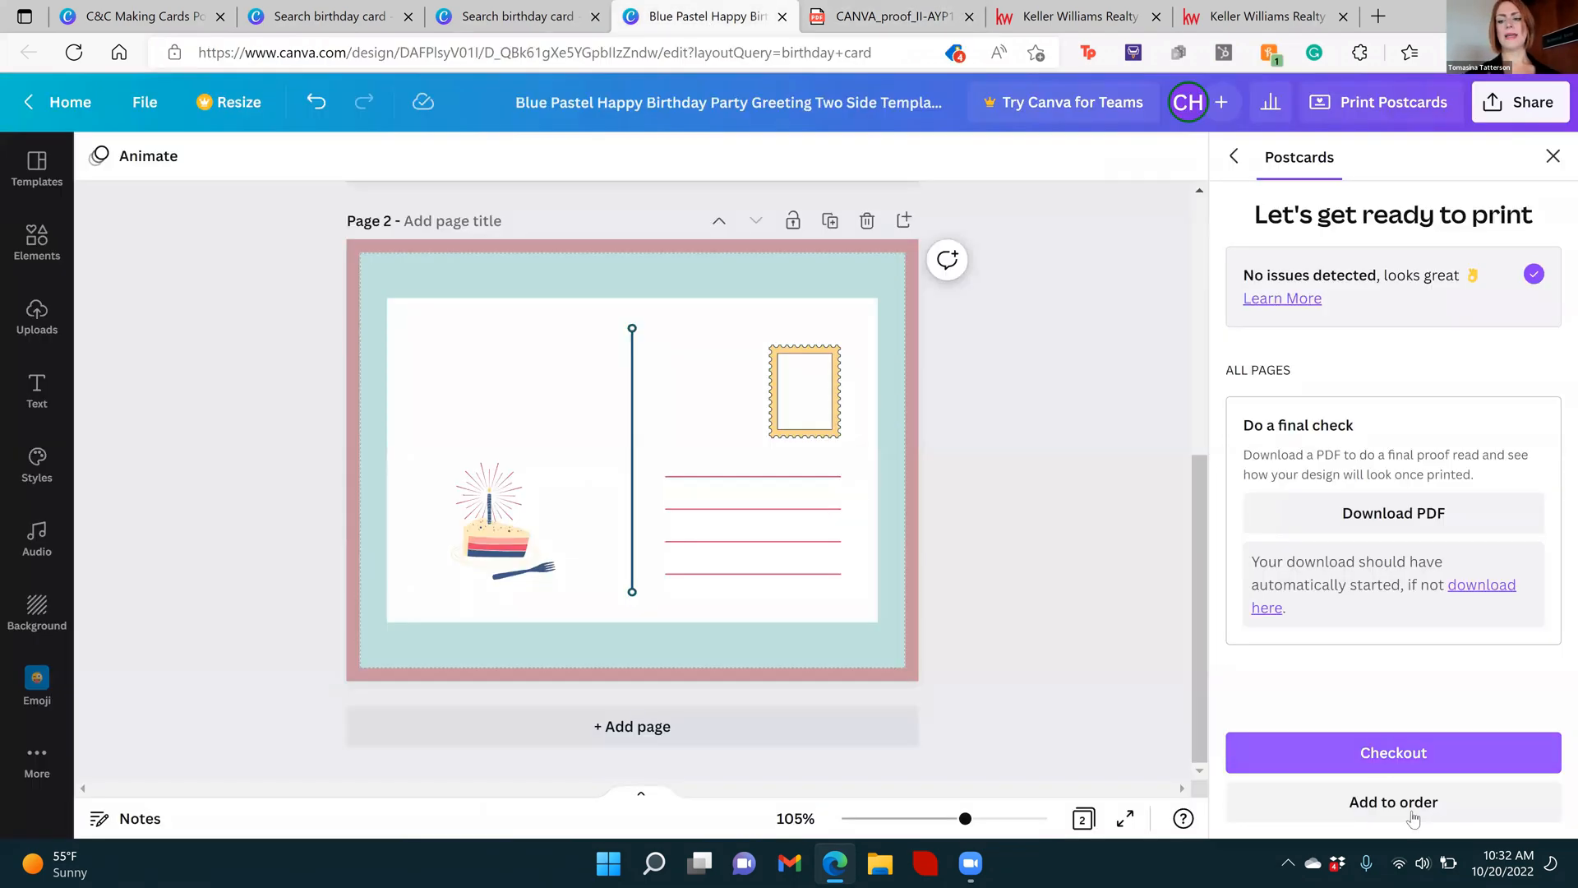
click(1415, 761)
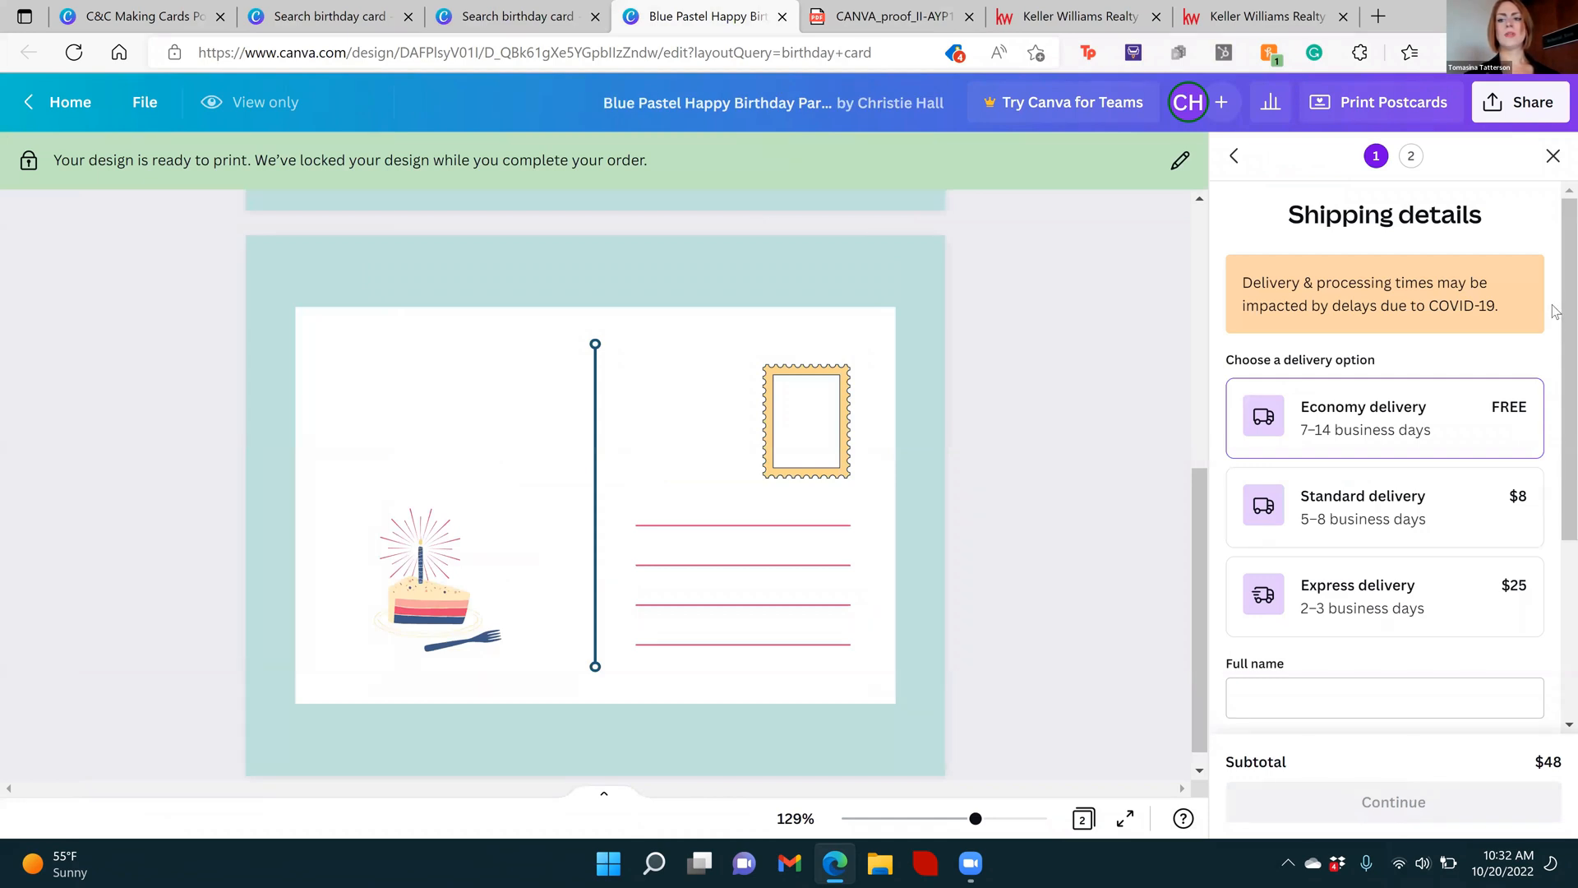
Search for the delivery address in the shipping details and select the matching suggestion
drag(1554, 280, 1553, 459)
click(1324, 585)
text(9615)
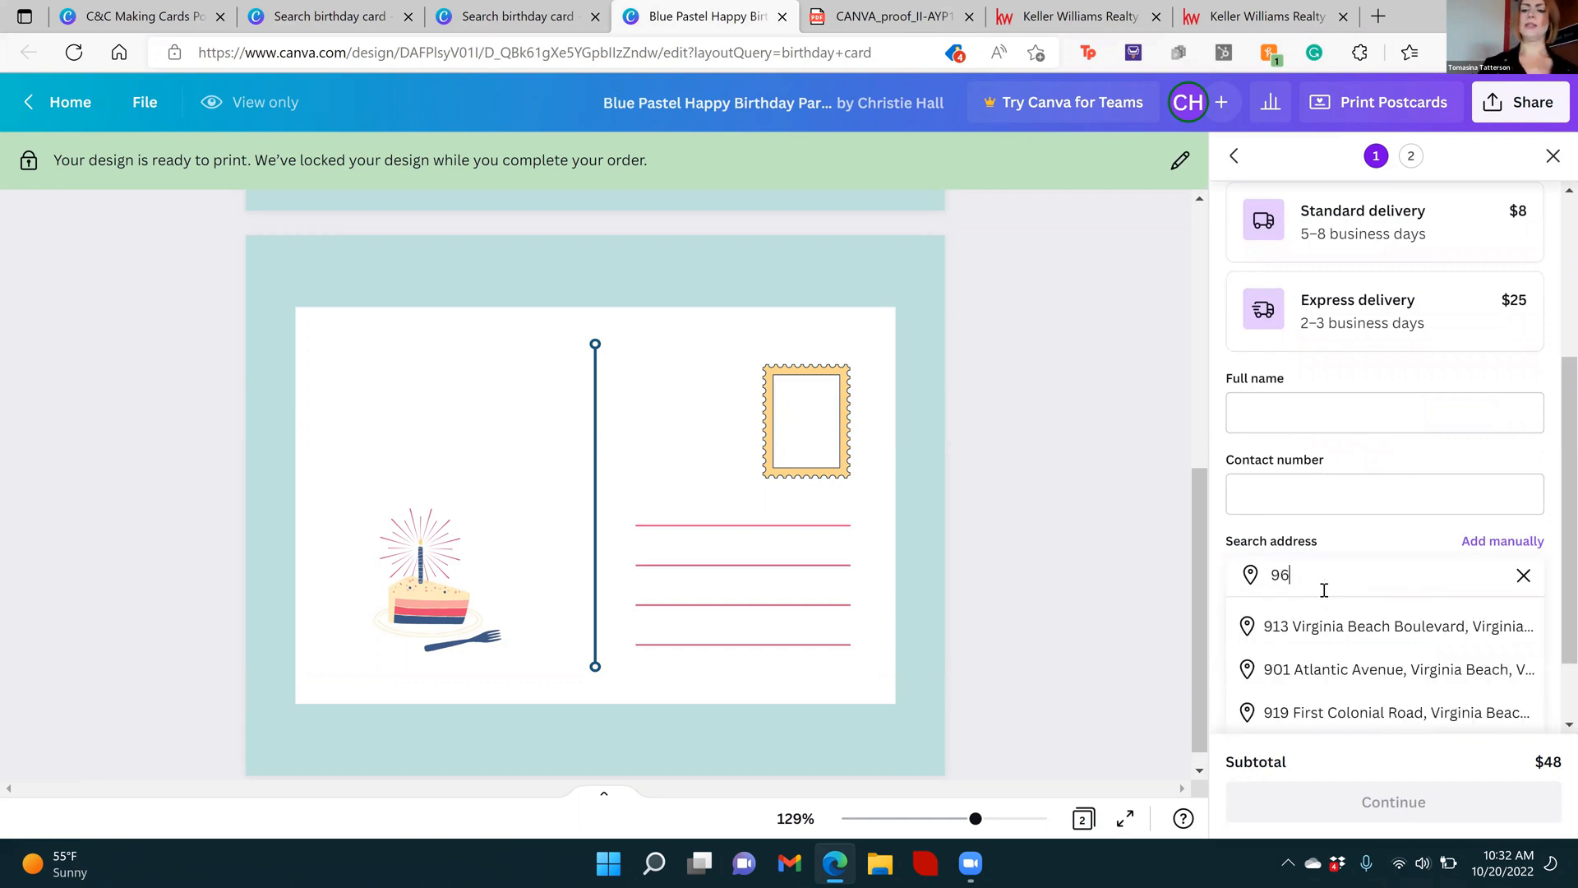
key(BackSpace)
key(BackSpace)
text(8)
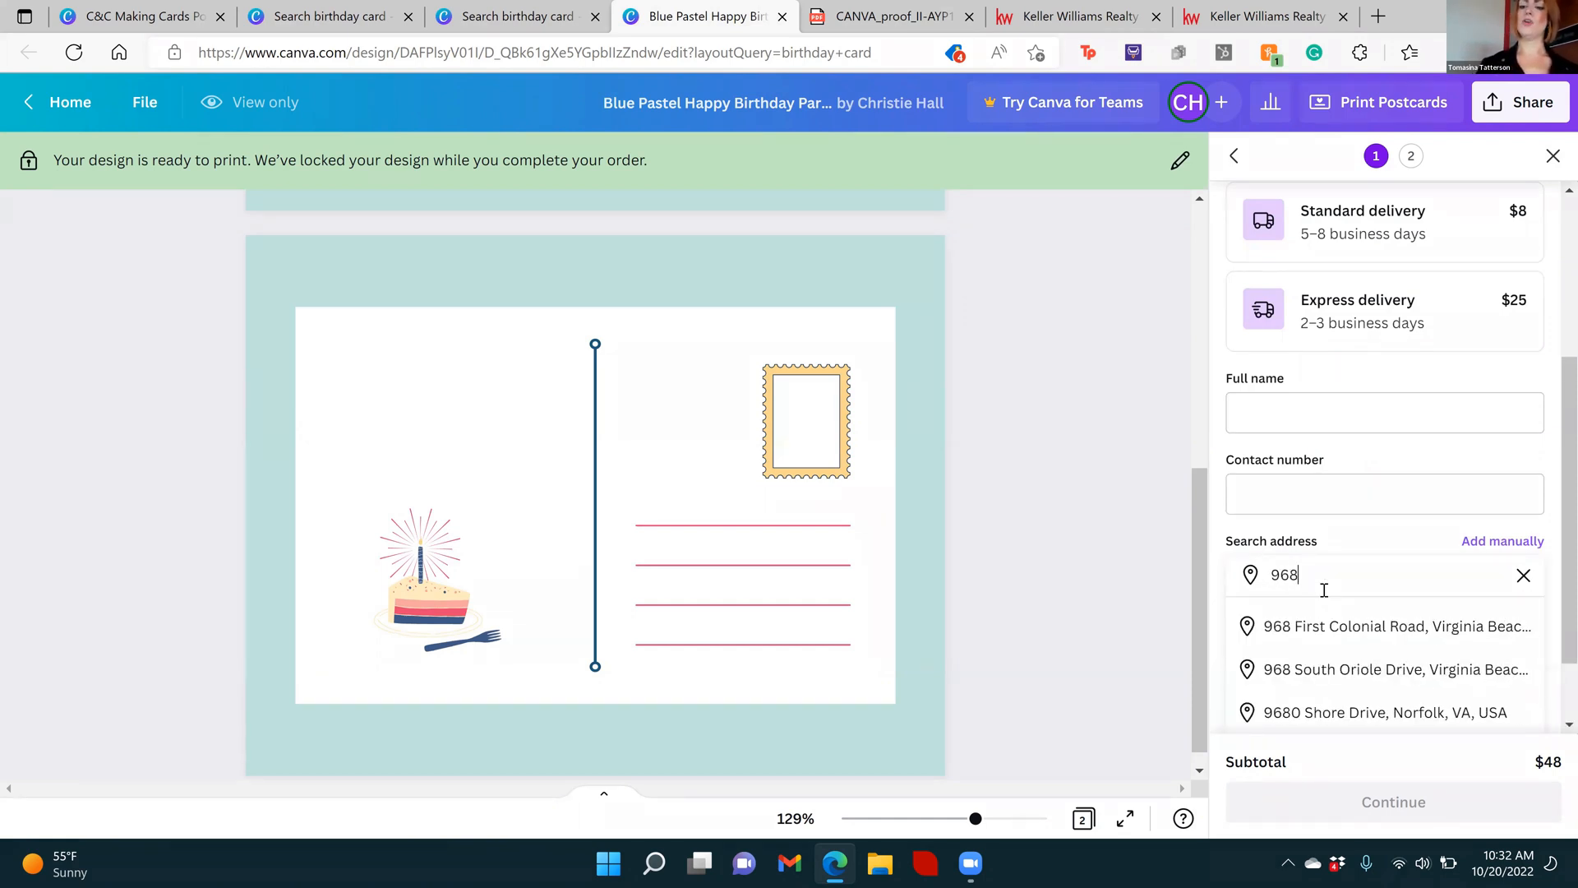
click(1394, 628)
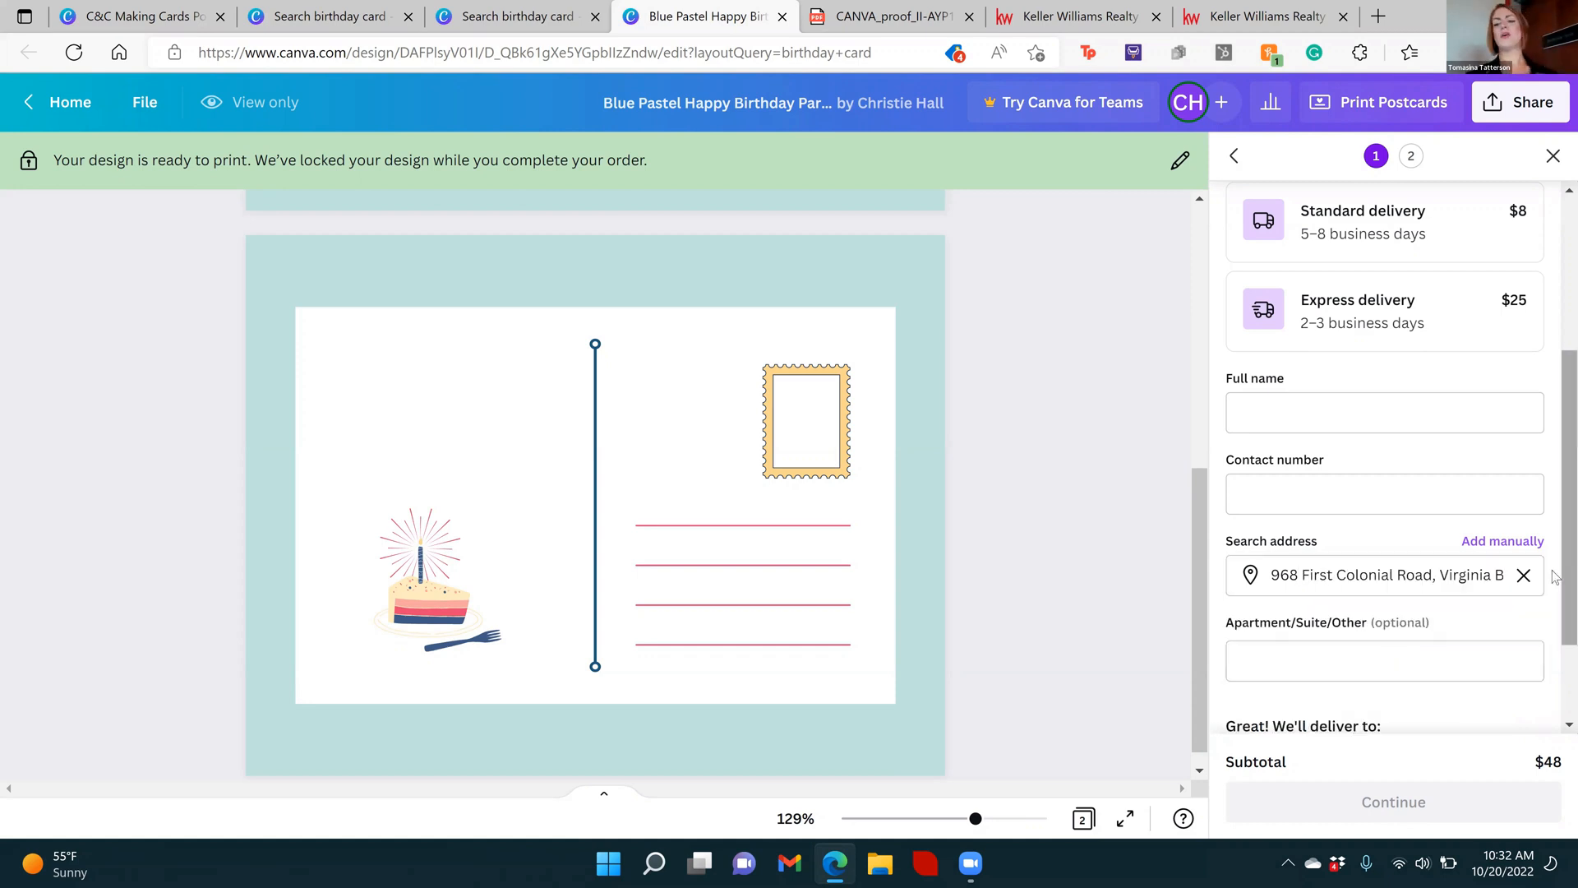
Fill in the recipient's name and contact details from the saved info and continue to the payment stage
scroll(1556, 540, down, 2)
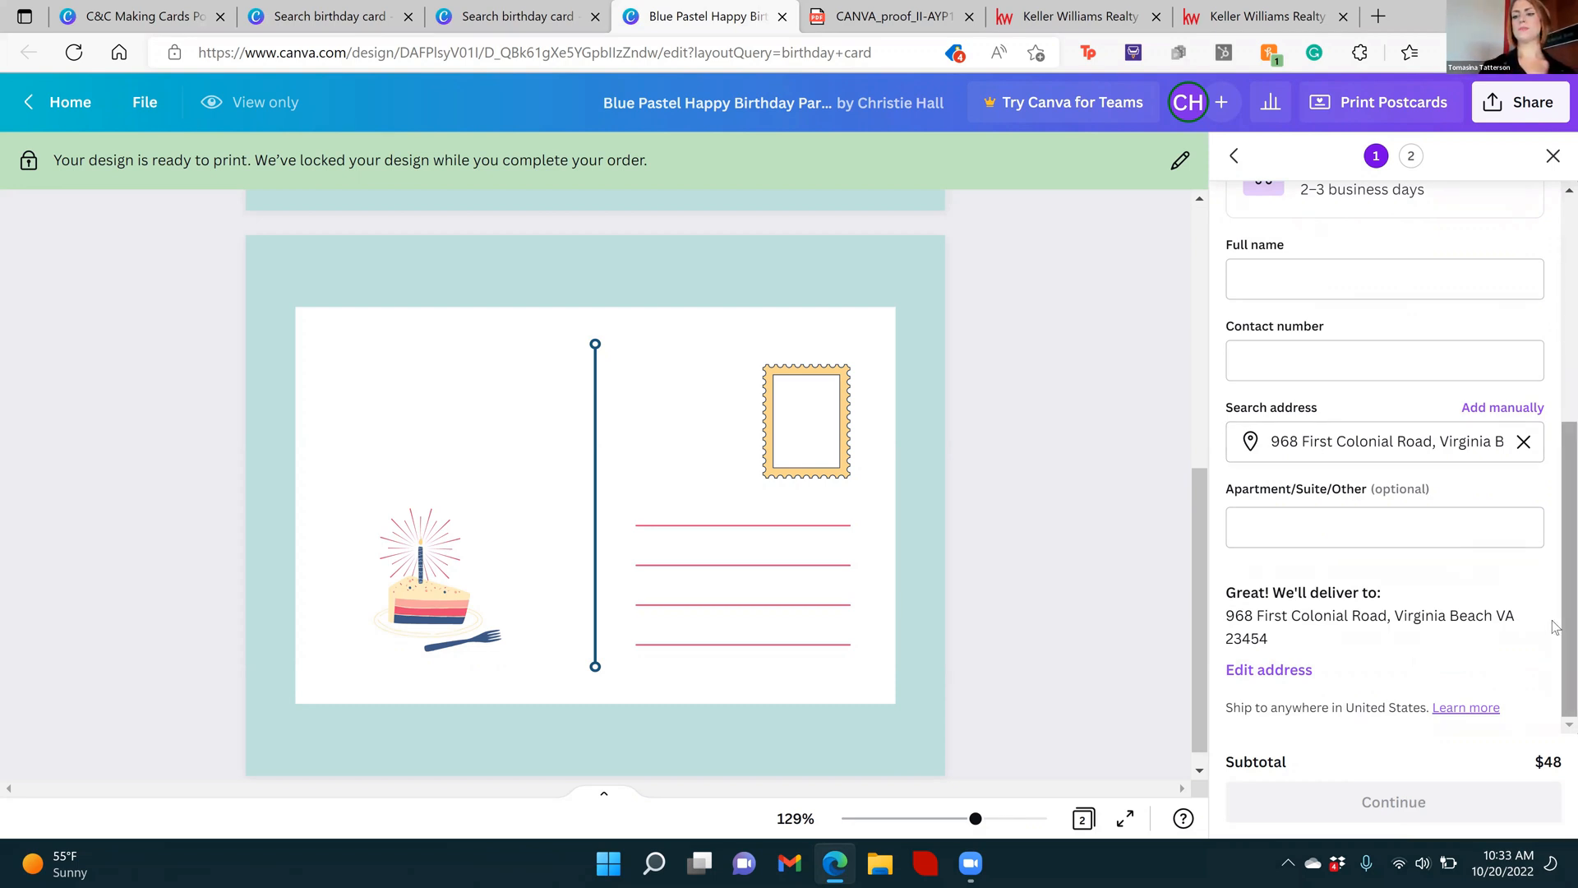
scroll(1556, 404, up, 5)
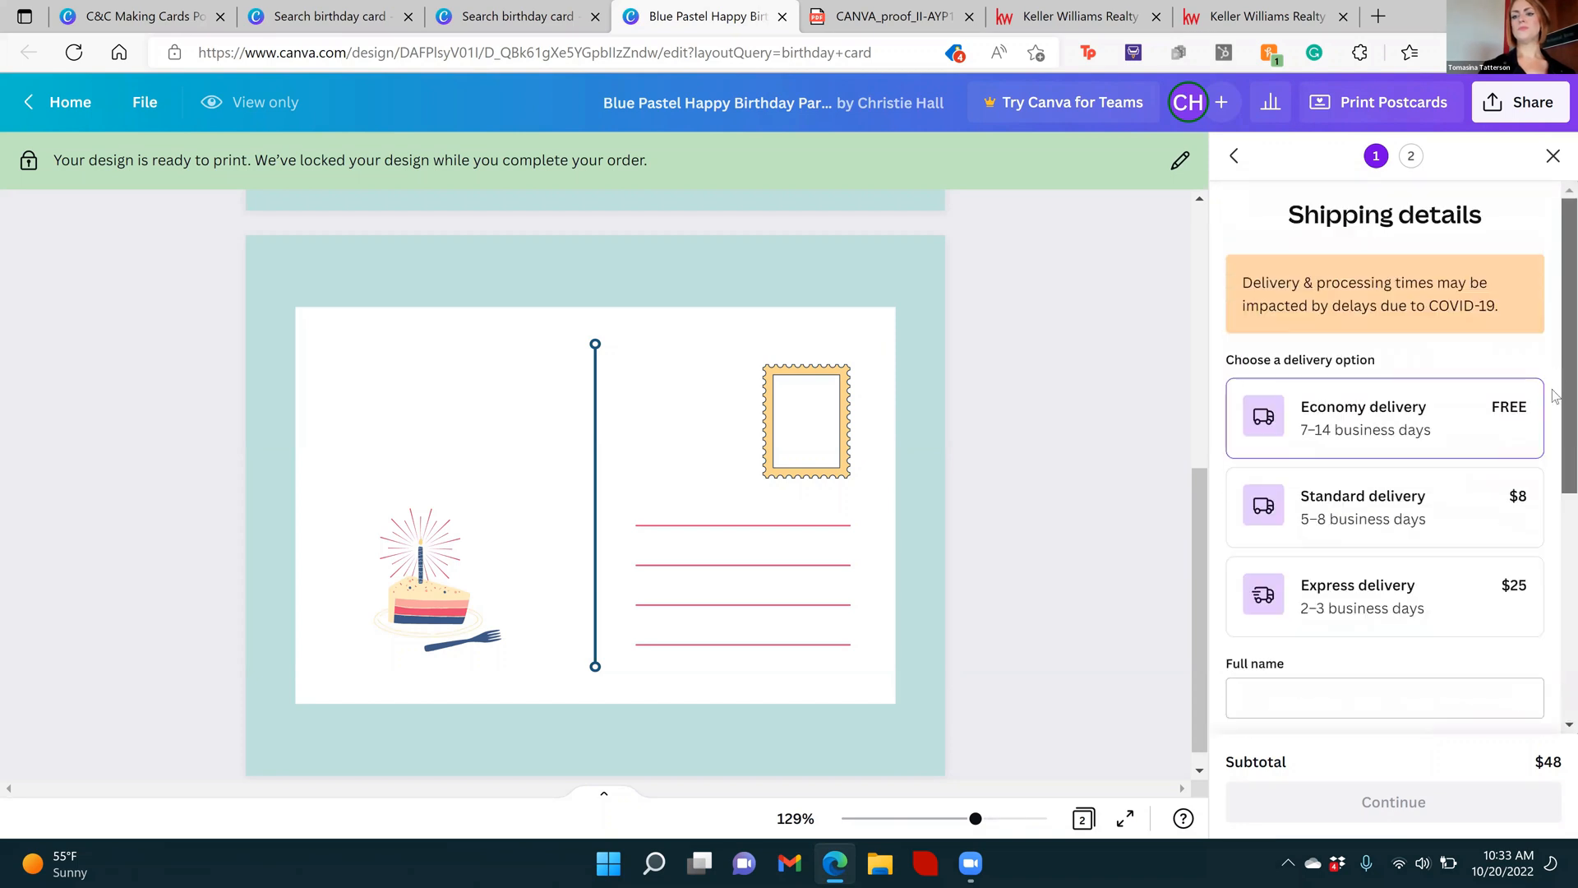
click(1303, 689)
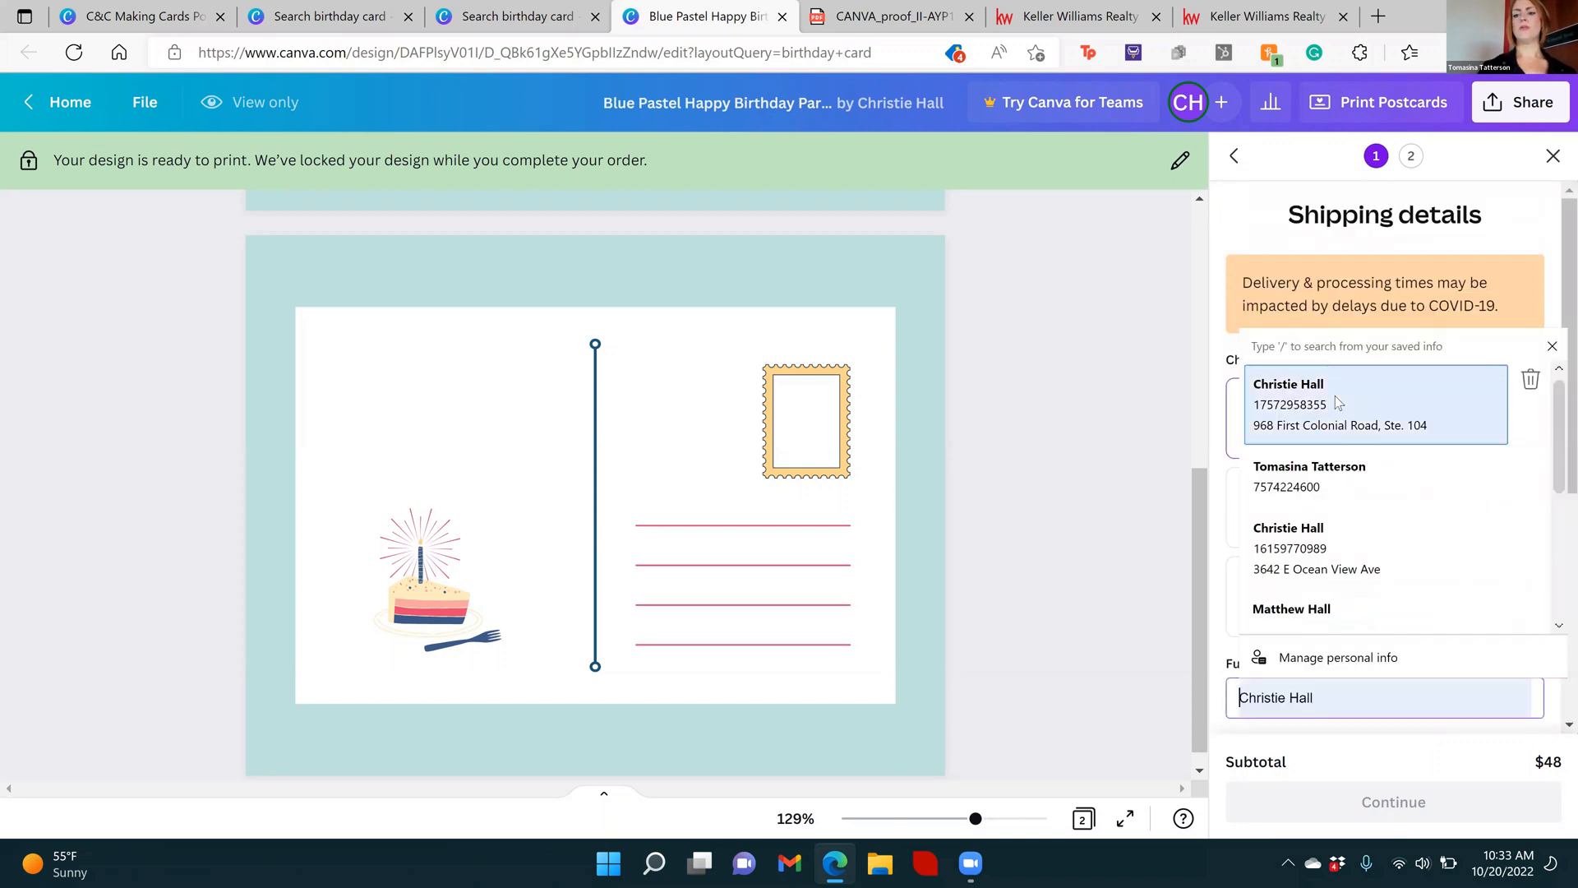
click(1353, 396)
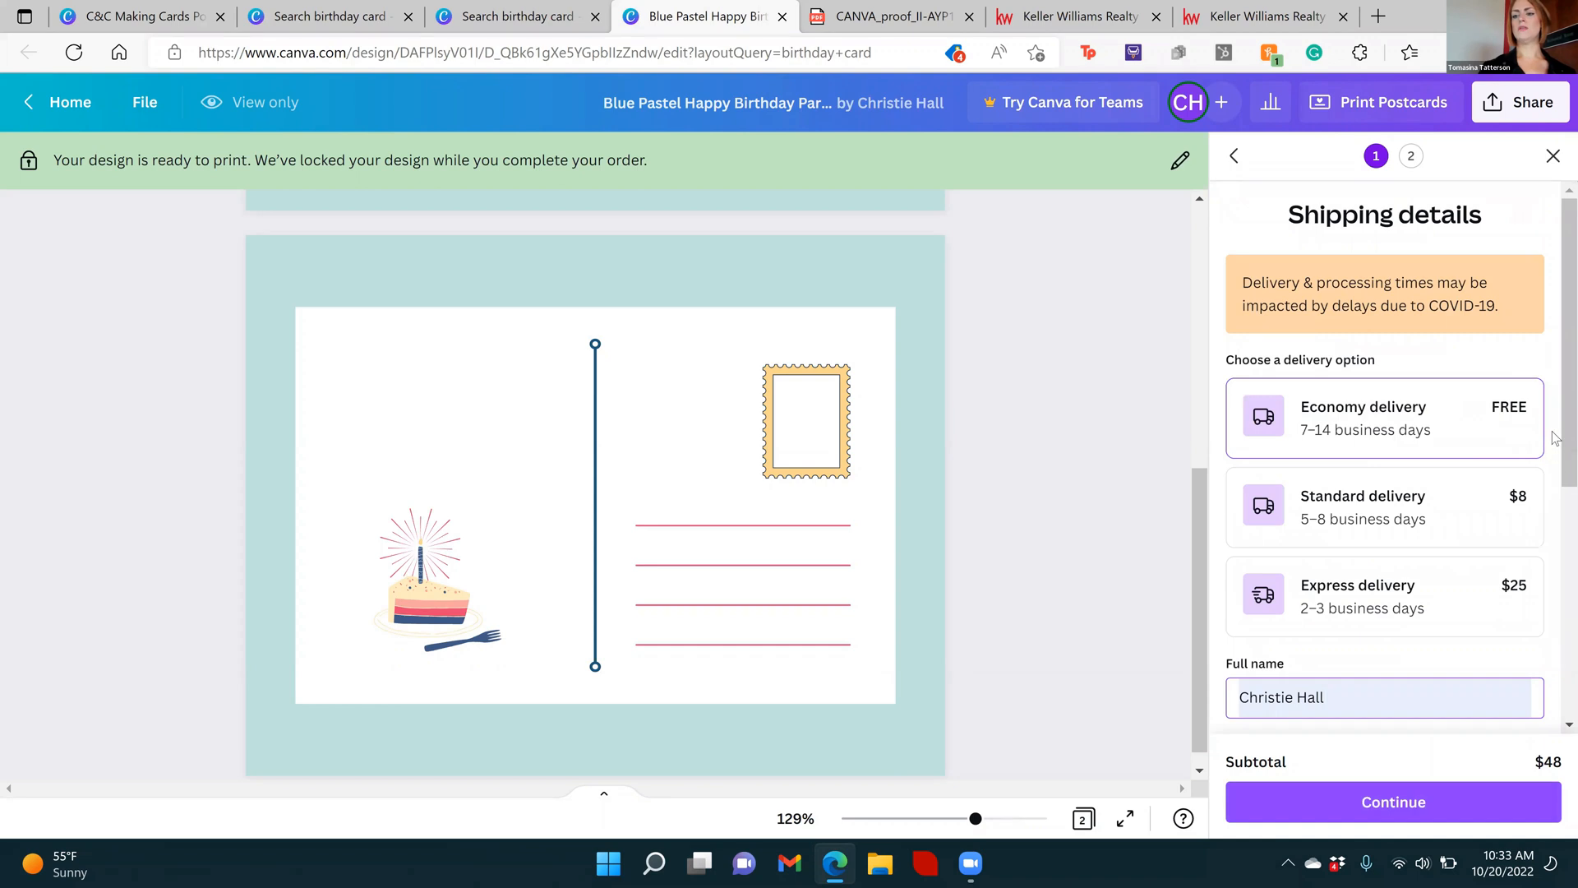
scroll(1556, 437, down, 4)
click(1431, 801)
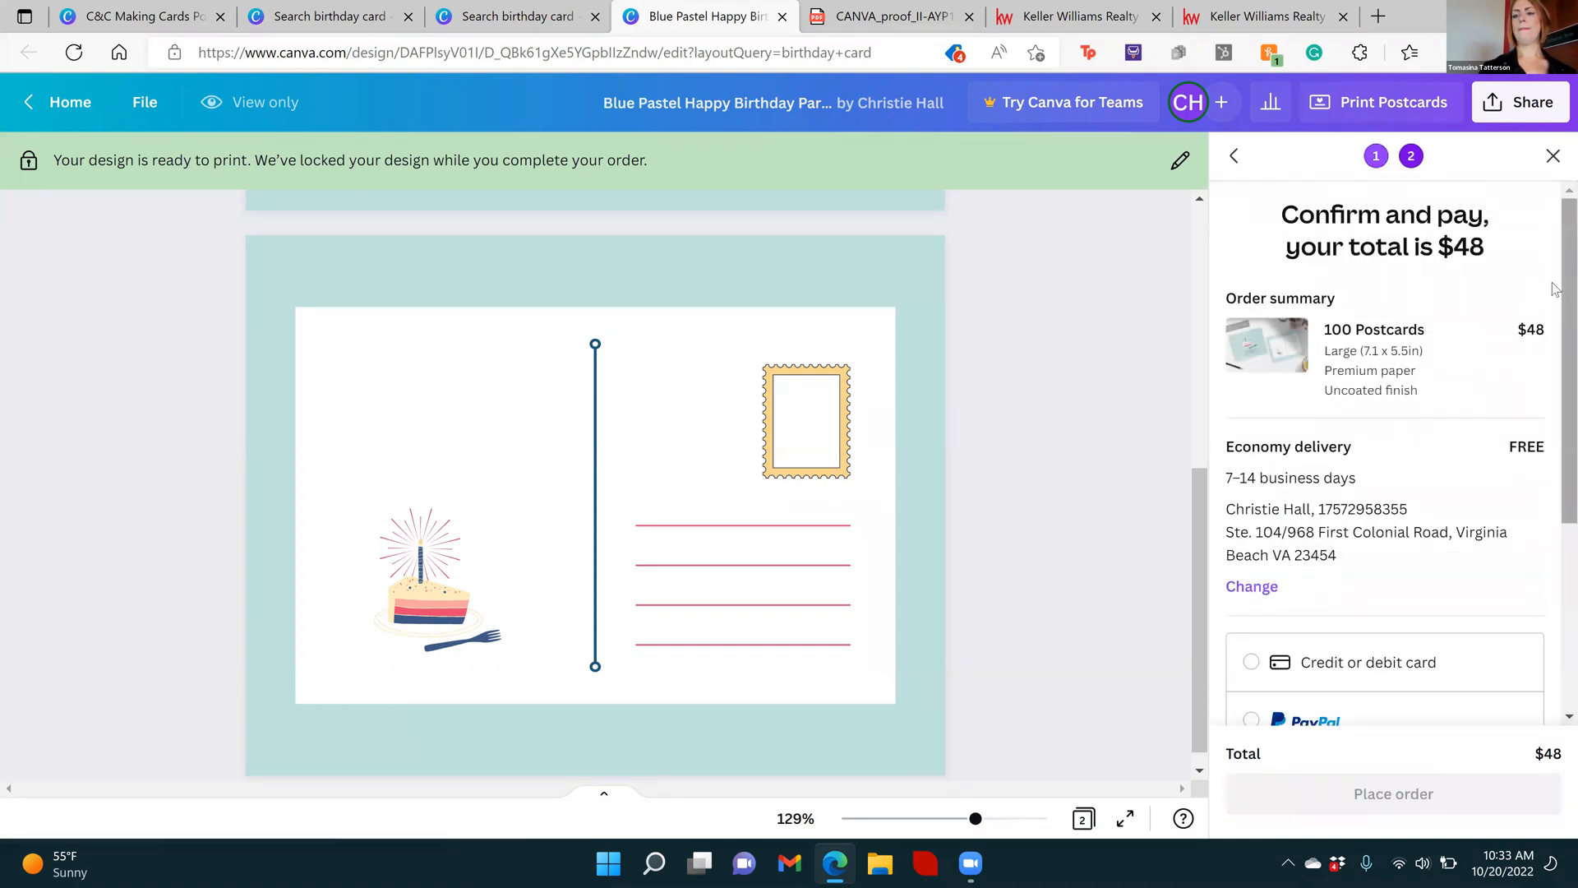
Look through the order summary, payment methods, coupon code field and totals
scroll(1554, 290, down, 3)
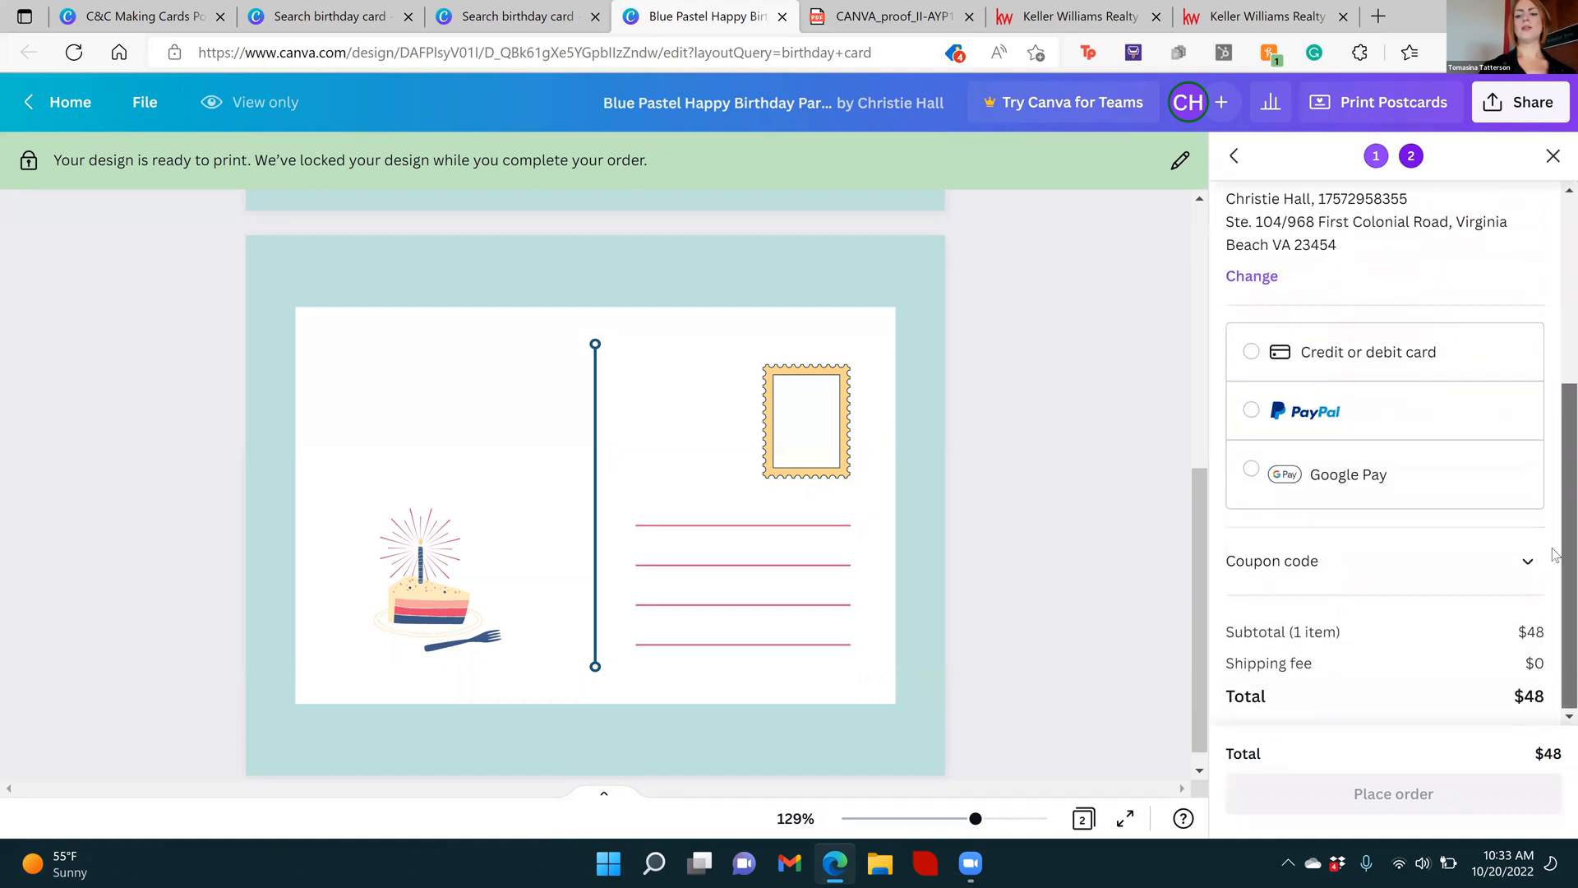
scroll(1546, 493, down, 2)
scroll(1556, 327, up, 5)
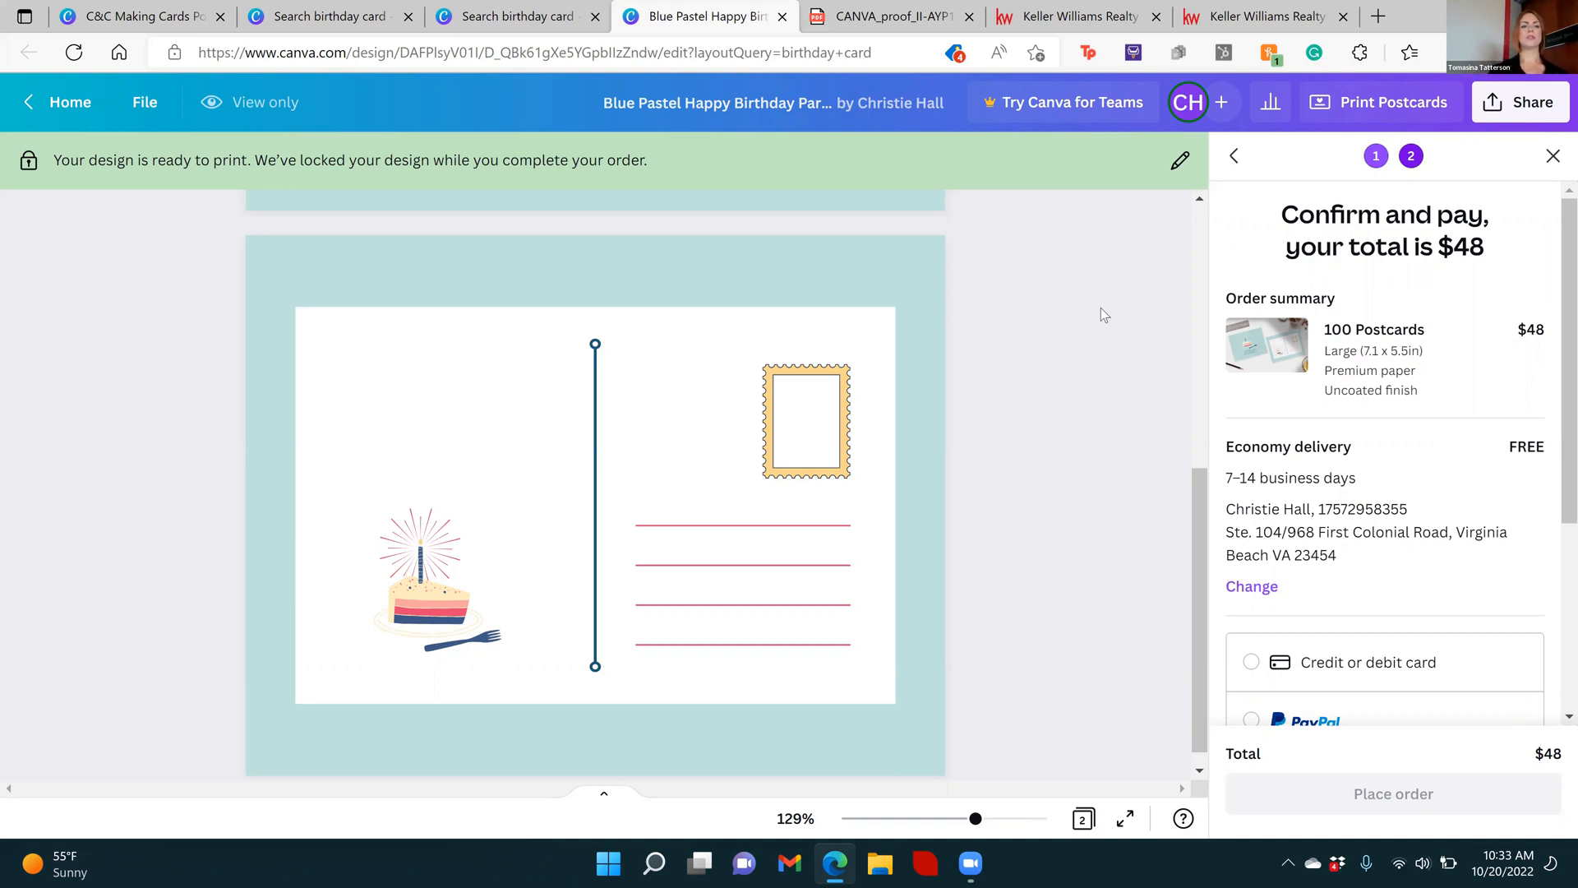
Leave the postcard checkout for the Canva home page and search the templates for "happy holidays"
click(58, 102)
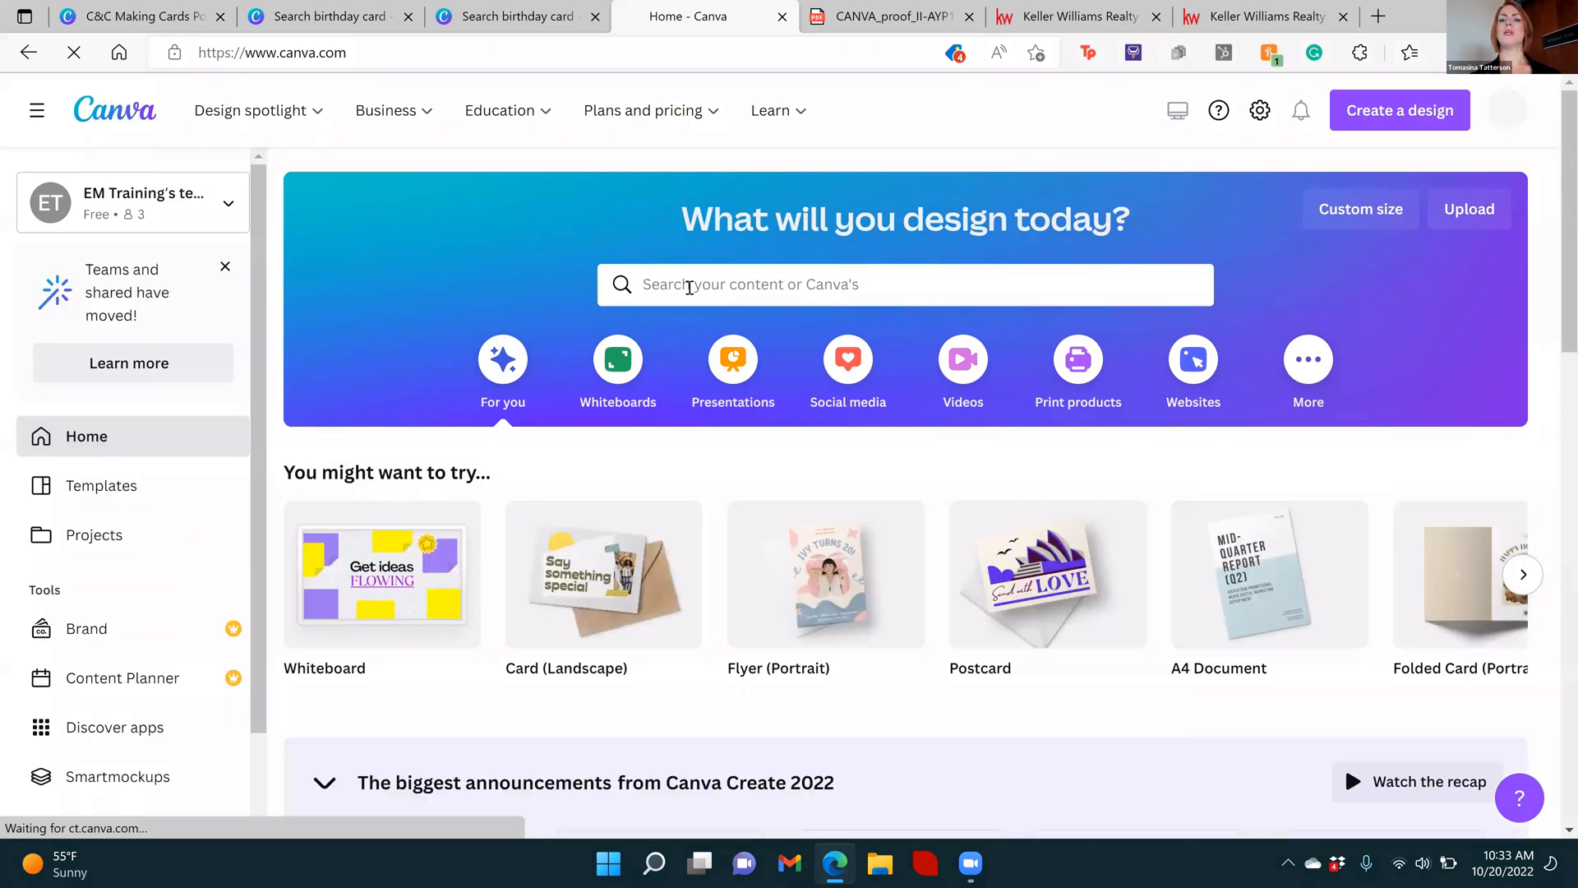
click(689, 287)
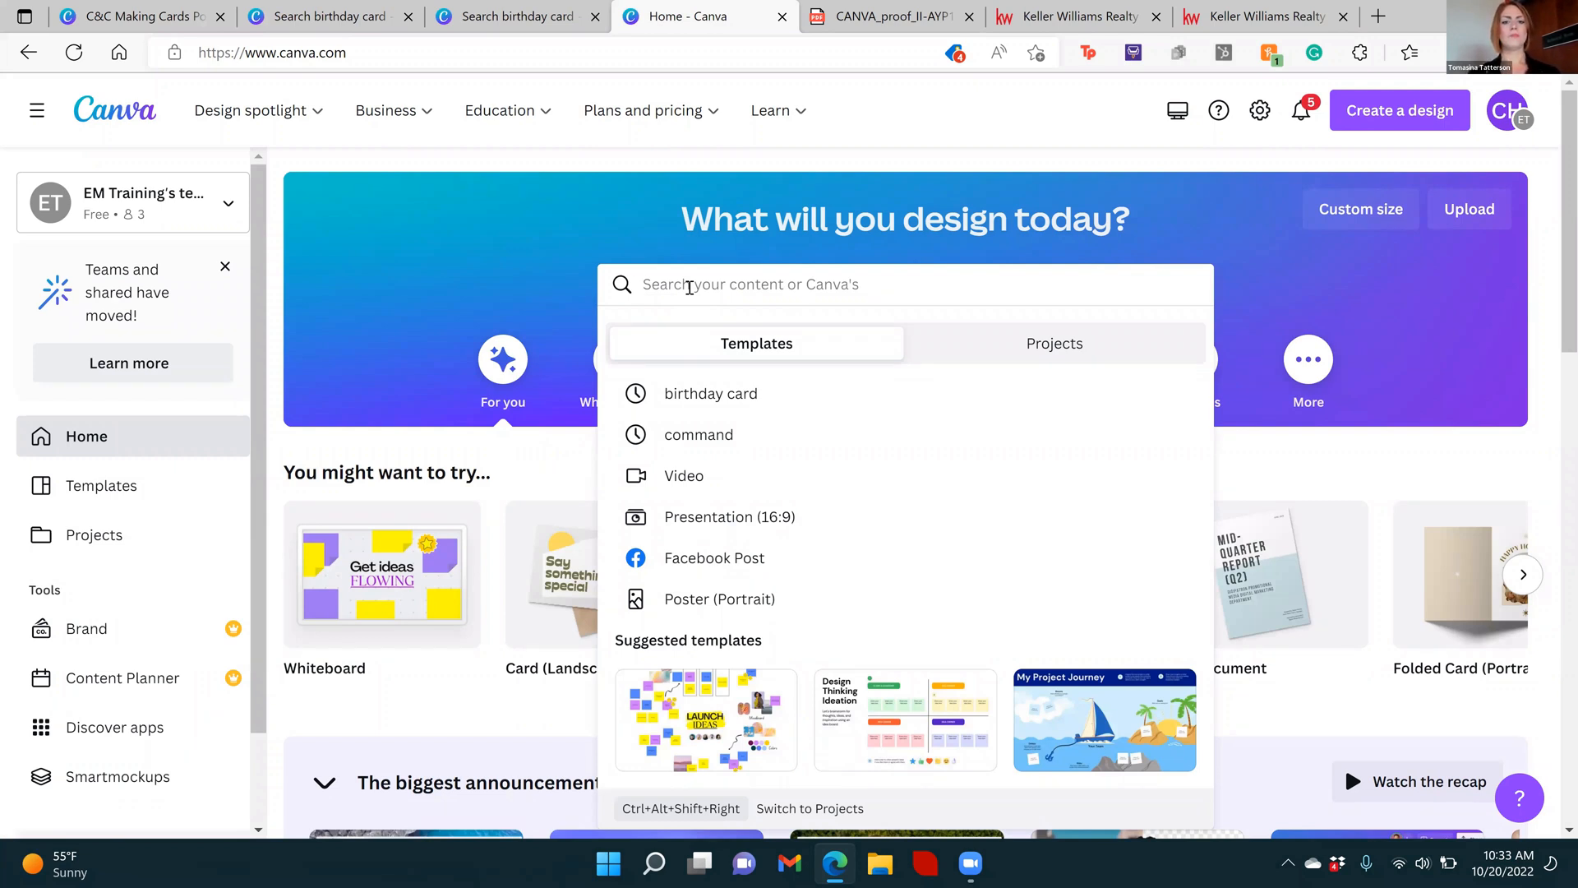
text(h)
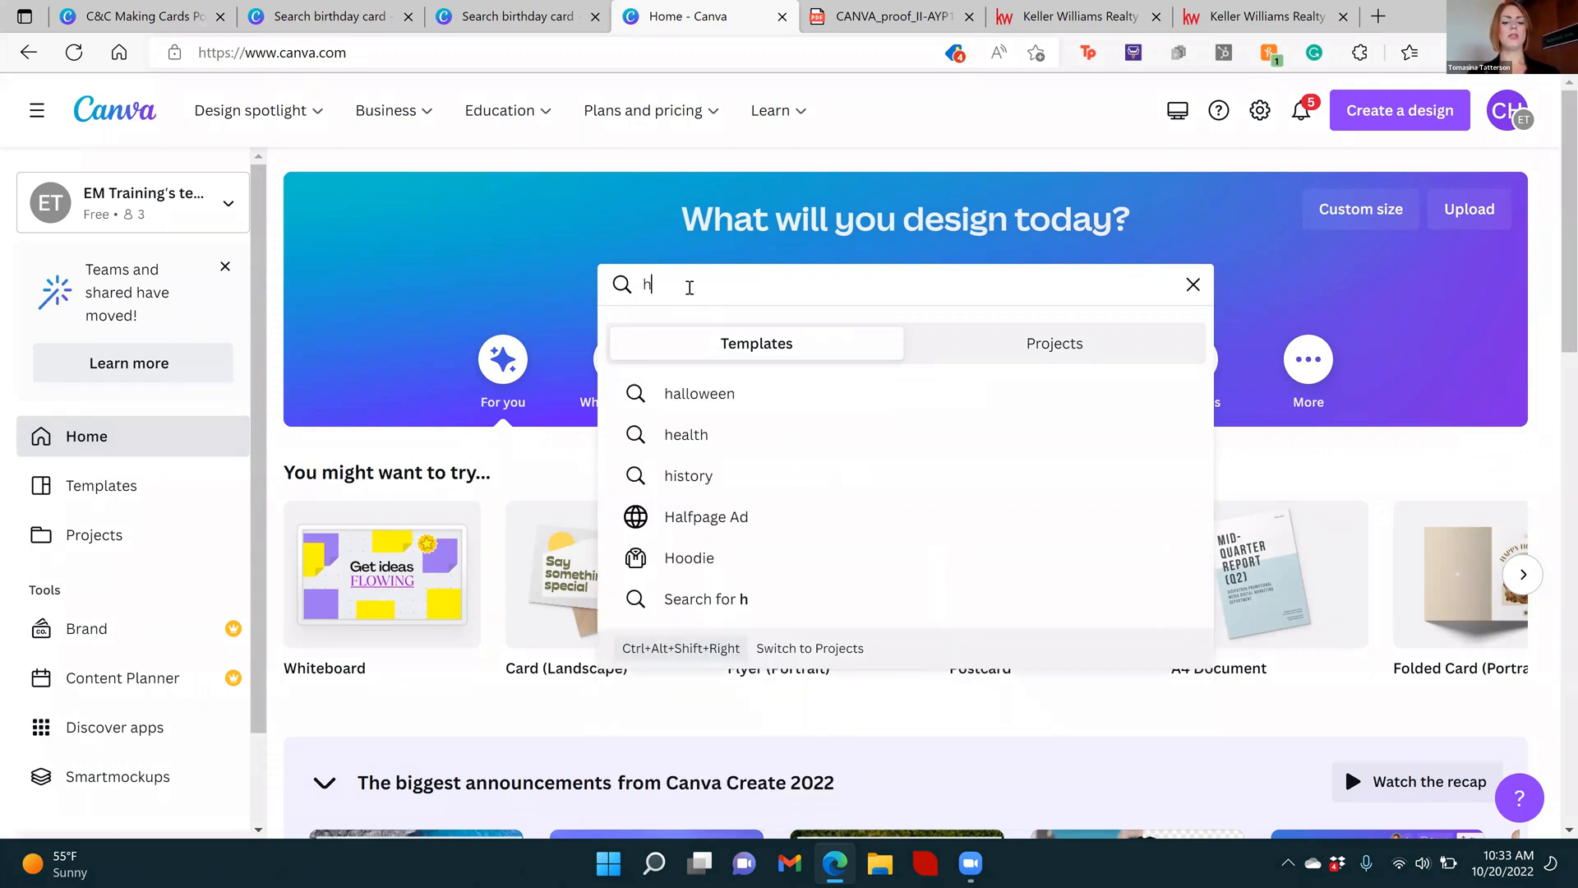
text(appy holidas)
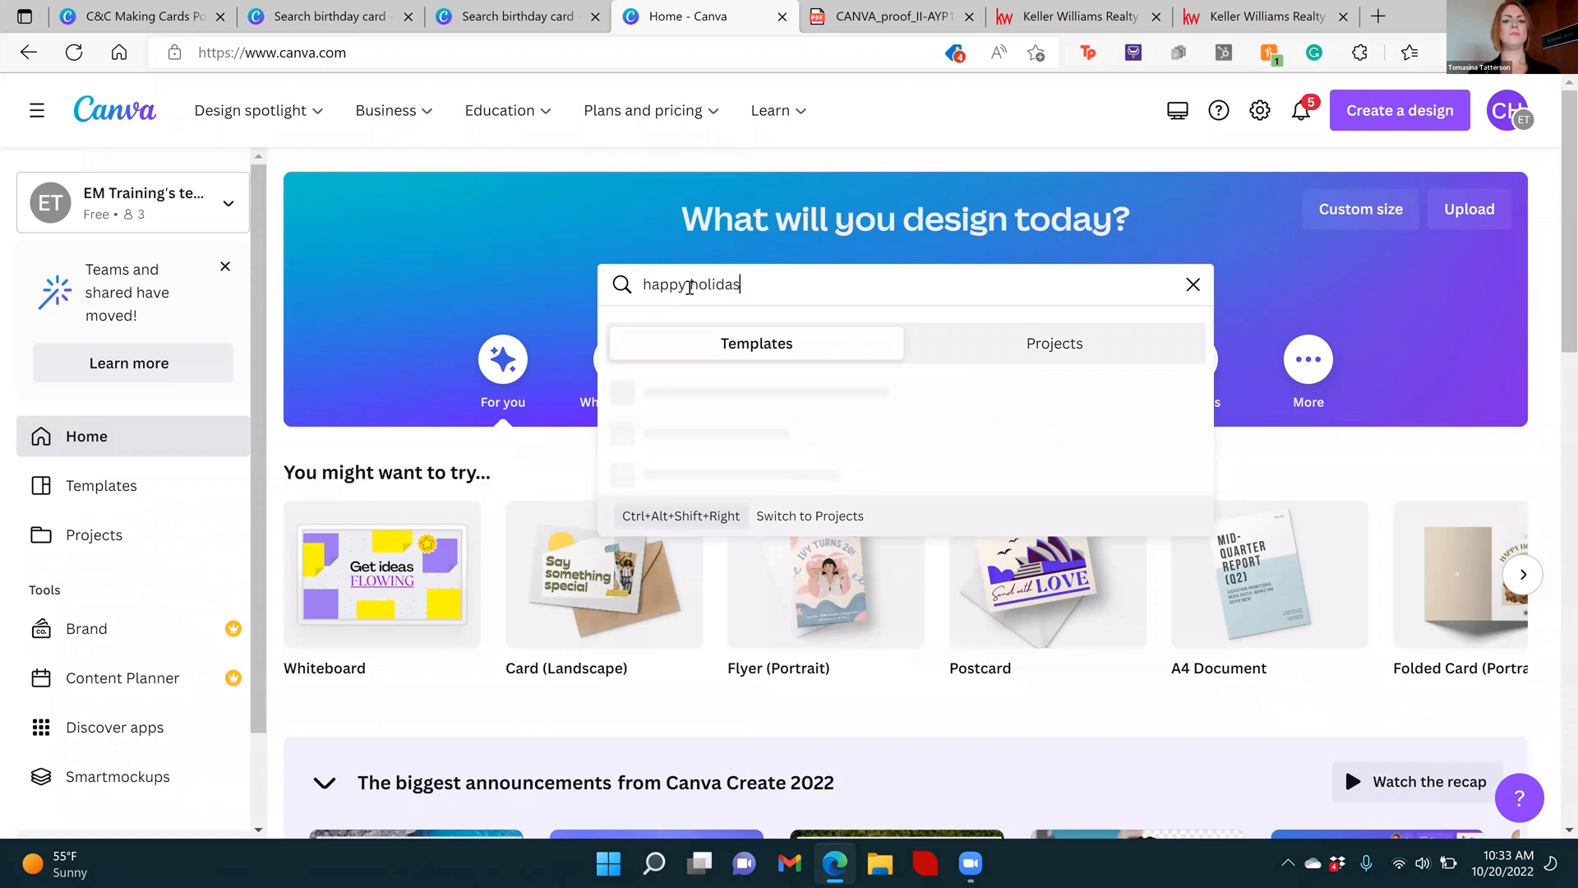
key(Return)
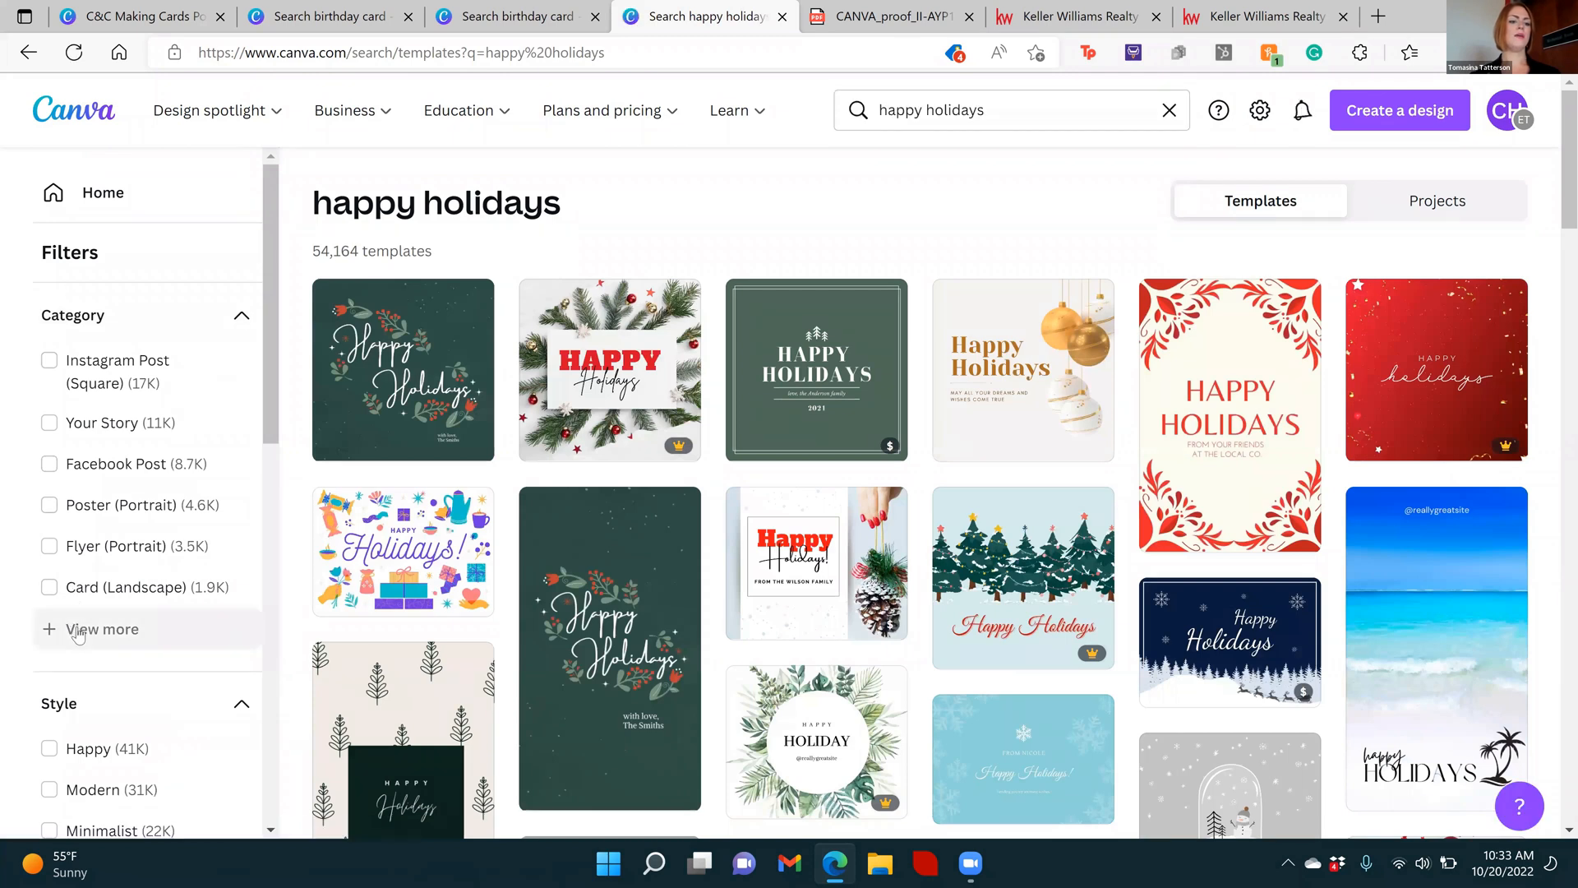
Expand the template categories and filter the happy holidays results to Postcard
click(134, 629)
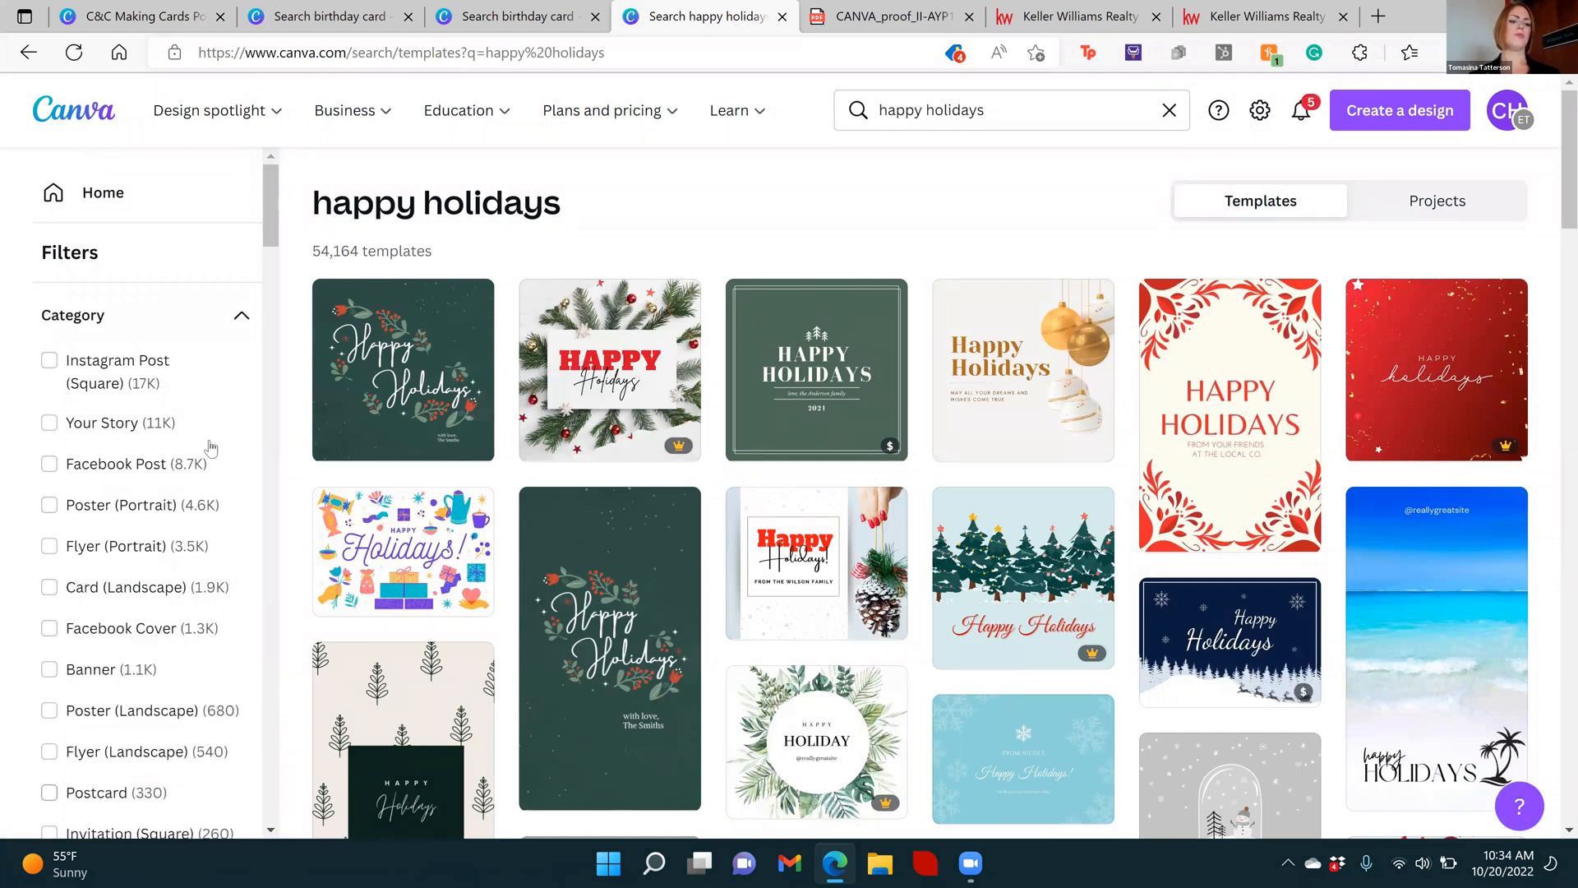
click(95, 797)
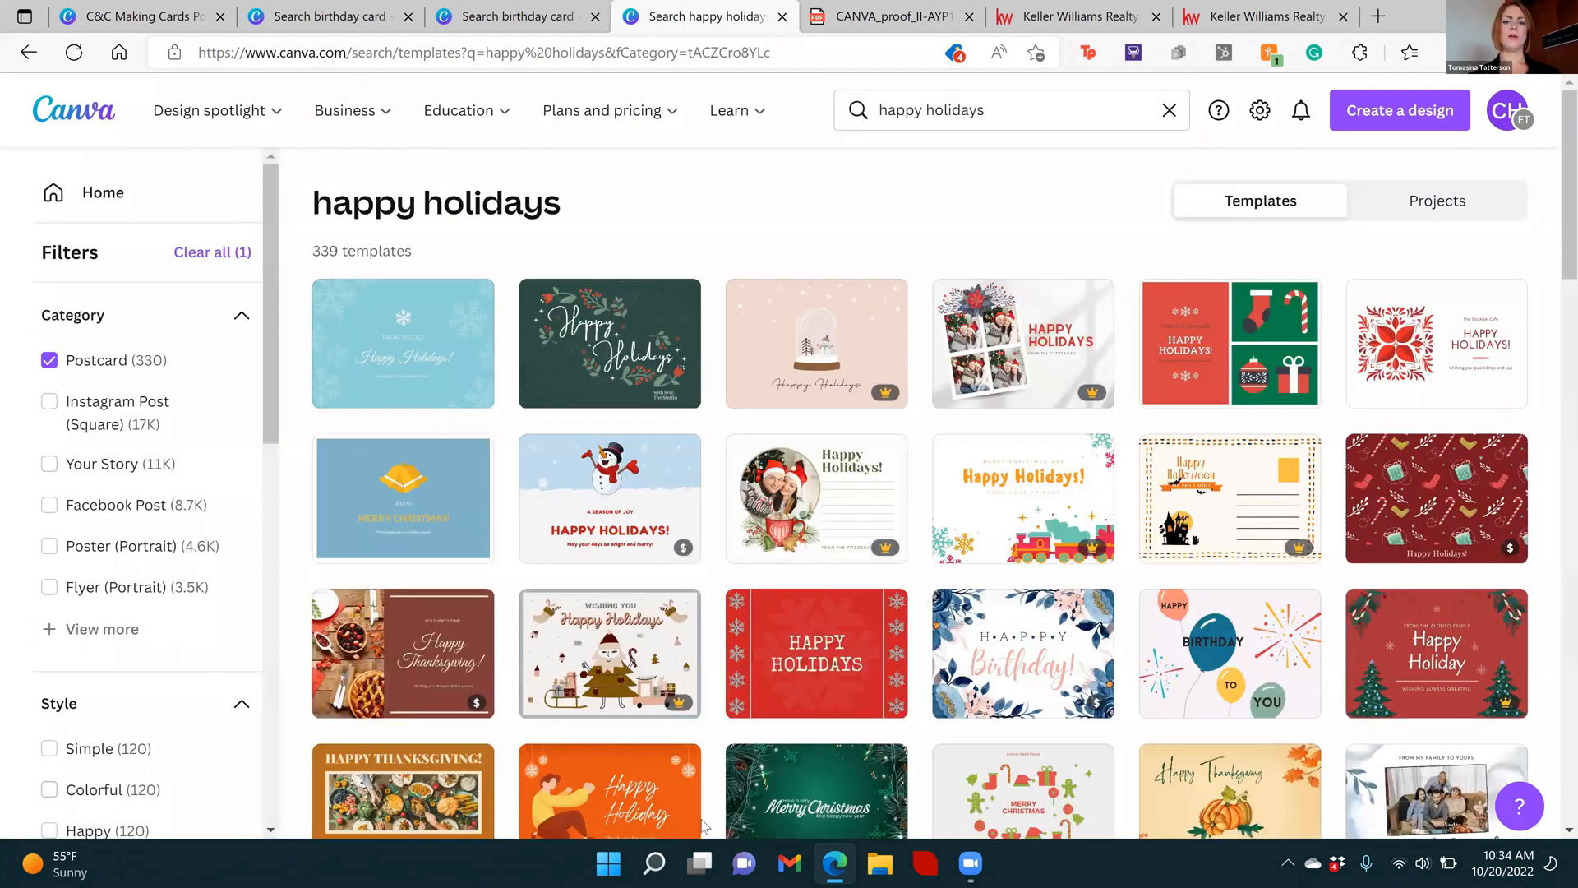
mouse_move(988, 868)
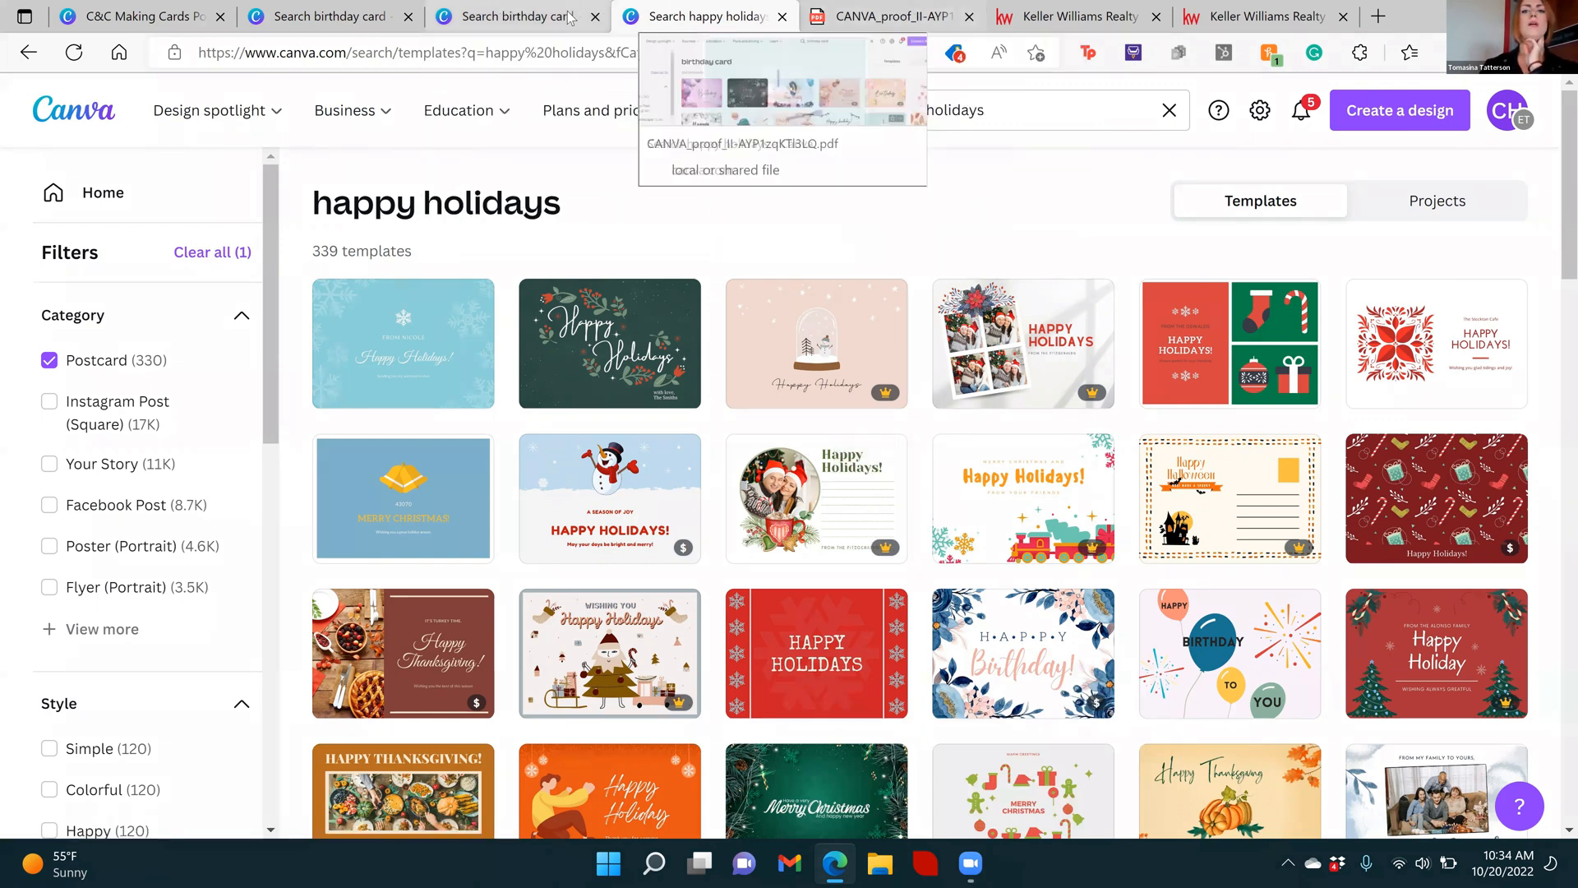
Return to the card-making presentation and open the breakthroughbroker.com link on the Free Content slide
click(191, 12)
click(1064, 529)
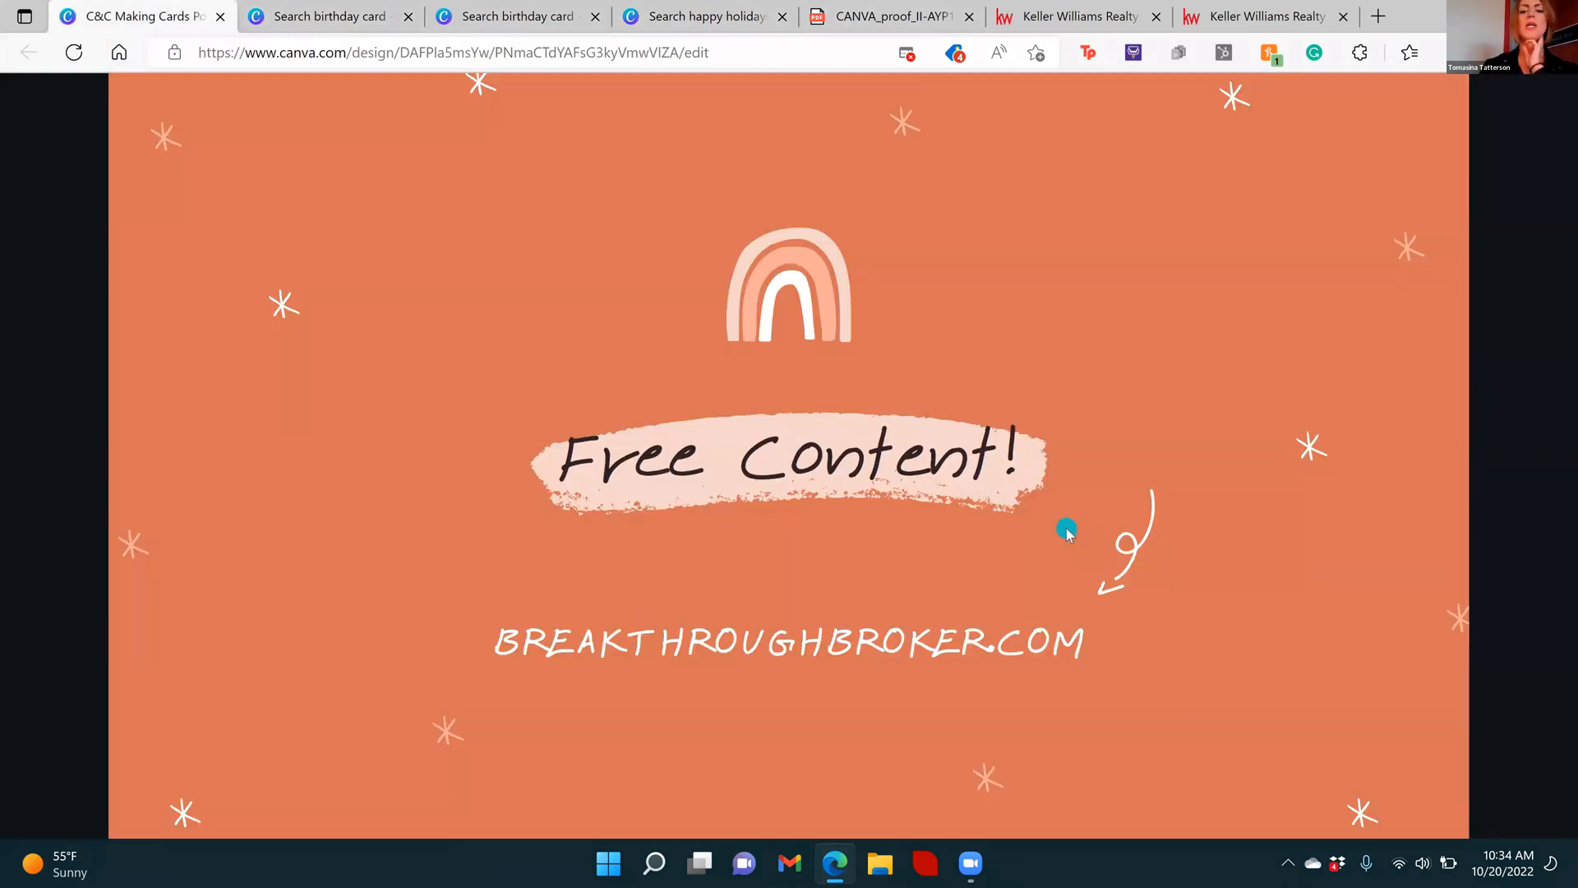
click(922, 642)
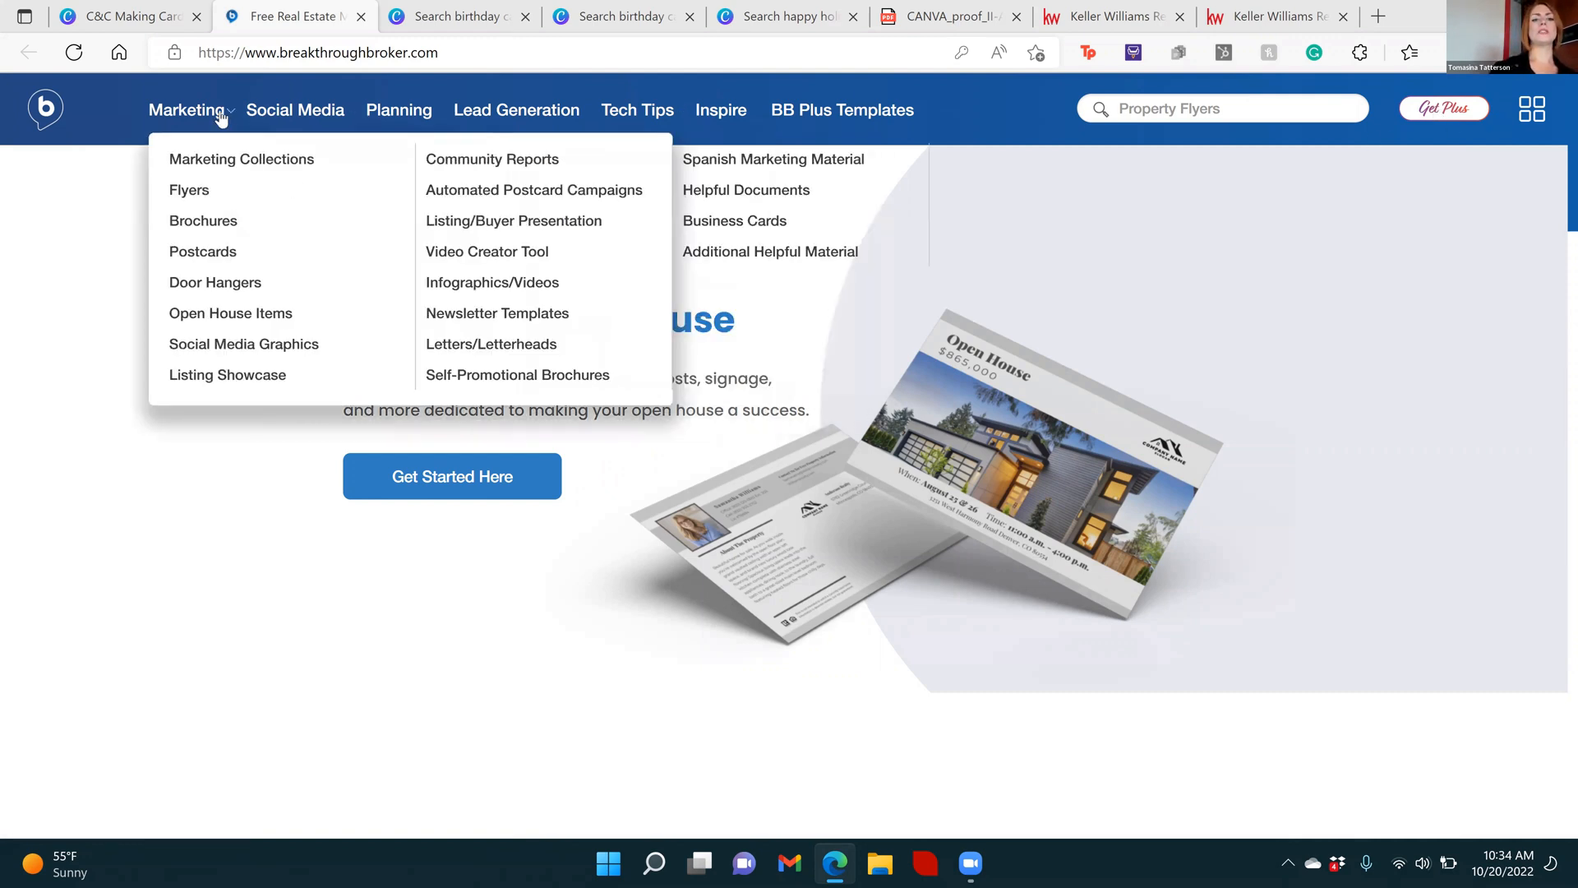
mouse_move(272, 115)
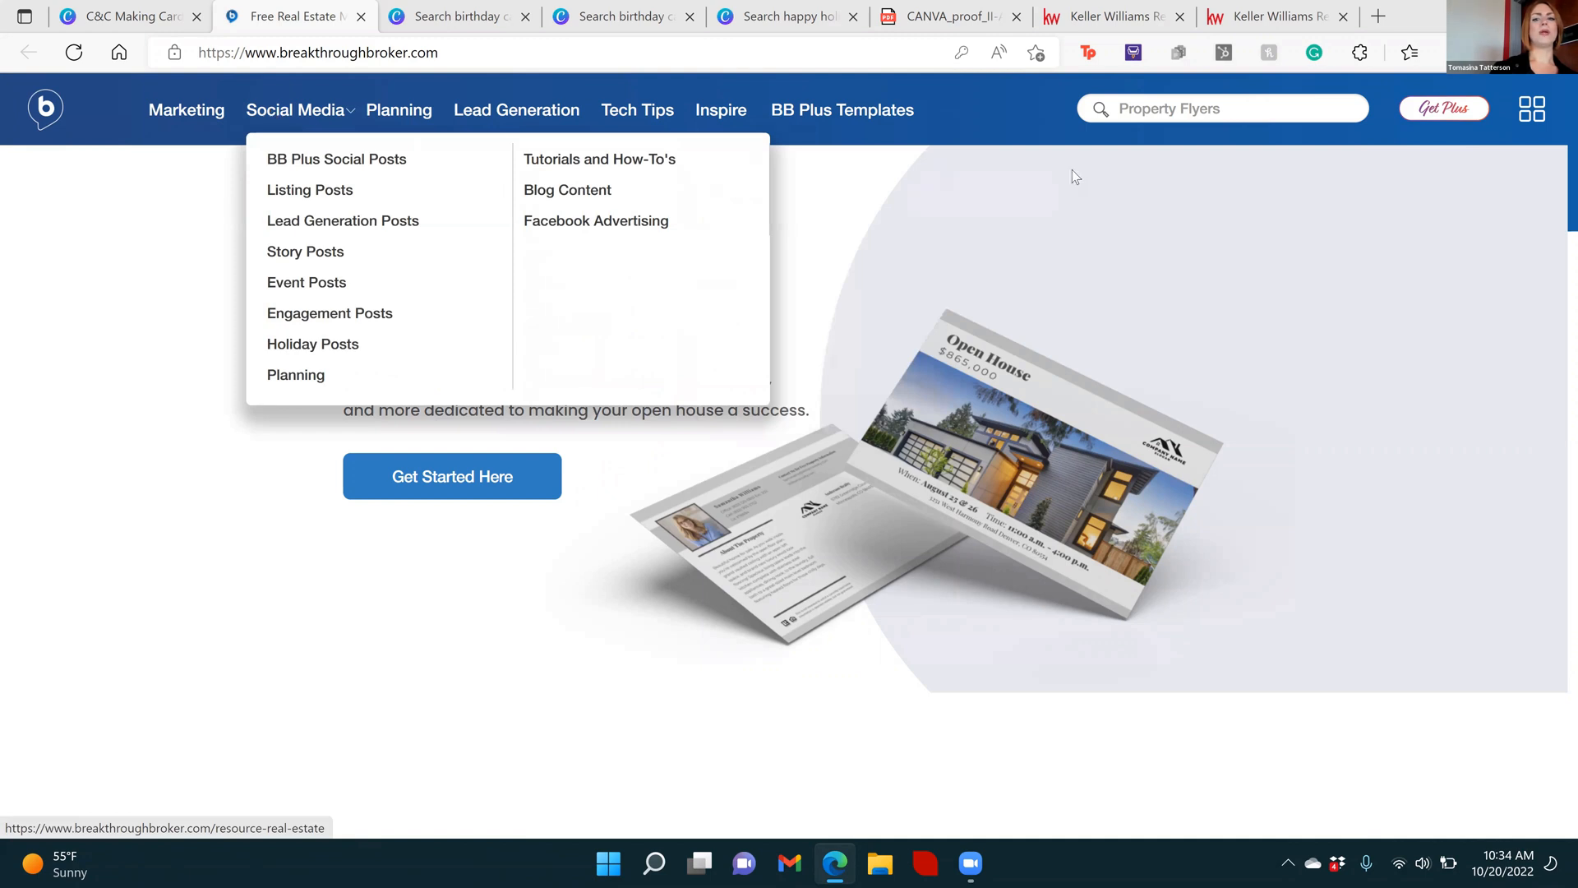
Search the Breakthrough Broker site for "Postcard" using the matching suggestion
click(1168, 108)
text(postcards)
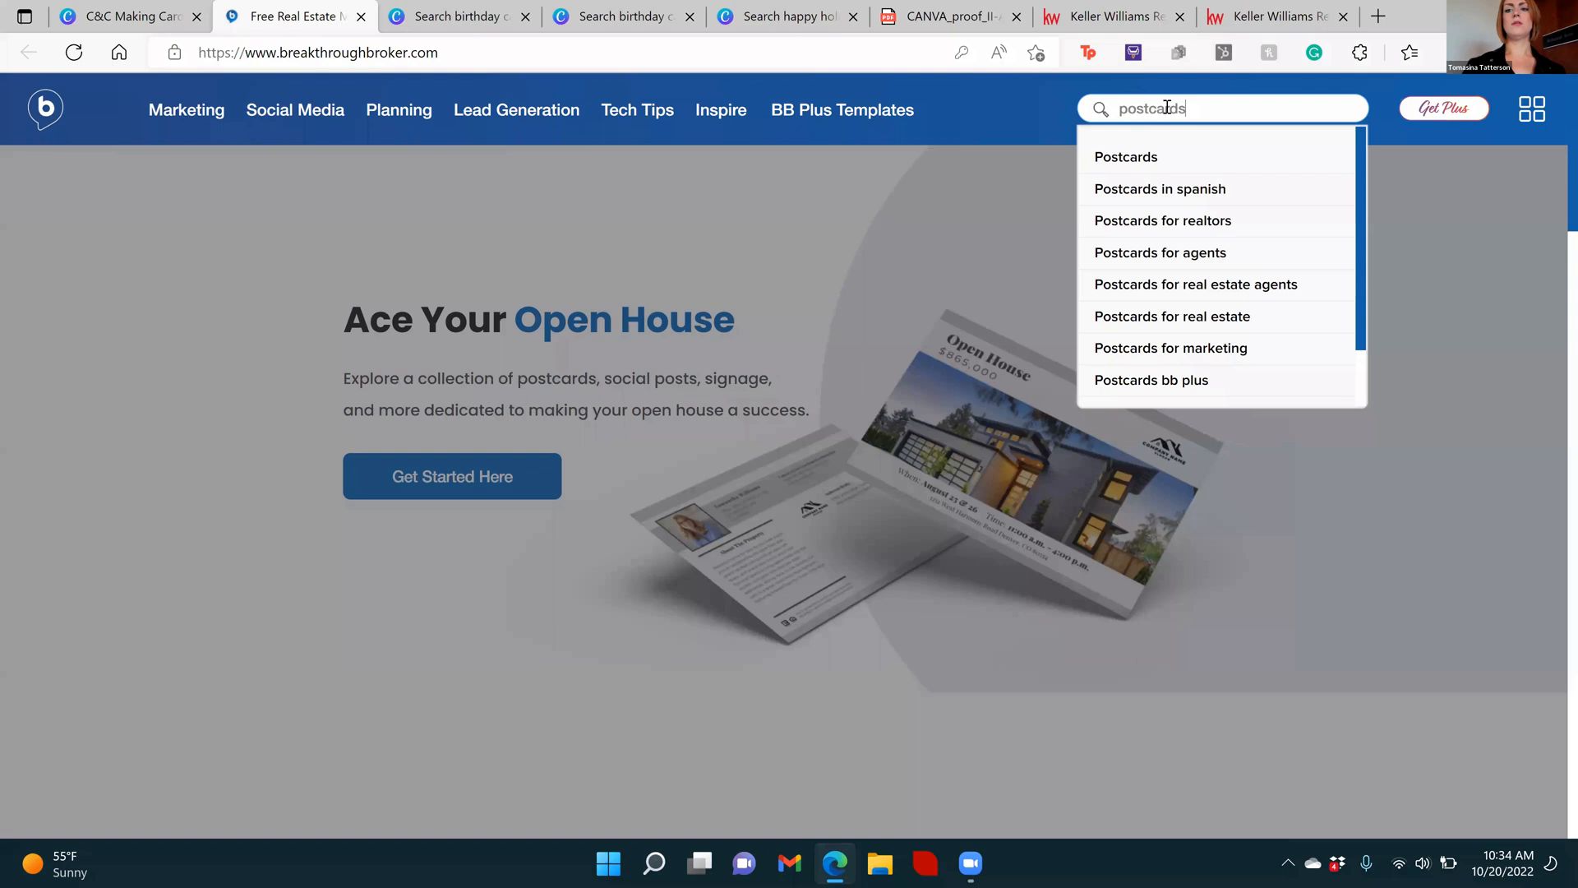
key(BackSpace)
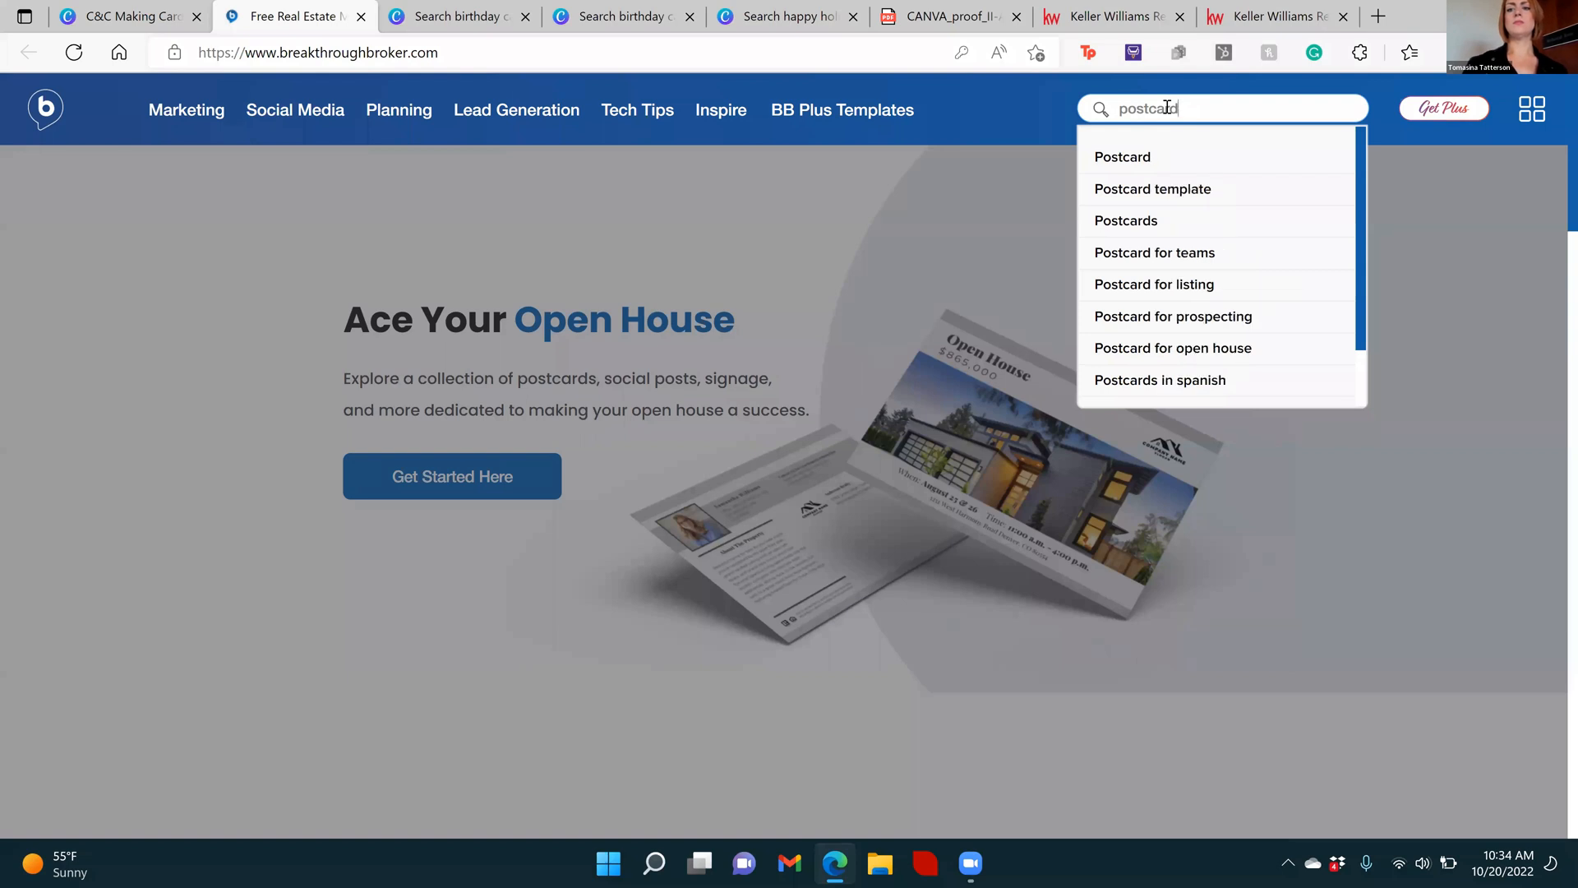
click(1117, 155)
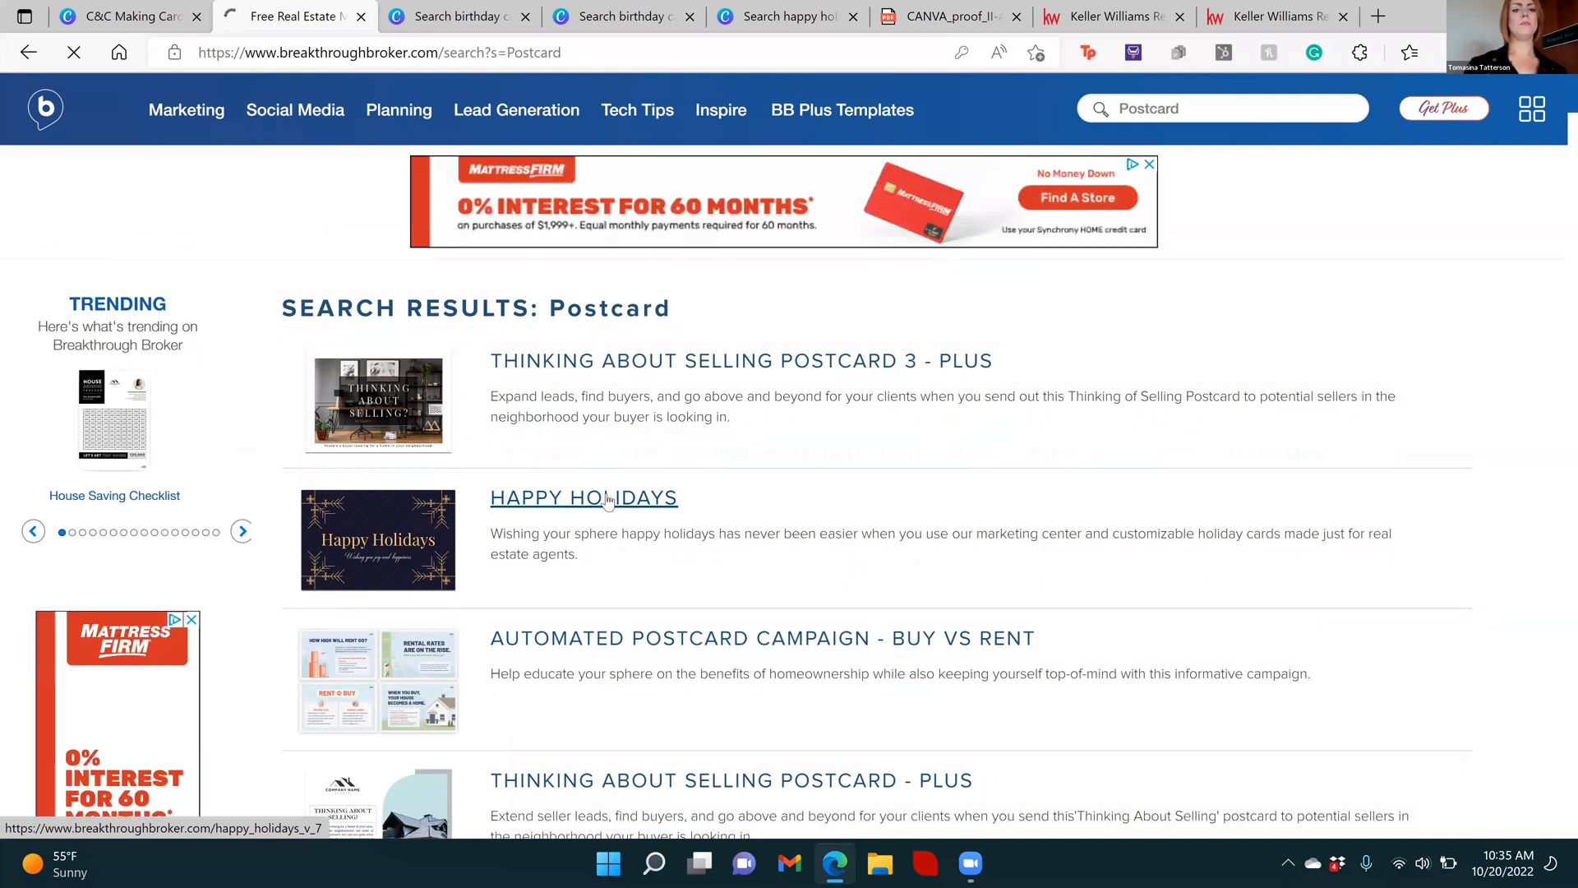
Open the Happy Holidays postcard from the results and look through its customization, size, mailing and delivery details
click(607, 498)
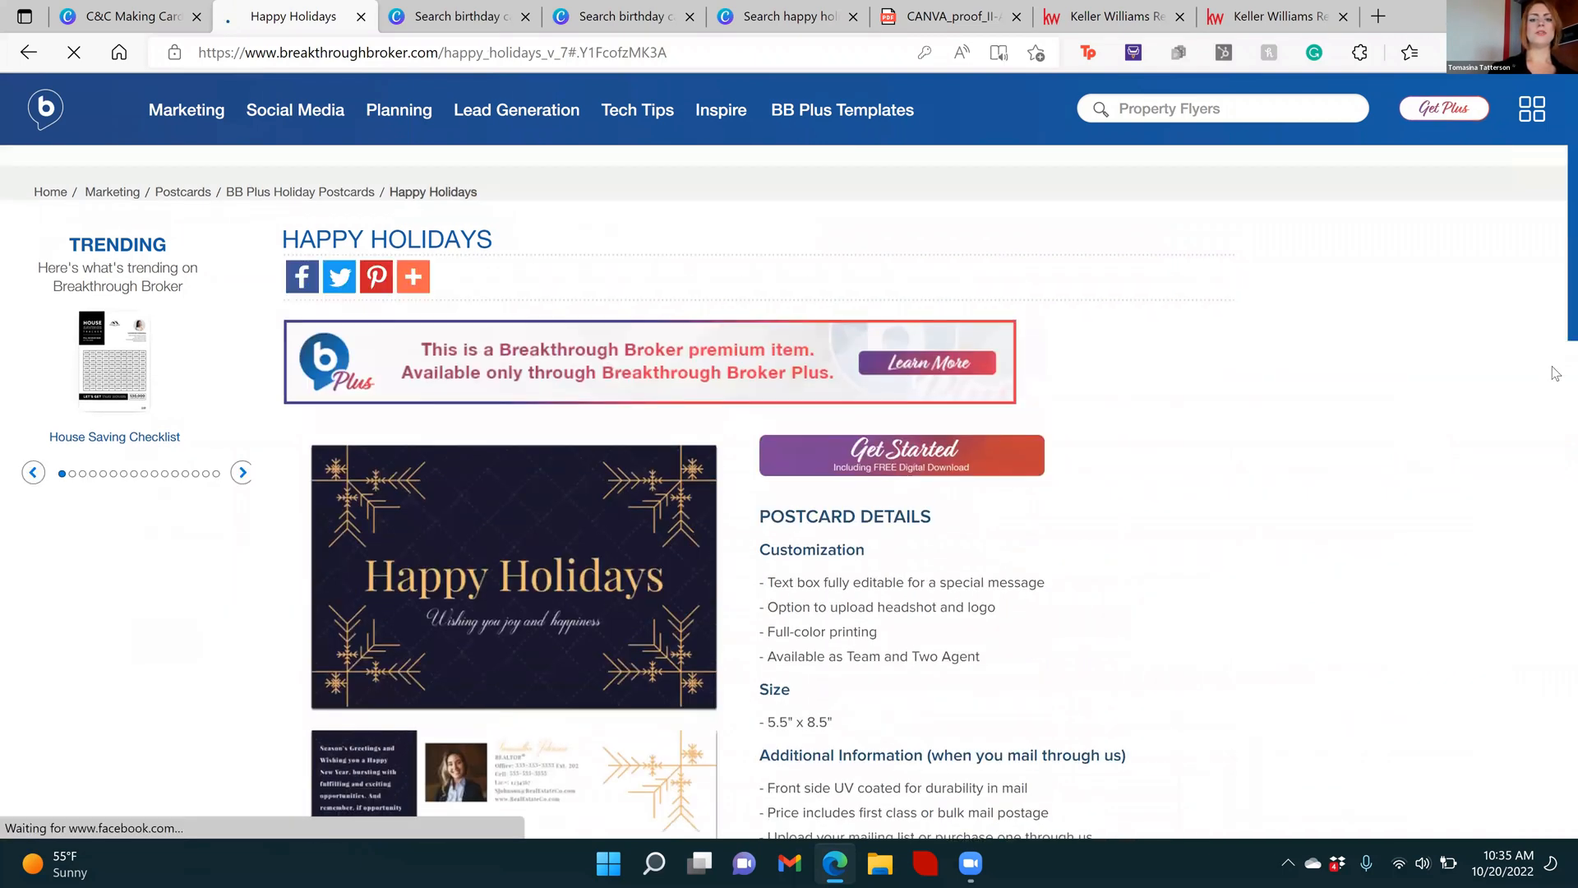
scroll(1556, 474, down, 5)
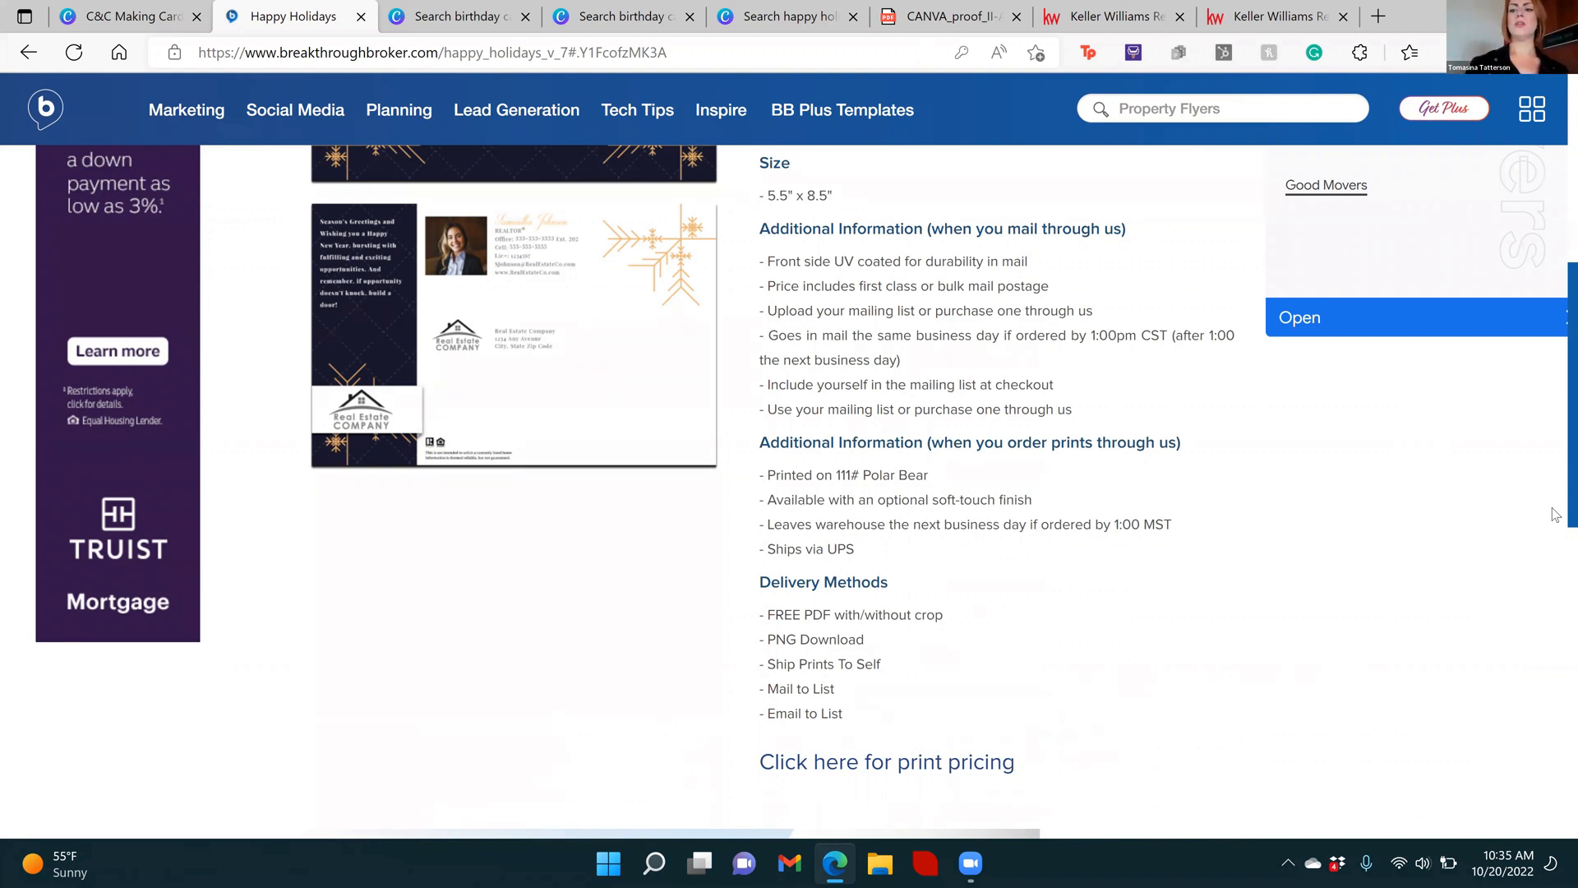
scroll(1556, 535, down, 4)
scroll(1556, 427, up, 6)
scroll(1556, 347, up, 3)
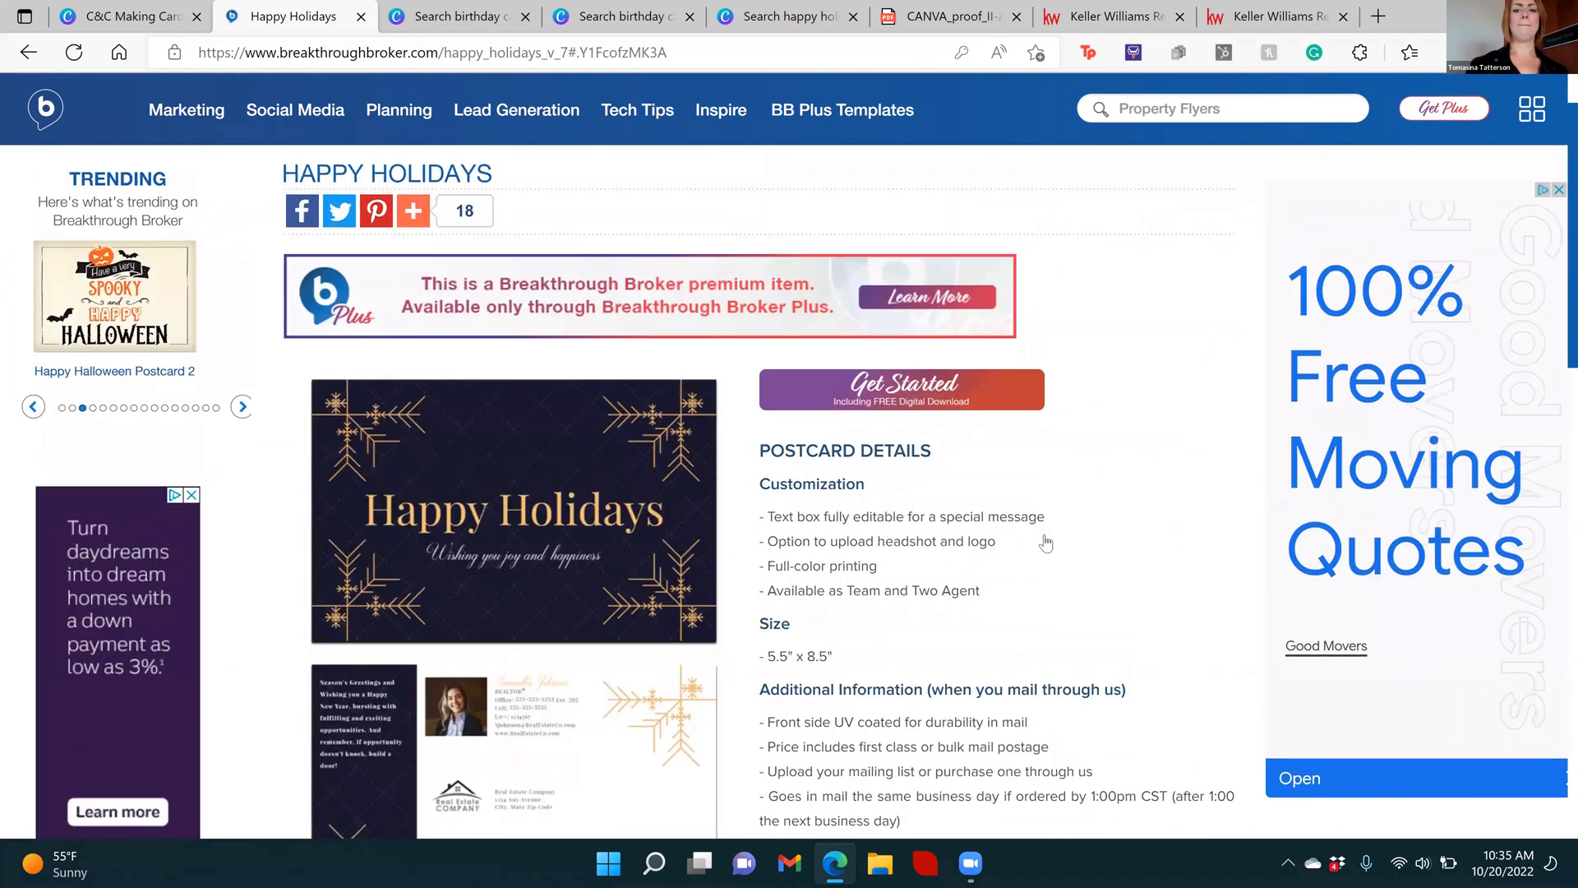
Start customizing the Happy Holidays postcard and try to edit the "Wishing you joy and happiness" line on its front
click(876, 396)
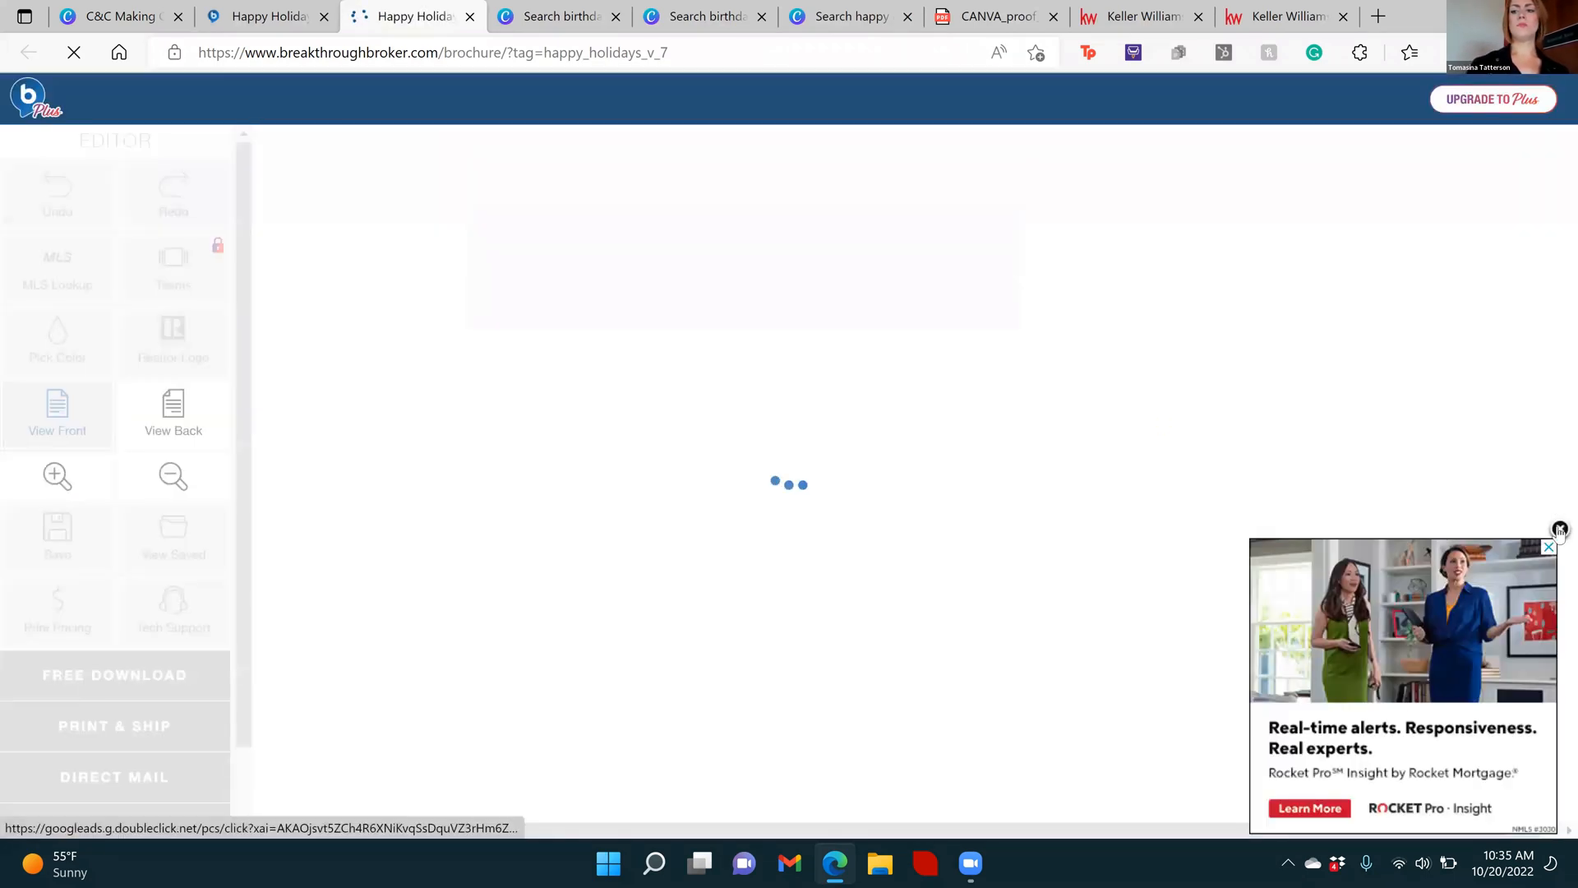
click(1548, 546)
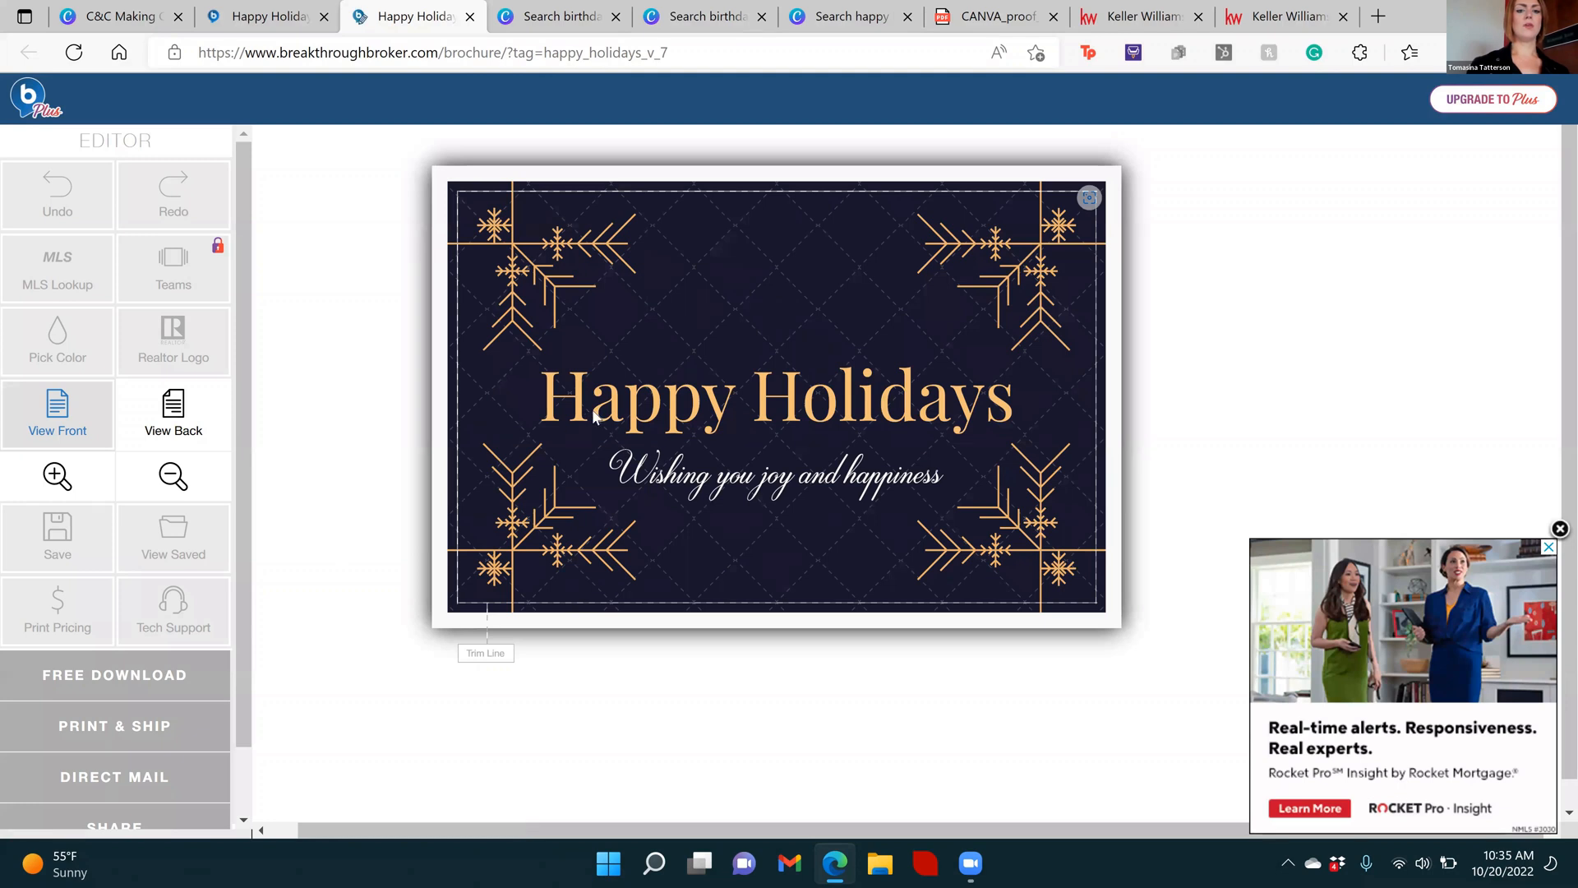
double_click(663, 473)
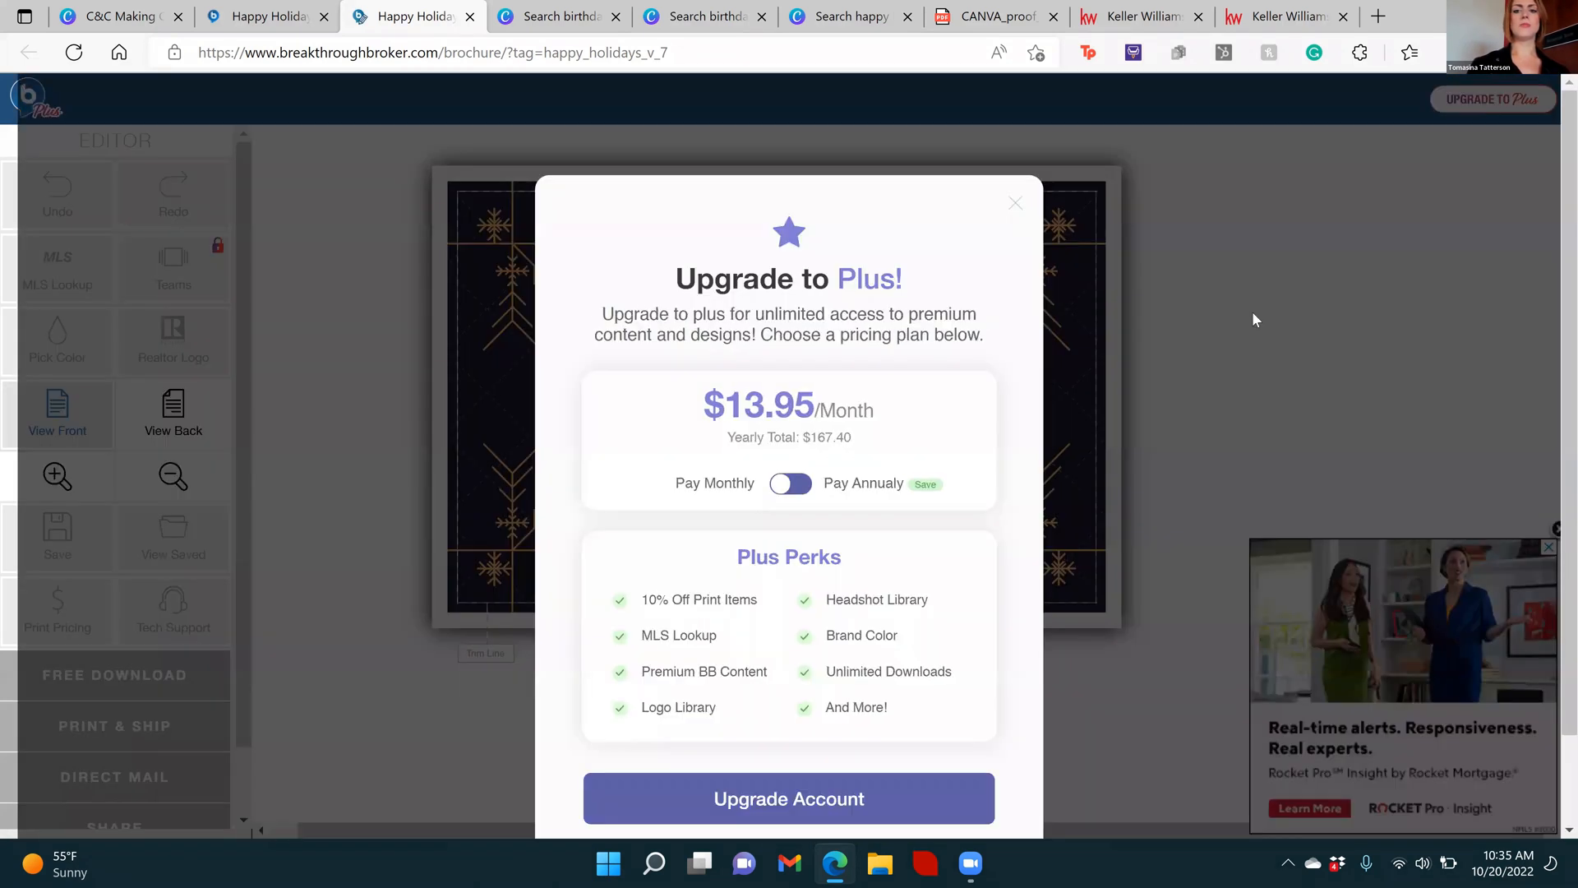
click(1256, 319)
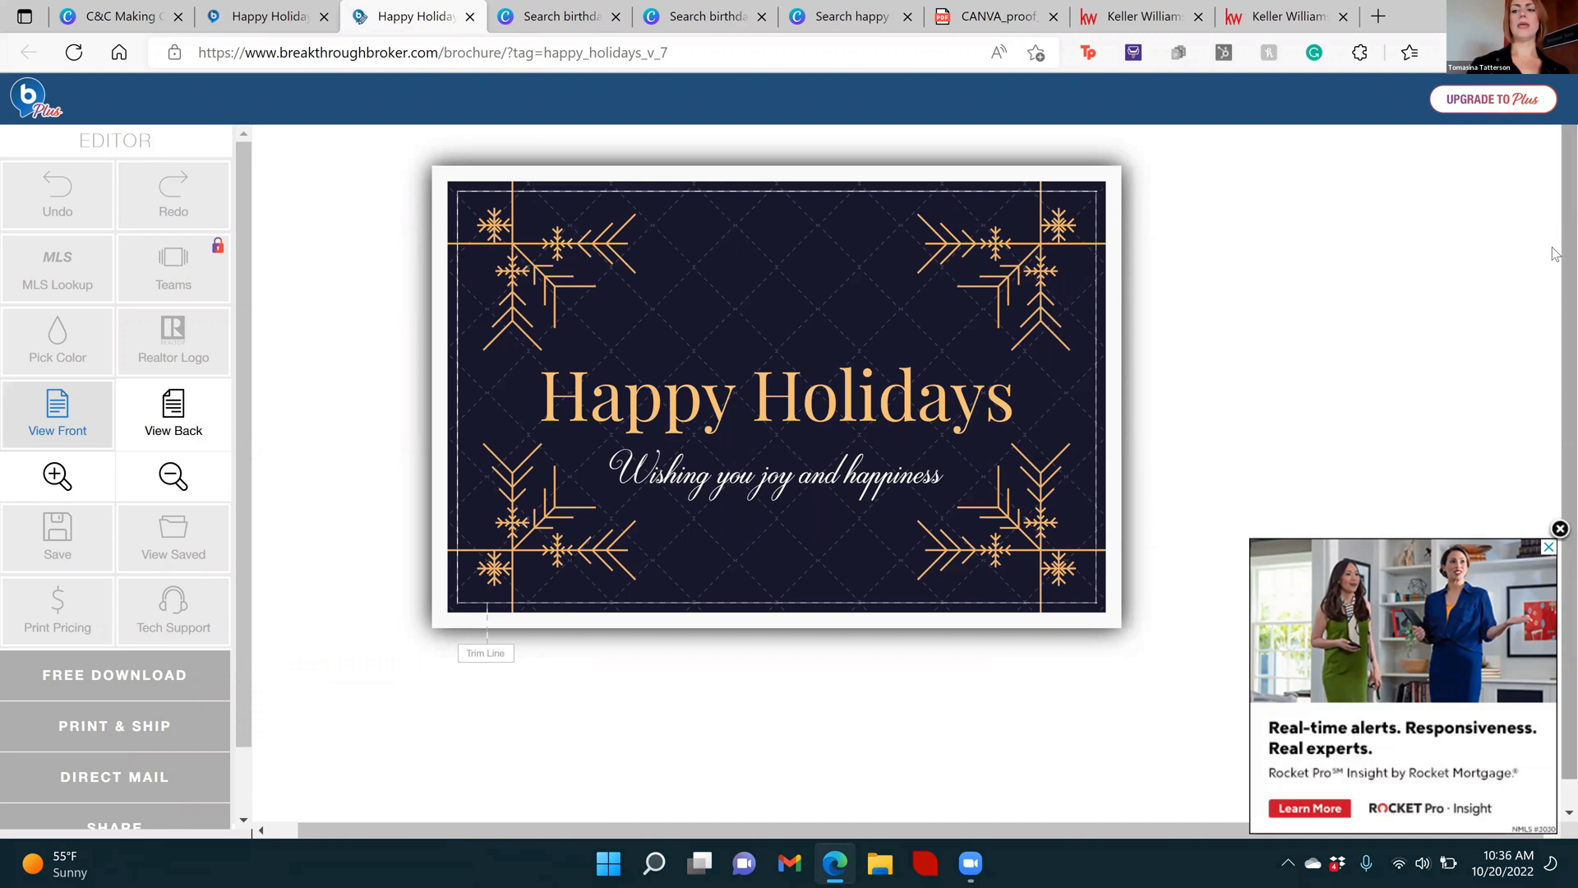
Close the floating advertisement, show the back of the postcard and try to edit its holiday message
scroll(1556, 394, down, 1)
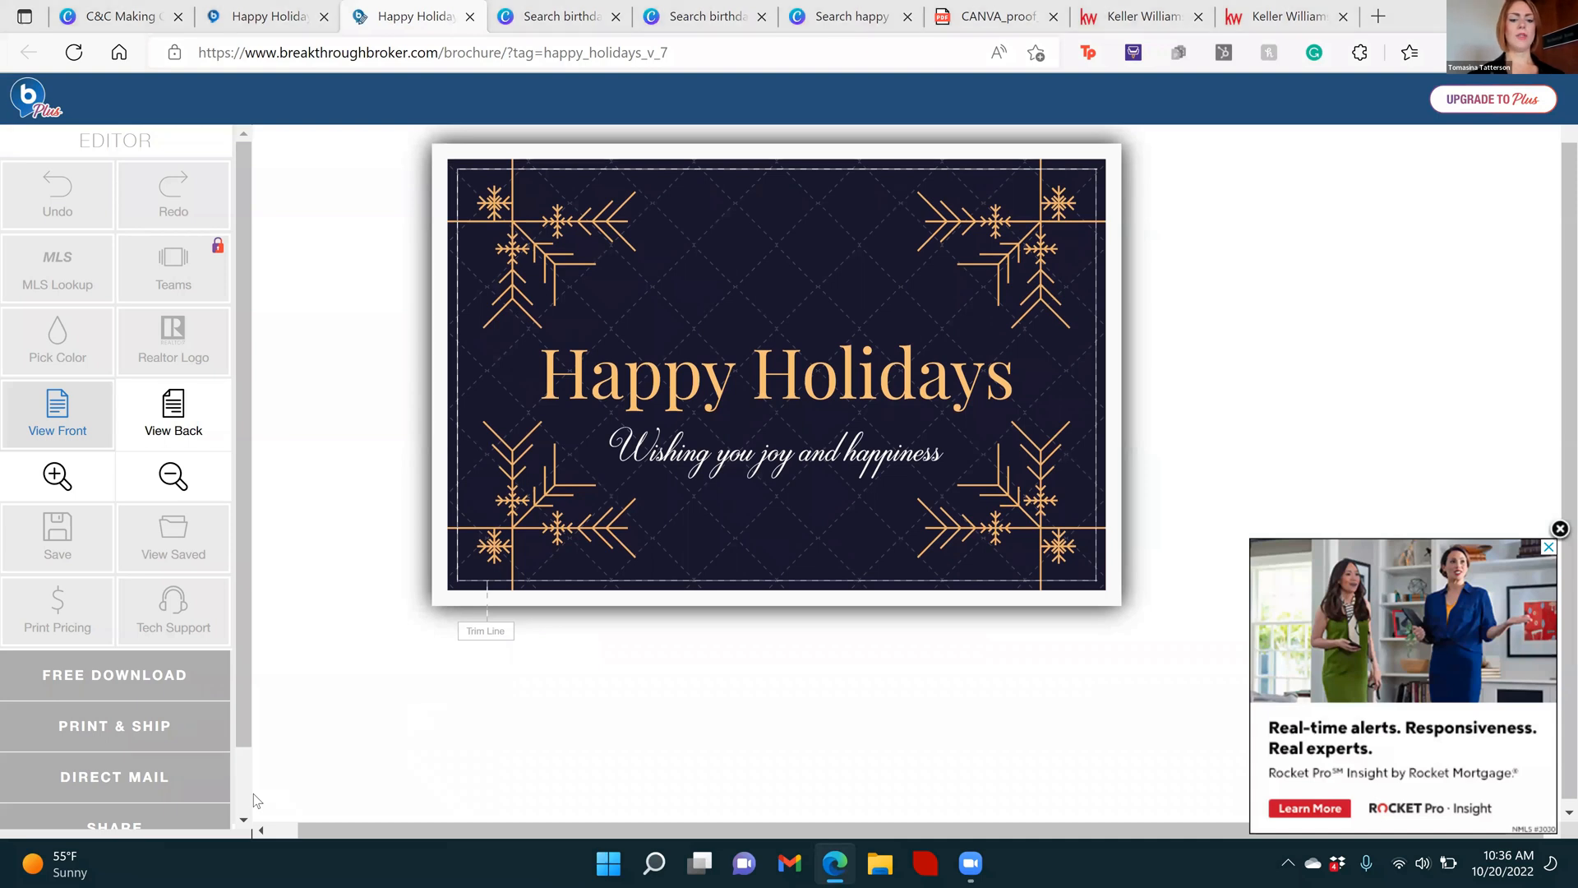
click(1559, 530)
click(182, 423)
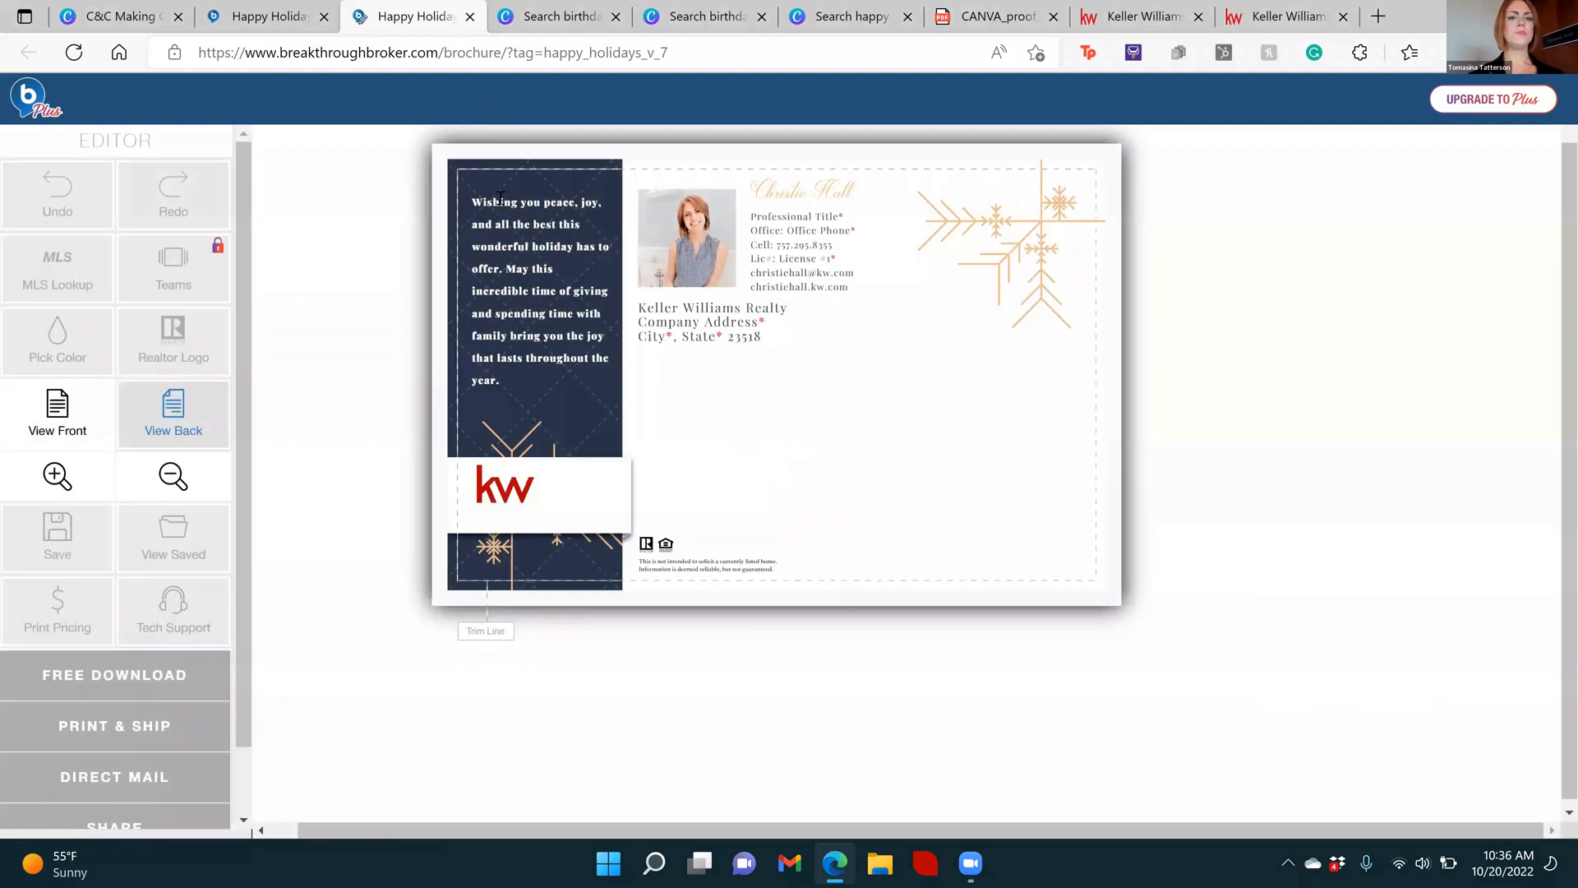
double_click(506, 241)
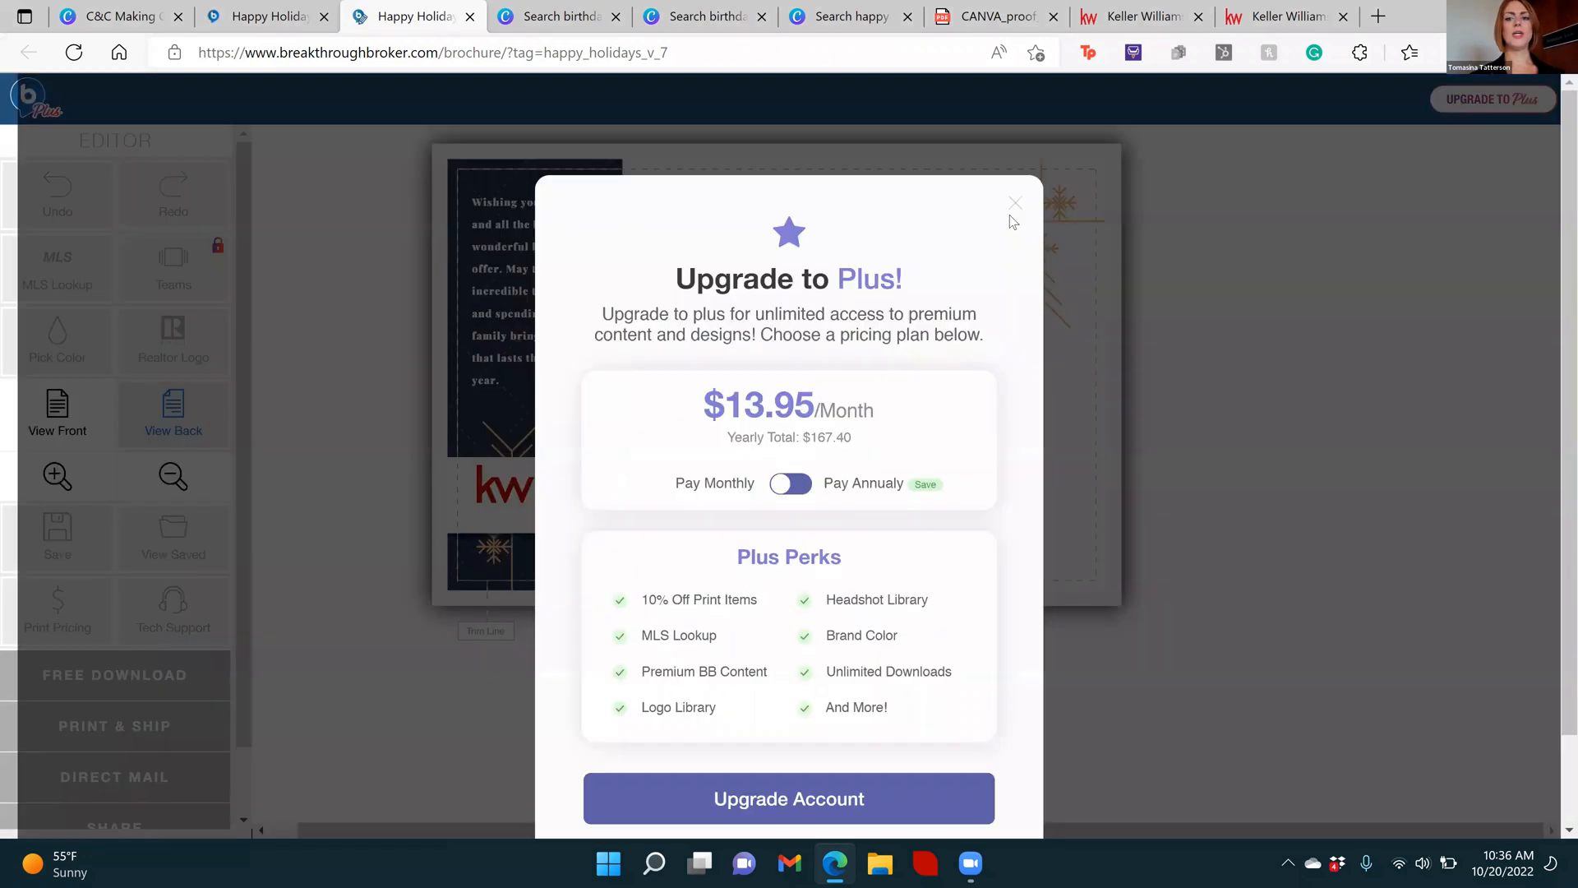
click(1357, 355)
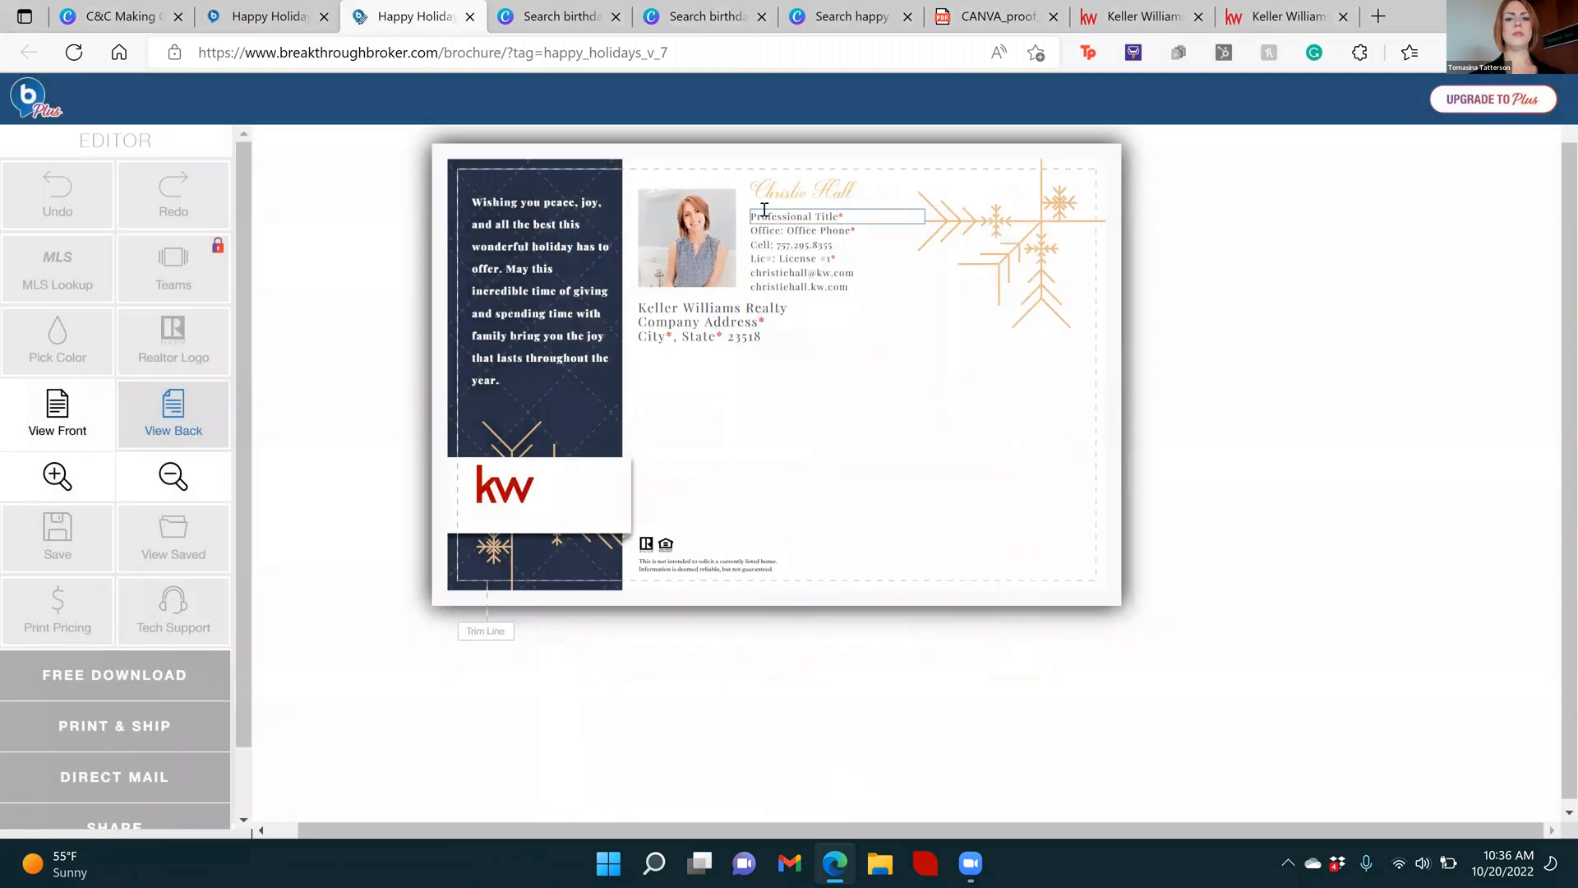
Try to replace the headshot and the kw logo on the postcard's back, dismissing the upgrade offer each time
click(689, 233)
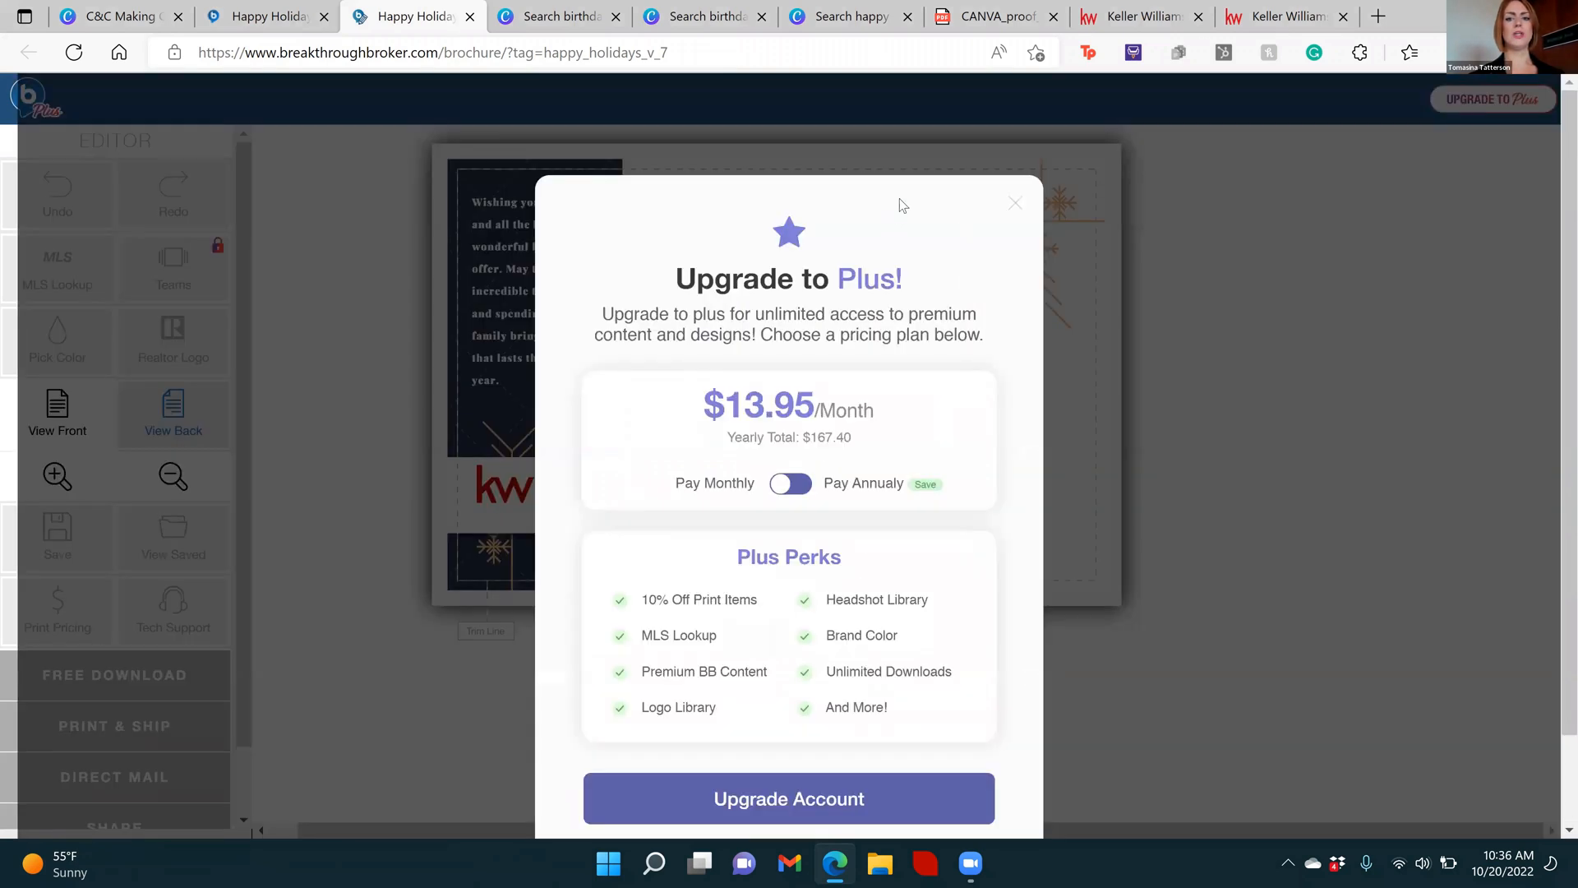
click(1068, 230)
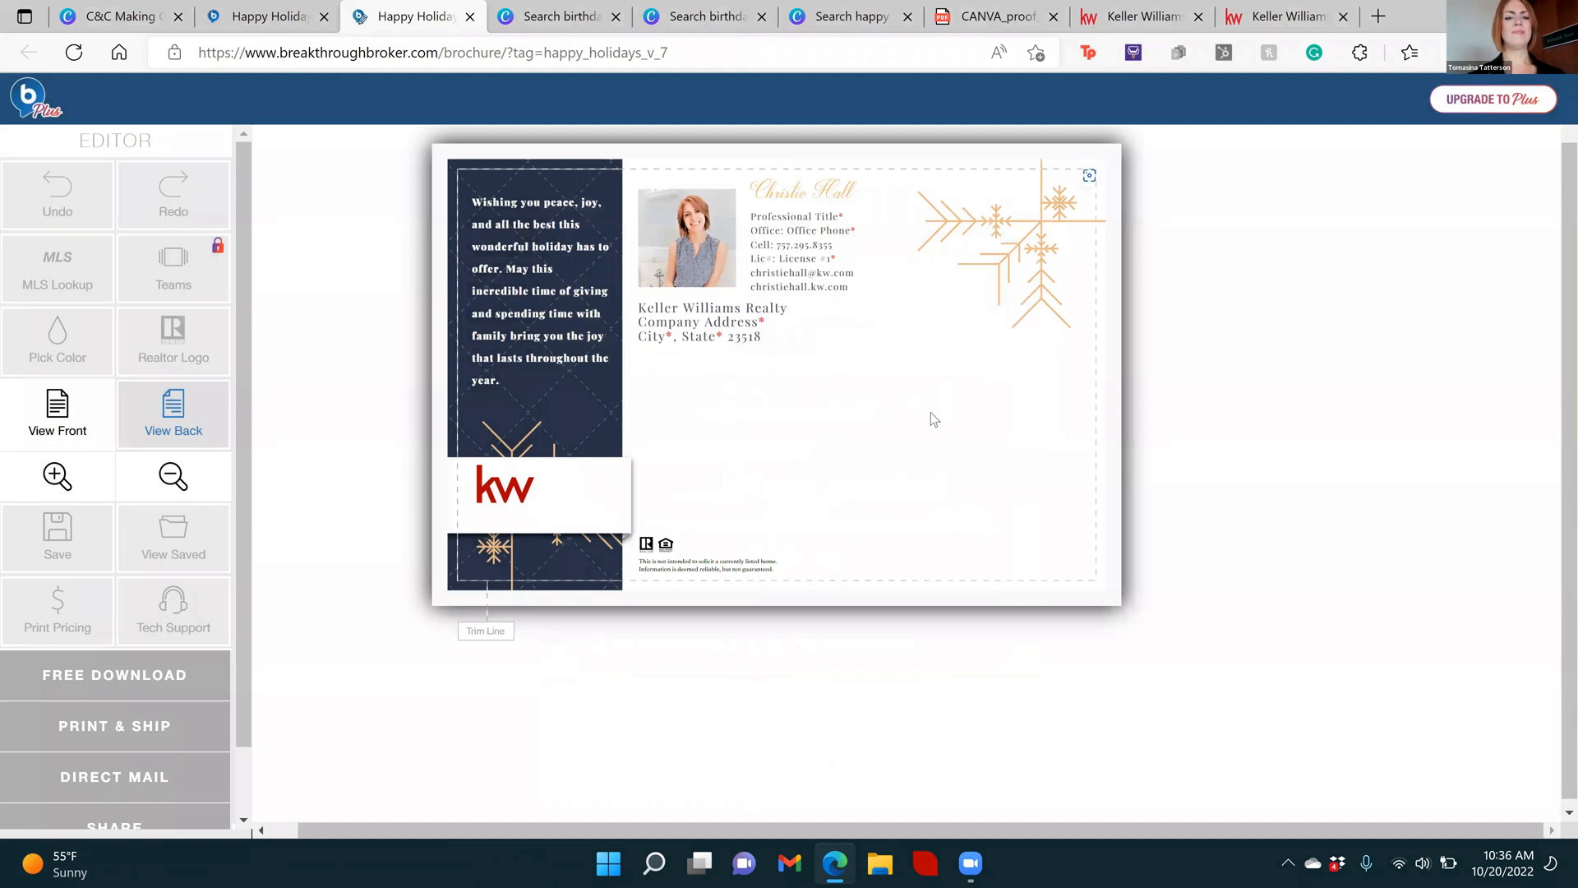
click(514, 501)
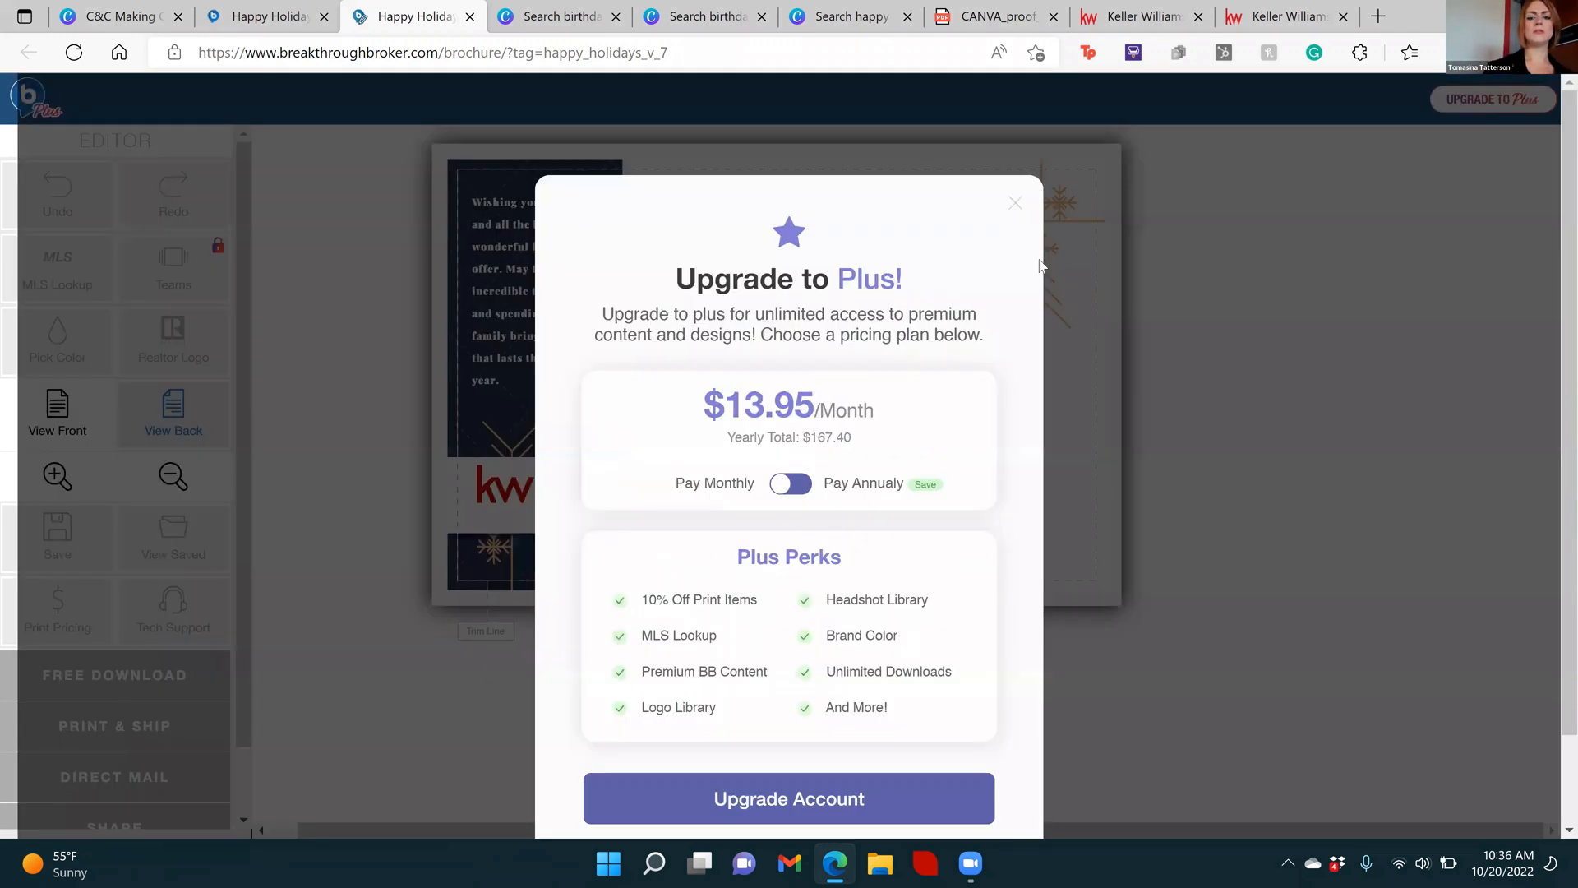
click(298, 380)
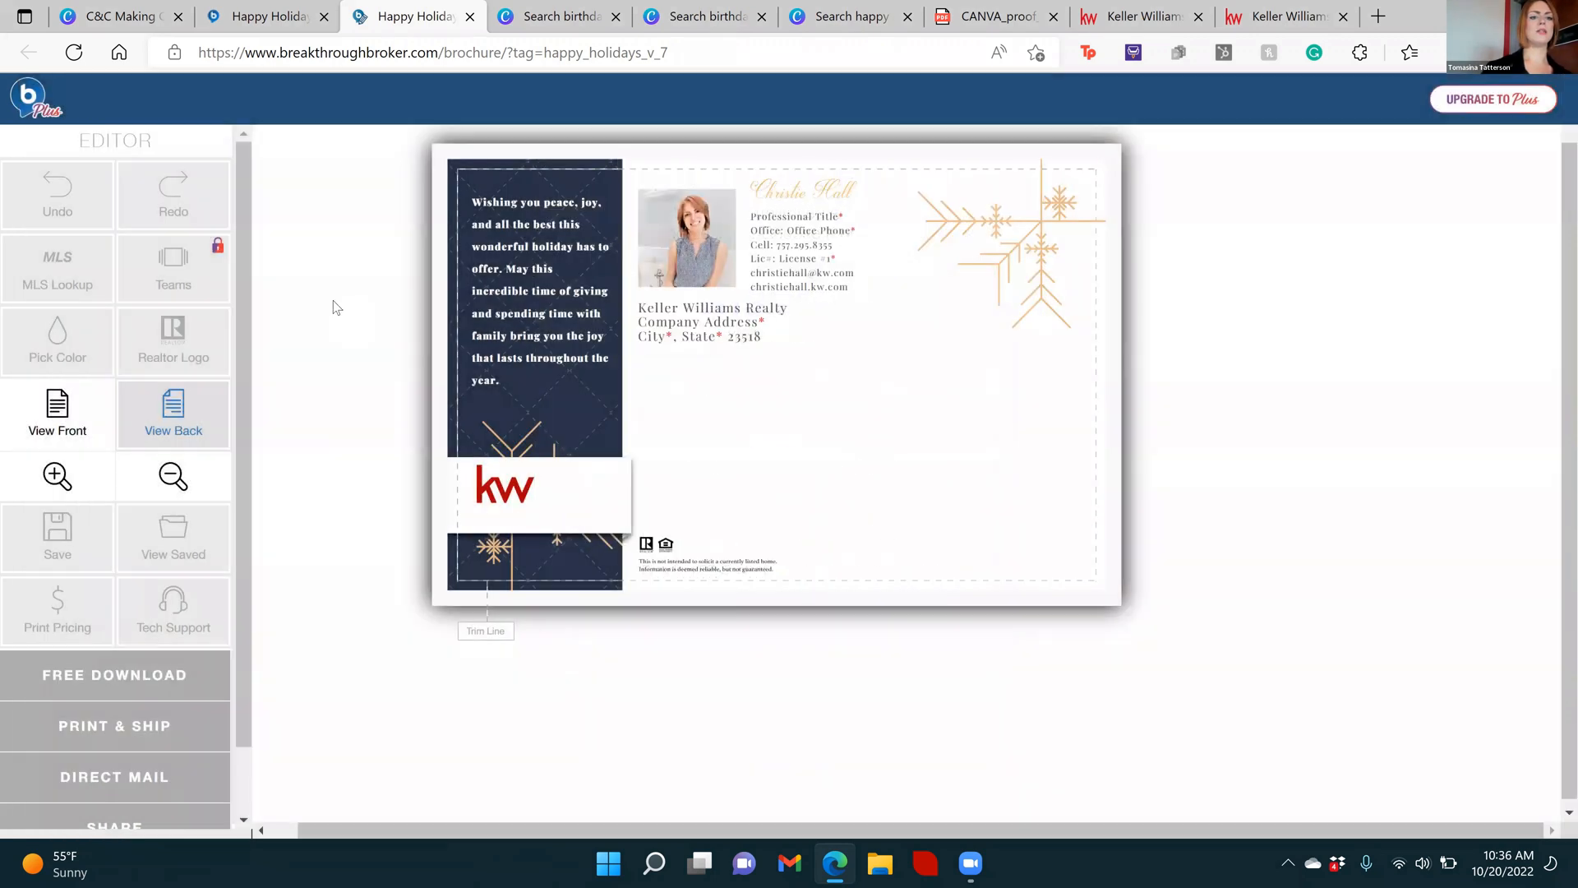
Look through the editor's download, print, mail and share options and try the free download
scroll(247, 292, down, 1)
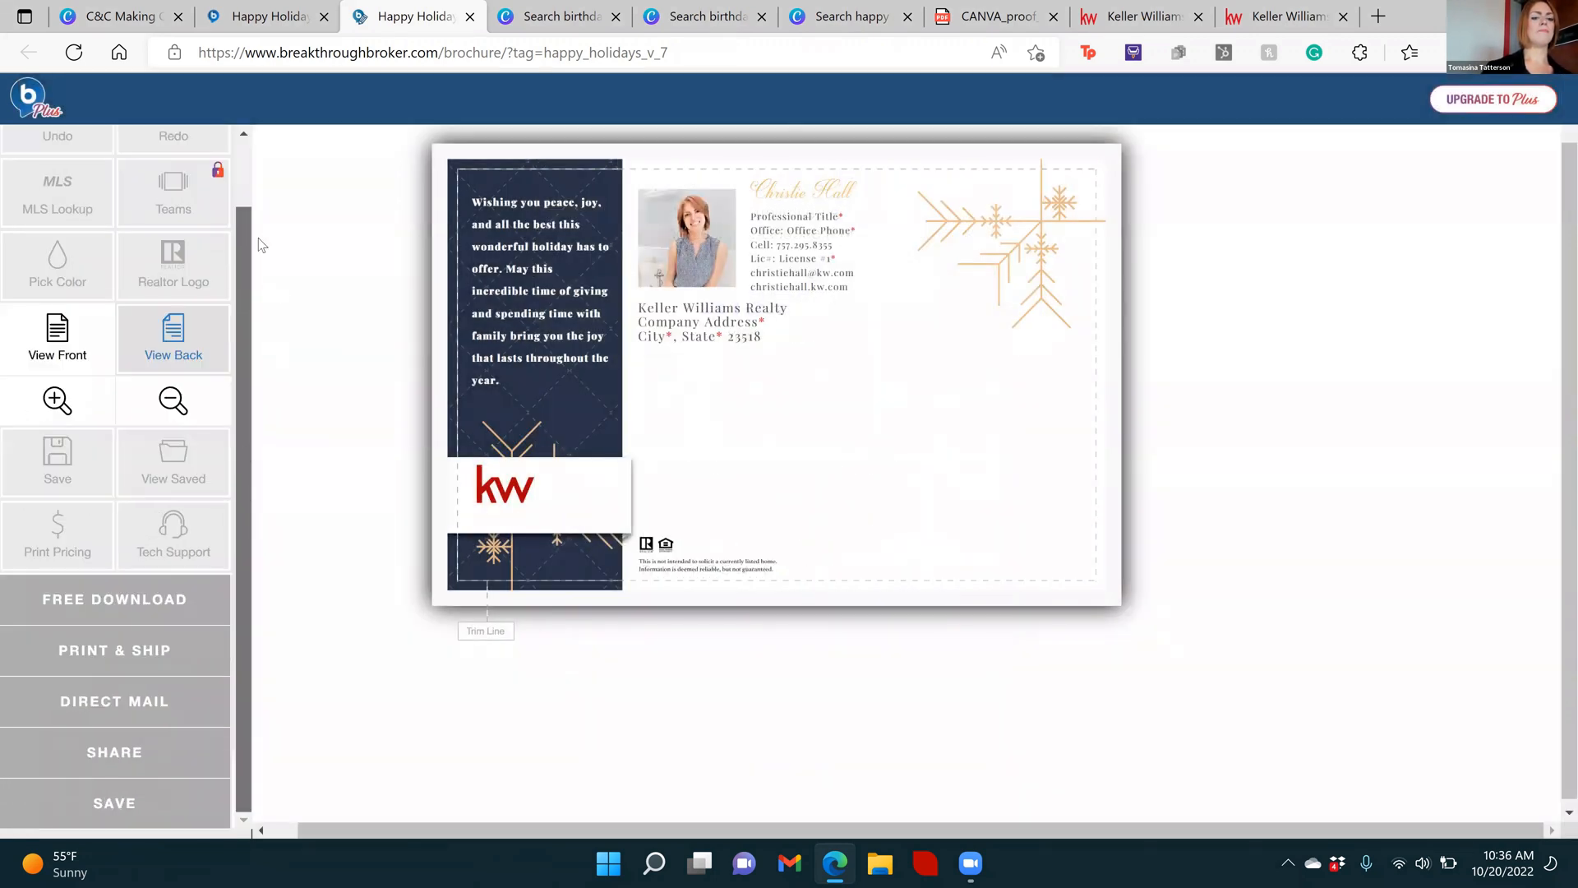
scroll(247, 246, up, 1)
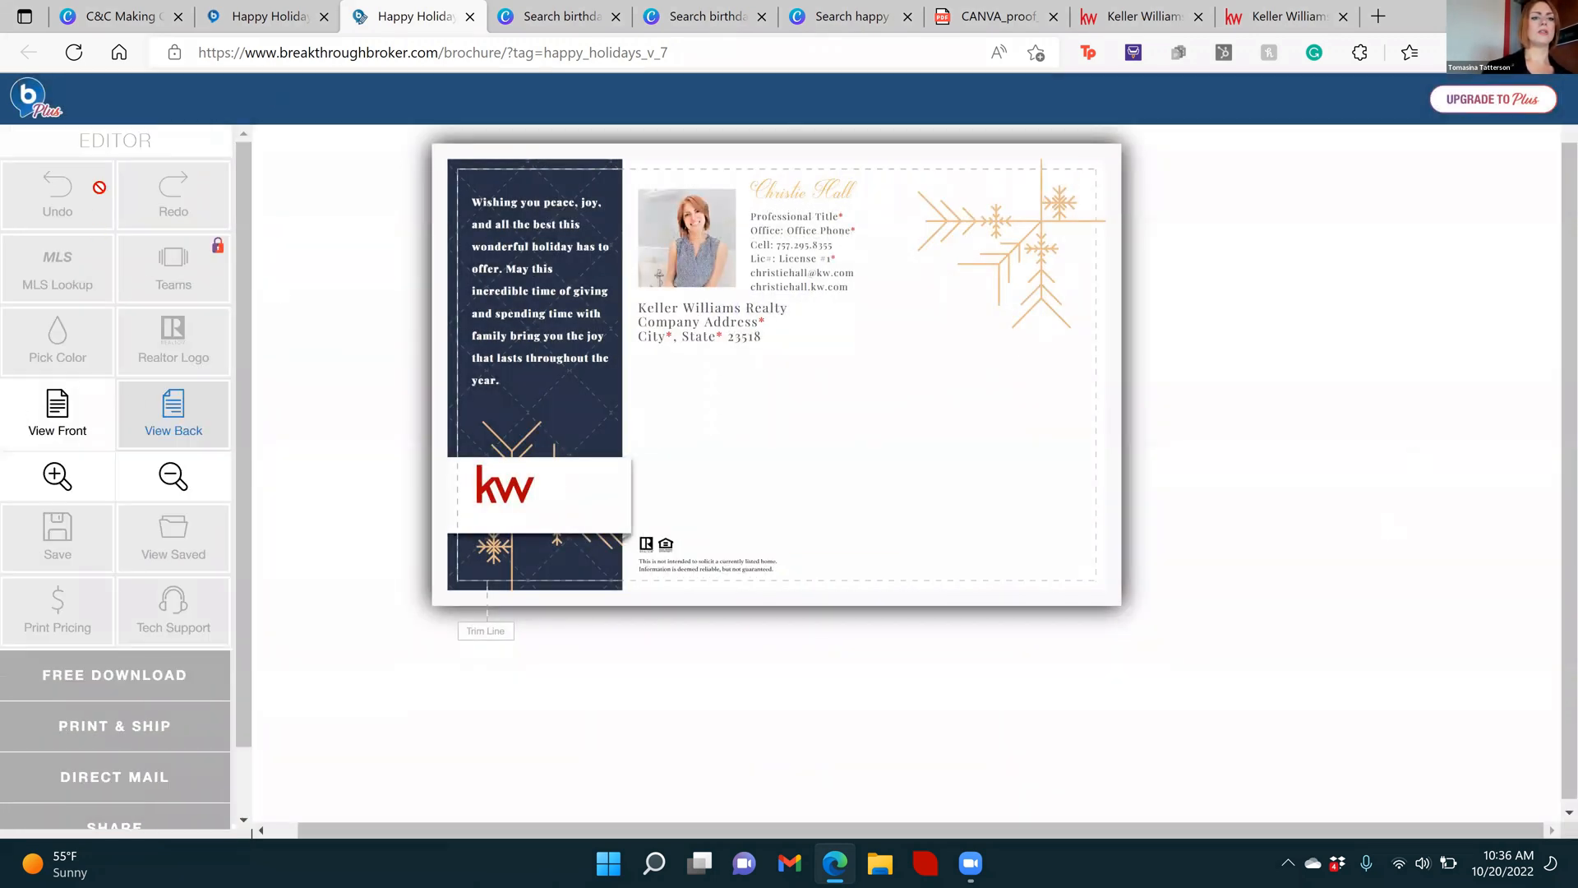
click(66, 672)
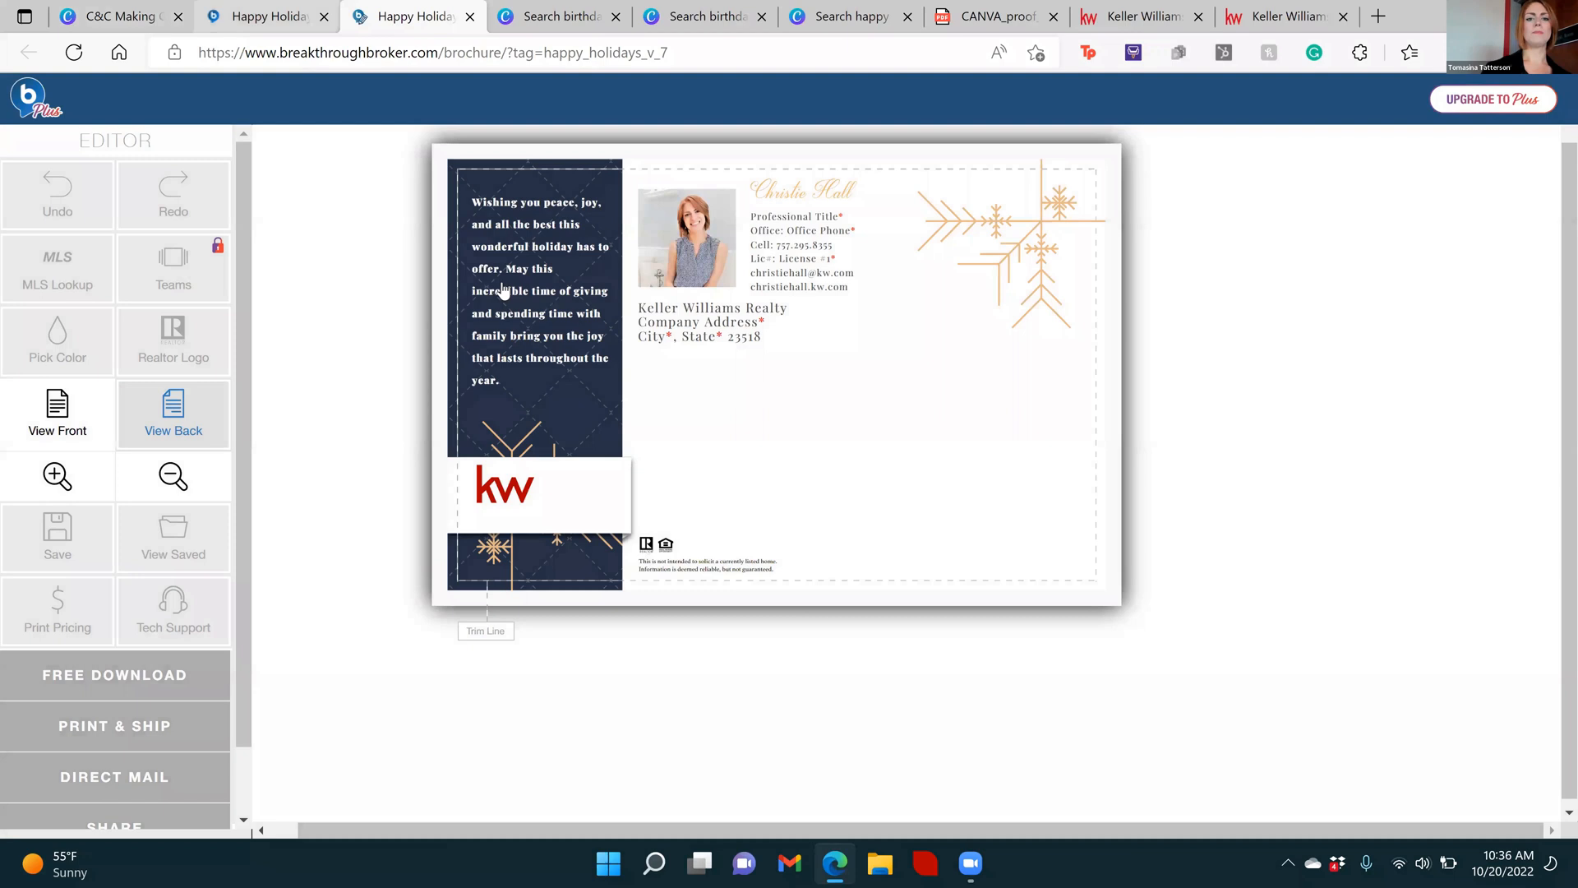
Return to the Breakthrough Broker postcard search results and open Automated Postcard Campaign - Buy vs Rent
click(263, 16)
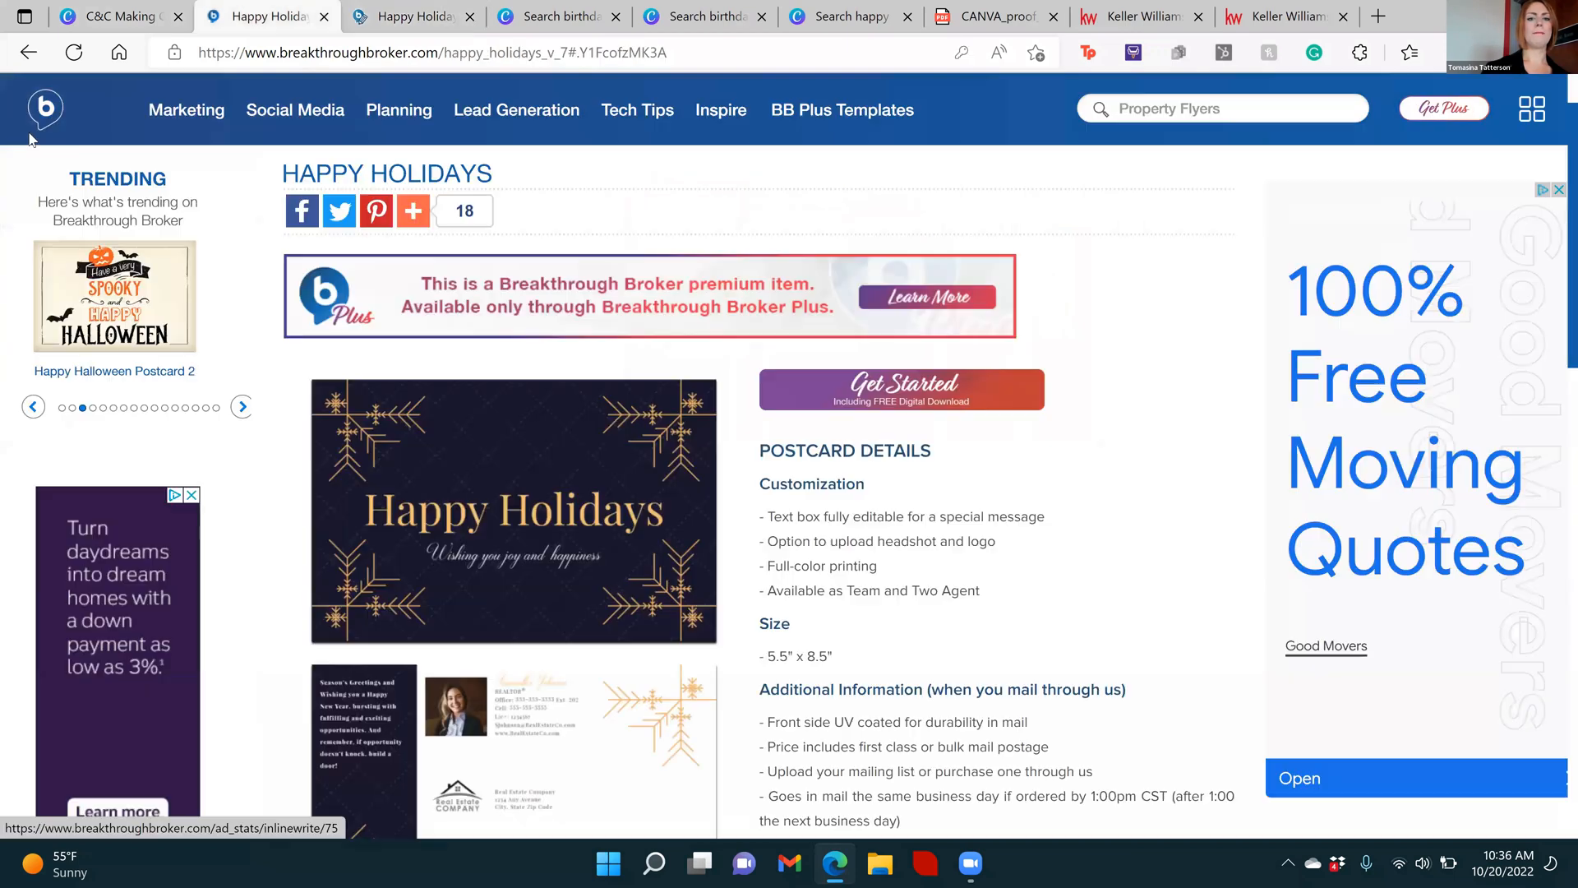
click(28, 51)
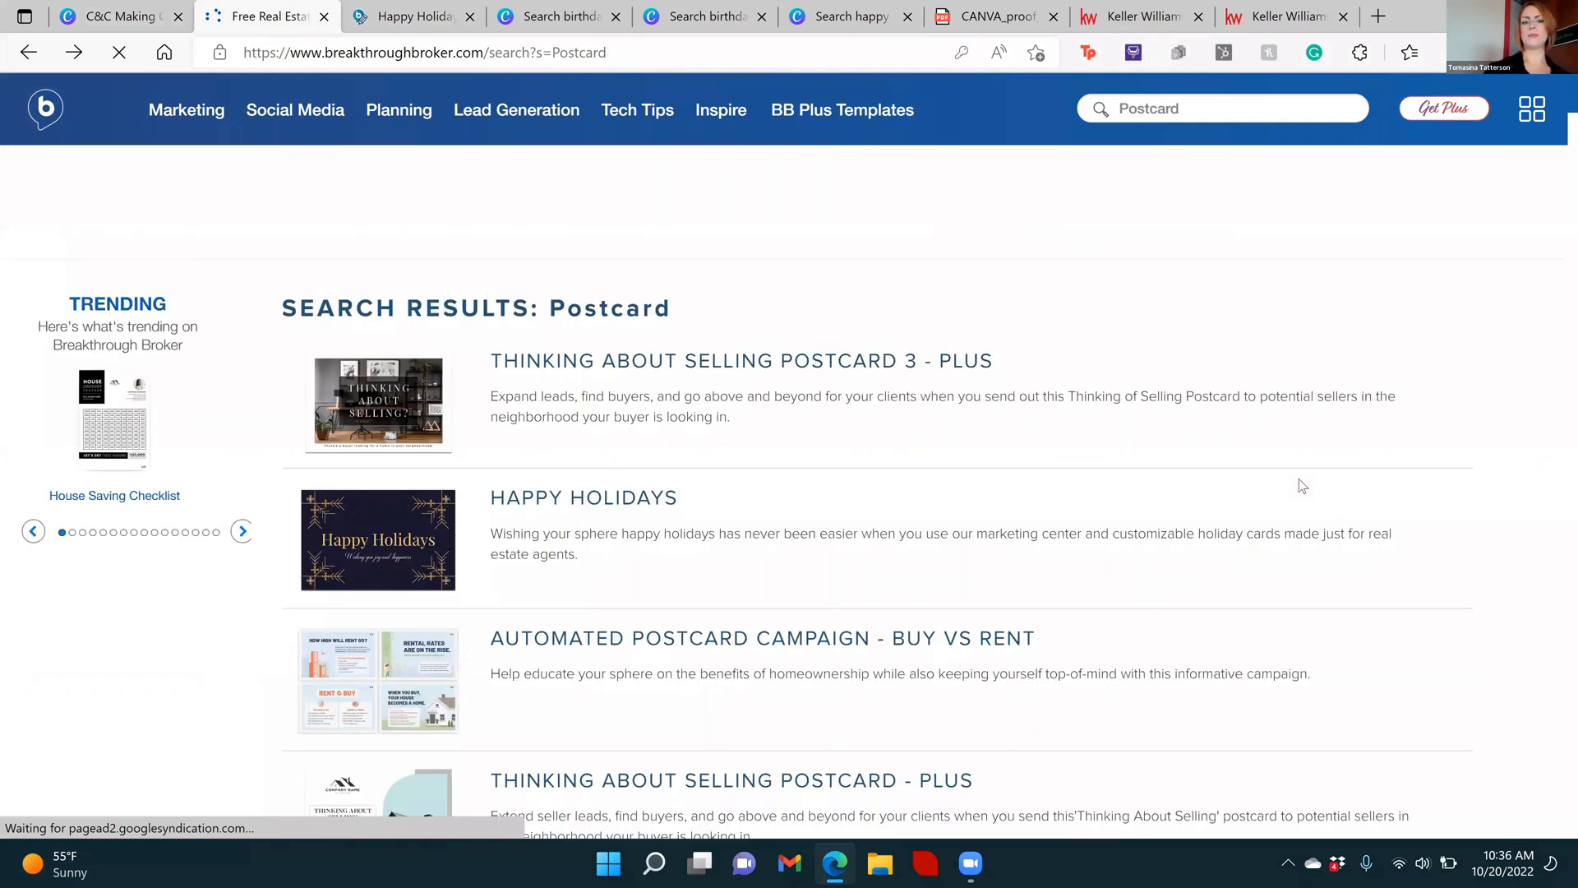
click(623, 650)
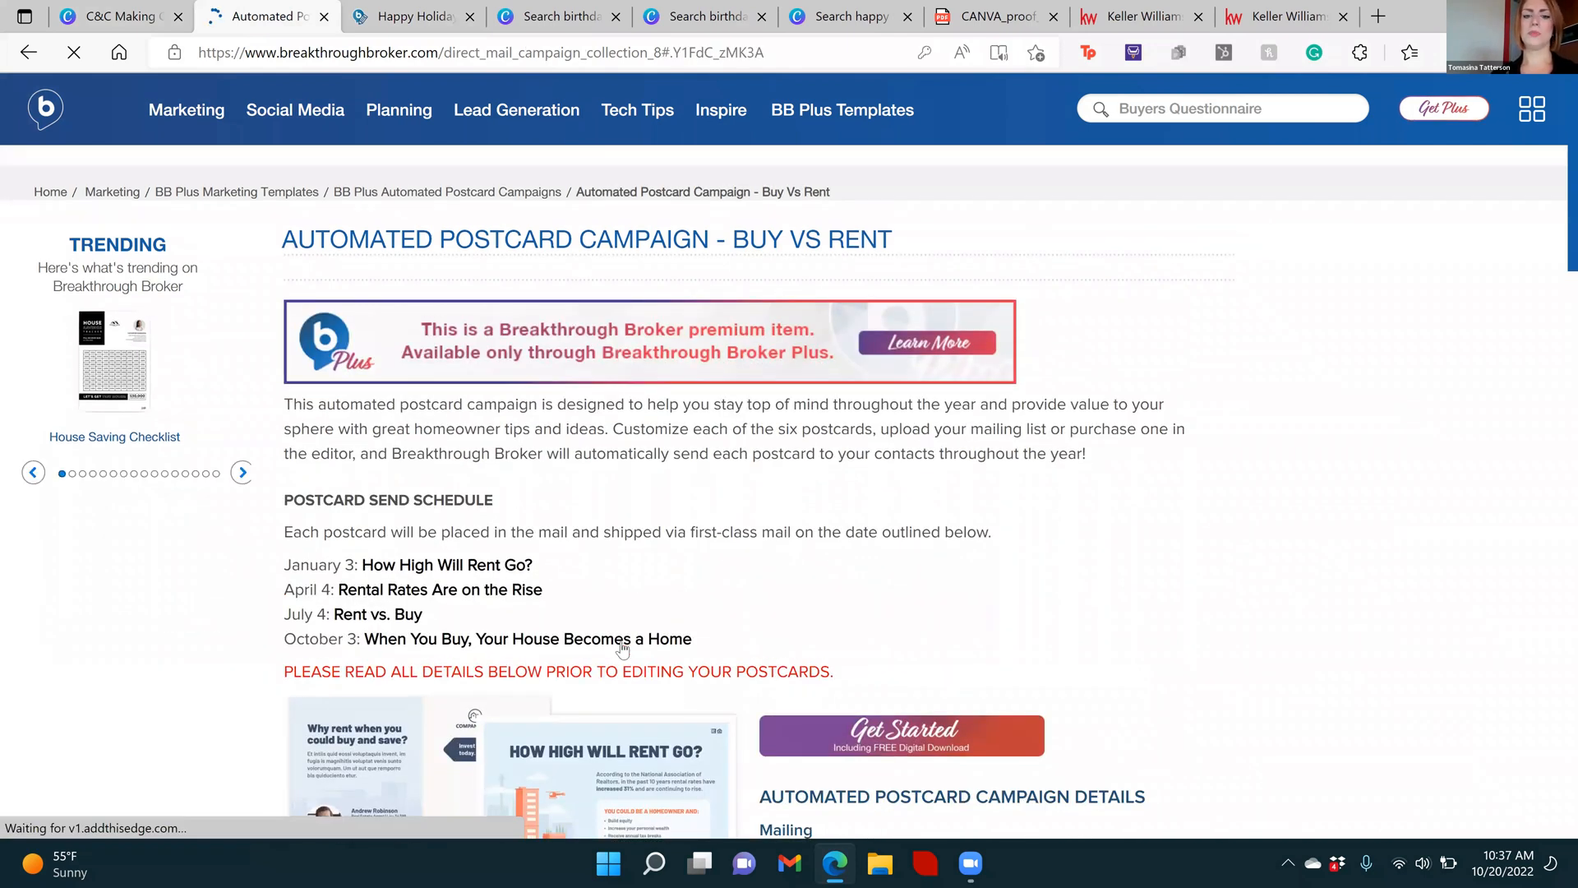
Review the Buy vs Rent campaign's send schedule, postcard designs and mailing details, and open the campaign in the editor
scroll(622, 649, down, 2)
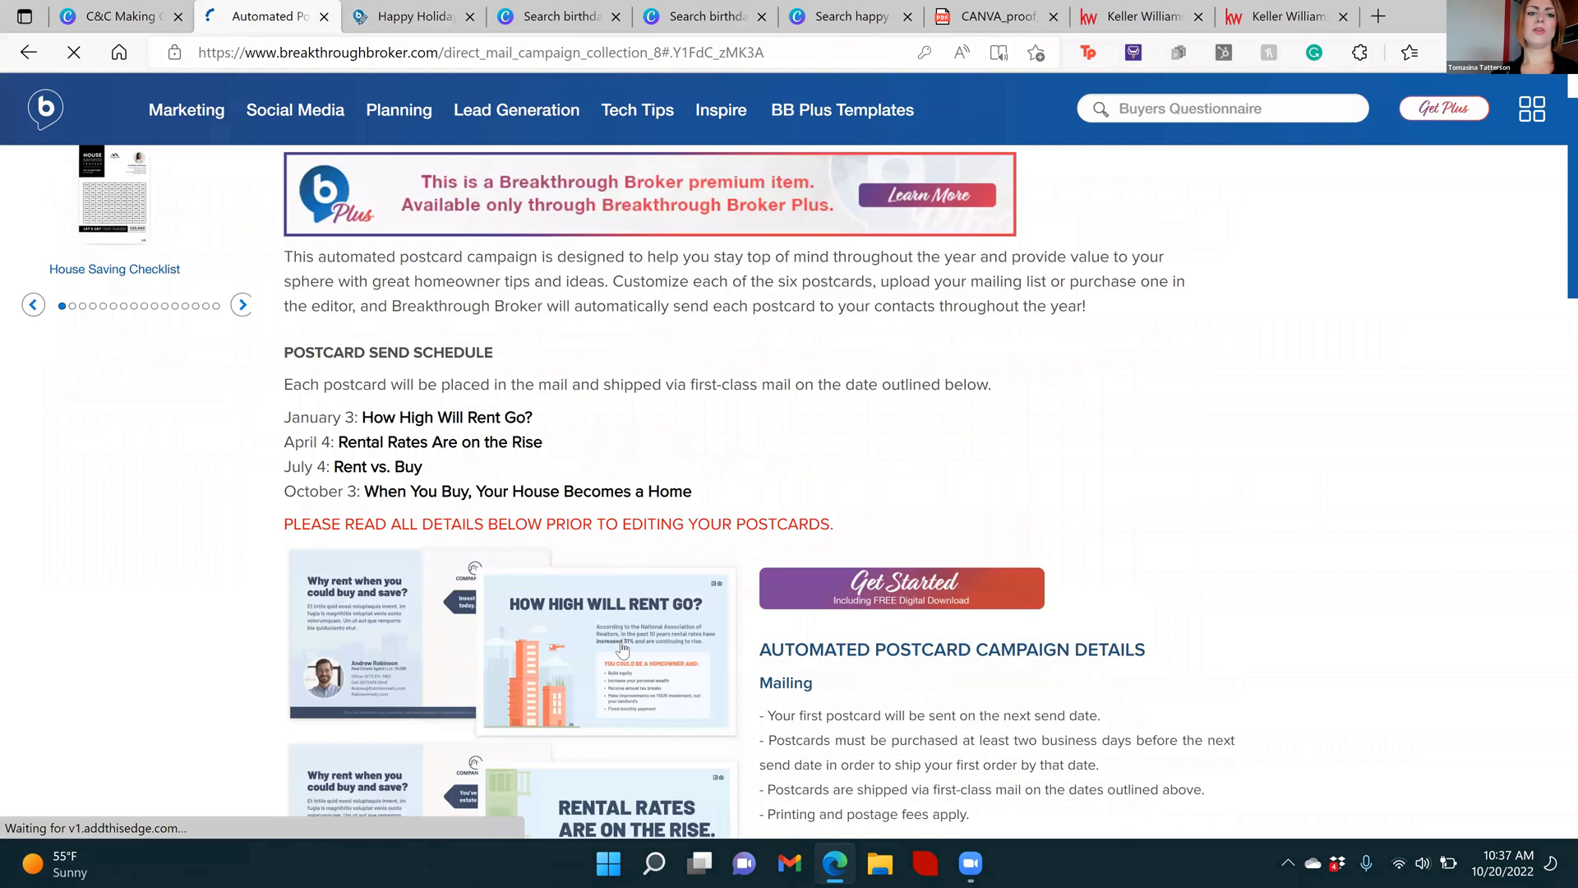
scroll(623, 649, down, 4)
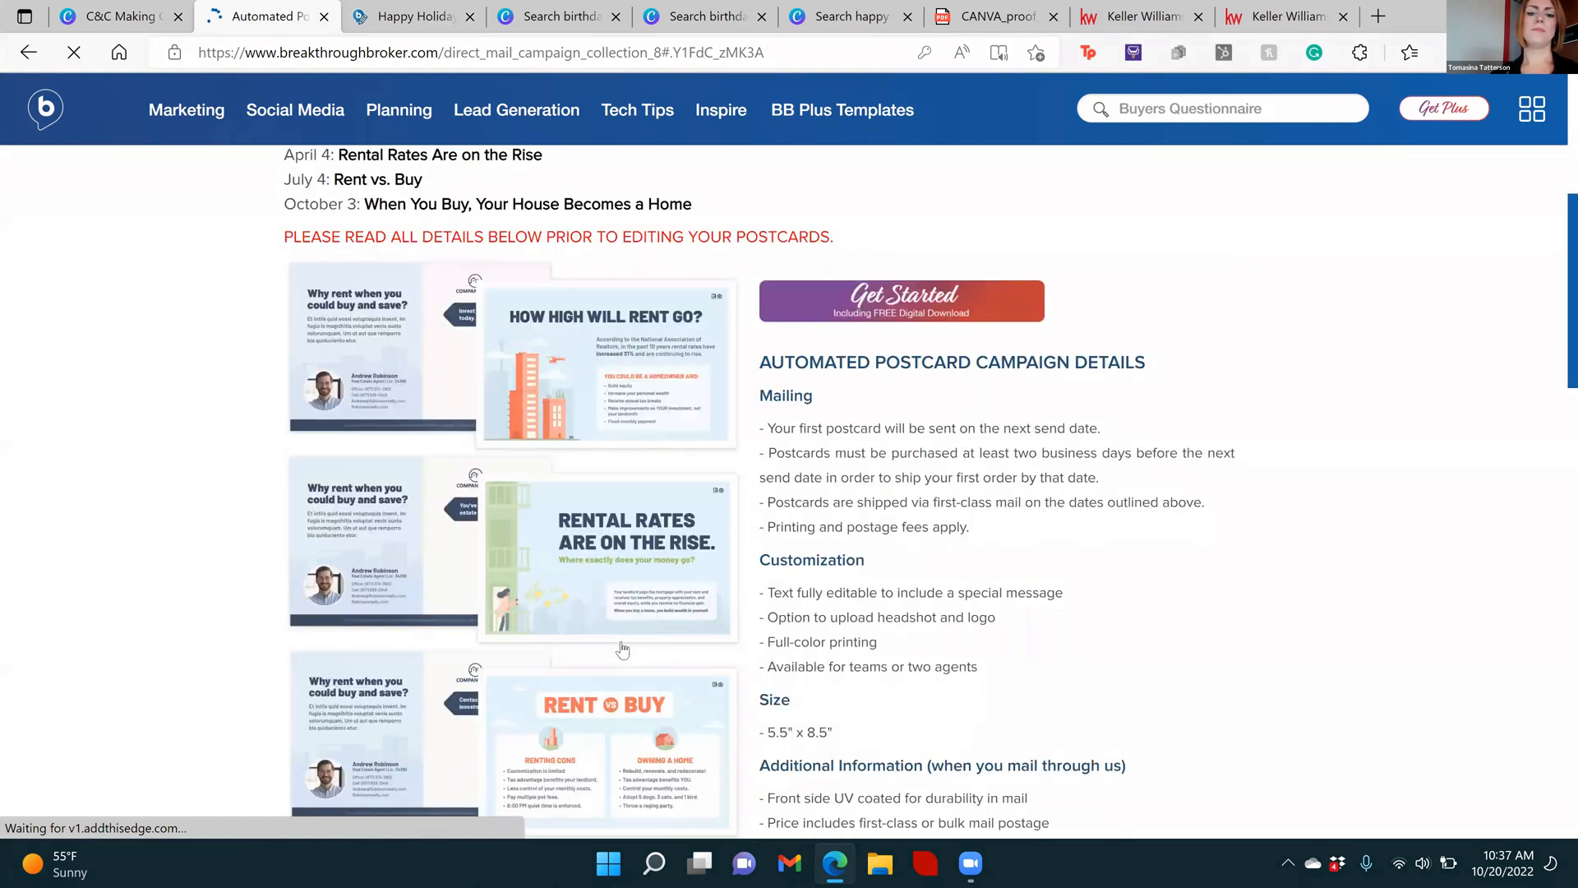
scroll(622, 650, down, 5)
scroll(623, 649, down, 3)
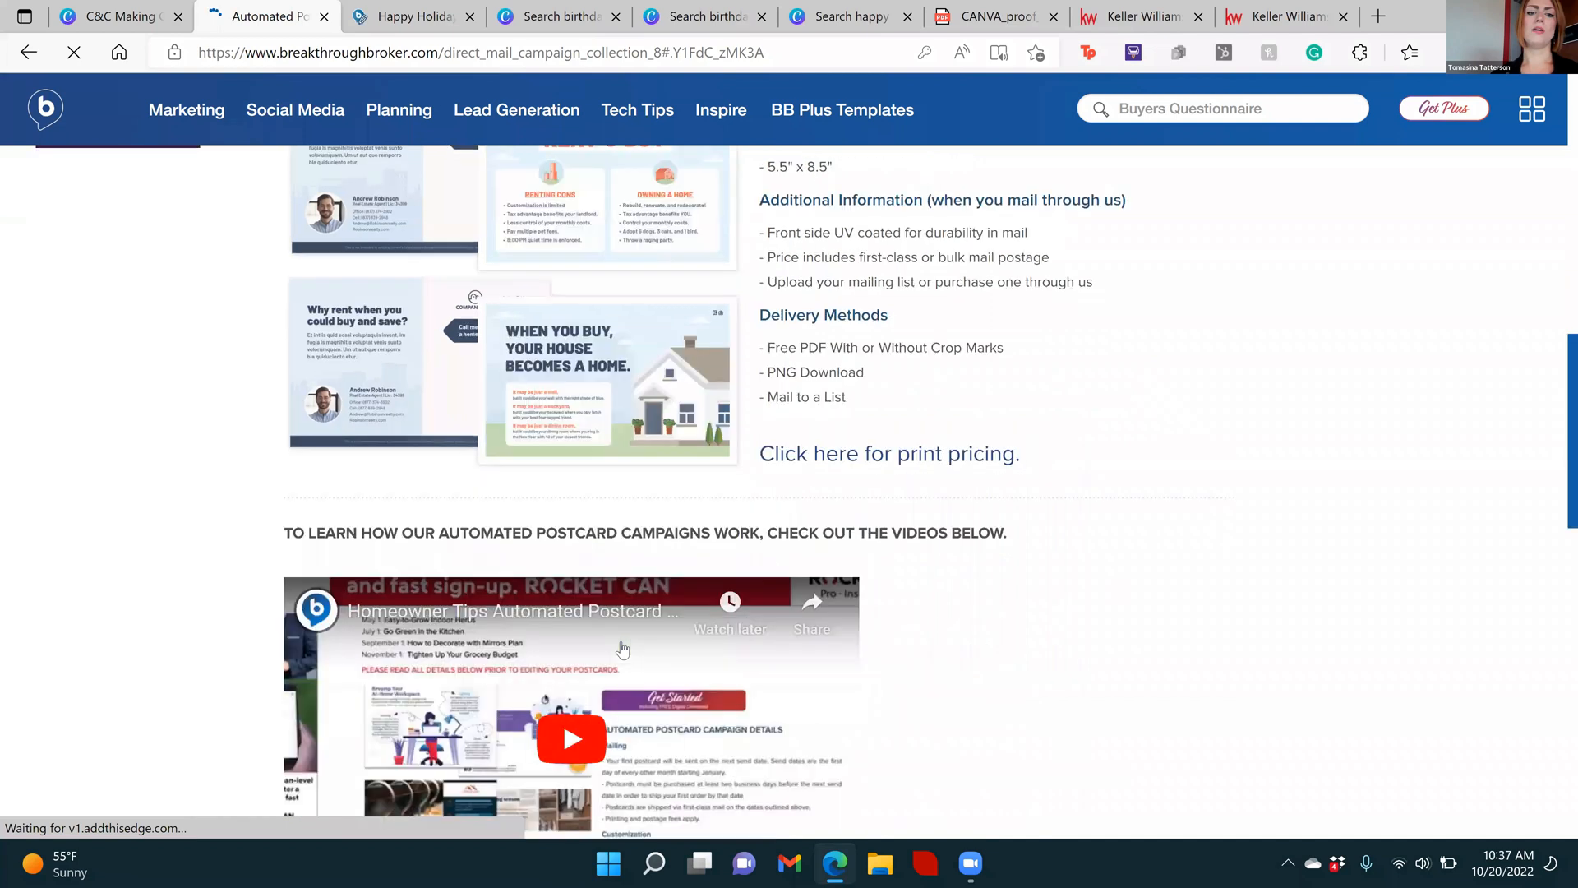
scroll(1087, 349, up, 9)
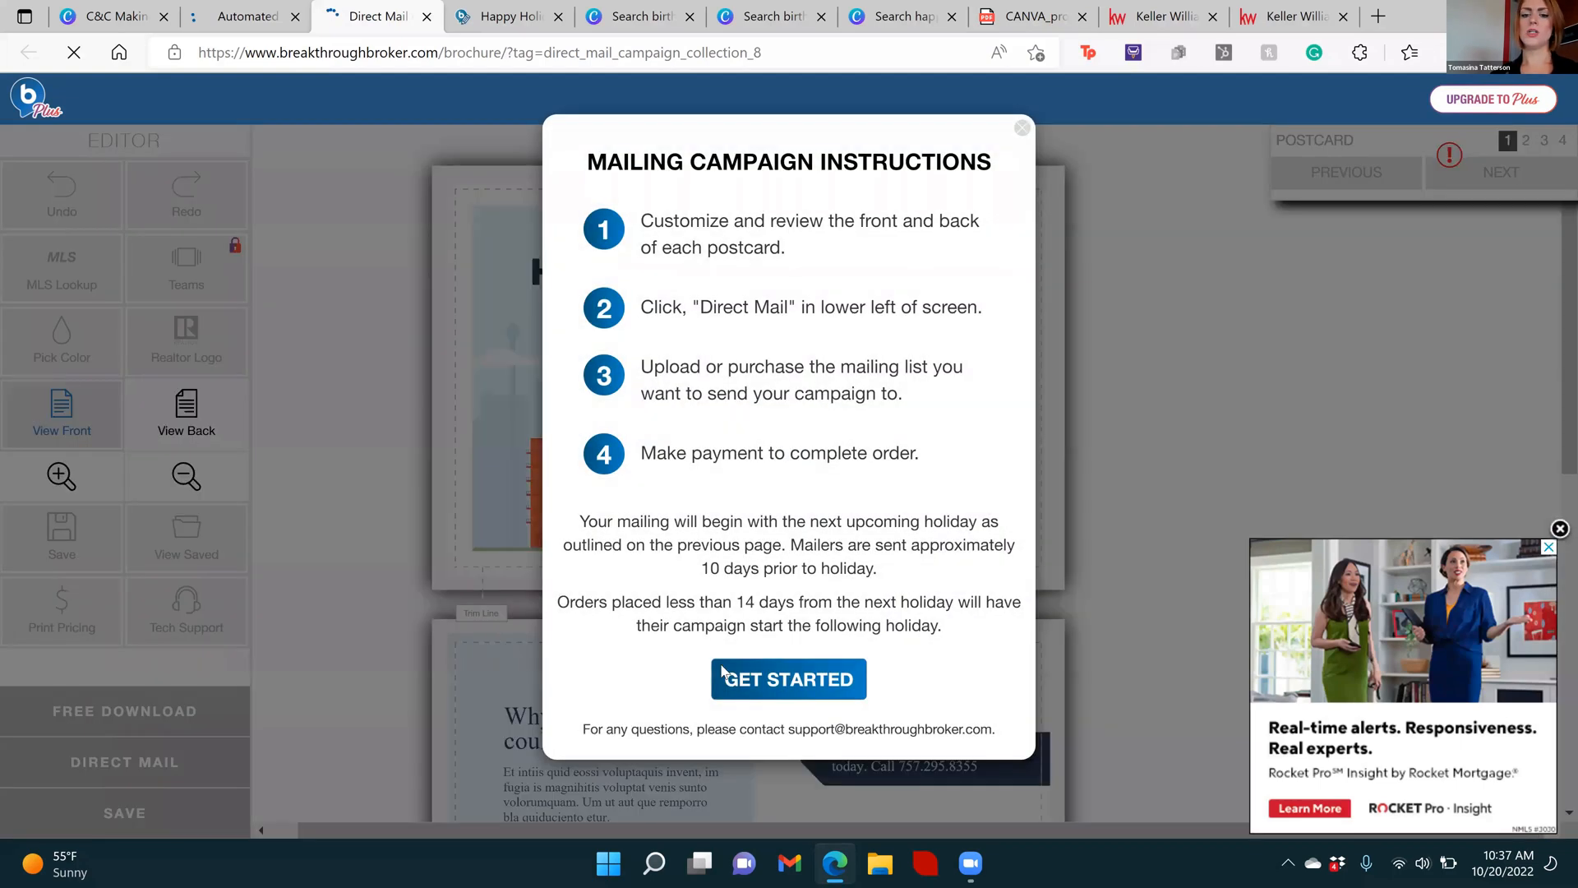
Dismiss the mailing campaign instructions, the postcard review hint and the floating advertisement
click(766, 684)
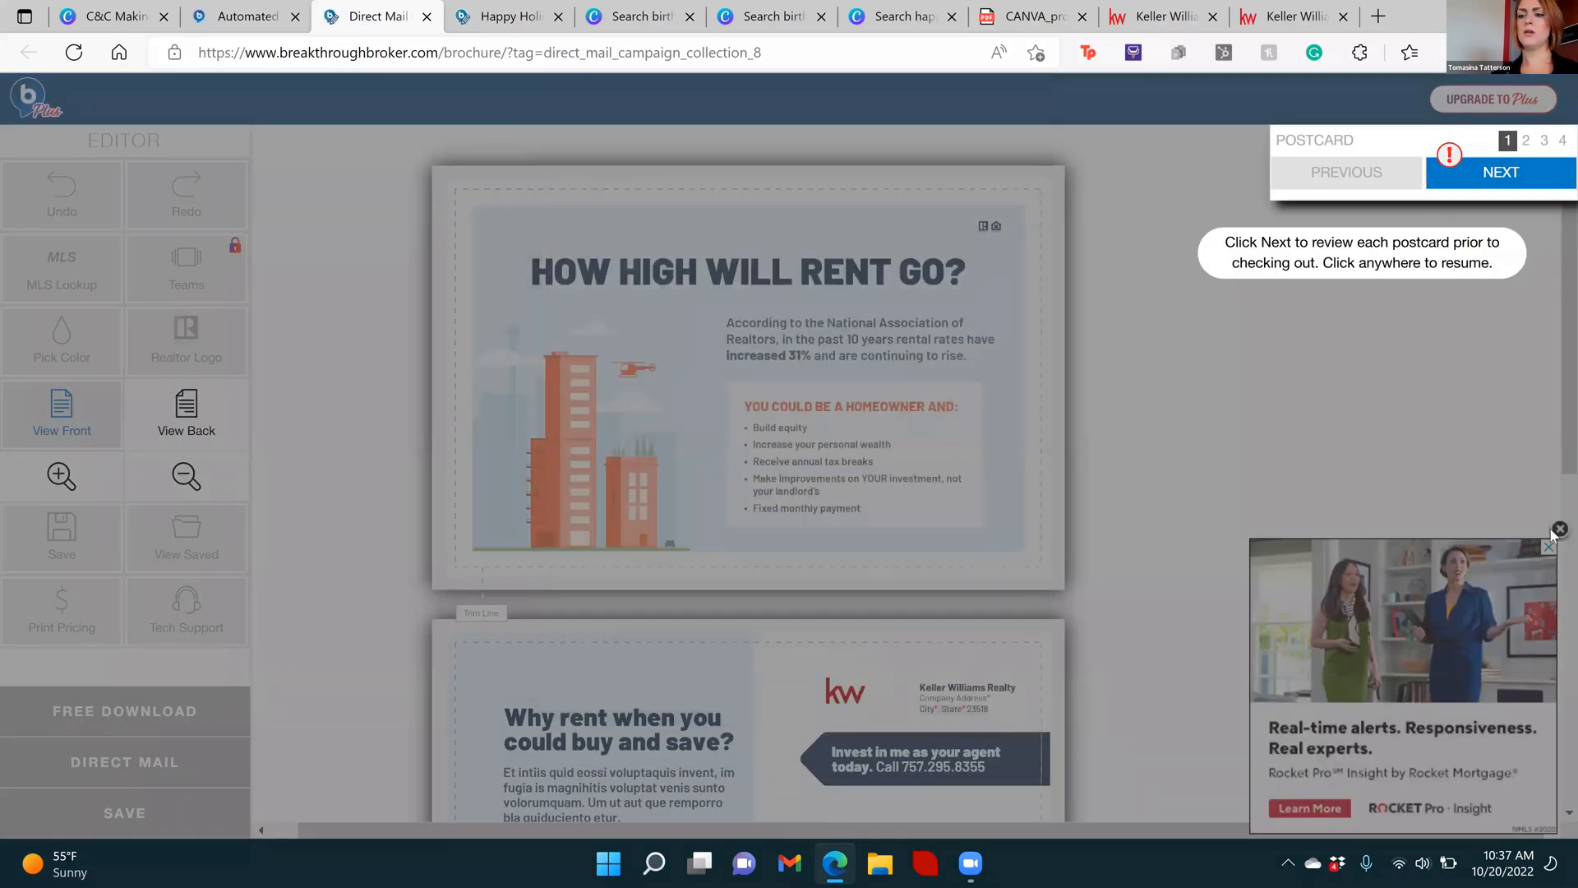
click(1554, 538)
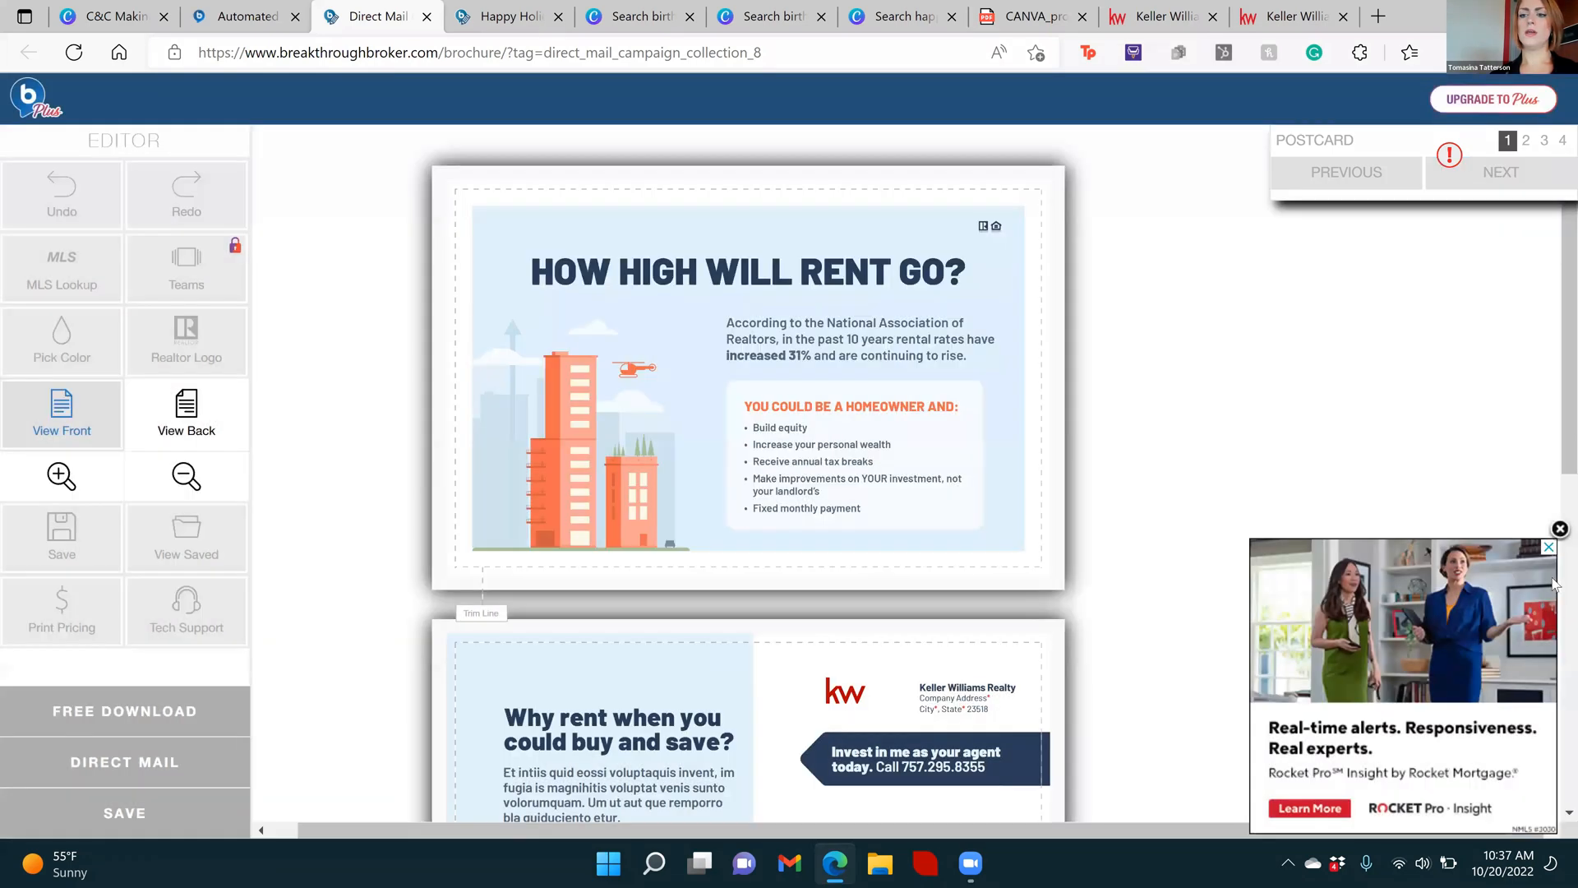
click(1559, 529)
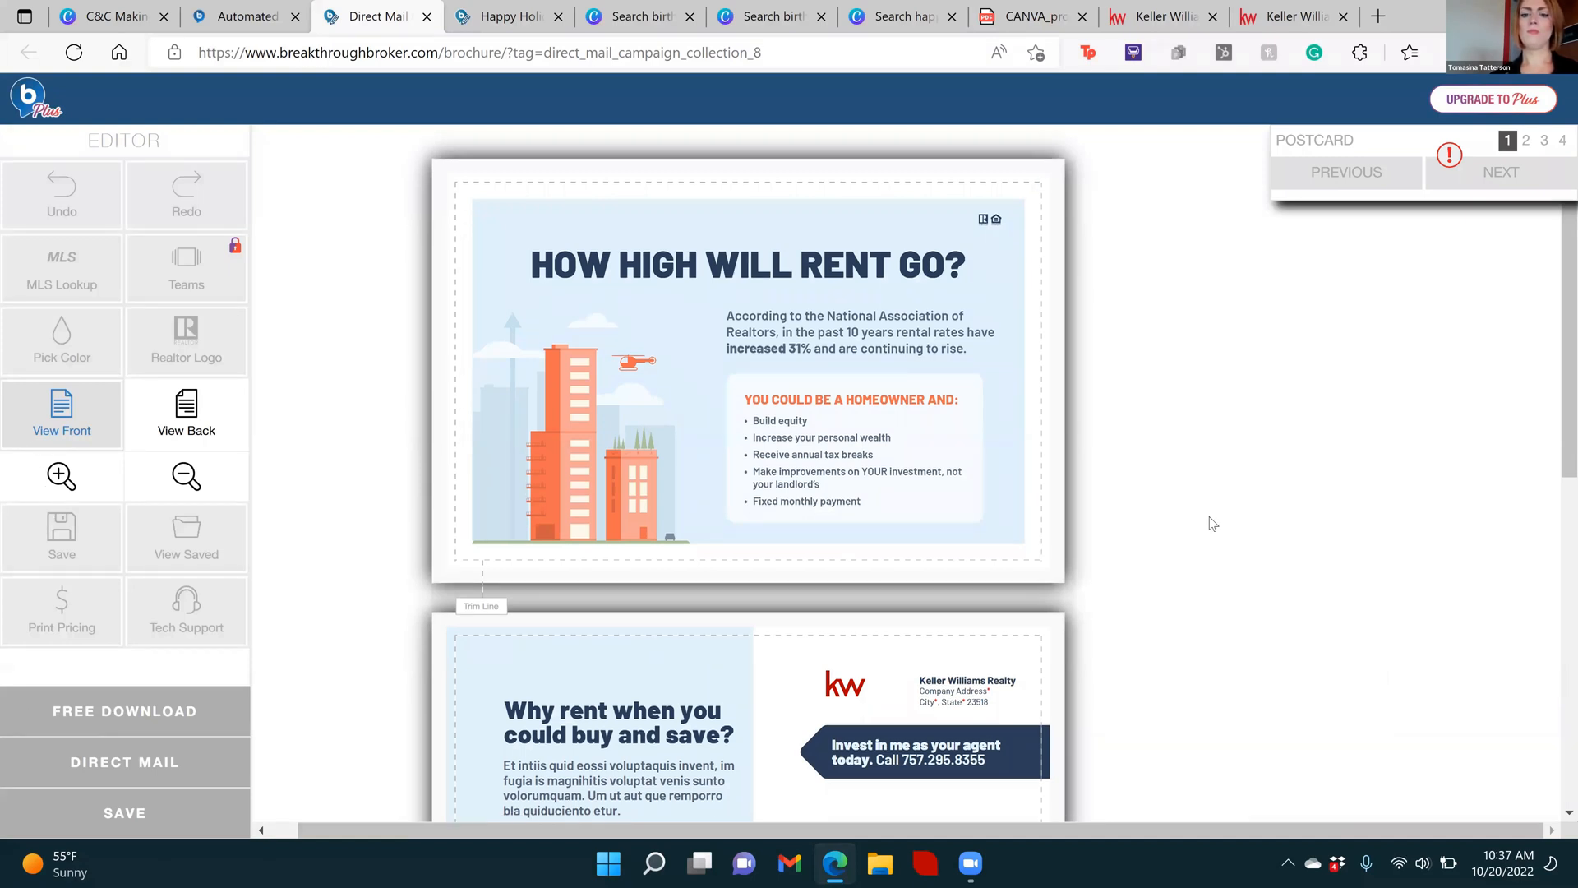
Look over the first postcard's front and back, try to replace the kw logo and dismiss the upgrade offer
scroll(1212, 523, down, 7)
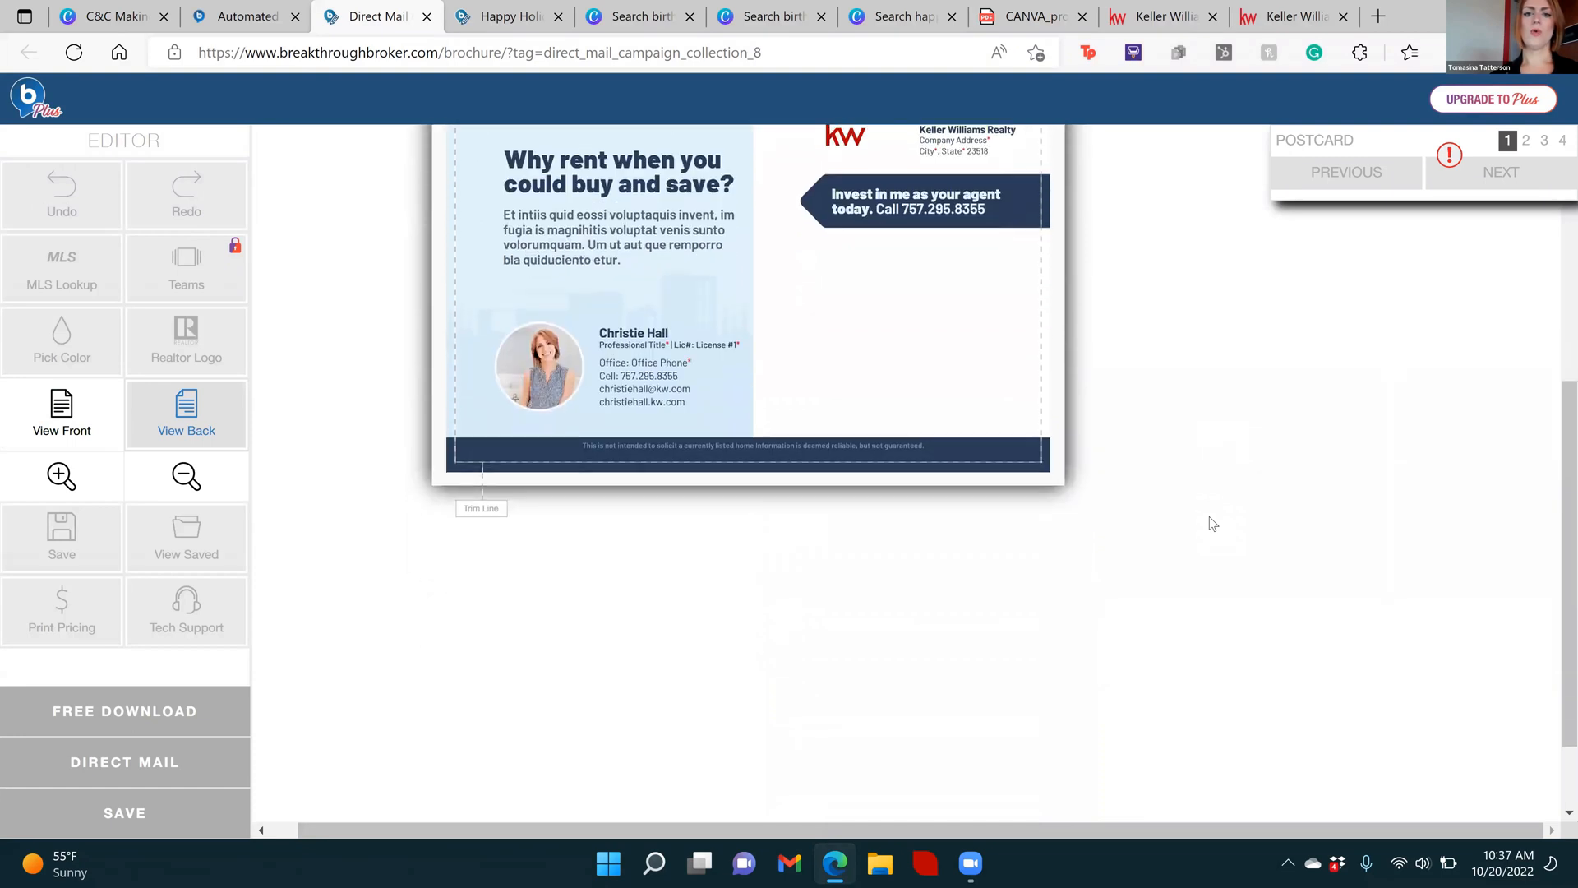
scroll(1210, 519, up, 7)
scroll(1210, 523, down, 4)
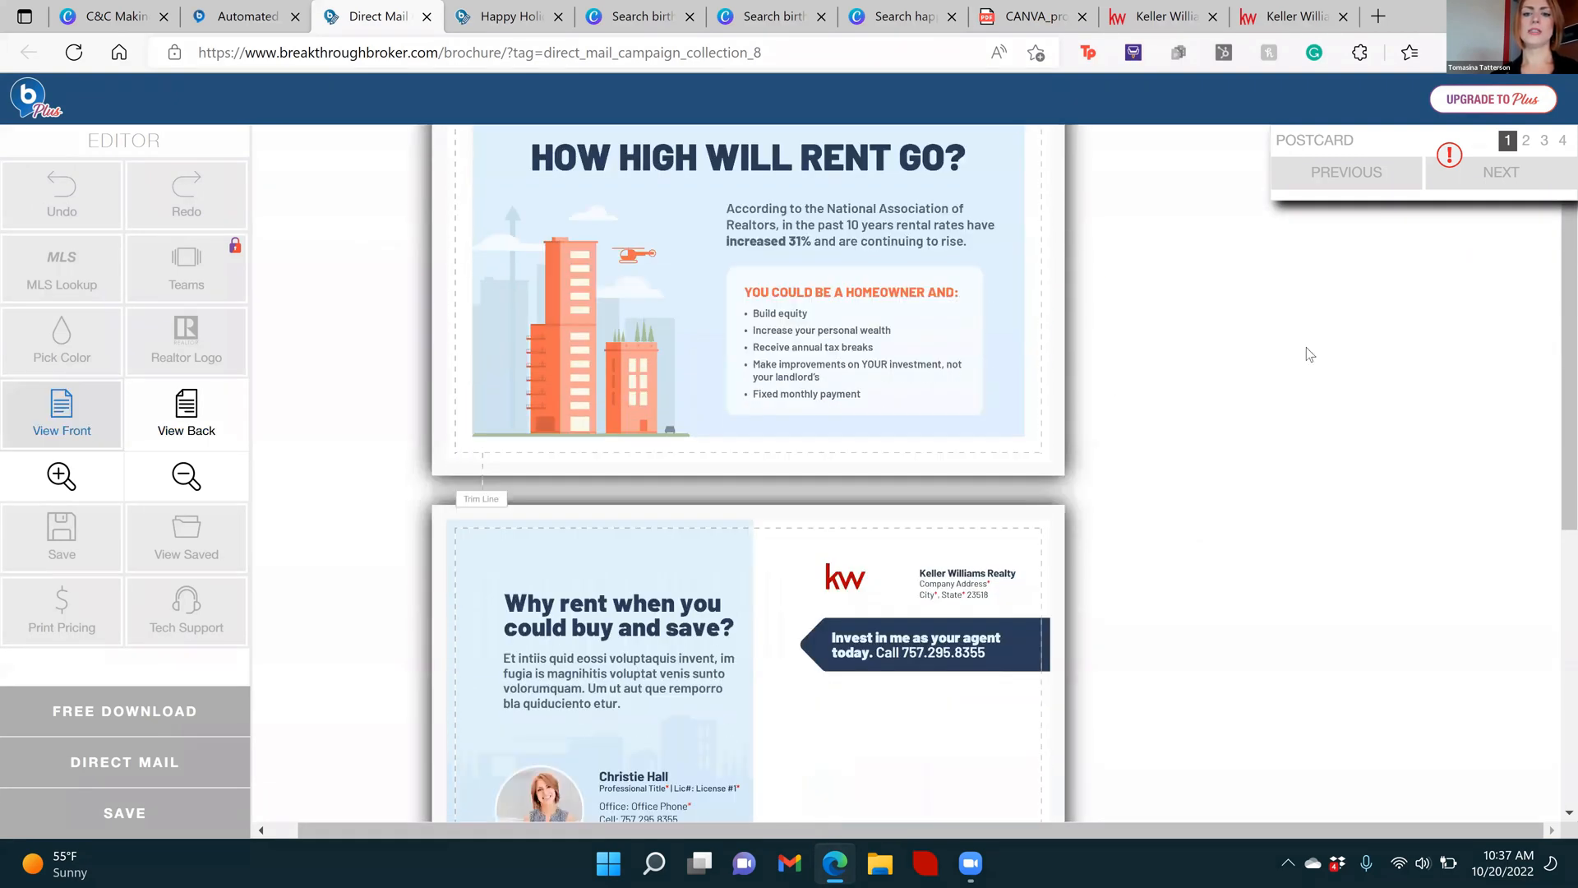
click(837, 444)
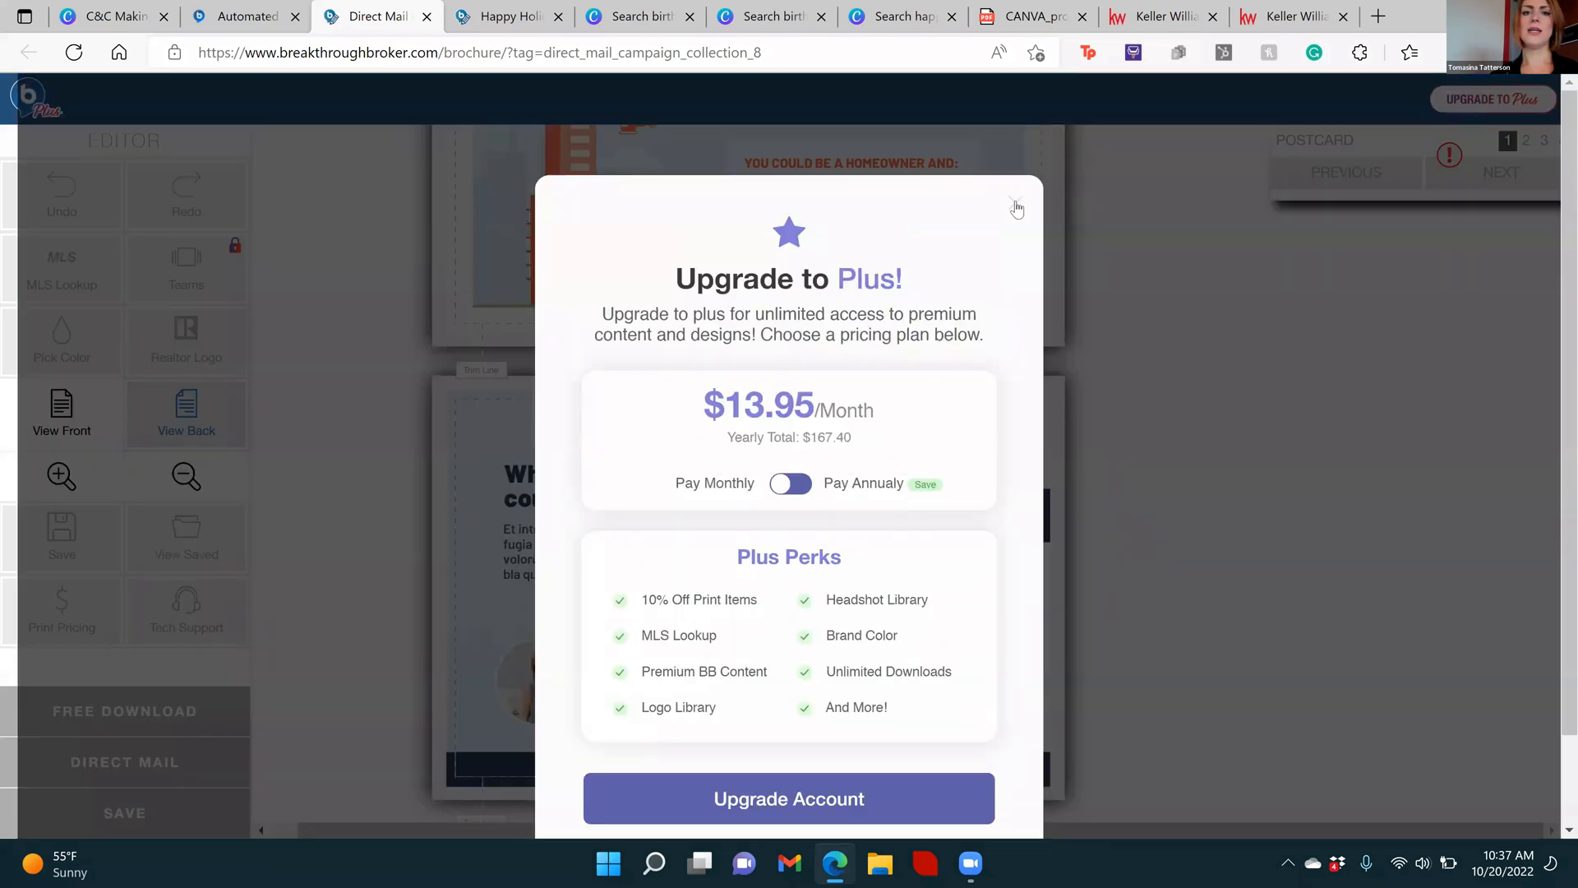
click(1016, 208)
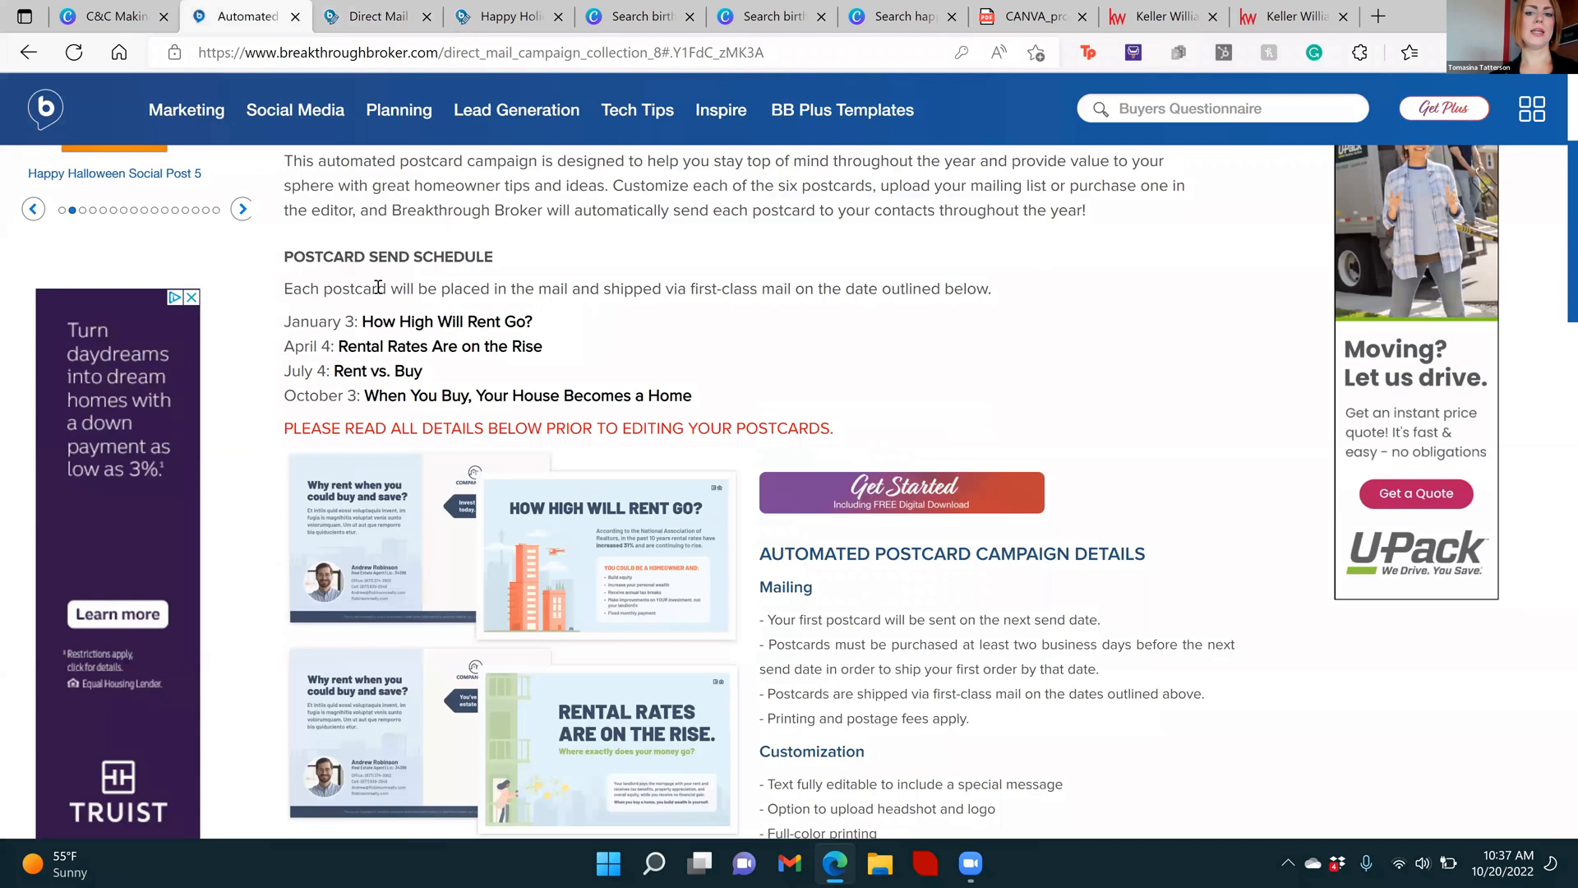
click(256, 11)
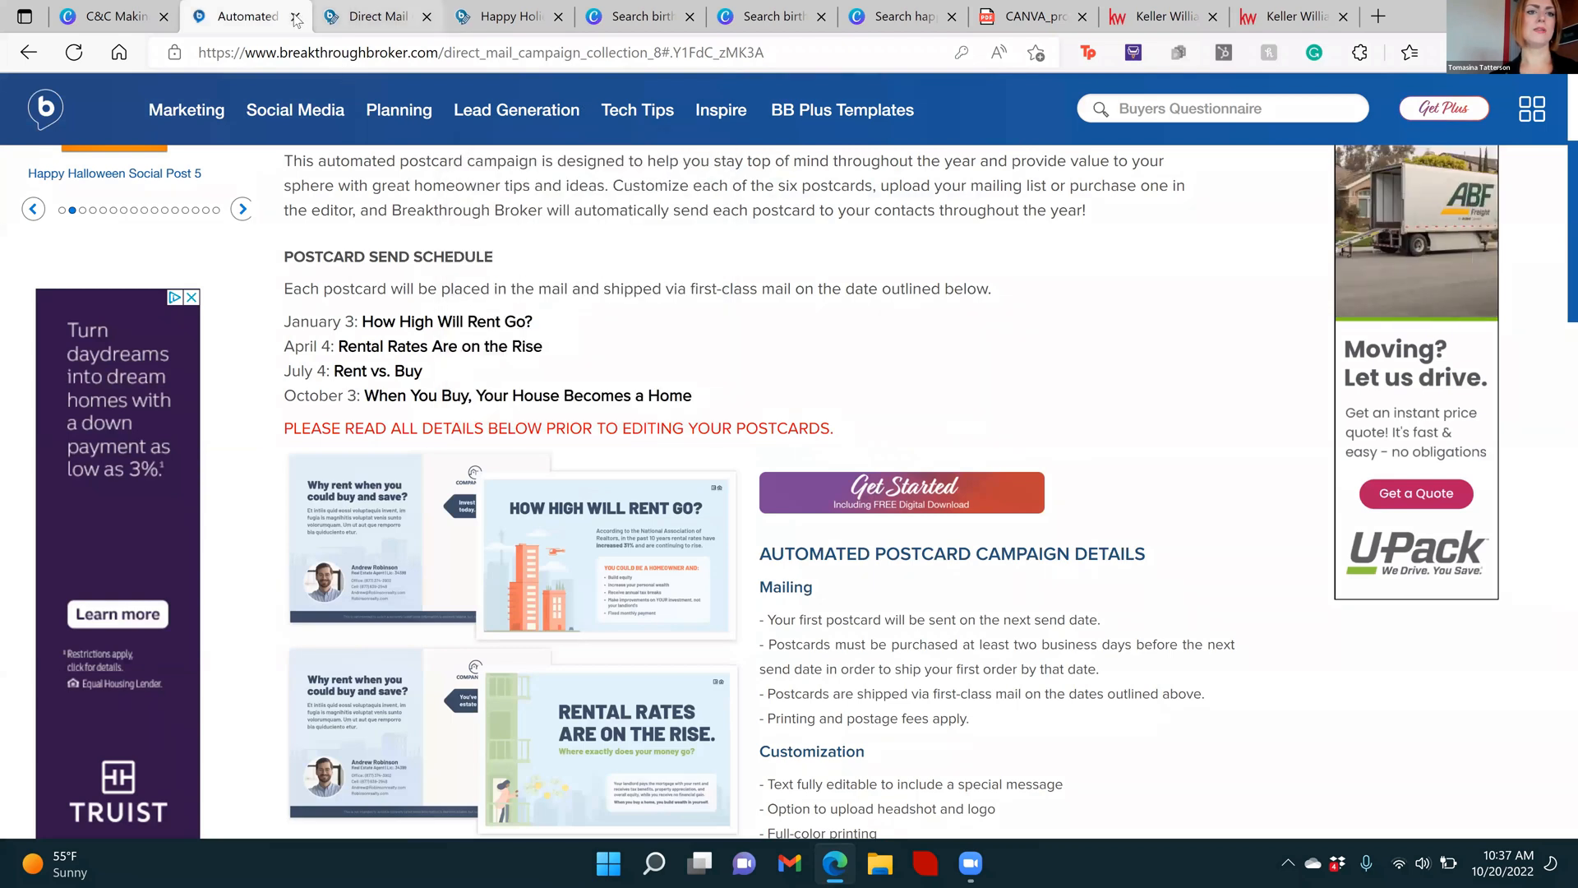
click(296, 17)
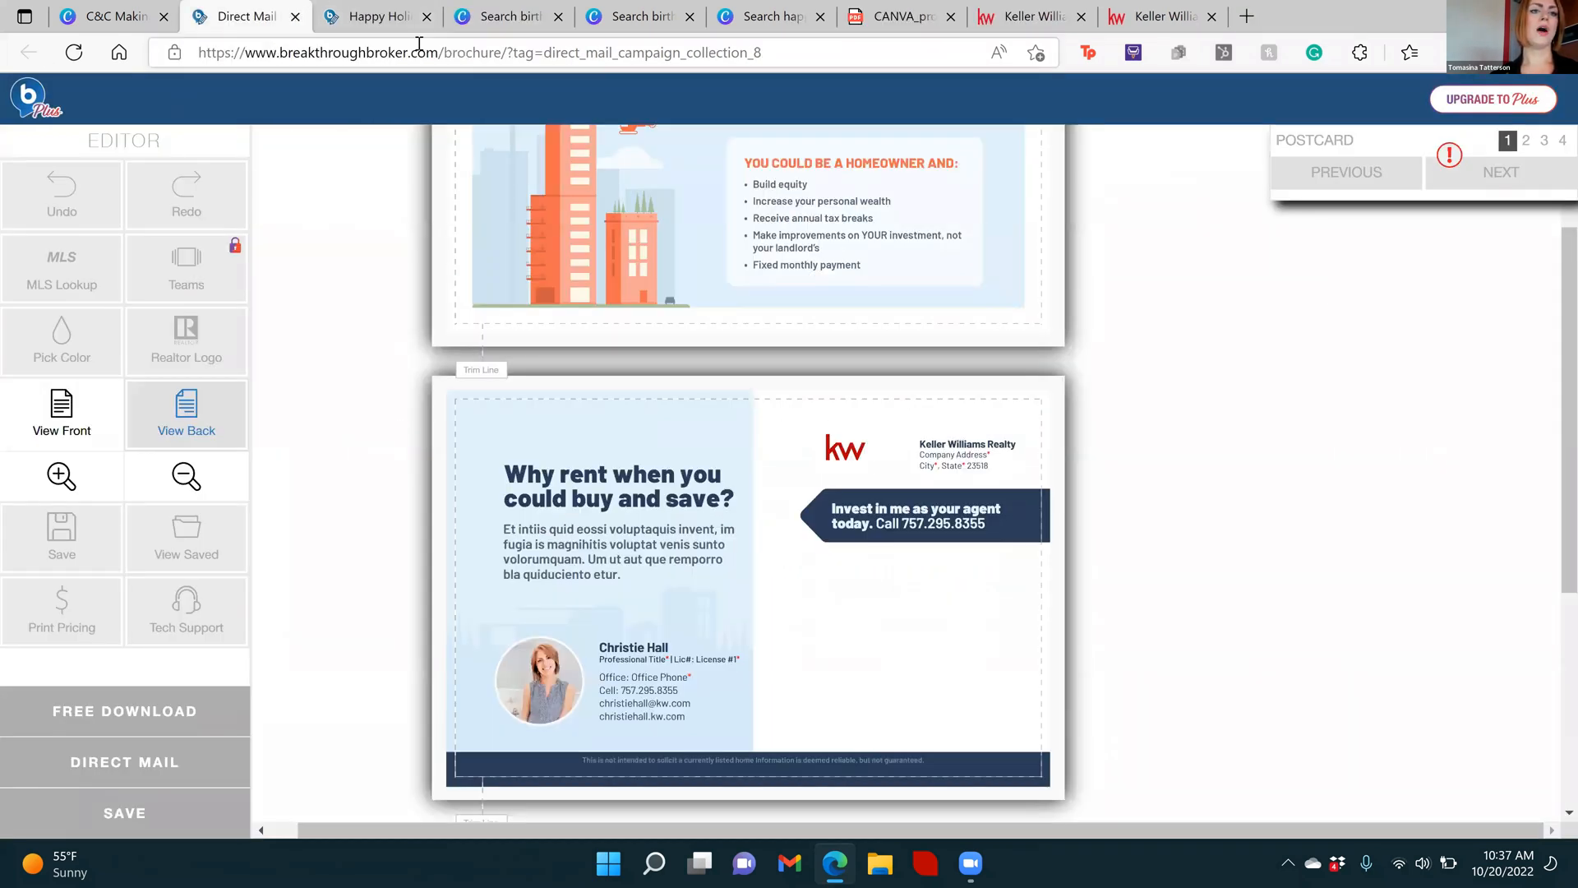
click(785, 55)
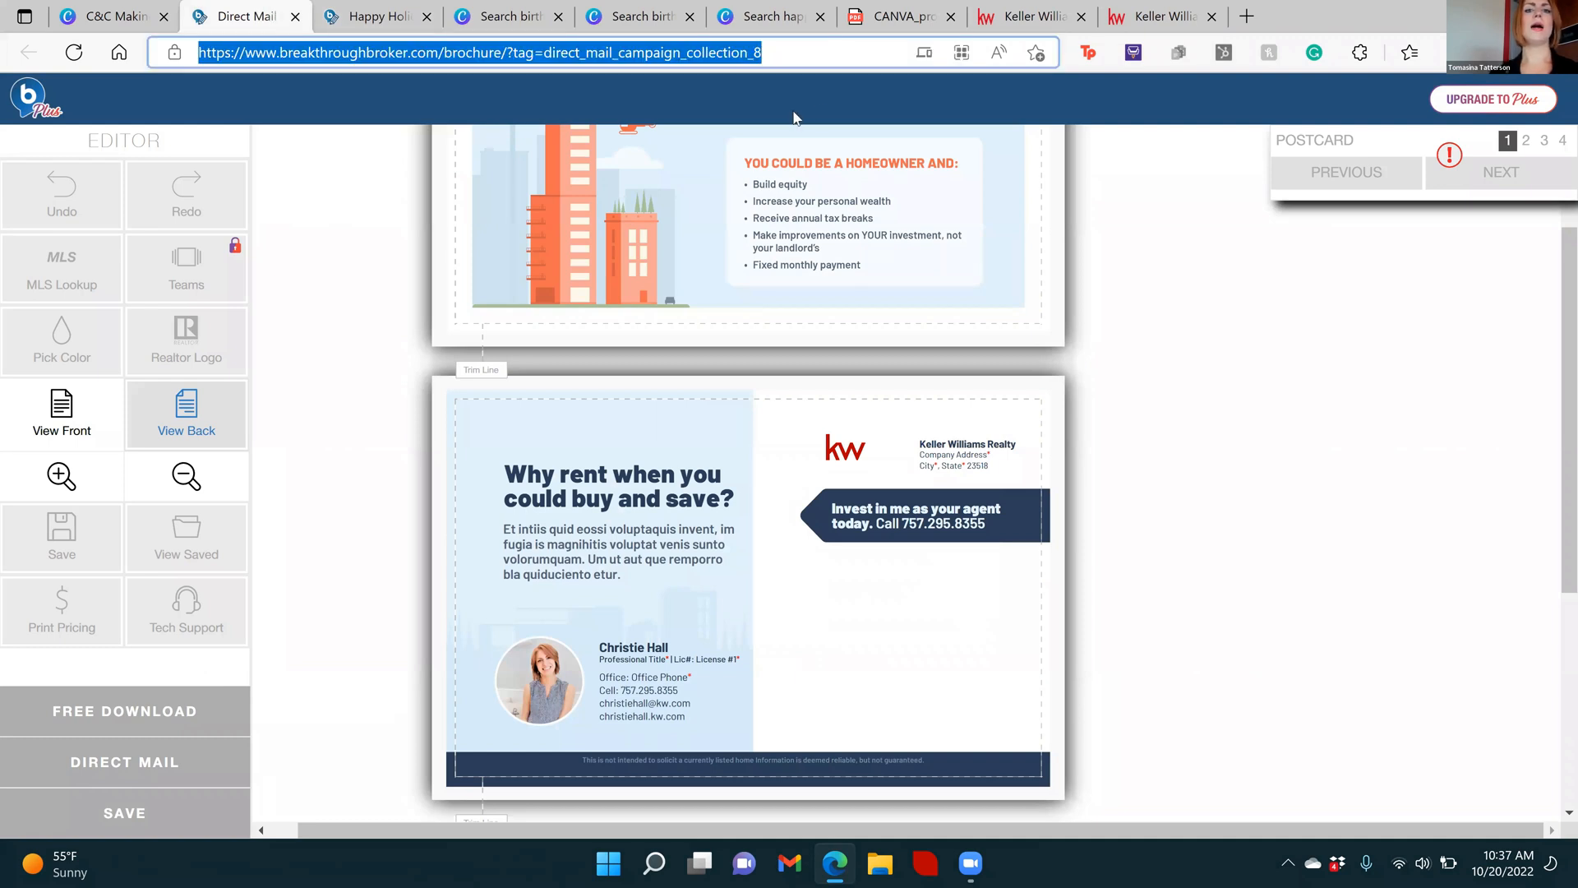
click(785, 56)
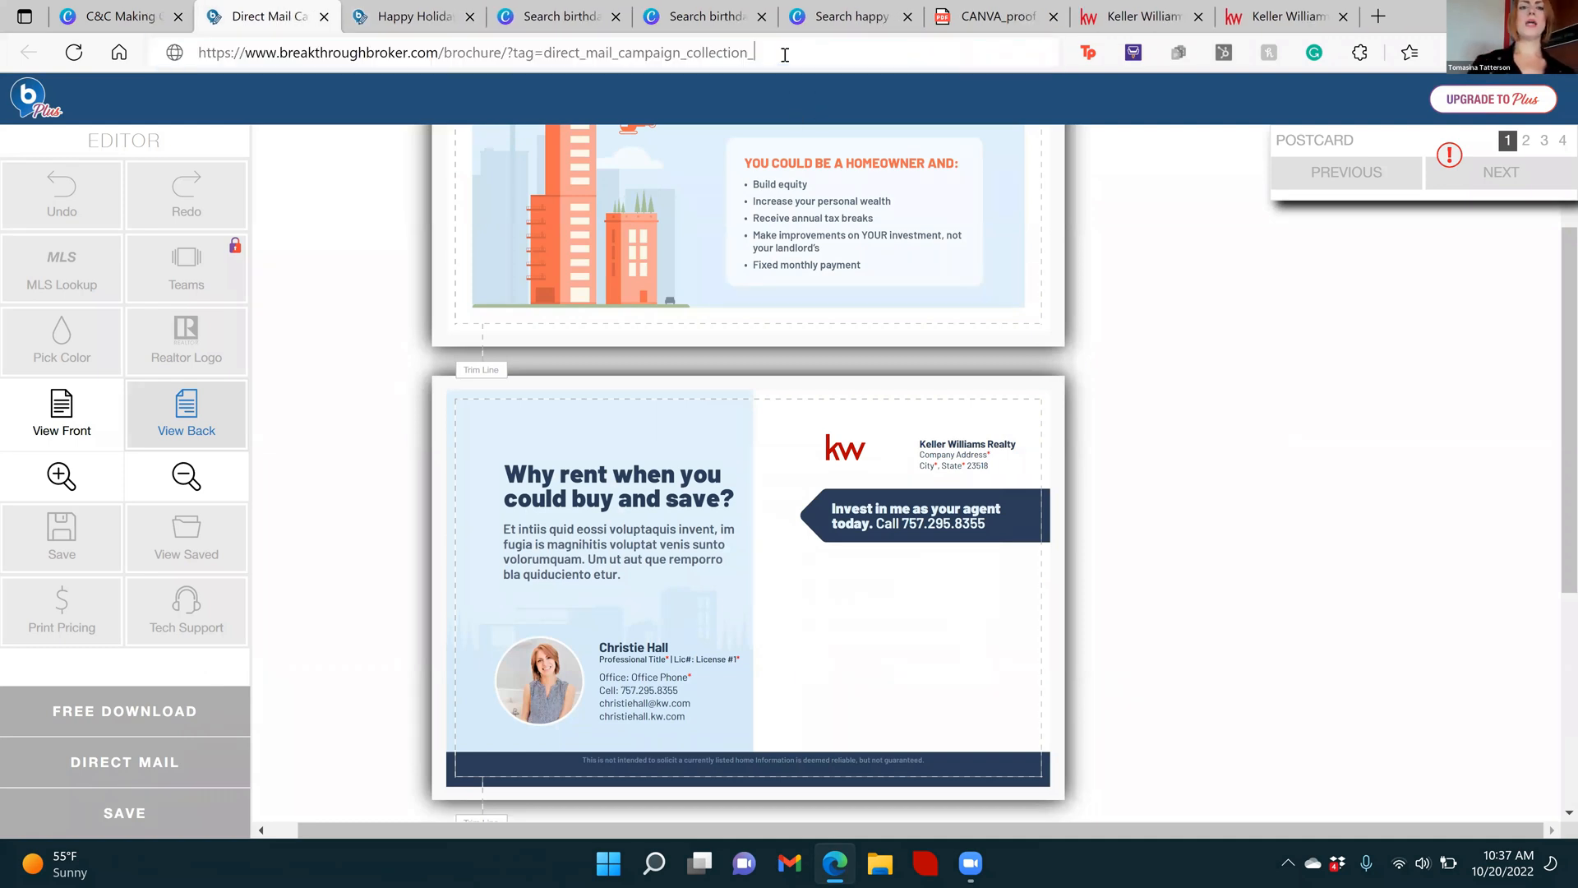
key(BackSpace)
key(BackSpace)
key(BackSpace)
key(BackSpace)
key(BackSpace)
key(BackSpace)
key(BackSpace)
key(BackSpace)
key(BackSpace)
key(BackSpace)
key(BackSpace)
key(BackSpace)
key(BackSpace)
key(BackSpace)
key(BackSpace)
key(BackSpace)
key(BackSpace)
key(BackSpace)
key(BackSpace)
key(BackSpace)
key(BackSpace)
key(BackSpace)
key(BackSpace)
key(BackSpace)
key(BackSpace)
key(BackSpace)
key(BackSpace)
key(BackSpace)
key(BackSpace)
key(BackSpace)
key(BackSpace)
key(BackSpace)
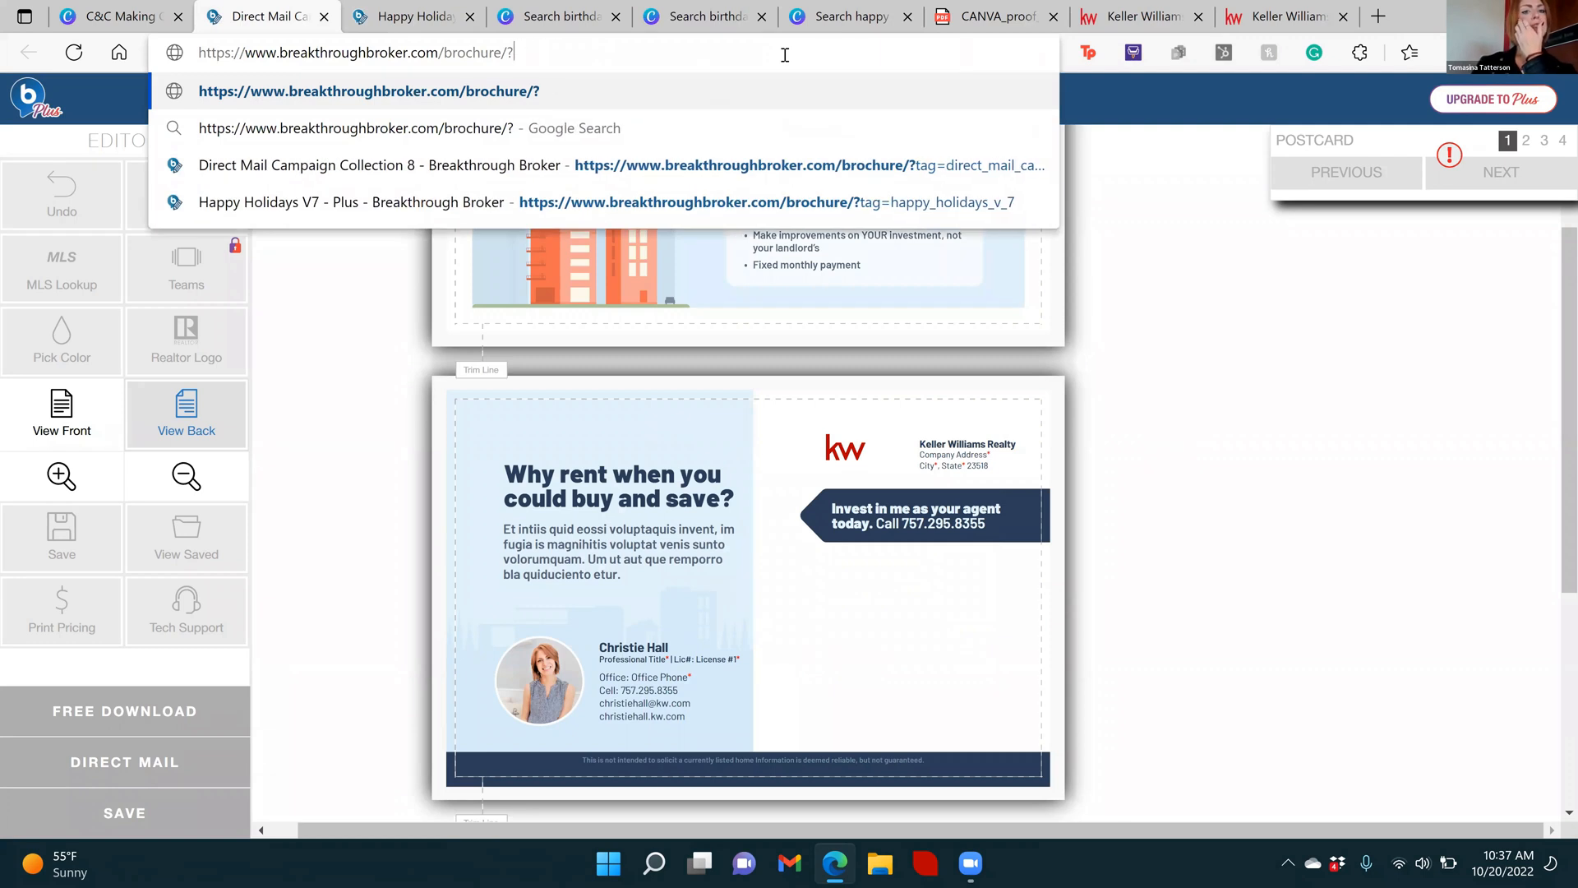
key(BackSpace)
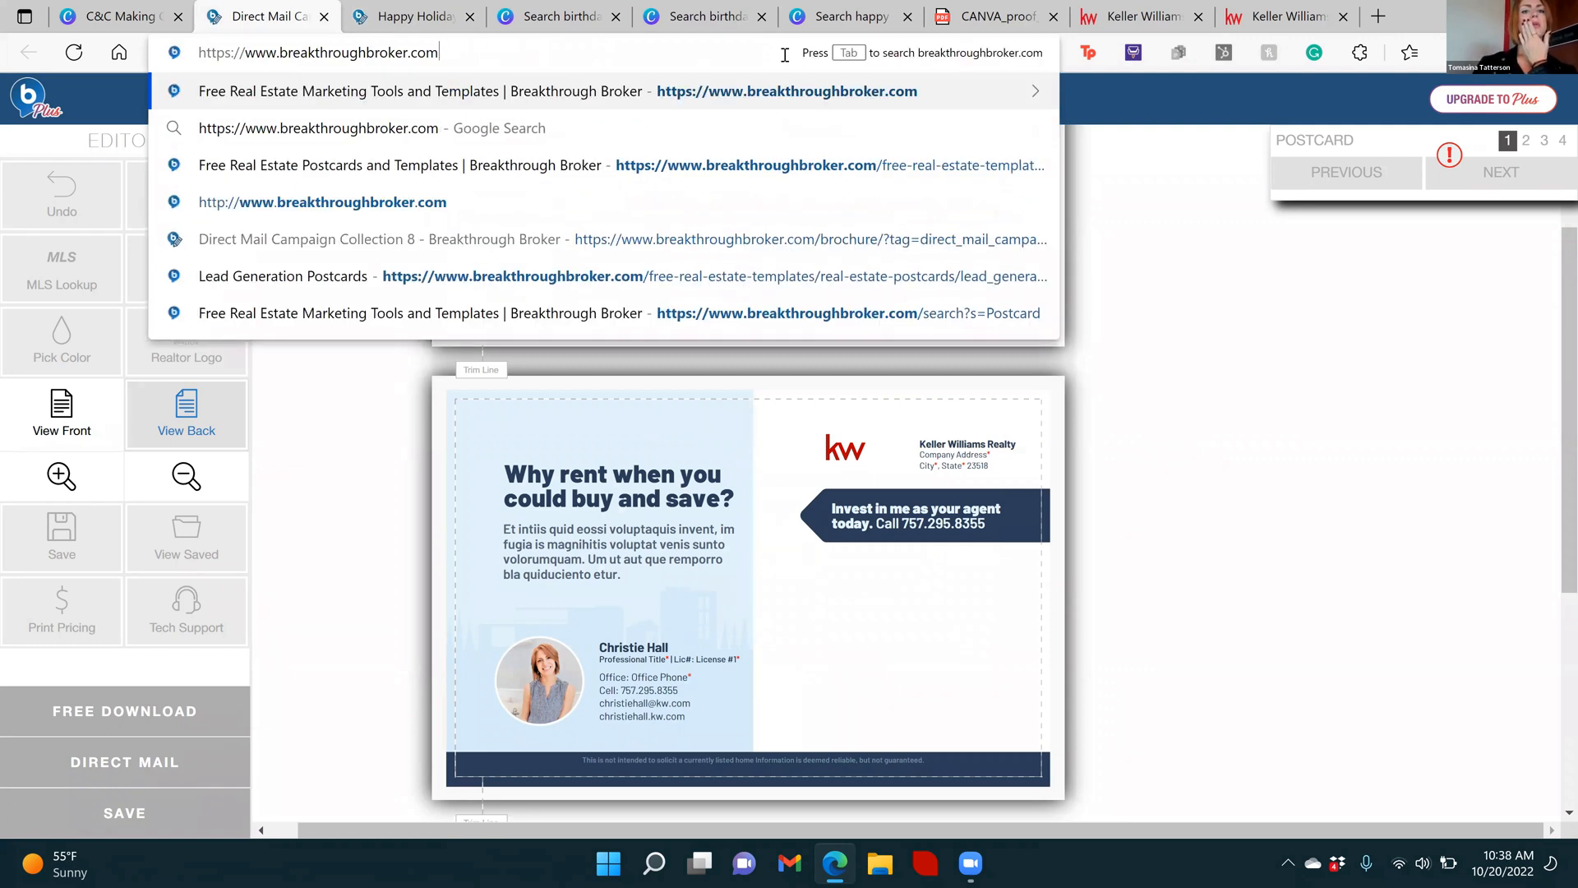
key(Return)
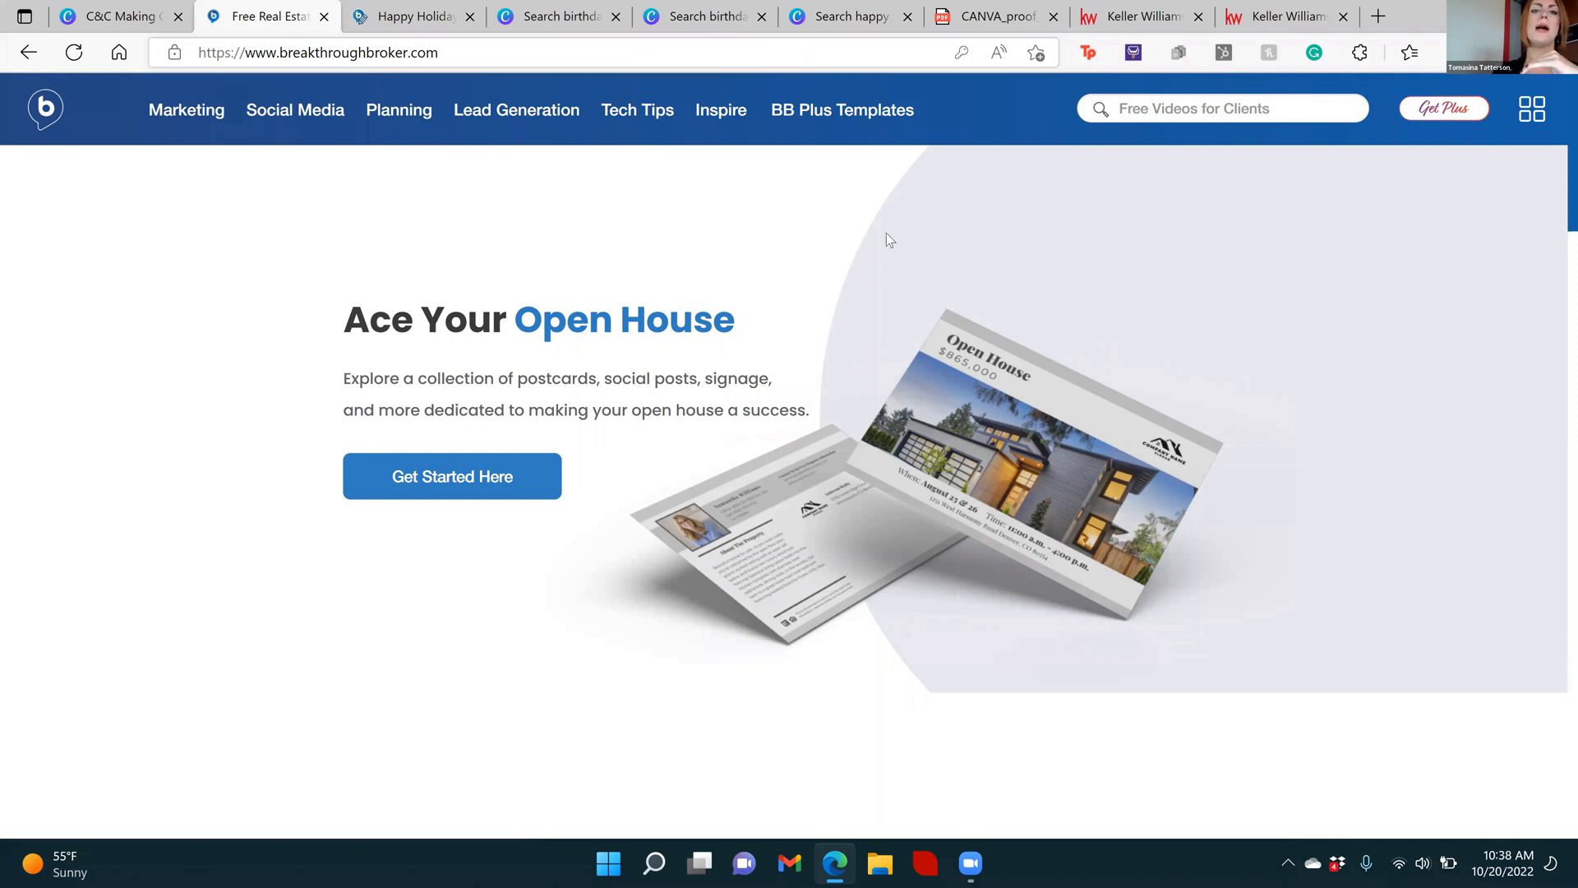
Search the Breakthrough Broker site for "postcard"
click(1138, 112)
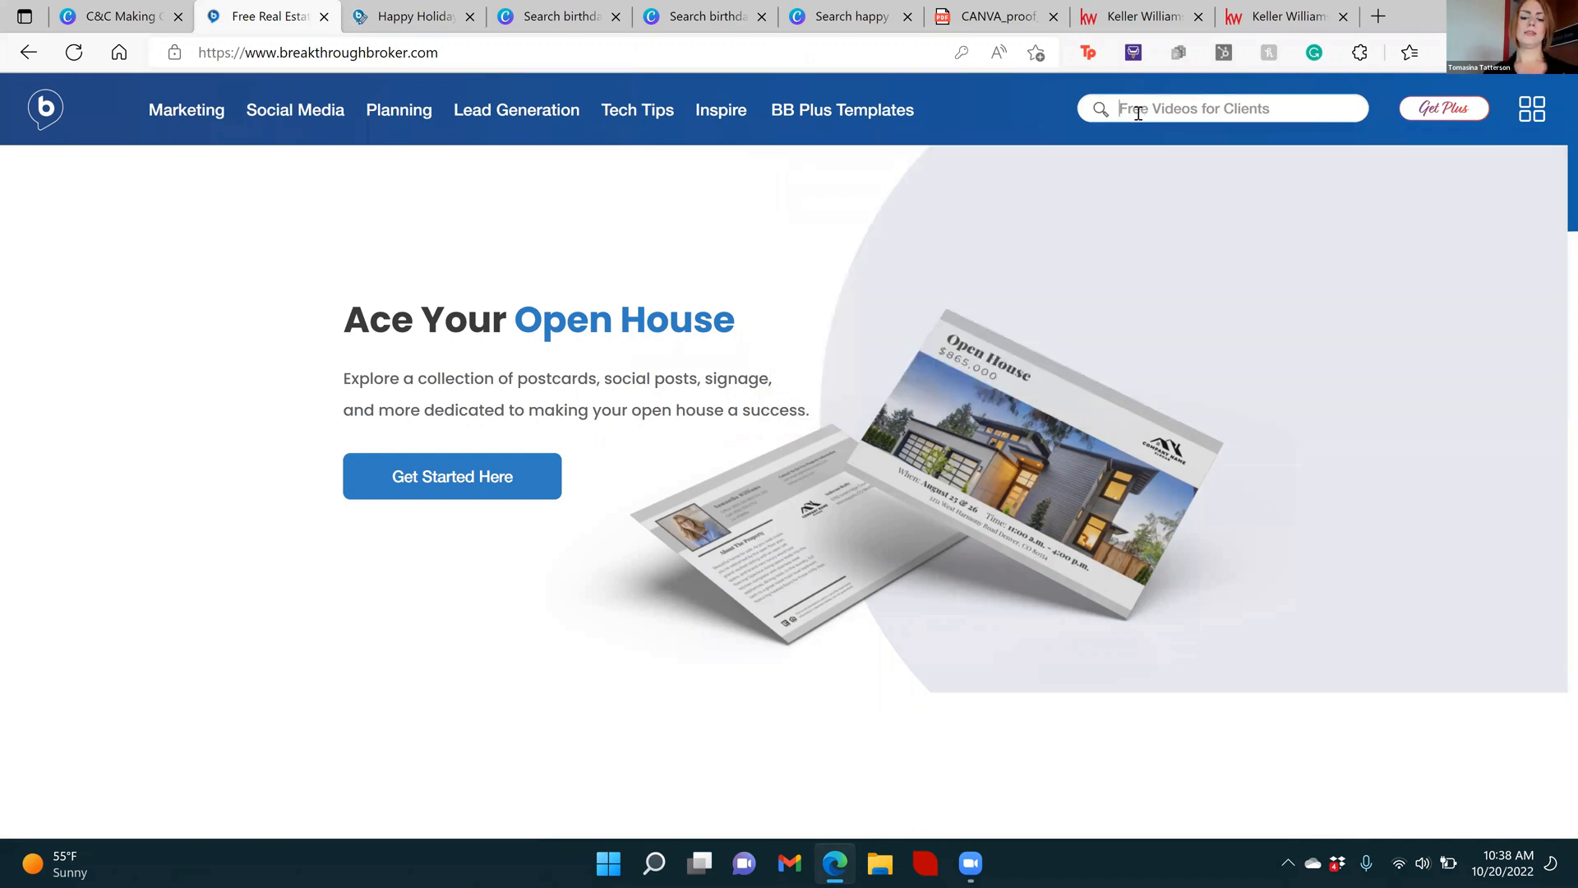
text(postcard)
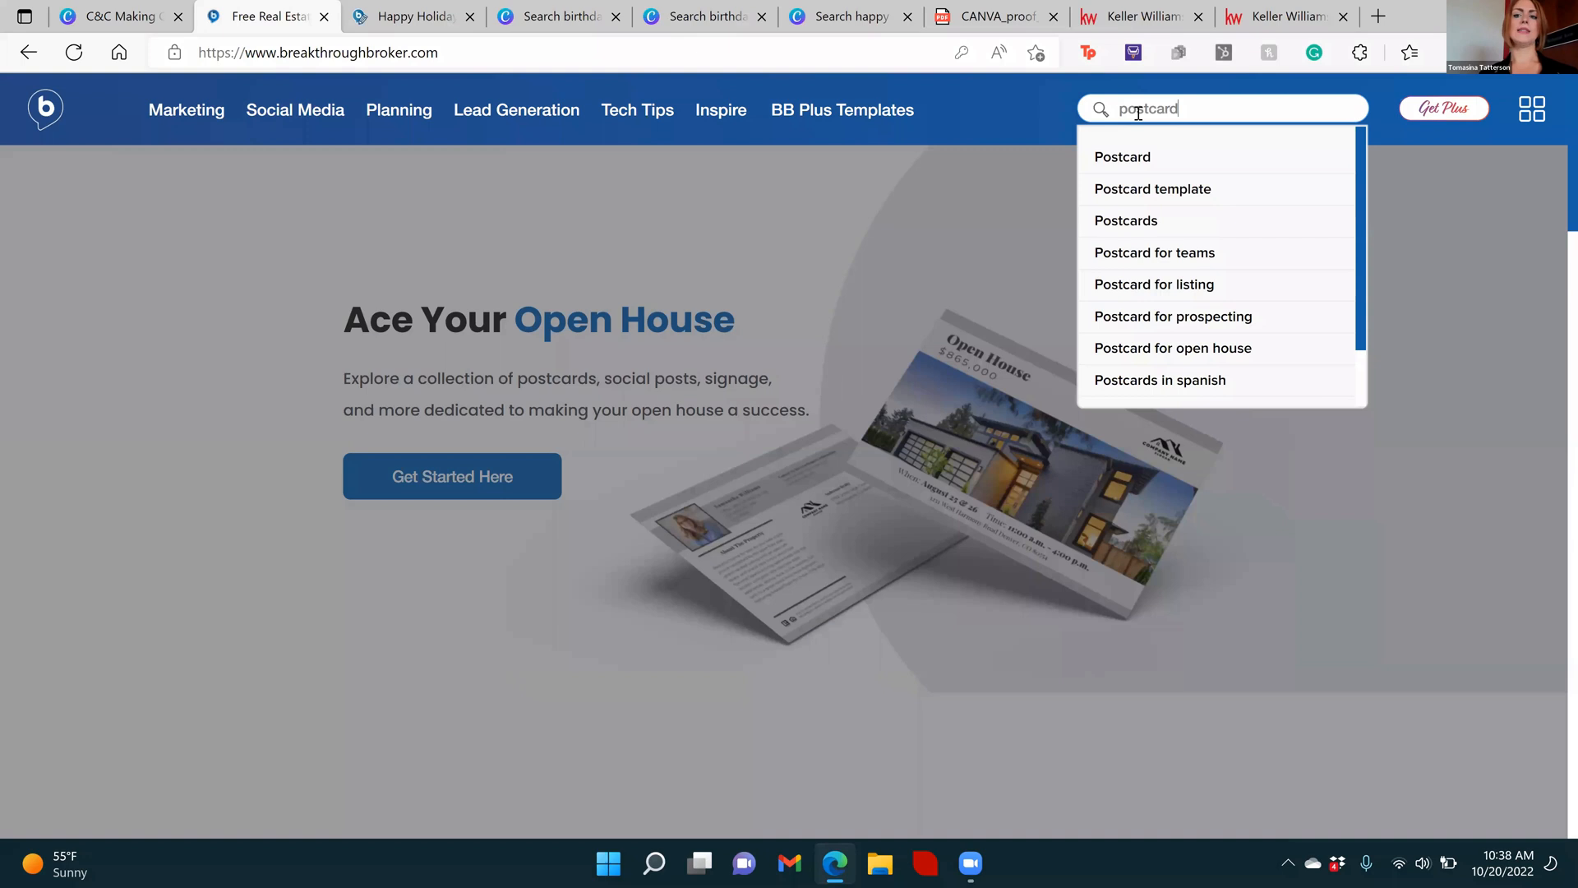
key(Return)
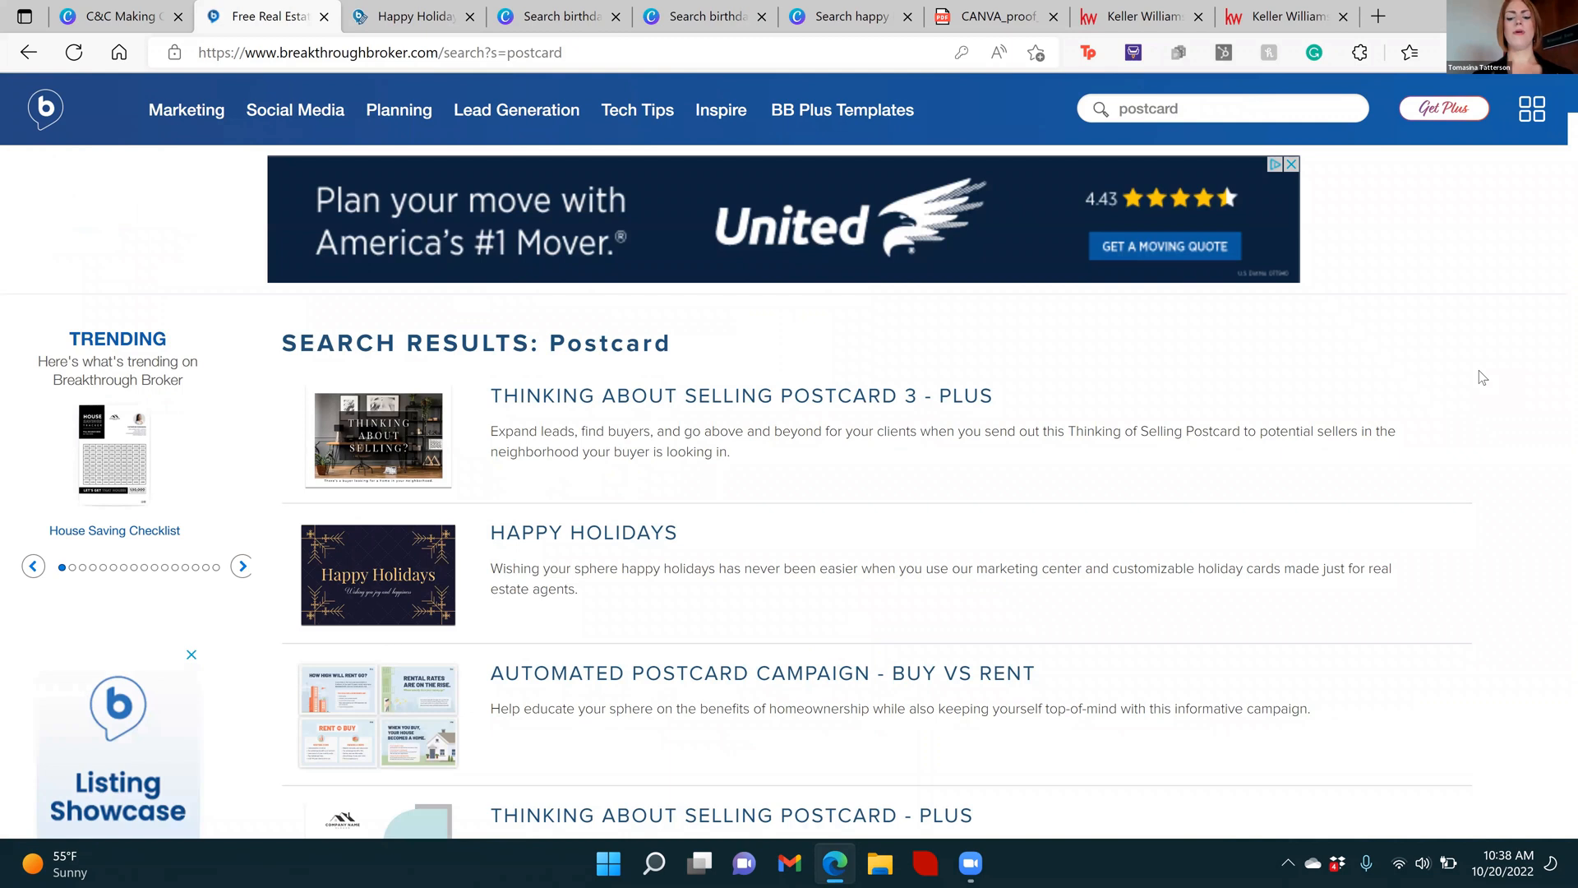
Open Happy Halloween Postcard 2 from the search results, start it in the editor and close the floating advertisement
scroll(1478, 371, down, 7)
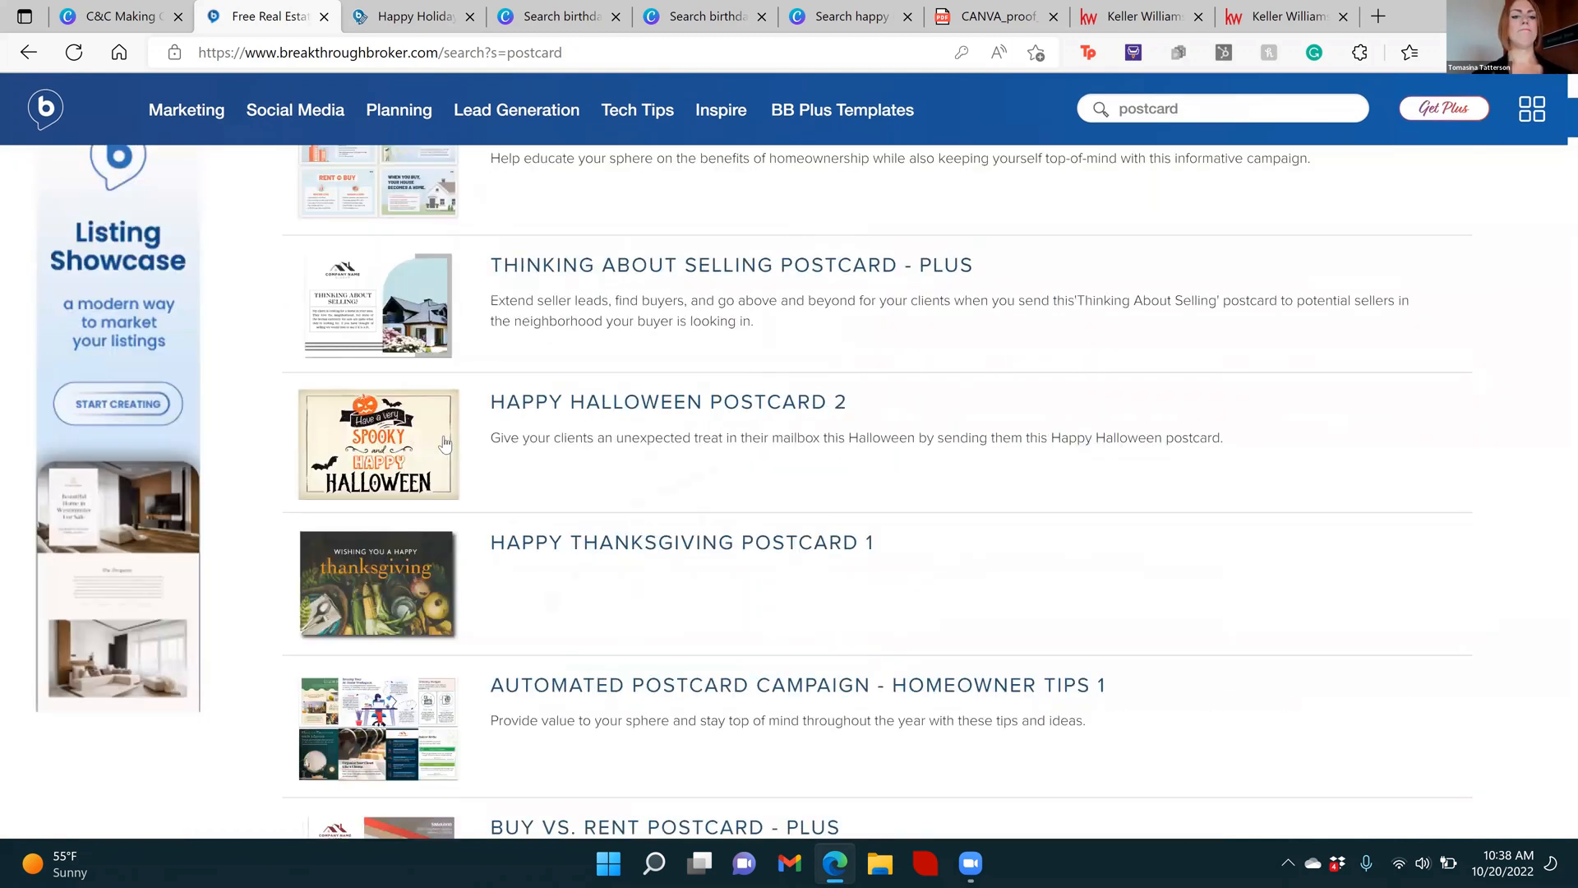
click(554, 406)
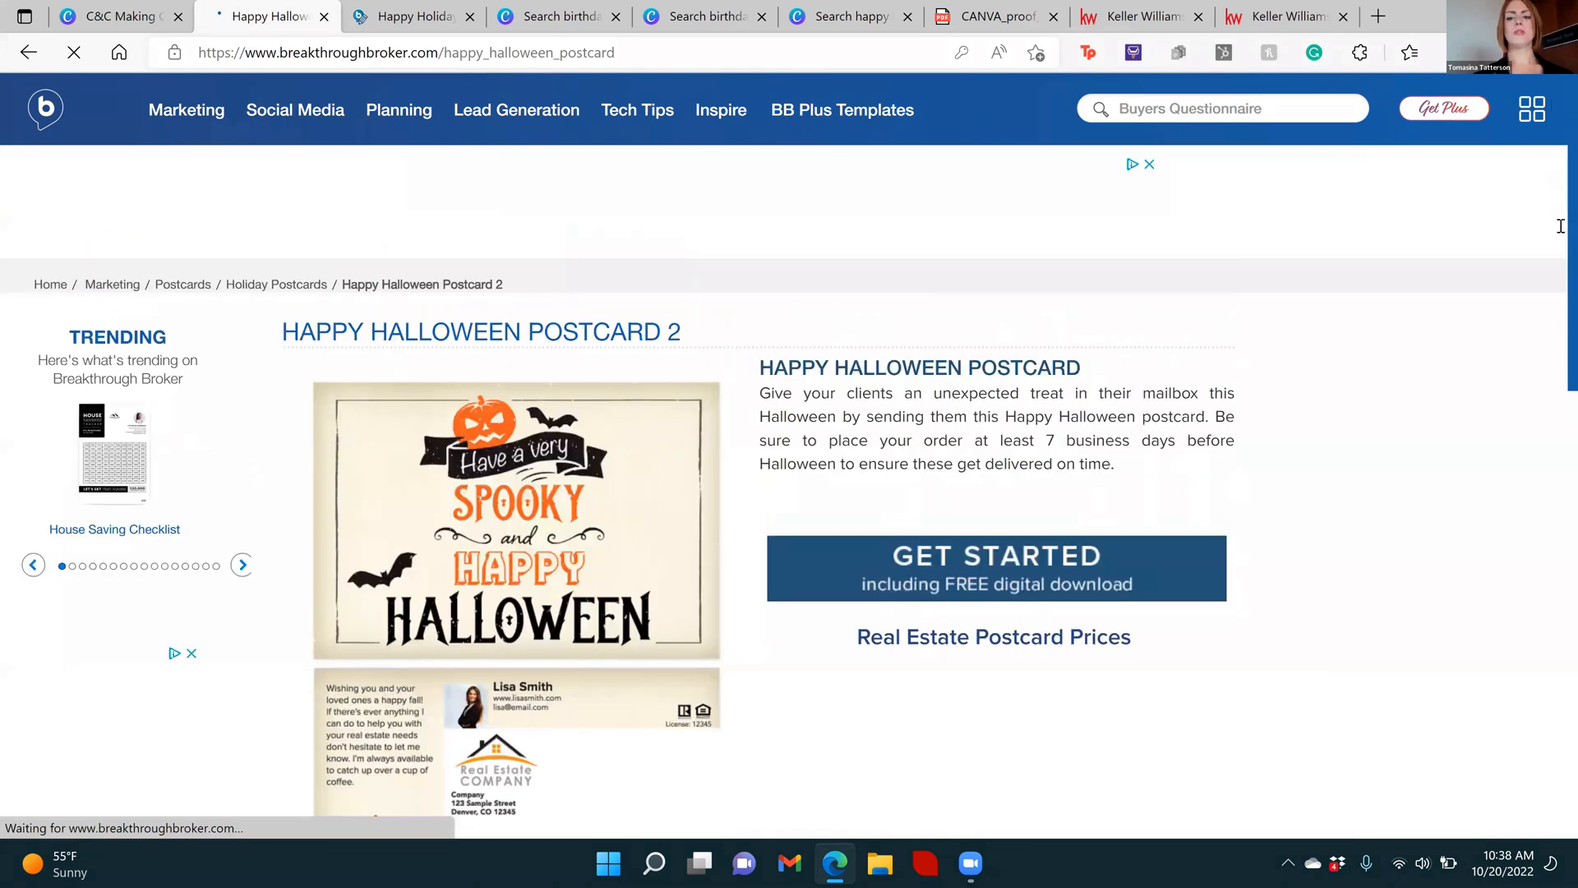
scroll(1000, 394, down, 2)
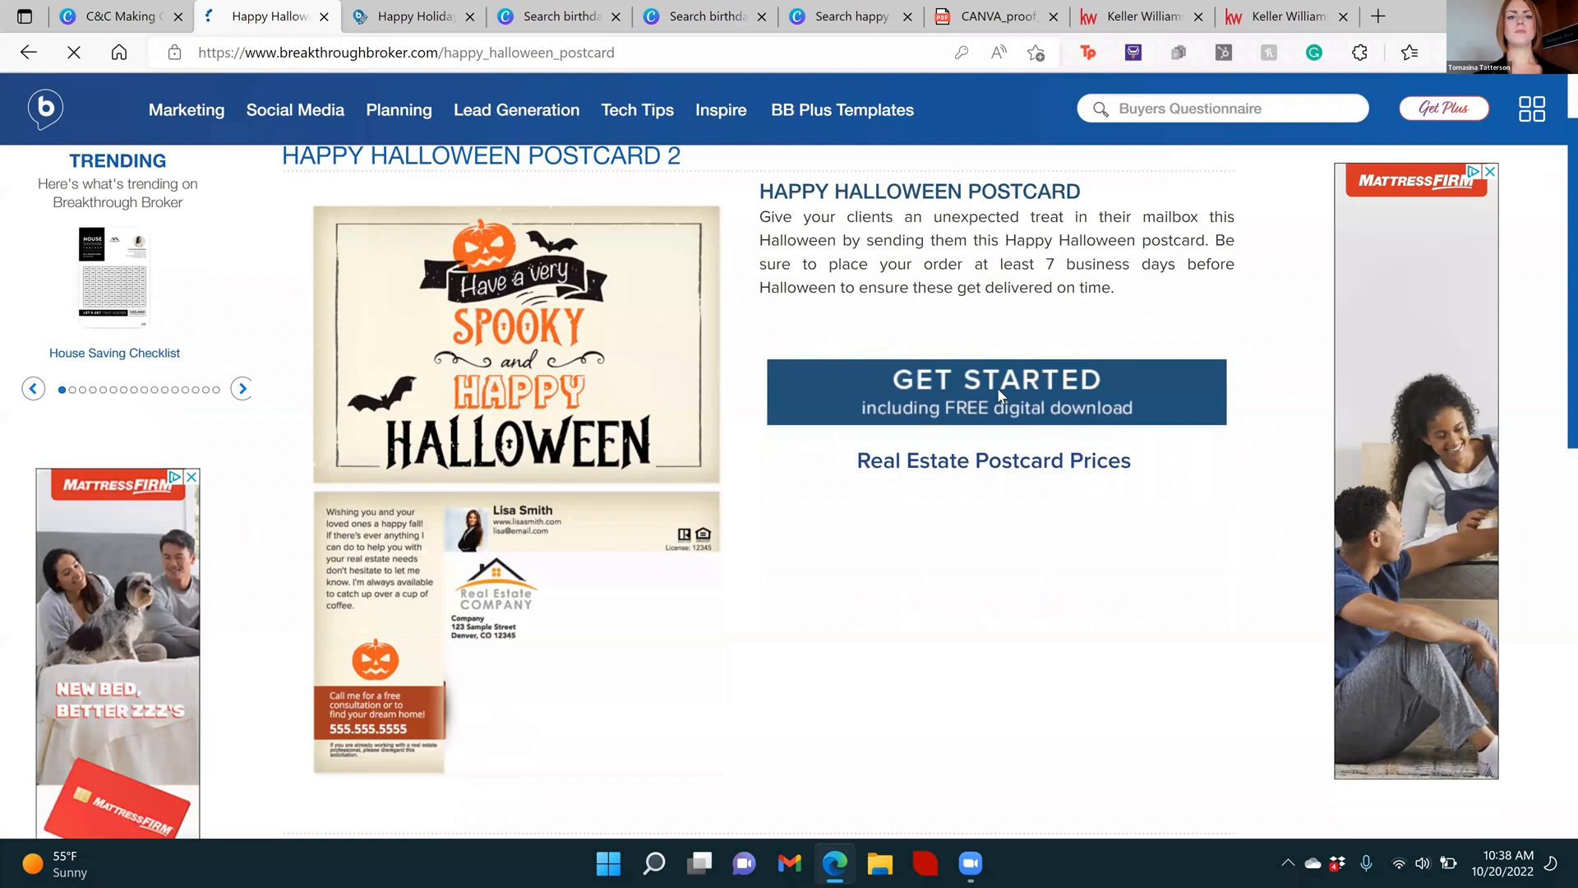
click(999, 396)
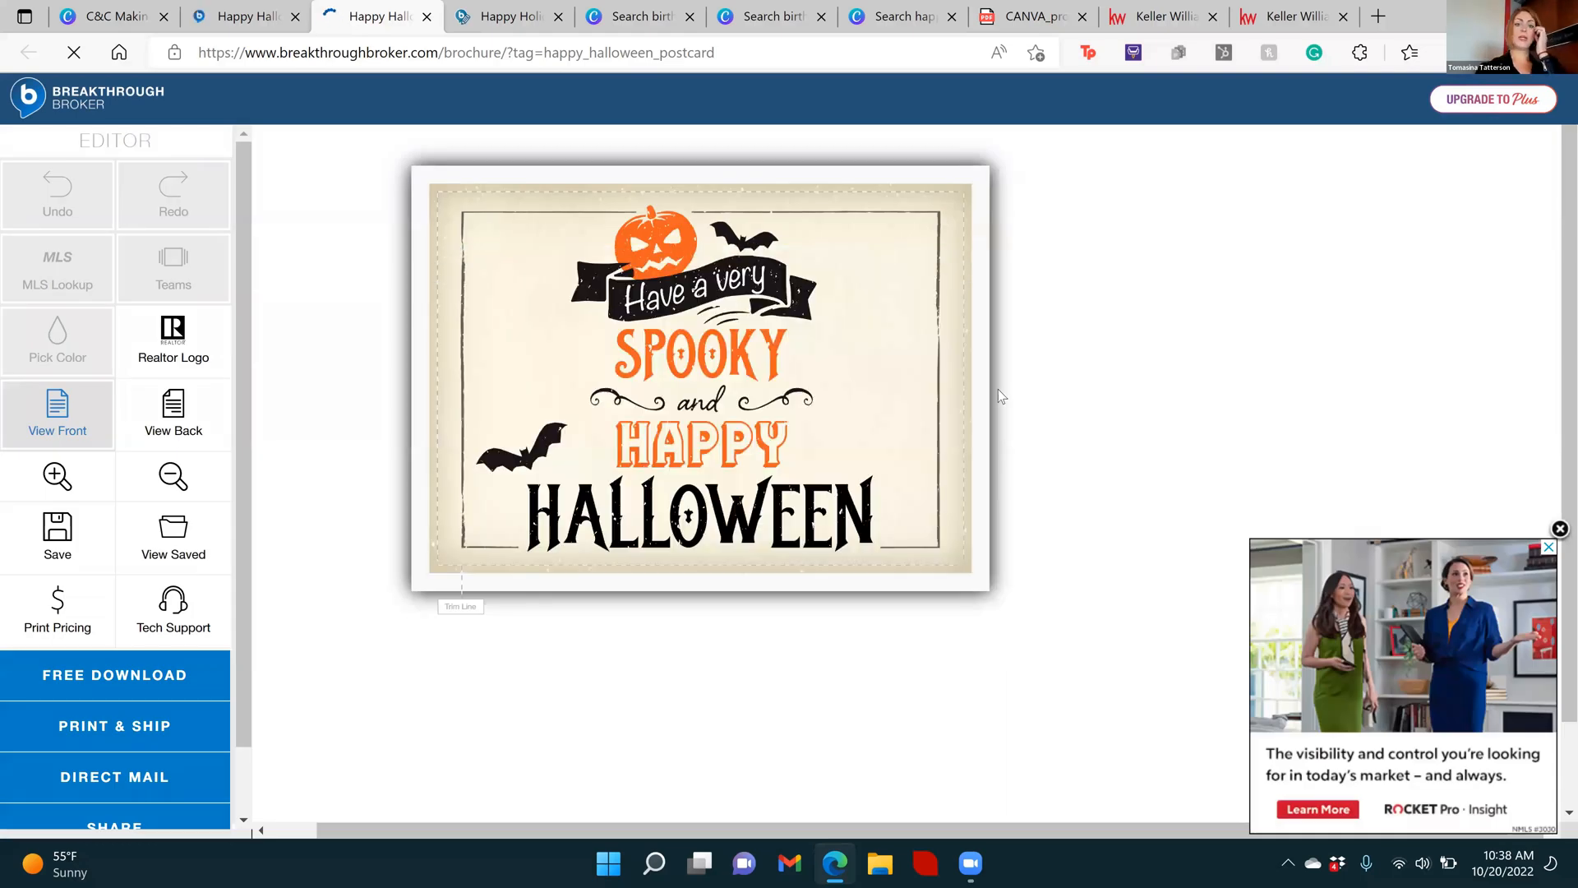
click(1559, 530)
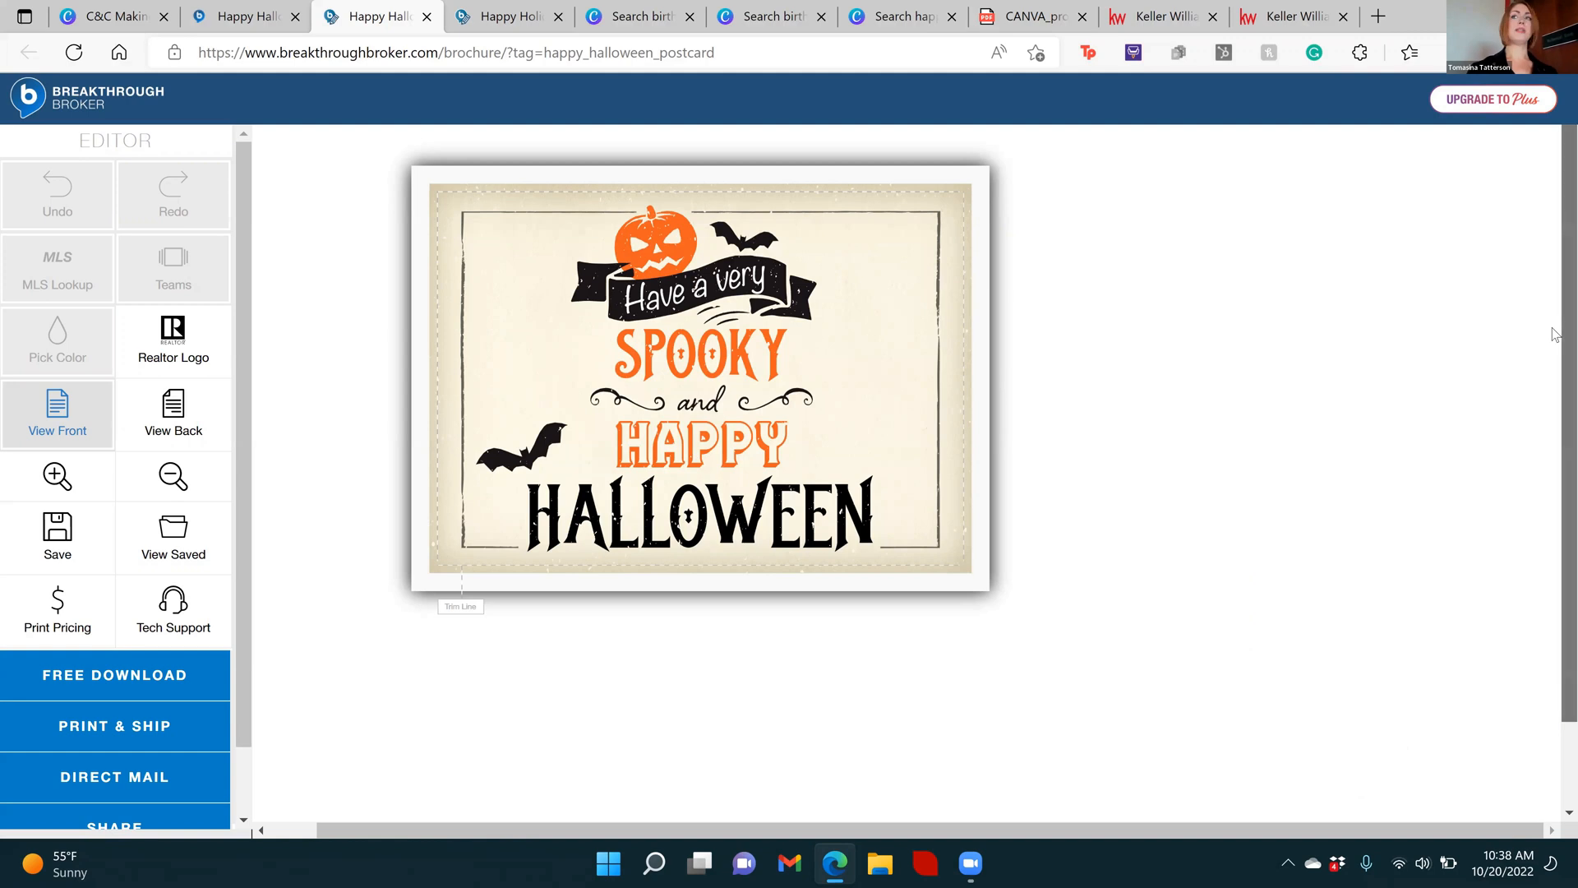
Look over the Halloween postcard's front, zoom out and show its back
scroll(1554, 363, down, 2)
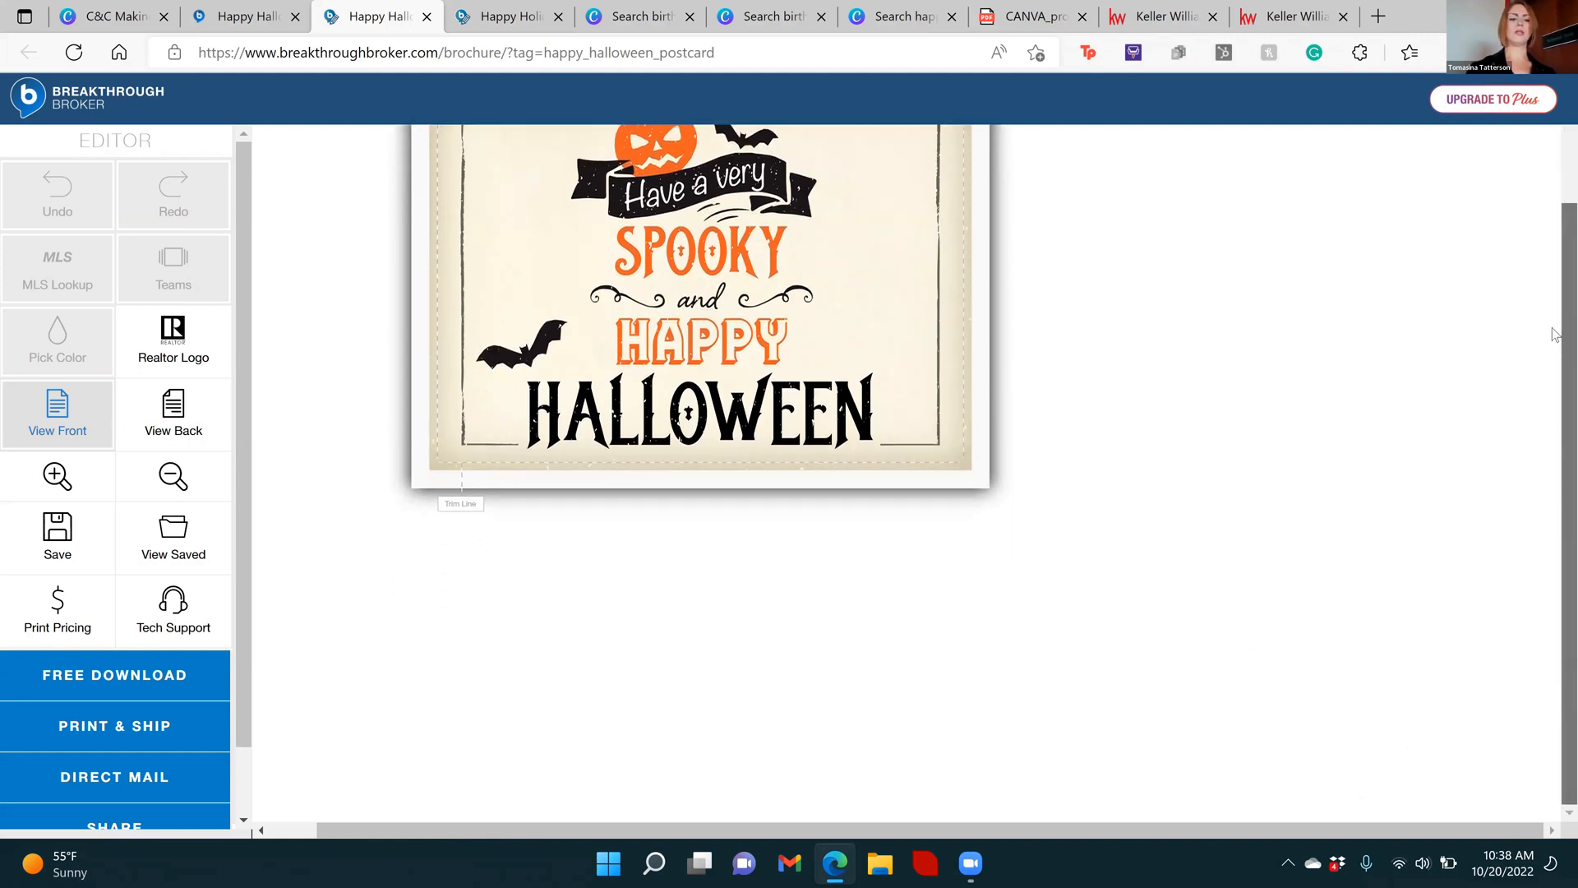
scroll(1556, 333, up, 2)
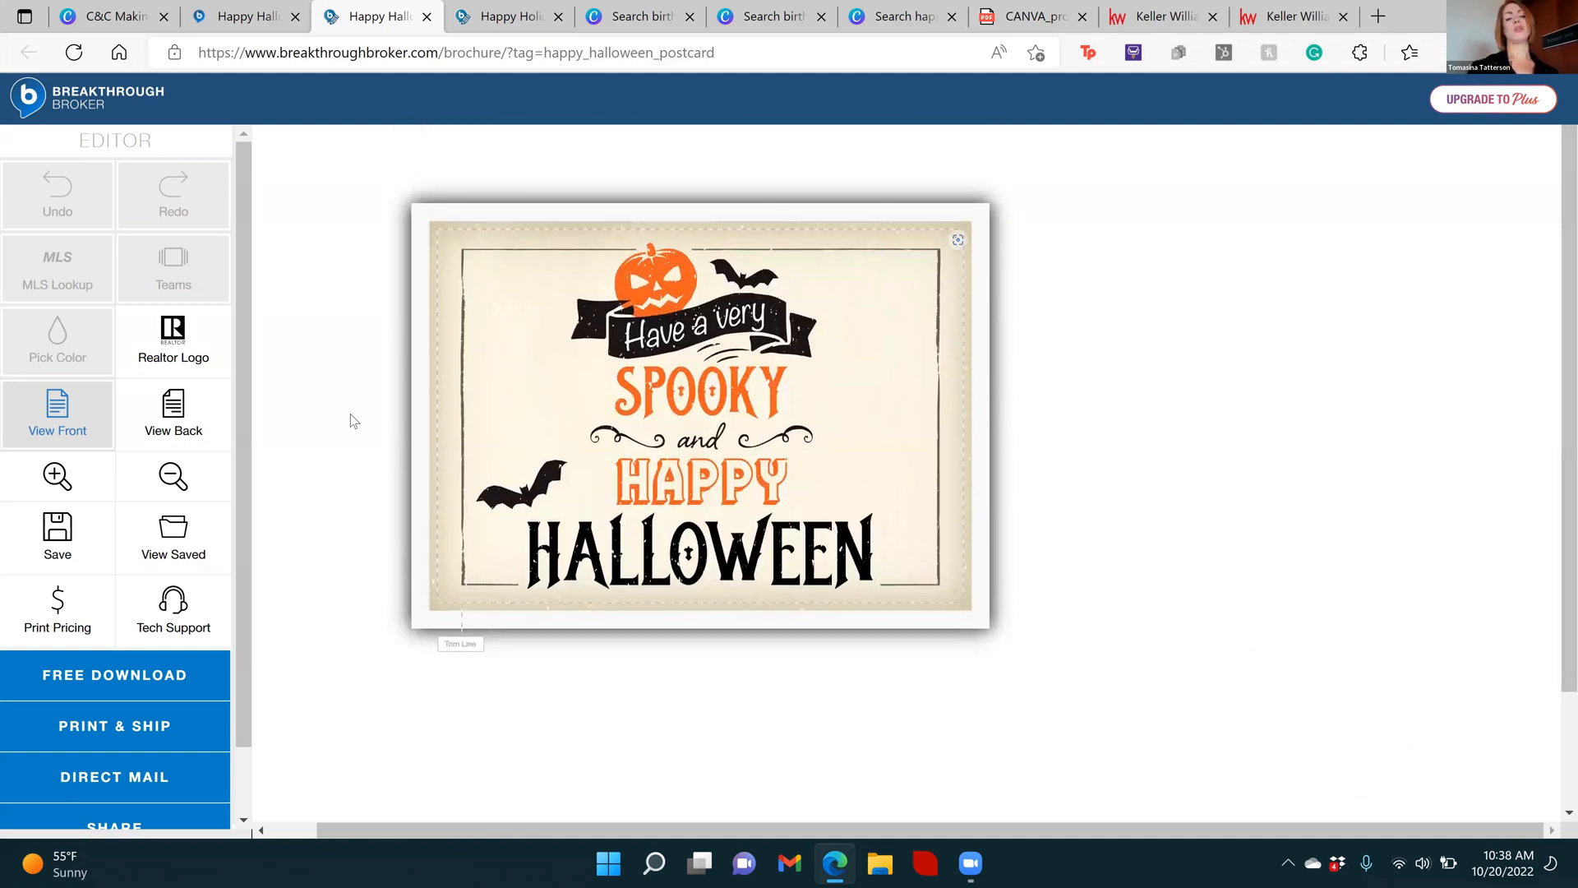
click(140, 298)
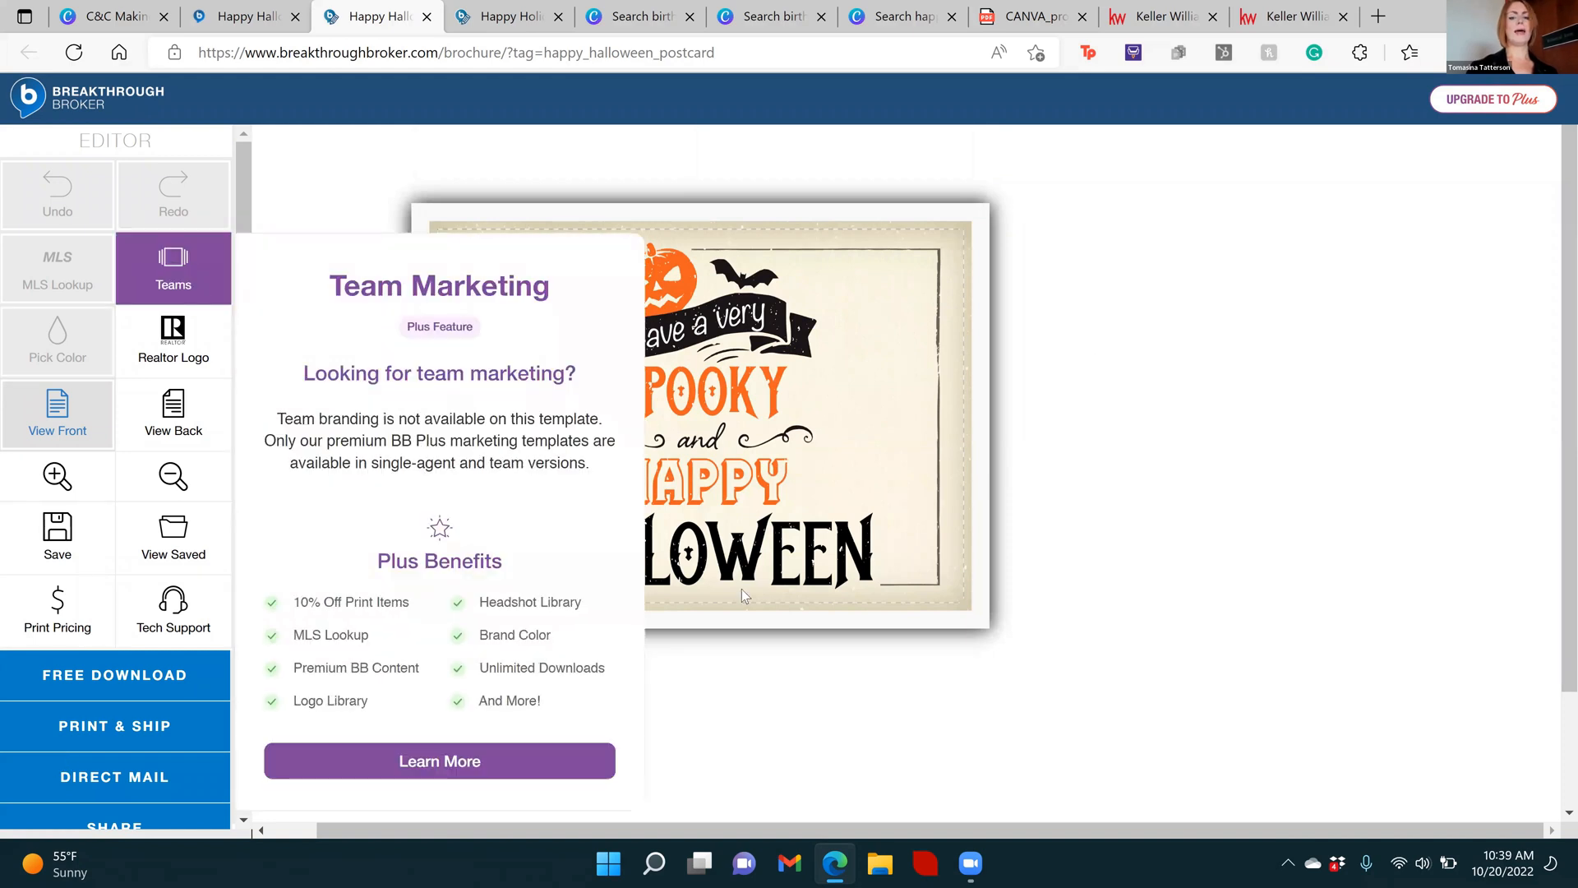
click(169, 411)
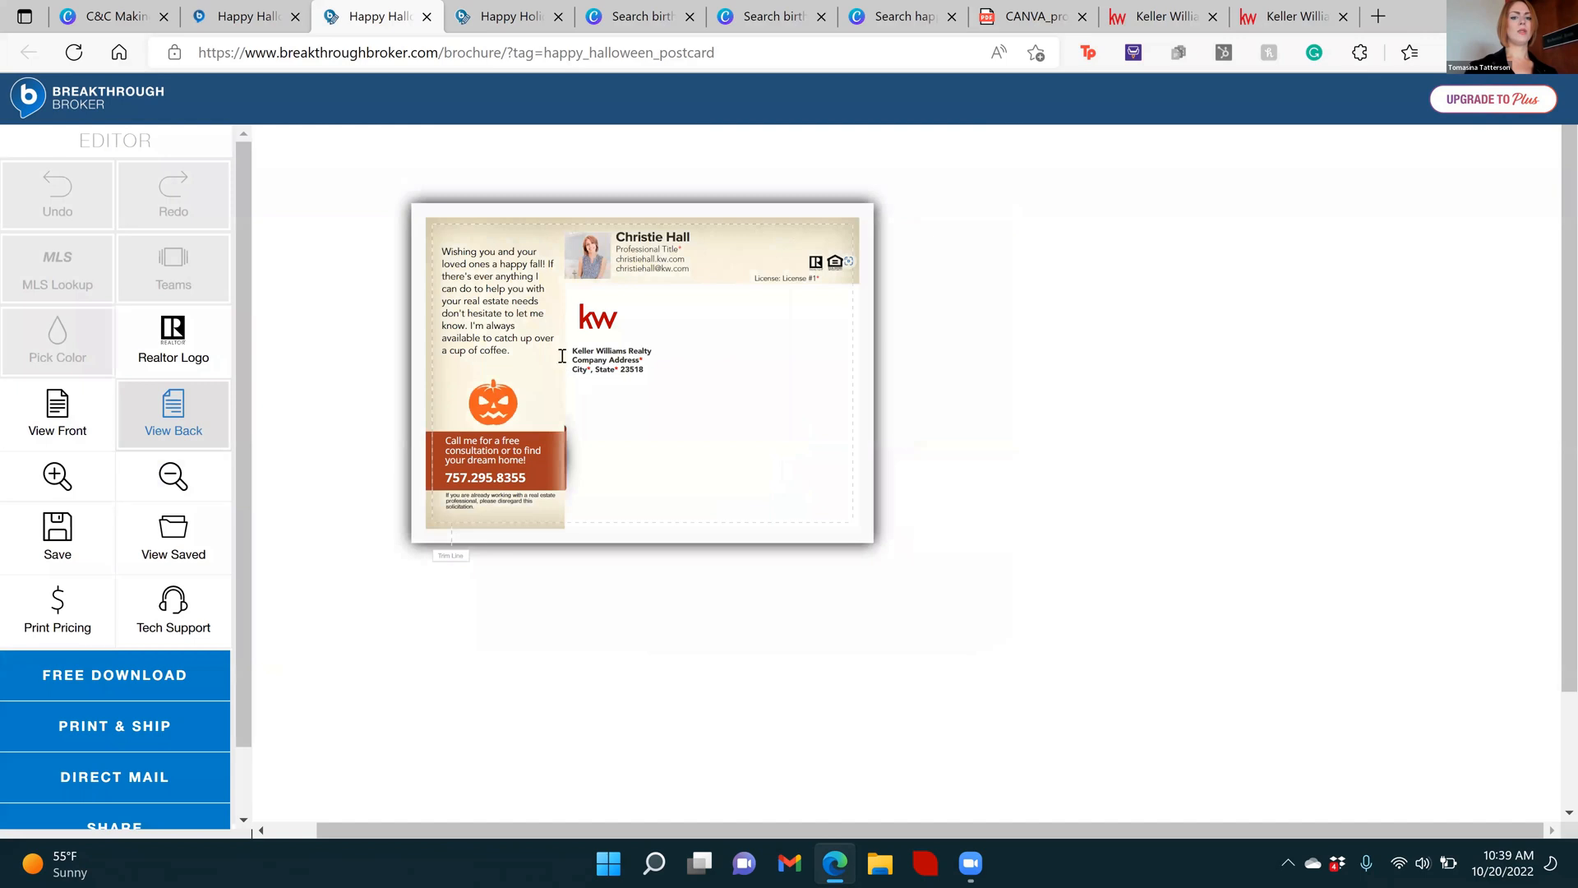
Start uploading a replacement logo for the postcard's back and browse to the Print - Full Red & Gray folder within Pictures > KW Logos
click(588, 325)
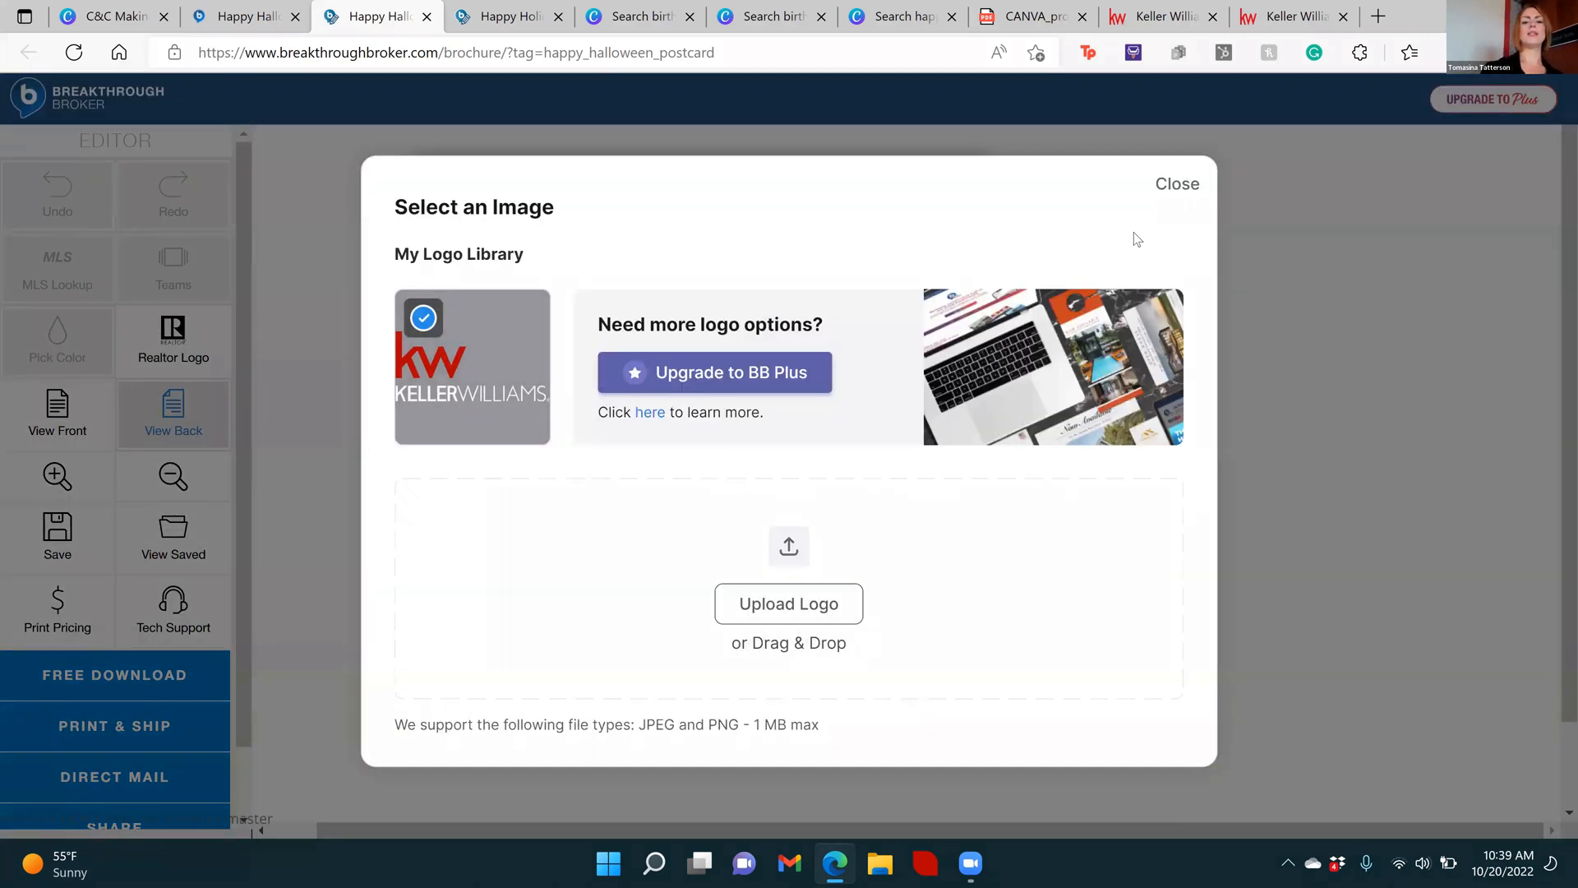
mouse_move(403, 408)
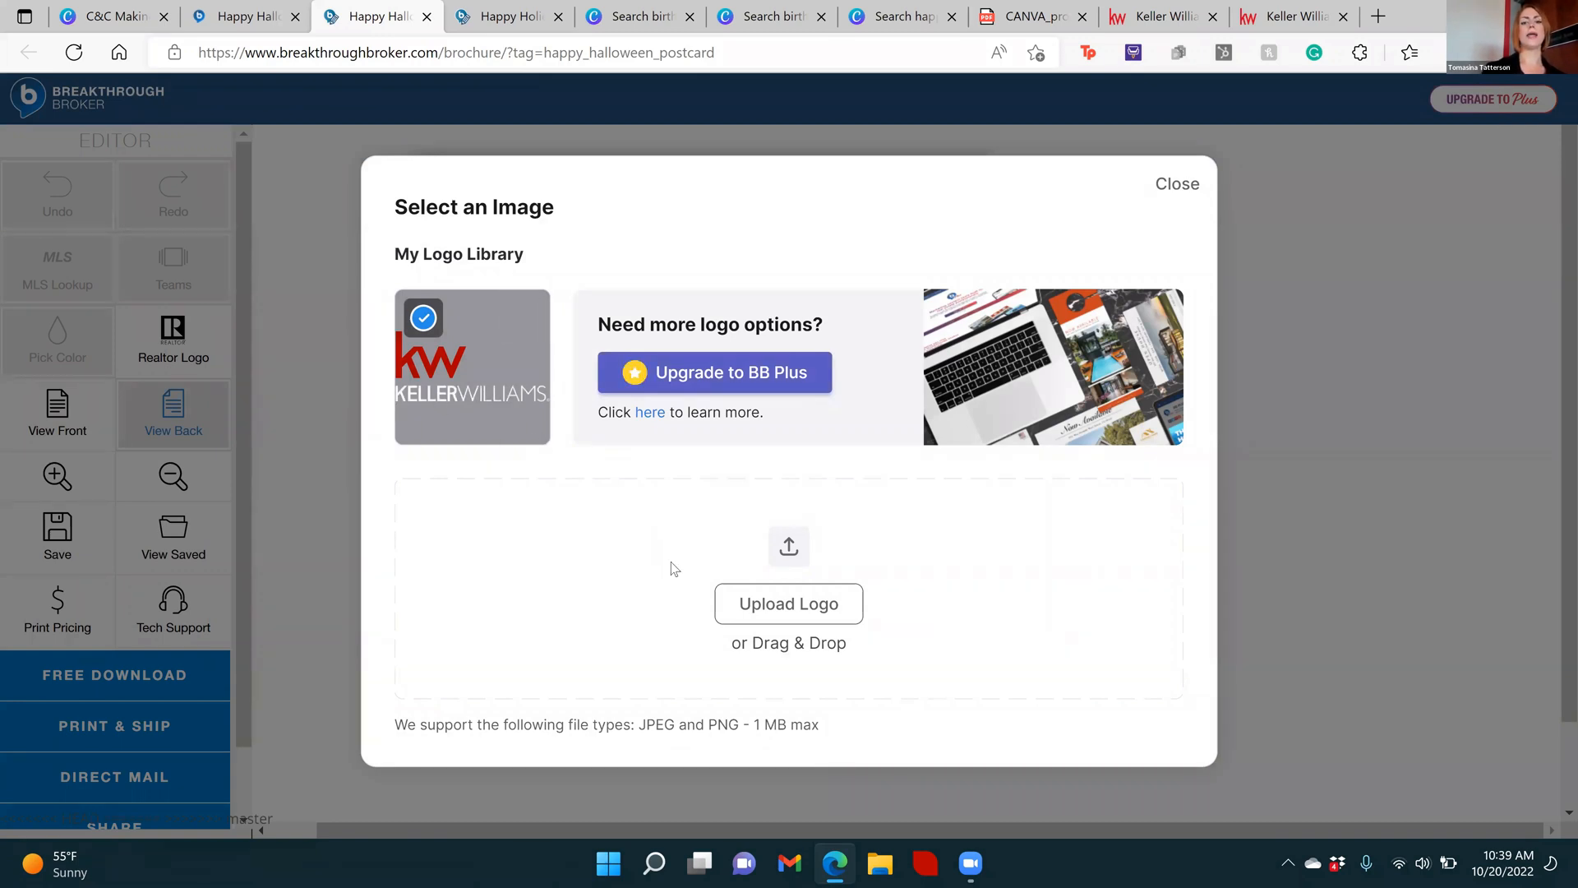
click(852, 613)
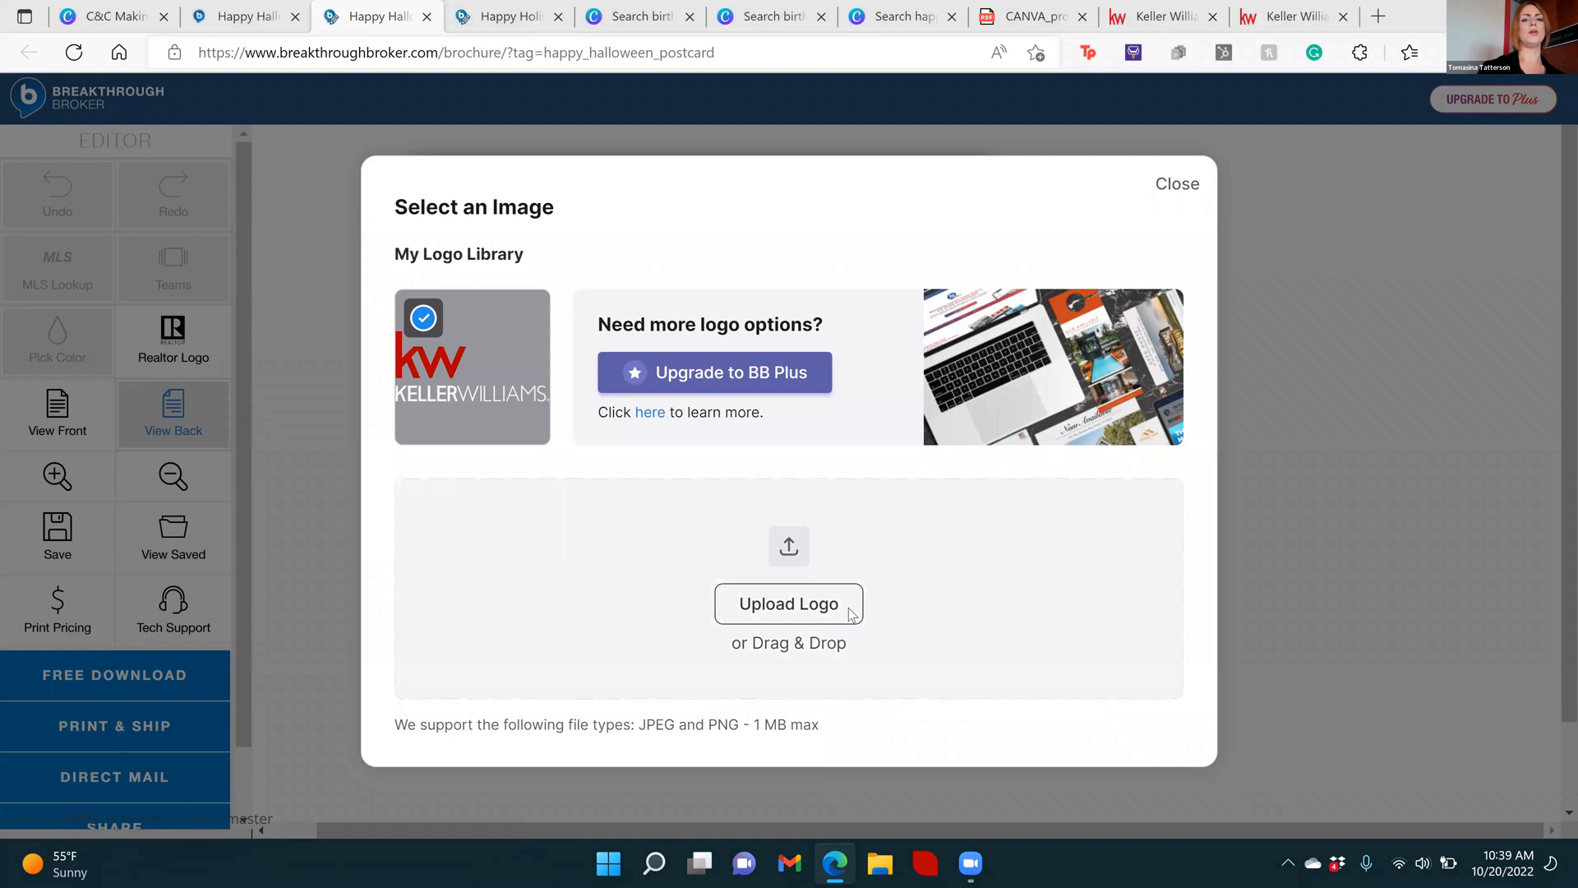
click(110, 165)
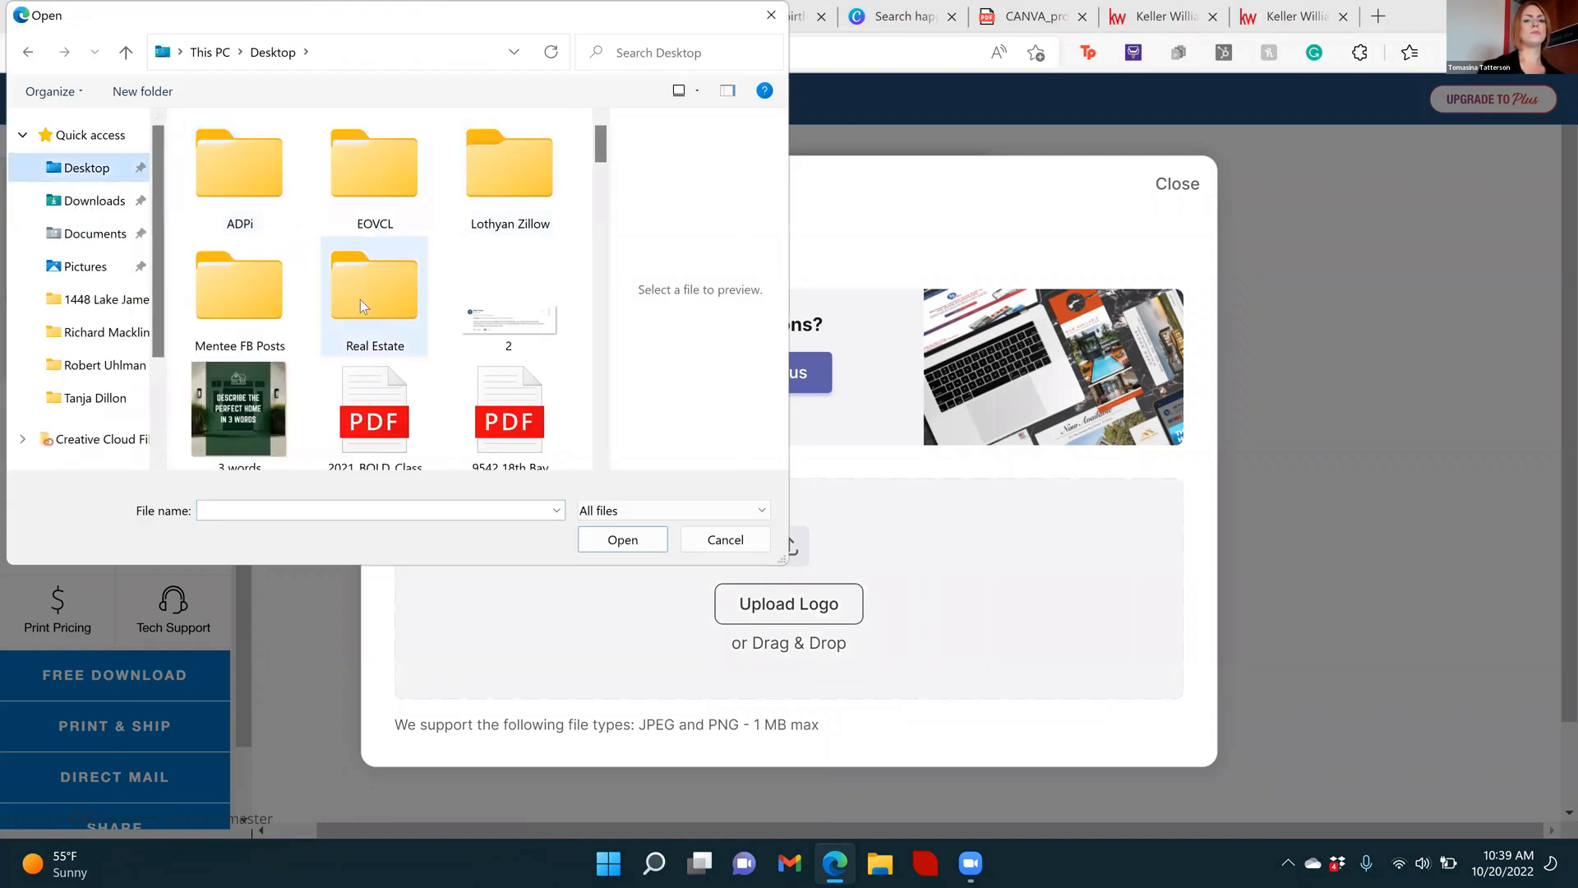
double_click(360, 306)
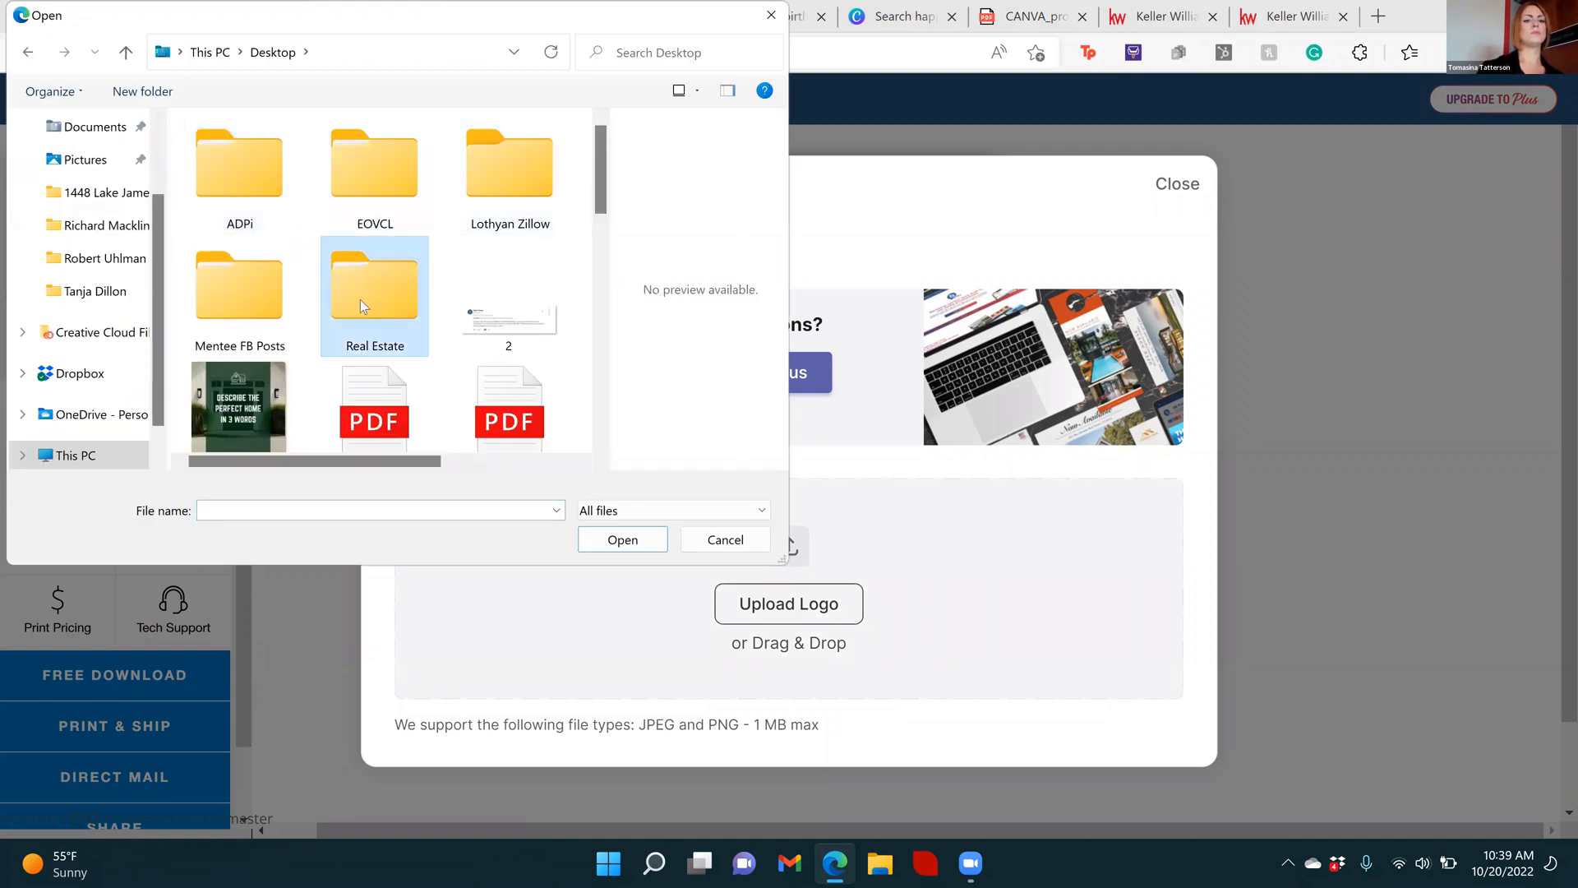
click(119, 161)
double_click(521, 188)
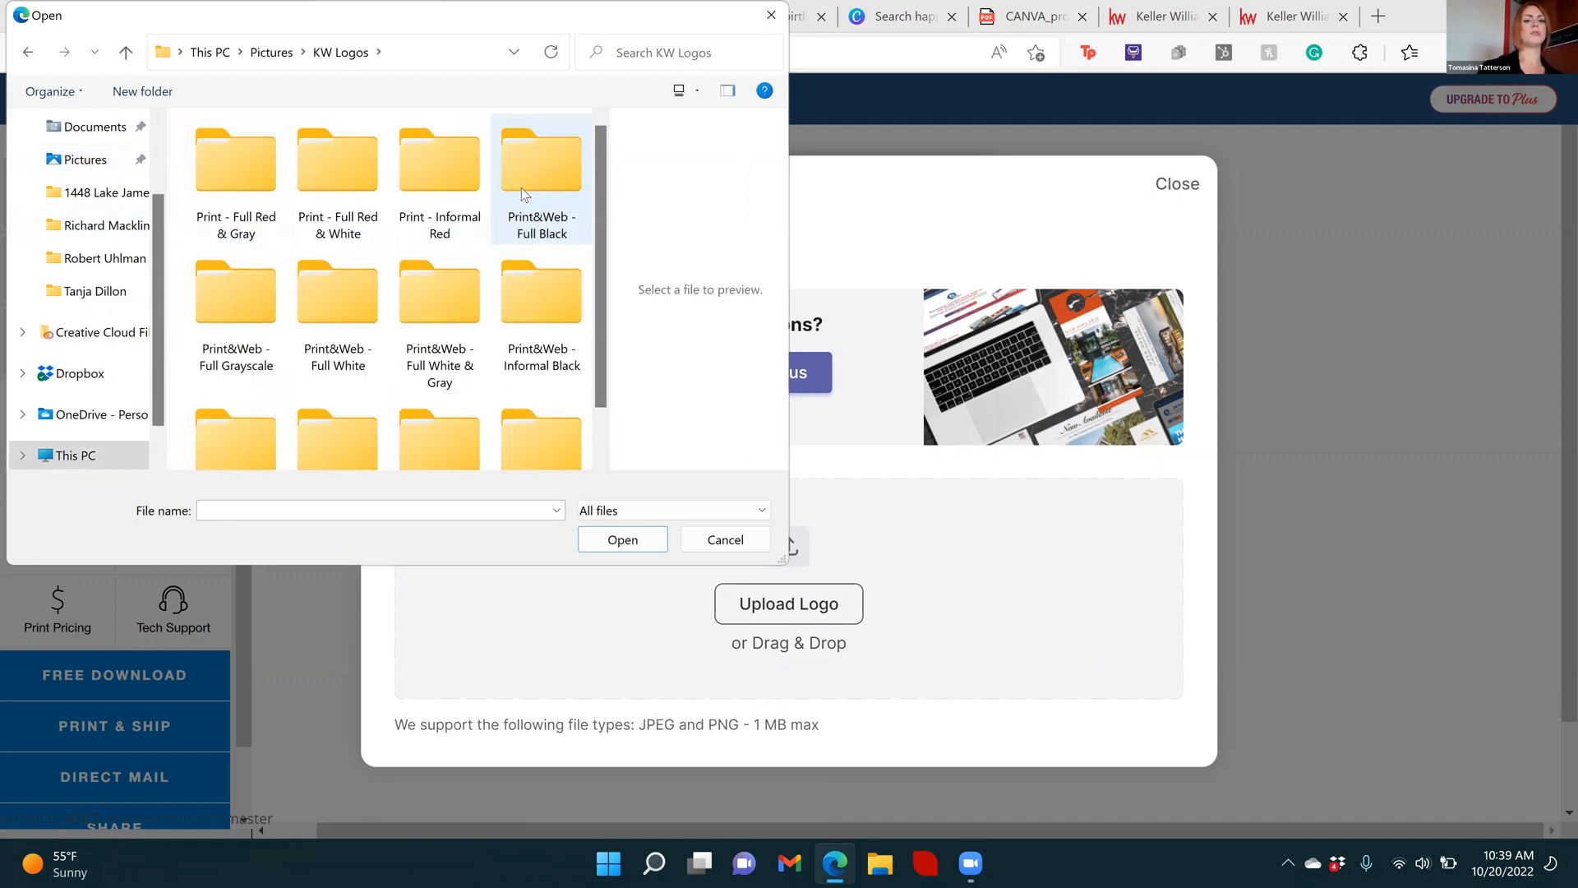
click(314, 180)
click(234, 175)
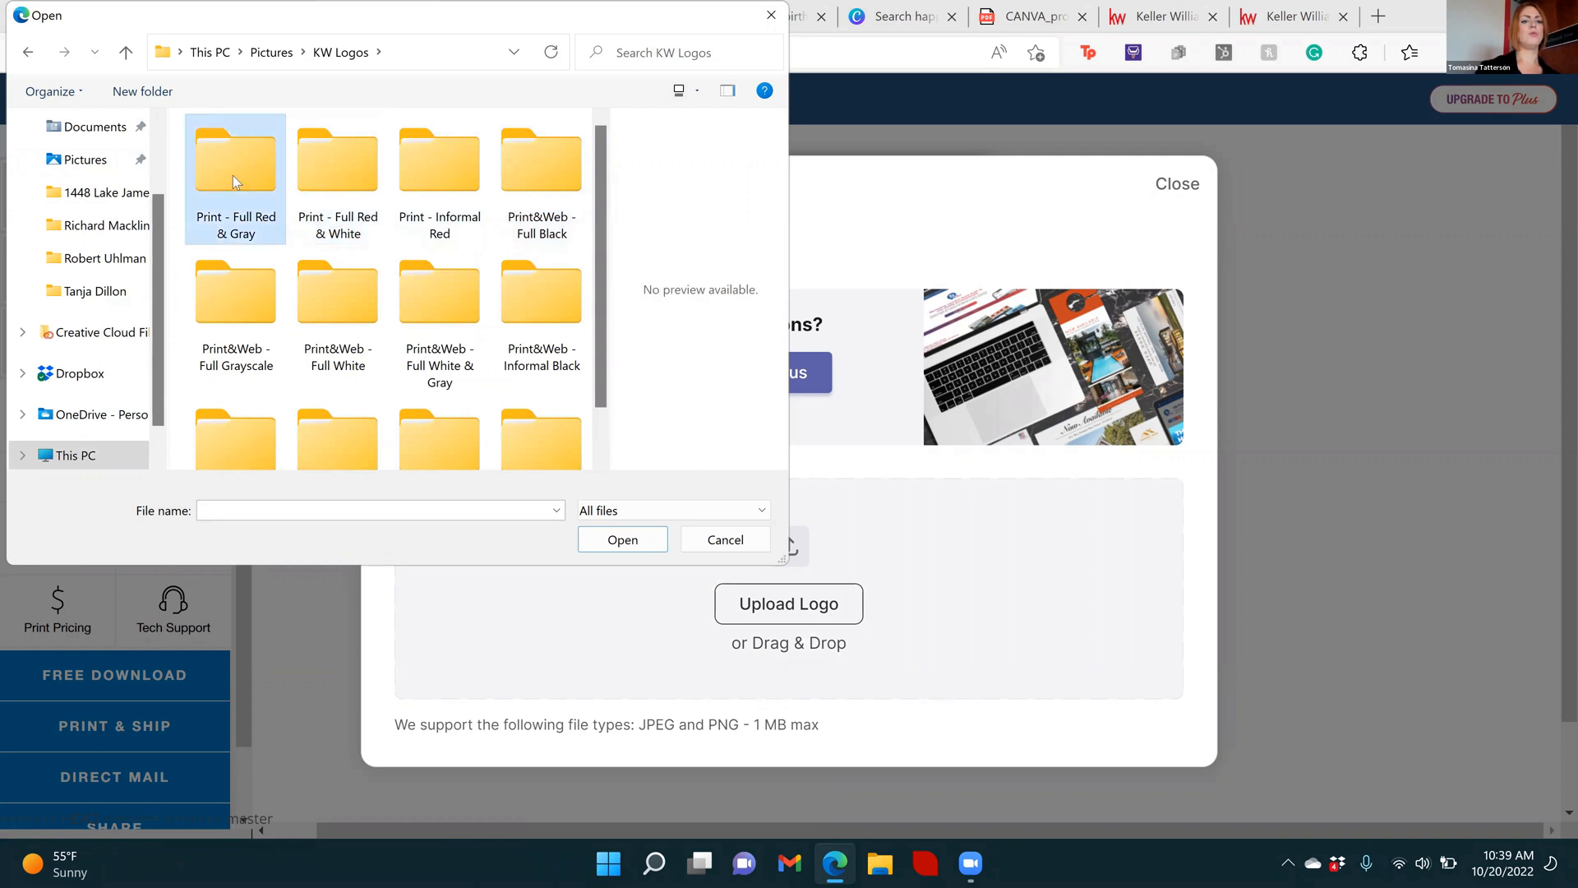
double_click(234, 175)
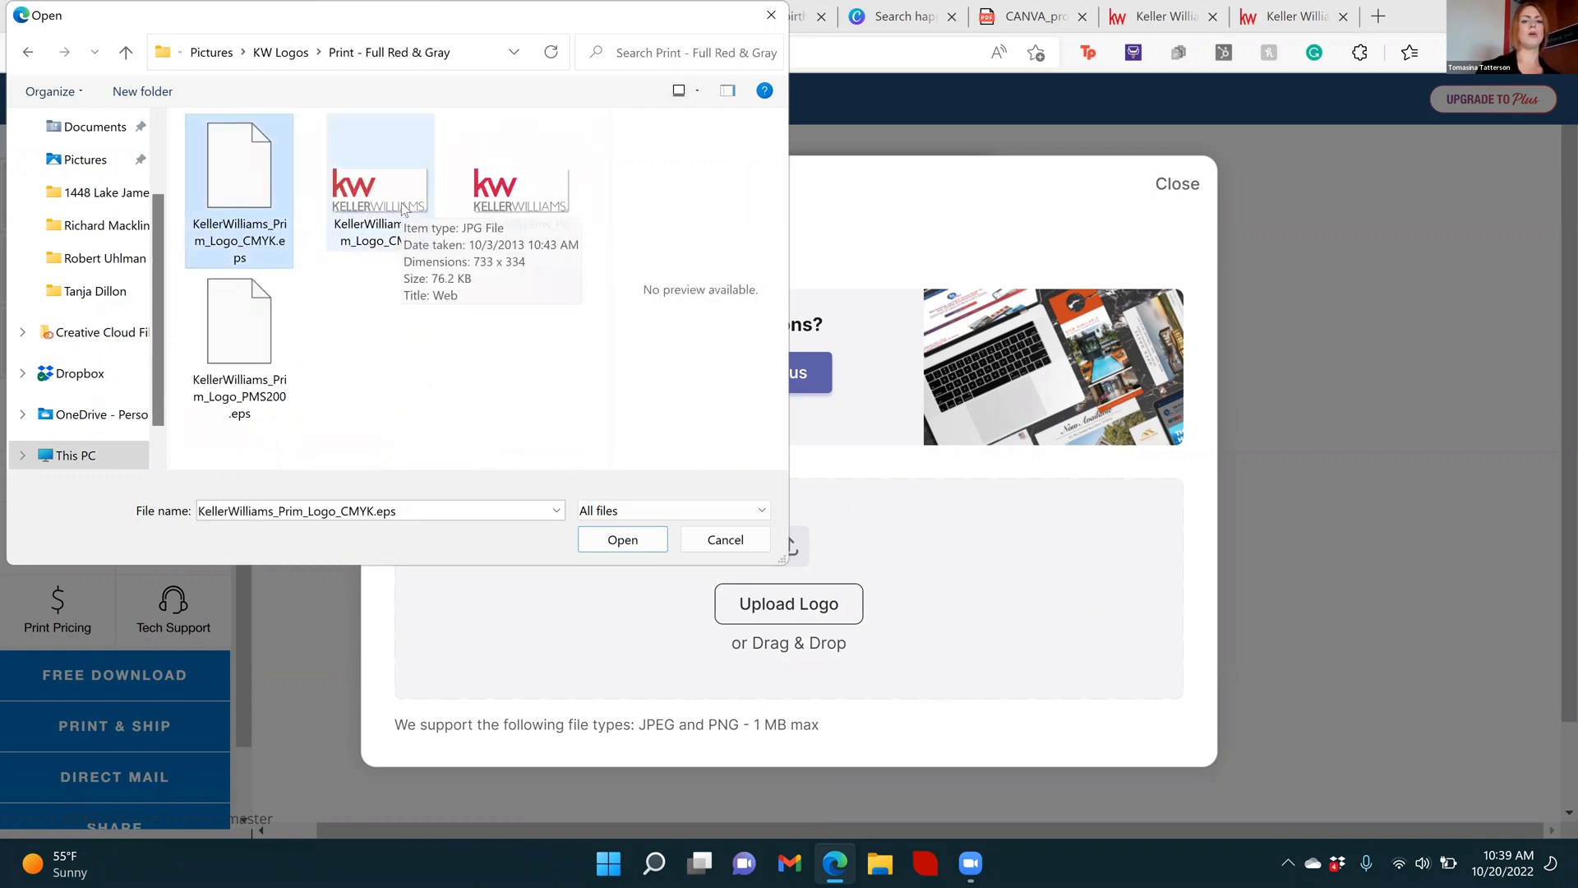
Upload the KellerWilliams_Prim_Logo_CMYK image and accept its default crop to place it on the postcard's back
click(510, 208)
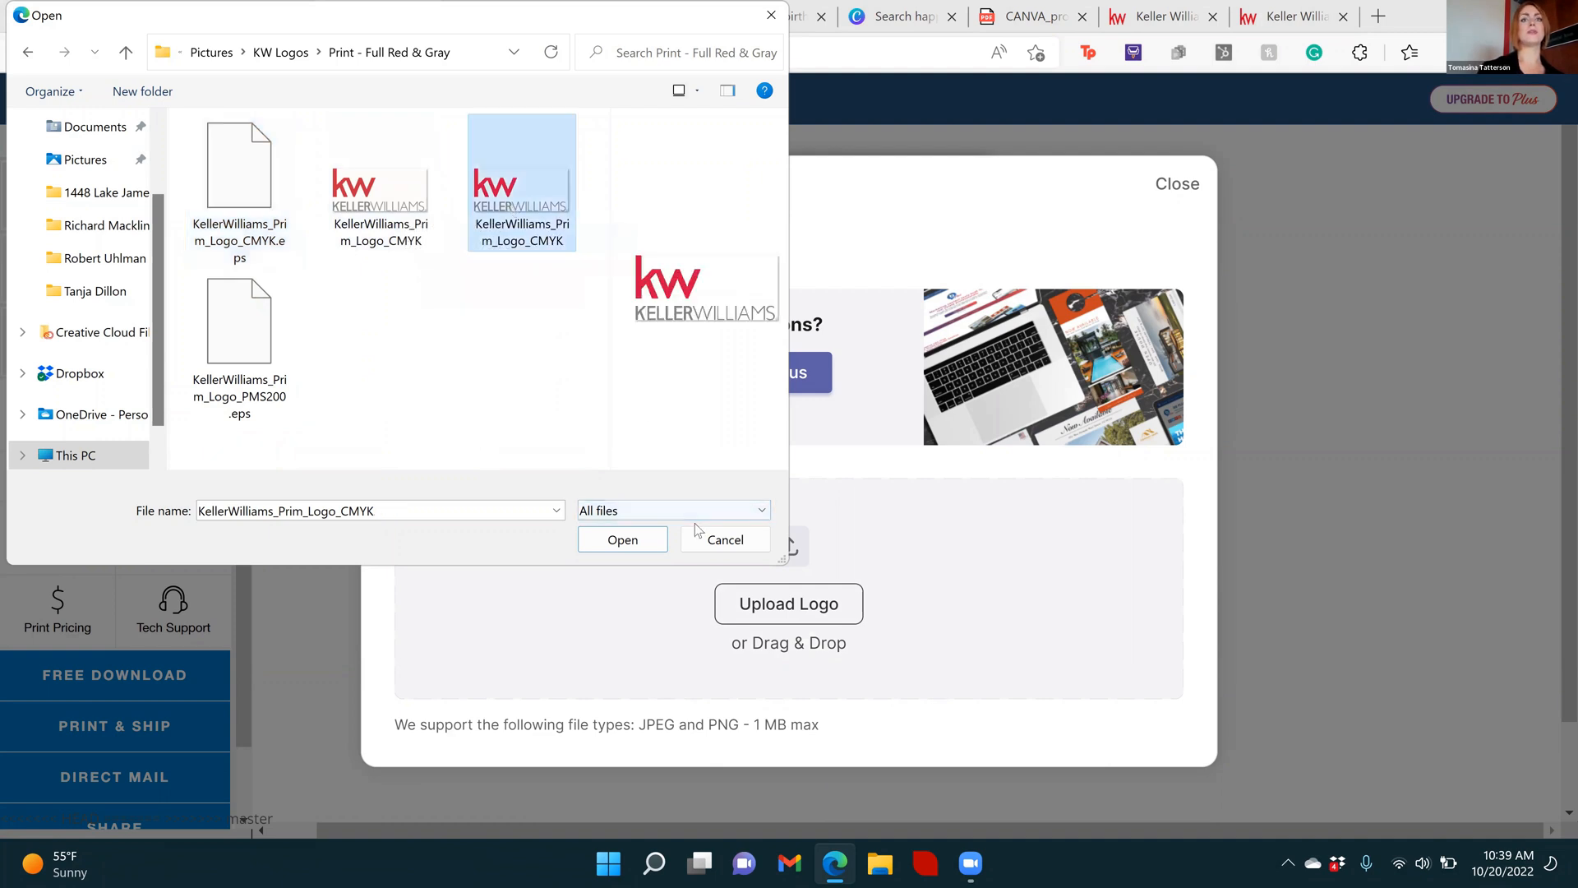
click(631, 542)
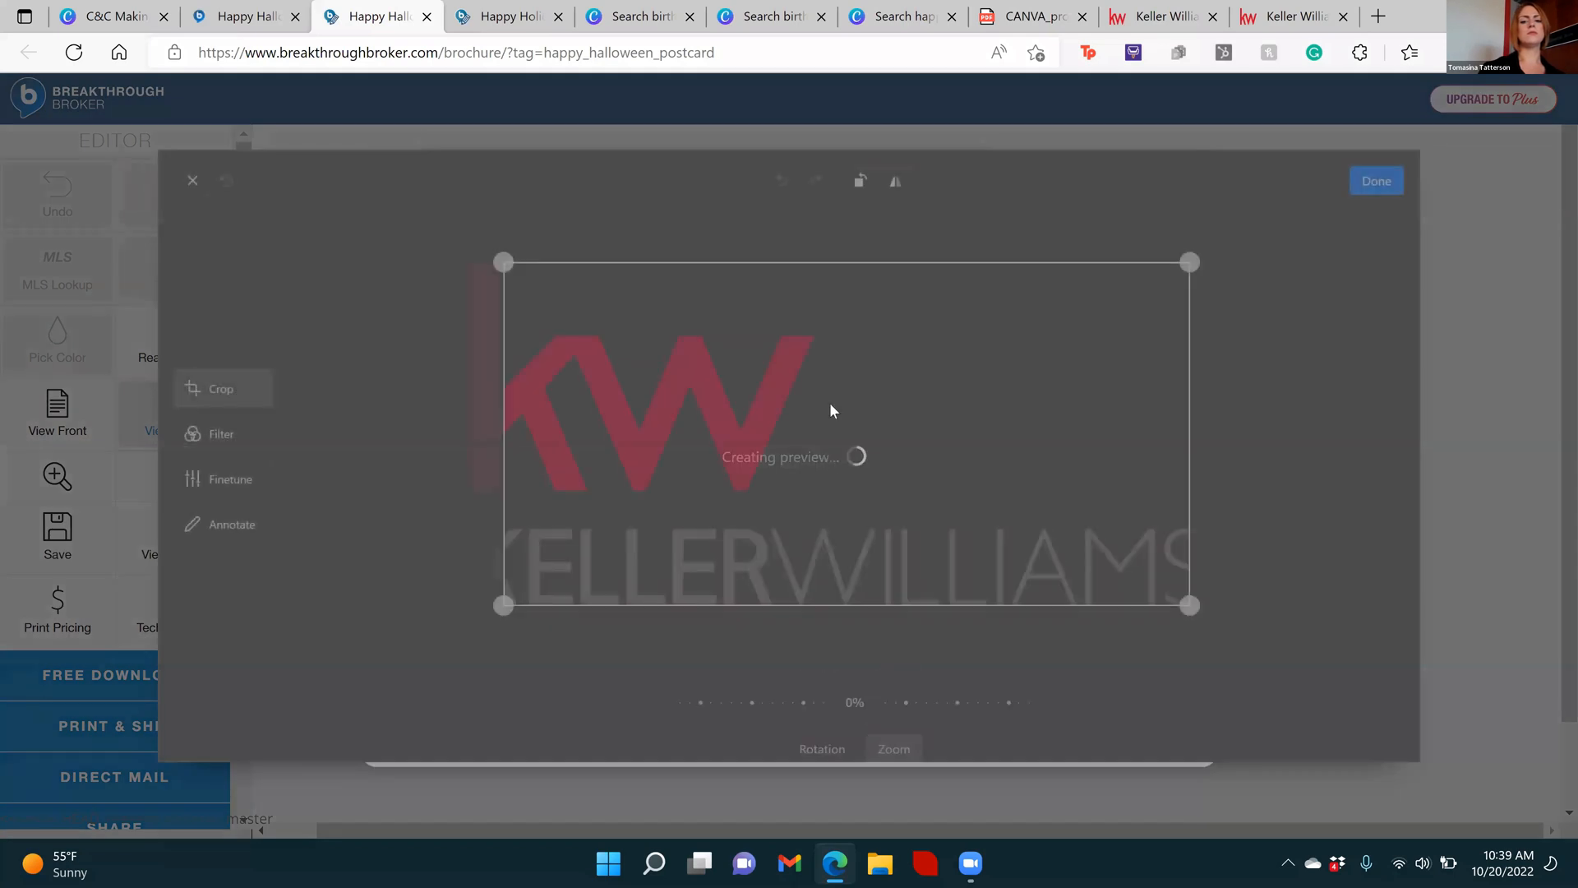
click(1369, 184)
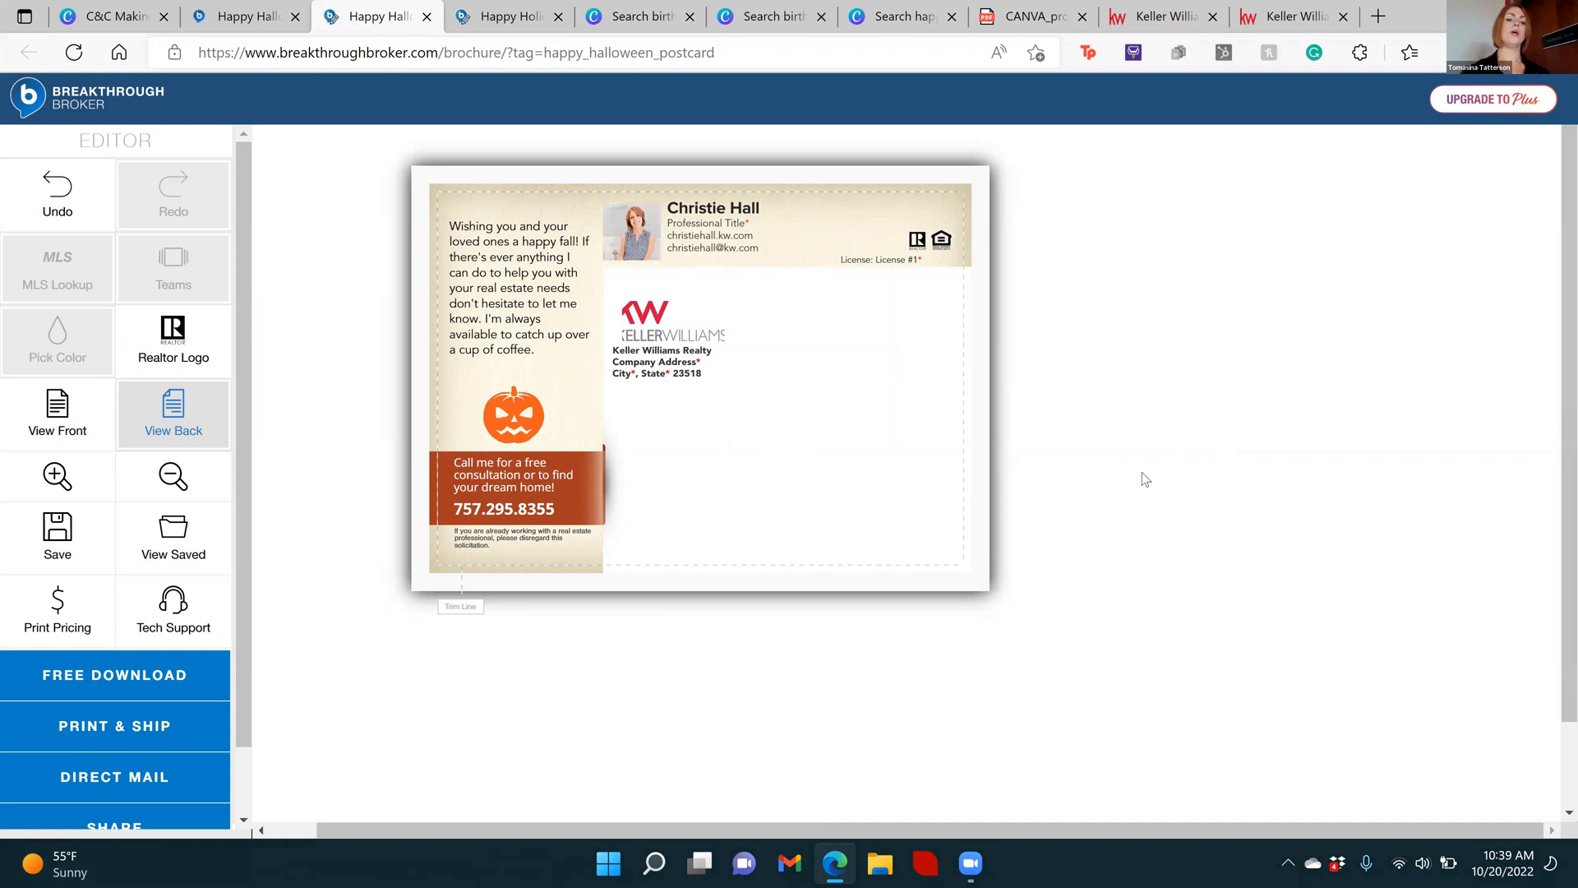
View the free download offer and dismiss it, and review the Print & Ship final proof down to its approval checkbox without ordering
click(157, 681)
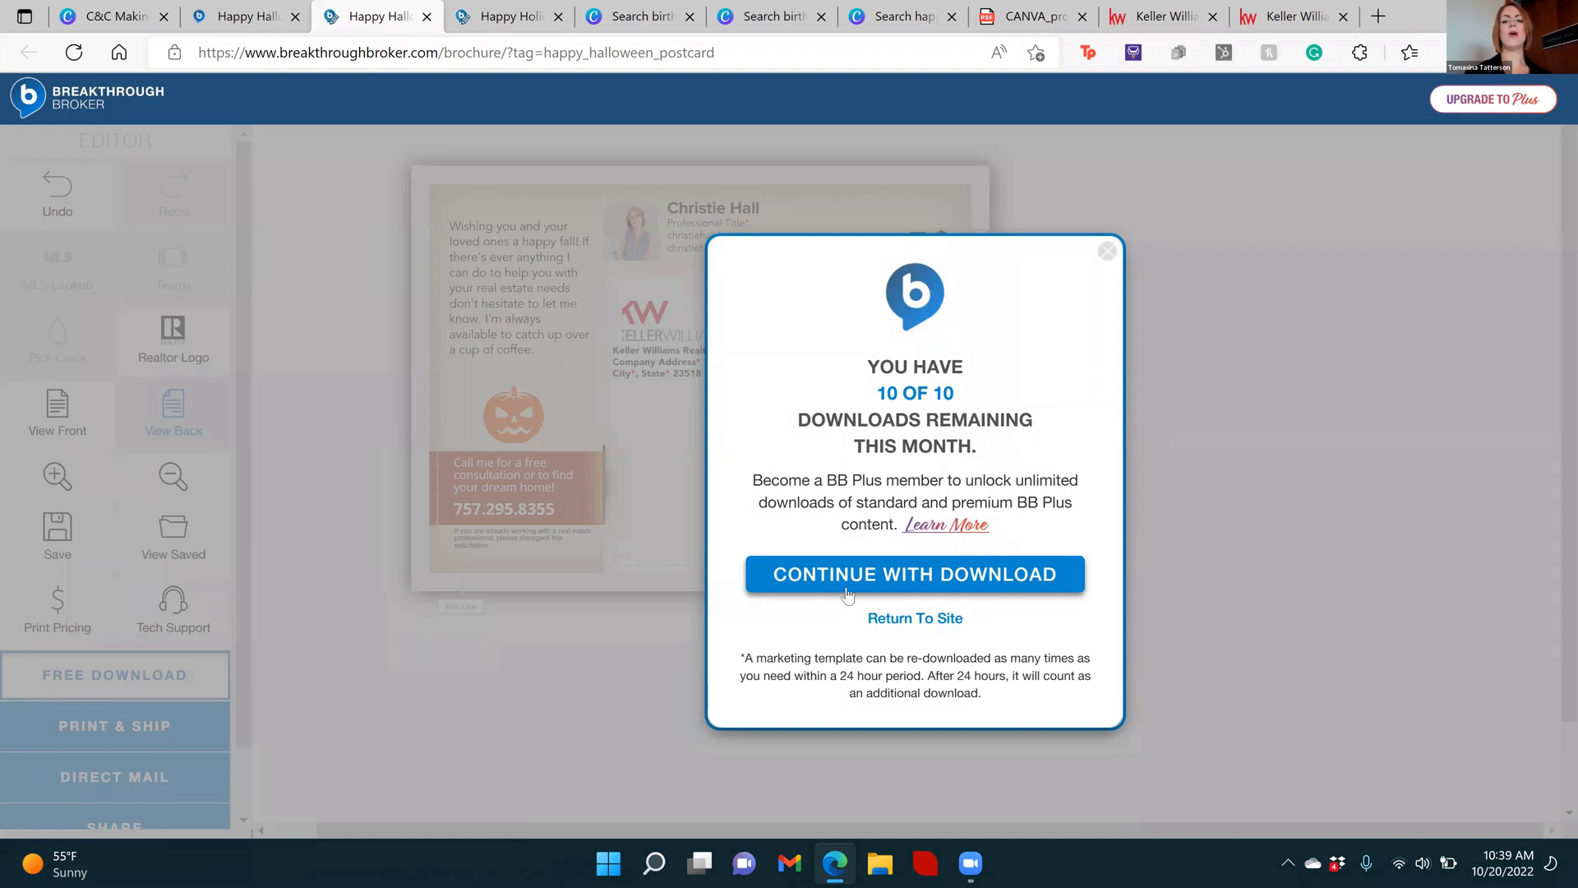
click(1250, 567)
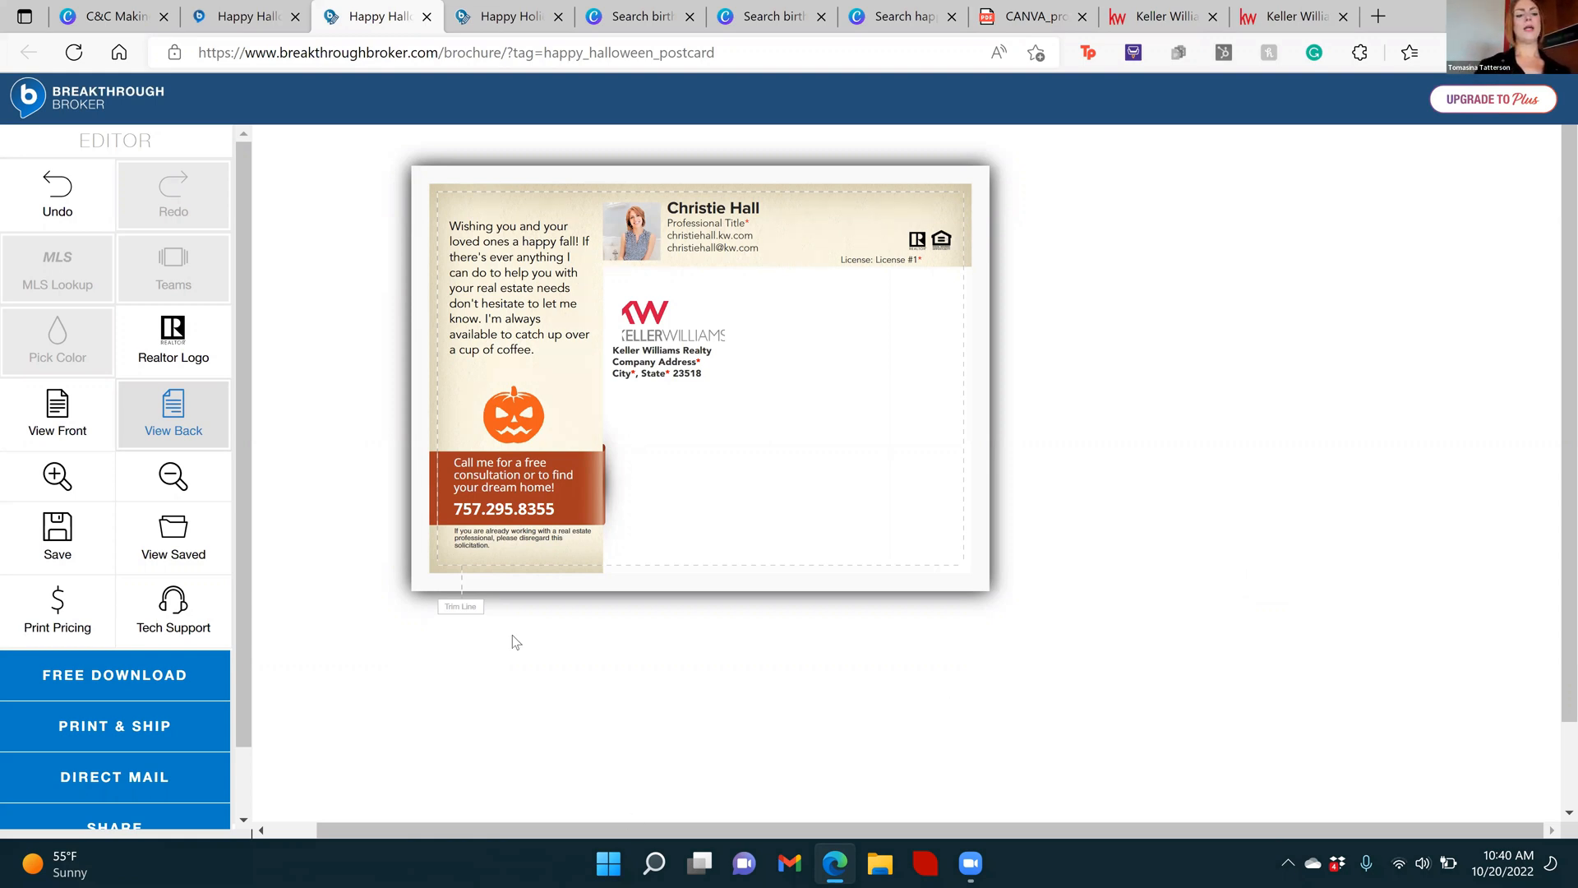
click(138, 727)
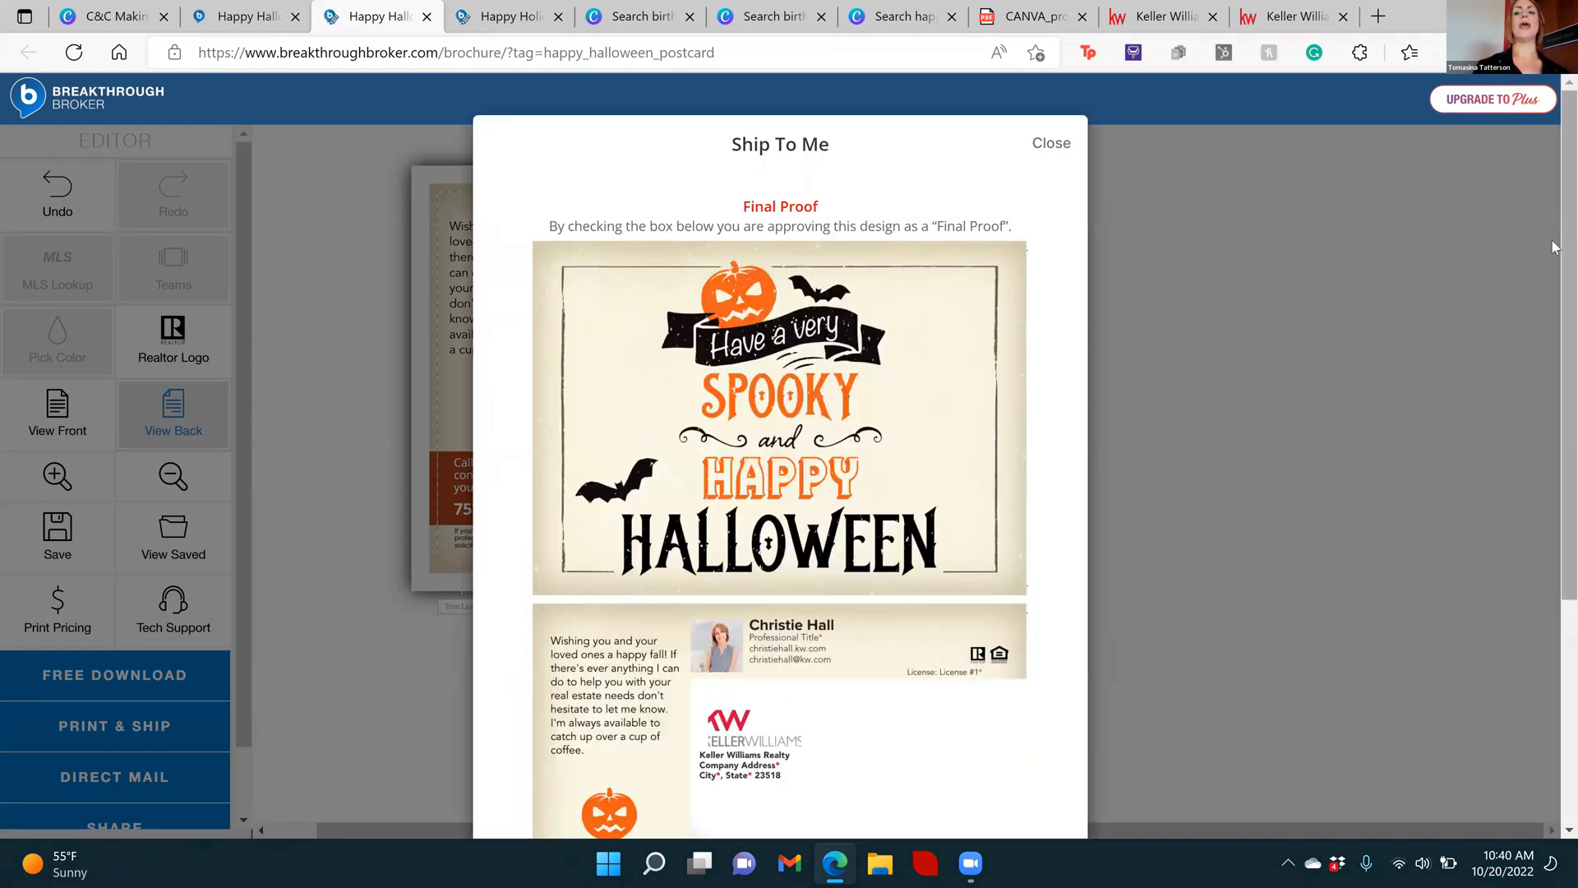
drag(1552, 240, 1552, 351)
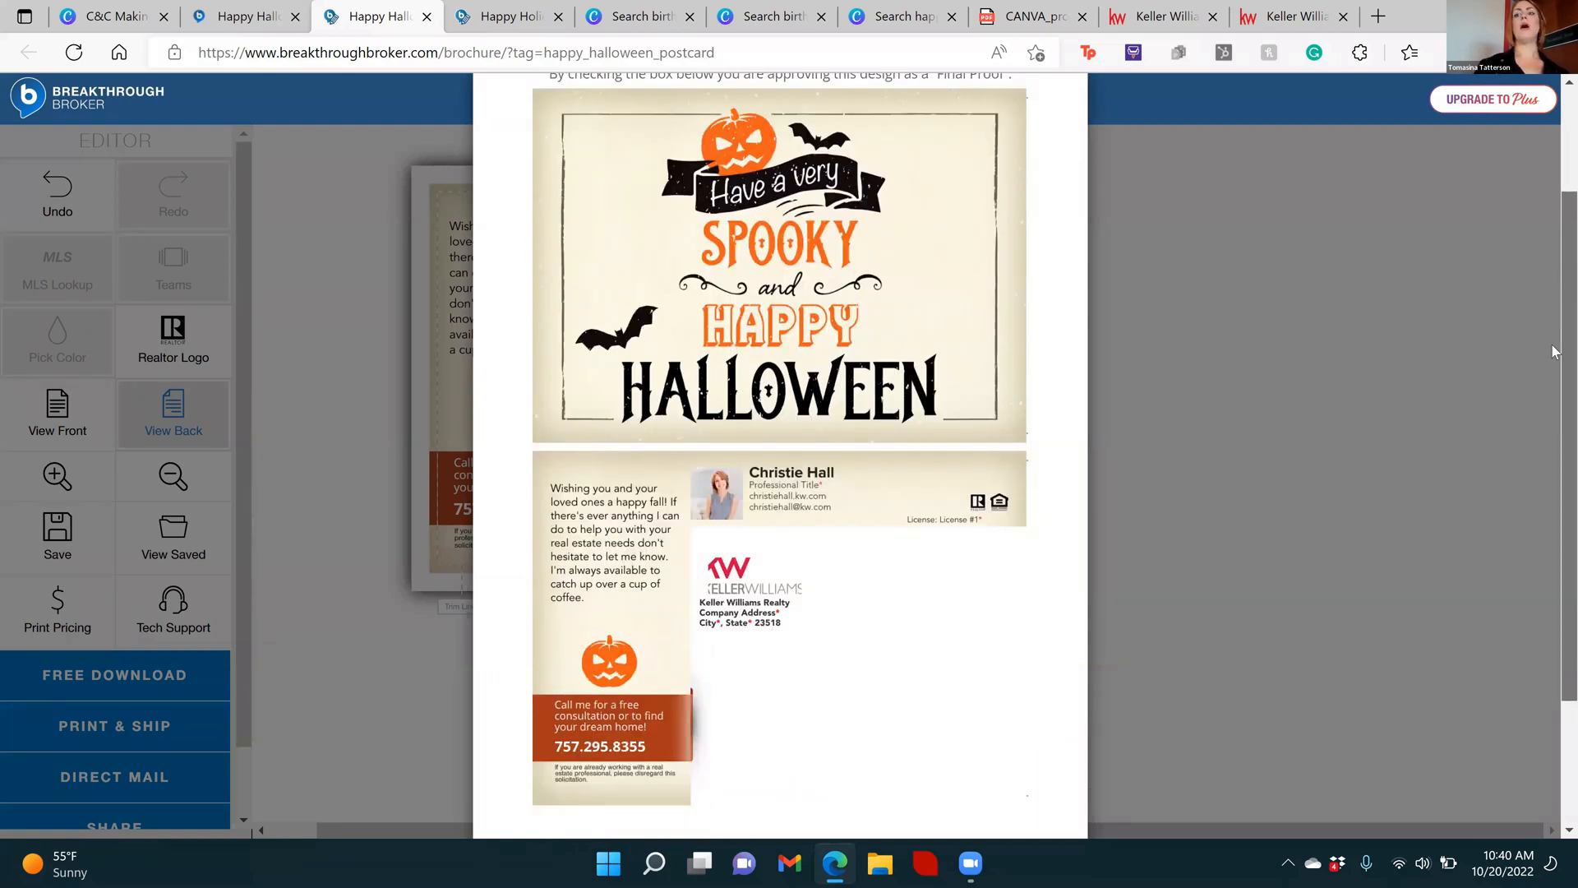
drag(1551, 349, 1552, 499)
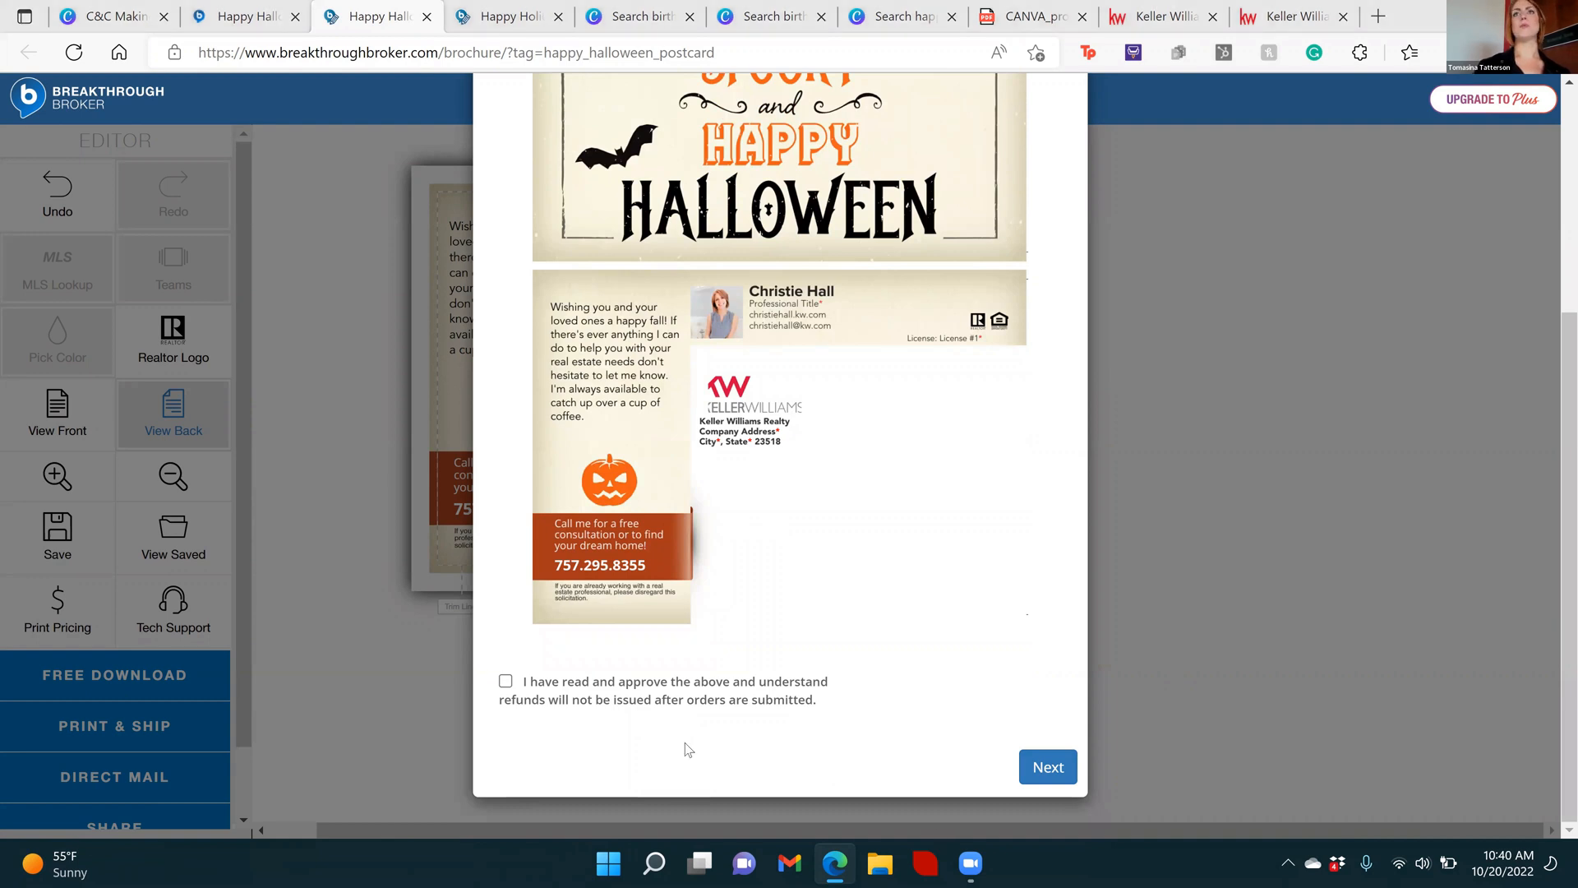
click(1213, 487)
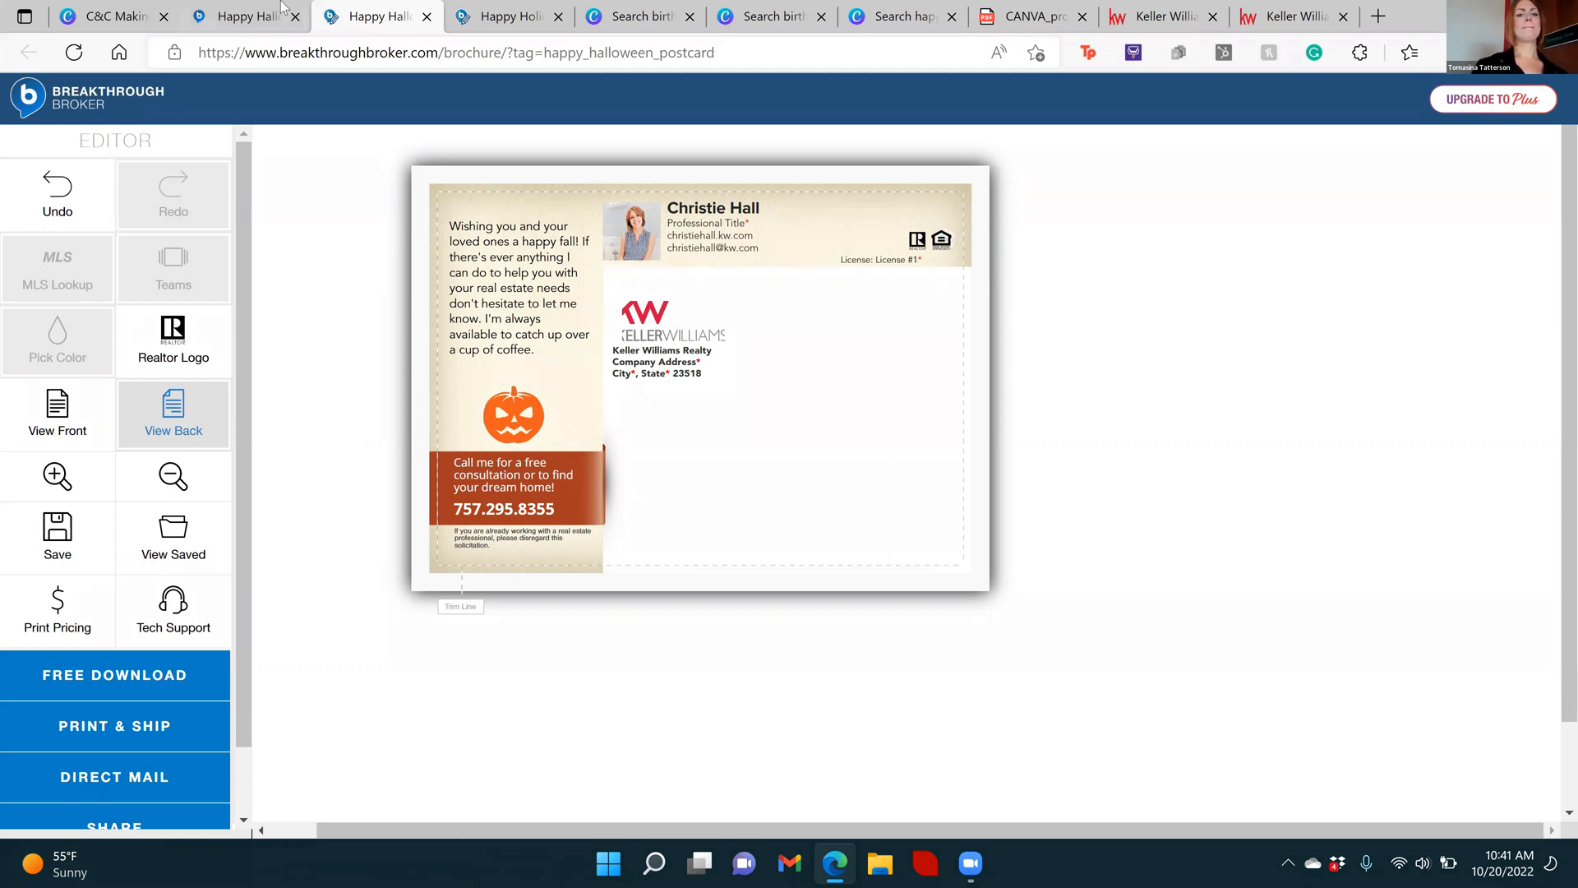
Close the Halloween postcard editor page and switch to the Canva presentation's "Free Content!" slide
click(427, 17)
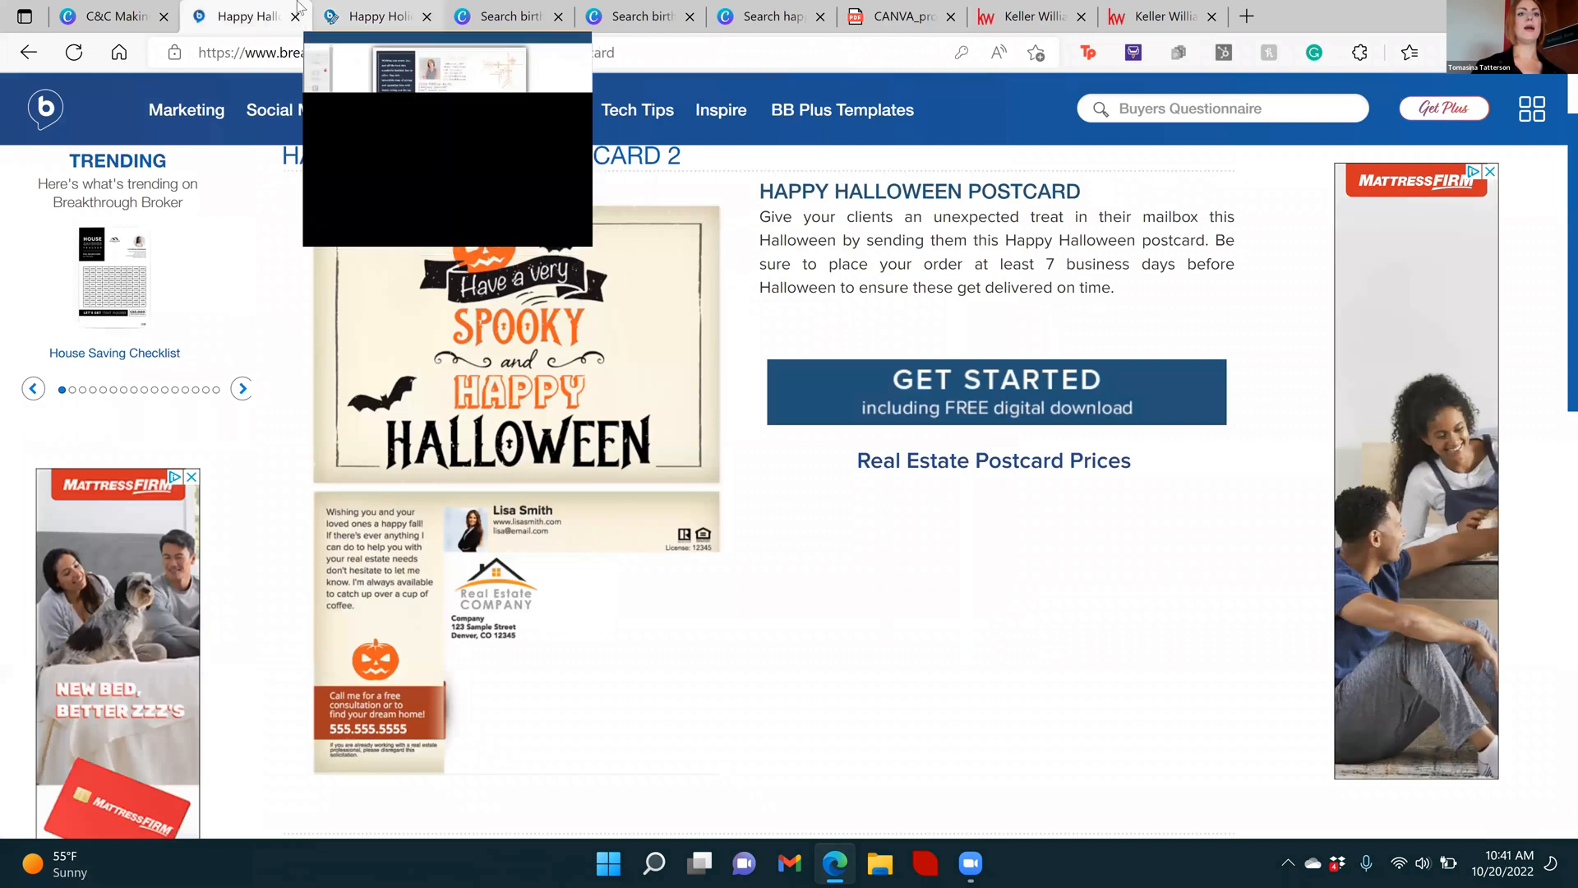
click(111, 18)
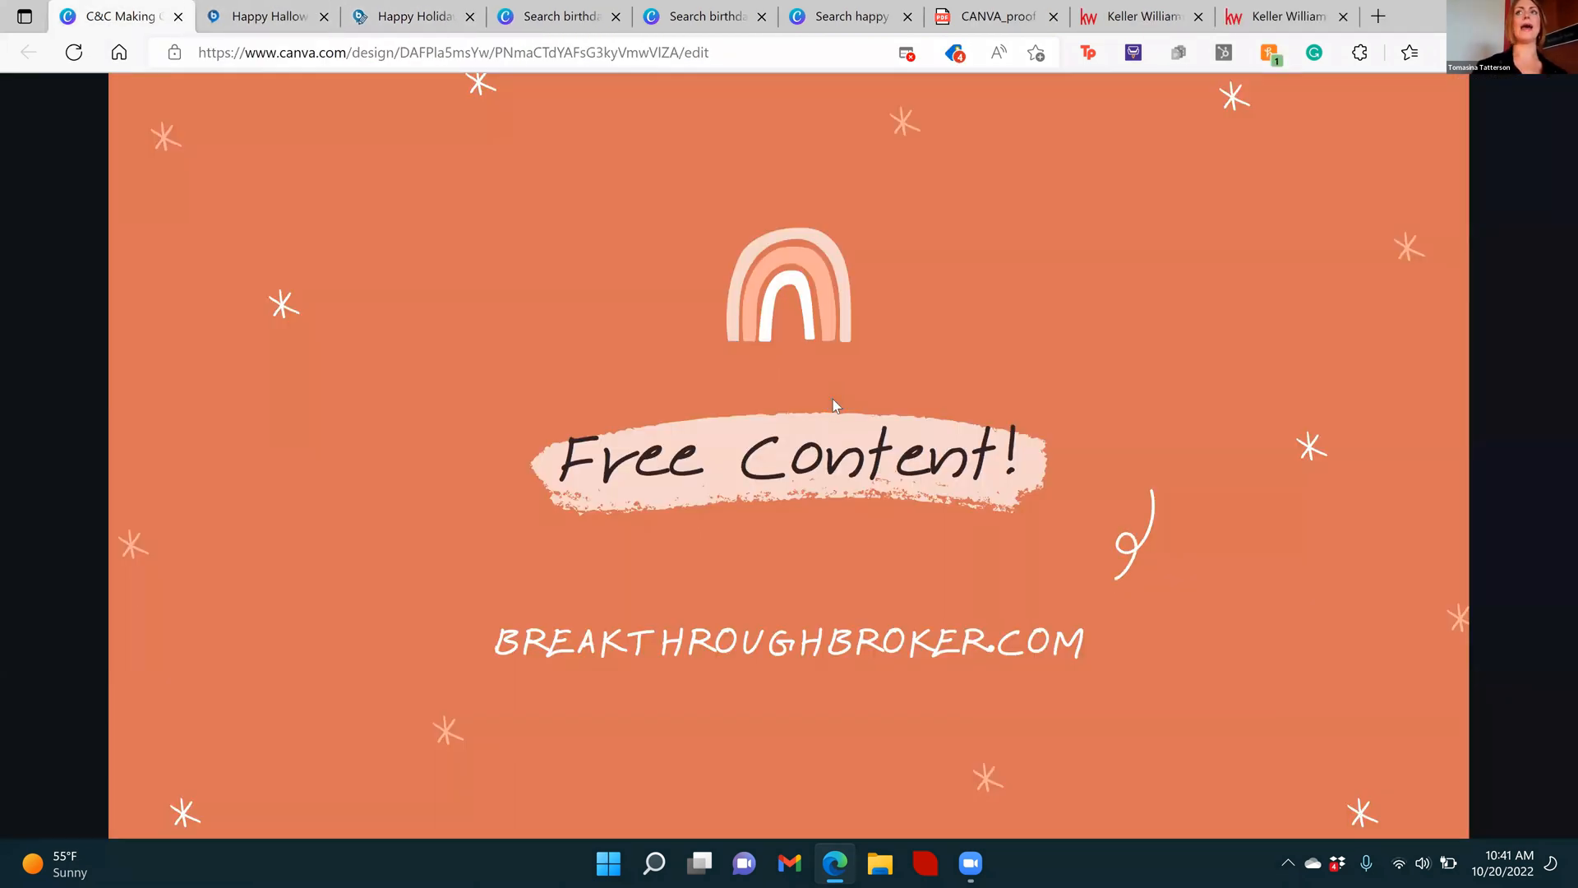
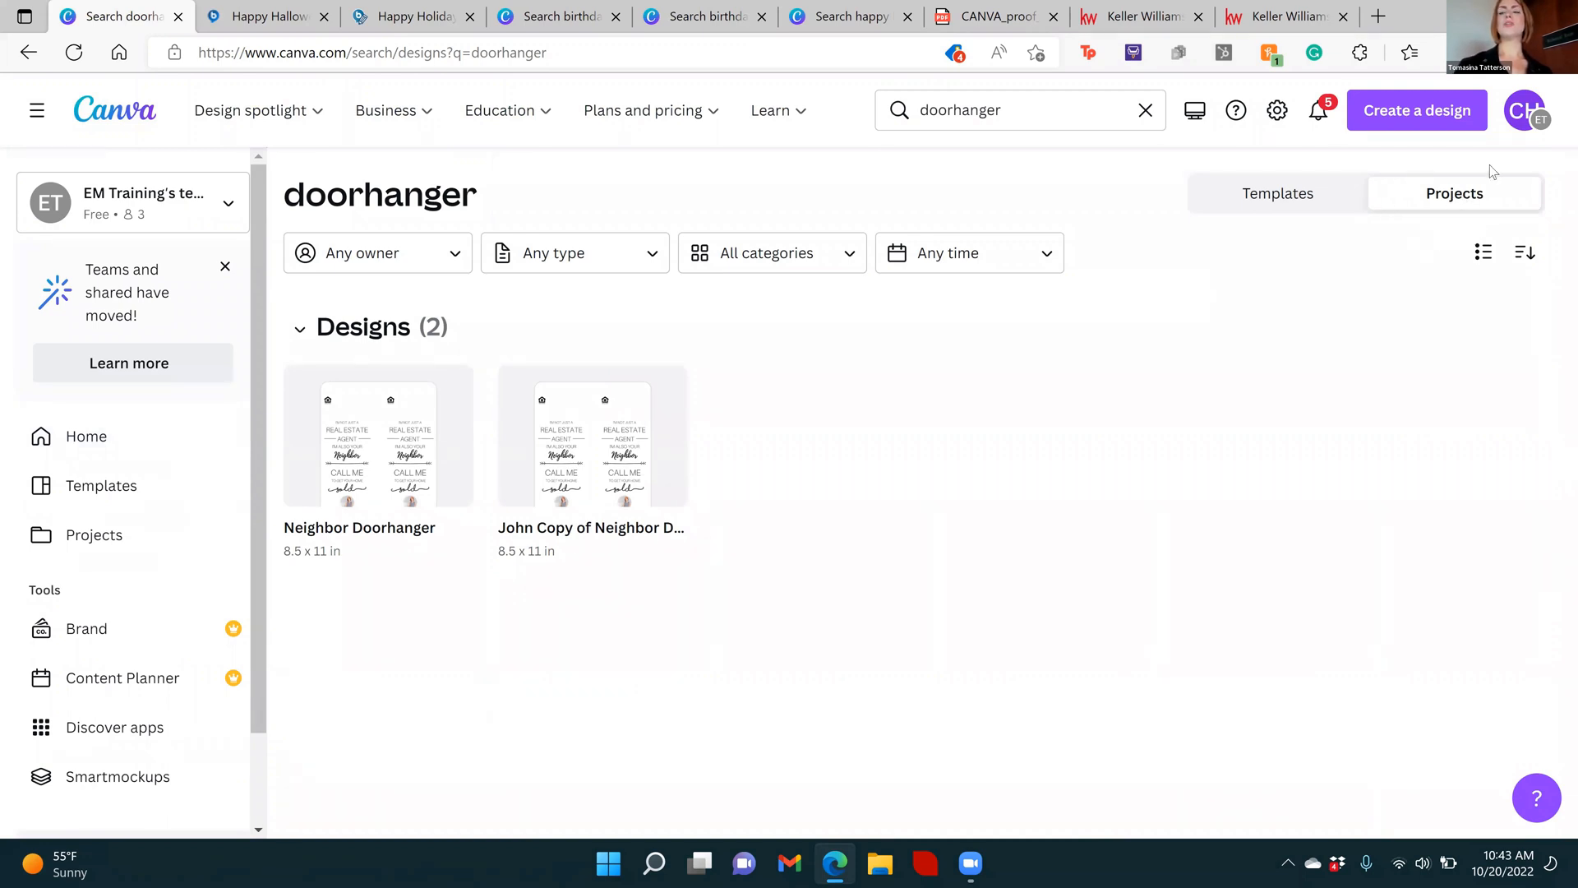
Compare the template and project results for the doorhanger search, and open the Neighbor Doorhanger design from the projects
click(1263, 208)
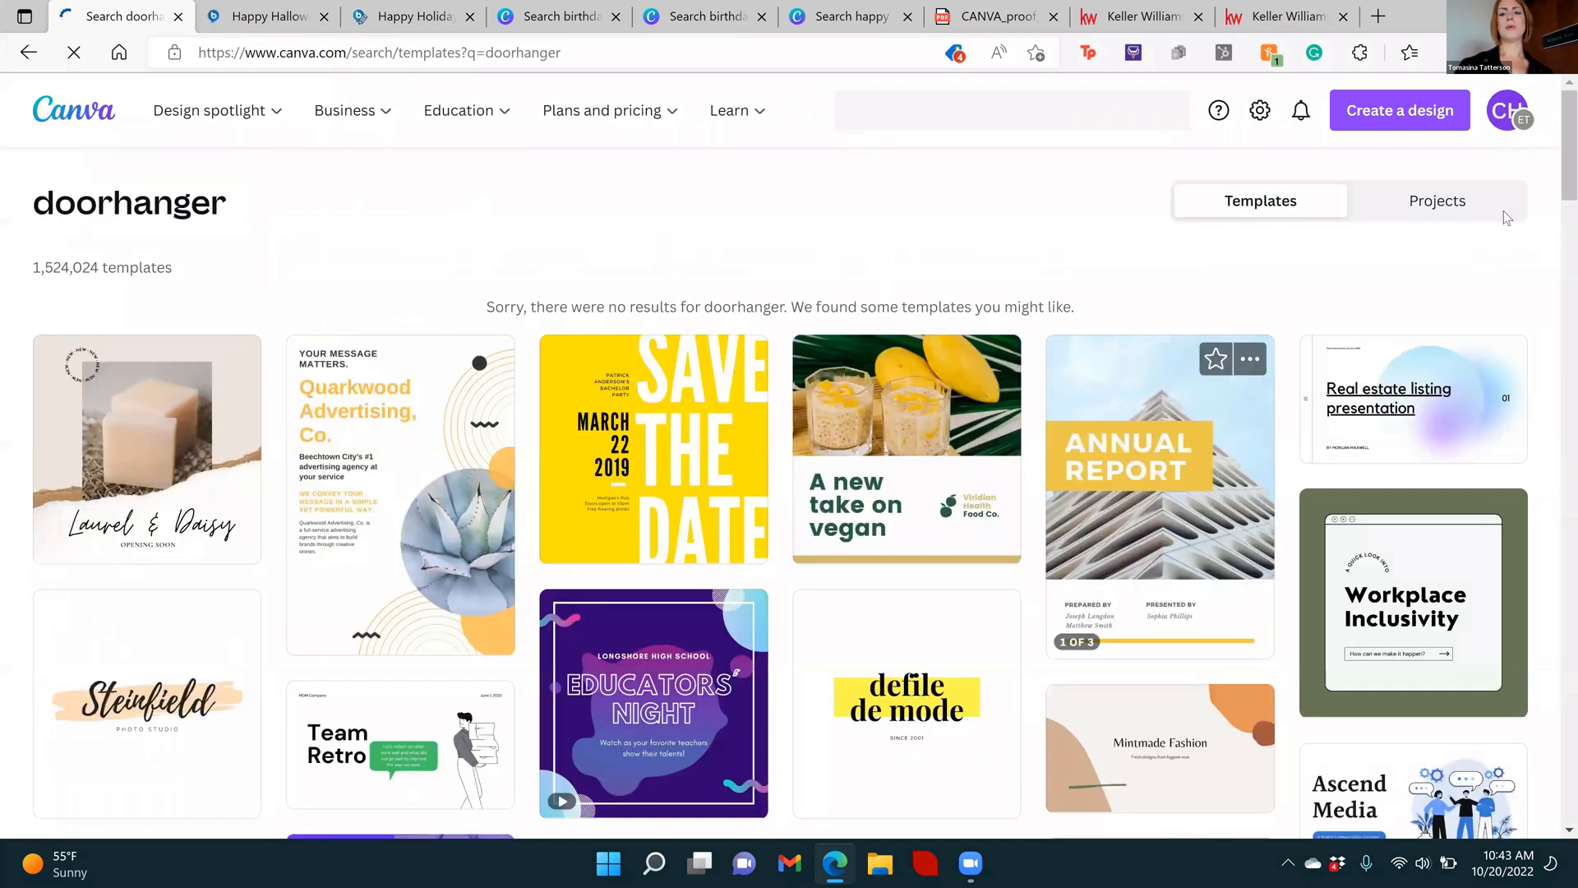
click(1454, 203)
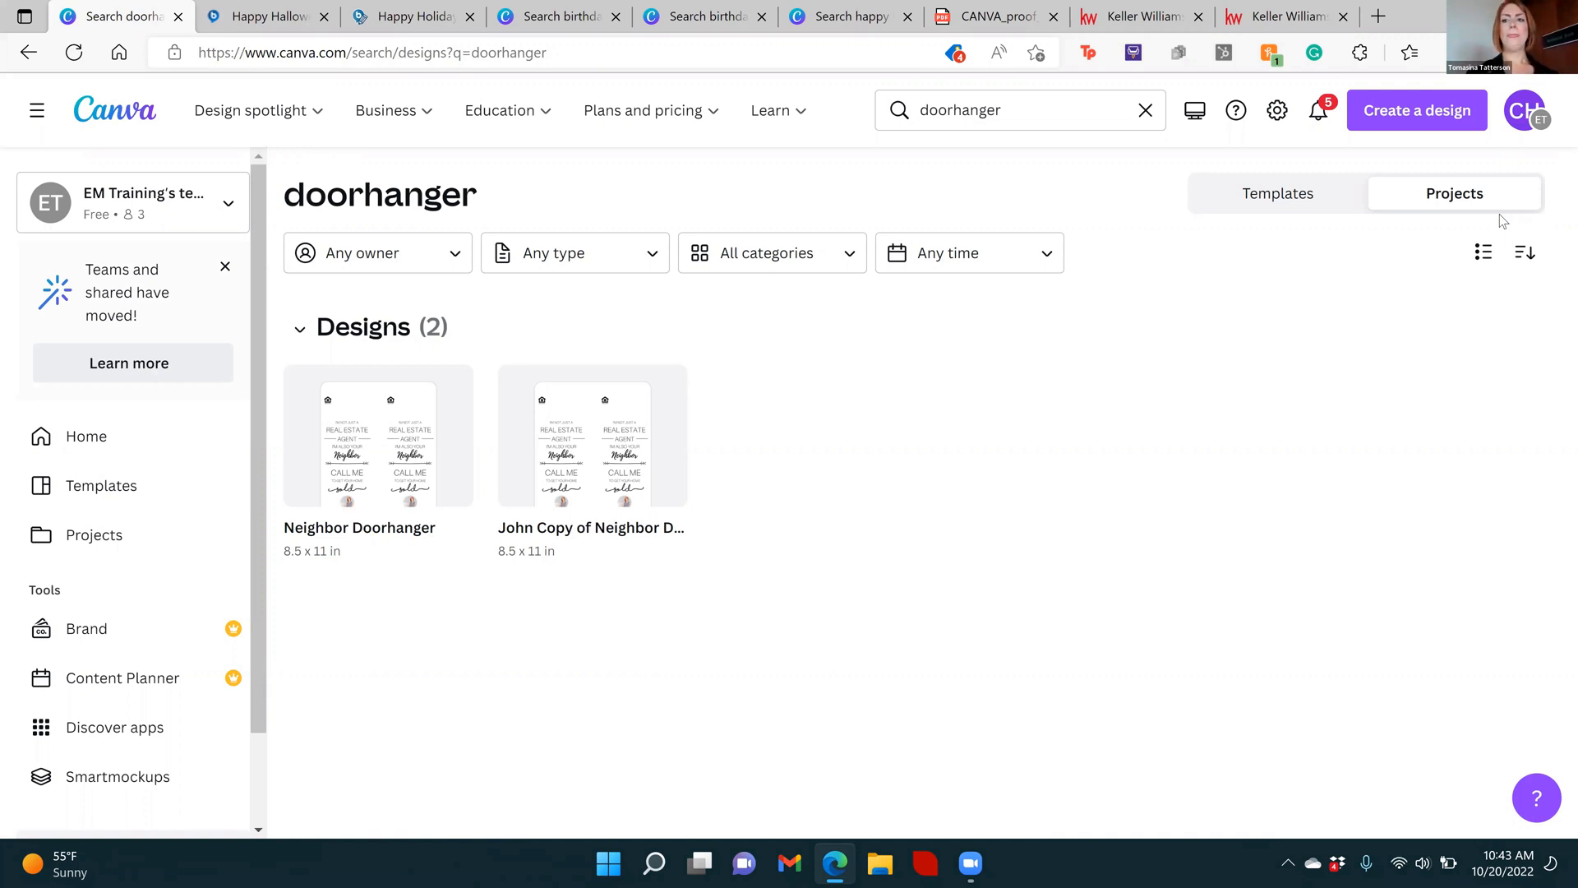
click(374, 469)
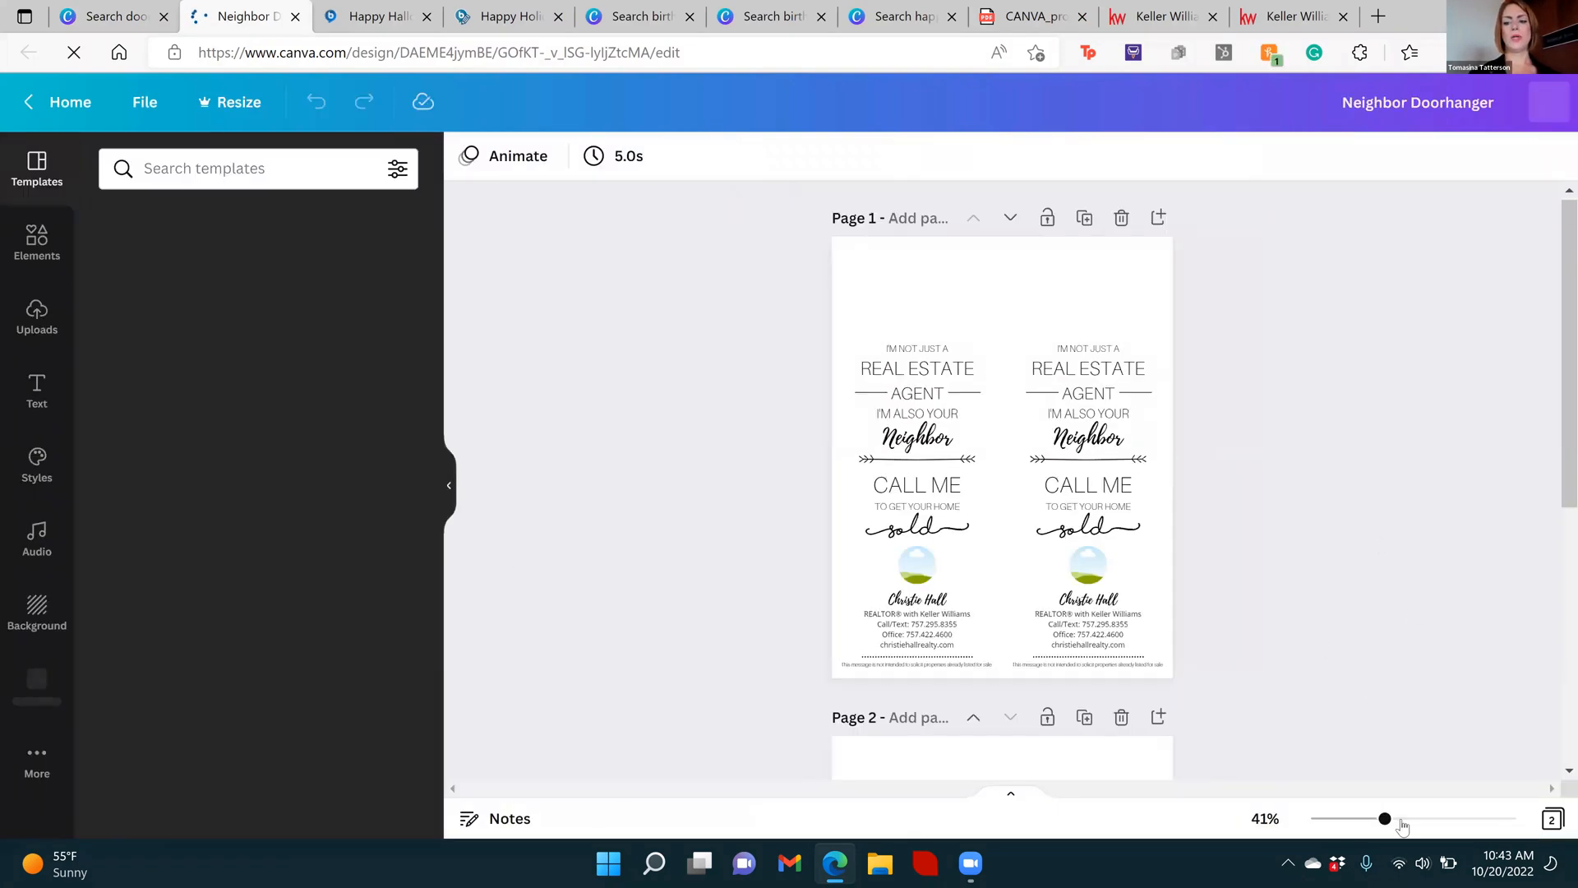
Zoom the door hanger to 72%, view its pages in the grid overview, and return to page 1 for editing
click(1415, 821)
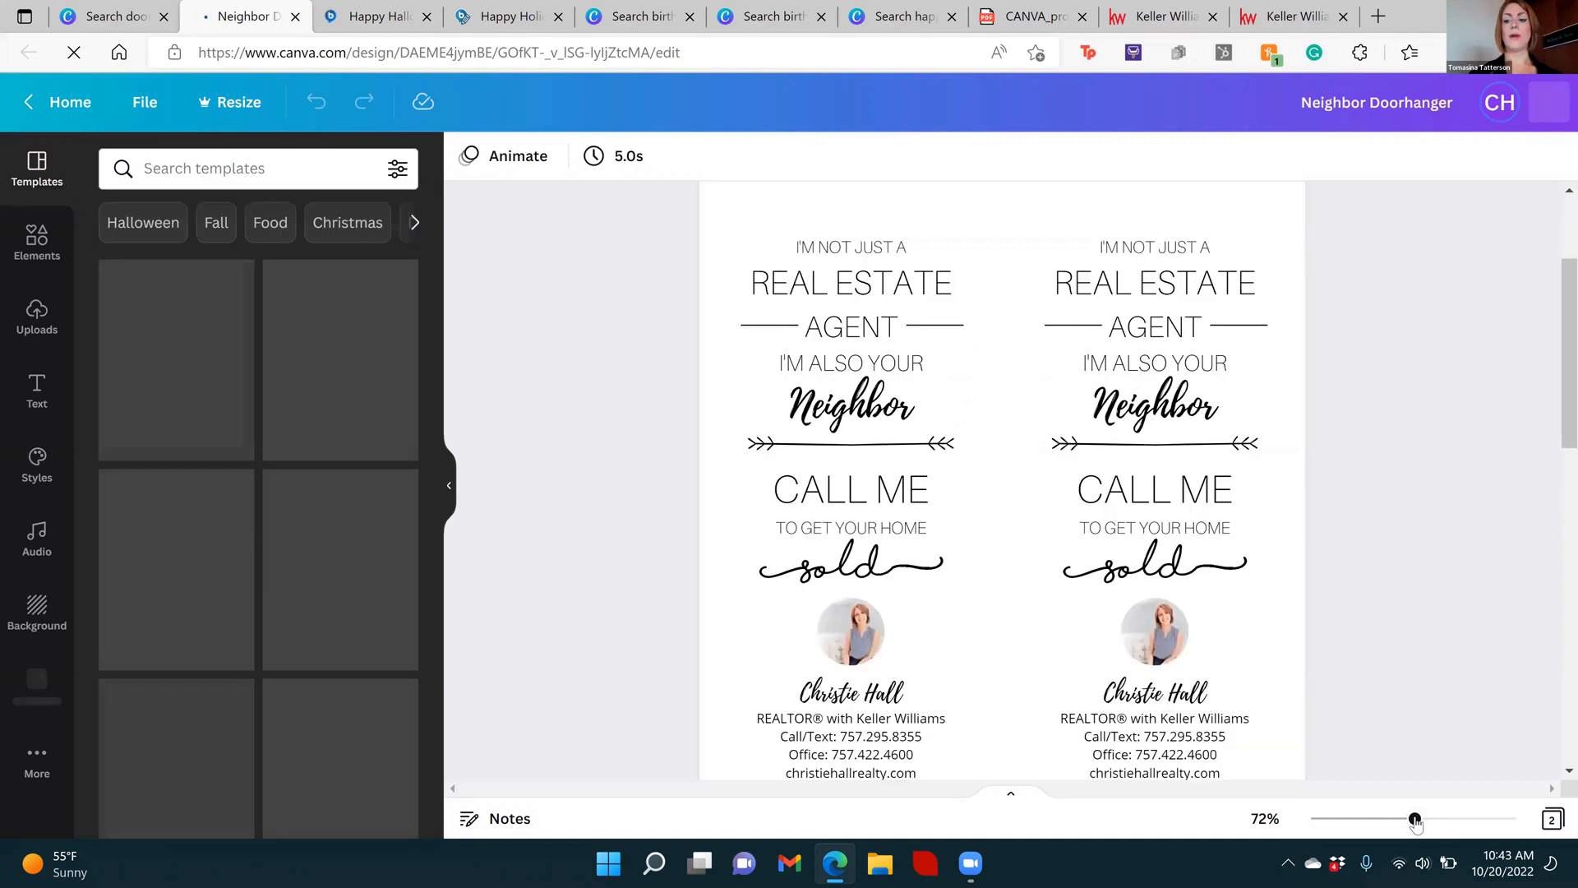
click(1465, 819)
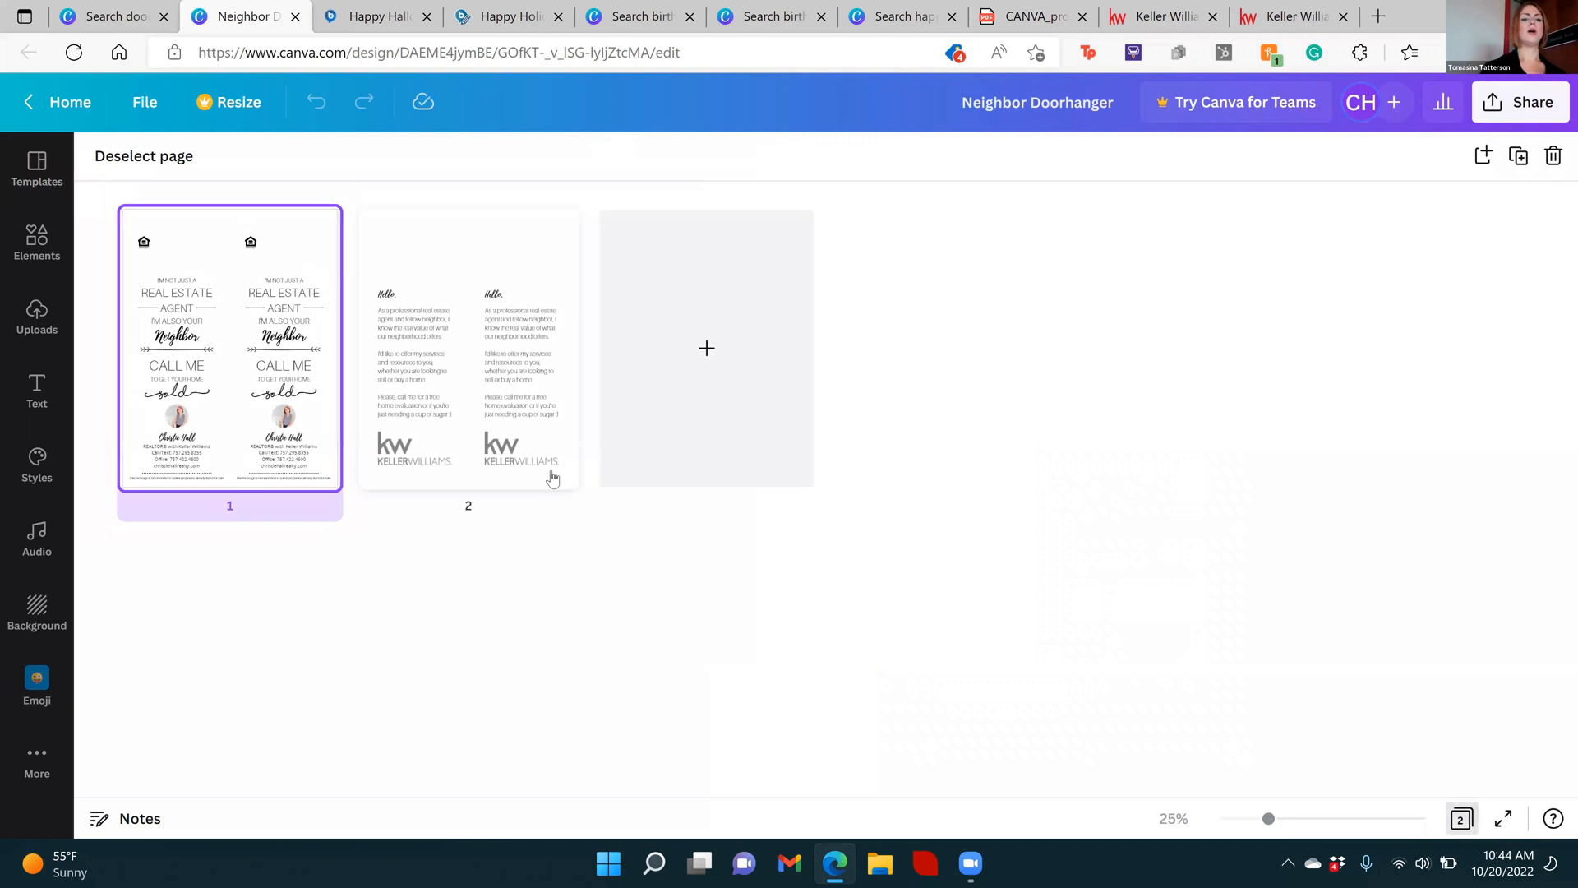
double_click(189, 348)
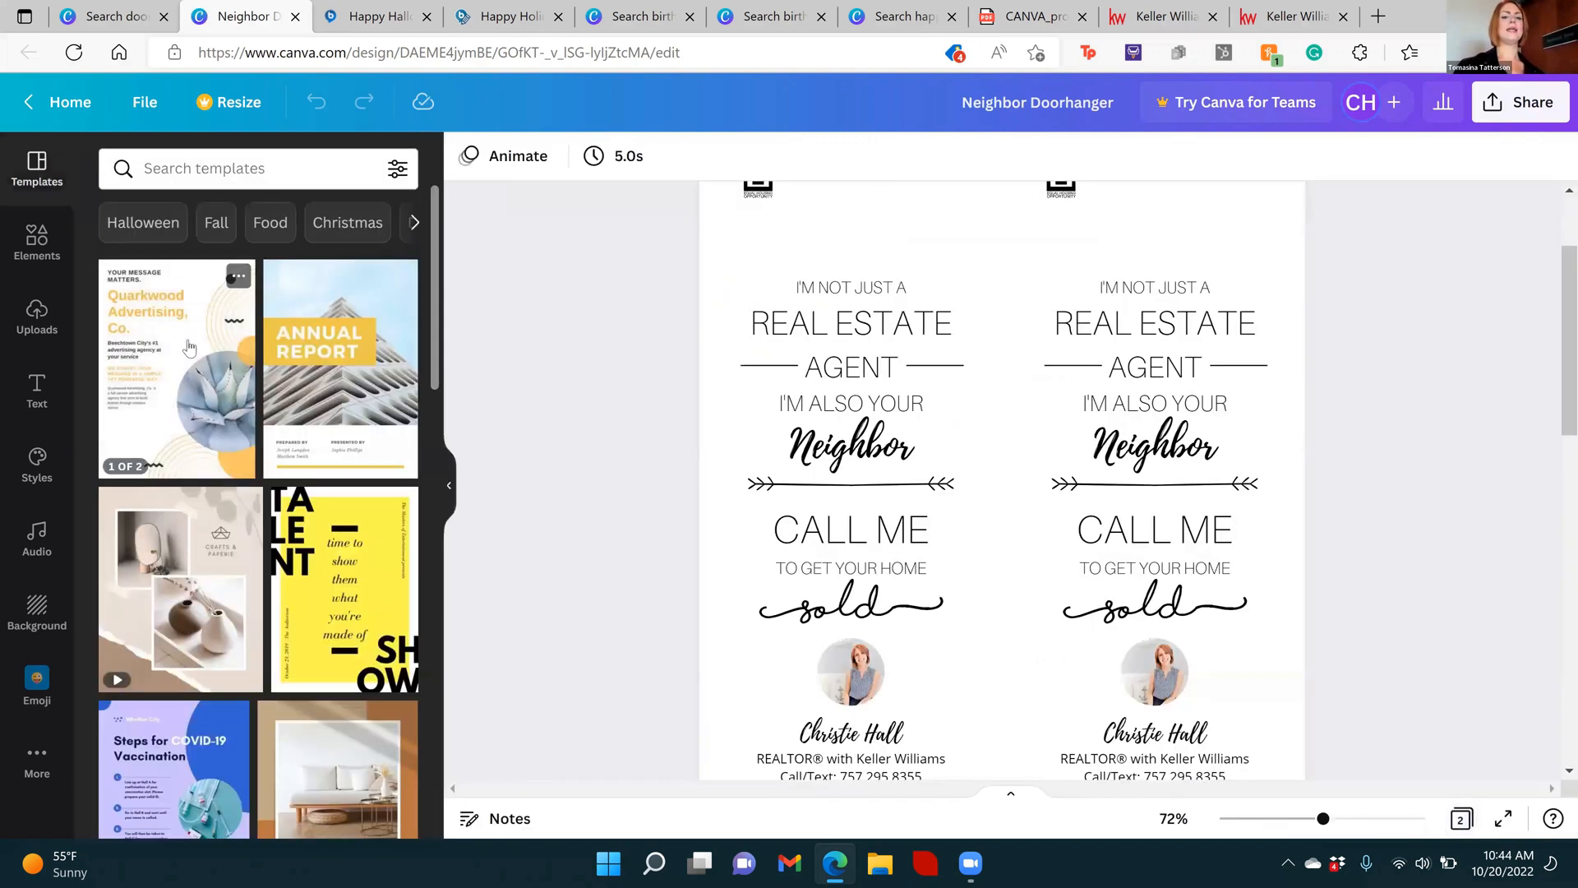
click(1462, 819)
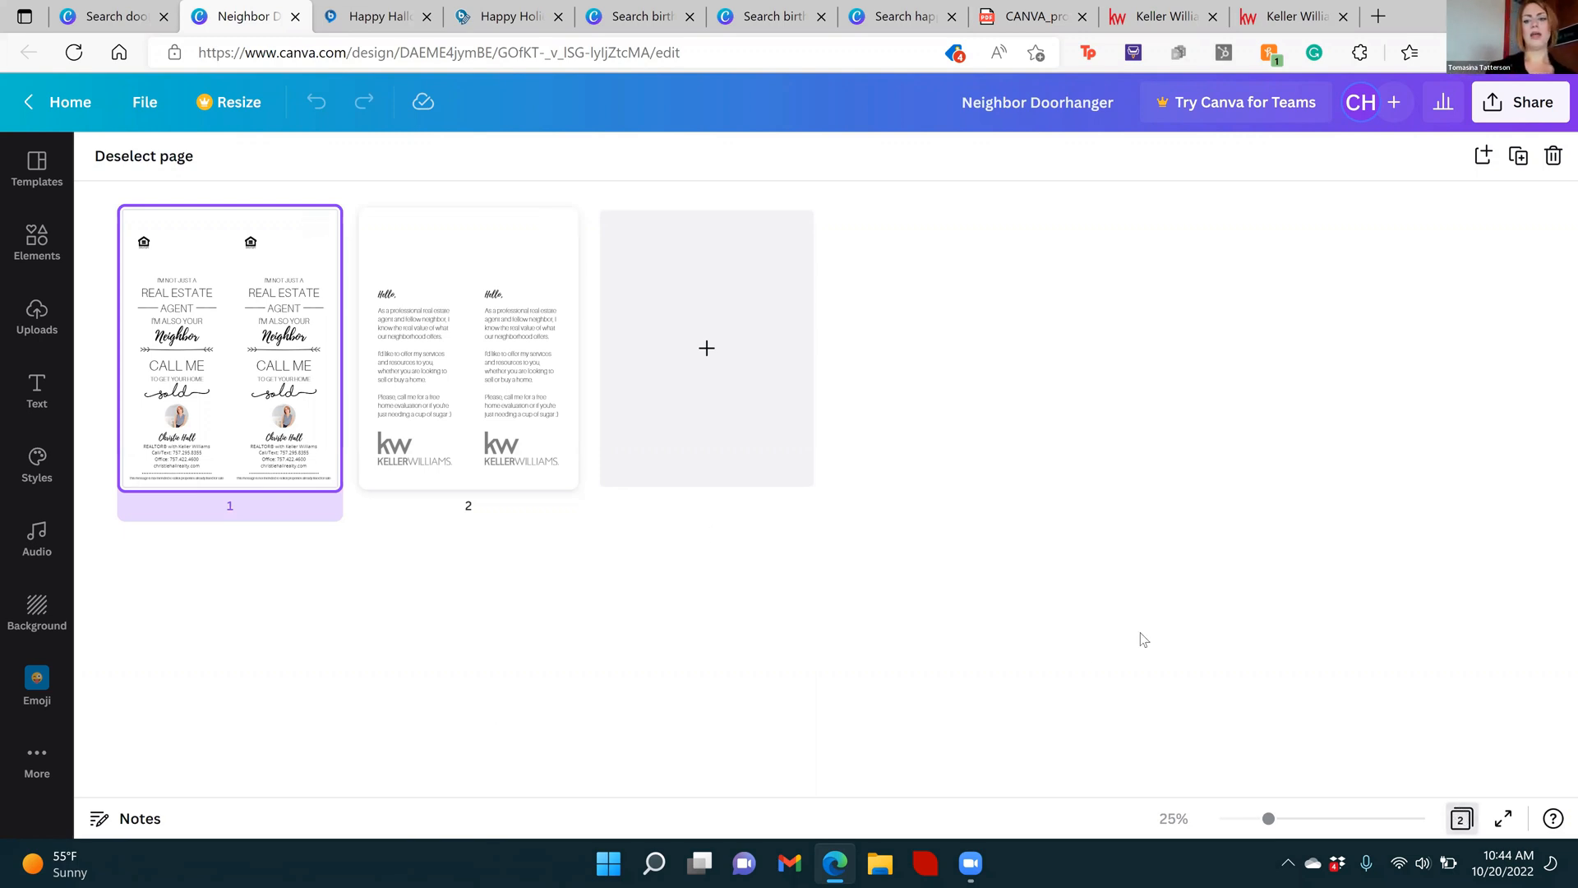
double_click(192, 369)
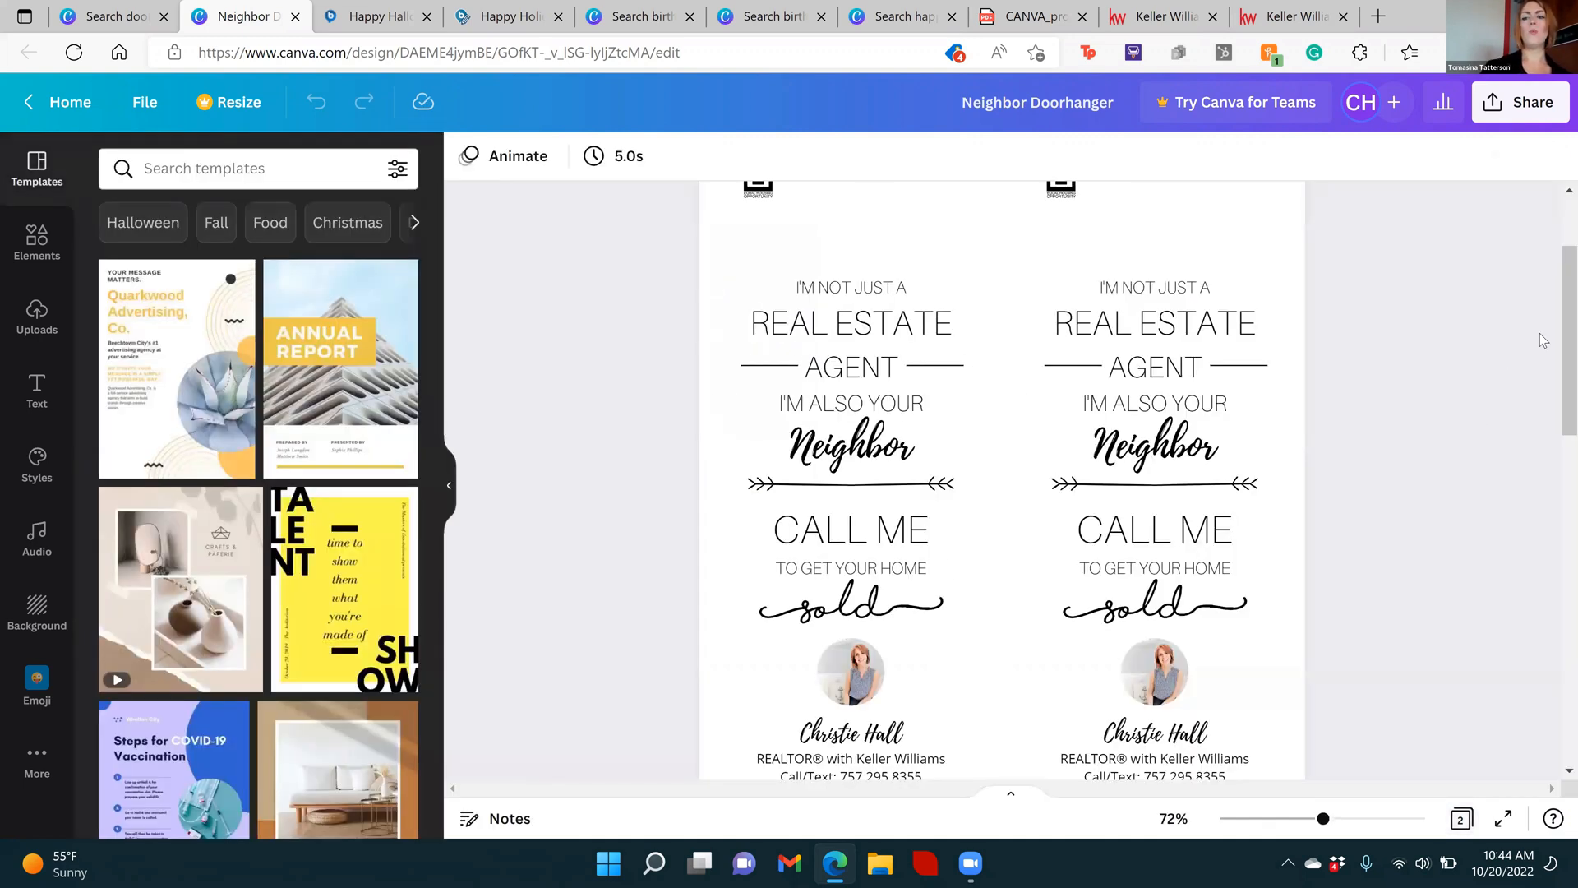
Examine the door hanger's front from the housing logo down to the disclaimer, and the greeting message and logo on page 2
scroll(1556, 304, up, 1)
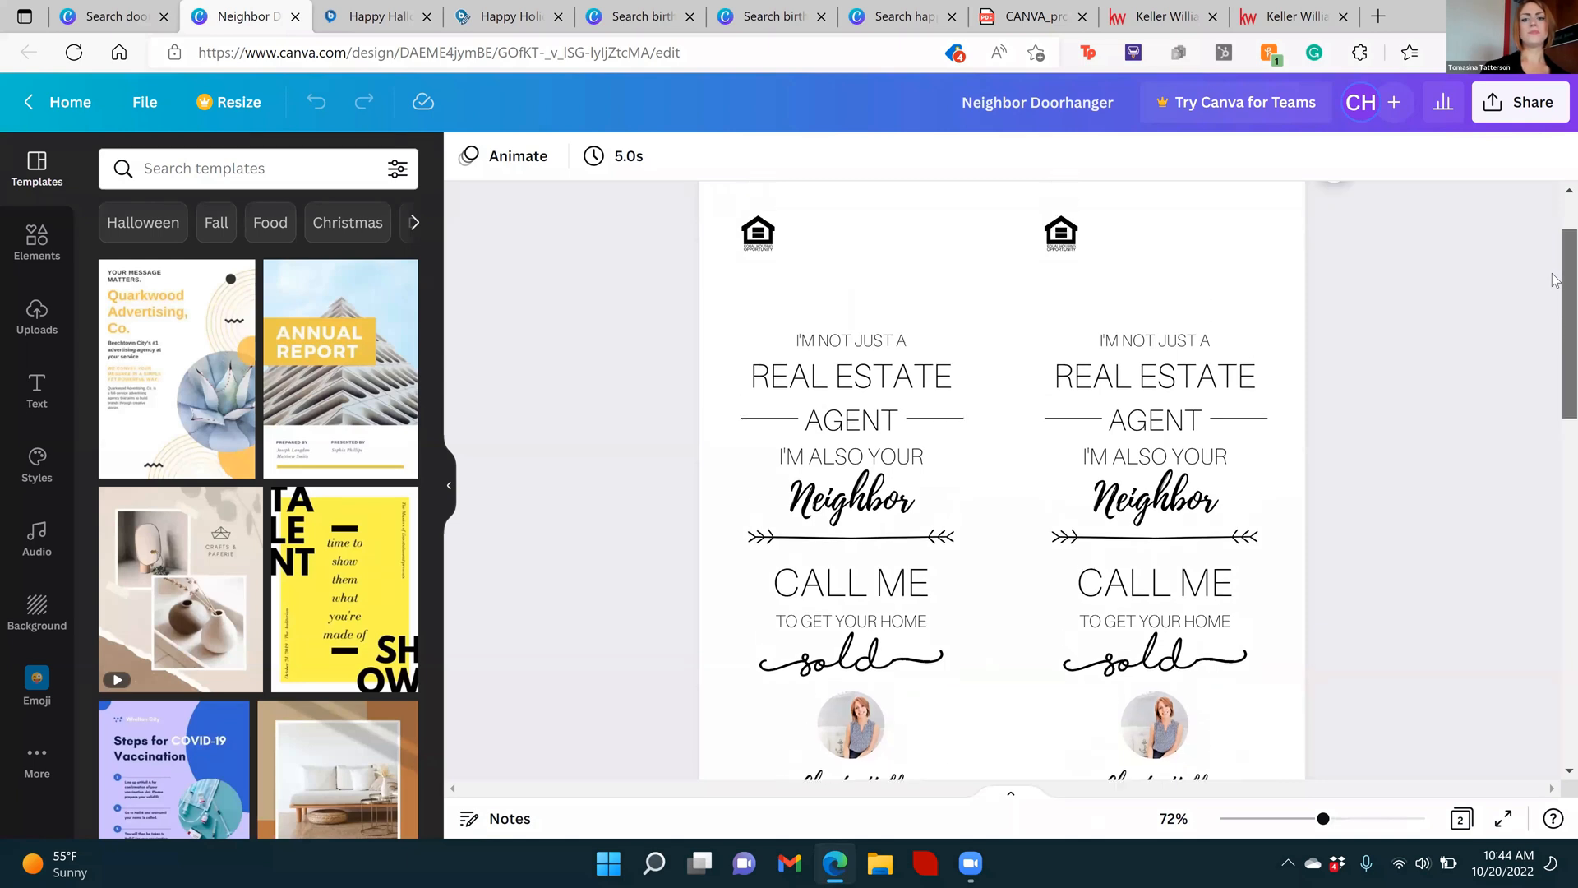
scroll(1555, 279, up, 2)
scroll(1556, 300, down, 1)
scroll(1555, 263, up, 1)
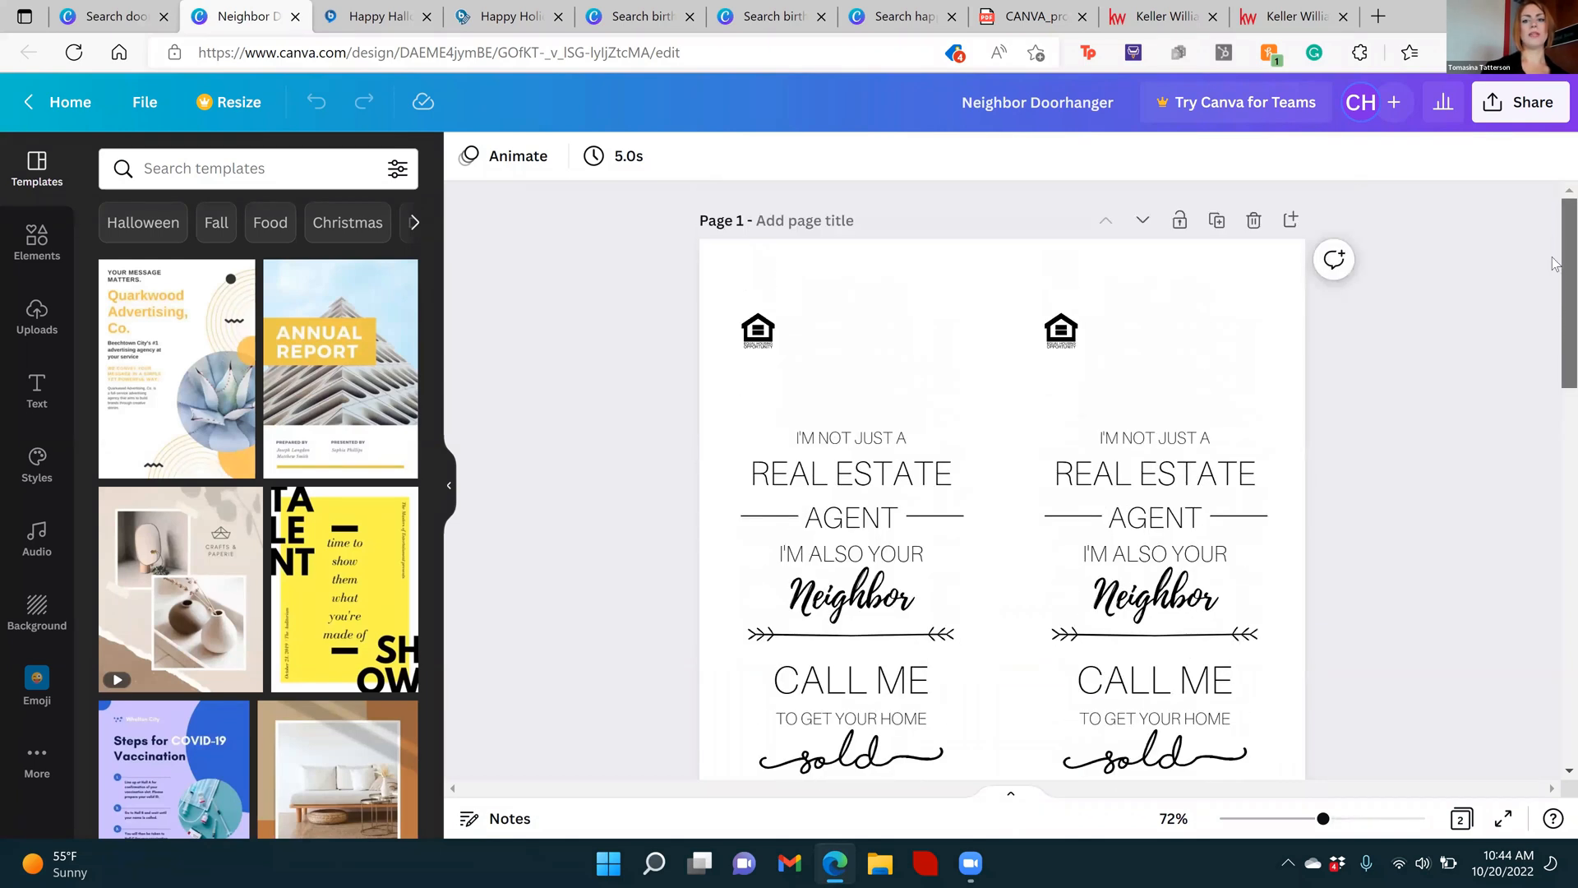
scroll(1557, 300, down, 1)
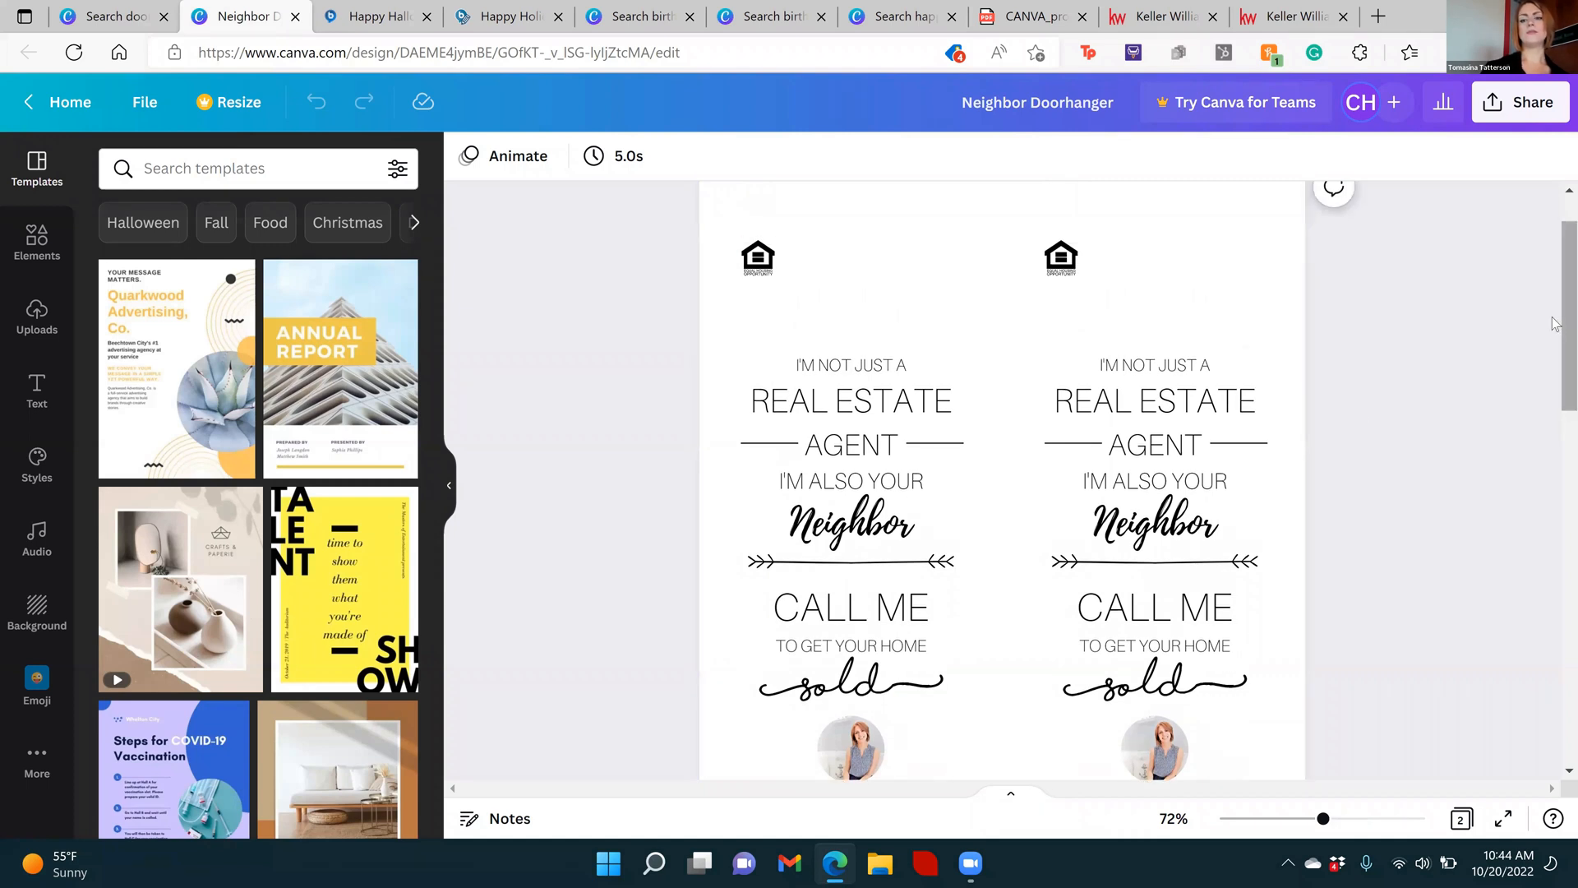
scroll(1555, 336, down, 1)
scroll(1555, 335, down, 4)
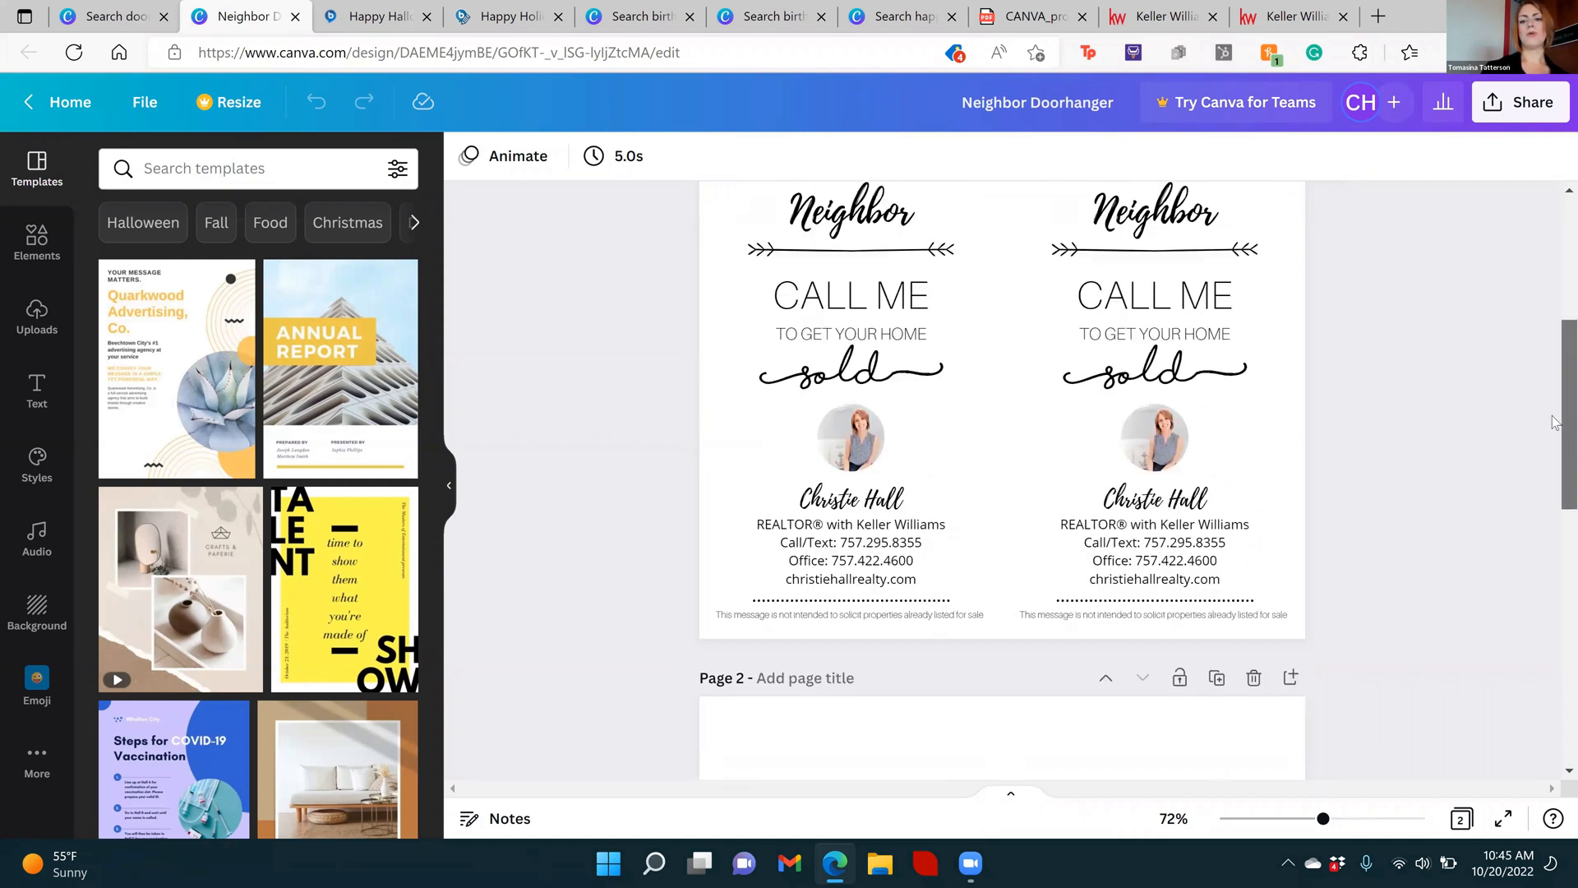
scroll(1555, 460, down, 2)
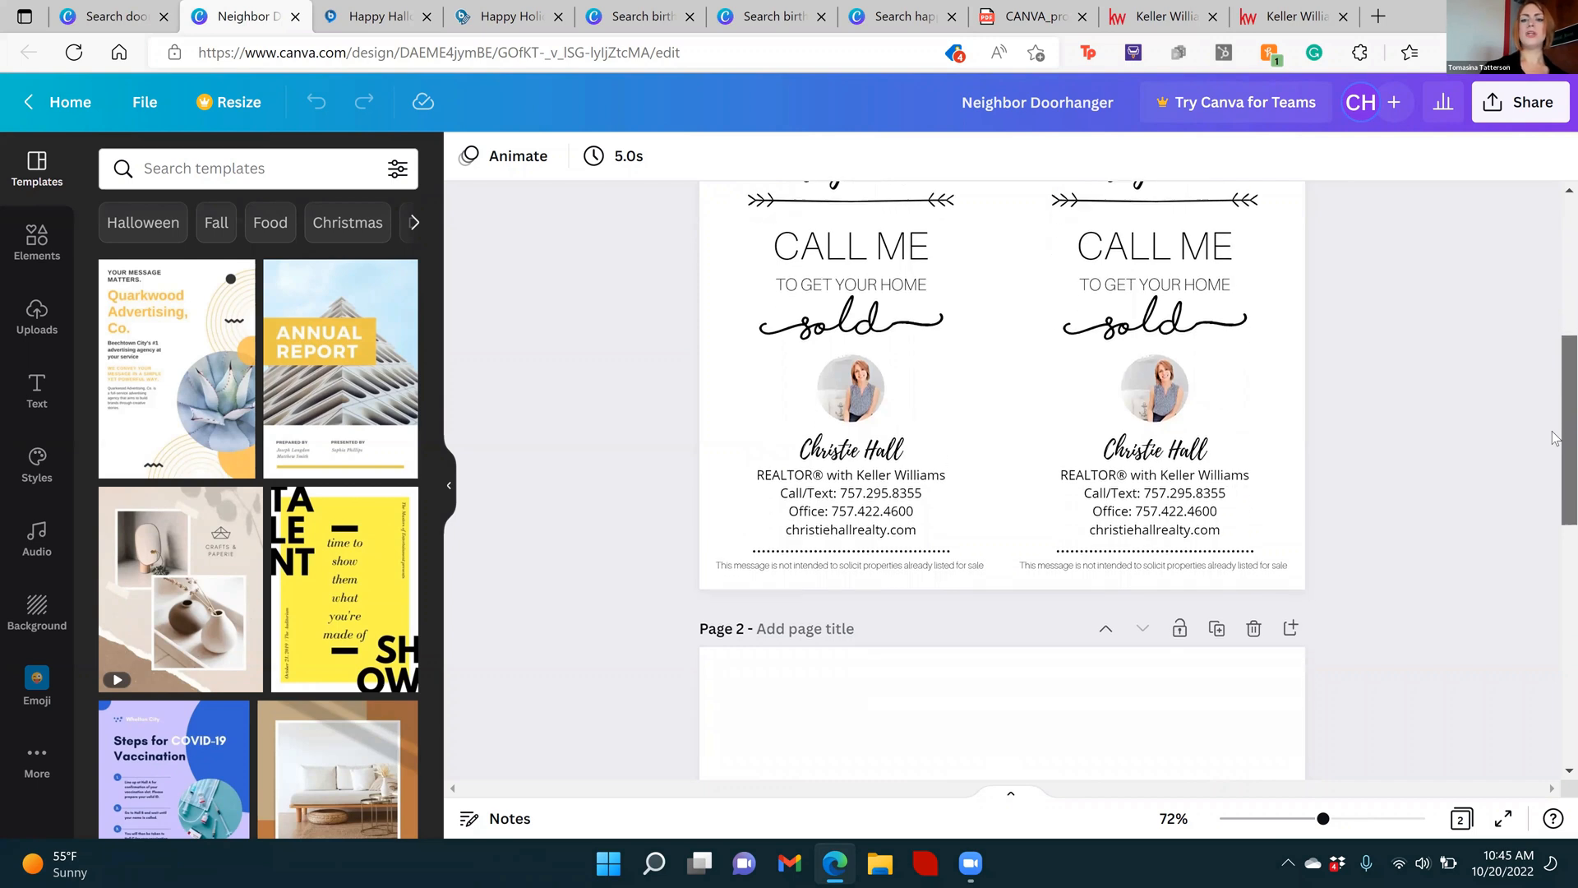
scroll(1555, 501, down, 2)
scroll(1555, 411, up, 6)
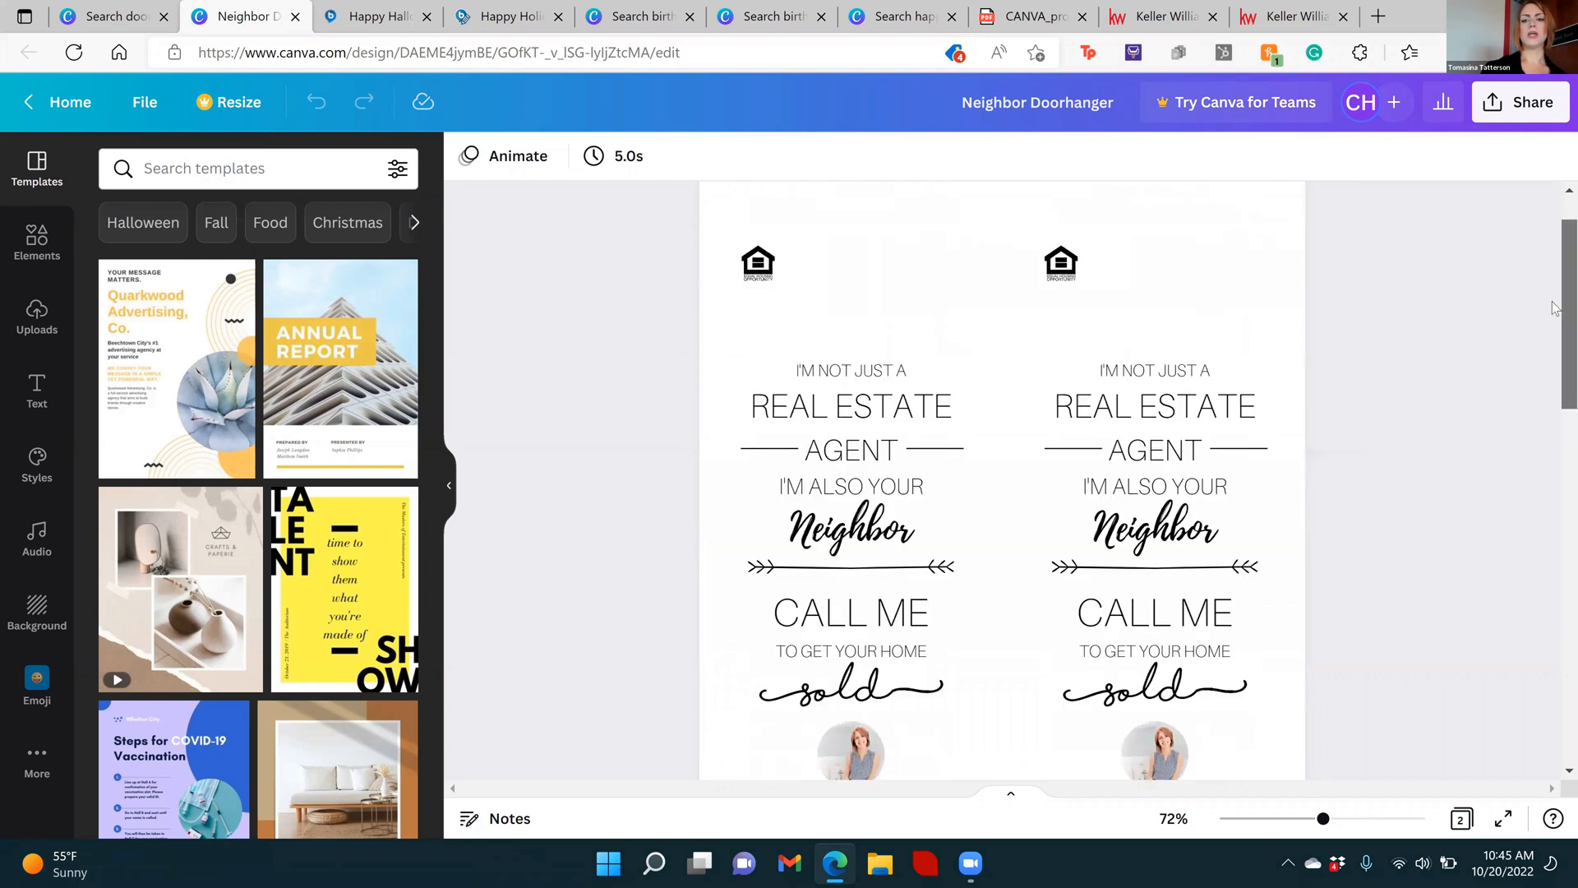
scroll(1556, 424, down, 3)
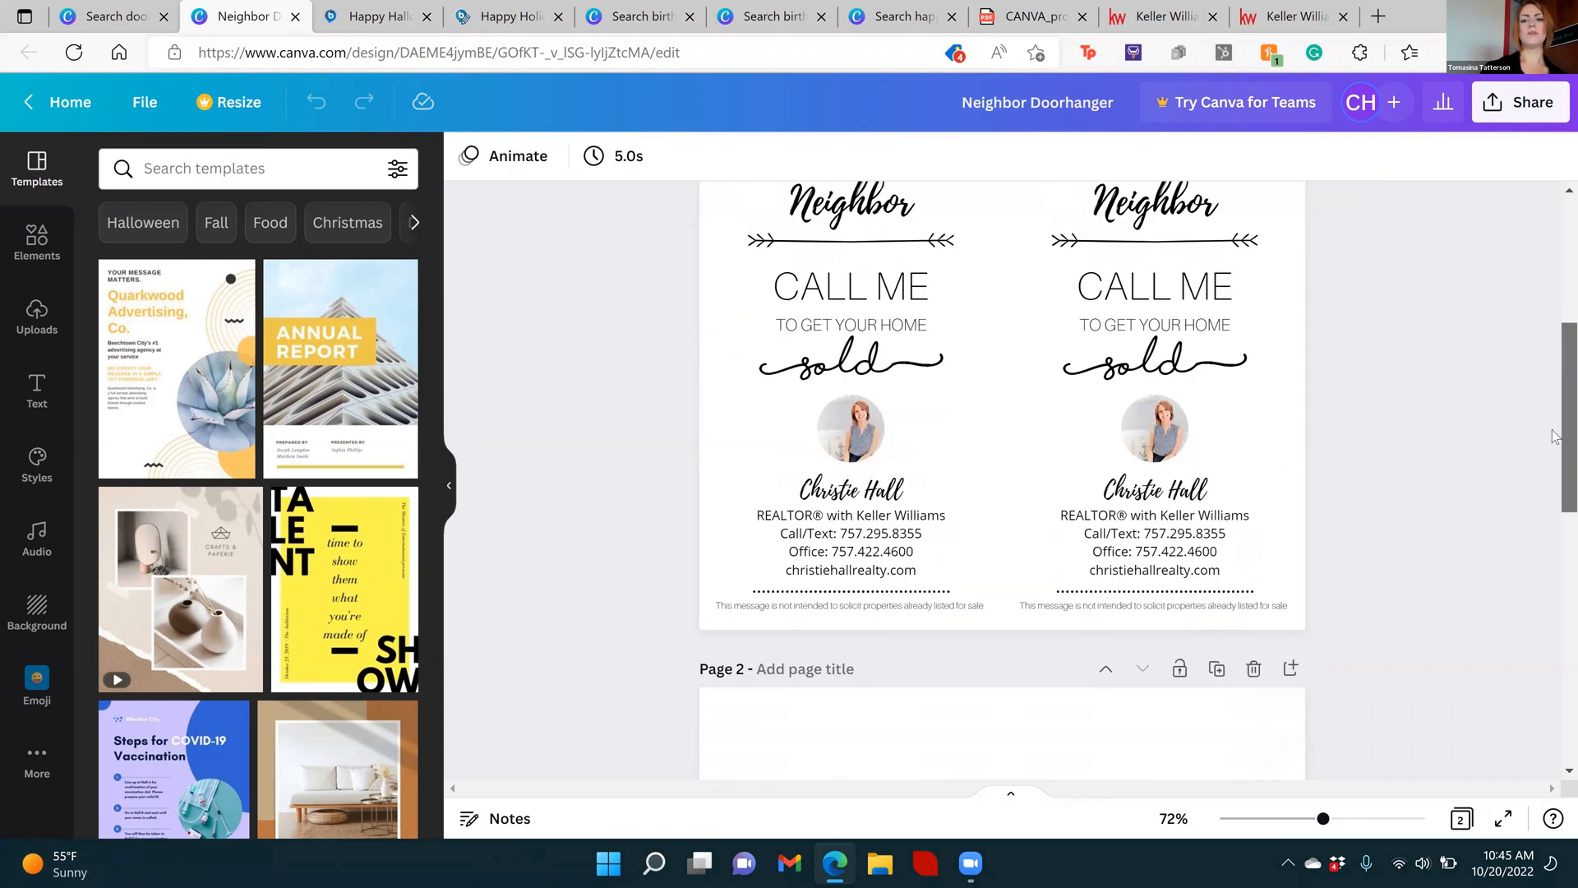
scroll(1556, 443, down, 7)
scroll(1555, 553, down, 6)
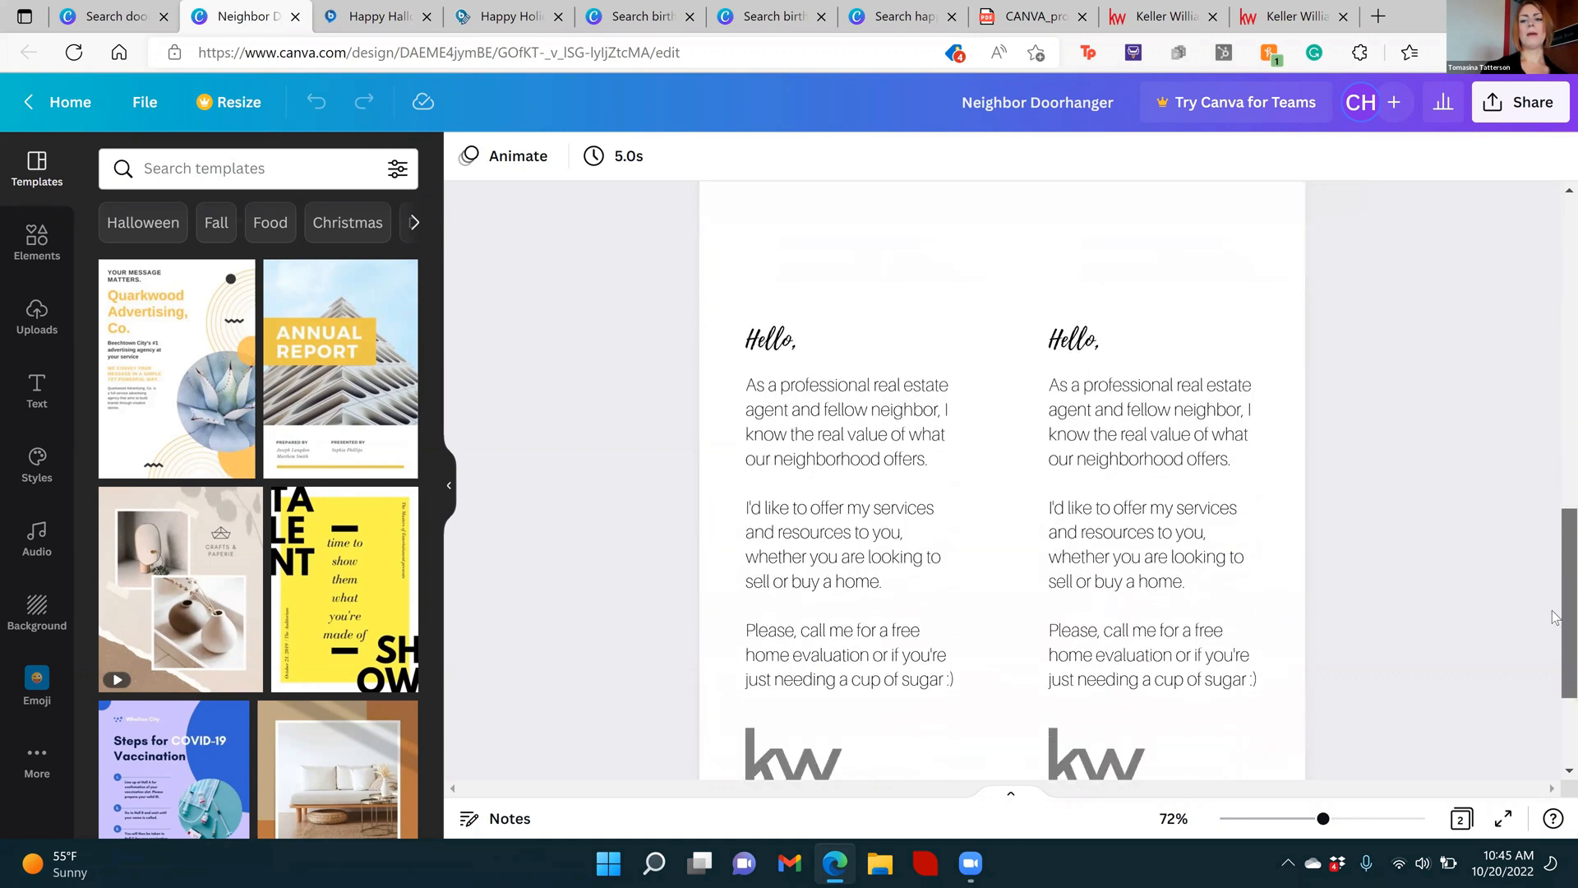
scroll(1555, 639, down, 1)
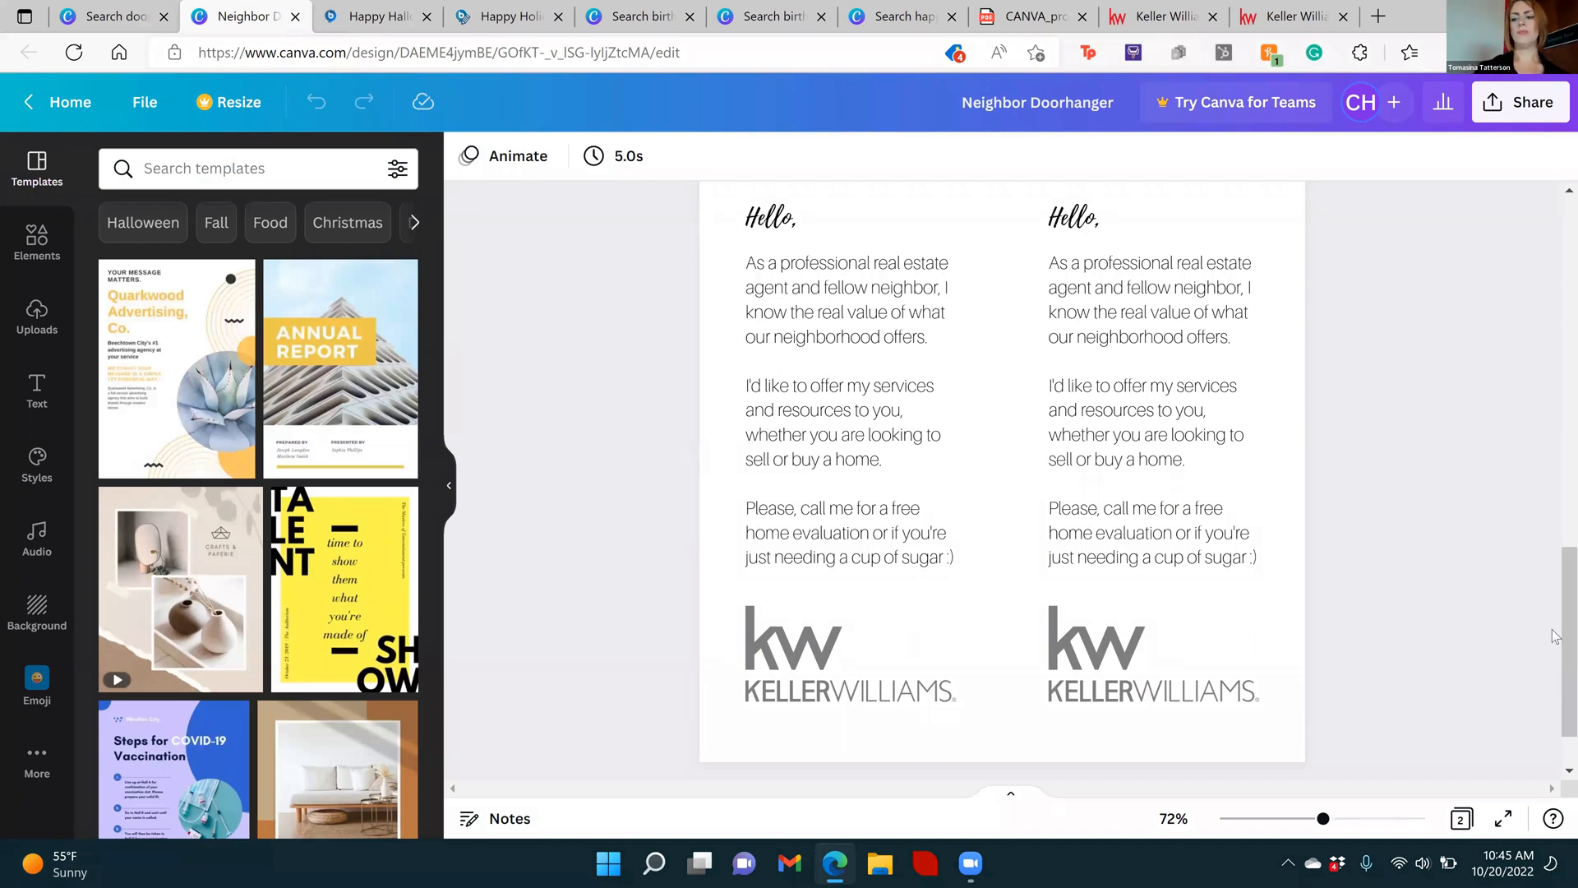
Compare the agent contact section on the door hanger's front with the neighbor message and Keller Williams logo on its back
scroll(1556, 636, up, 5)
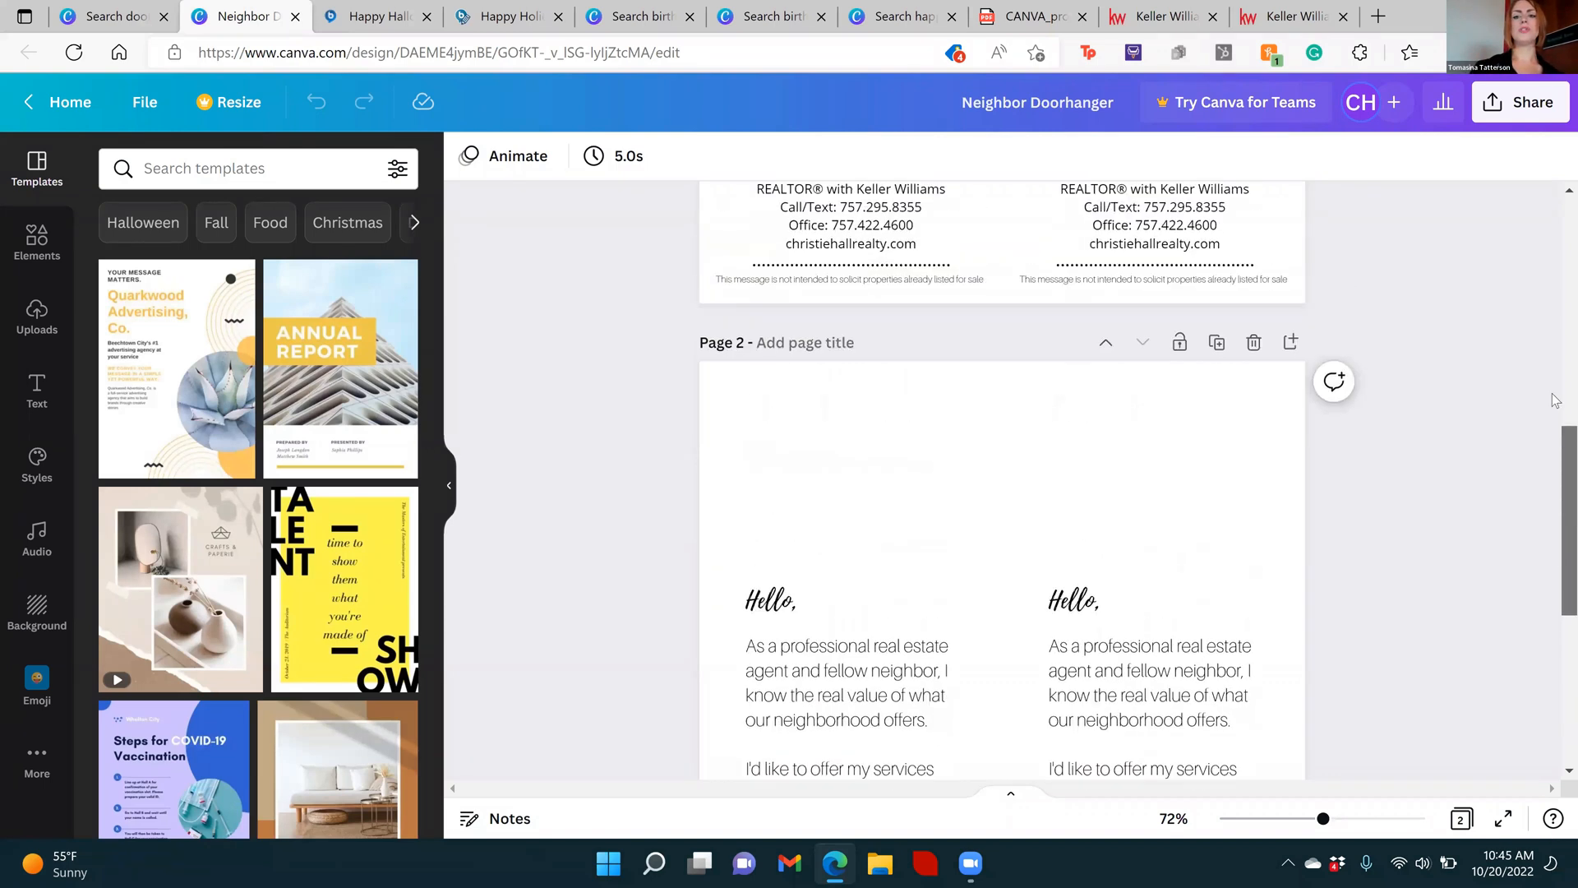
scroll(1556, 401, up, 5)
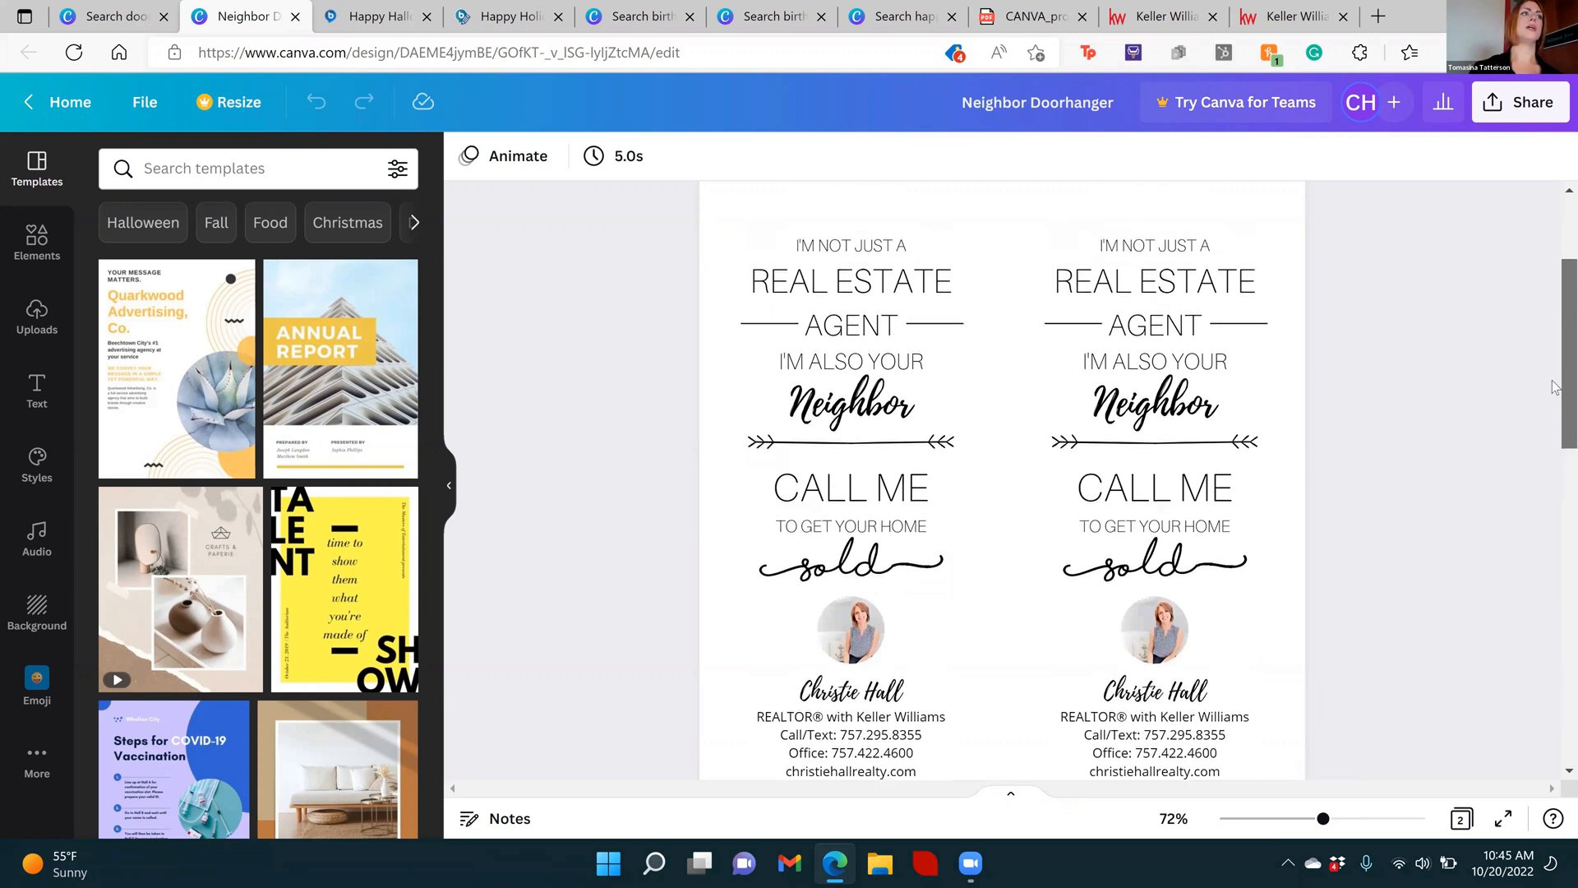
scroll(1554, 411, down, 2)
drag(1556, 441, 1556, 666)
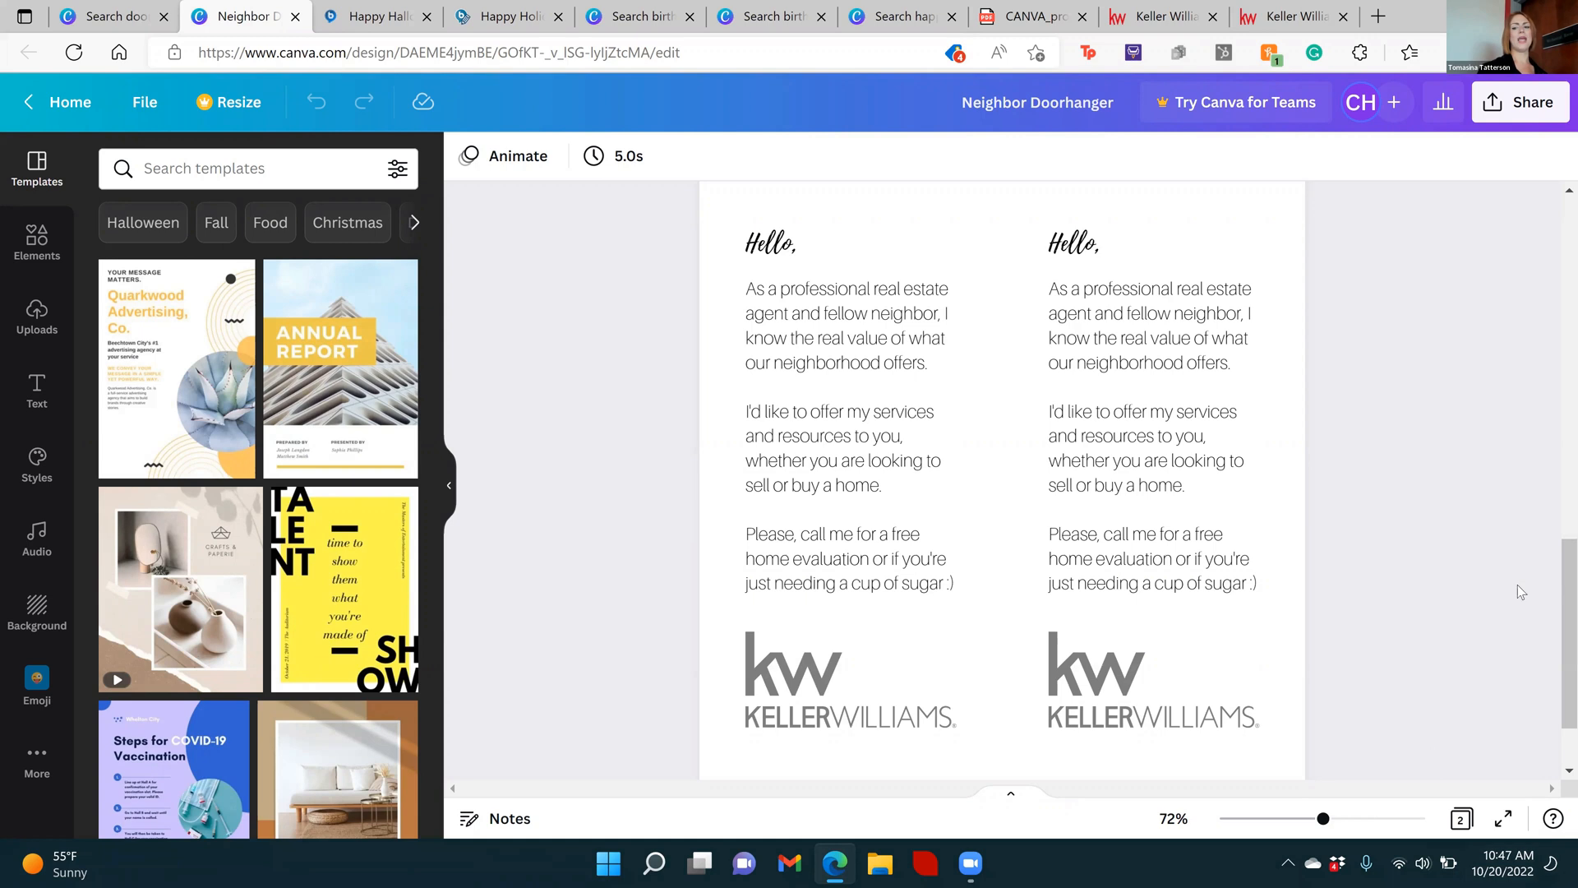
scroll(1546, 428, up, 5)
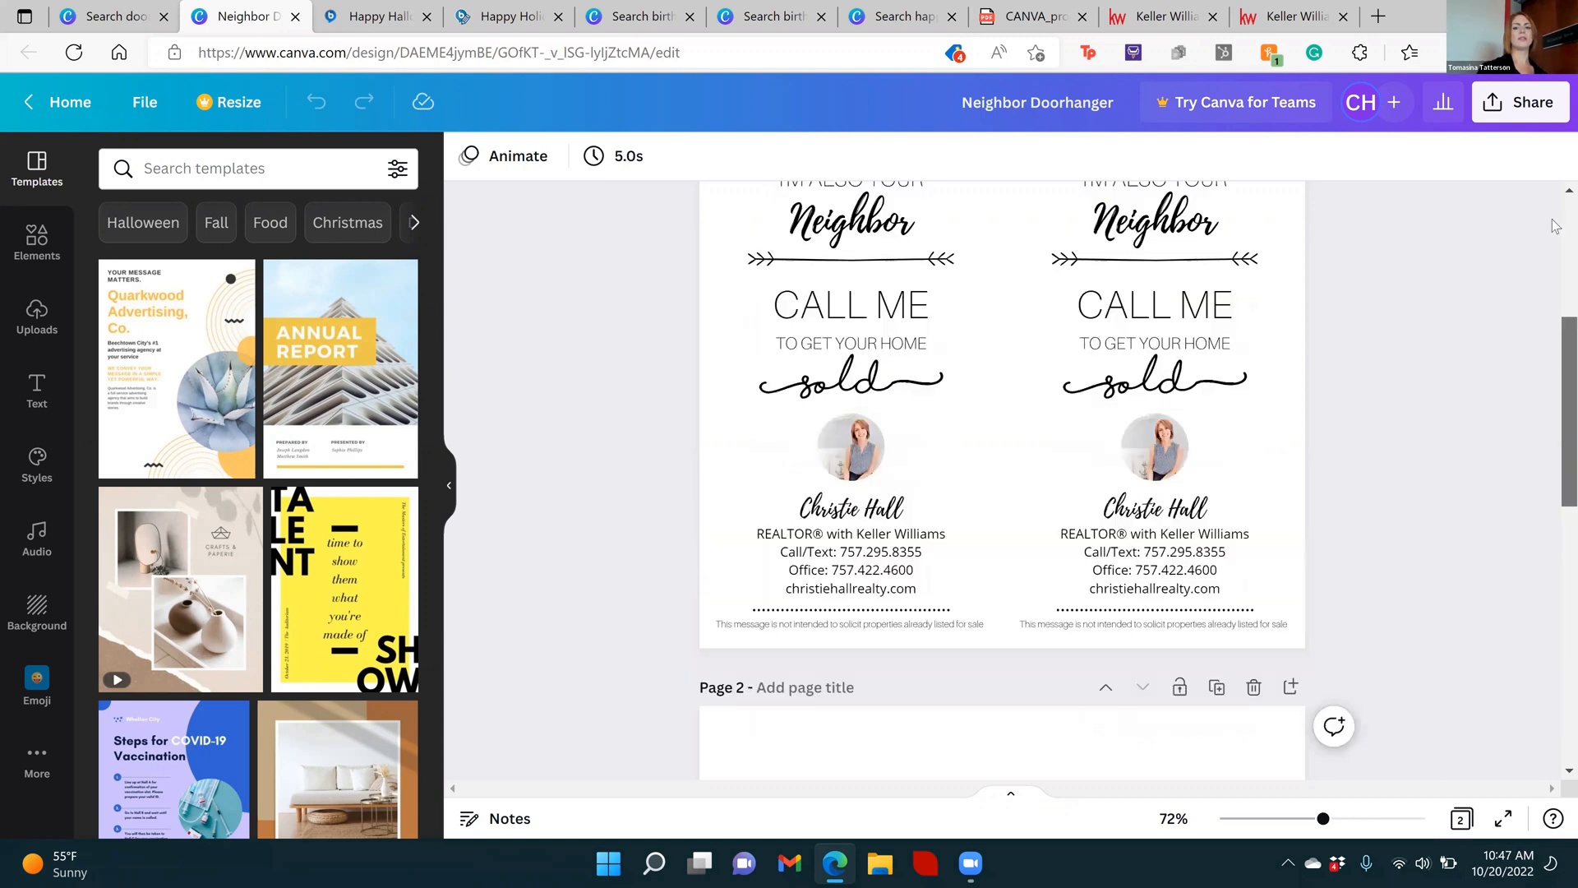
scroll(1556, 230, up, 3)
scroll(1556, 346, down, 3)
scroll(1556, 391, down, 10)
drag(1556, 573, 1556, 622)
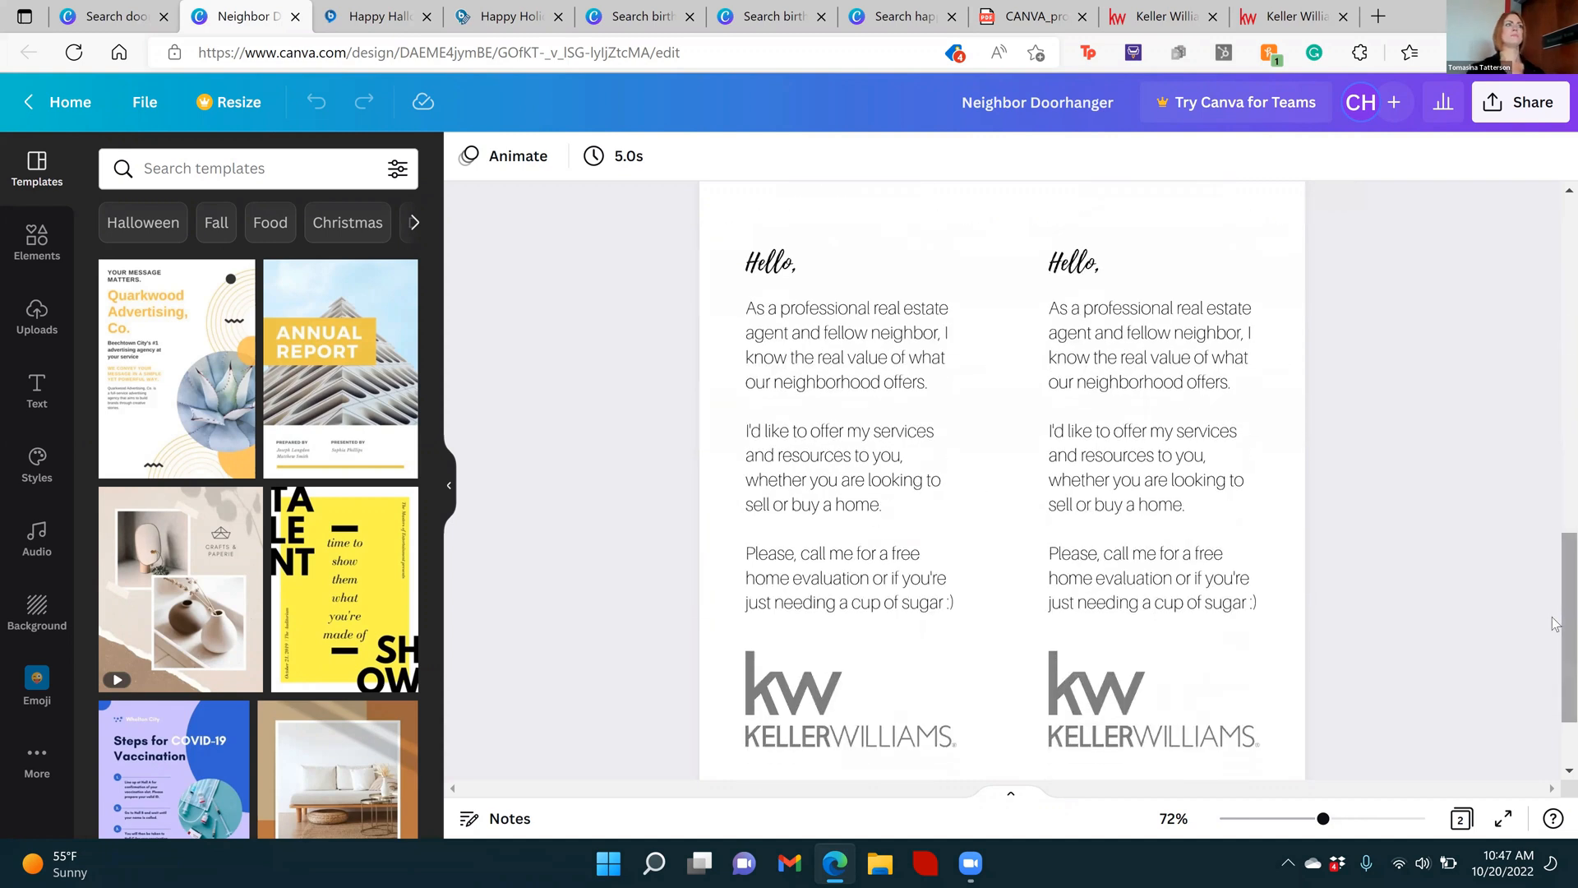